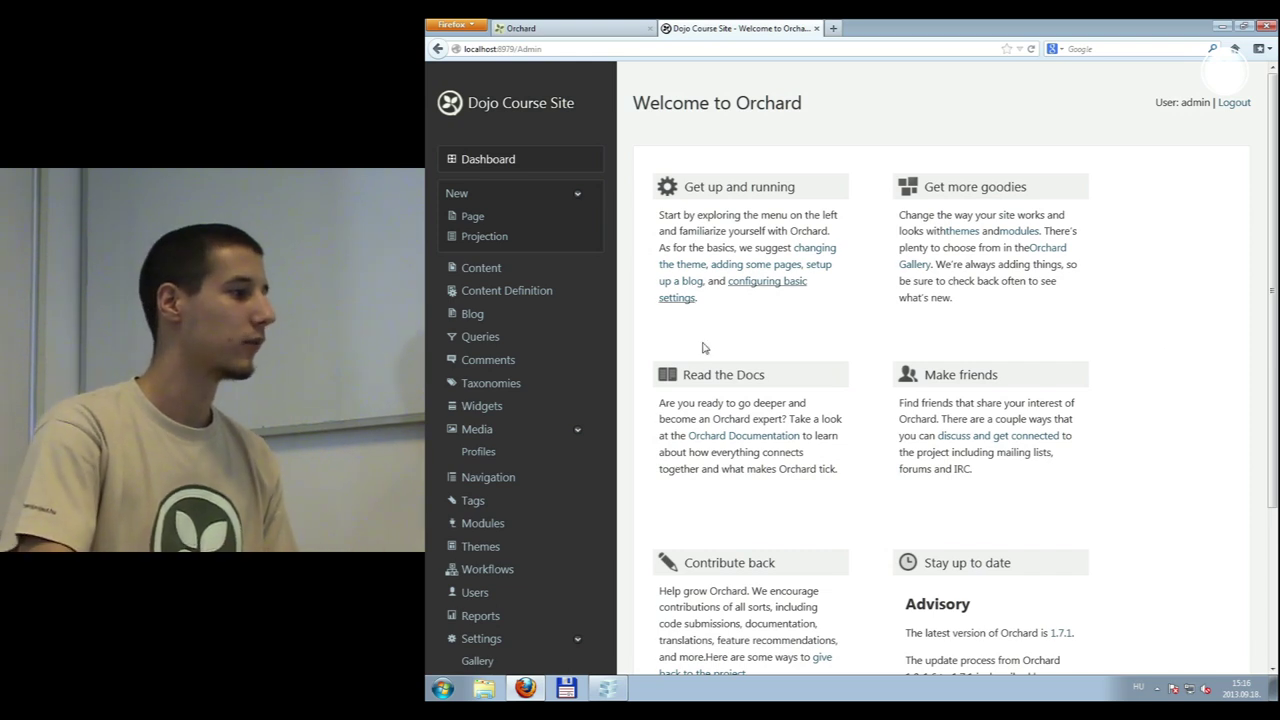
- Open Content Definition, browse the site's existing content types, then go to Content Parts
{"action": "left_click", "coordinate": [503, 291]}
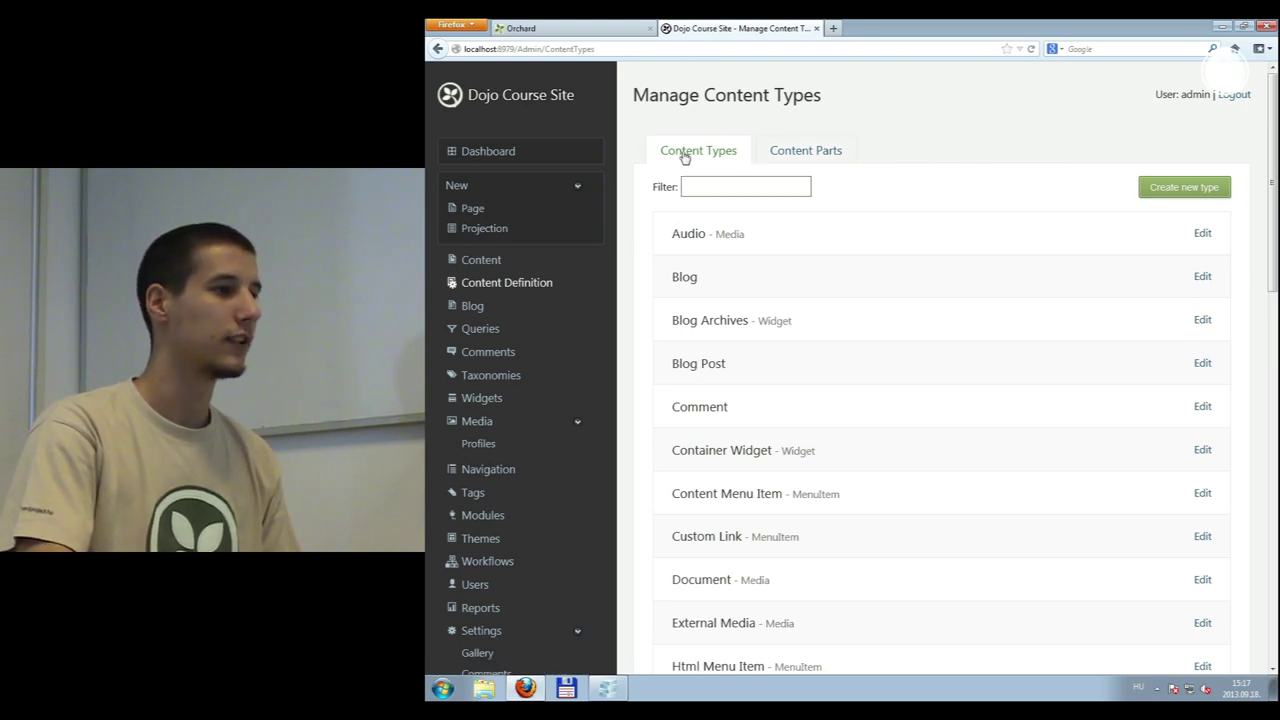
{"action": "scroll", "coordinate": [1065, 270], "scroll_direction": "down", "scroll_amount": 2}
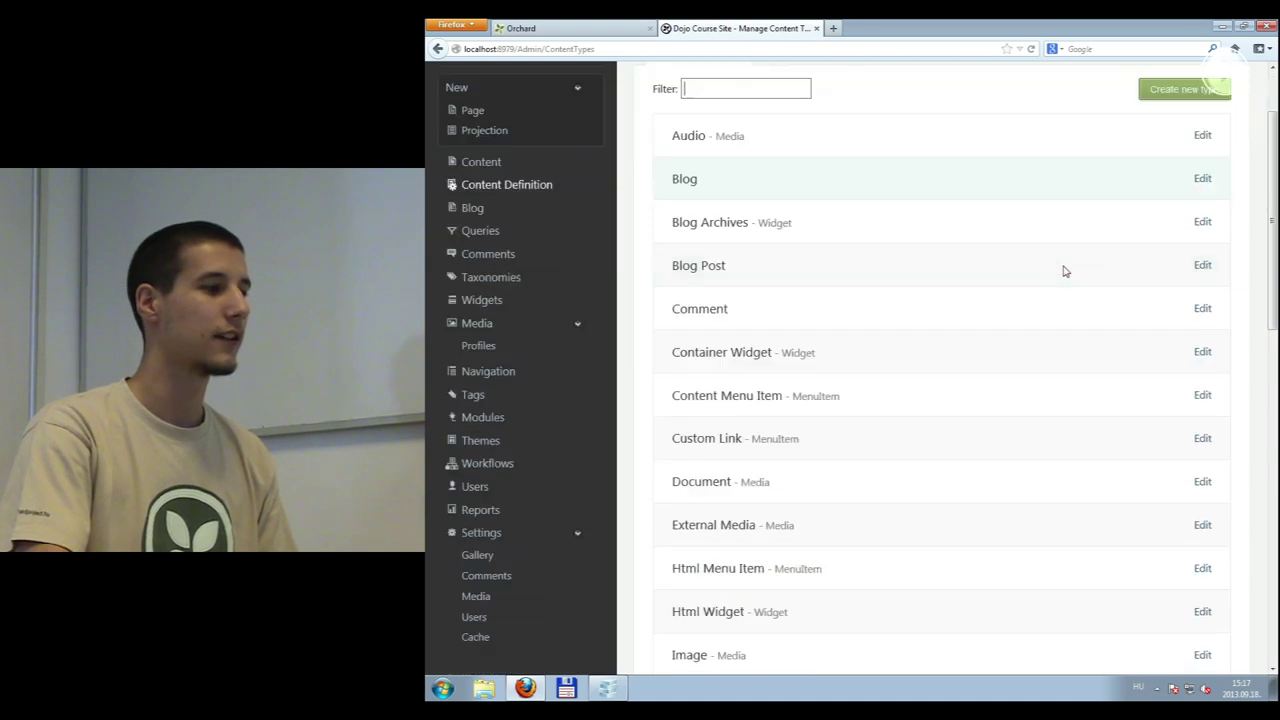
{"action": "scroll", "coordinate": [1065, 270], "scroll_direction": "down", "scroll_amount": 5}
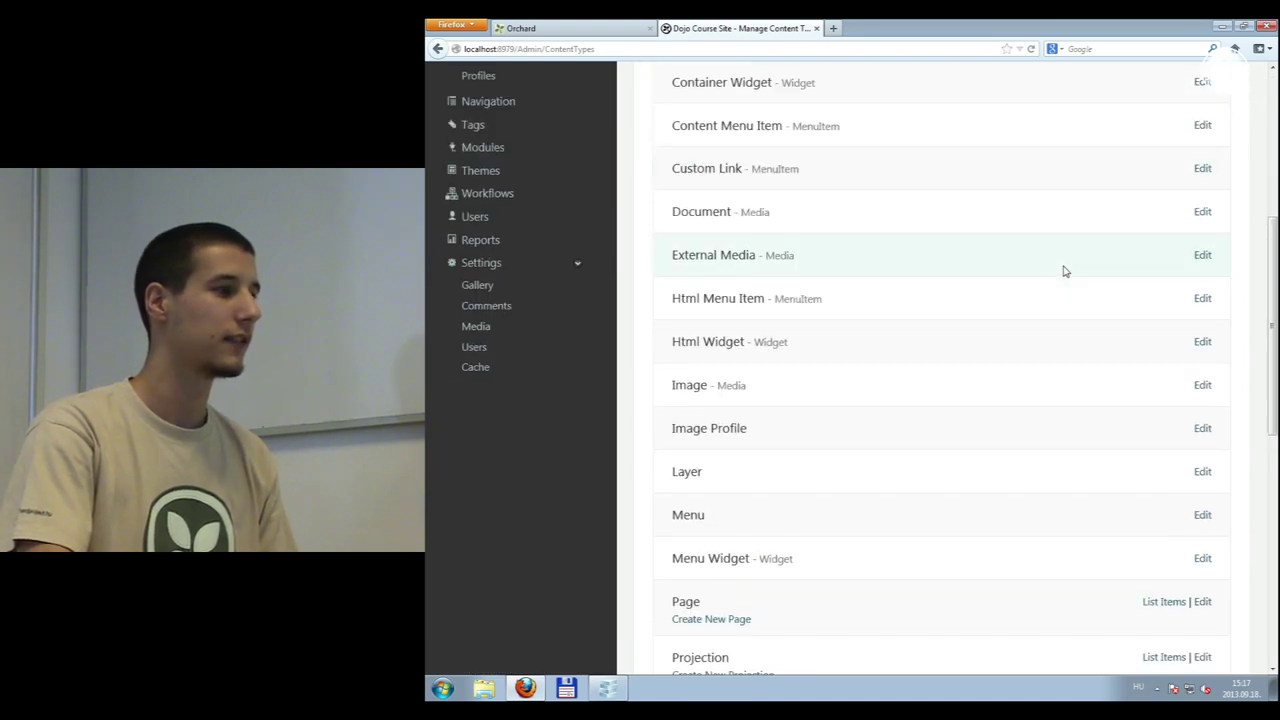
{"action": "scroll", "coordinate": [1065, 270], "scroll_direction": "up", "scroll_amount": 3}
{"action": "scroll", "coordinate": [1065, 270], "scroll_direction": "up", "scroll_amount": 5}
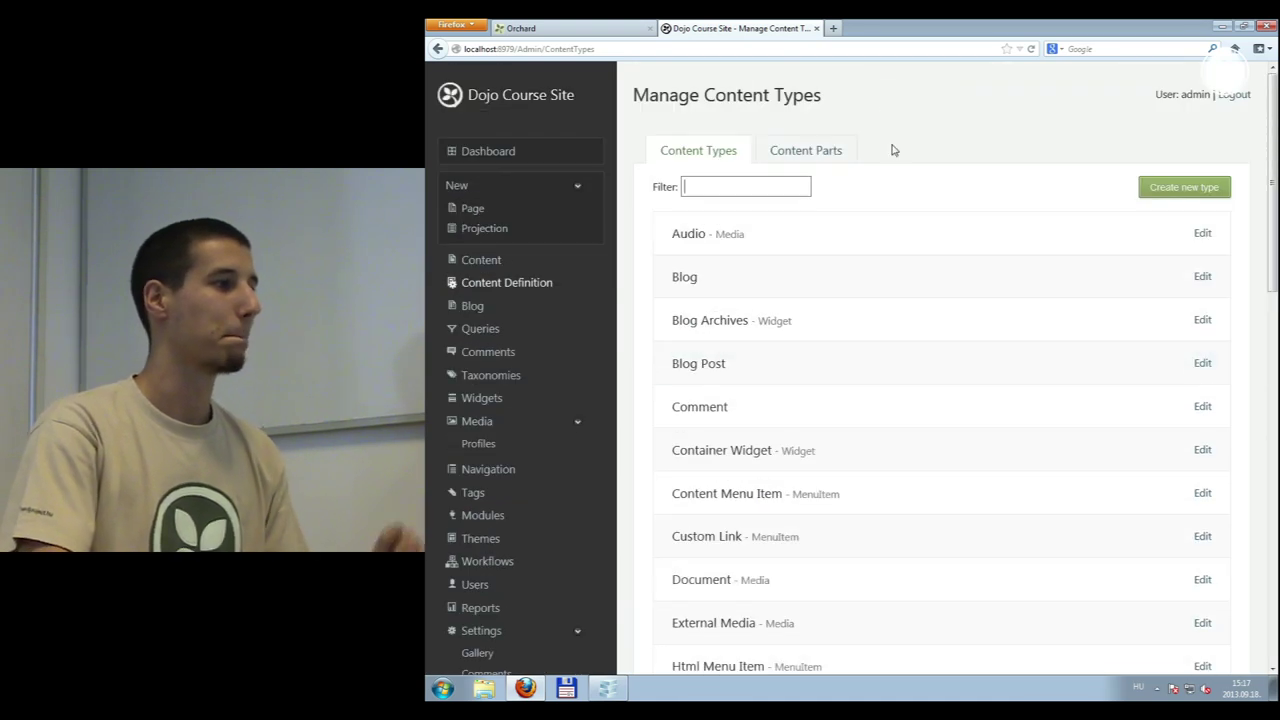
{"action": "scroll", "coordinate": [1049, 360], "scroll_direction": "down", "scroll_amount": 7}
{"action": "scroll", "coordinate": [1049, 360], "scroll_direction": "up", "scroll_amount": 2}
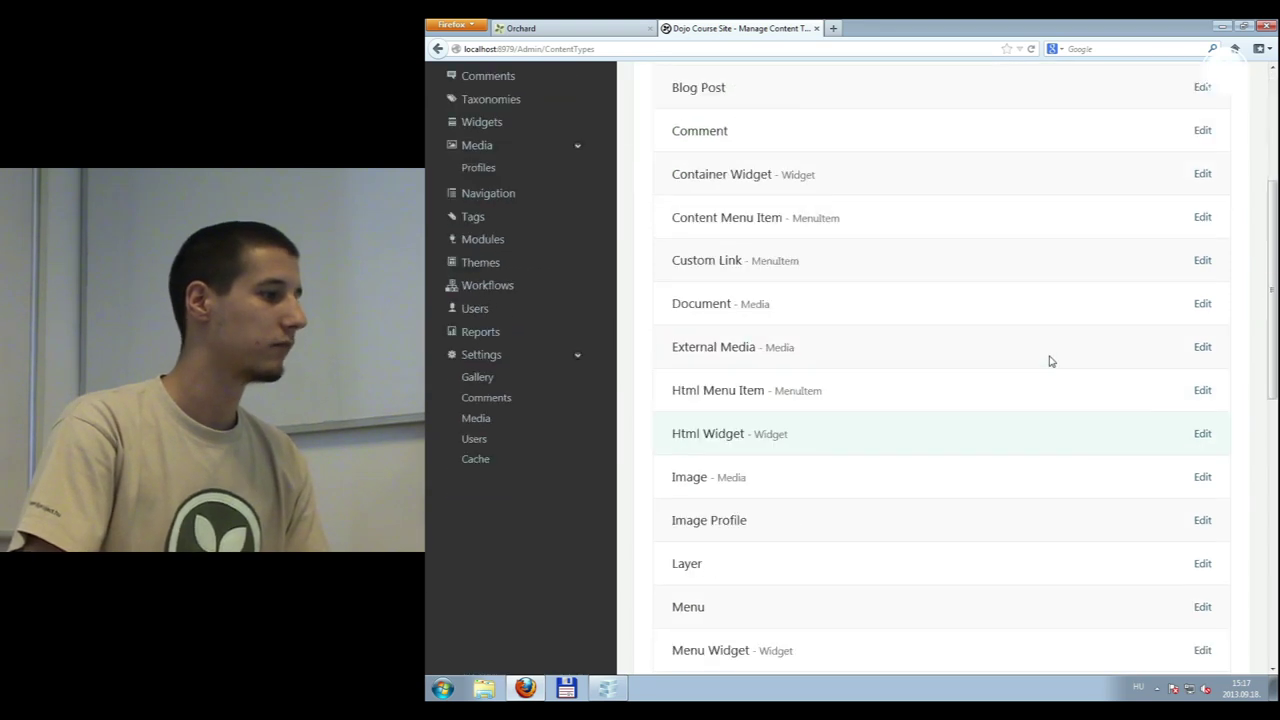
{"action": "scroll", "coordinate": [806, 354], "scroll_direction": "up", "scroll_amount": 5}
{"action": "scroll", "coordinate": [805, 355], "scroll_direction": "down", "scroll_amount": 10}
{"action": "scroll", "coordinate": [805, 355], "scroll_direction": "up", "scroll_amount": 8}
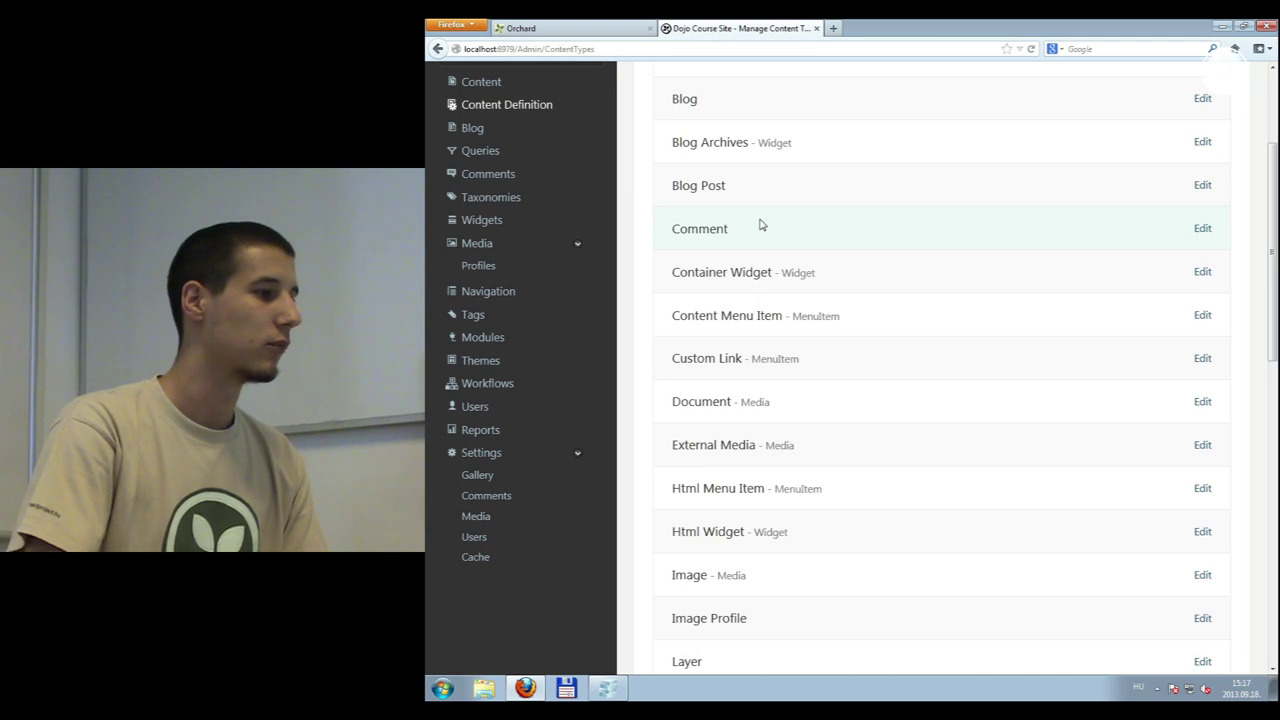
{"action": "scroll", "coordinate": [820, 300], "scroll_direction": "down", "scroll_amount": 12}
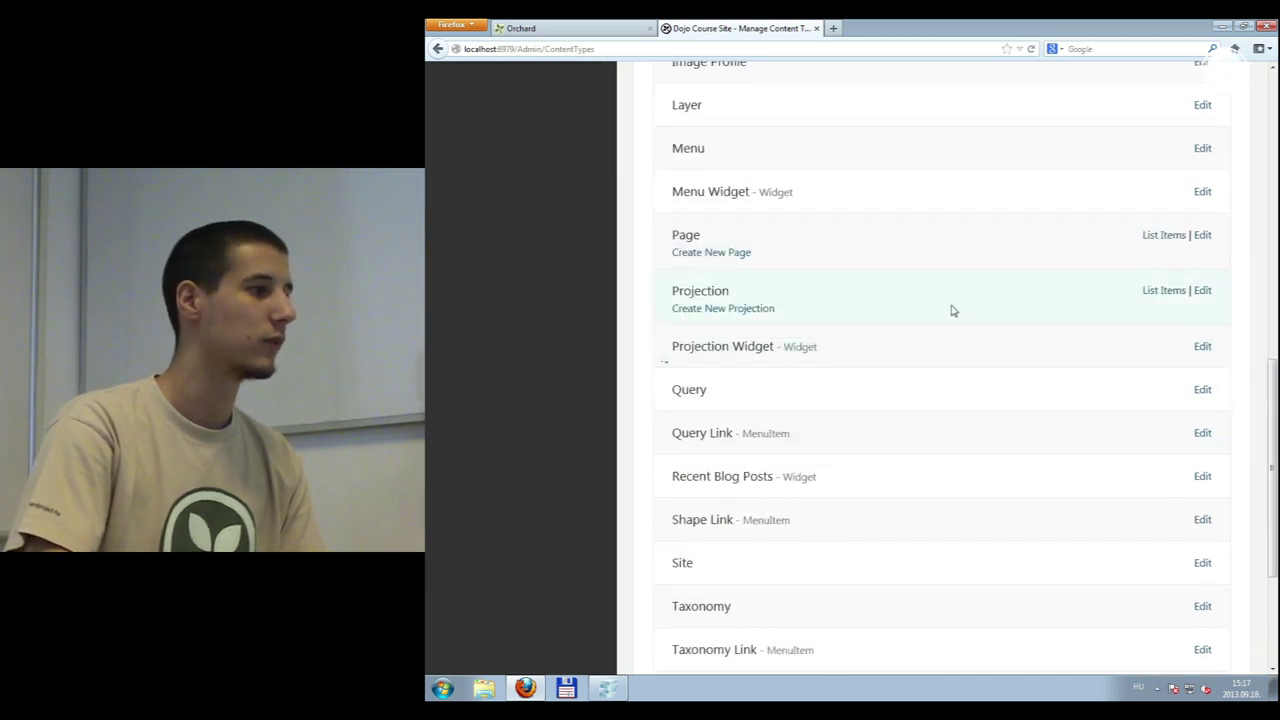
{"action": "scroll", "coordinate": [951, 310], "scroll_direction": "up", "scroll_amount": 9}
{"action": "scroll", "coordinate": [953, 319], "scroll_direction": "up", "scroll_amount": 7}
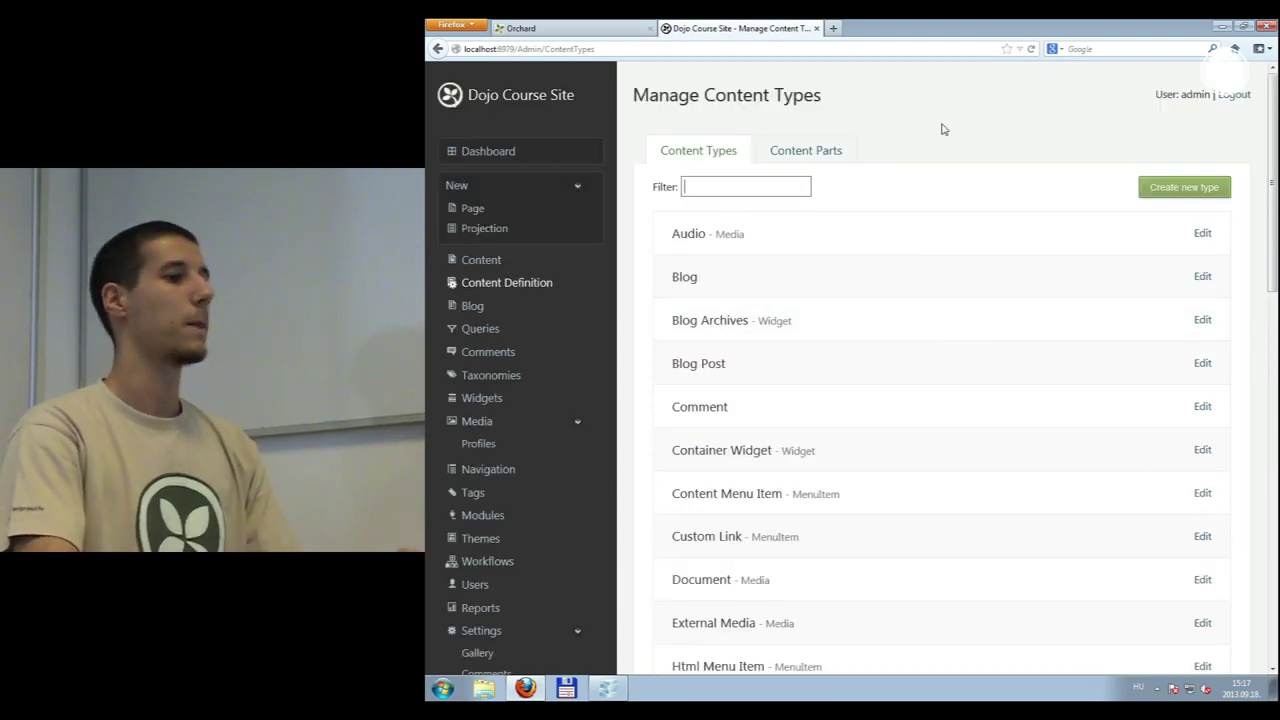
{"action": "left_click", "coordinate": [794, 166]}
{"action": "left_click", "coordinate": [805, 158]}
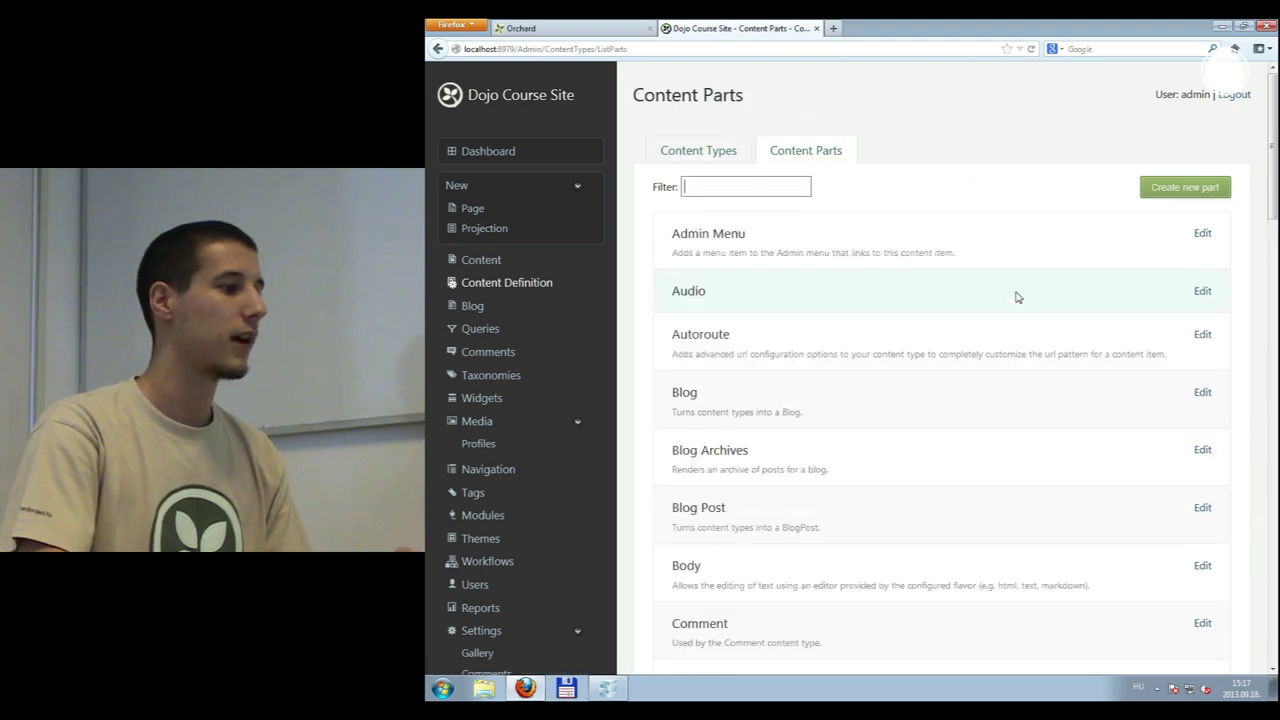
{"action": "scroll", "coordinate": [1012, 295], "scroll_direction": "down", "scroll_amount": 3}
{"action": "scroll", "coordinate": [1009, 295], "scroll_direction": "down", "scroll_amount": 10}
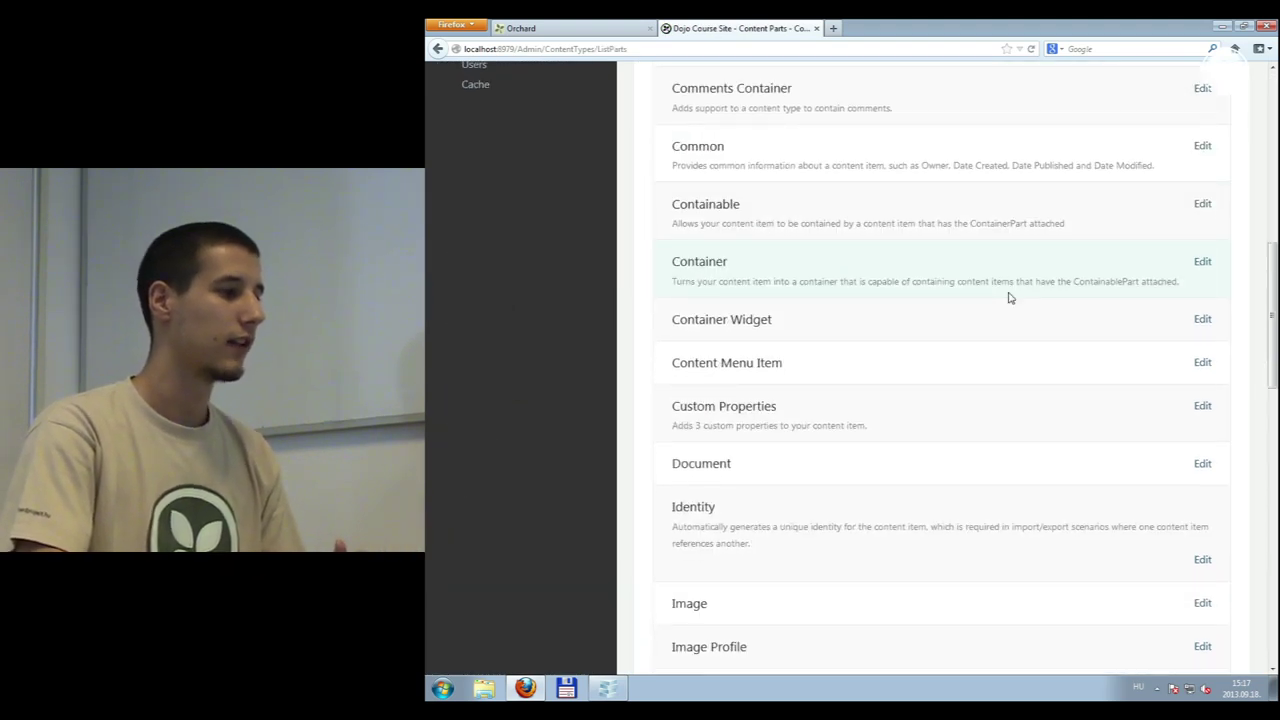
{"action": "scroll", "coordinate": [1008, 297], "scroll_direction": "down", "scroll_amount": 13}
{"action": "scroll", "coordinate": [1006, 309], "scroll_direction": "up", "scroll_amount": 9}
{"action": "scroll", "coordinate": [1008, 310], "scroll_direction": "up", "scroll_amount": 15}
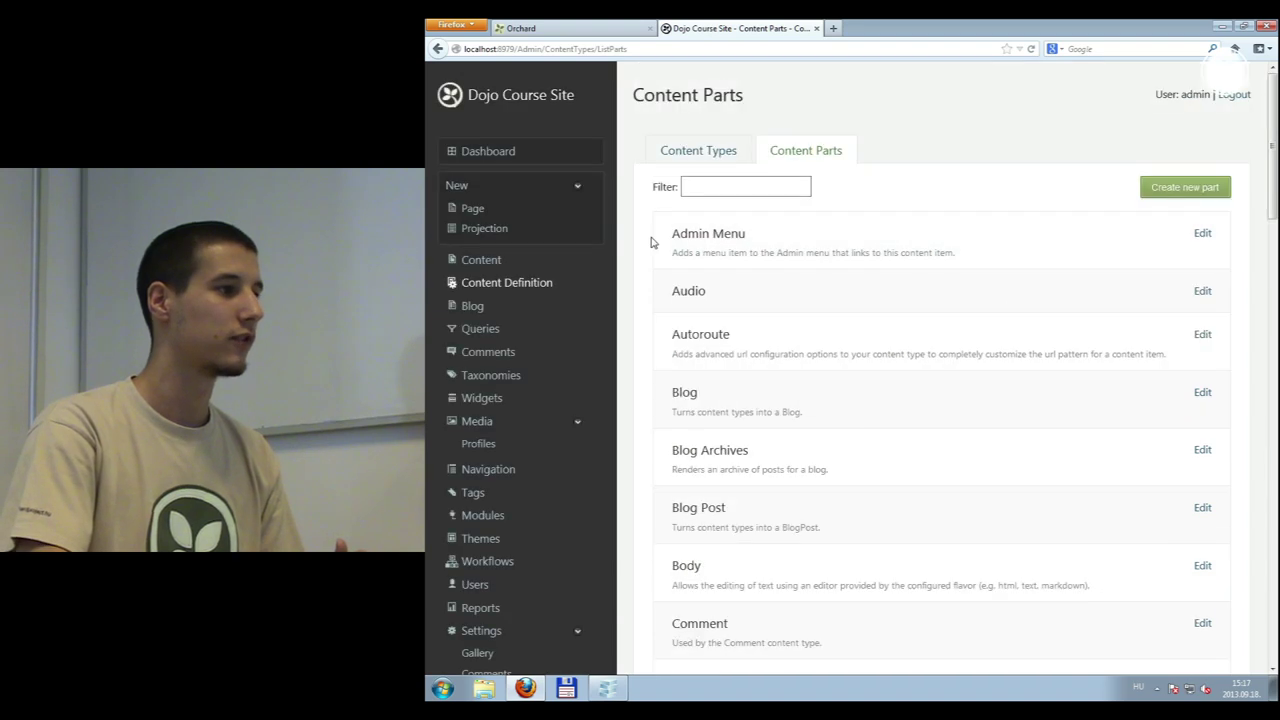
{"action": "left_click_drag", "start_coordinate": [746, 234], "coordinate": [777, 243]}
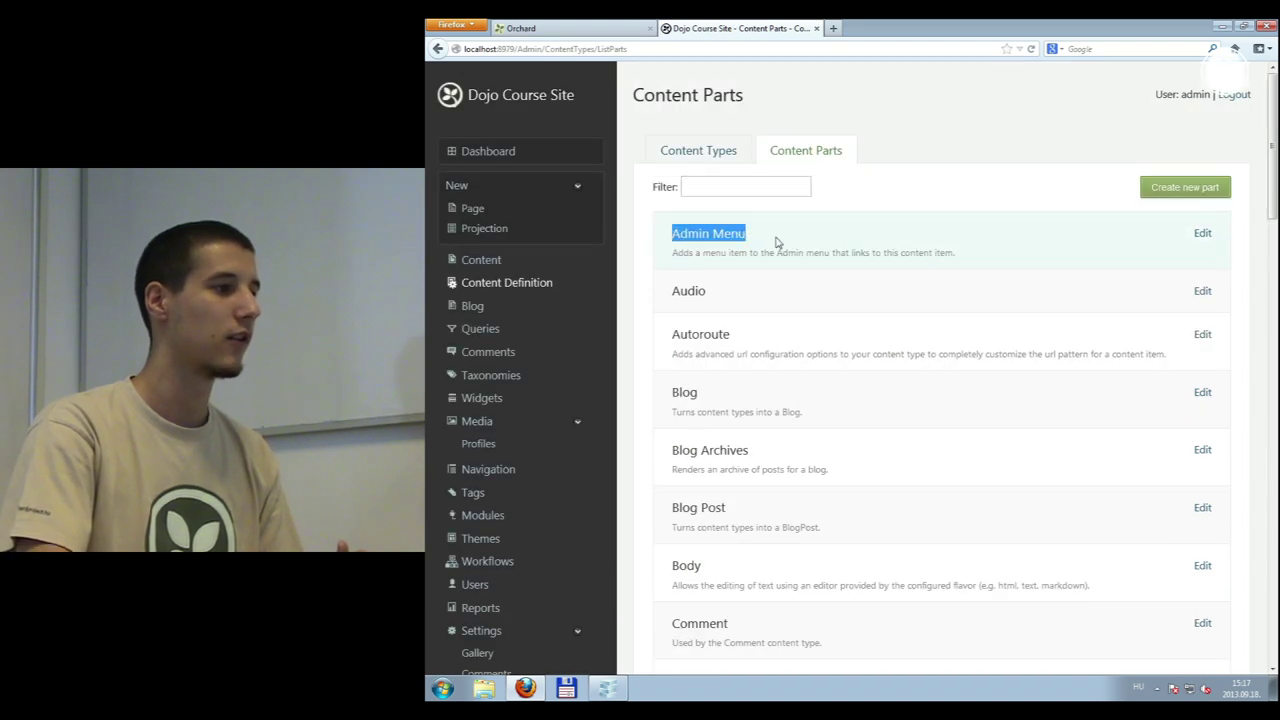
{"action": "left_click", "coordinate": [771, 243]}
{"action": "left_click_drag", "start_coordinate": [956, 252], "coordinate": [654, 243]}
{"action": "left_click", "coordinate": [995, 189]}
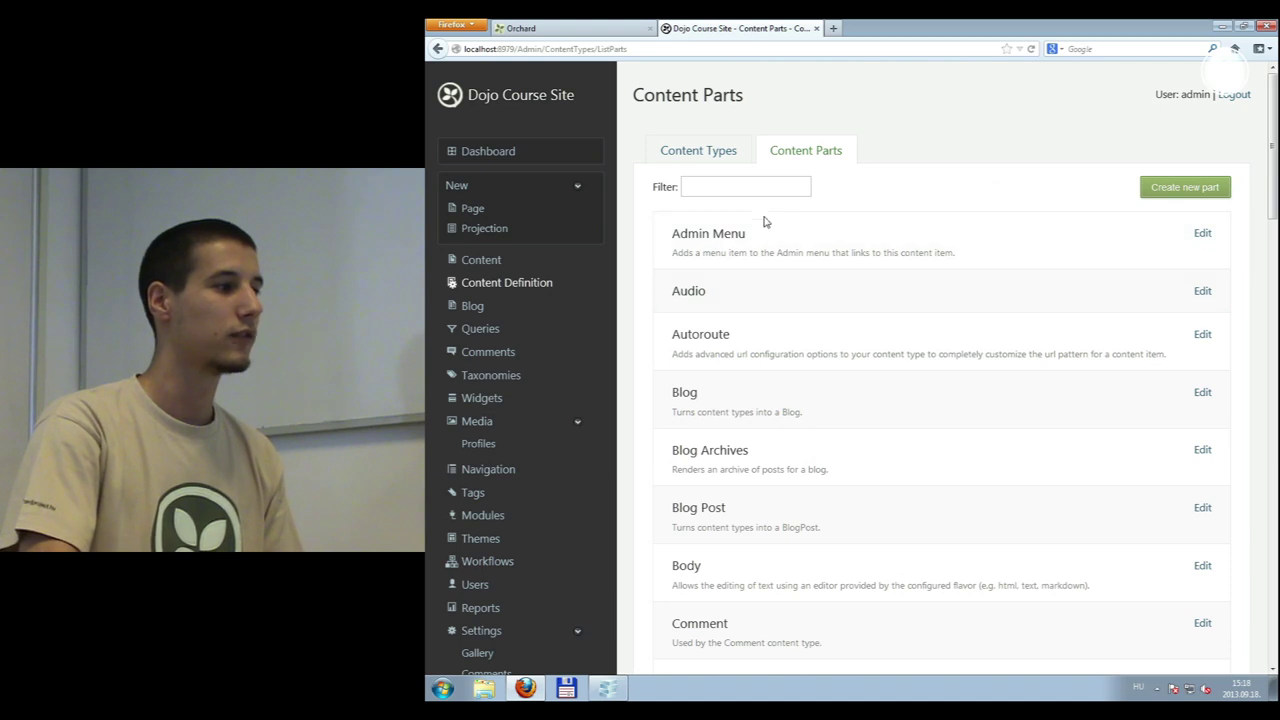
{"action": "left_click_drag", "start_coordinate": [672, 252], "coordinate": [791, 240]}
{"action": "left_click", "coordinate": [793, 239]}
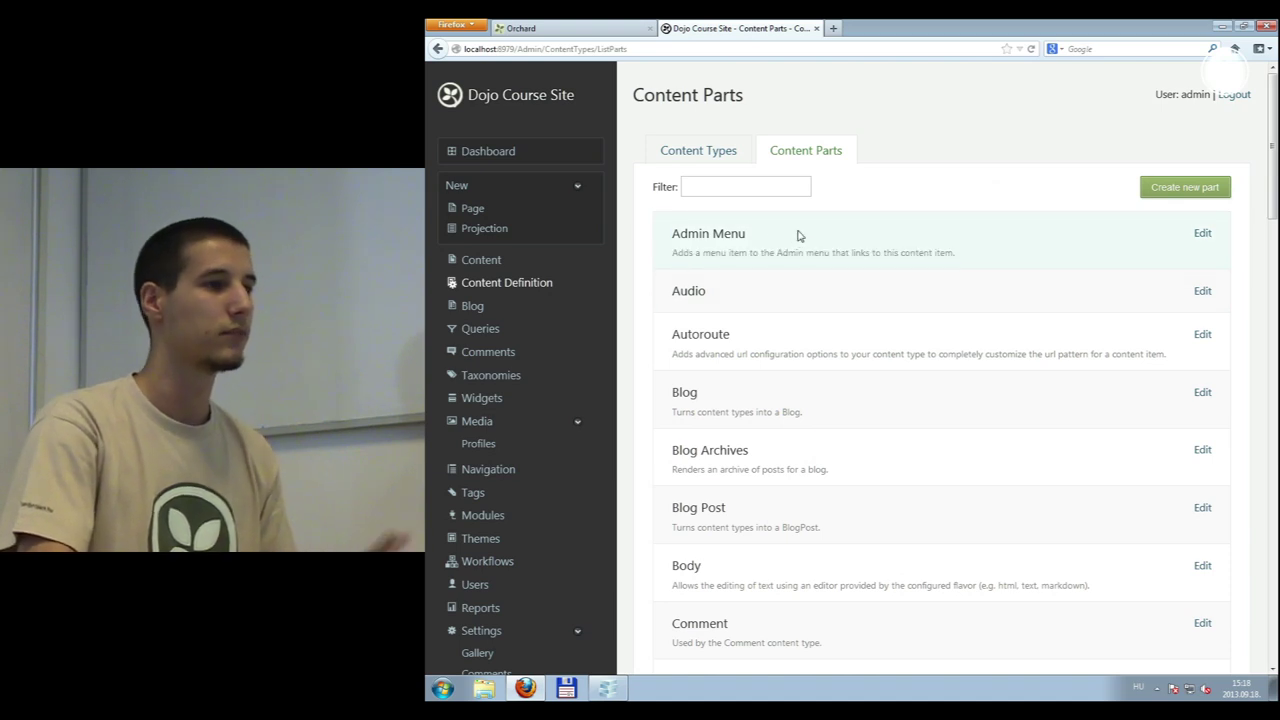
{"action": "scroll", "coordinate": [808, 300], "scroll_direction": "down", "scroll_amount": 1}
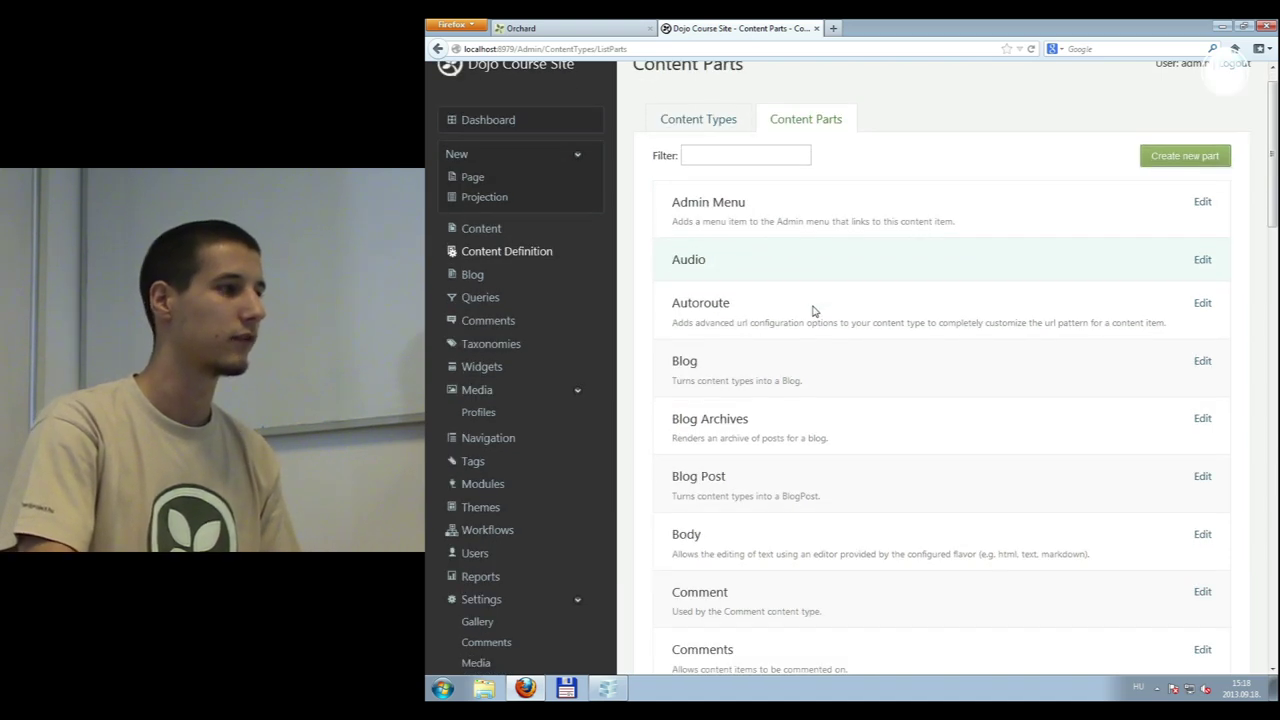
{"action": "scroll", "coordinate": [813, 311], "scroll_direction": "down", "scroll_amount": 3}
{"action": "scroll", "coordinate": [960, 160], "scroll_direction": "up", "scroll_amount": 4}
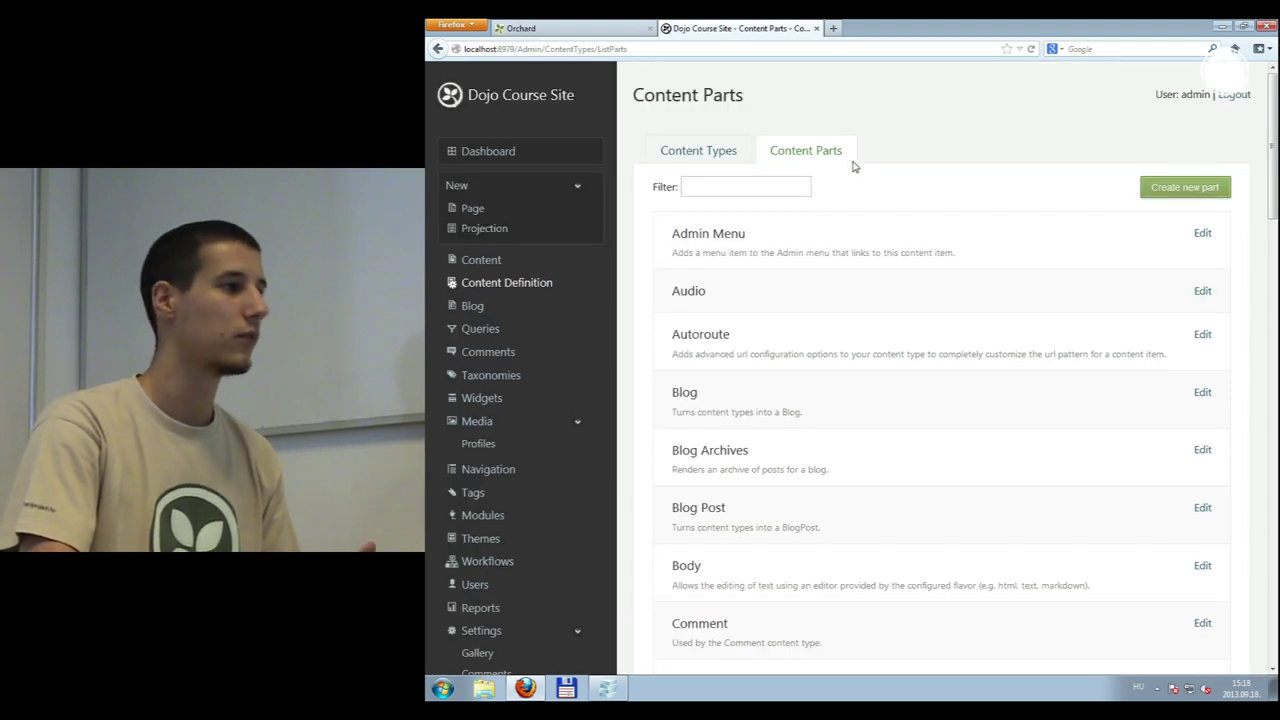
{"action": "left_click", "coordinate": [682, 155]}
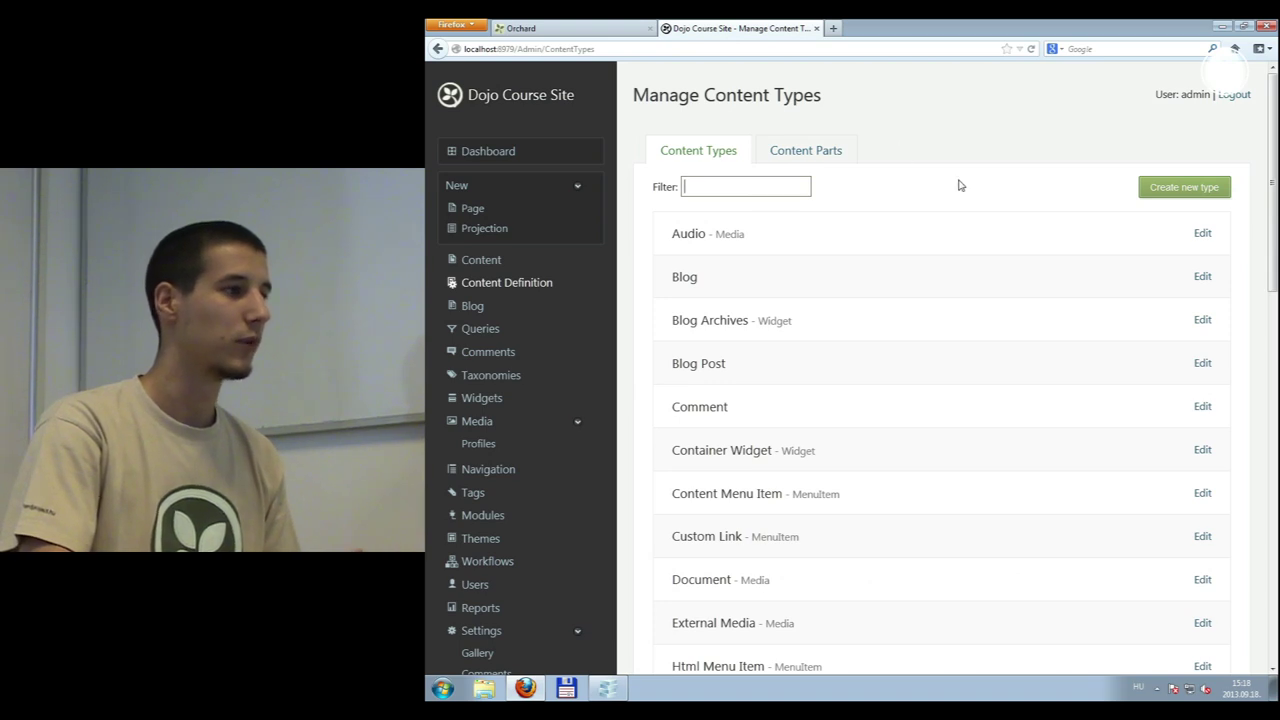
- Create a new content type with the display name 'Dojo'
{"action": "scroll", "coordinate": [958, 186], "scroll_direction": "down", "scroll_amount": 3}
{"action": "scroll", "coordinate": [974, 210], "scroll_direction": "up", "scroll_amount": 3}
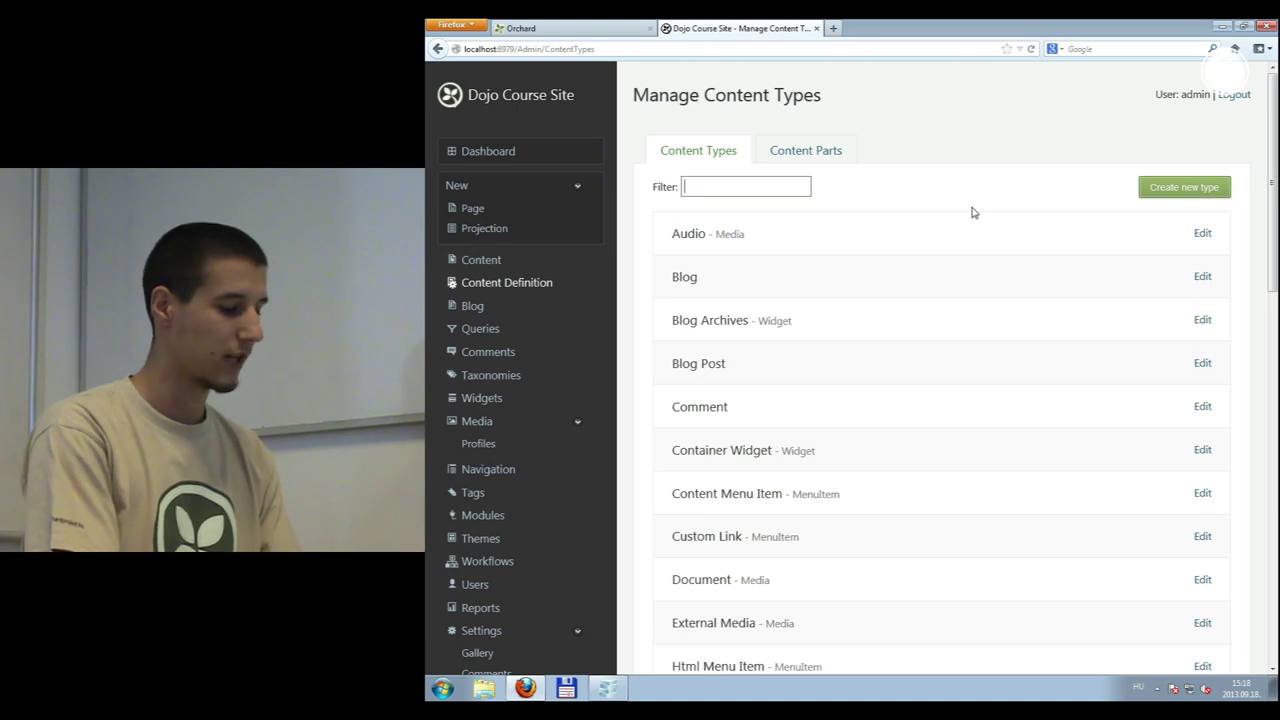
{"action": "type", "text": "Dojo"}
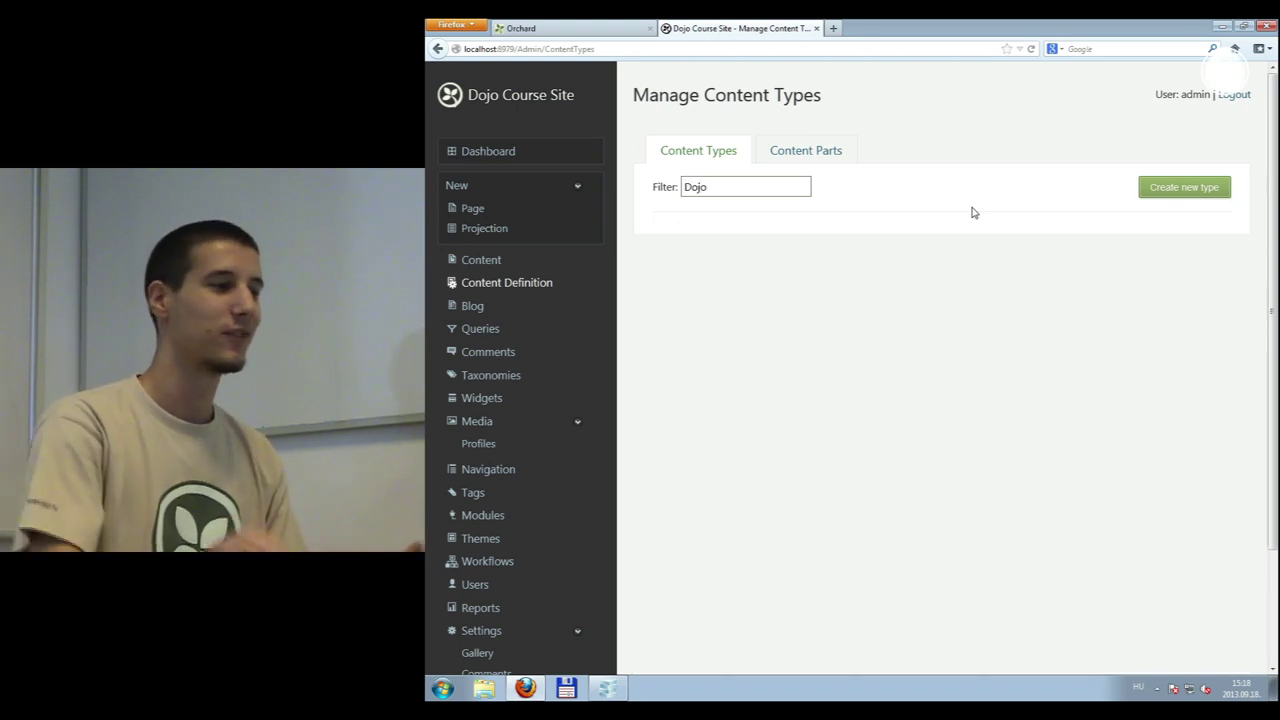
{"action": "left_click", "coordinate": [1162, 192]}
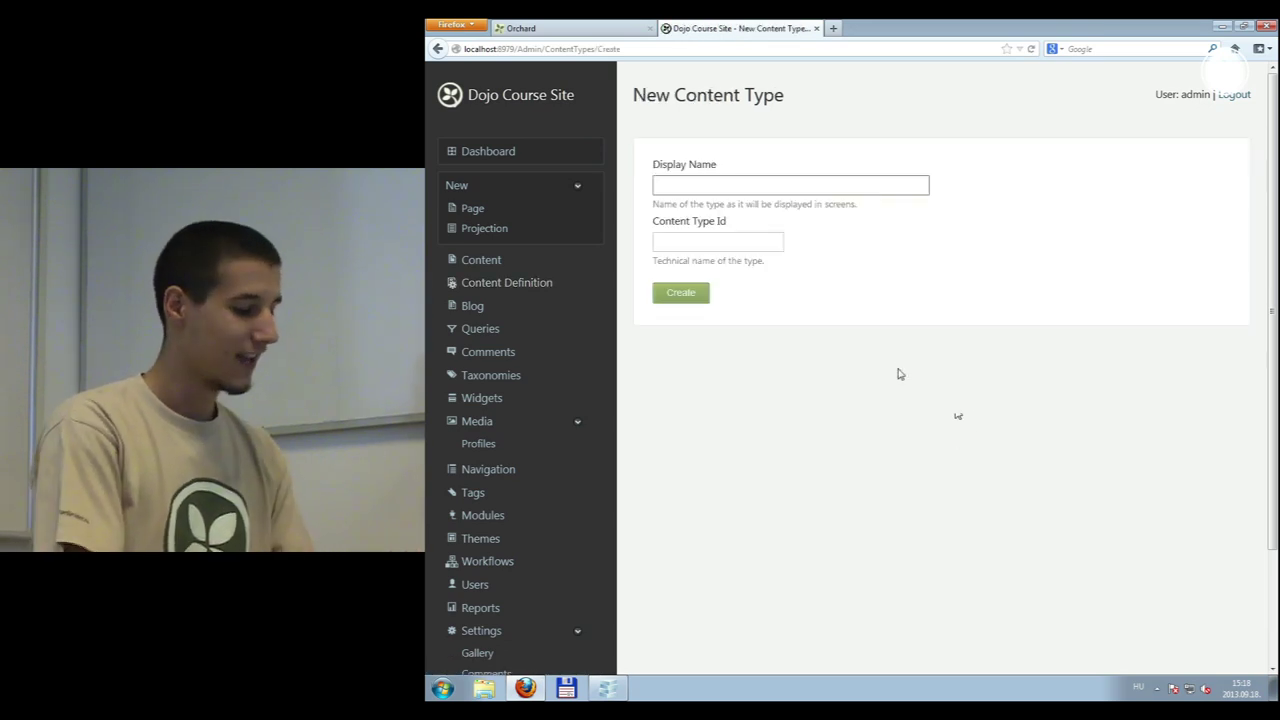
{"action": "type", "text": "Dojo"}
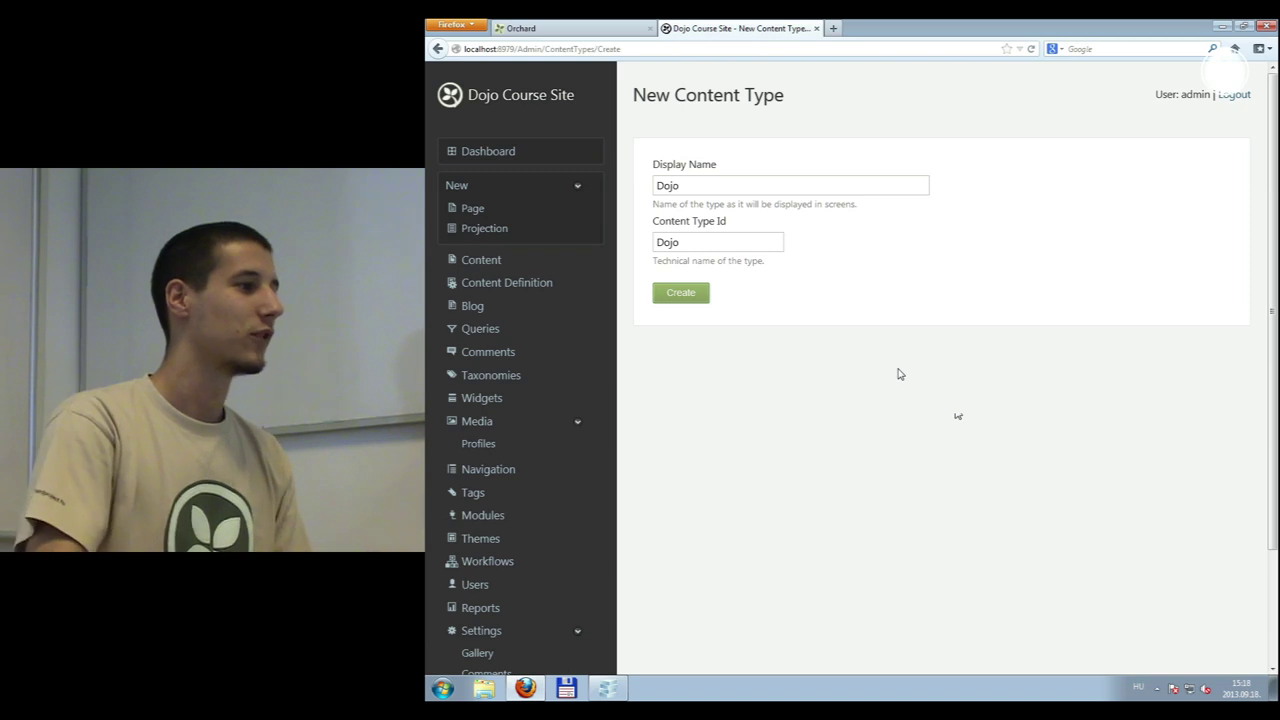
{"action": "left_click", "coordinate": [700, 189]}
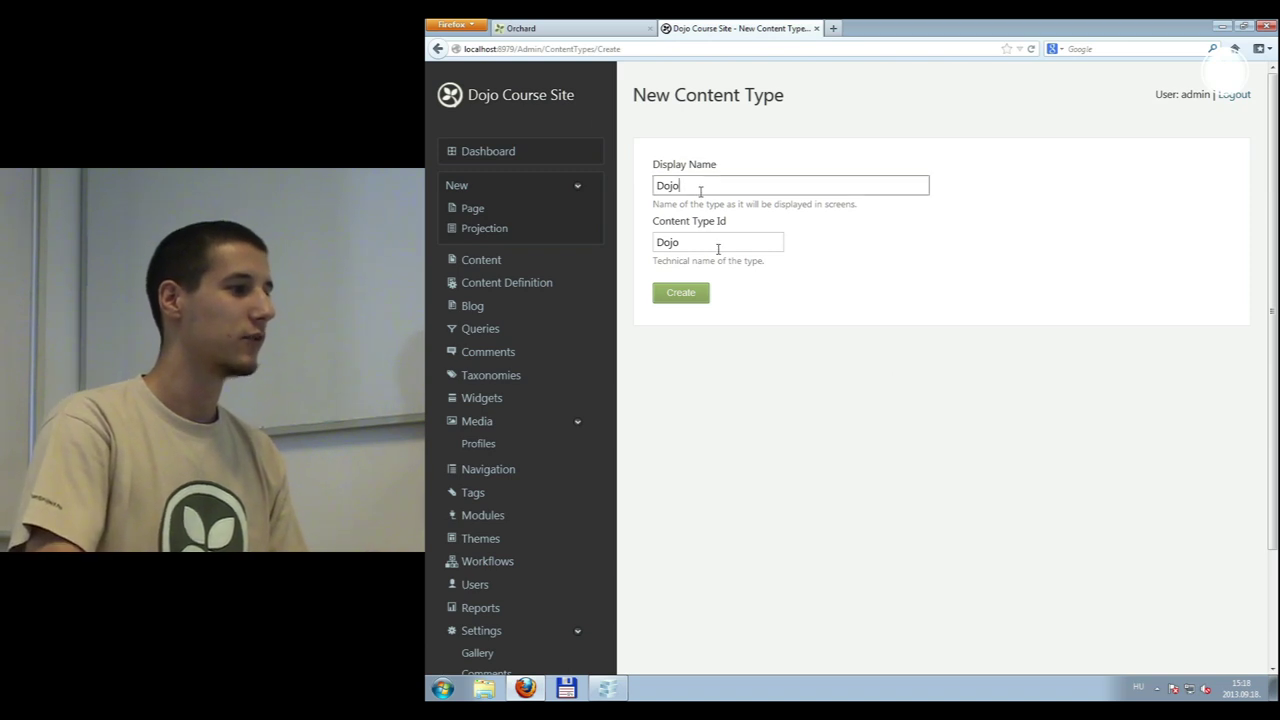
{"action": "key", "text": "Return"}
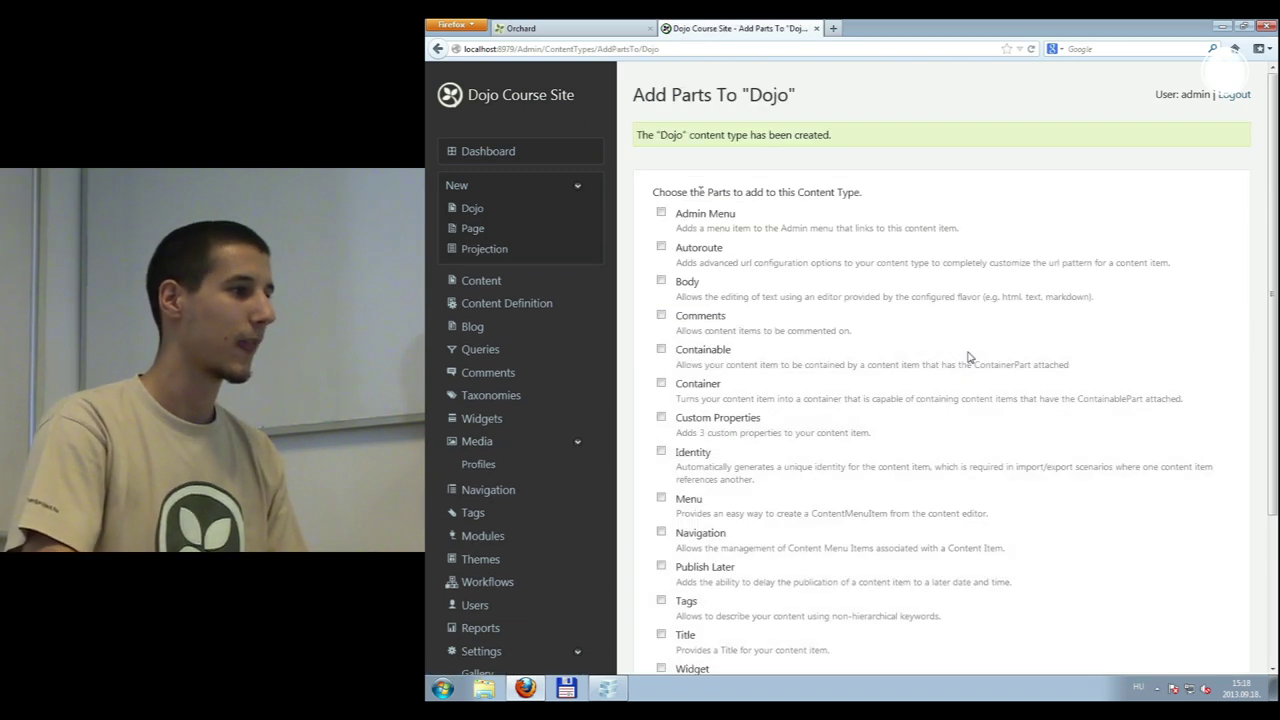
- Tick the Body and Title parts for the Dojo type
{"action": "scroll", "coordinate": [1275, 268], "scroll_direction": "down", "scroll_amount": 1}
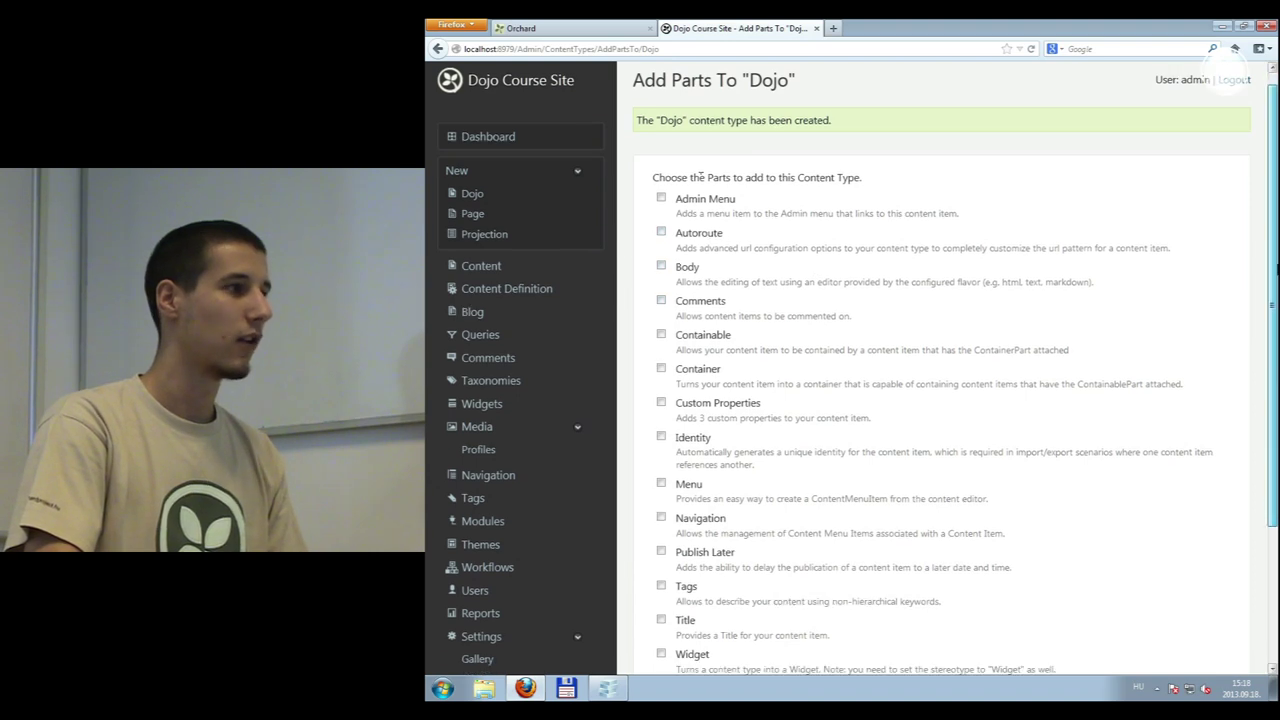
{"action": "scroll", "coordinate": [1275, 268], "scroll_direction": "down", "scroll_amount": 1}
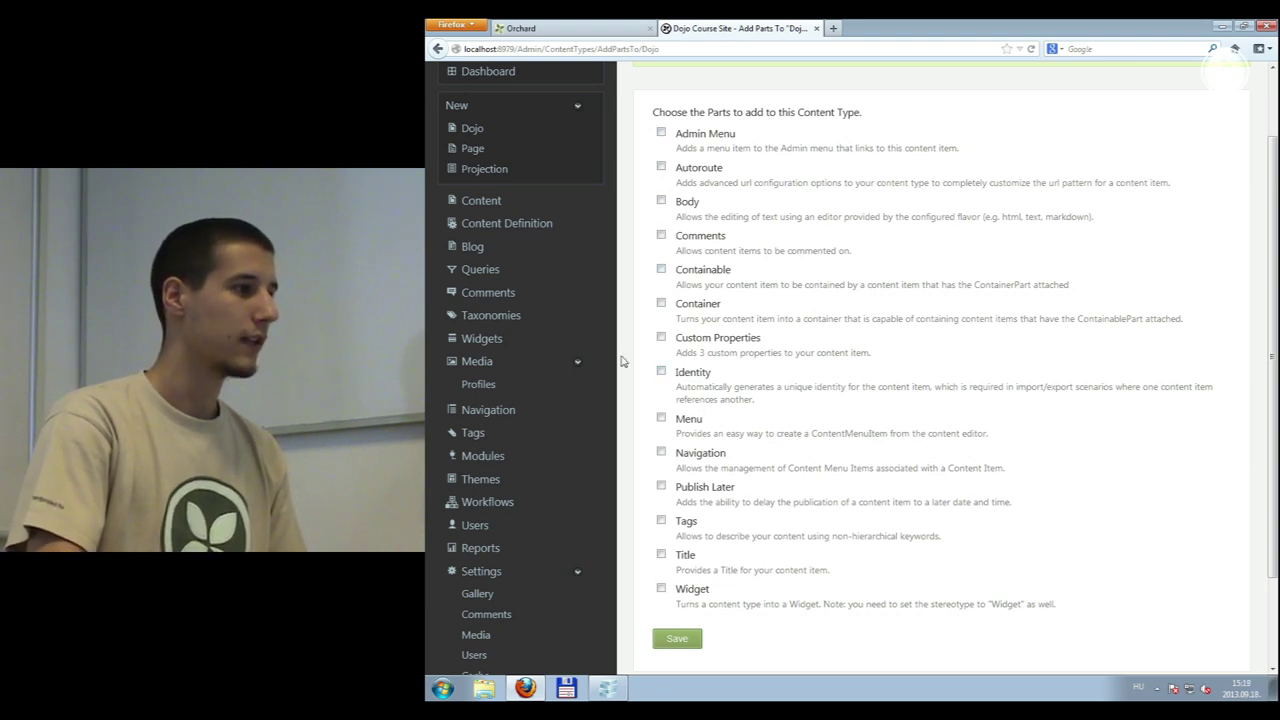
{"action": "left_click", "coordinate": [661, 201]}
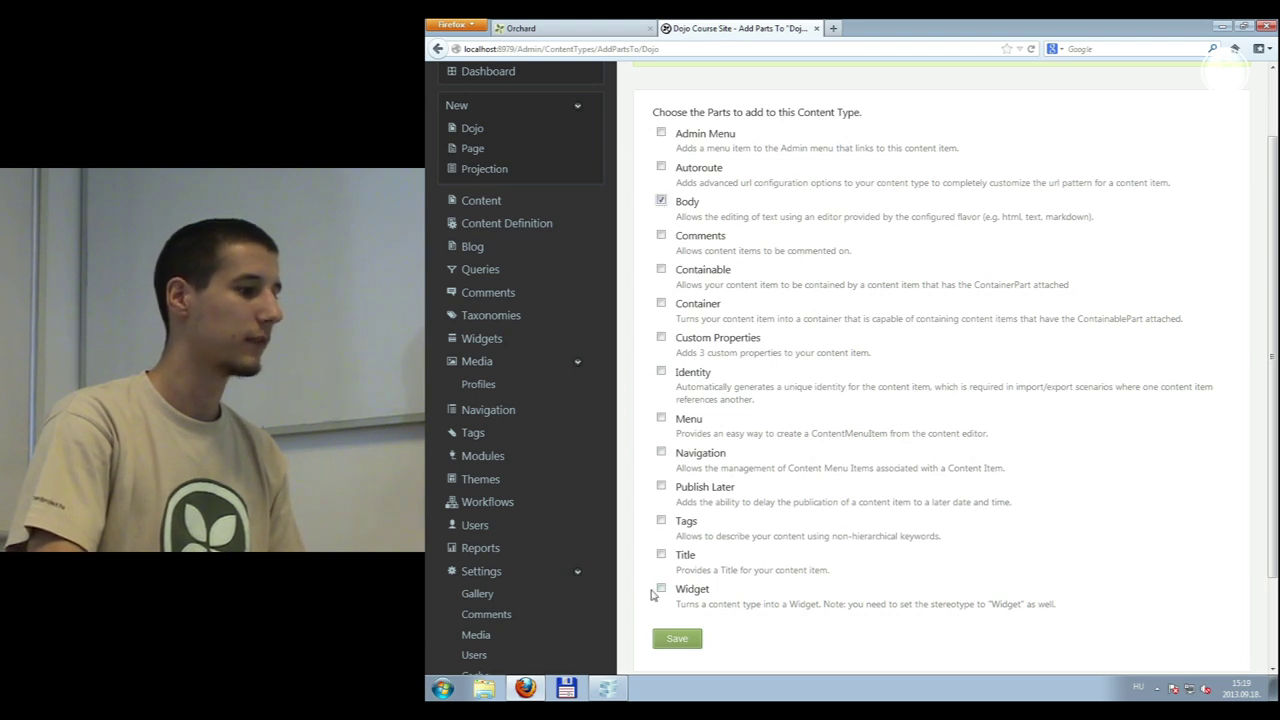
{"action": "left_click", "coordinate": [661, 555]}
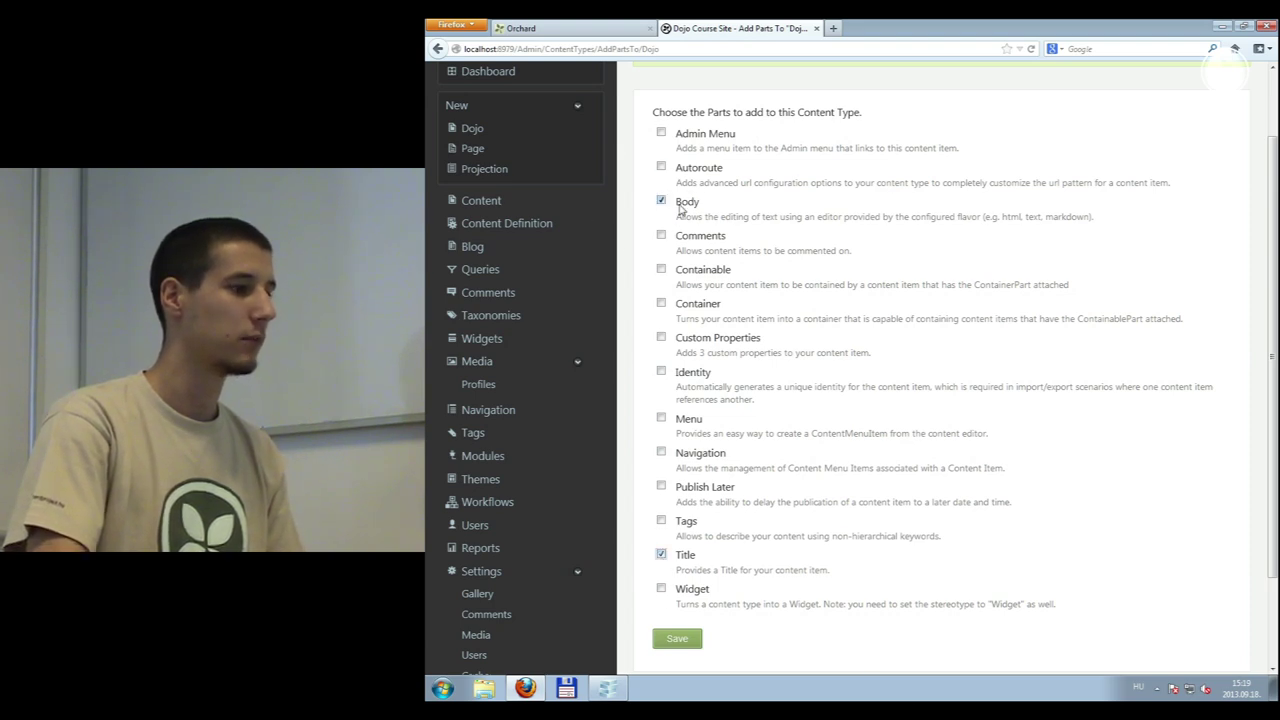
- Untick the Body part so only Title stays selected
{"action": "left_click_drag", "start_coordinate": [676, 217], "coordinate": [1133, 221]}
{"action": "left_click", "coordinate": [1130, 221]}
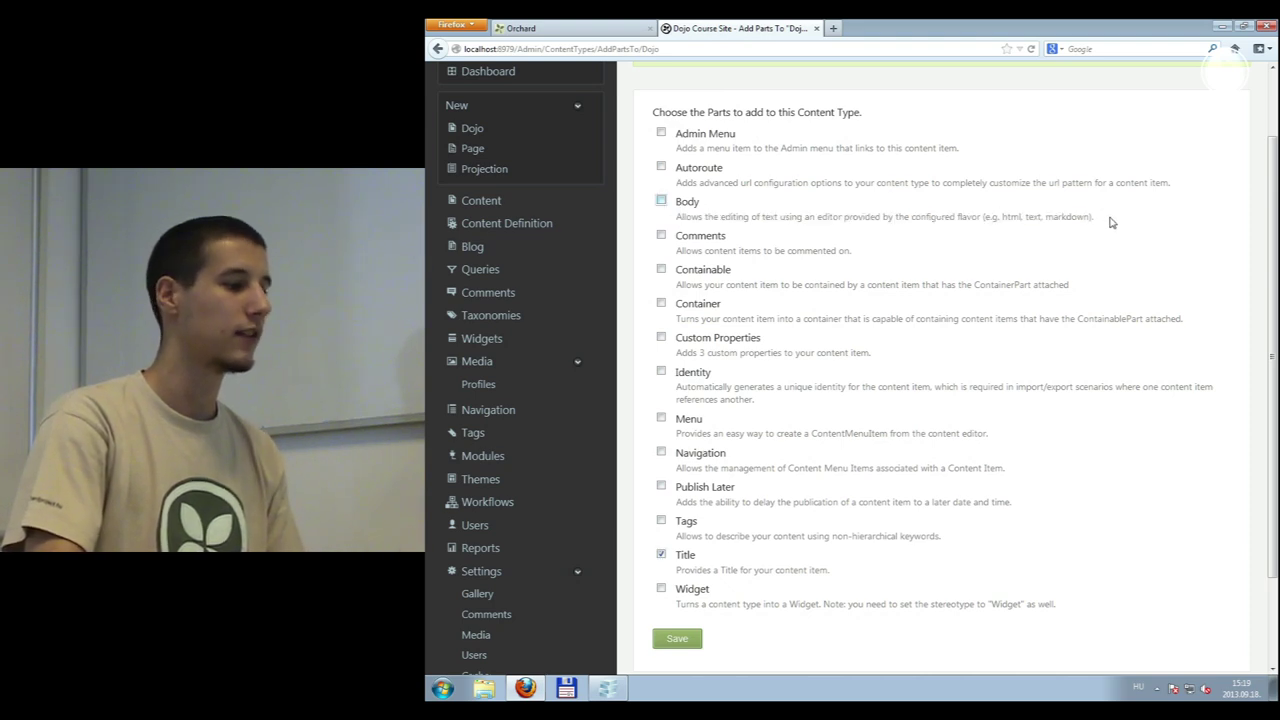
{"action": "left_click_drag", "start_coordinate": [850, 578], "coordinate": [670, 581]}
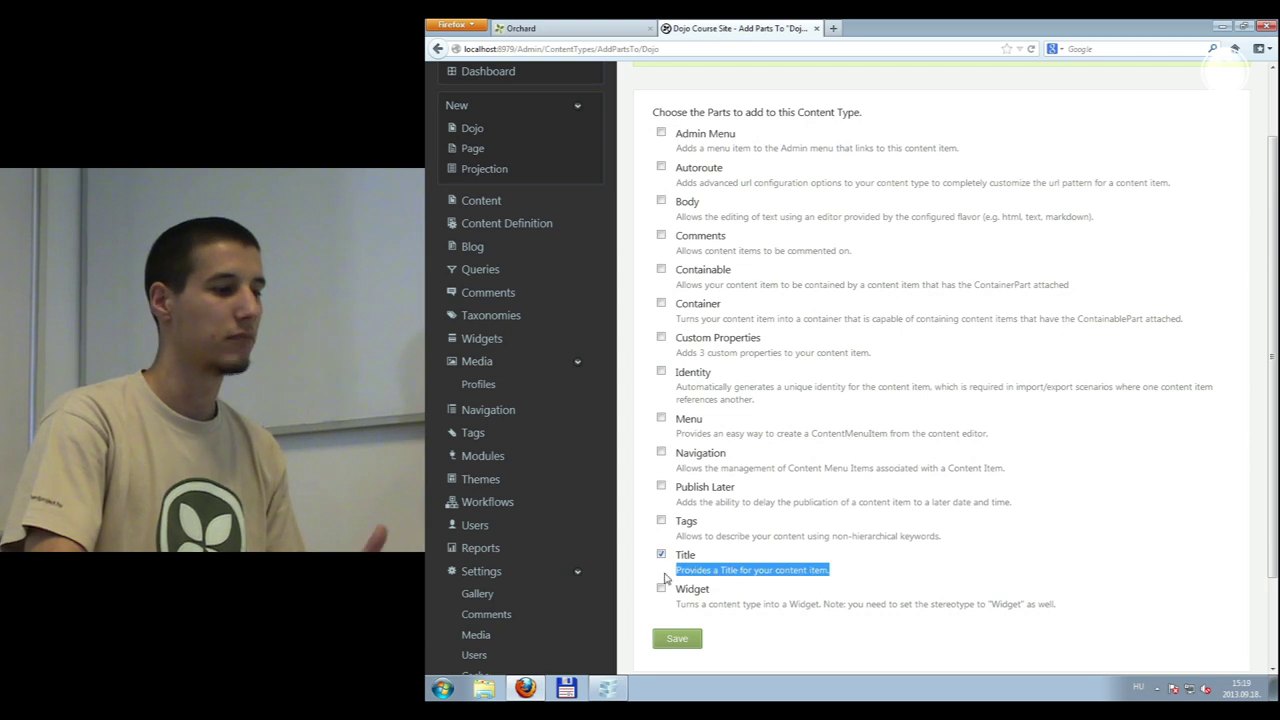
{"action": "left_click", "coordinate": [876, 582]}
{"action": "left_click", "coordinate": [661, 555]}
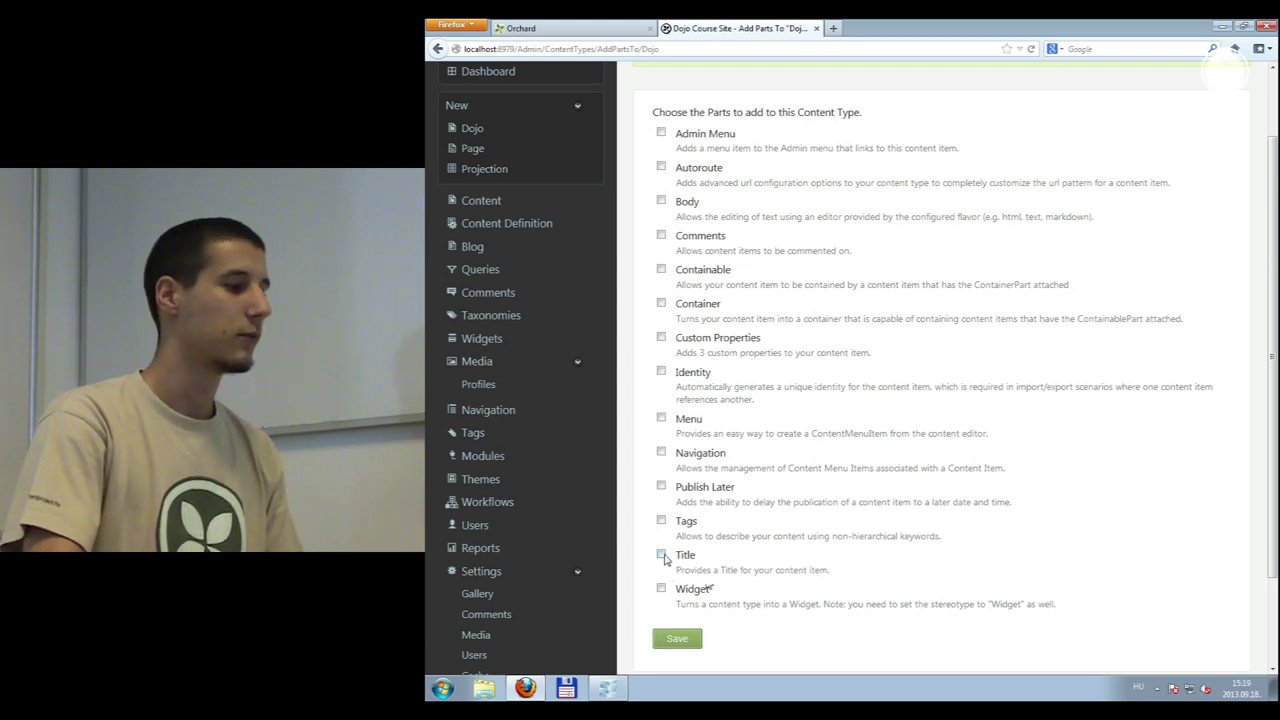
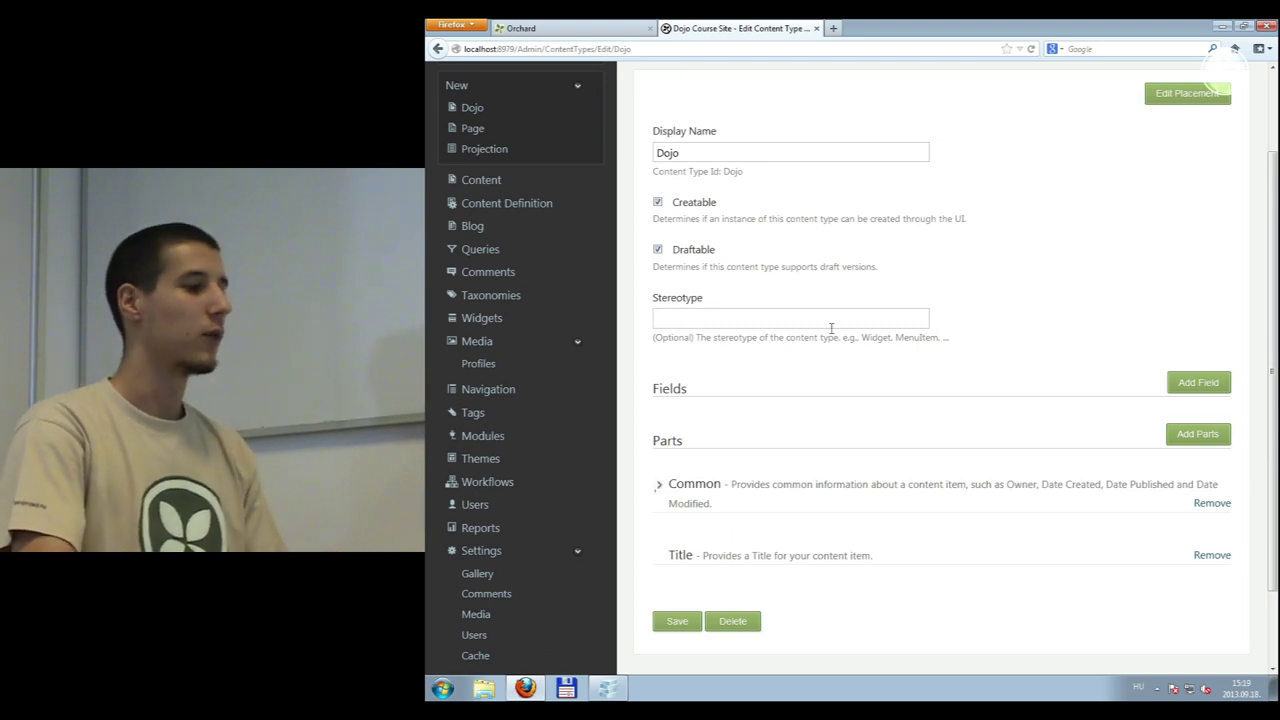
- Expand the Dojo type's Common part and scroll through its creation-date and owner editor settings
{"action": "left_click_drag", "start_coordinate": [722, 503], "coordinate": [667, 487]}
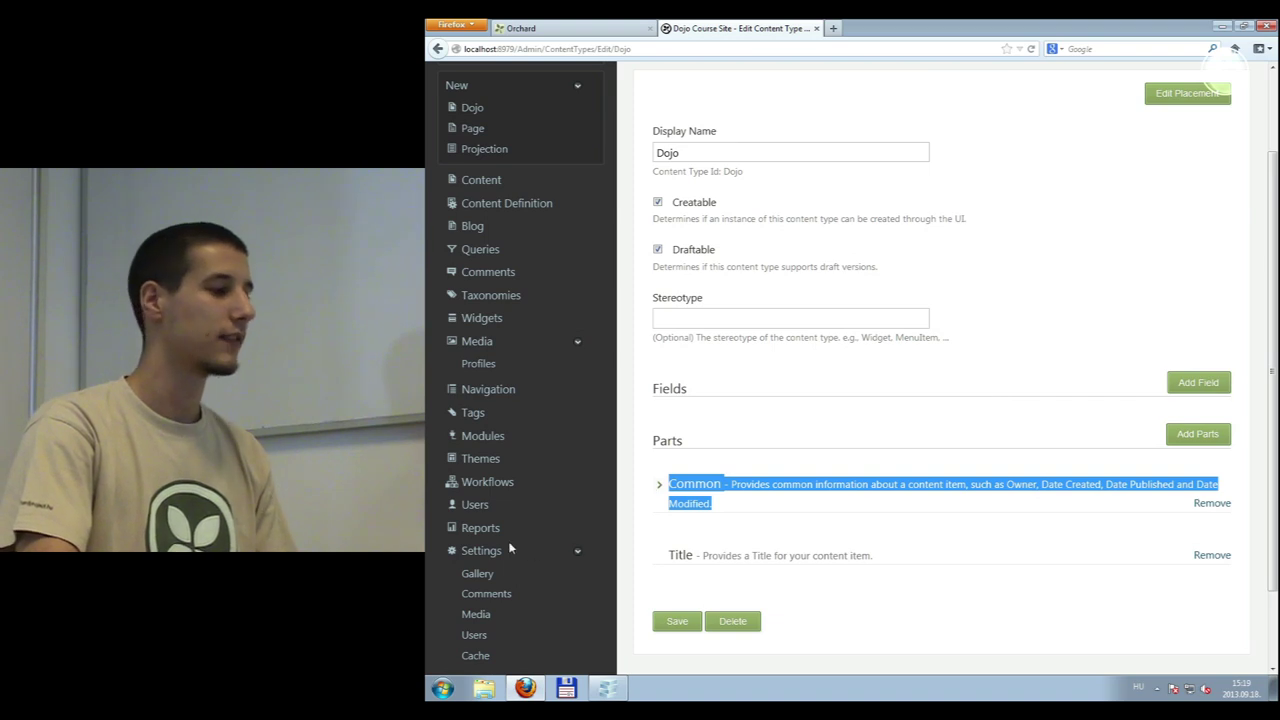
{"action": "left_click", "coordinate": [660, 484]}
{"action": "scroll", "coordinate": [963, 443], "scroll_direction": "down", "scroll_amount": 1}
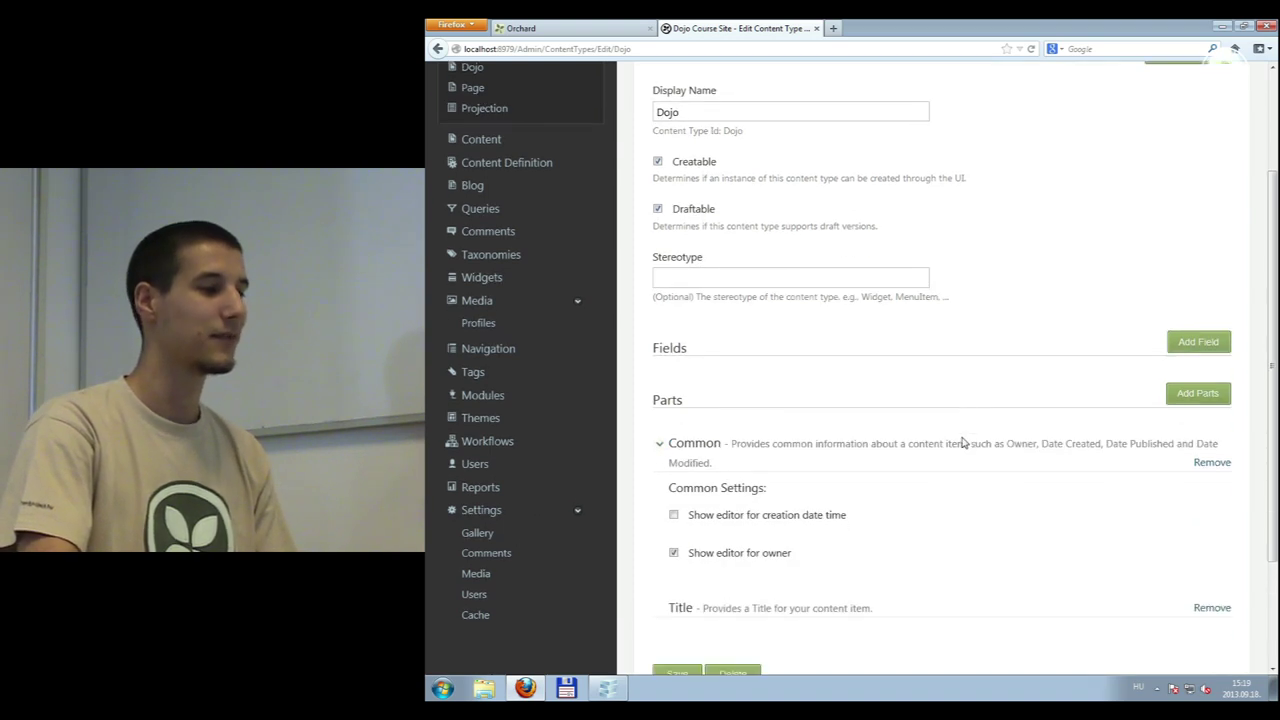
{"action": "scroll", "coordinate": [968, 425], "scroll_direction": "down", "scroll_amount": 3}
{"action": "scroll", "coordinate": [971, 417], "scroll_direction": "up", "scroll_amount": 2}
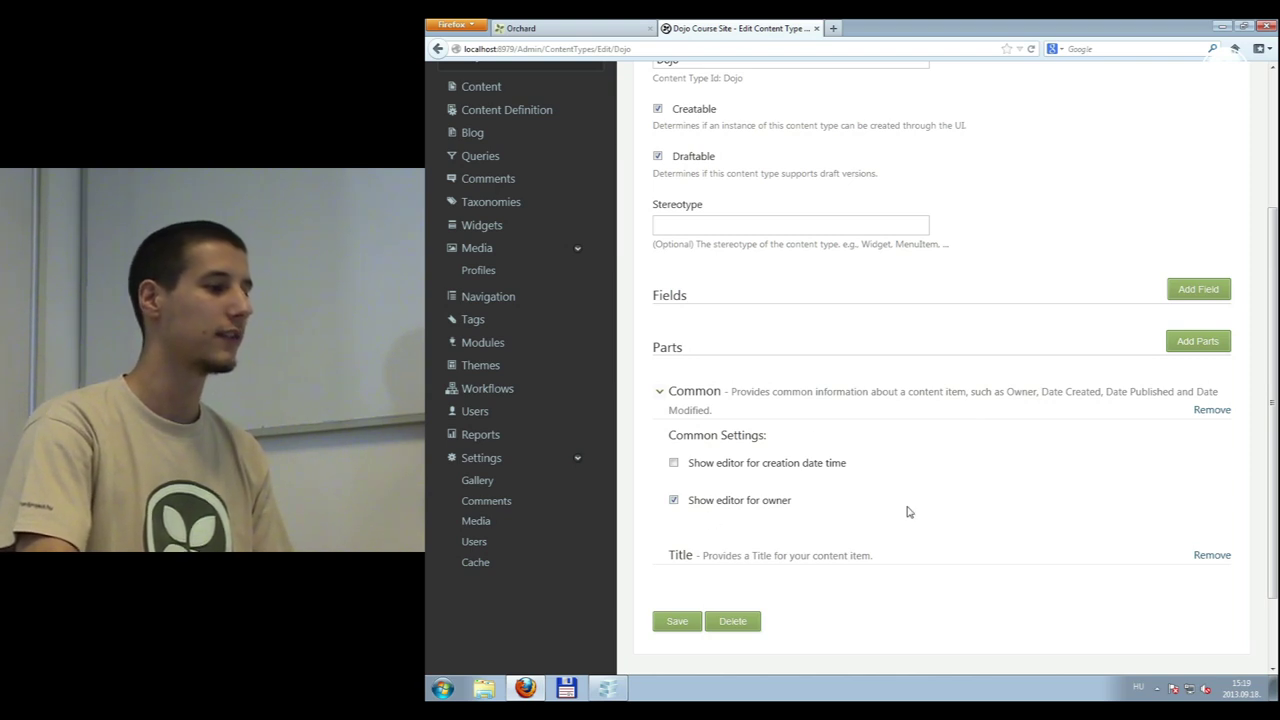
{"action": "scroll", "coordinate": [840, 494], "scroll_direction": "up", "scroll_amount": 3}
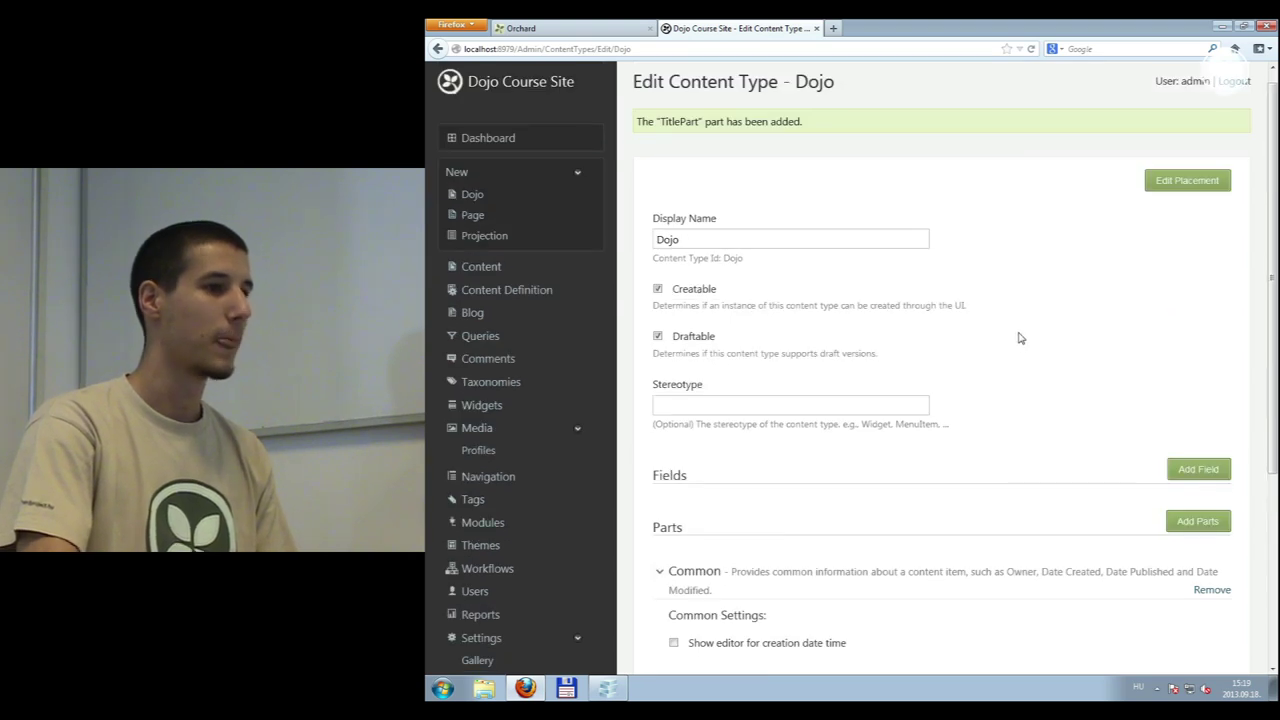
{"action": "scroll", "coordinate": [1020, 338], "scroll_direction": "down", "scroll_amount": 3}
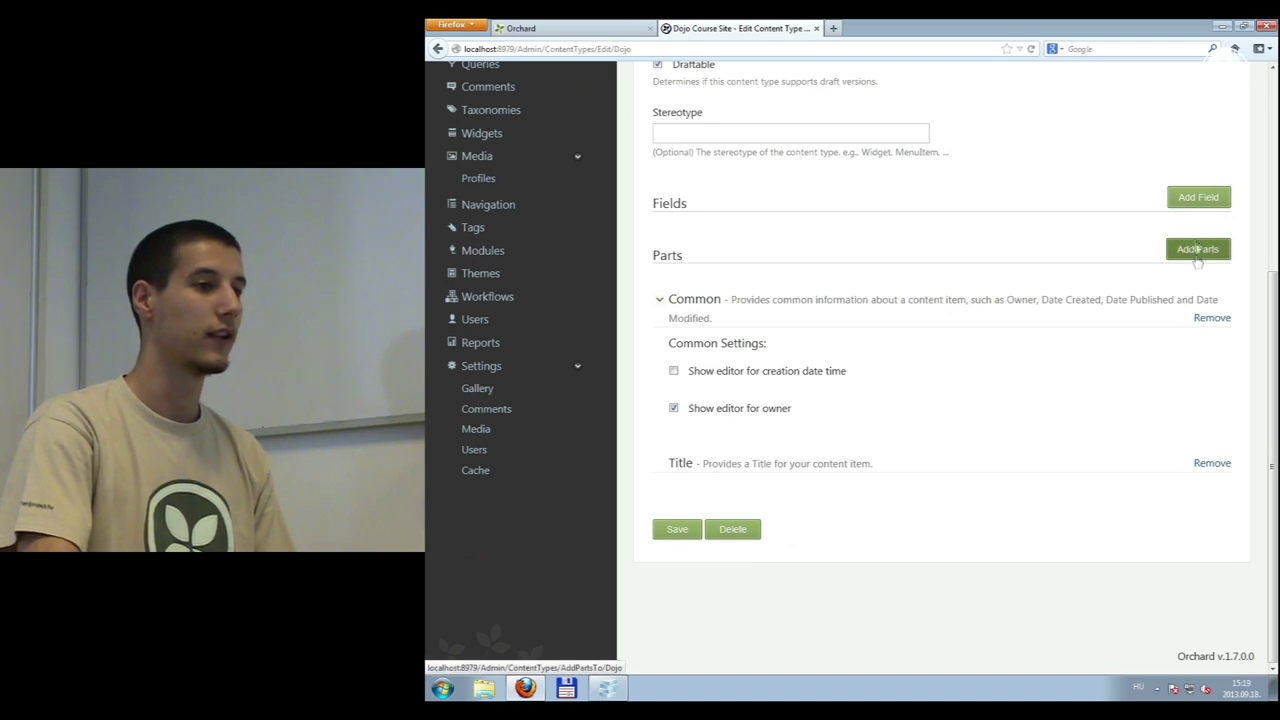
- Start a new field on Dojo and browse the Field Type list without adding one
{"action": "left_click", "coordinate": [1198, 199]}
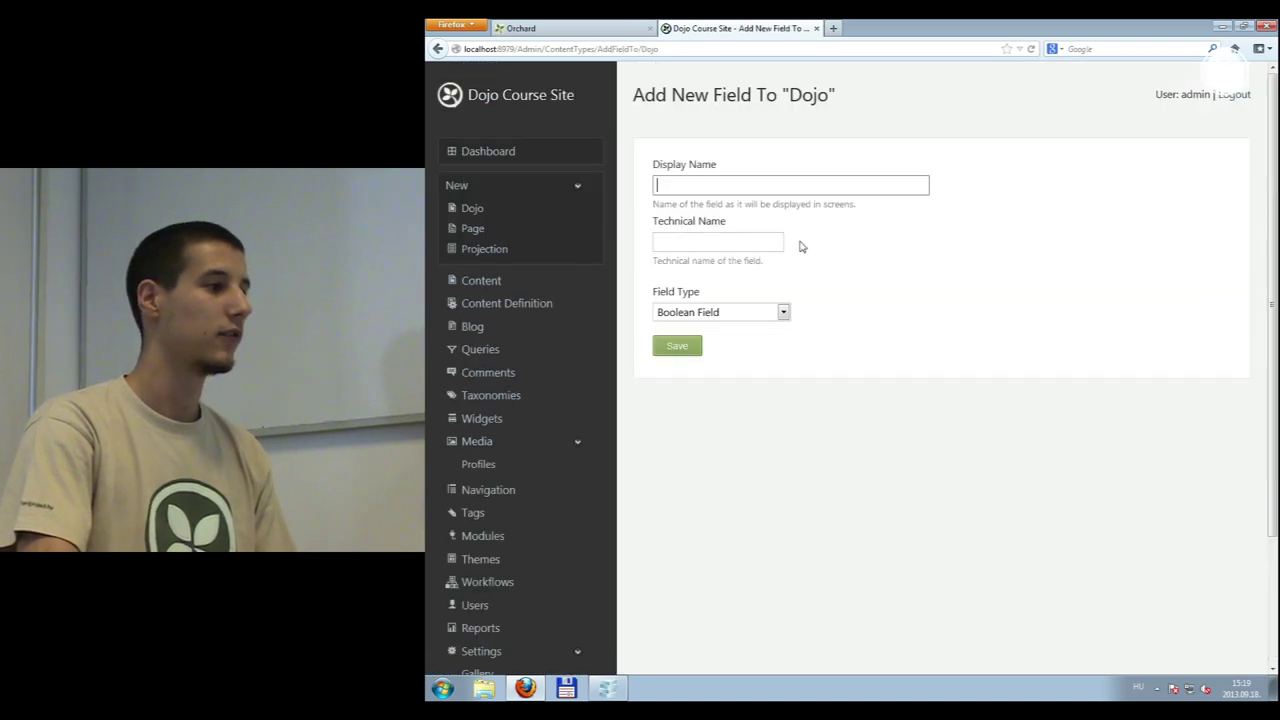
{"action": "left_click", "coordinate": [770, 314]}
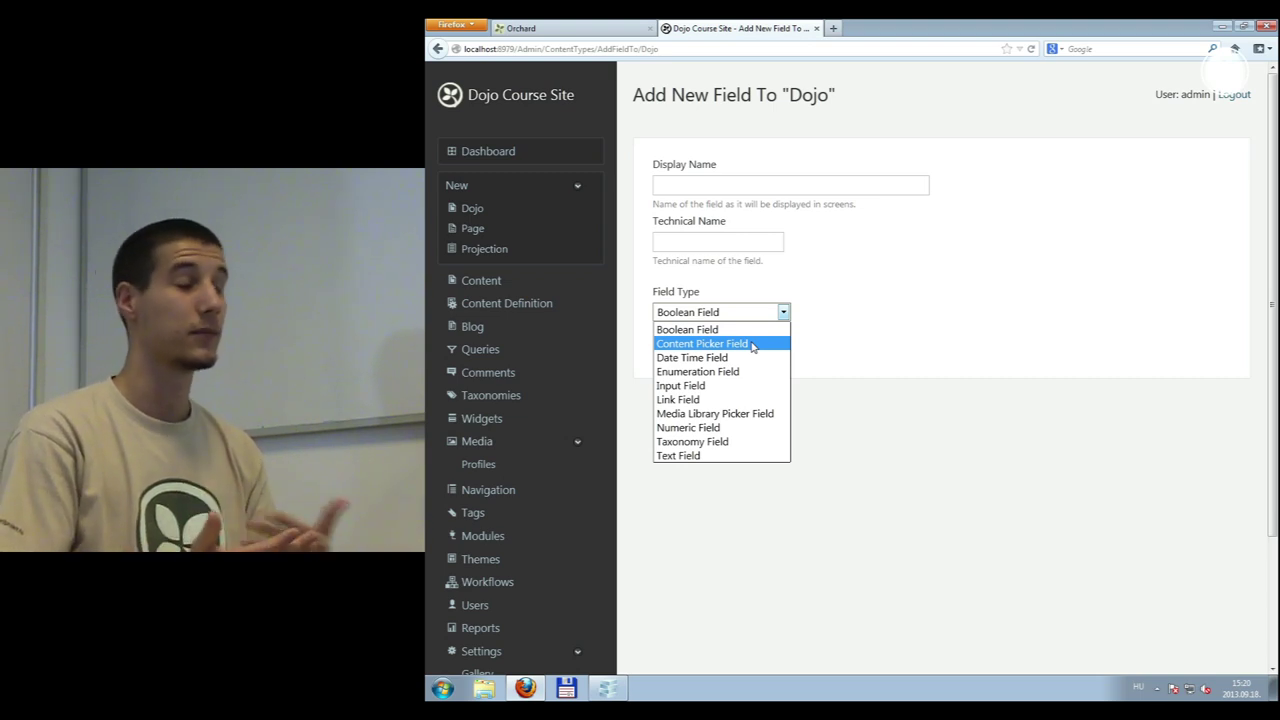
{"action": "left_click", "coordinate": [1110, 263]}
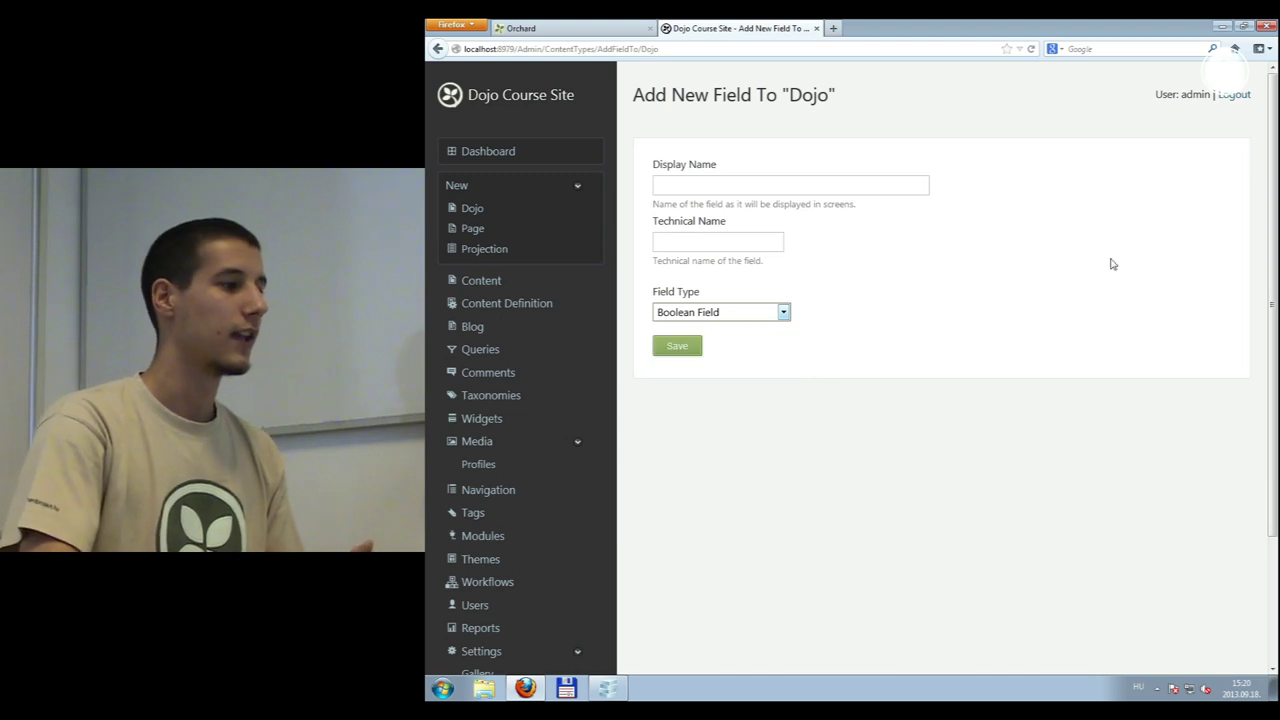
{"action": "left_click", "coordinate": [740, 316]}
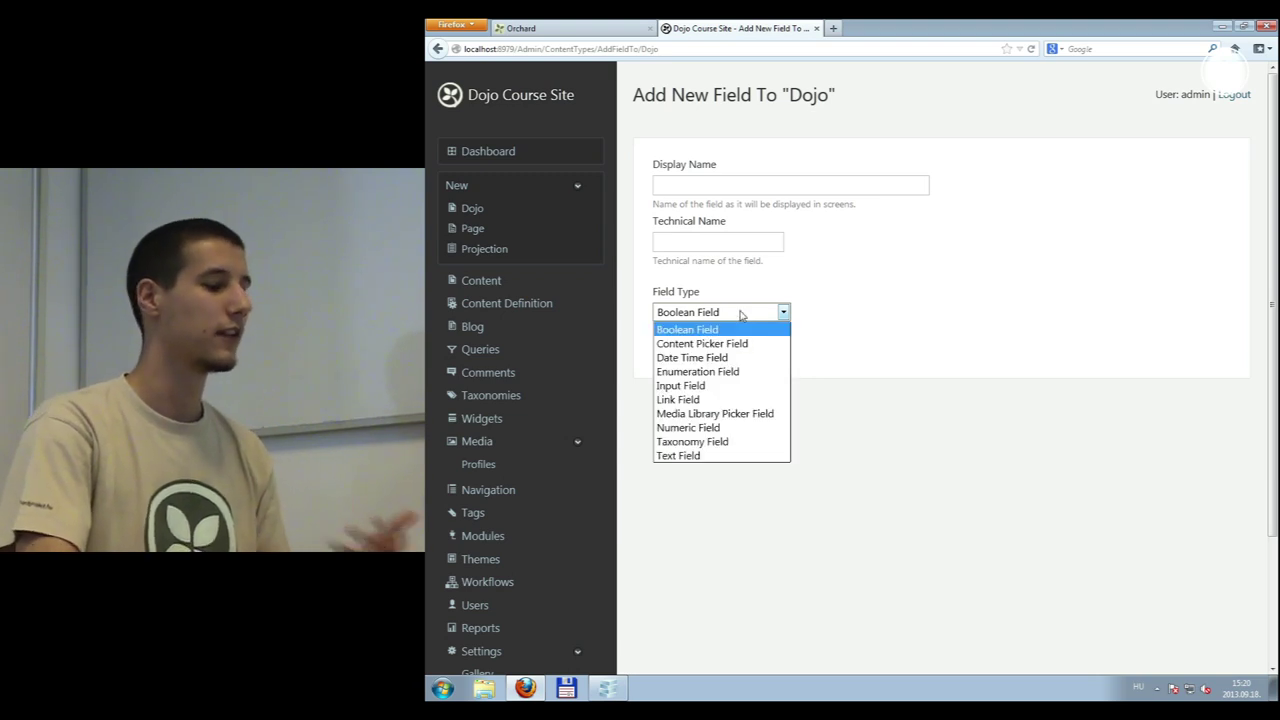
{"action": "left_click", "coordinate": [740, 316]}
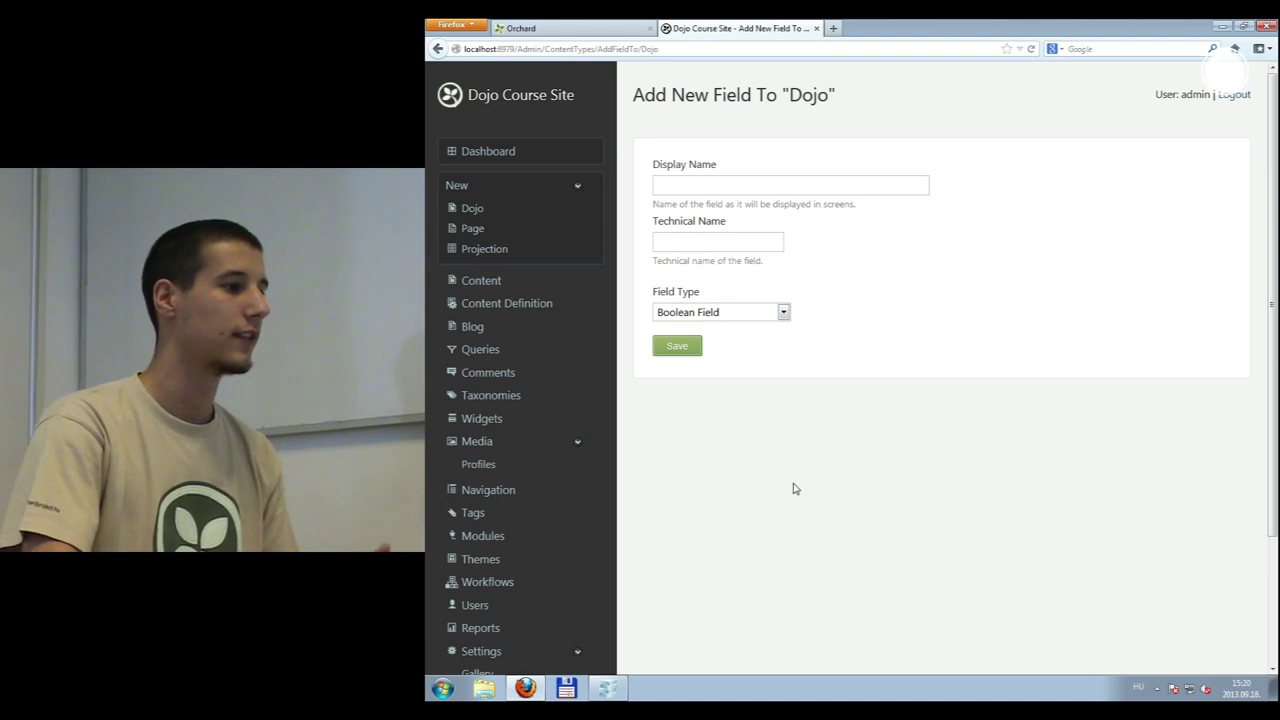
{"action": "left_click", "coordinate": [740, 317]}
{"action": "left_click", "coordinate": [803, 608]}
- Return to the Dojo type editor, delete the Dojo content type and confirm its removal
{"action": "left_click", "coordinate": [438, 48]}
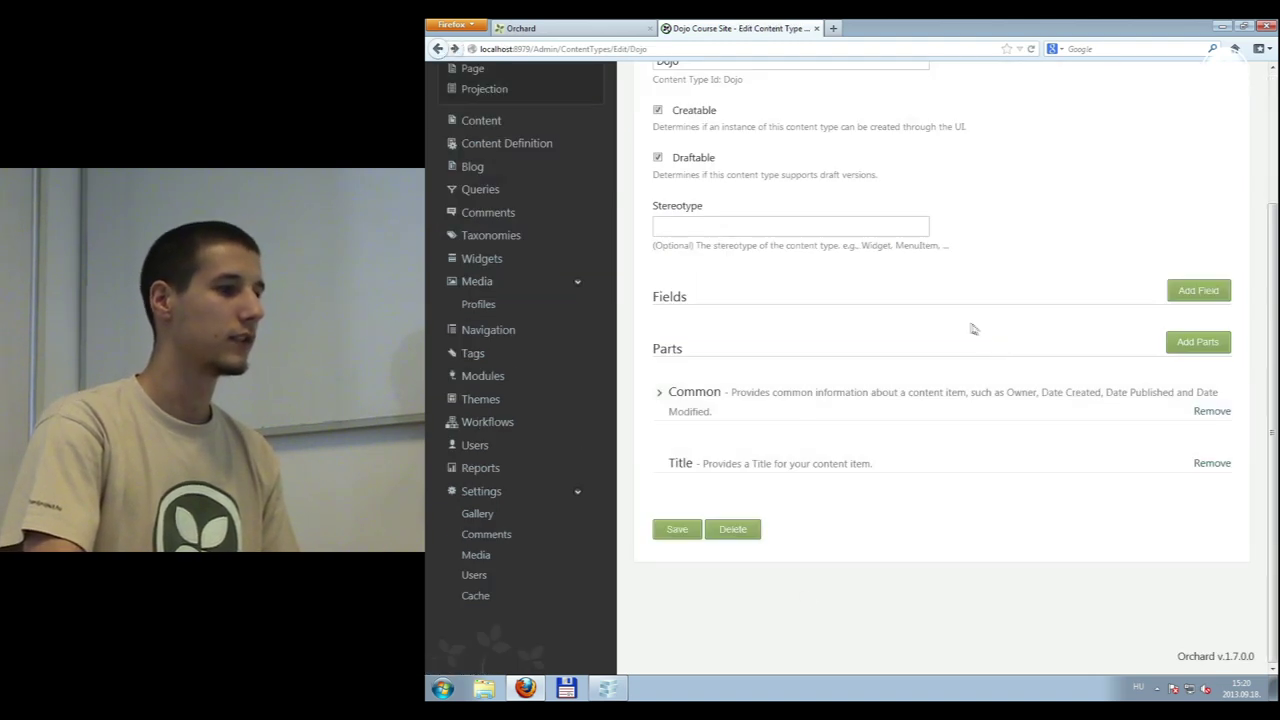
{"action": "scroll", "coordinate": [975, 272], "scroll_direction": "up", "scroll_amount": 3}
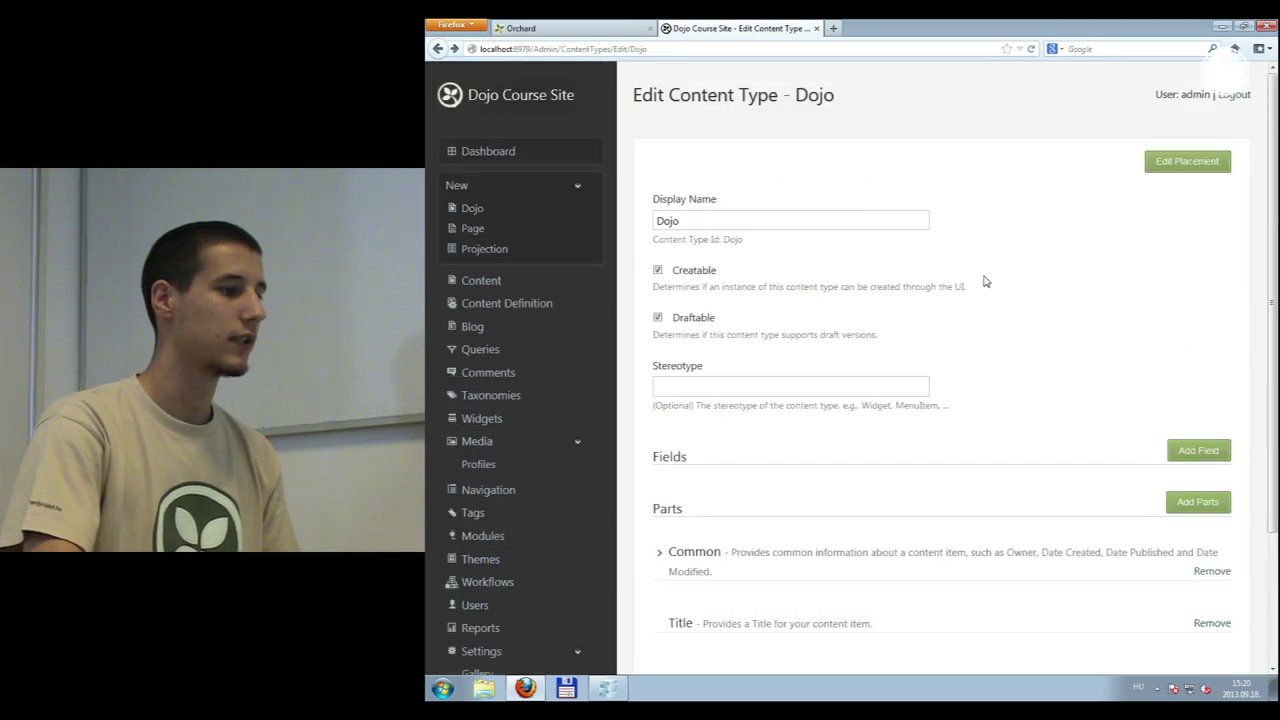
{"action": "scroll", "coordinate": [984, 281], "scroll_direction": "down", "scroll_amount": 3}
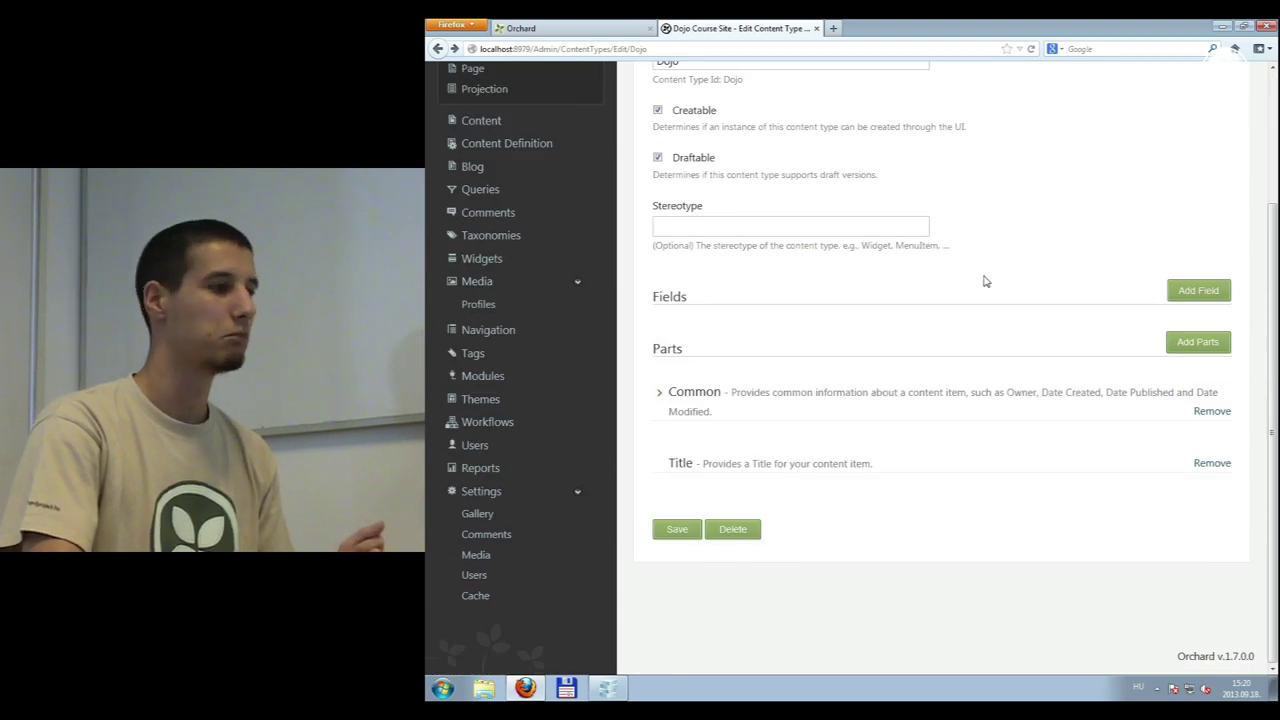
{"action": "scroll", "coordinate": [984, 281], "scroll_direction": "up", "scroll_amount": 1}
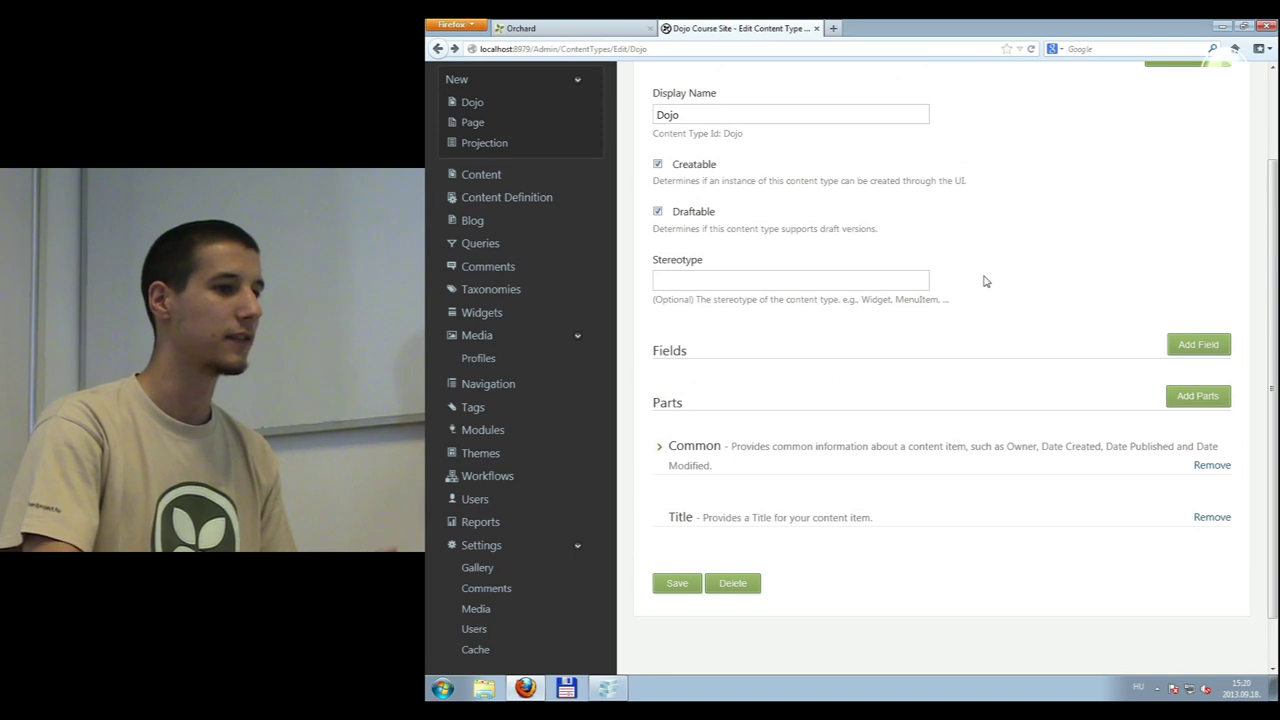
{"action": "scroll", "coordinate": [984, 281], "scroll_direction": "down", "scroll_amount": 1}
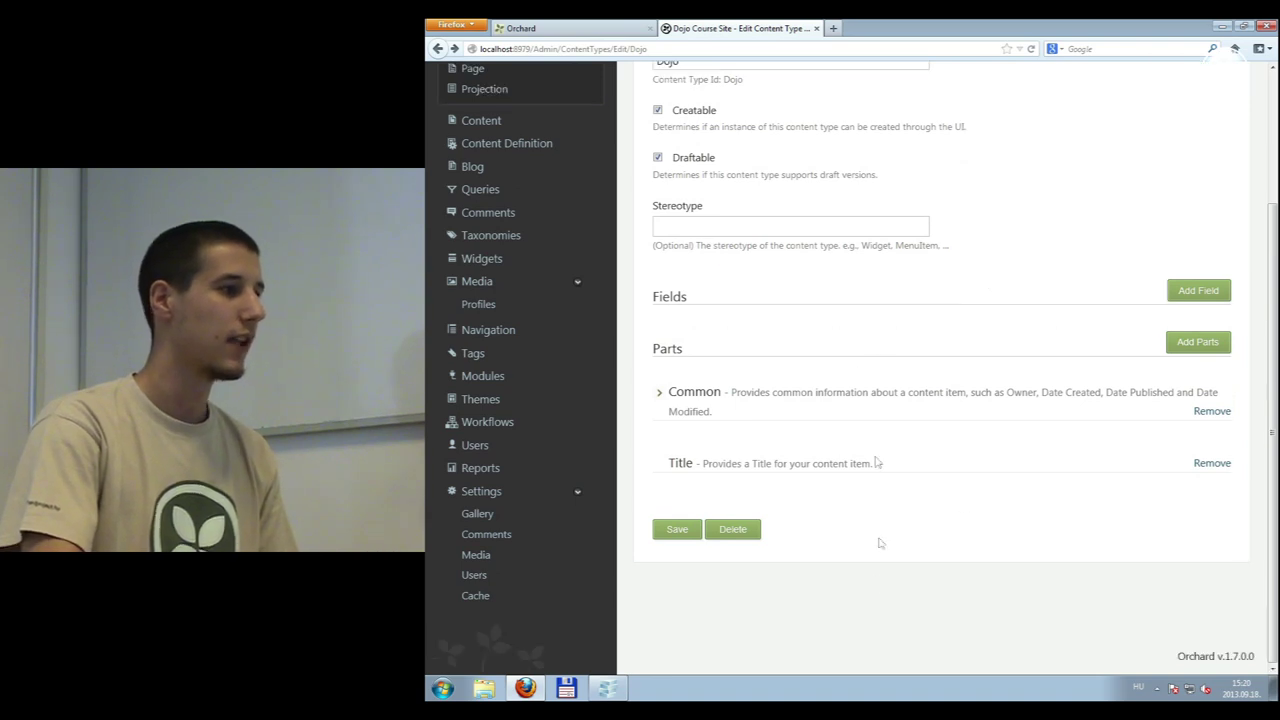
{"action": "scroll", "coordinate": [857, 405], "scroll_direction": "up", "scroll_amount": 1}
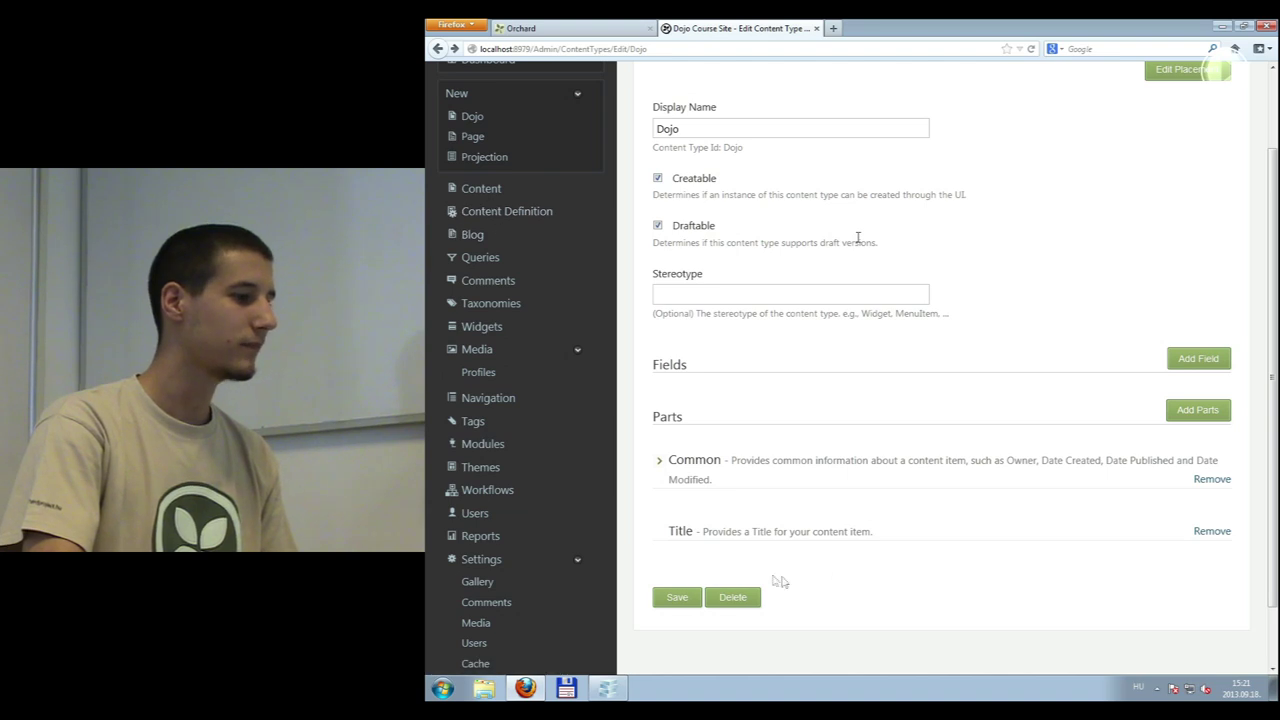
{"action": "left_click", "coordinate": [732, 600]}
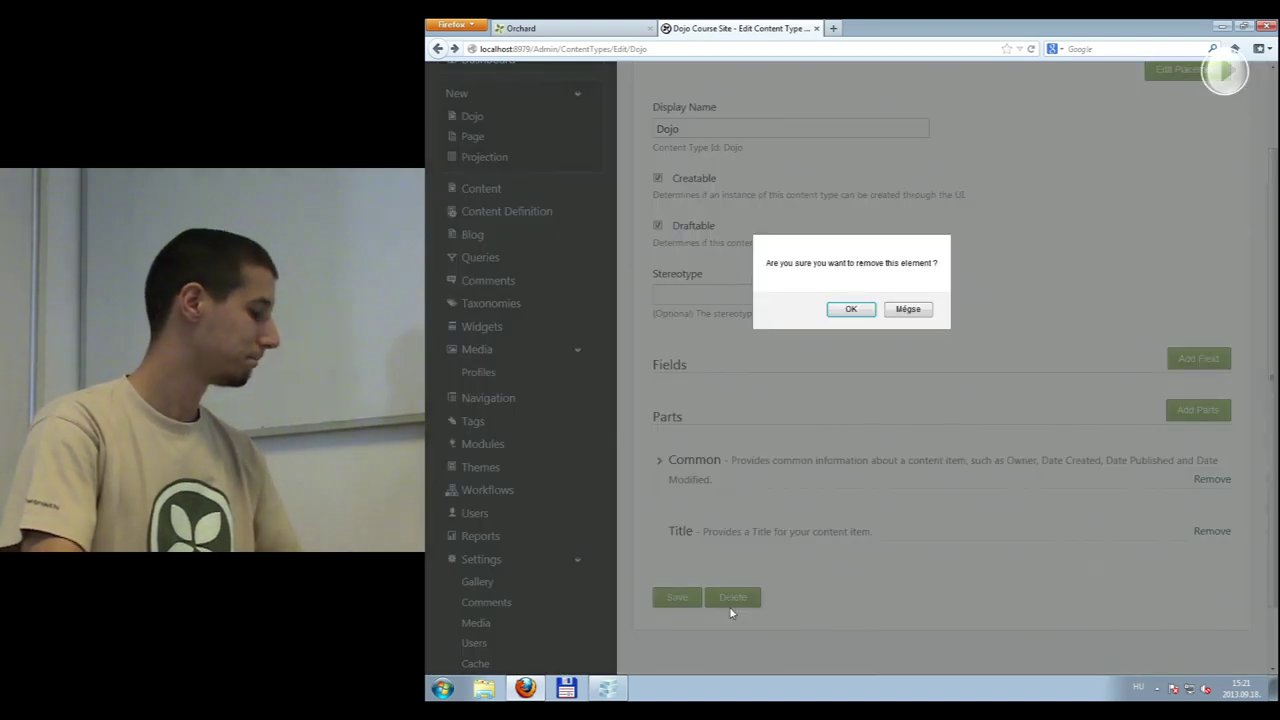
{"action": "left_click", "coordinate": [851, 309]}
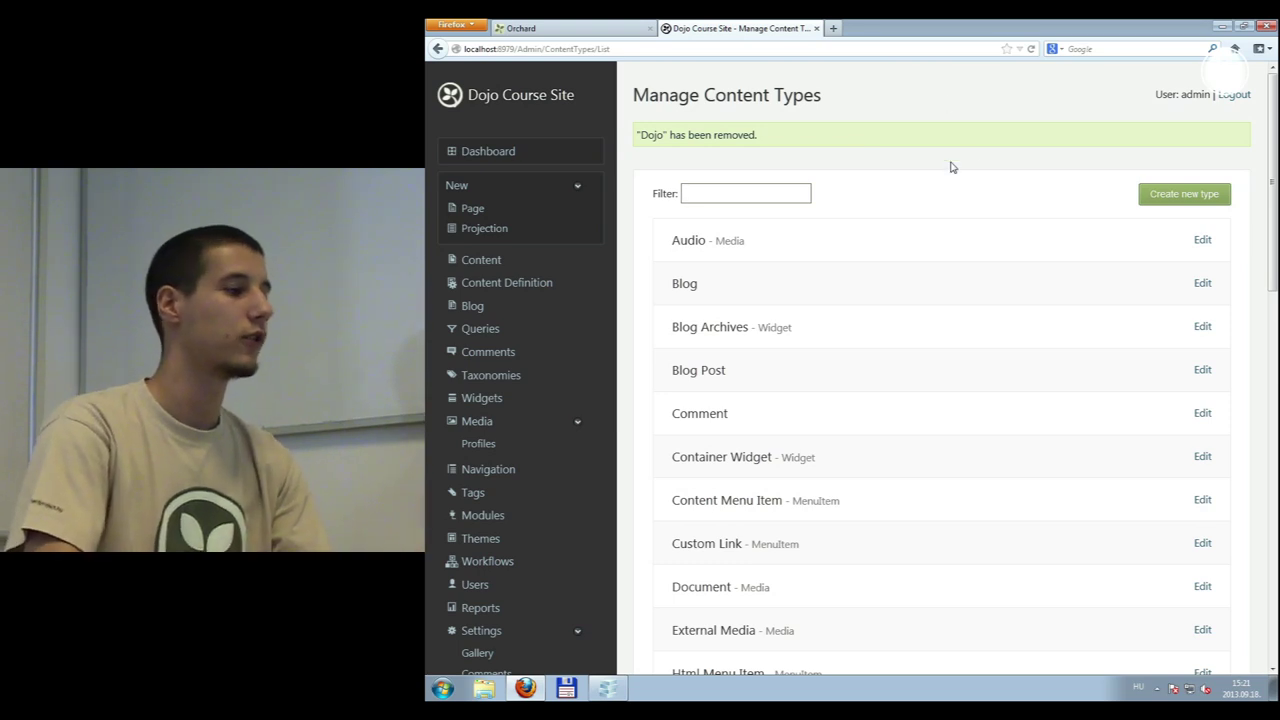
- Open the Page content type for editing from Manage Content Types
{"action": "scroll", "coordinate": [994, 271], "scroll_direction": "down", "scroll_amount": 5}
{"action": "scroll", "coordinate": [1049, 401], "scroll_direction": "down", "scroll_amount": 10}
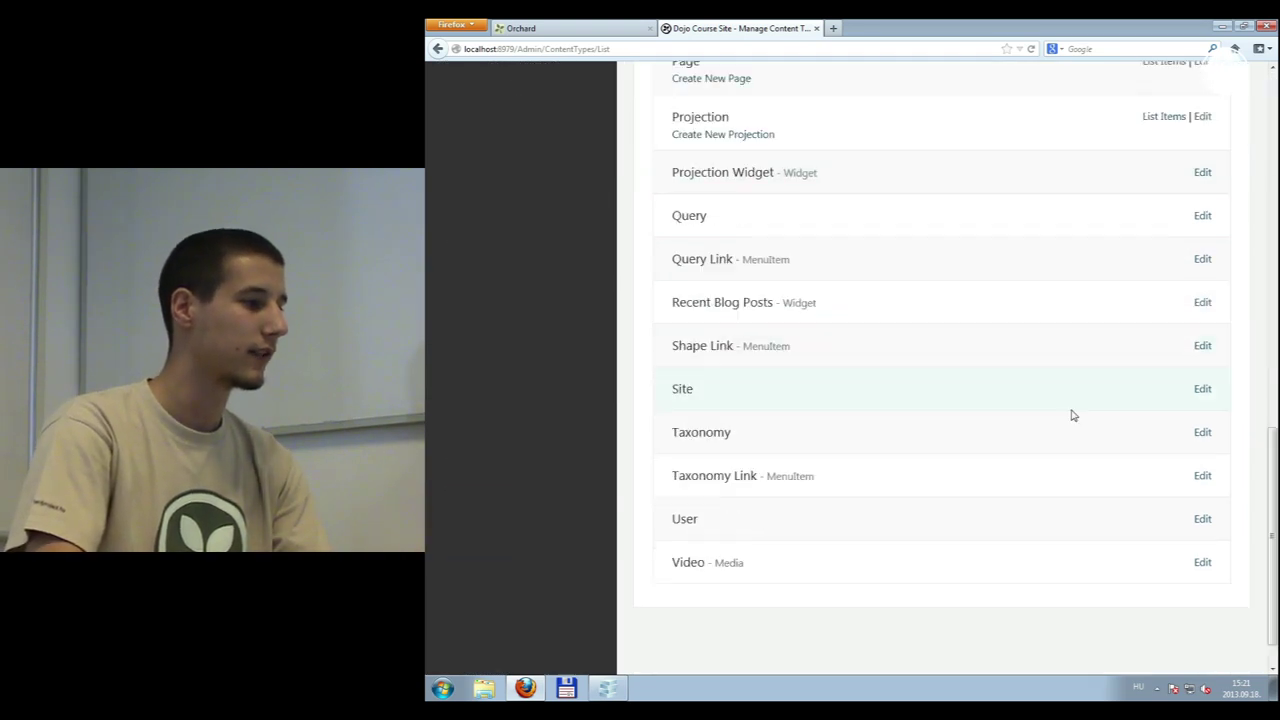
{"action": "scroll", "coordinate": [1037, 386], "scroll_direction": "up", "scroll_amount": 3}
{"action": "left_click", "coordinate": [1203, 200]}
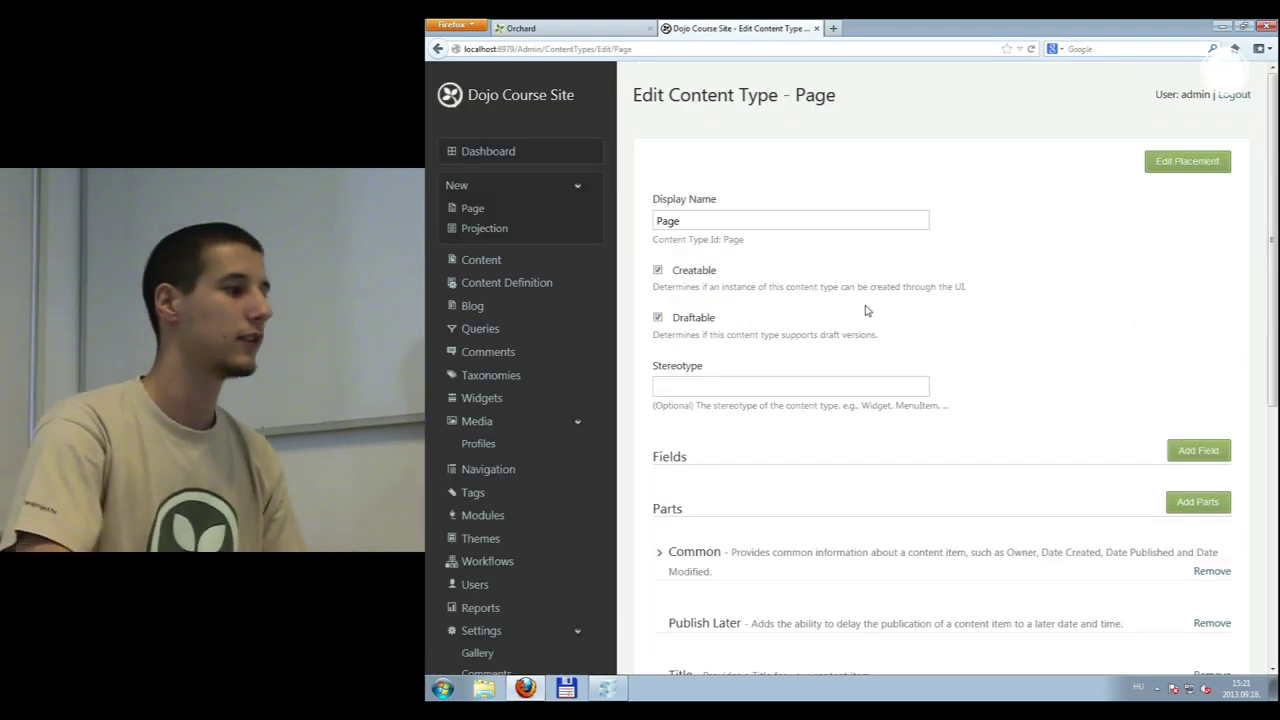
- Review the Page type's Creatable and Draftable settings and its list of parts
{"action": "left_click_drag", "start_coordinate": [727, 320], "coordinate": [672, 324]}
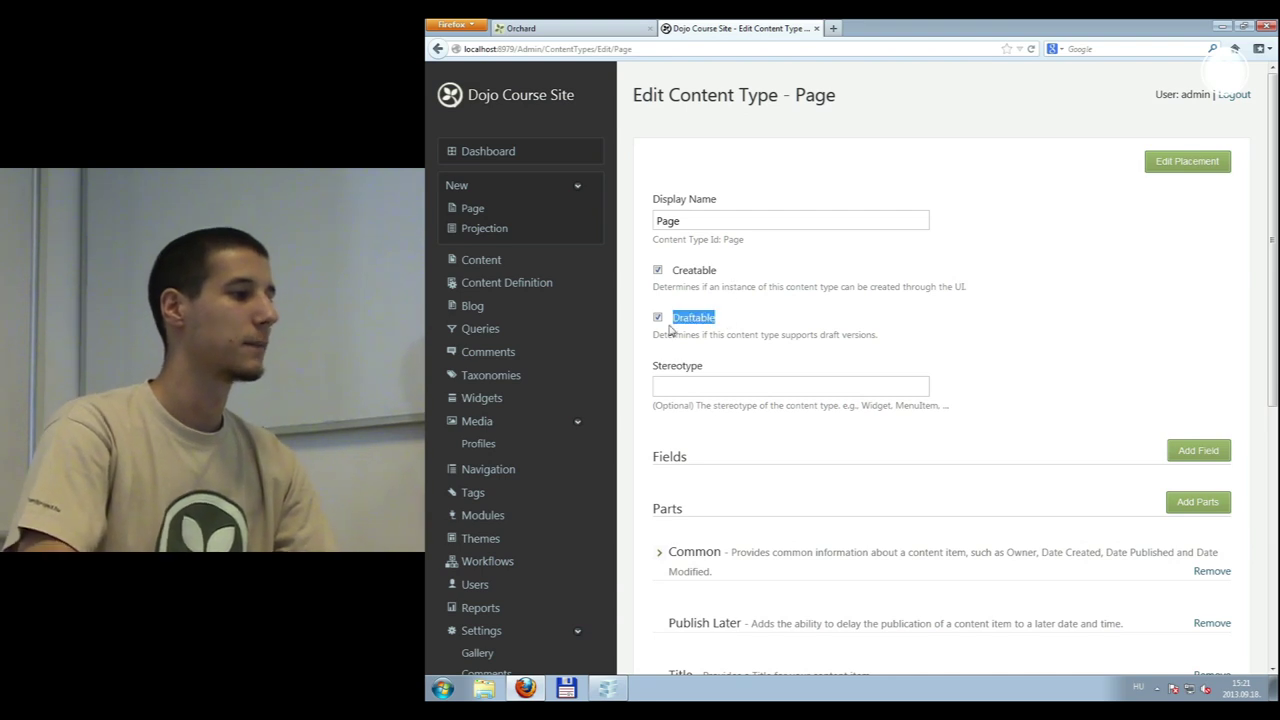
{"action": "left_click", "coordinate": [725, 276]}
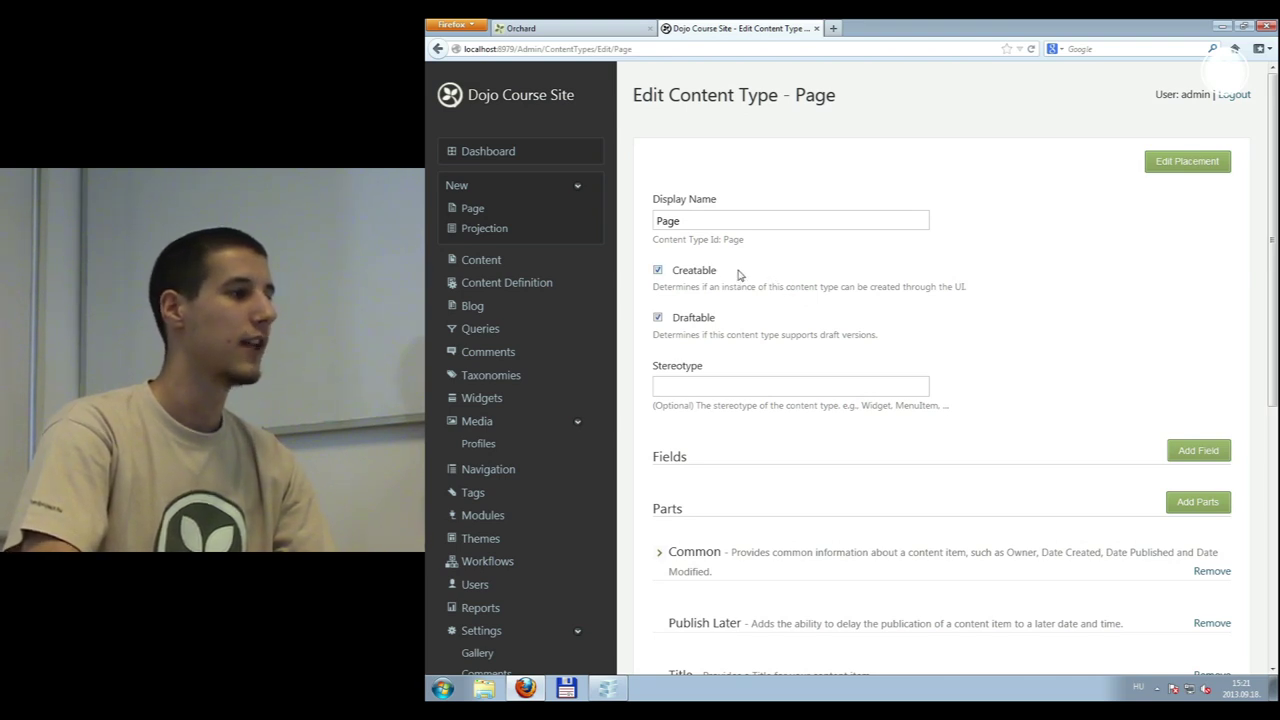
{"action": "left_click_drag", "start_coordinate": [720, 276], "coordinate": [677, 273]}
{"action": "left_click", "coordinate": [759, 311]}
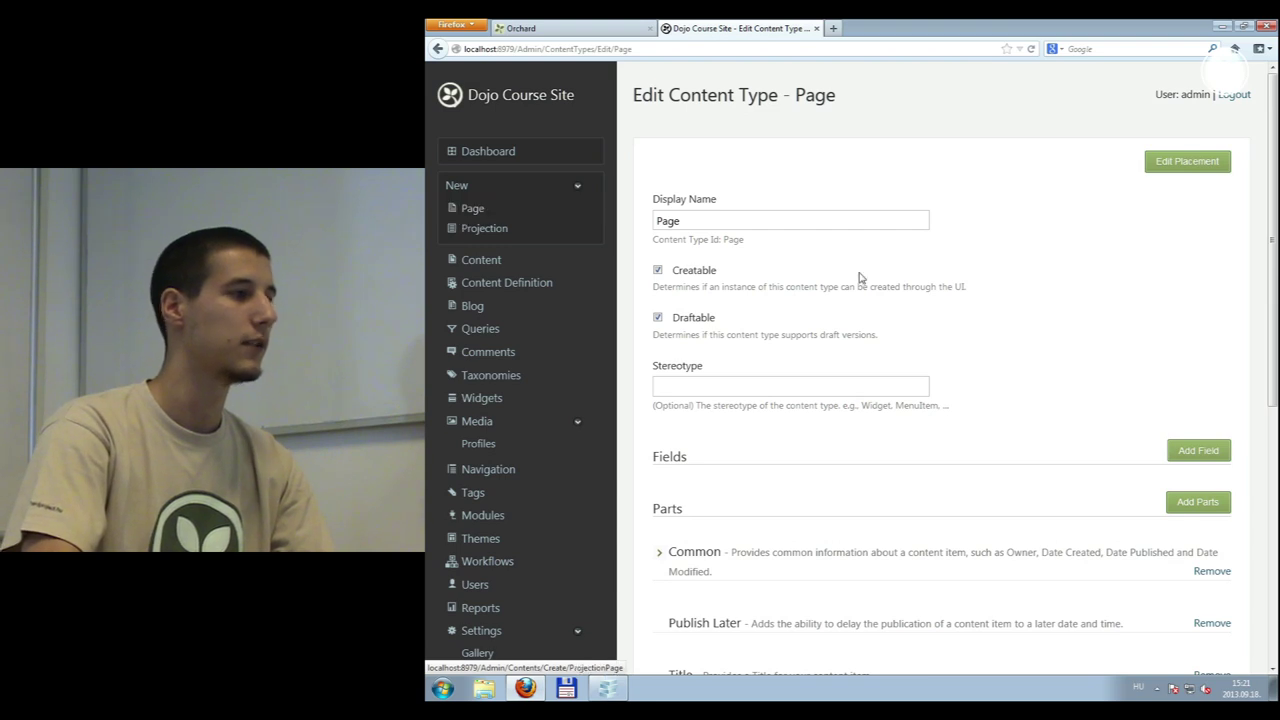
{"action": "left_click_drag", "start_coordinate": [748, 331], "coordinate": [674, 330]}
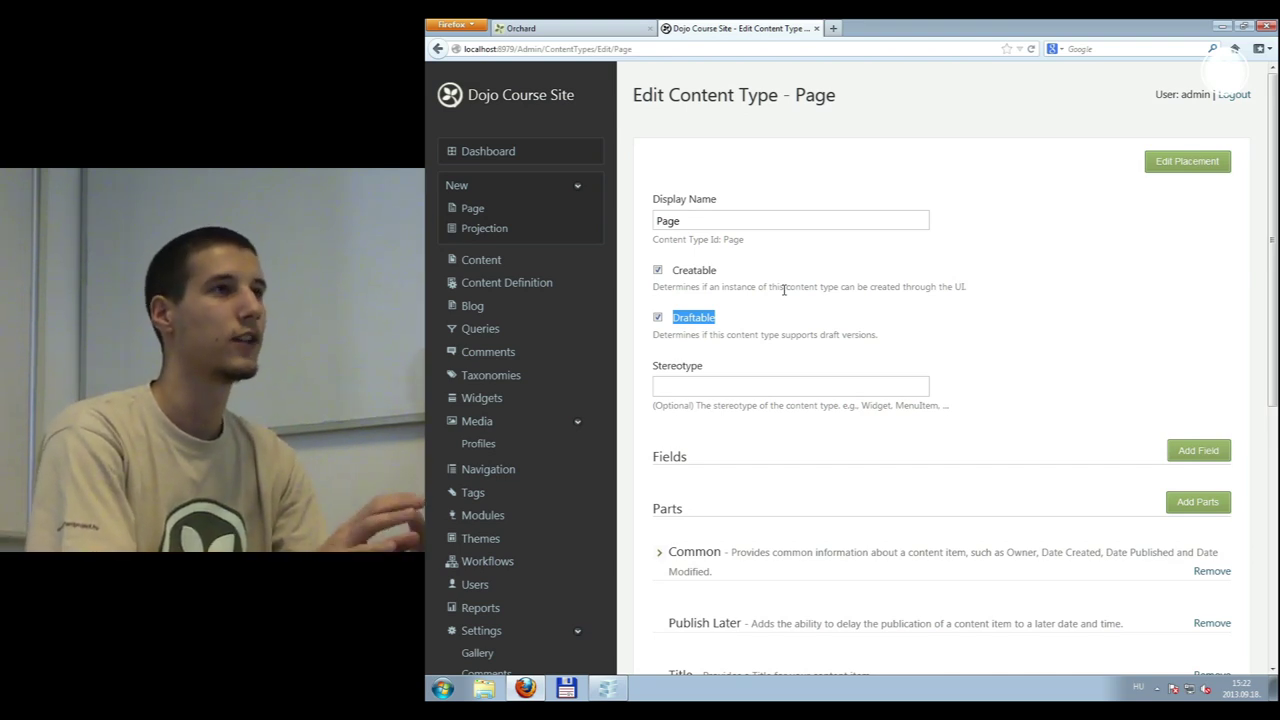
{"action": "left_click", "coordinate": [832, 326]}
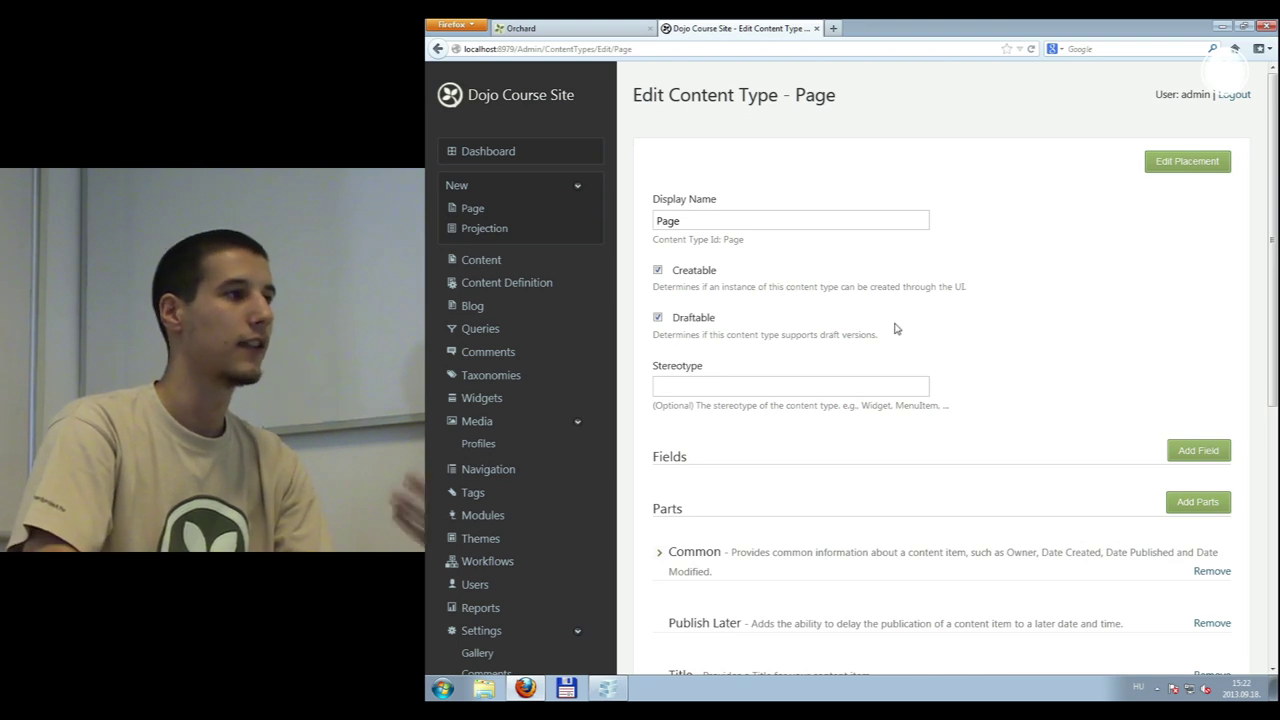
{"action": "scroll", "coordinate": [897, 328], "scroll_direction": "down", "scroll_amount": 1}
{"action": "scroll", "coordinate": [896, 330], "scroll_direction": "down", "scroll_amount": 5}
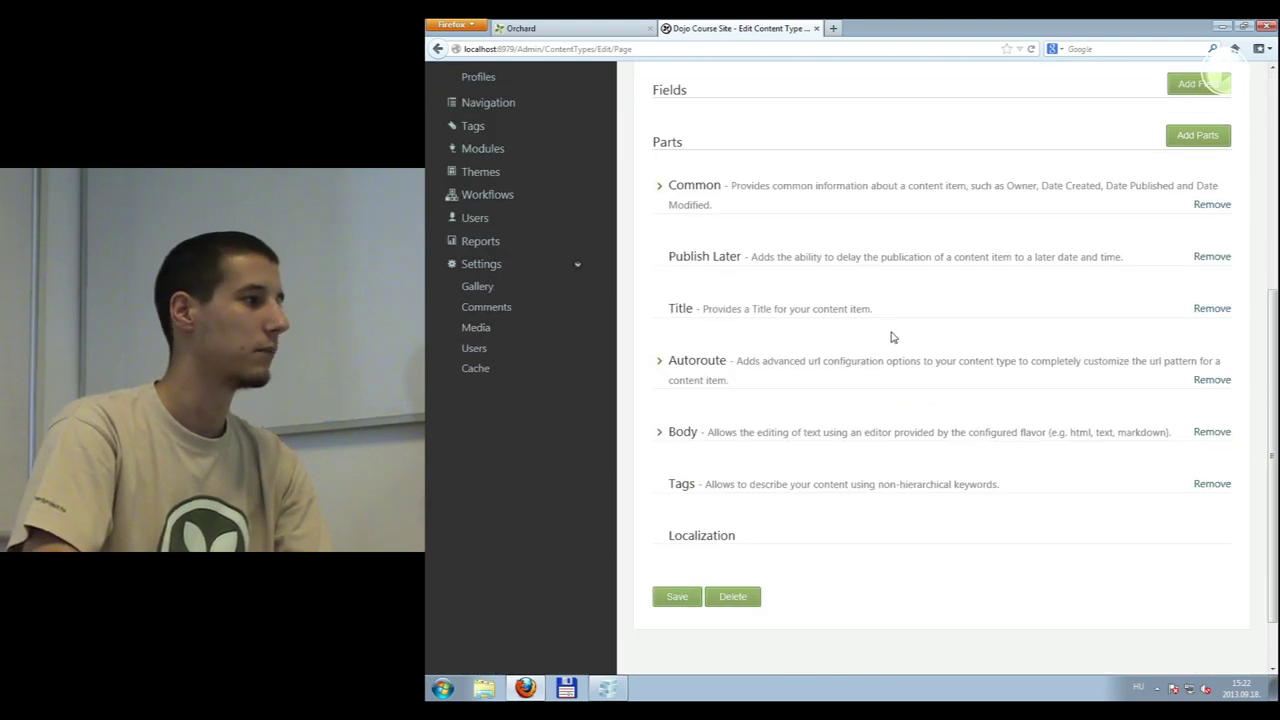
- Start a new Page item titled 'Test Page'
{"action": "scroll", "coordinate": [893, 337], "scroll_direction": "up", "scroll_amount": 10}
{"action": "left_click", "coordinate": [472, 207]}
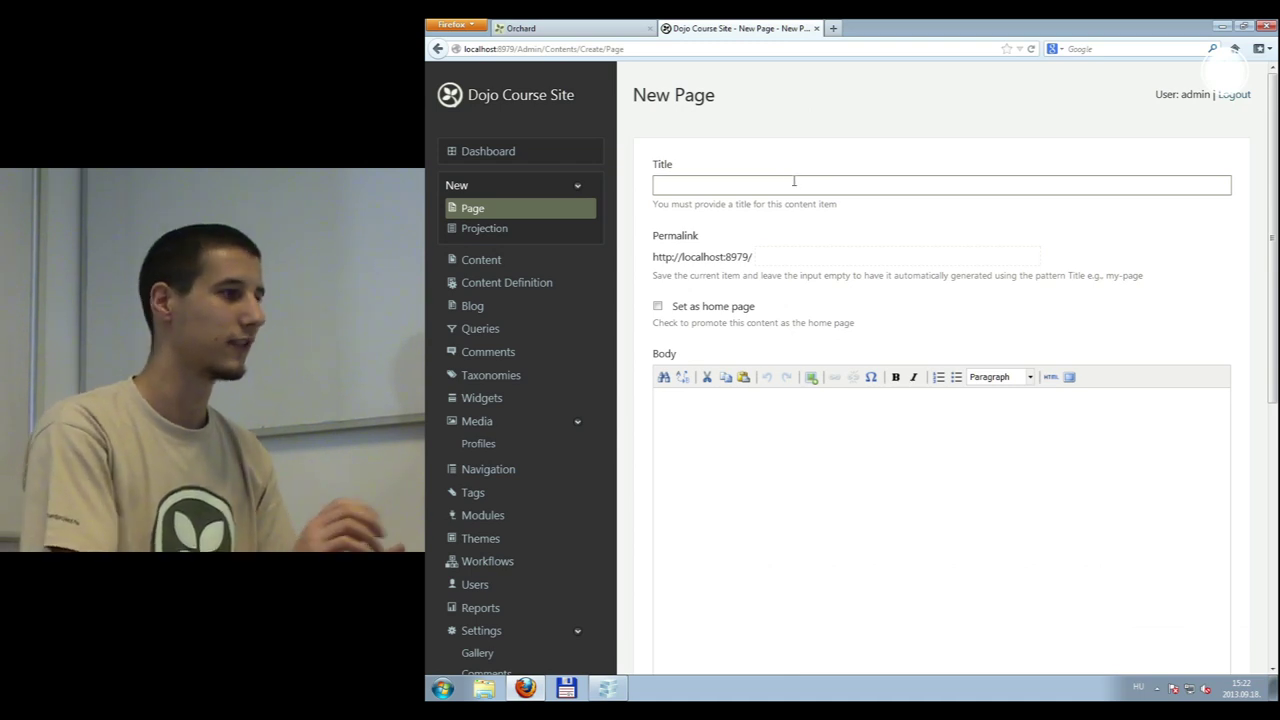
{"action": "type", "text": "Test PAge"}
{"action": "key", "text": "BackSpace"}
{"action": "key", "text": "BackSpace"}
{"action": "key", "text": "BackSpace"}
{"action": "type", "text": "age"}
- Make Test Page the home page, give it body TEST, publish it, and go to Dashboard
{"action": "scroll", "coordinate": [824, 225], "scroll_direction": "down", "scroll_amount": 5}
{"action": "scroll", "coordinate": [824, 233], "scroll_direction": "up", "scroll_amount": 4}
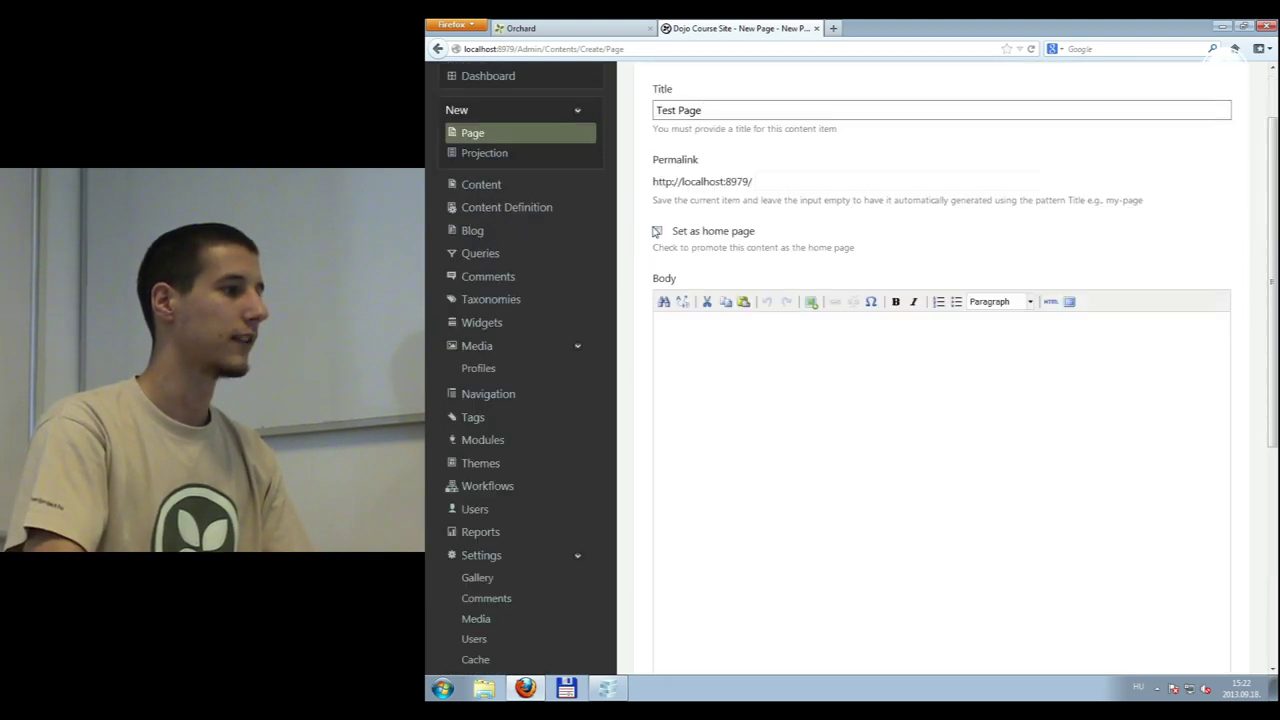
{"action": "left_click", "coordinate": [657, 232]}
{"action": "left_click", "coordinate": [774, 406]}
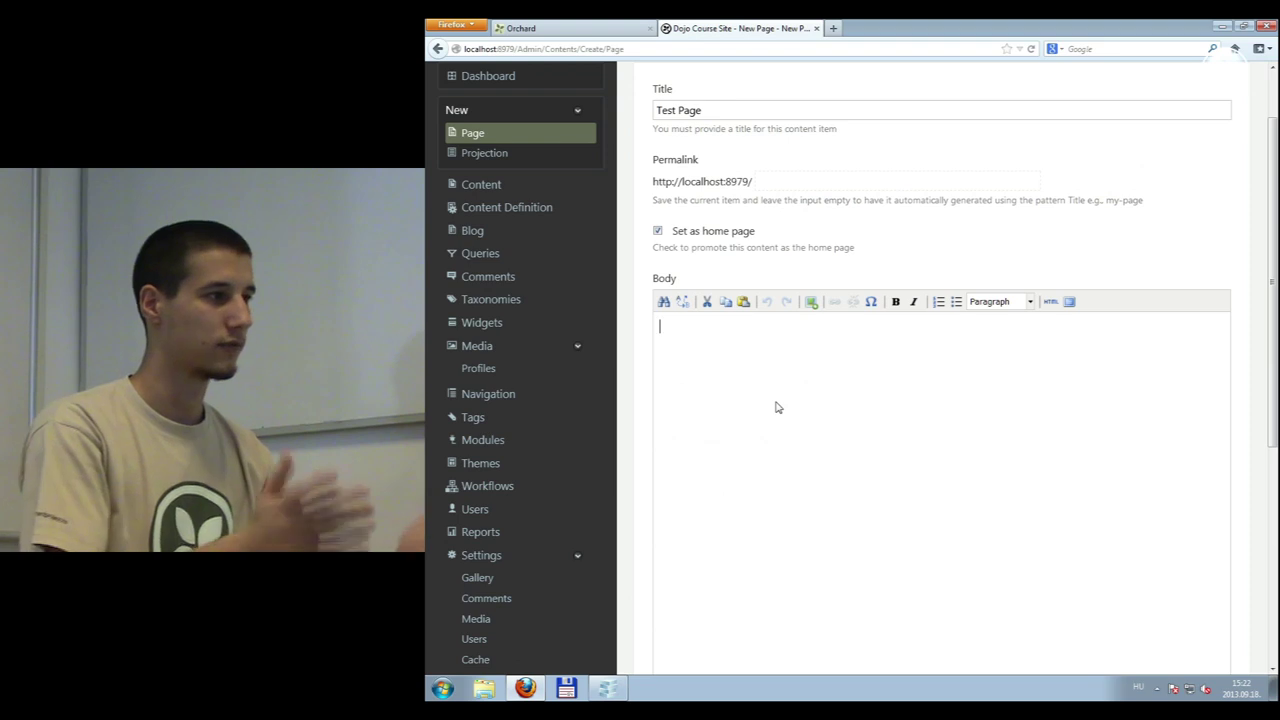
{"action": "type", "text": "test"}
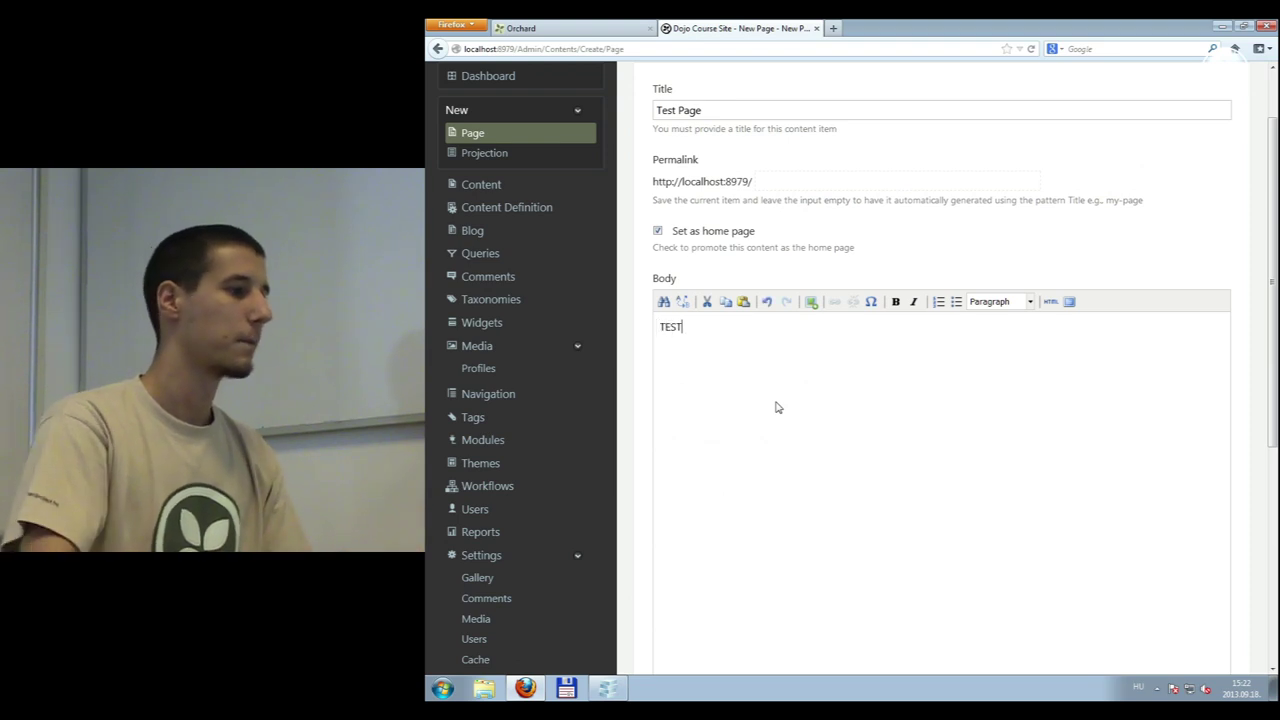
{"action": "scroll", "coordinate": [800, 405], "scroll_direction": "down", "scroll_amount": 10}
{"action": "left_click", "coordinate": [783, 541]}
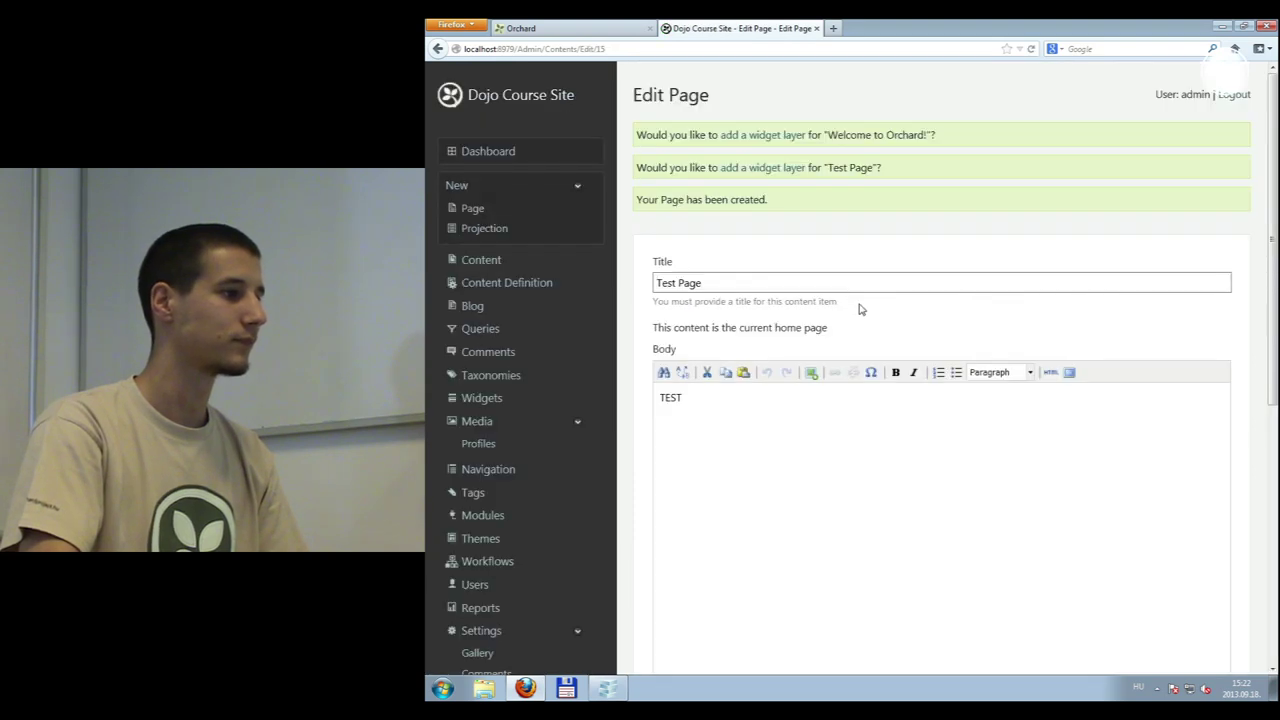
{"action": "left_click", "coordinate": [474, 155]}
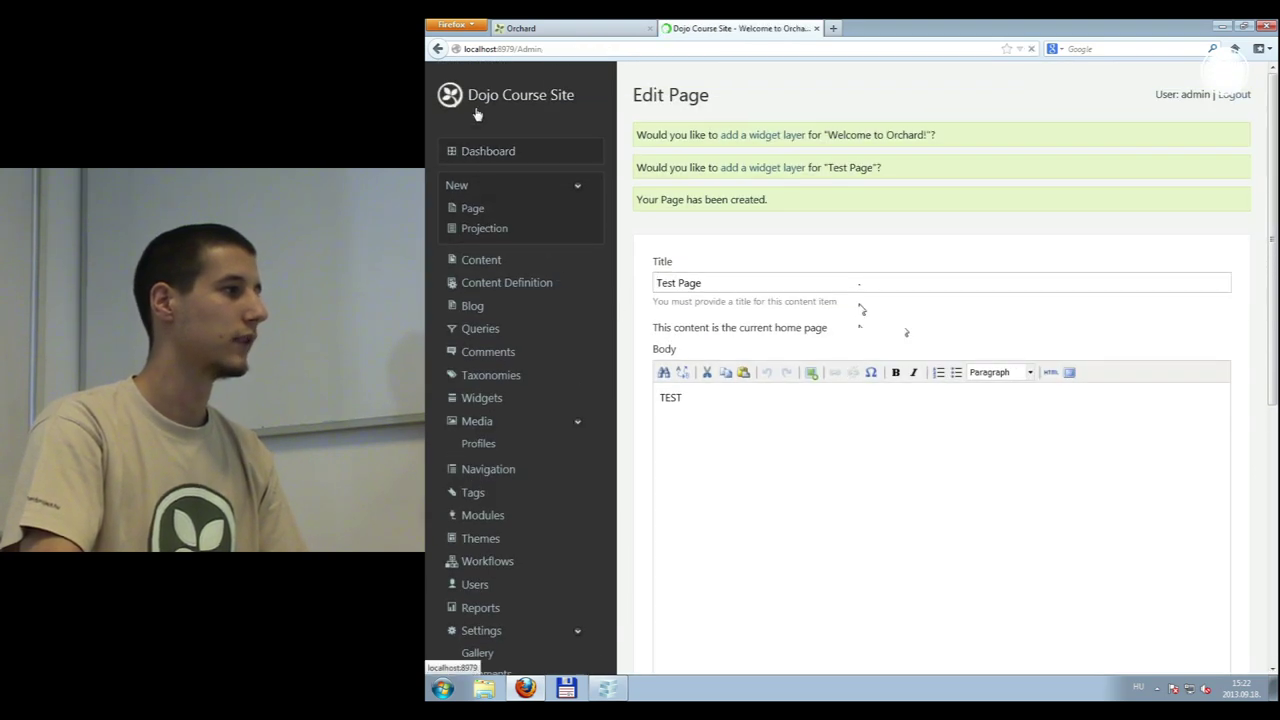
- Check the public home page shows Test Page with TEST, then go back to the Dashboard
{"action": "left_click", "coordinate": [476, 106]}
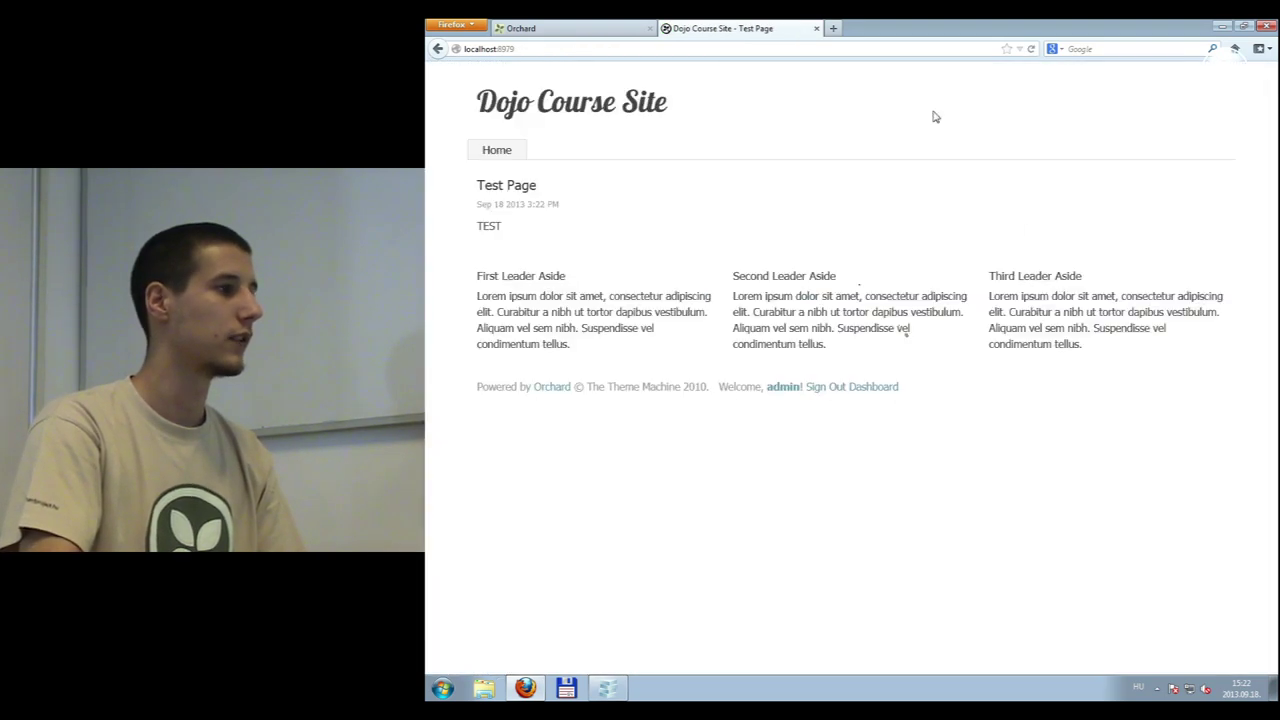
{"action": "left_click_drag", "start_coordinate": [514, 226], "coordinate": [469, 189]}
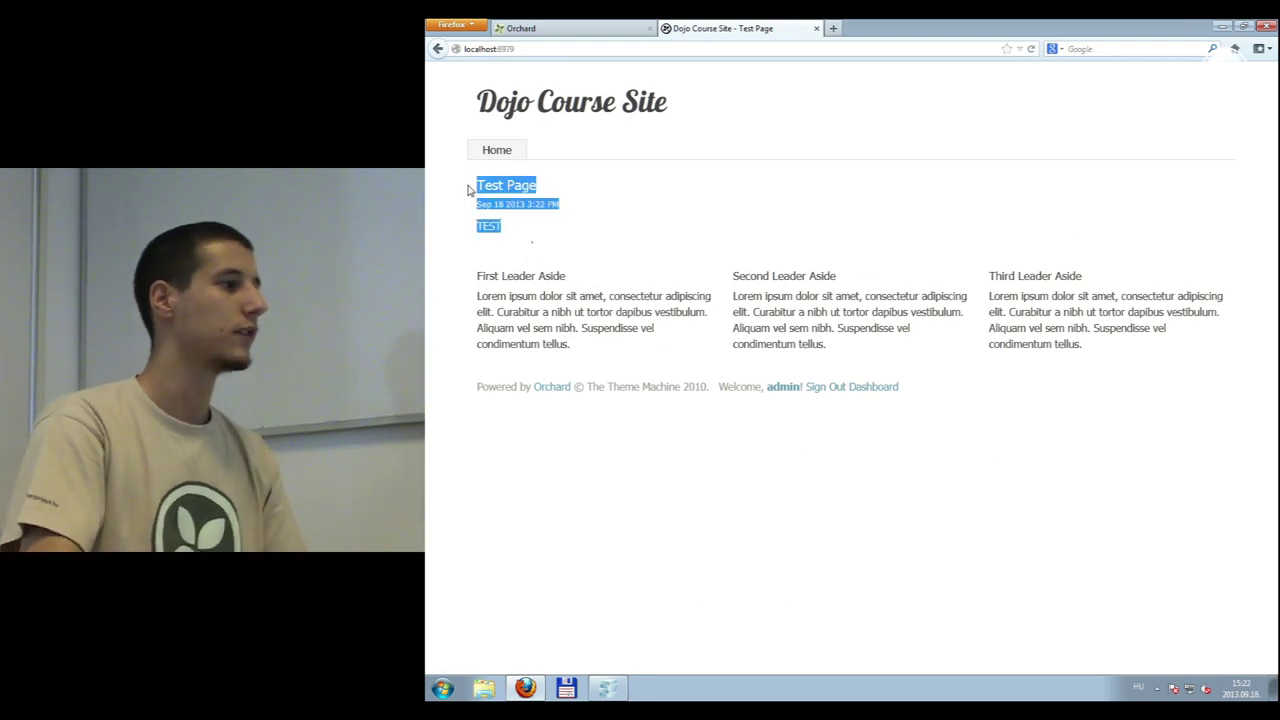
{"action": "left_click", "coordinate": [507, 228]}
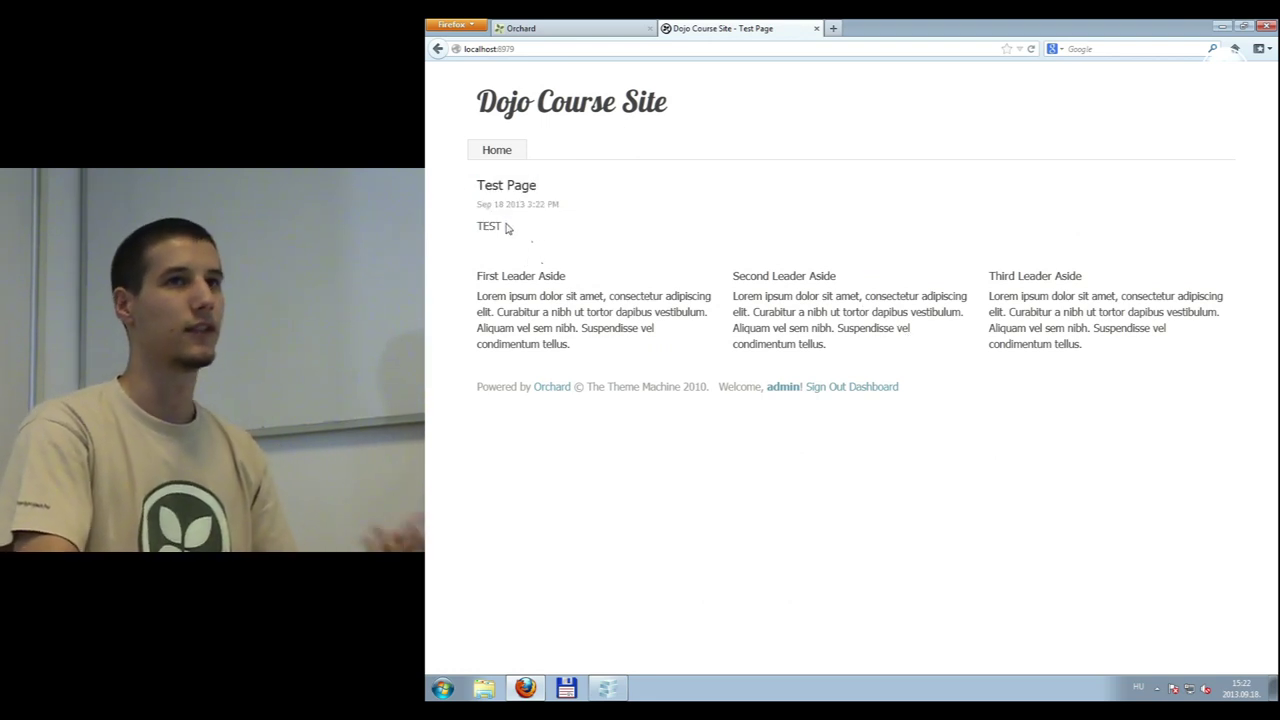
{"action": "double_click", "coordinate": [514, 234]}
{"action": "left_click", "coordinate": [516, 235]}
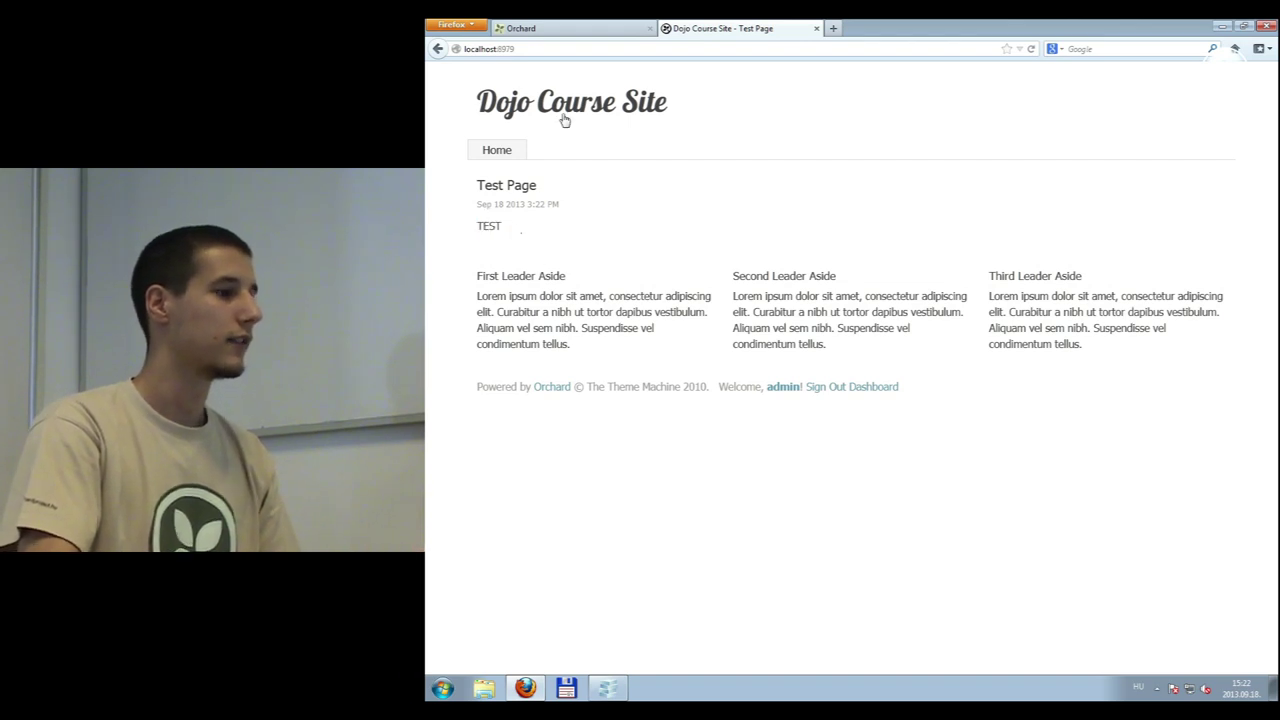
{"action": "left_click", "coordinate": [875, 387]}
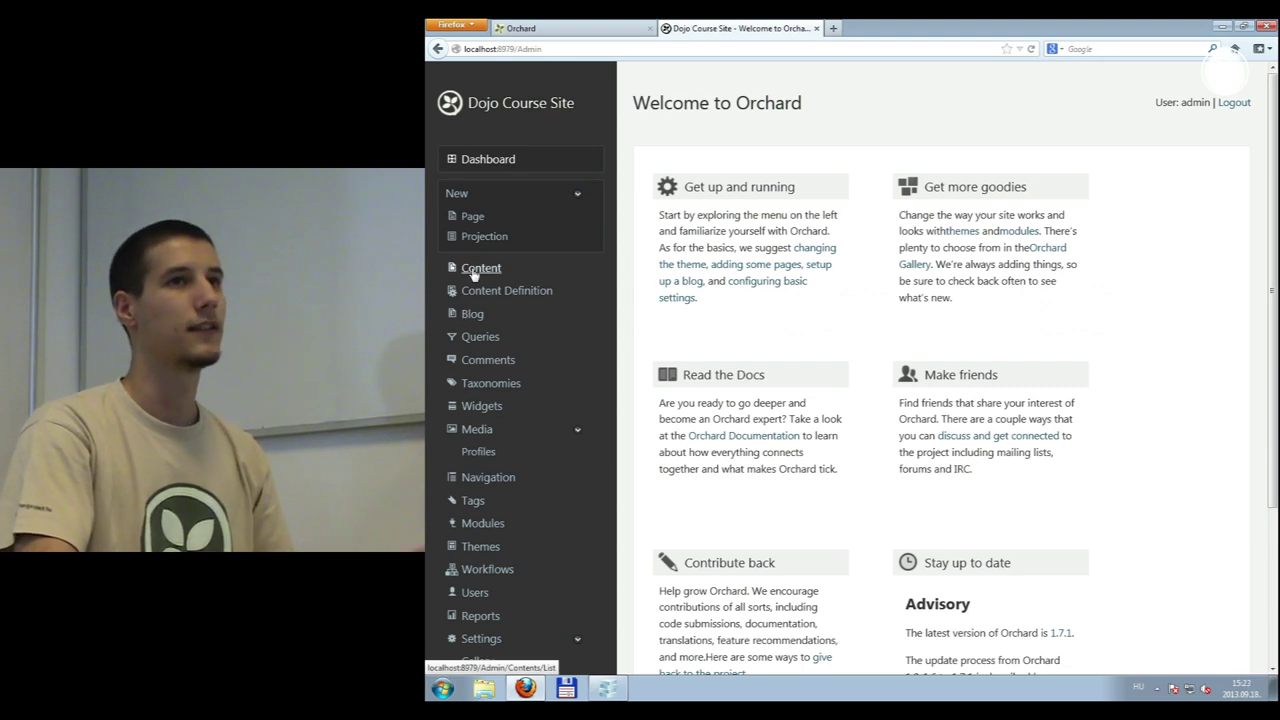
- Open Test Page for editing from the Content list
{"action": "left_click", "coordinate": [474, 271]}
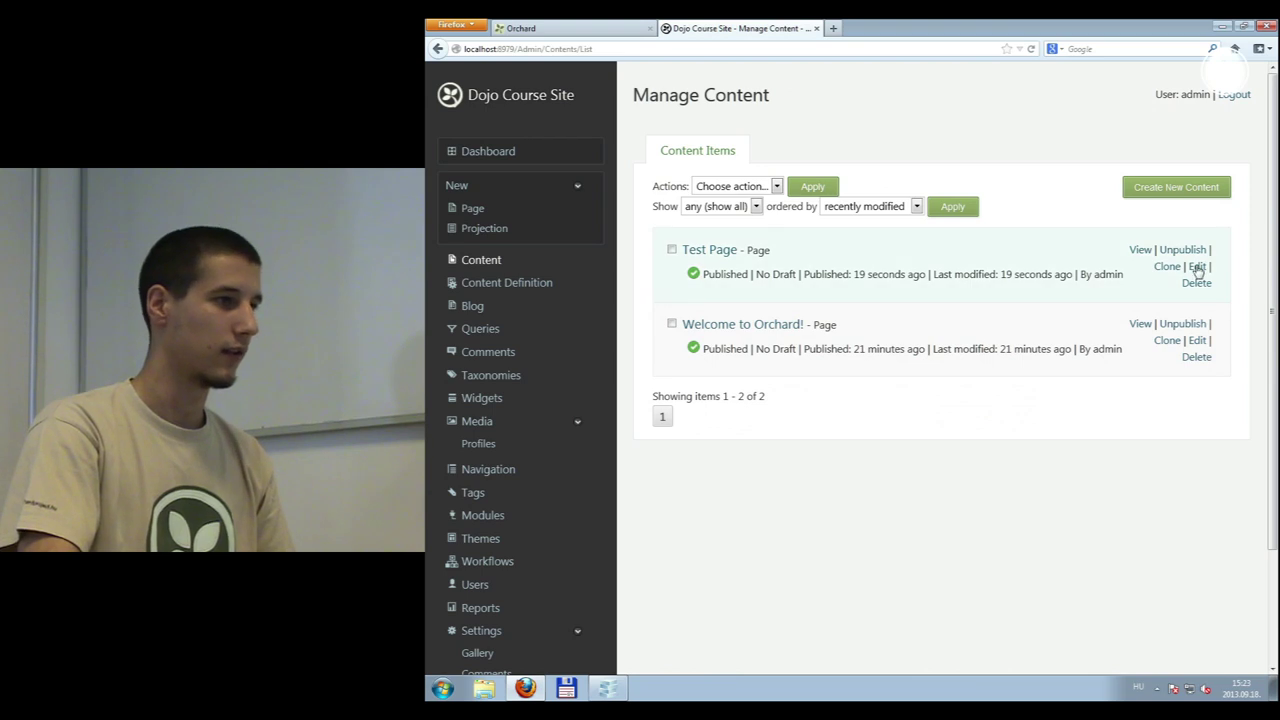
{"action": "left_click", "coordinate": [1196, 268]}
{"action": "scroll", "coordinate": [825, 368], "scroll_direction": "down", "scroll_amount": 2}
{"action": "scroll", "coordinate": [838, 356], "scroll_direction": "up", "scroll_amount": 2}
- Change Test Page's body to "We're testing in production." and save it unpublished
{"action": "left_click", "coordinate": [880, 329]}
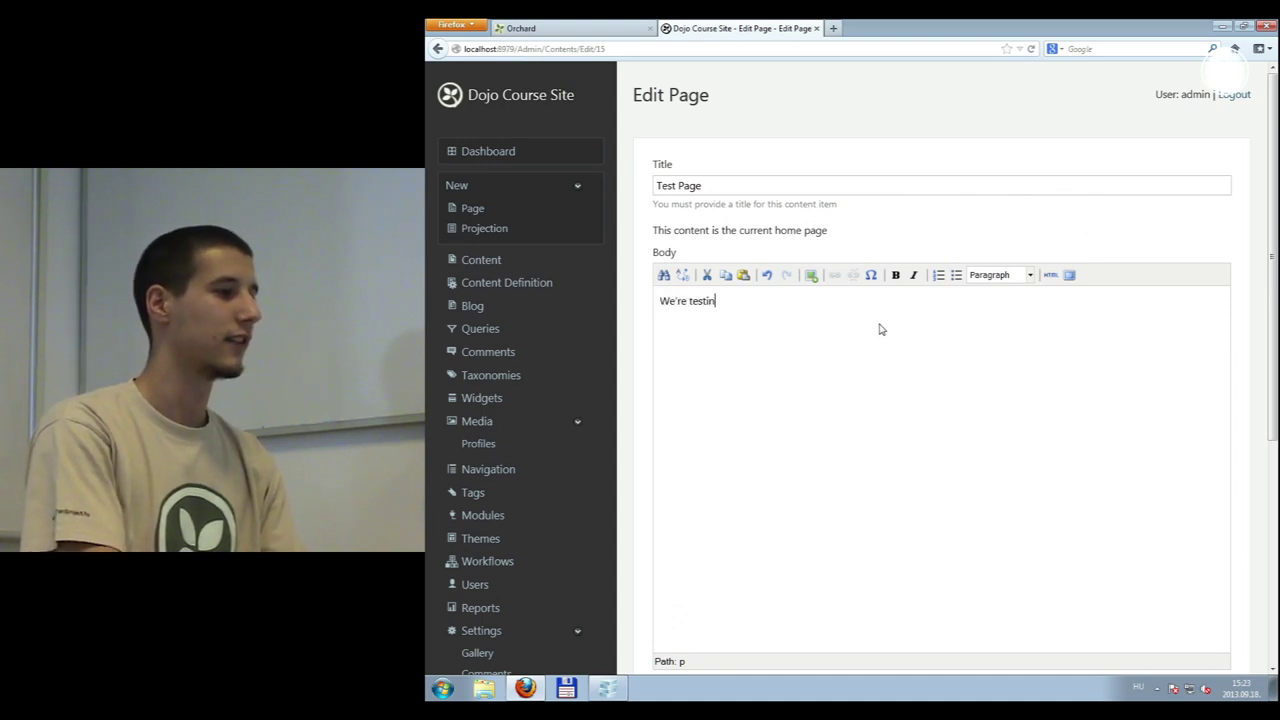
{"action": "type", "text": "uction."}
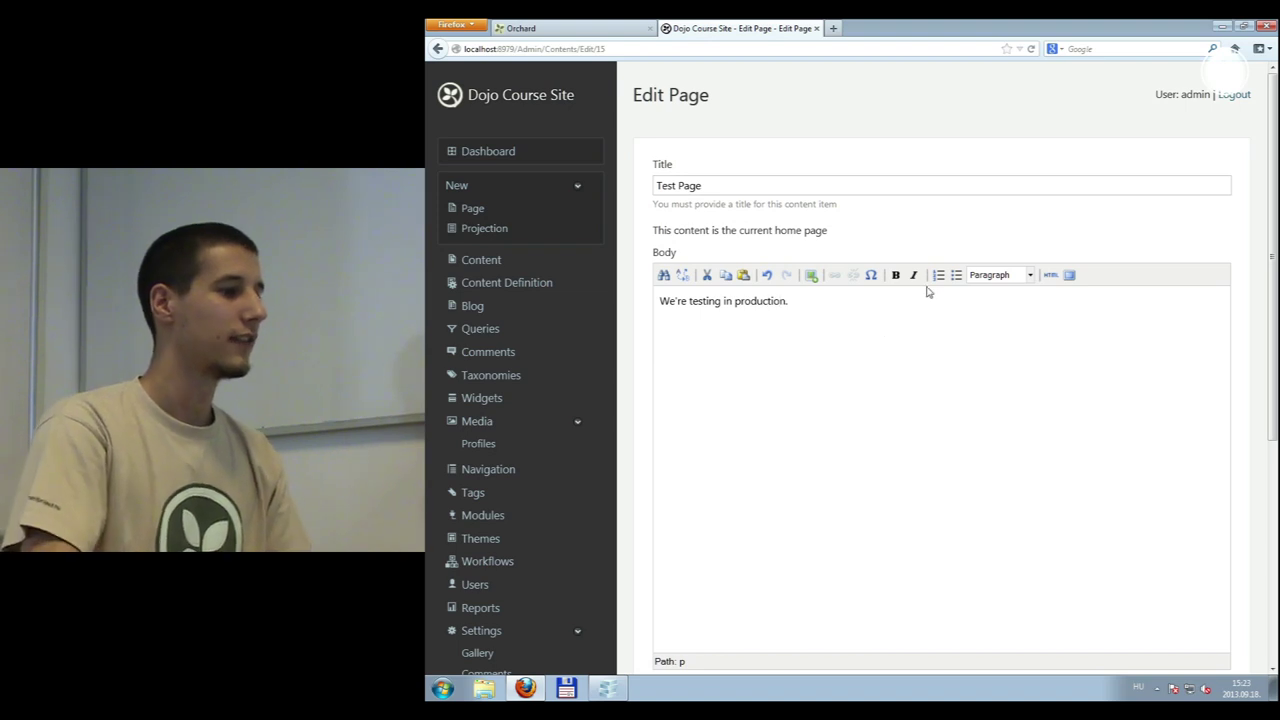
{"action": "scroll", "coordinate": [918, 344], "scroll_direction": "down", "scroll_amount": 5}
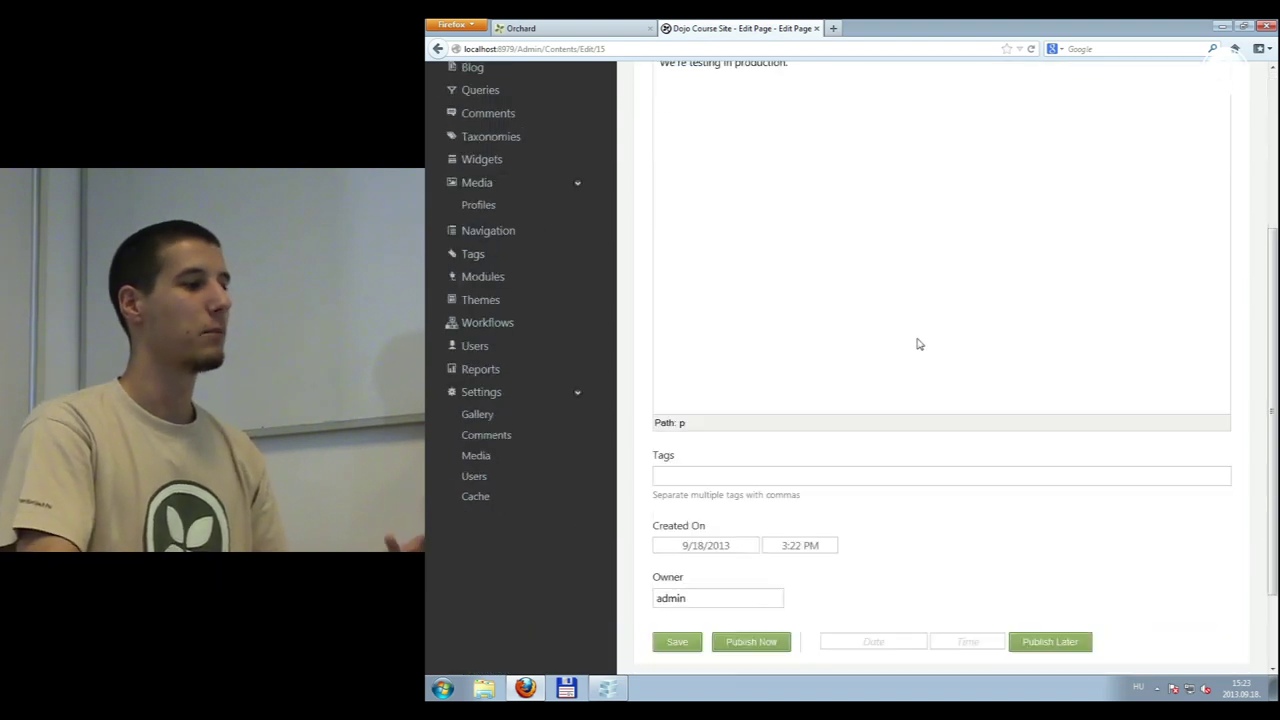
{"action": "scroll", "coordinate": [917, 344], "scroll_direction": "up", "scroll_amount": 5}
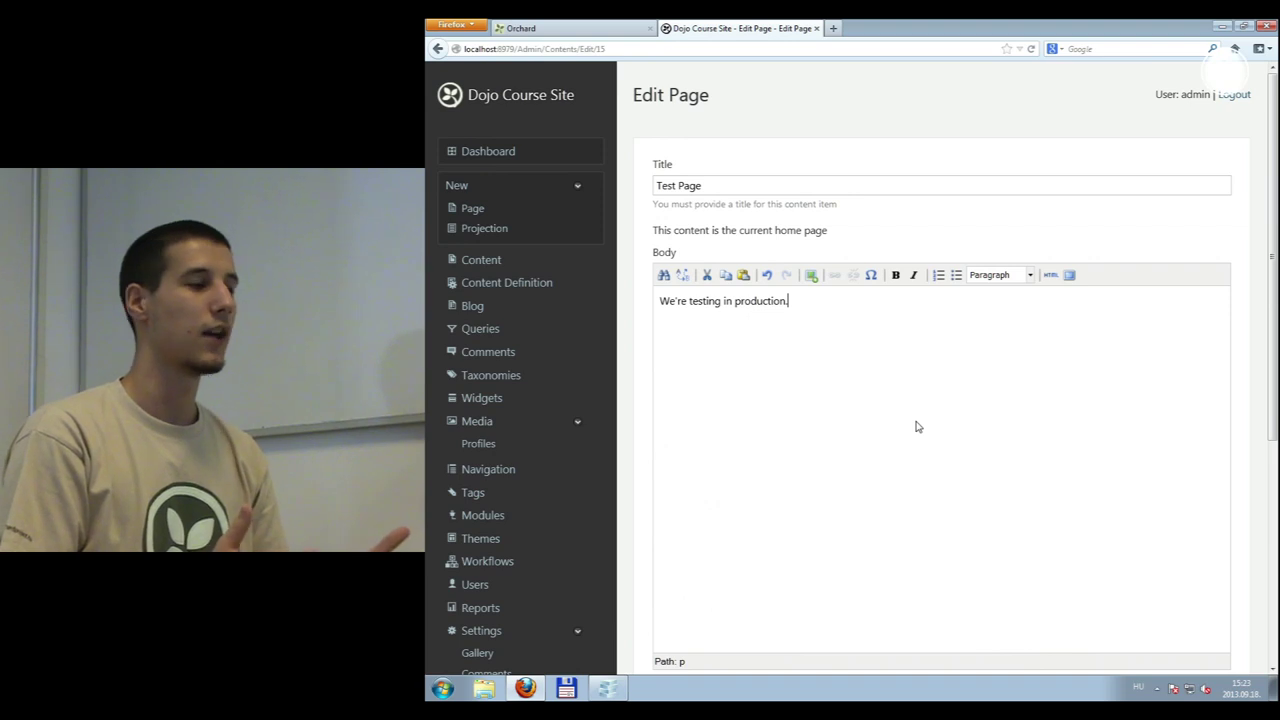
{"action": "scroll", "coordinate": [894, 454], "scroll_direction": "down", "scroll_amount": 5}
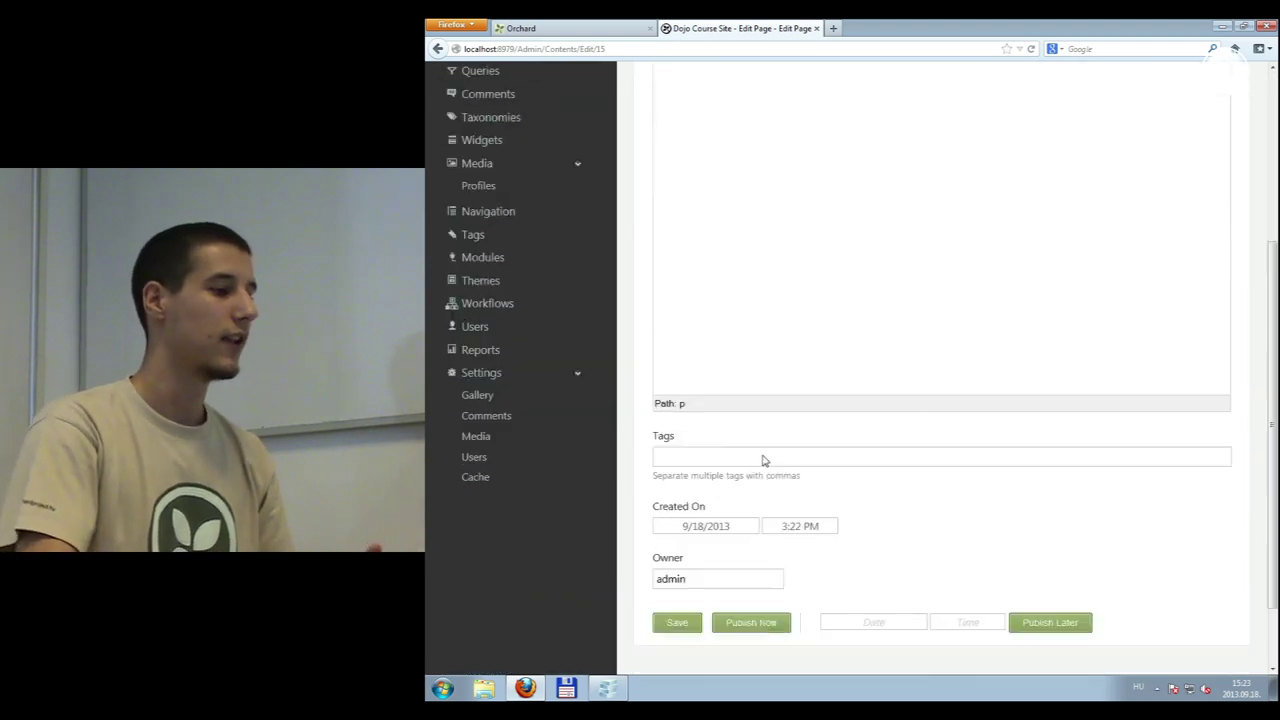
{"action": "scroll", "coordinate": [762, 459], "scroll_direction": "down", "scroll_amount": 2}
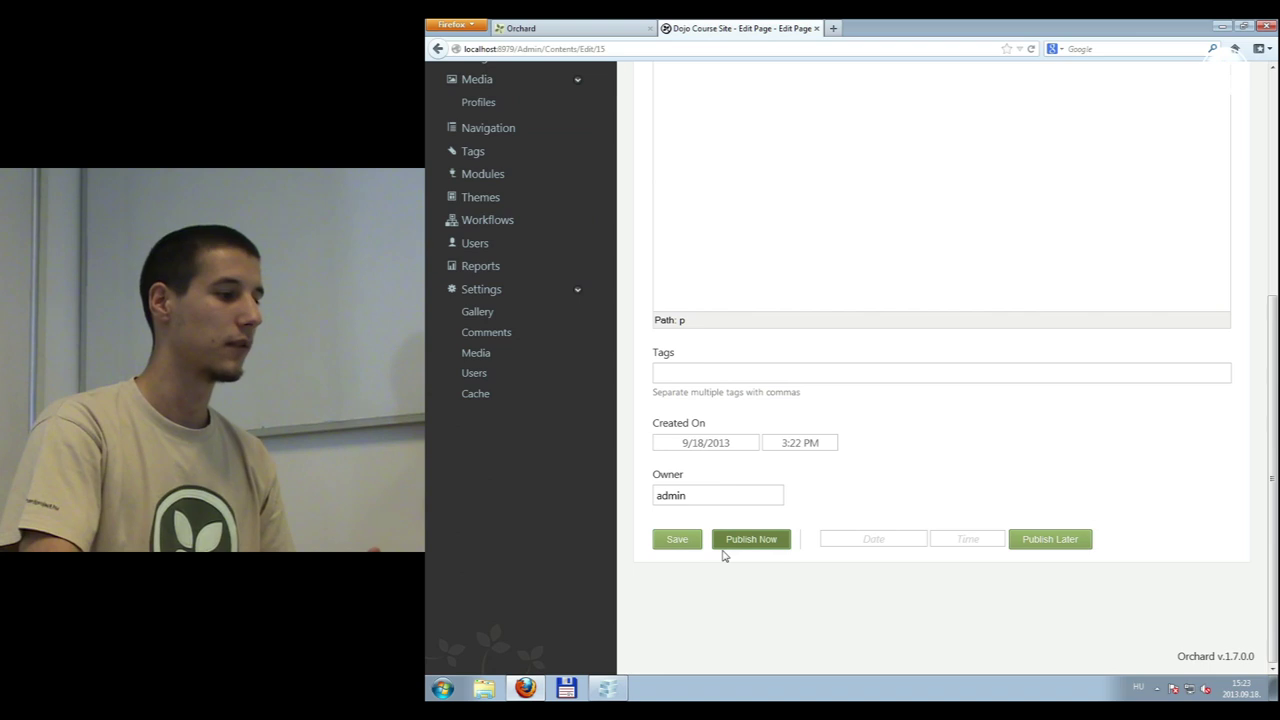
{"action": "left_click", "coordinate": [683, 545]}
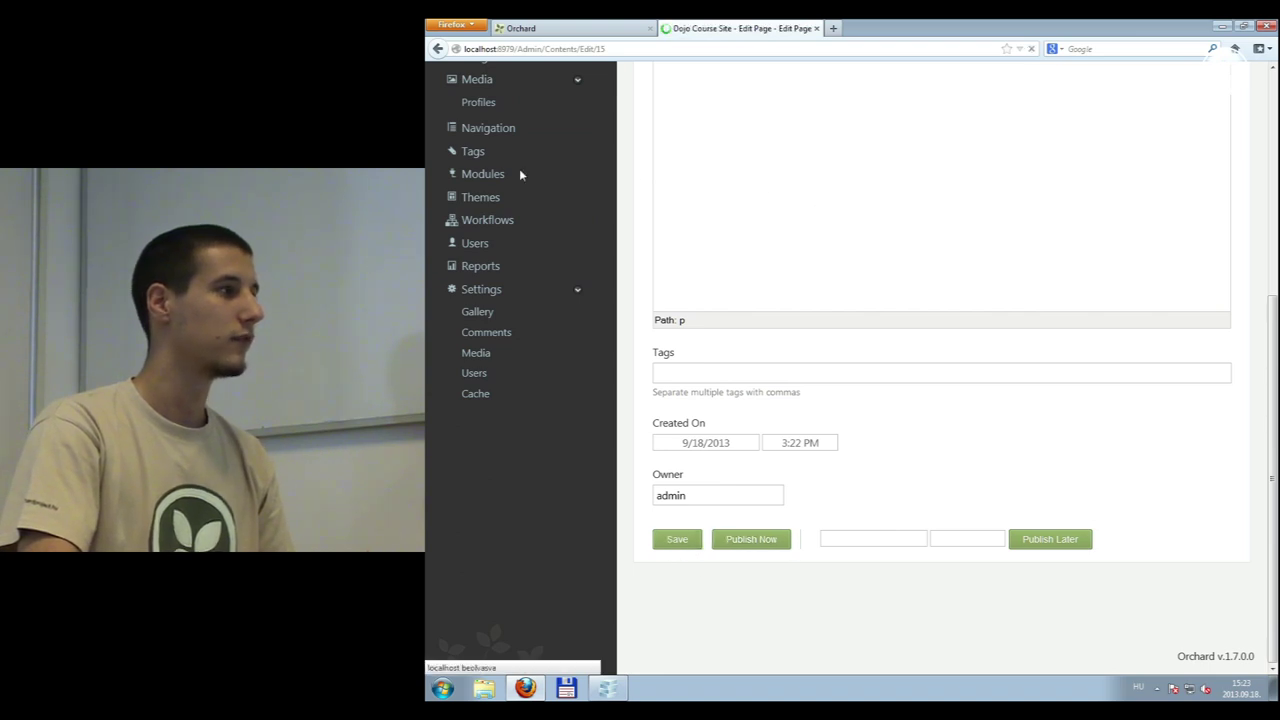
{"action": "left_click", "coordinate": [497, 94]}
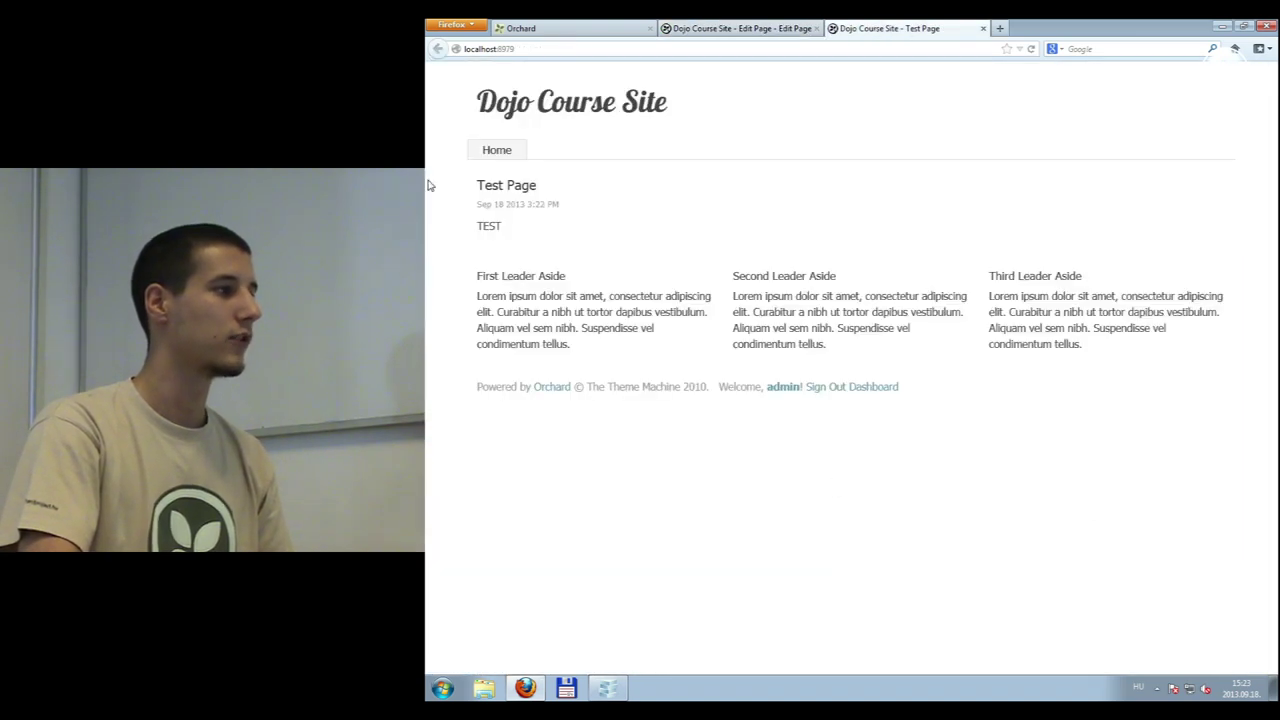
- Confirm the live page still shows TEST, close that tab, and open the content list
{"action": "double_click", "coordinate": [522, 234]}
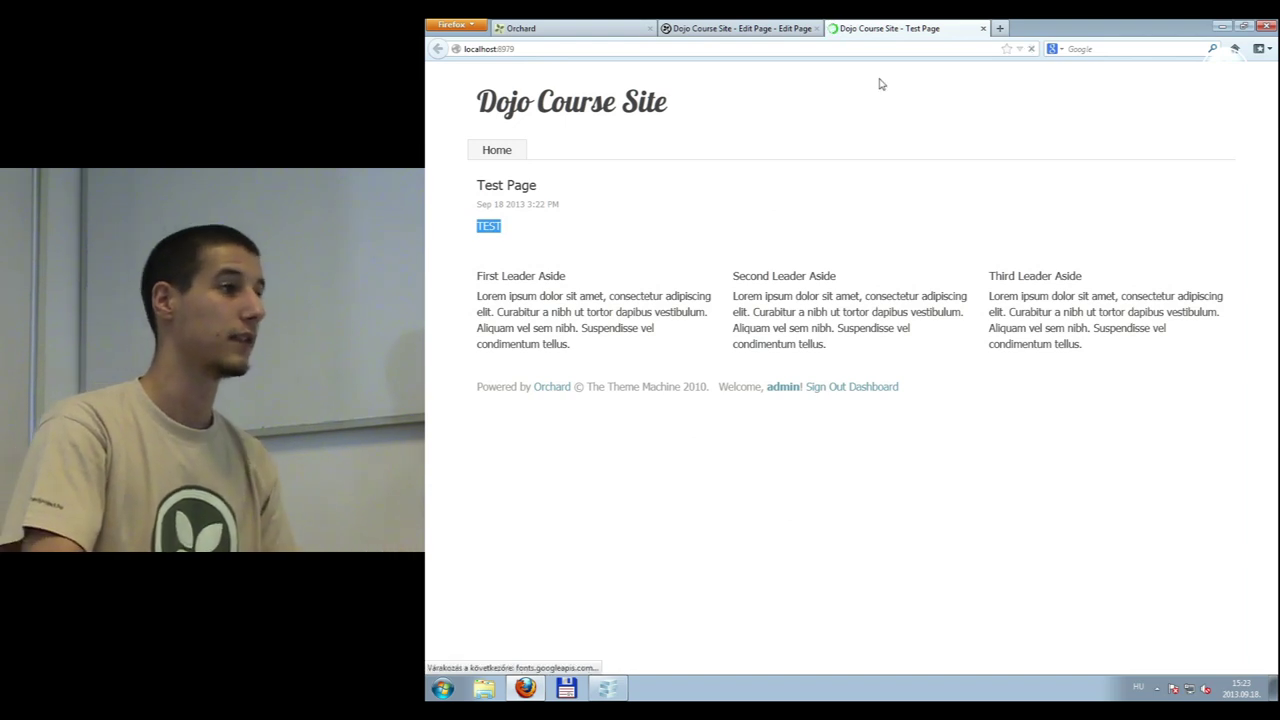
{"action": "middle_click", "coordinate": [921, 33]}
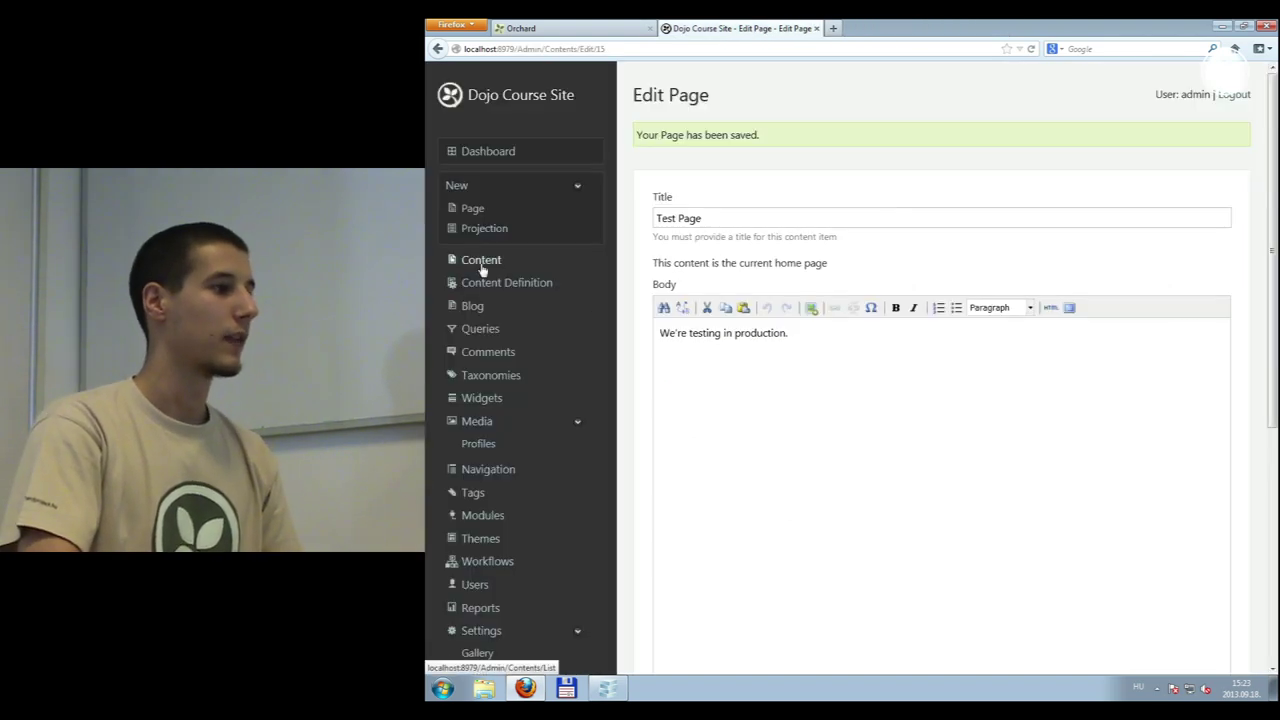
{"action": "left_click", "coordinate": [483, 261]}
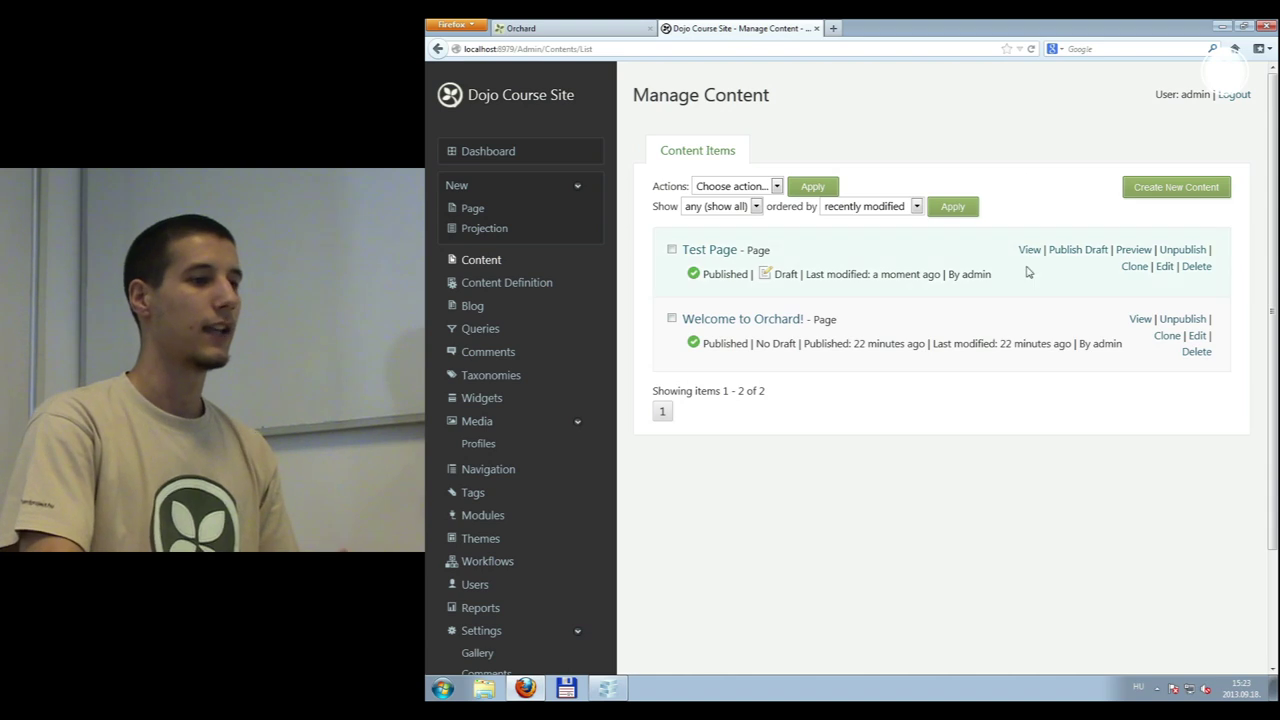
- Preview Test Page's draft in a new tab showing the production text, then close it
{"action": "left_click_drag", "start_coordinate": [1004, 259], "coordinate": [1246, 250]}
{"action": "left_click", "coordinate": [1246, 250]}
{"action": "middle_click", "coordinate": [1134, 249]}
{"action": "left_click", "coordinate": [869, 35]}
{"action": "left_click_drag", "start_coordinate": [632, 230], "coordinate": [476, 197]}
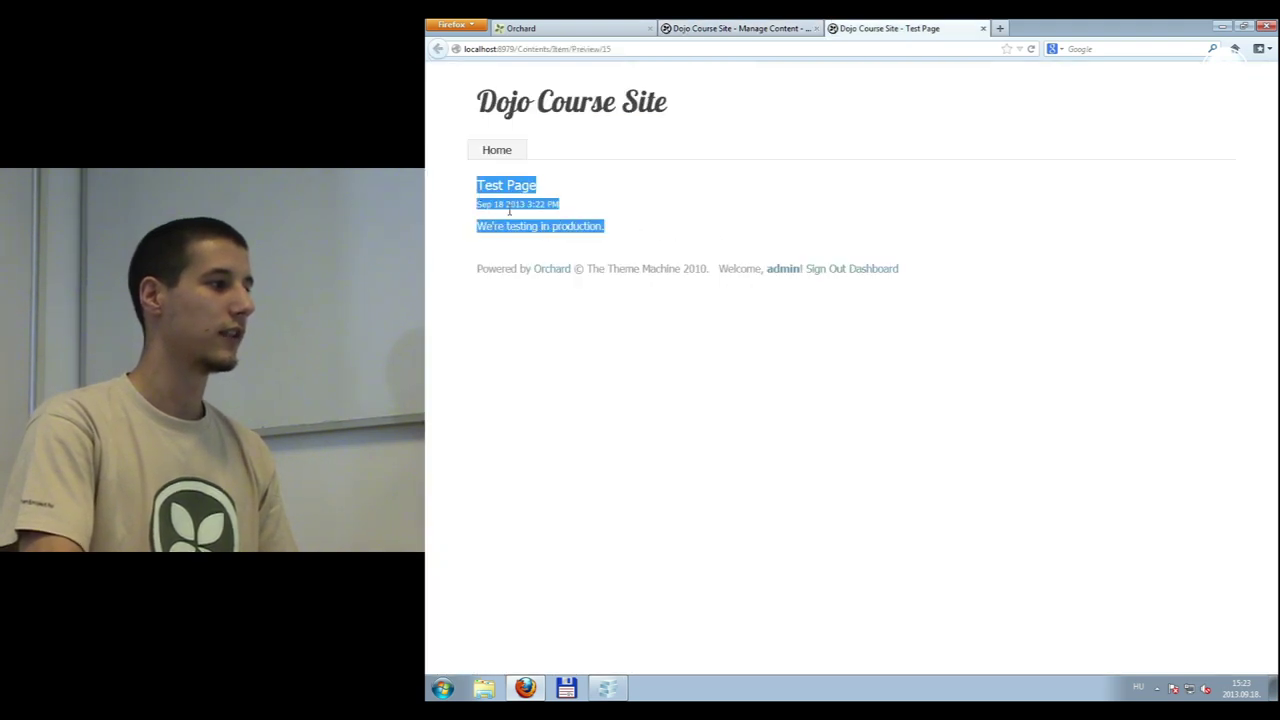
{"action": "left_click", "coordinate": [641, 214]}
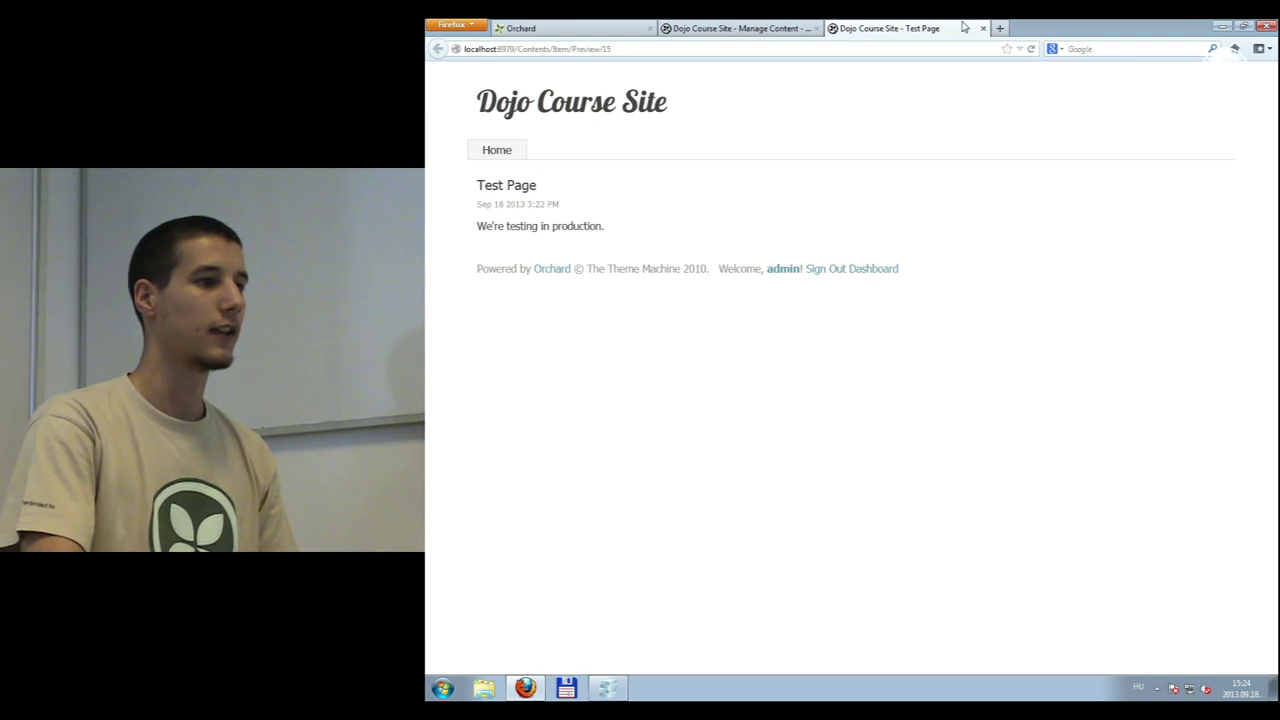
{"action": "left_click", "coordinate": [983, 28]}
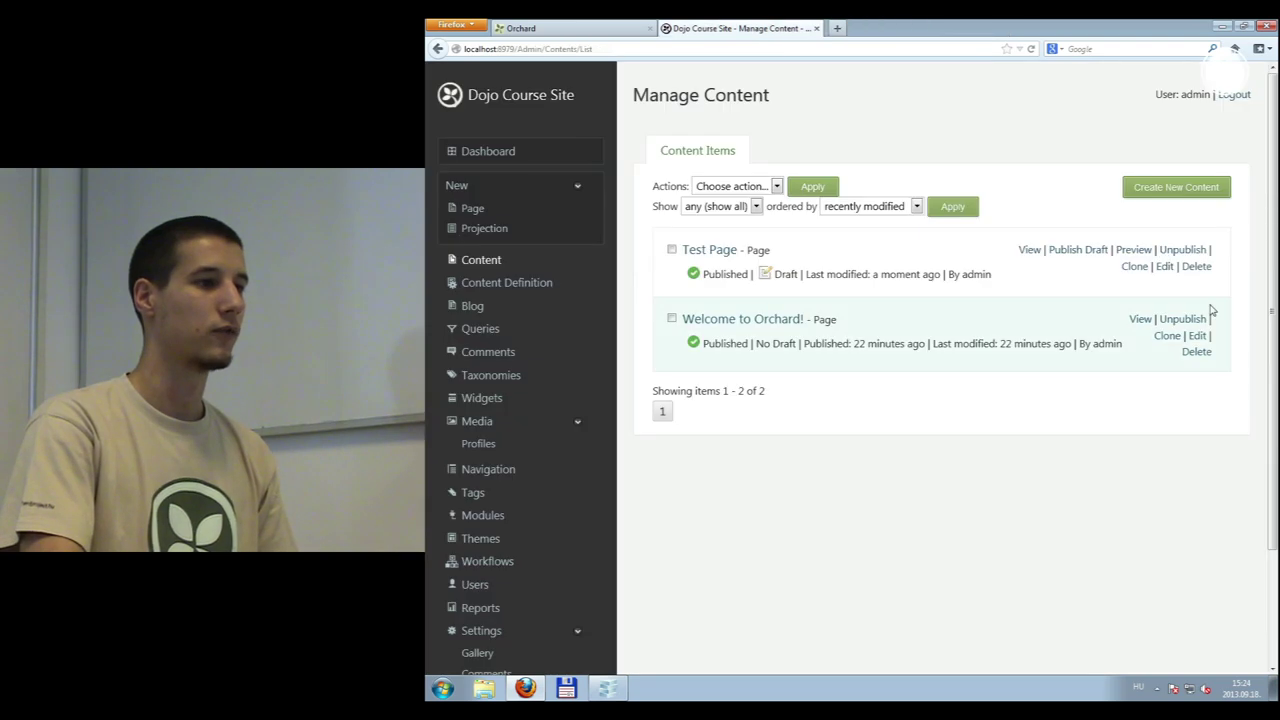
- Publish Test Page's draft, verify the live page reads "We're testing in production.", and return to Content
{"action": "left_click", "coordinate": [1080, 250]}
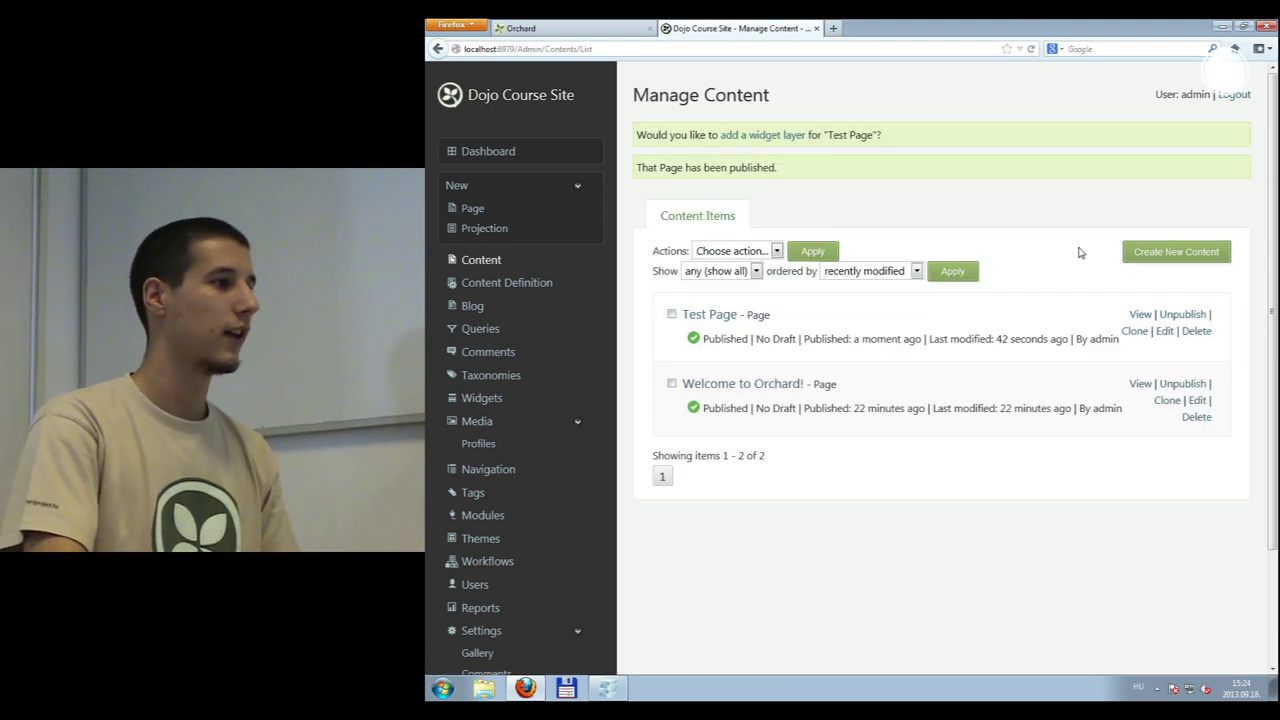
{"action": "left_click", "coordinate": [452, 100]}
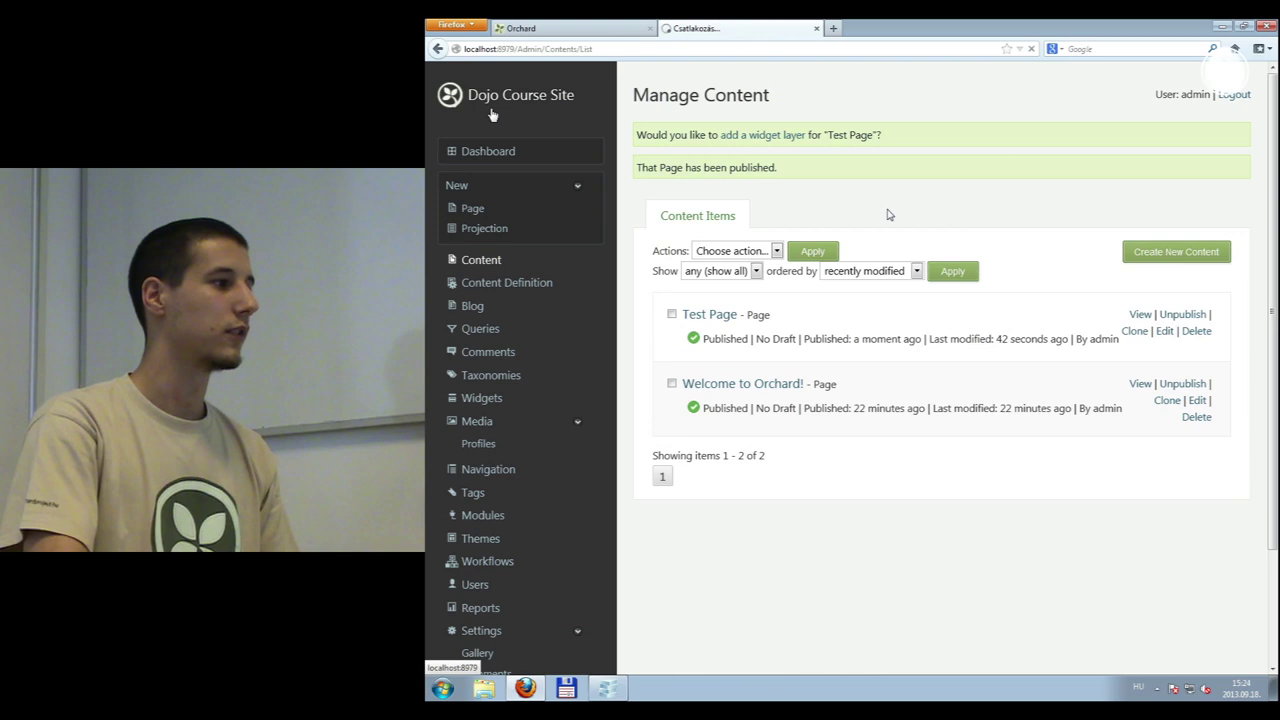
{"action": "left_click_drag", "start_coordinate": [640, 228], "coordinate": [480, 238]}
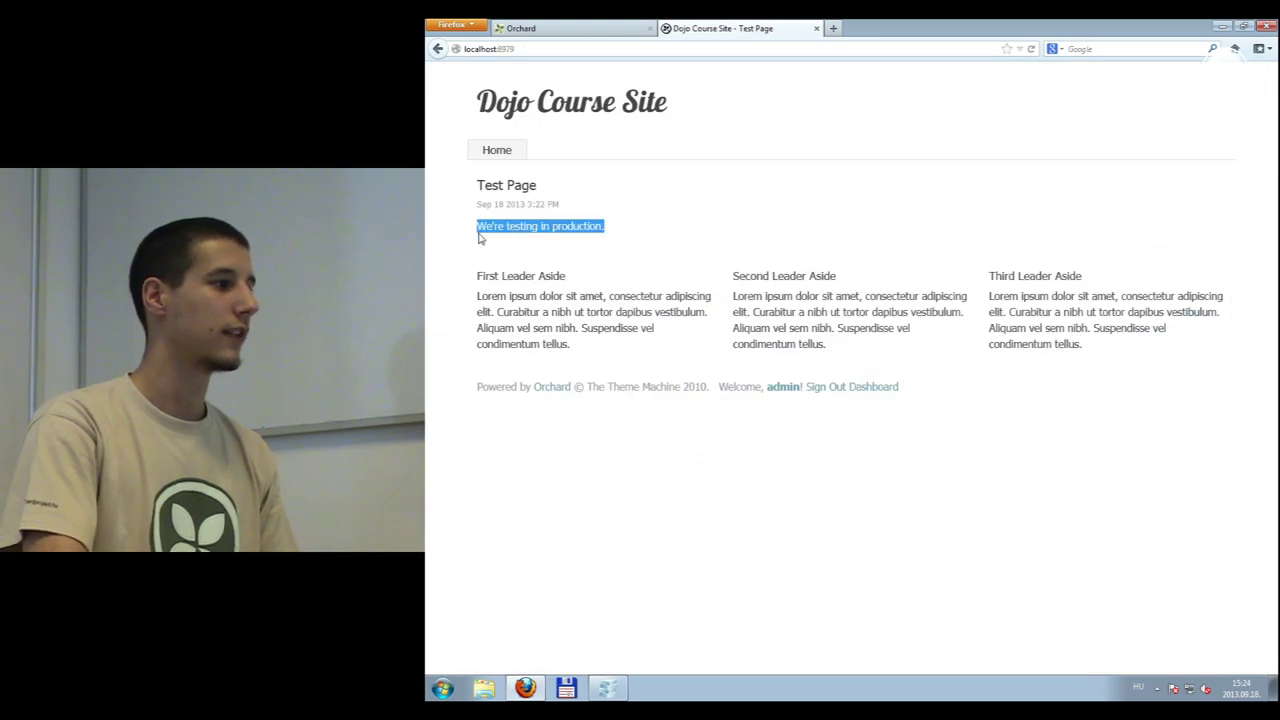
{"action": "left_click", "coordinate": [654, 229]}
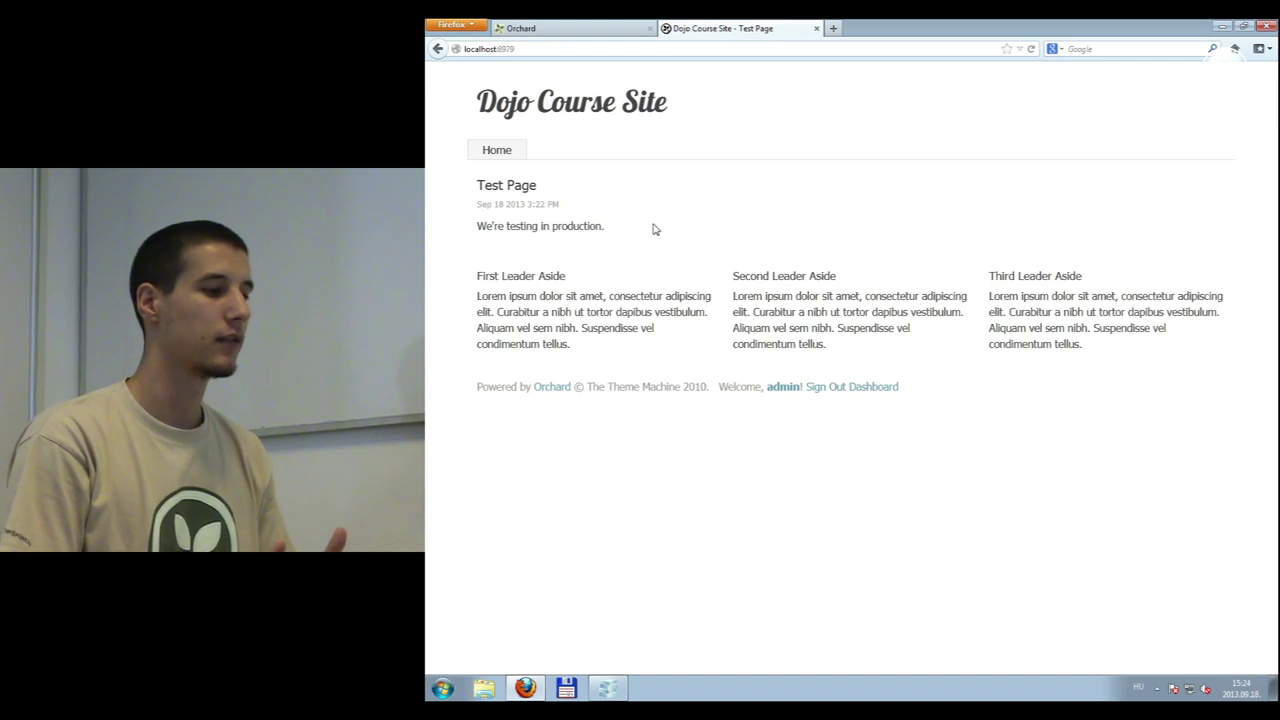
{"action": "left_click", "coordinate": [876, 388]}
{"action": "left_click", "coordinate": [488, 268]}
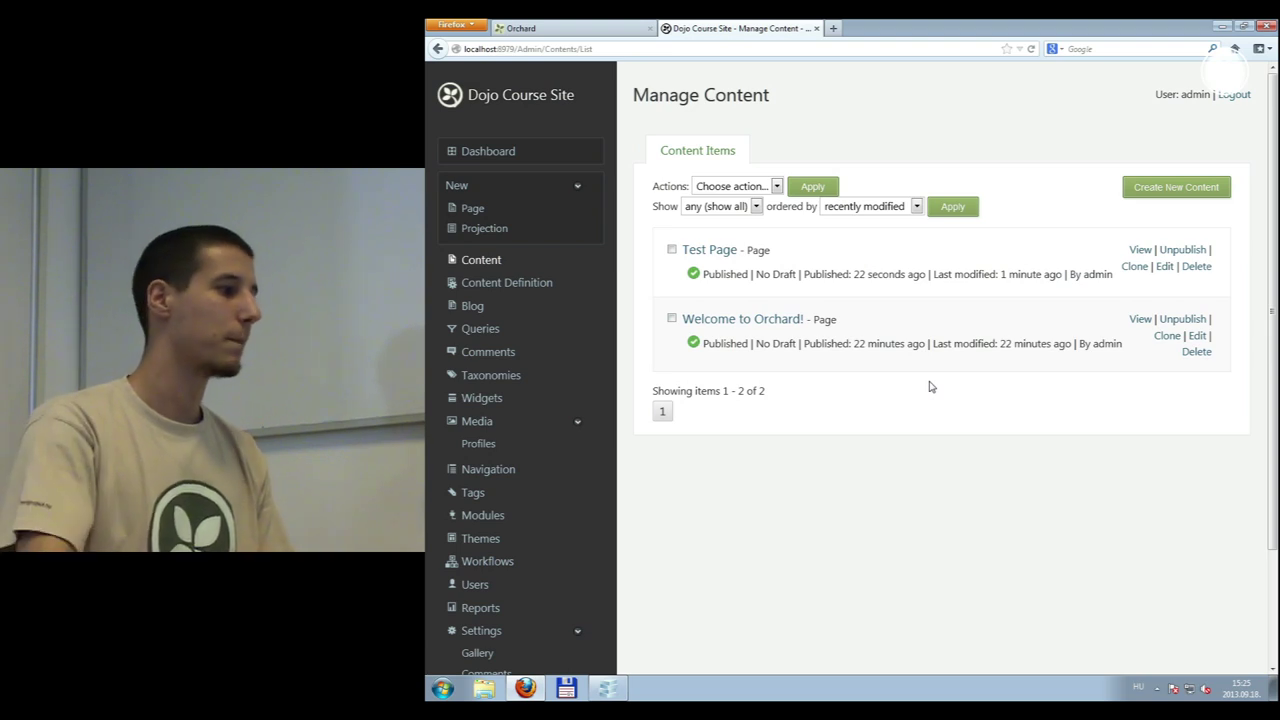
{"action": "left_click_drag", "start_coordinate": [1275, 261], "coordinate": [1274, 349]}
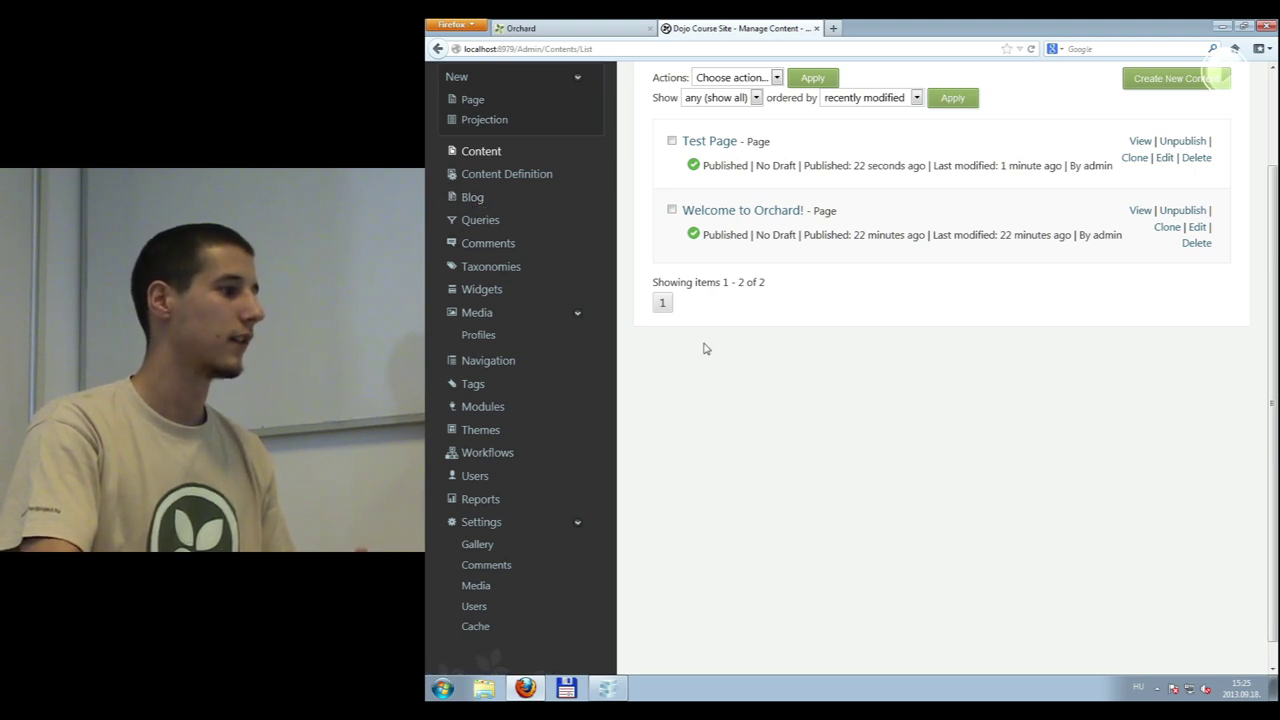
{"action": "mouse_move", "coordinate": [538, 278]}
{"action": "left_mouse_down"}
{"action": "mouse_move", "coordinate": [470, 265]}
{"action": "mouse_move", "coordinate": [571, 316]}
{"action": "mouse_move", "coordinate": [551, 261]}
{"action": "left_mouse_up"}
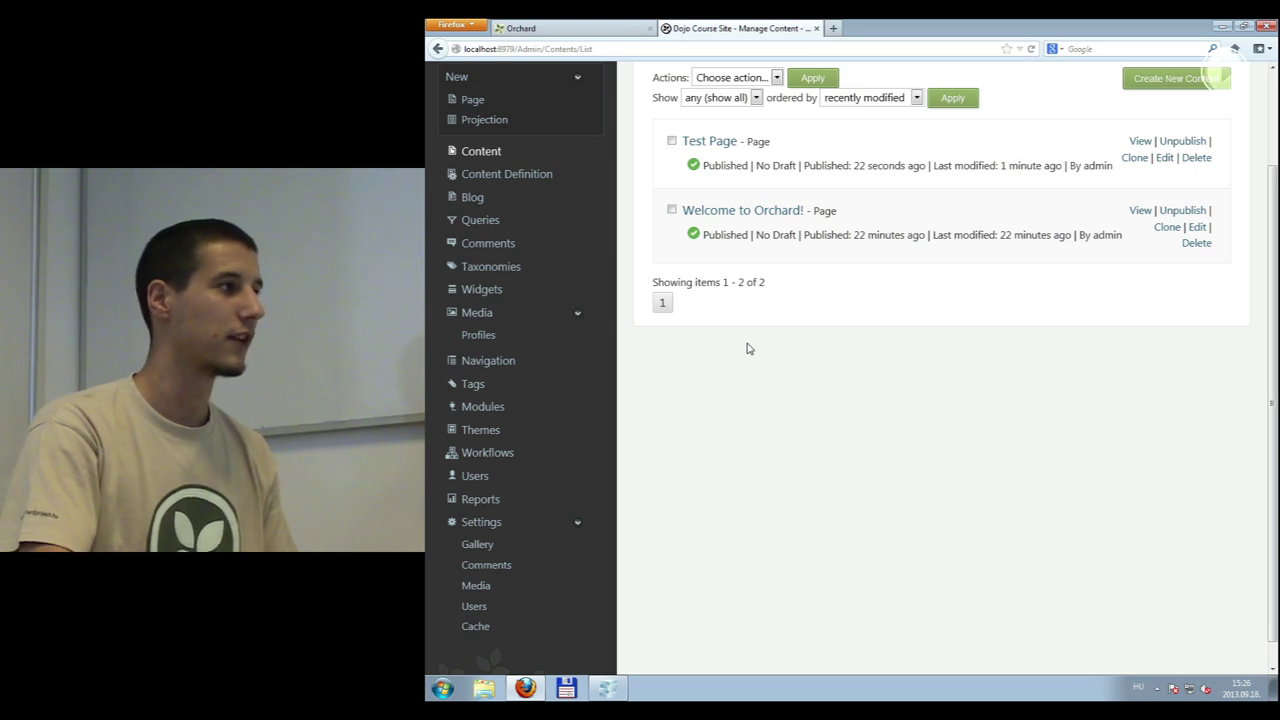
{"action": "scroll", "coordinate": [748, 348], "scroll_direction": "up", "scroll_amount": 1}
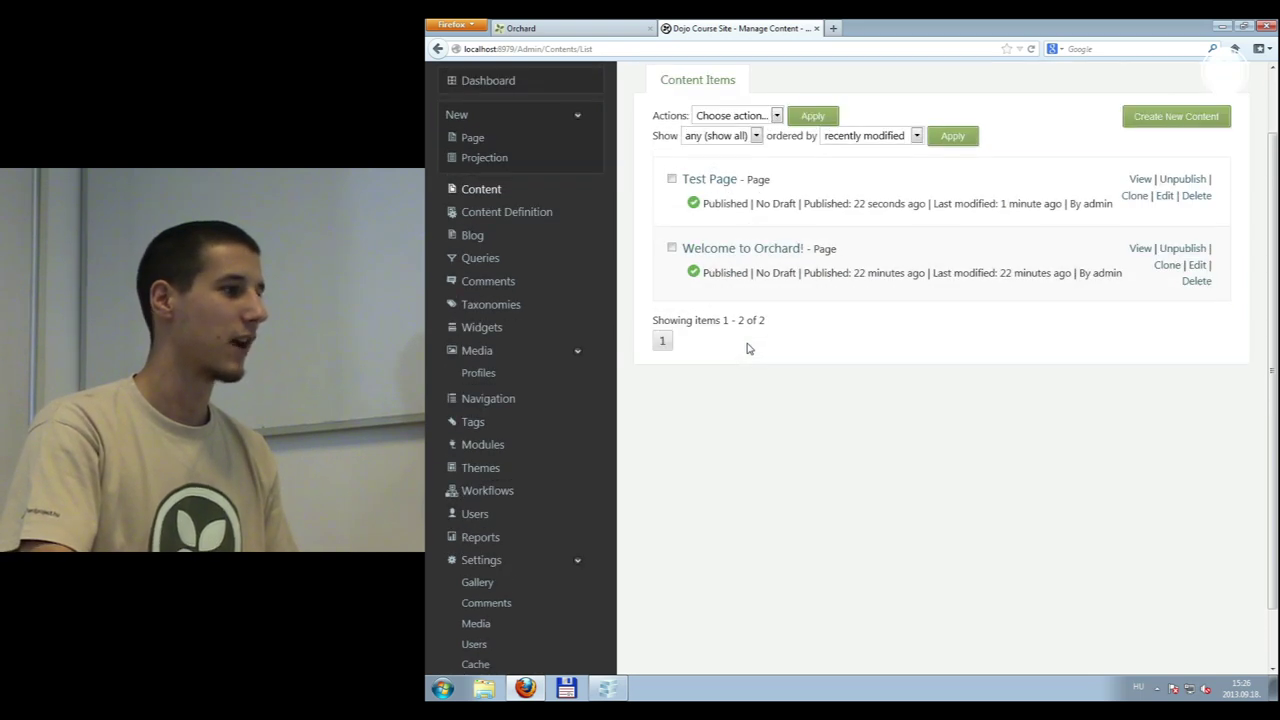
{"action": "scroll", "coordinate": [748, 348], "scroll_direction": "up", "scroll_amount": 2}
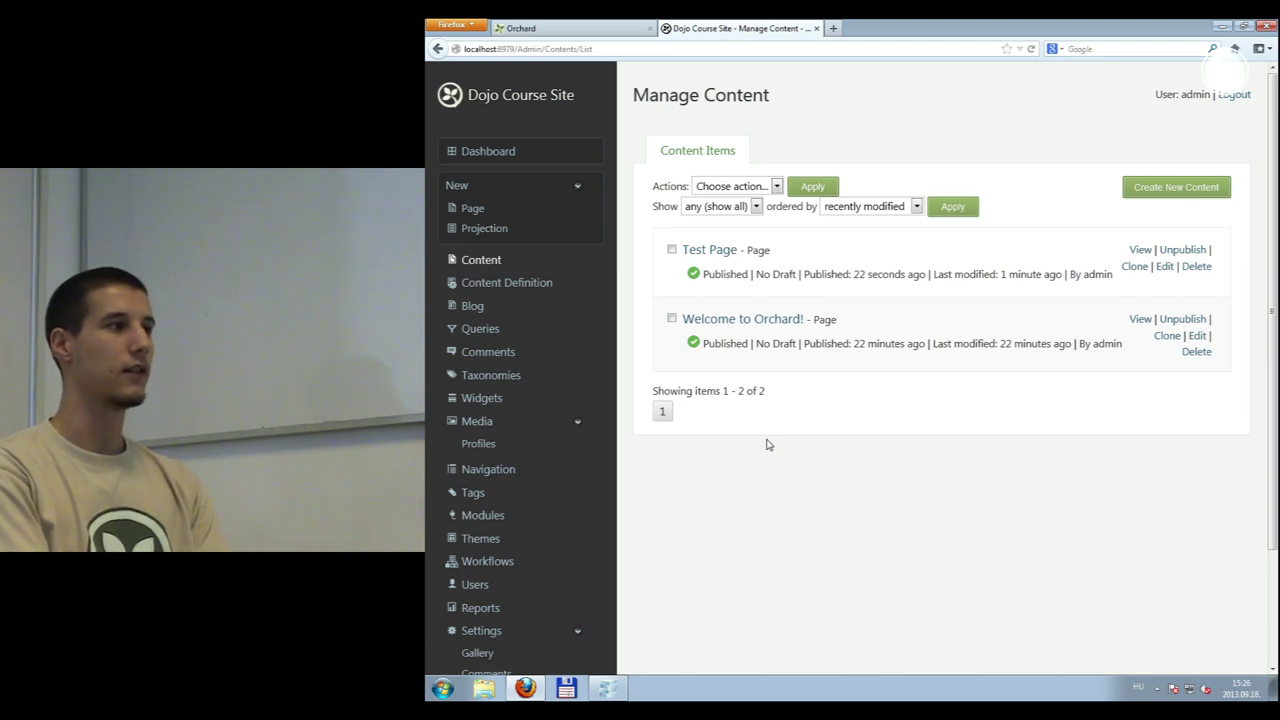
- Load gallery.orchardproject.net in a new browser tab
{"action": "key", "text": "ctrl+t"}
{"action": "type", "text": "ga"}
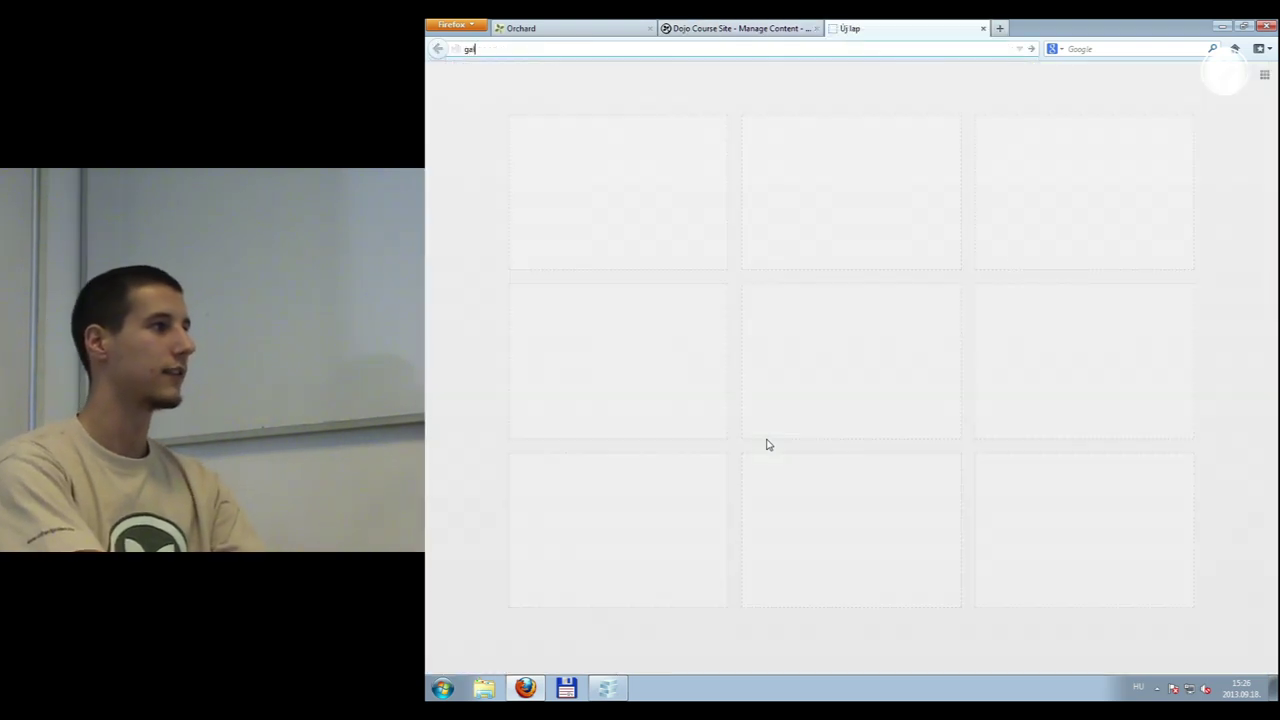
{"action": "type", "text": "llery.orchardproject.net"}
{"action": "key", "text": "Return"}
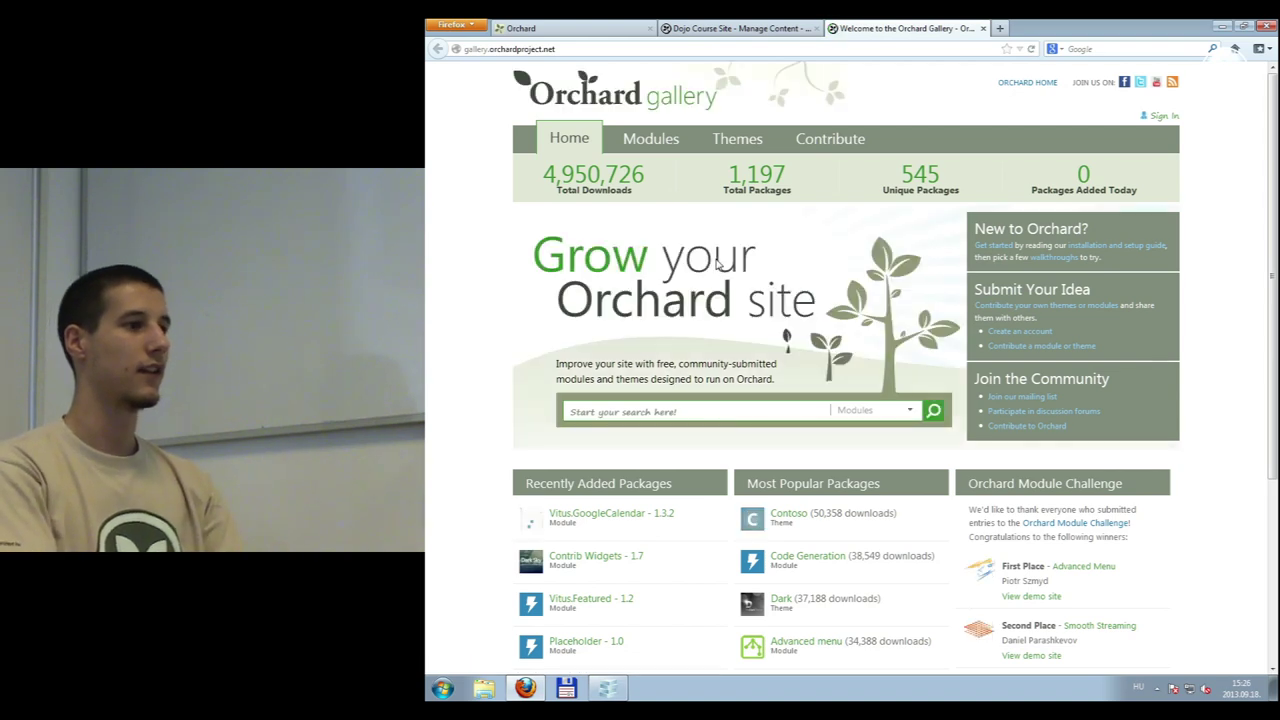
- Browse the Gallery's download figures and modules, then switch back to the Dojo content list tab
{"action": "left_click_drag", "start_coordinate": [545, 178], "coordinate": [663, 178]}
{"action": "left_click", "coordinate": [665, 180]}
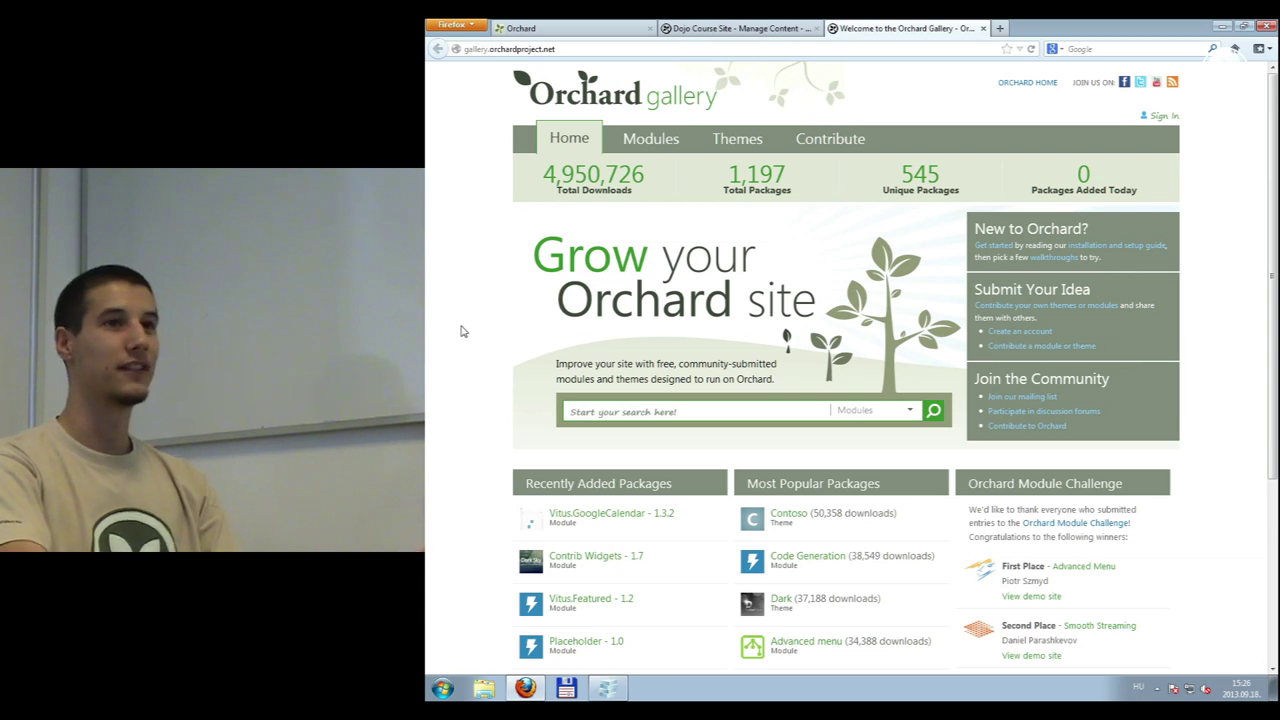
{"action": "scroll", "coordinate": [482, 347], "scroll_direction": "down", "scroll_amount": 1}
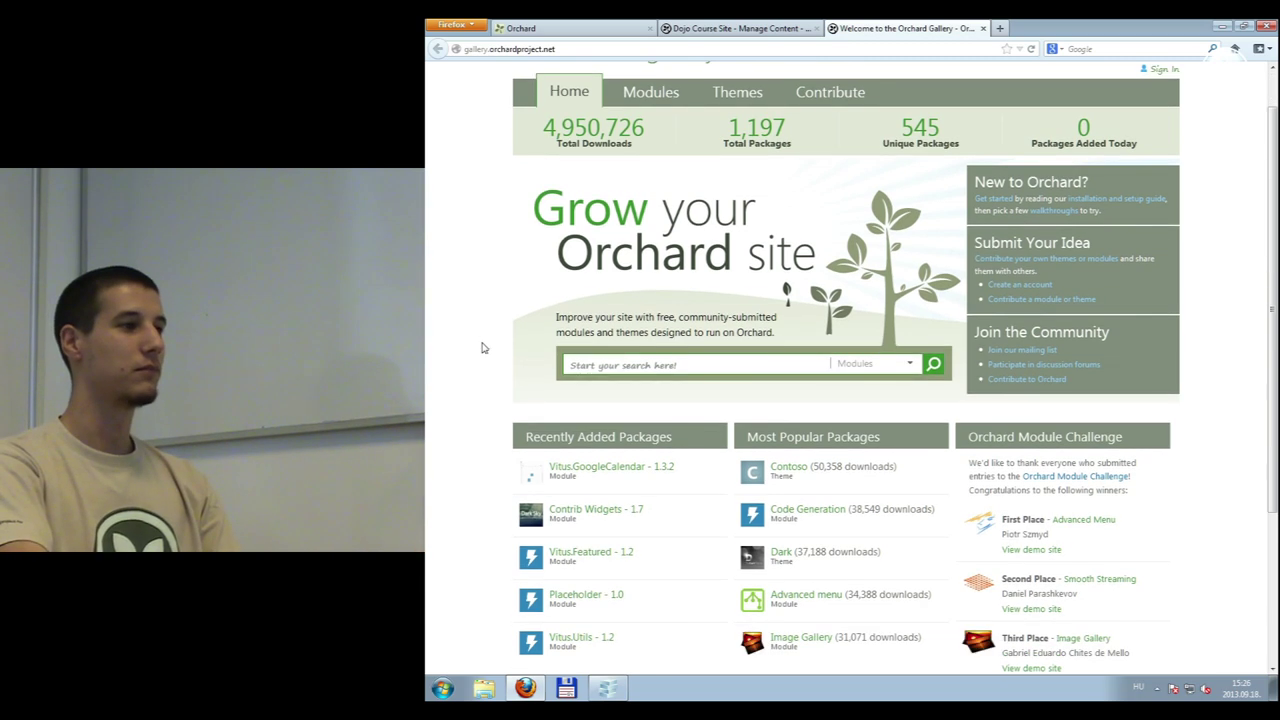
{"action": "scroll", "coordinate": [482, 347], "scroll_direction": "up", "scroll_amount": 1}
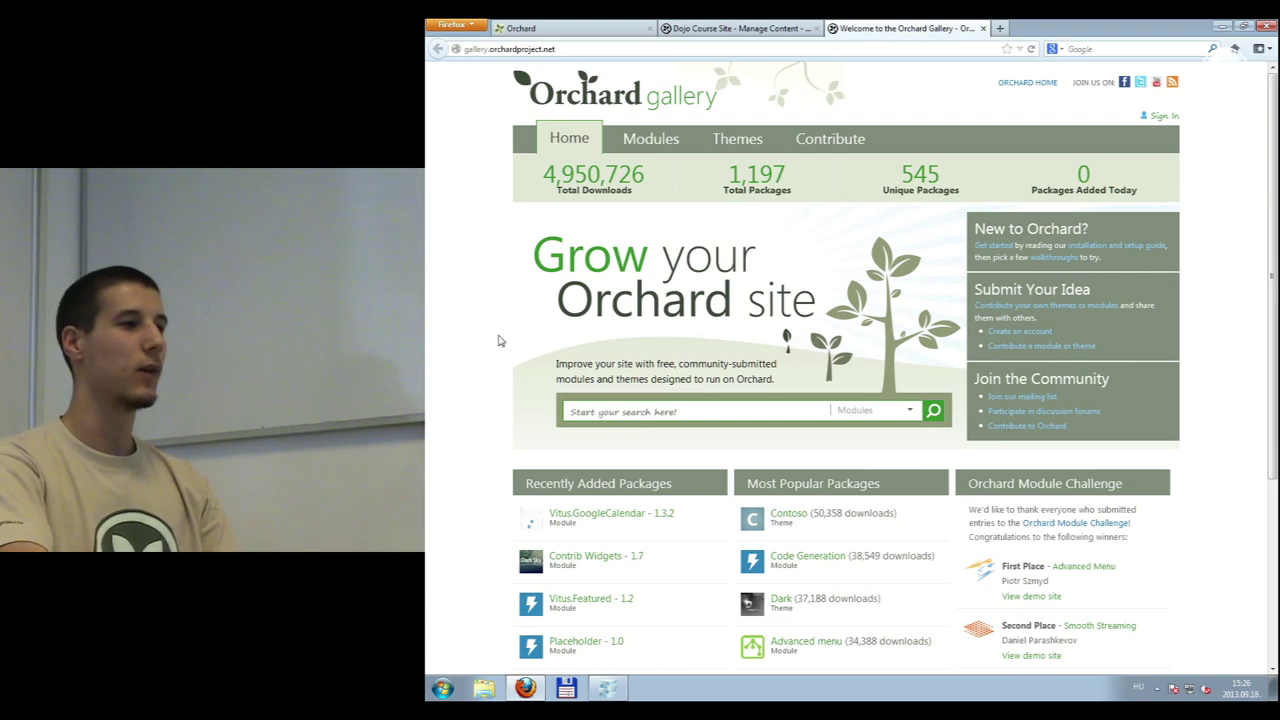
{"action": "scroll", "coordinate": [500, 341], "scroll_direction": "down", "scroll_amount": 1}
{"action": "scroll", "coordinate": [500, 341], "scroll_direction": "up", "scroll_amount": 1}
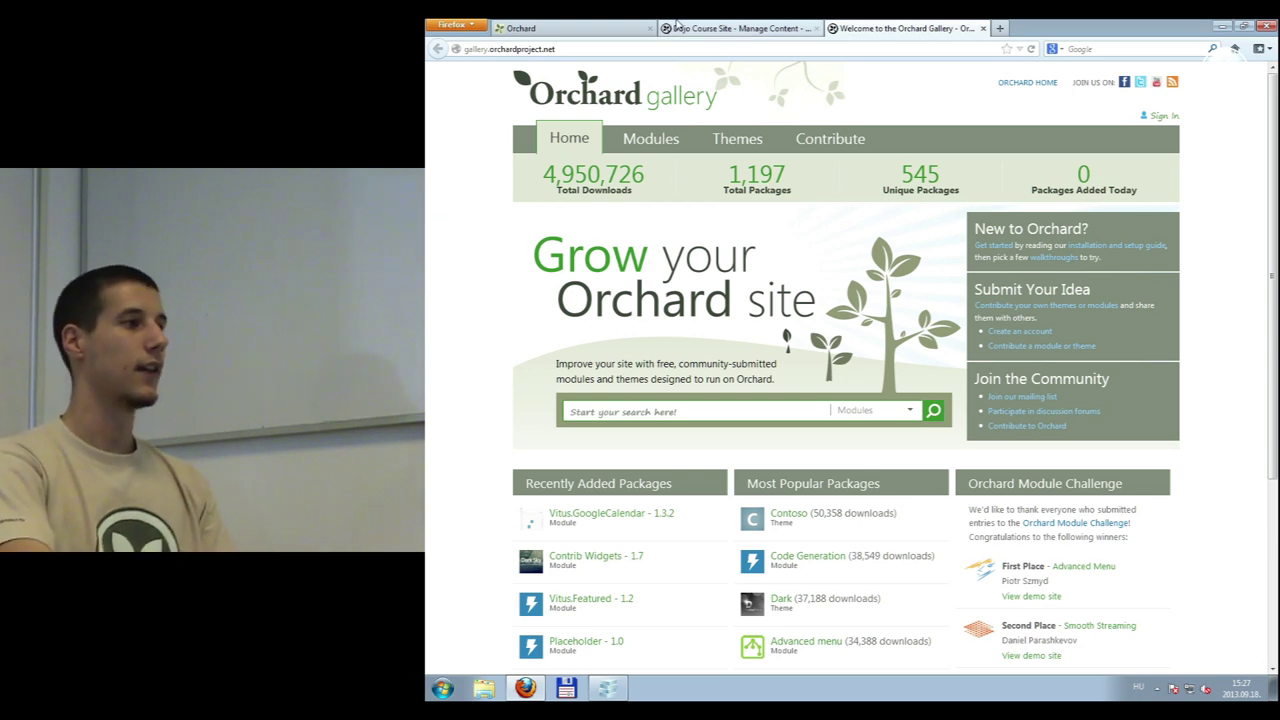
{"action": "left_click", "coordinate": [740, 28]}
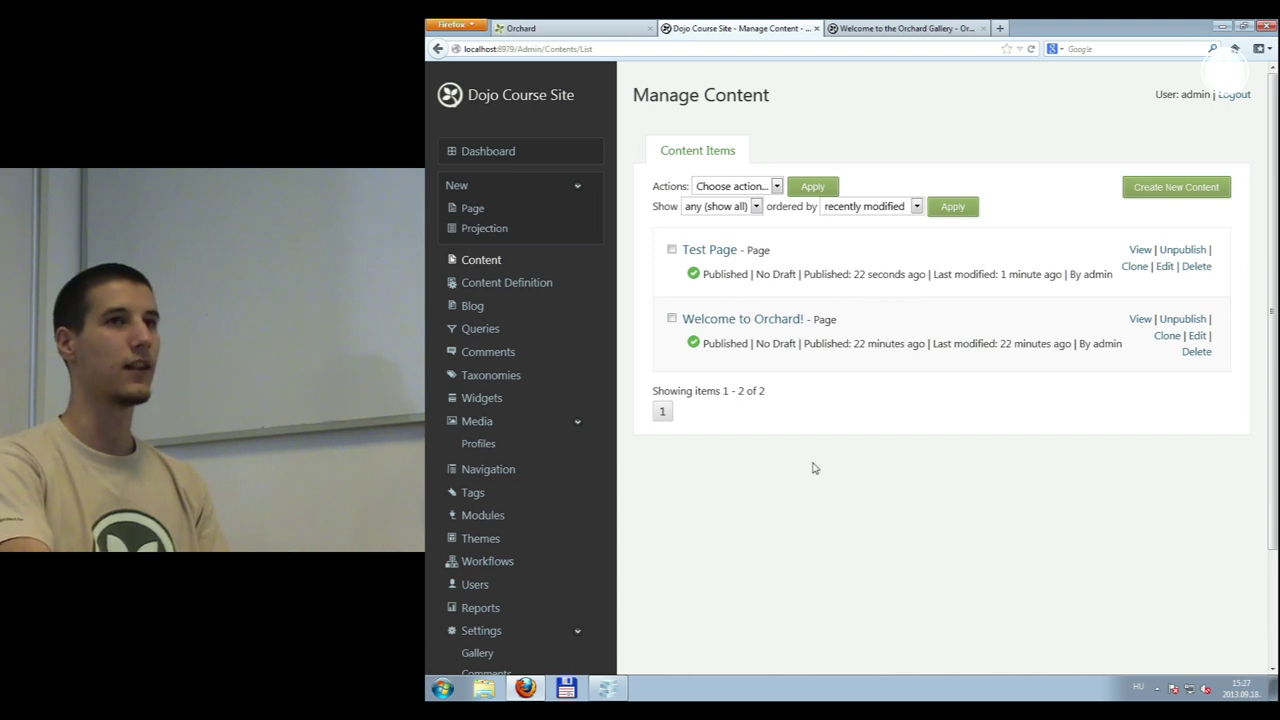
- Open the Modules page and review features such as Alias, Autoroute and Workflows with their states
{"action": "scroll", "coordinate": [813, 468], "scroll_direction": "down", "scroll_amount": 2}
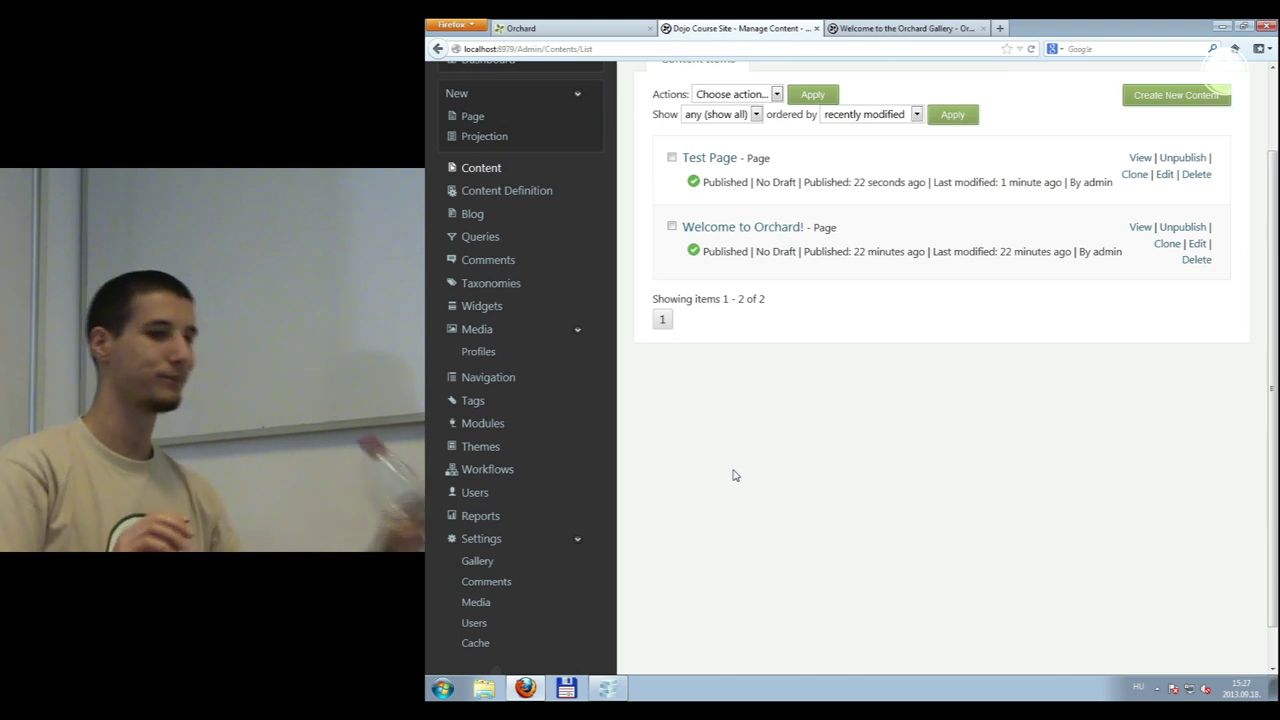
{"action": "left_click", "coordinate": [487, 425]}
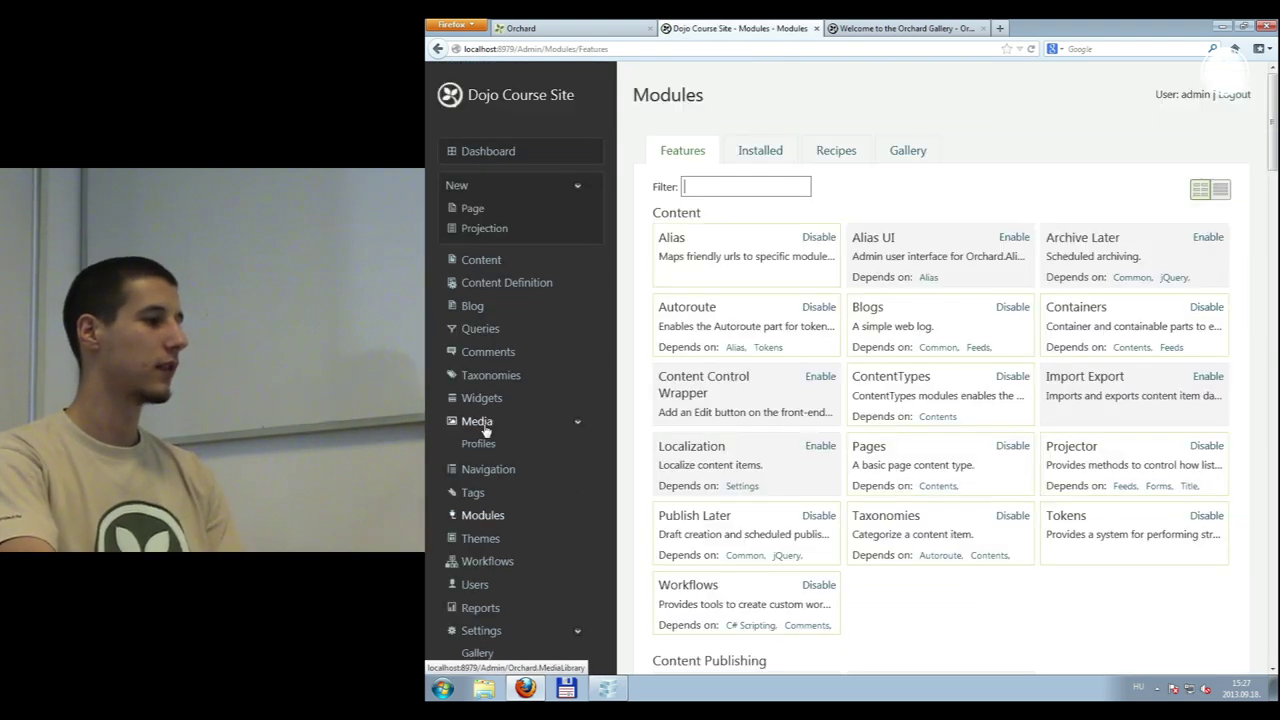
{"action": "scroll", "coordinate": [485, 428], "scroll_direction": "down", "scroll_amount": 1}
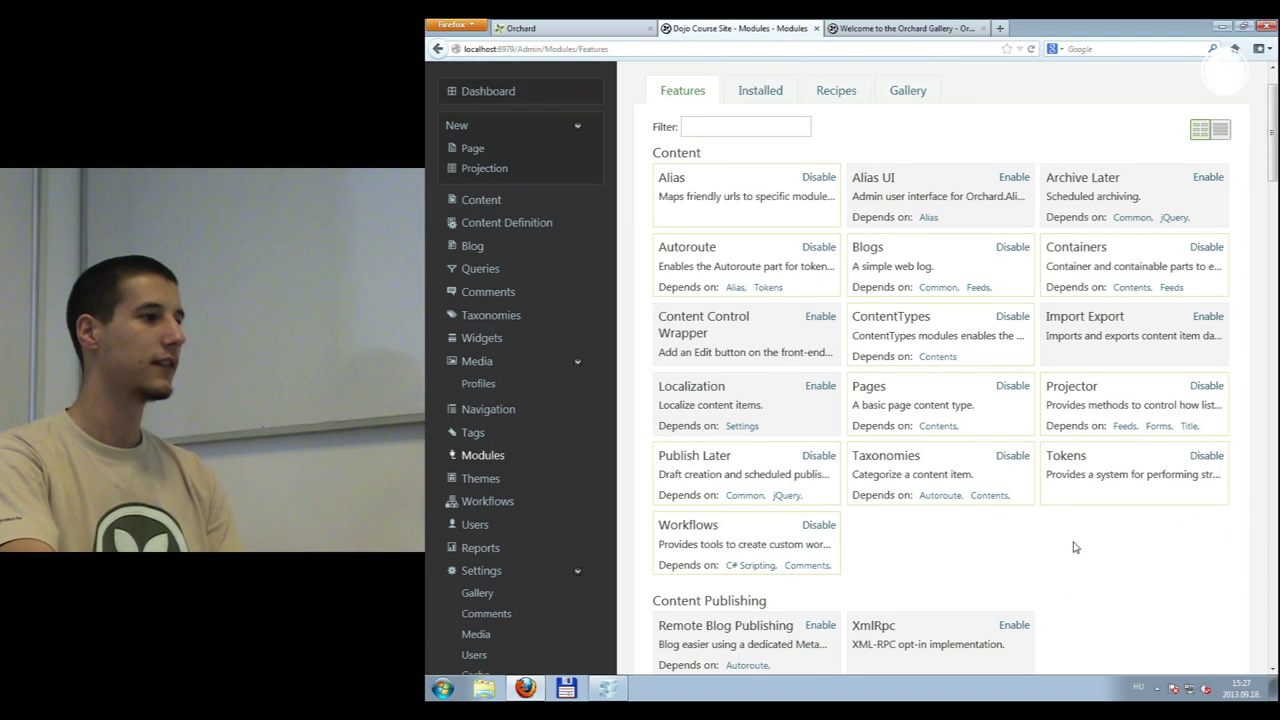
{"action": "scroll", "coordinate": [962, 179], "scroll_direction": "up", "scroll_amount": 1}
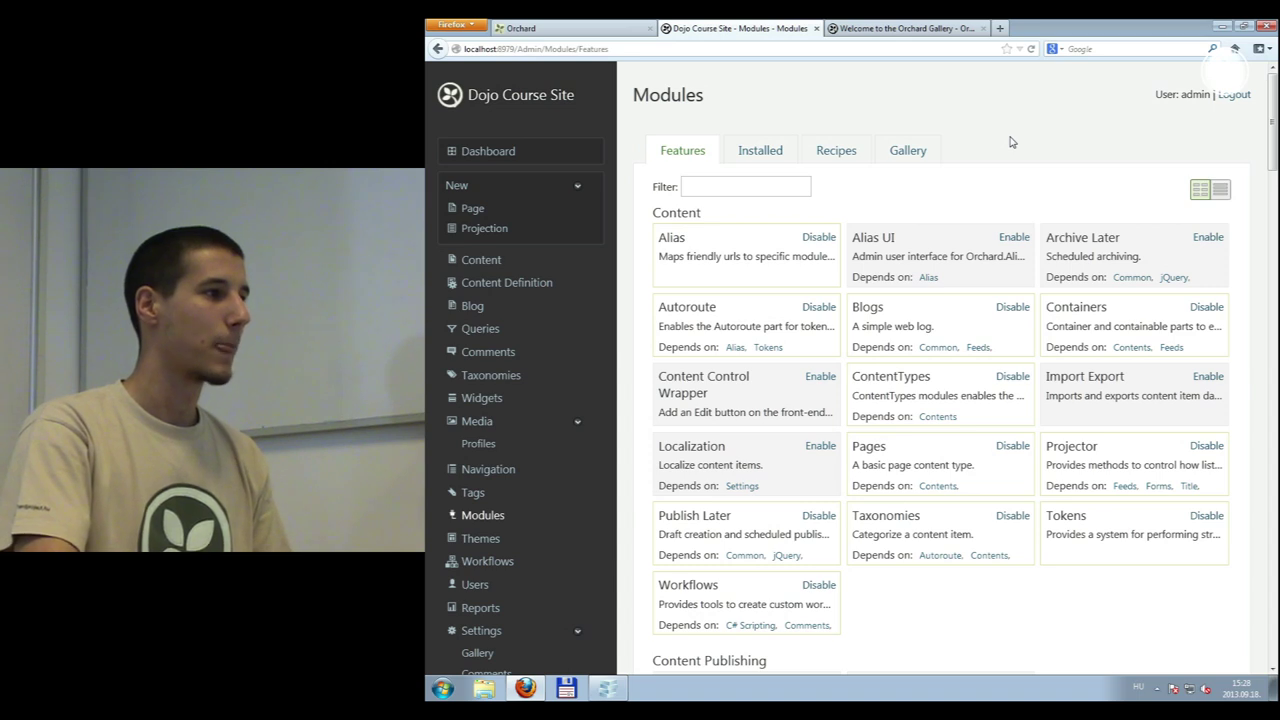
- View the Installed modules list, then the list of setup Recipes
{"action": "left_click", "coordinate": [762, 150]}
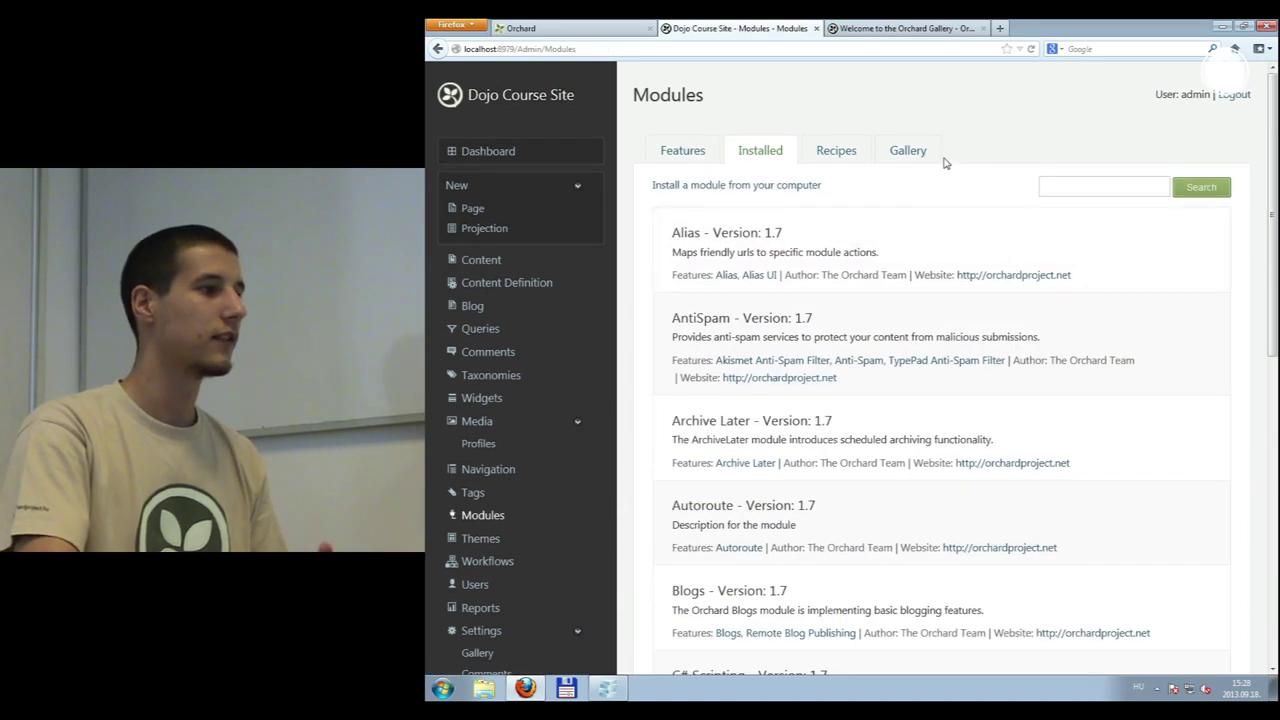
{"action": "left_click", "coordinate": [838, 152]}
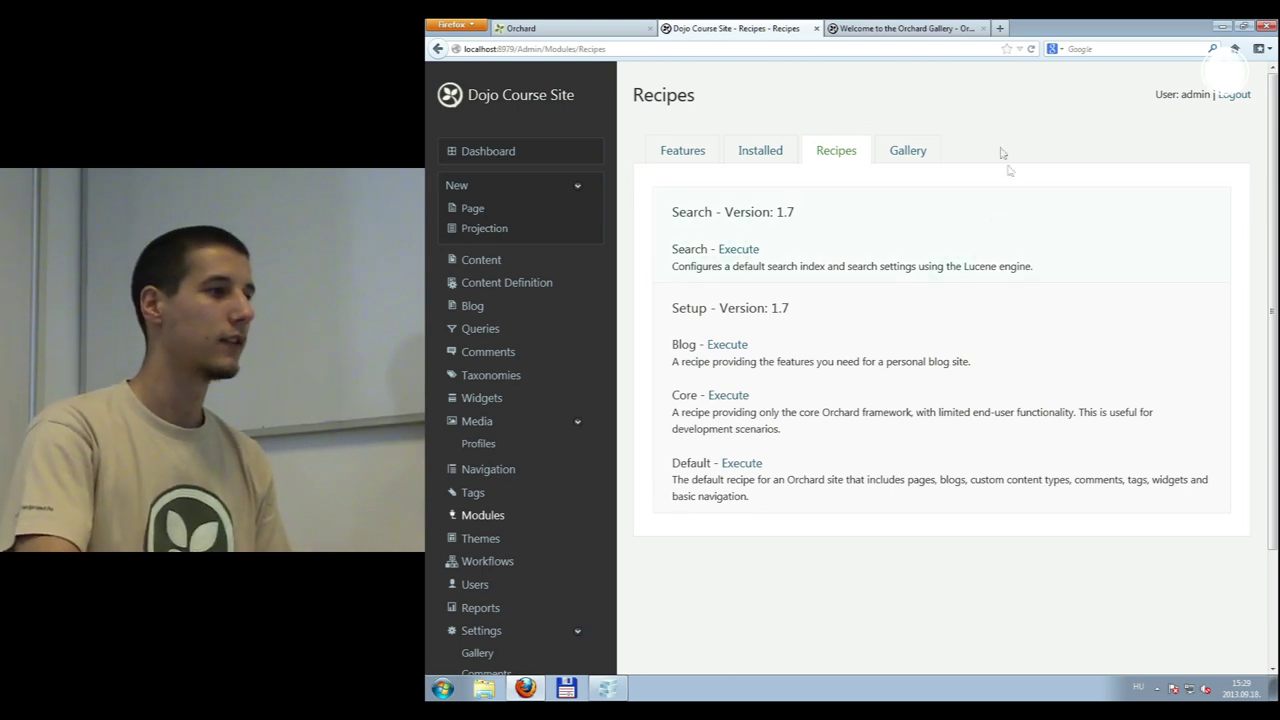
- Load the Modules Gallery, then switch to the Orchard Gallery website to compare
{"action": "left_click", "coordinate": [913, 159]}
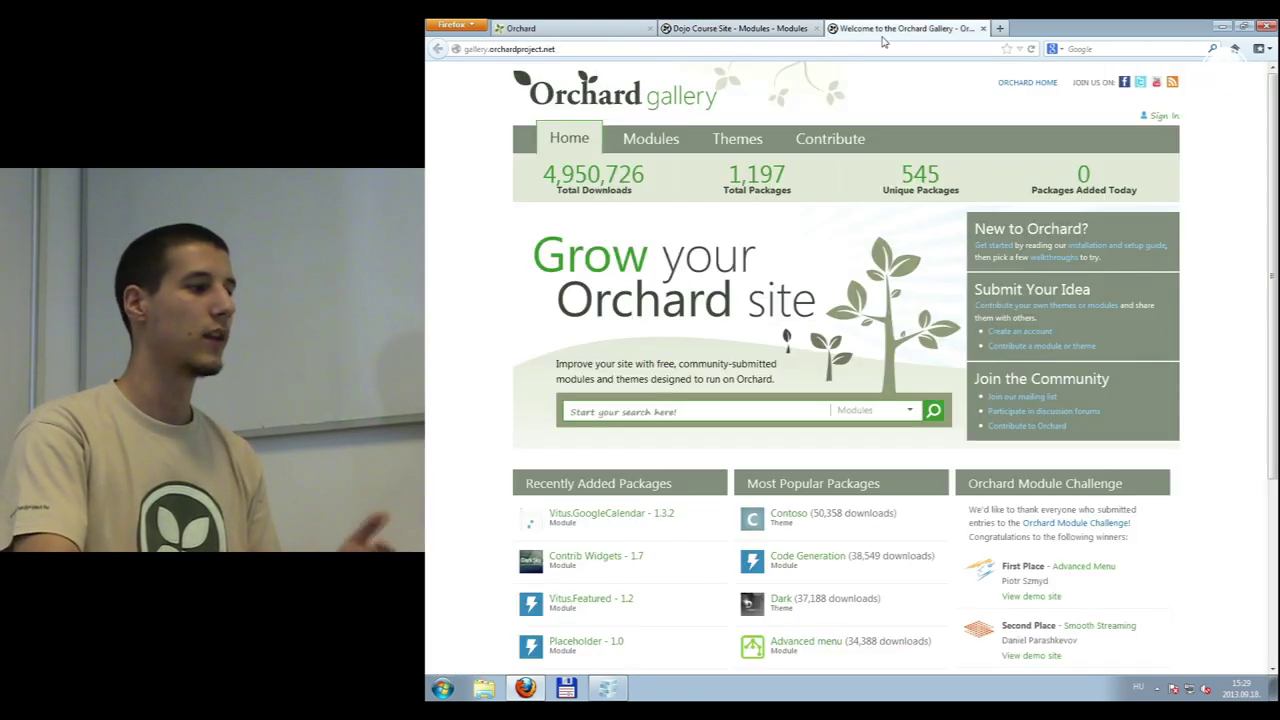
{"action": "left_click", "coordinate": [900, 28]}
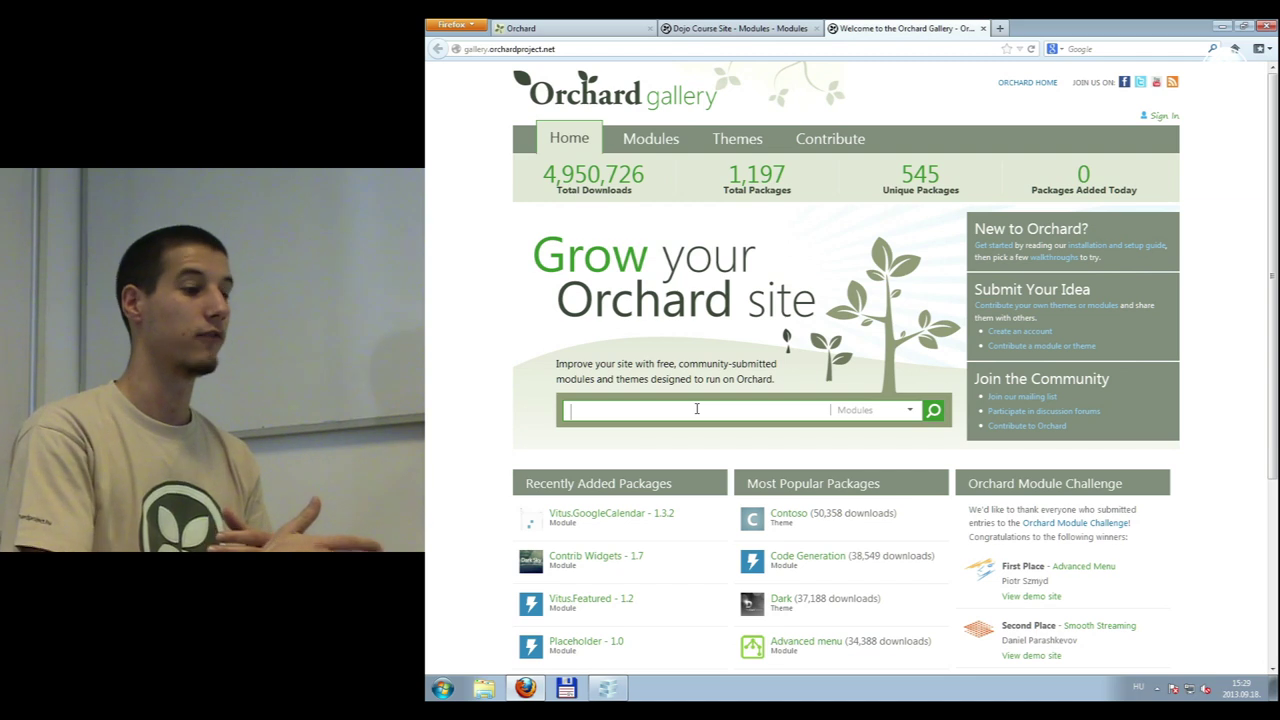
- Search the Modules Gallery for 'Google', then install and enable Google Analytics 1.0
{"action": "middle_click", "coordinate": [900, 27]}
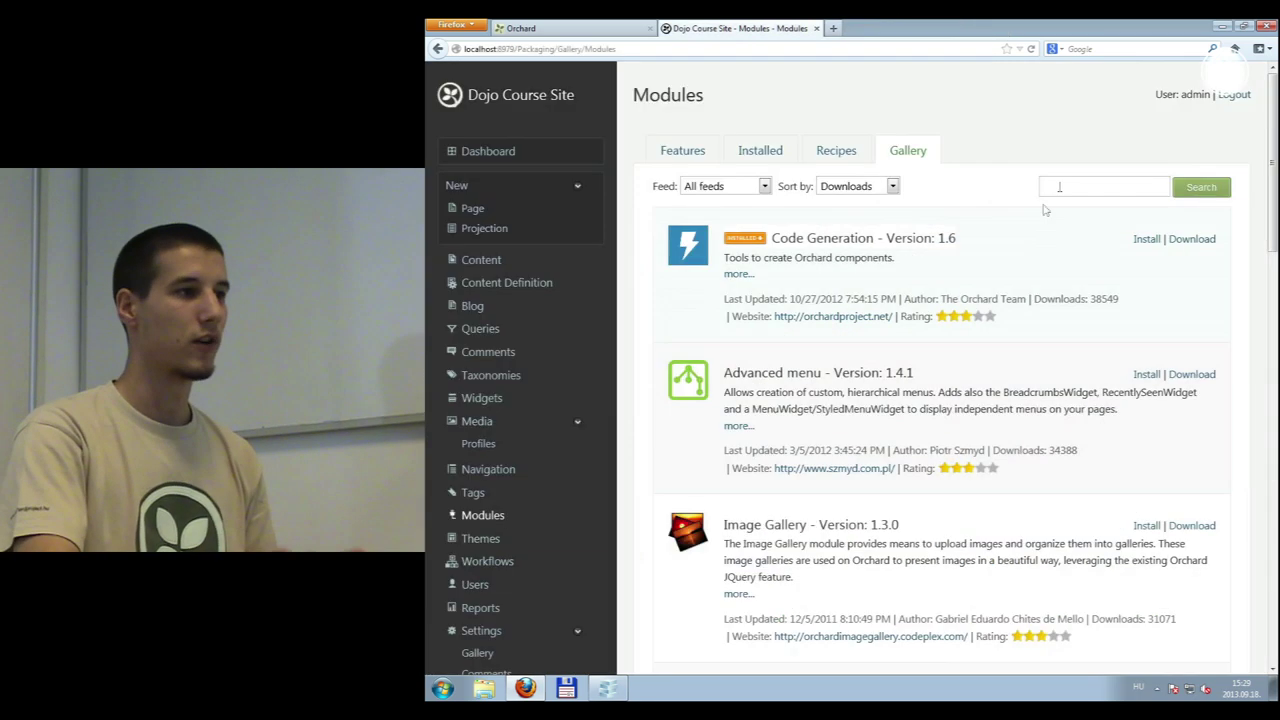
{"action": "left_click", "coordinate": [1092, 190]}
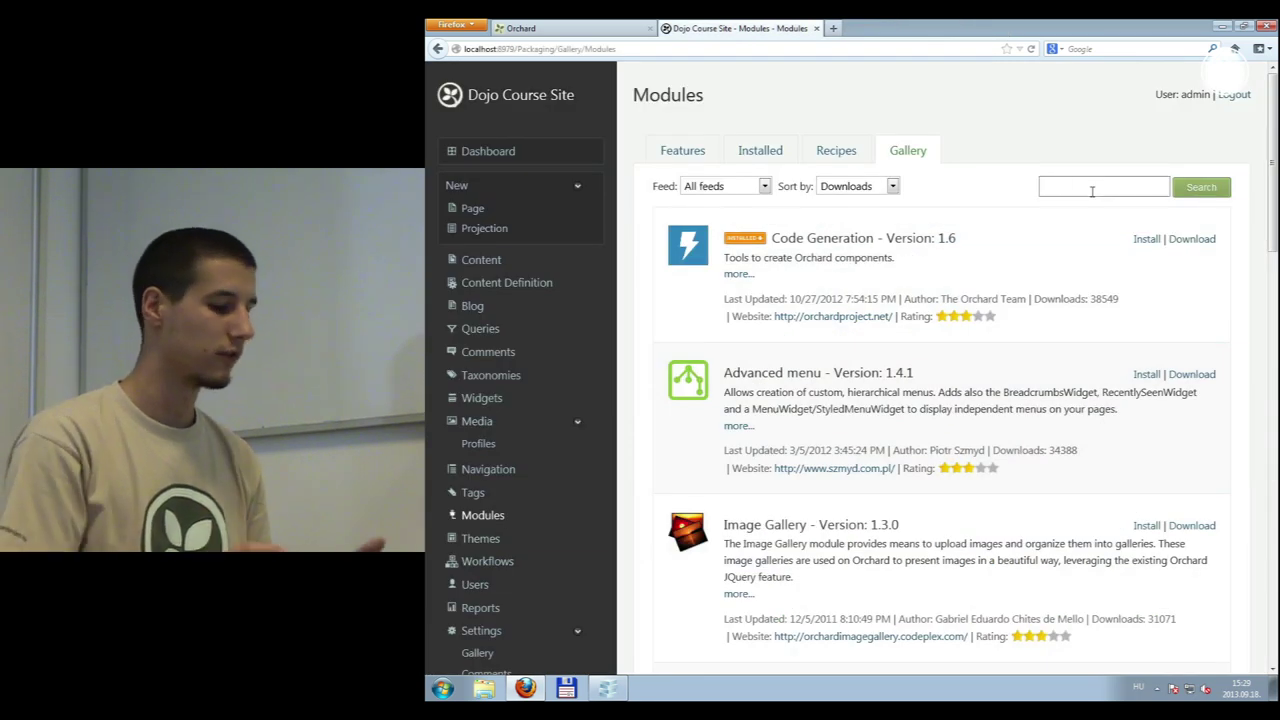
{"action": "type", "text": "Goo"}
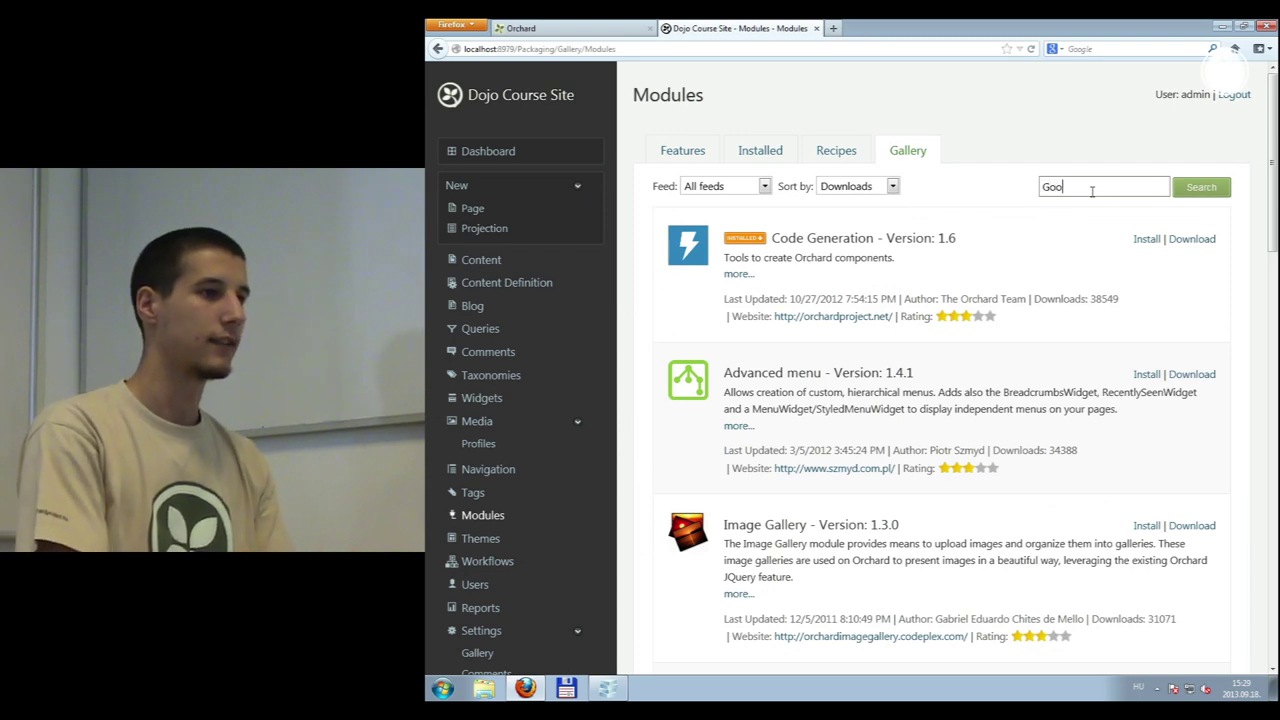
{"action": "type", "text": "el Ana"}
{"action": "key", "text": "BackSpace"}
{"action": "key", "text": "BackSpace"}
{"action": "key", "text": "BackSpace"}
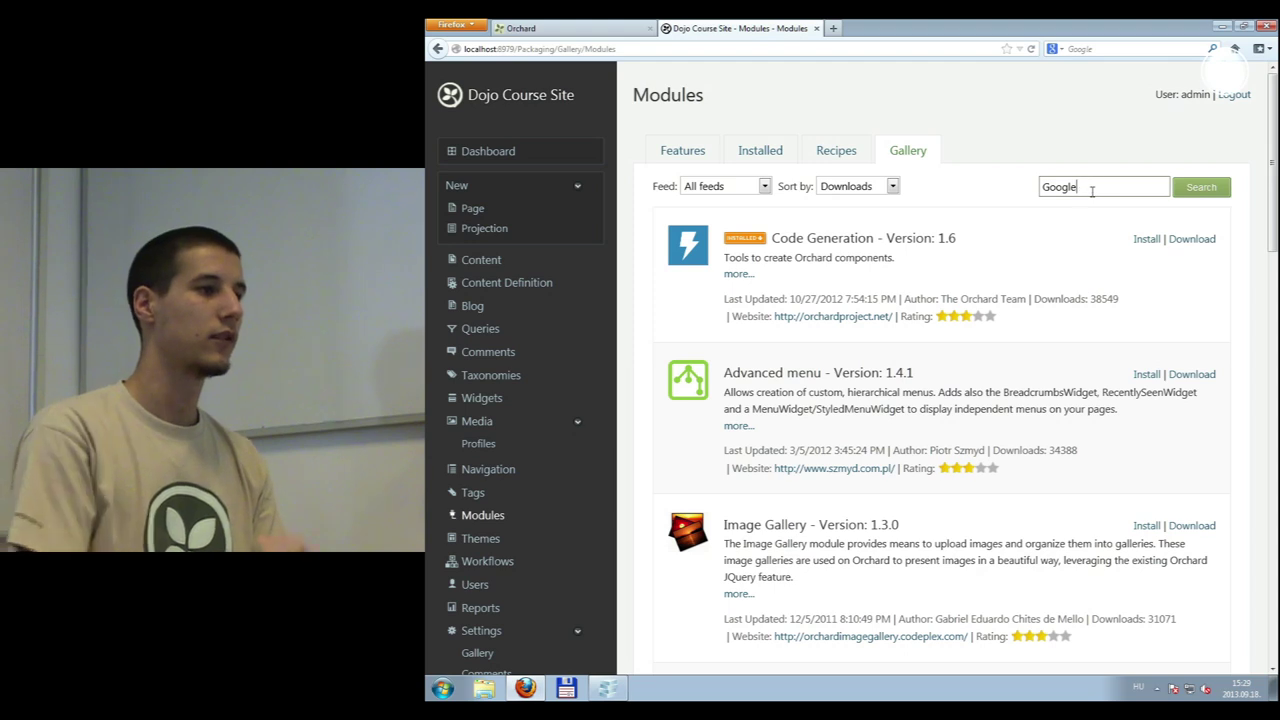
{"action": "key", "text": "Return"}
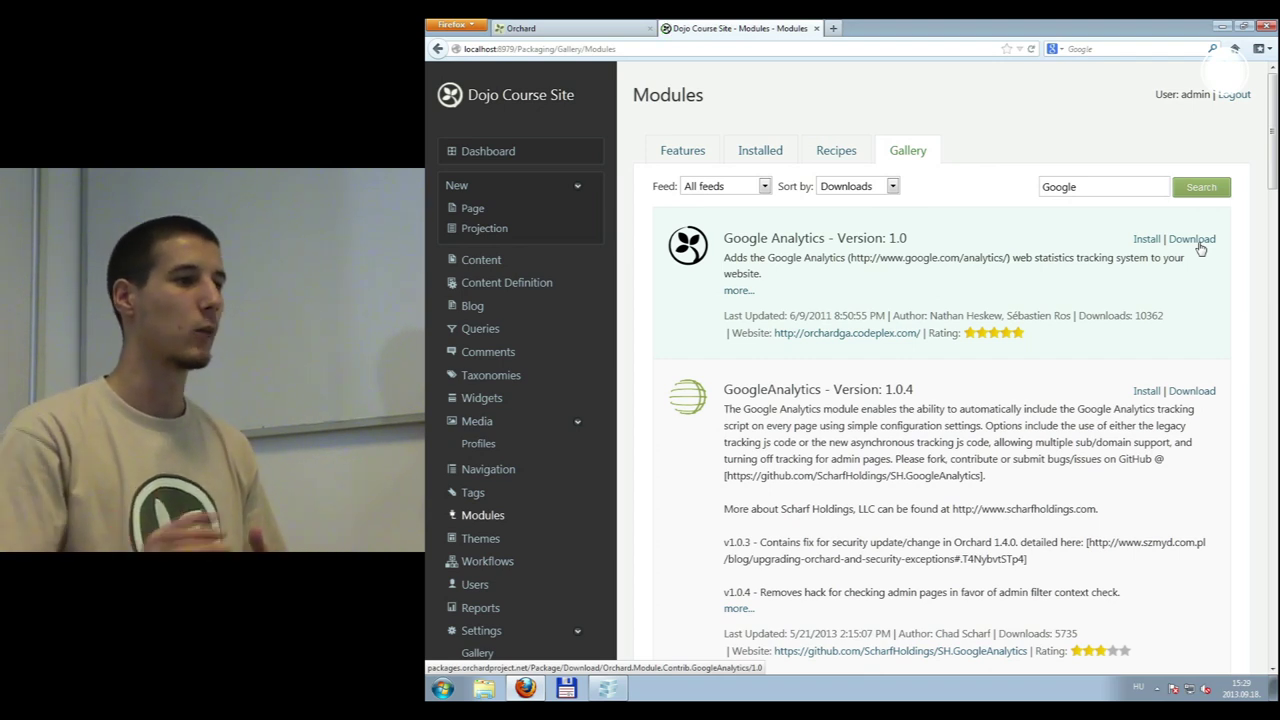
{"action": "left_click", "coordinate": [1145, 241]}
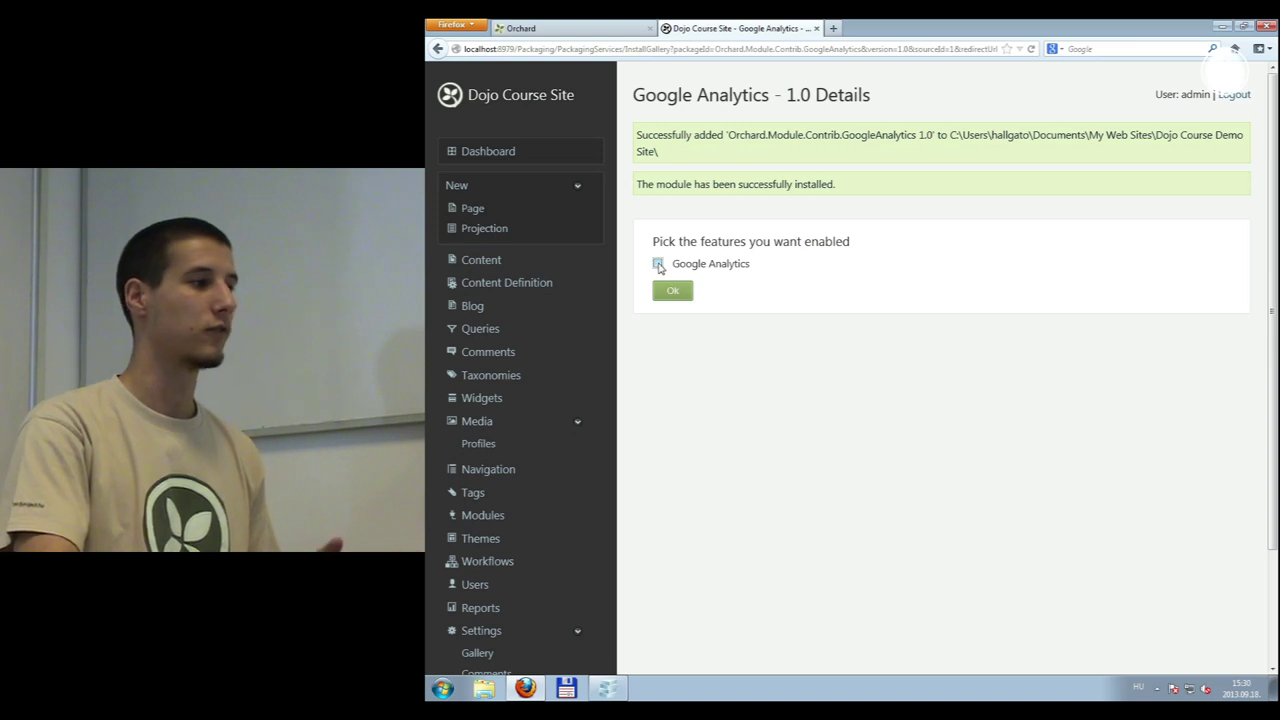
{"action": "left_click", "coordinate": [667, 293]}
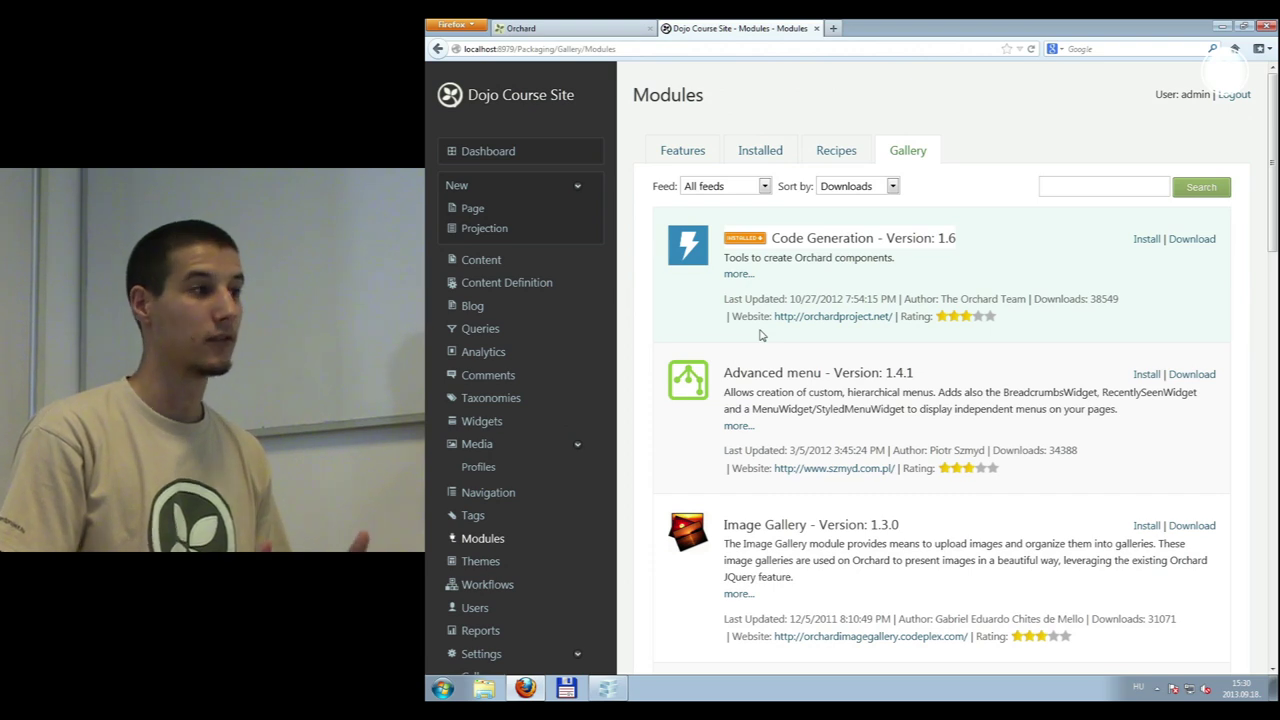
- Browse the module gallery by downloads, then go to Themes showing The Theme Machine as current
{"action": "scroll", "coordinate": [768, 335], "scroll_direction": "down", "scroll_amount": 1}
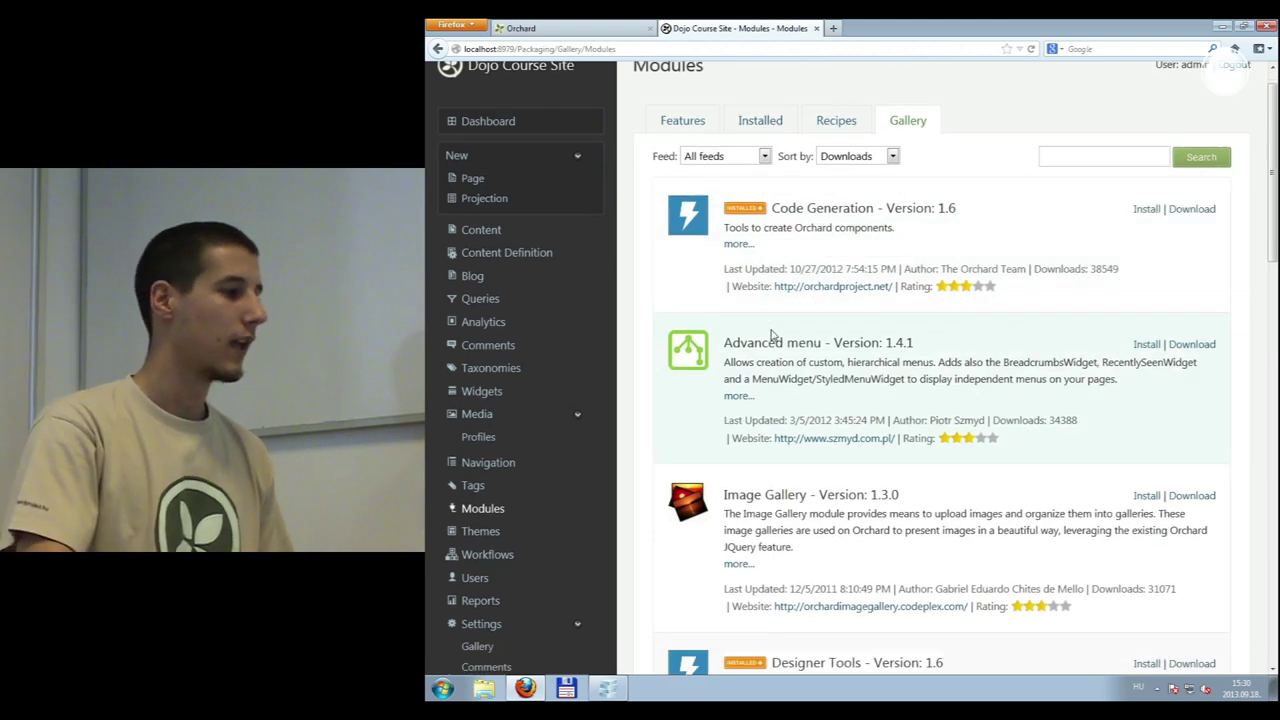
{"action": "scroll", "coordinate": [771, 335], "scroll_direction": "down", "scroll_amount": 3}
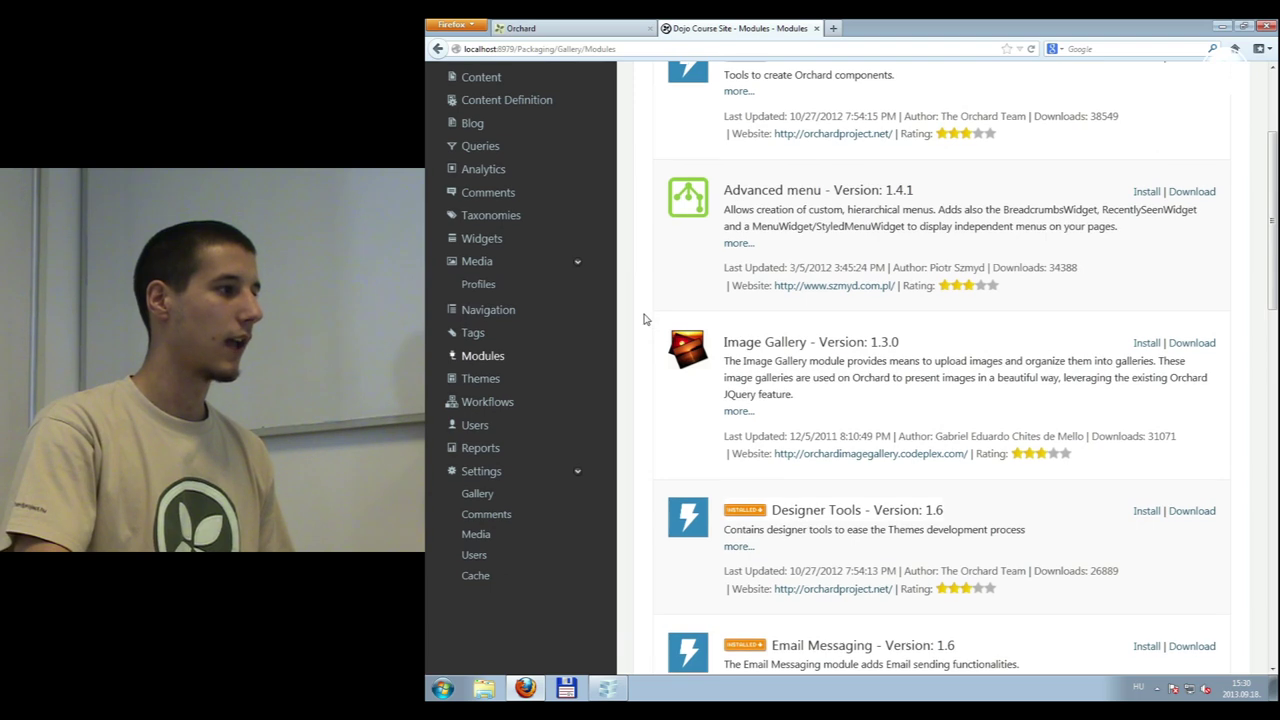
{"action": "scroll", "coordinate": [620, 312], "scroll_direction": "down", "scroll_amount": 1}
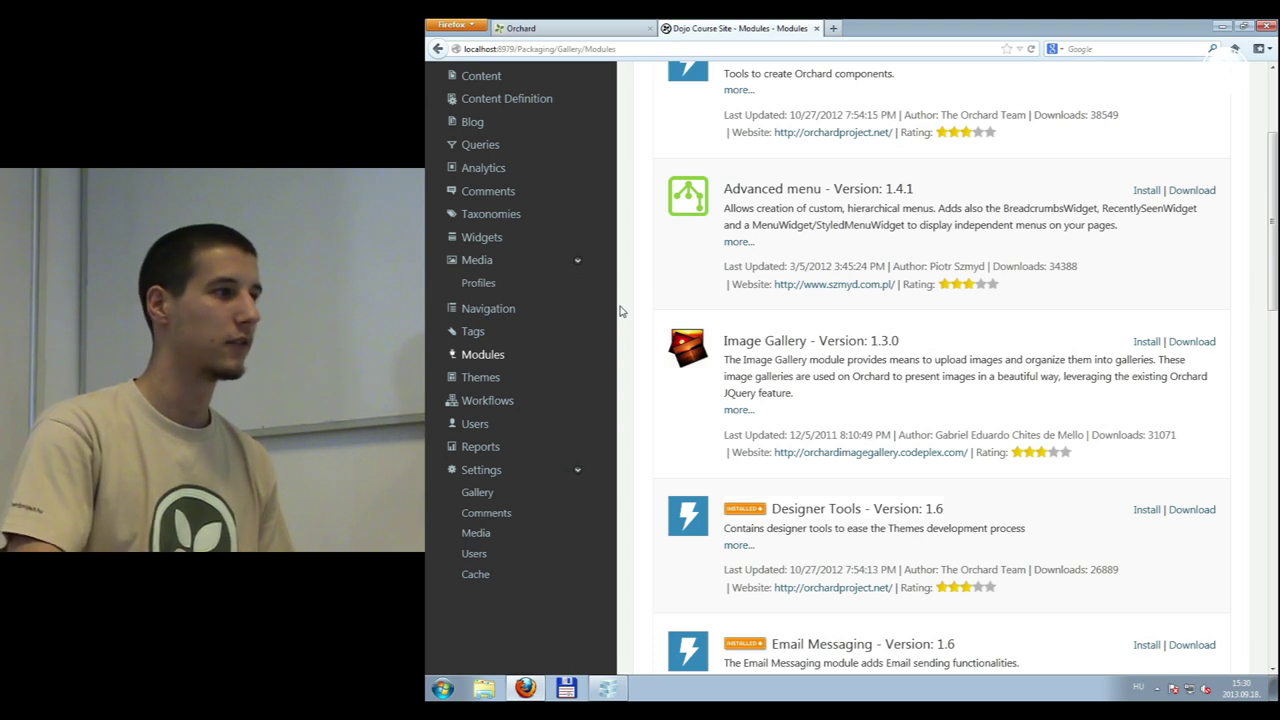
{"action": "scroll", "coordinate": [866, 270], "scroll_direction": "up", "scroll_amount": 1}
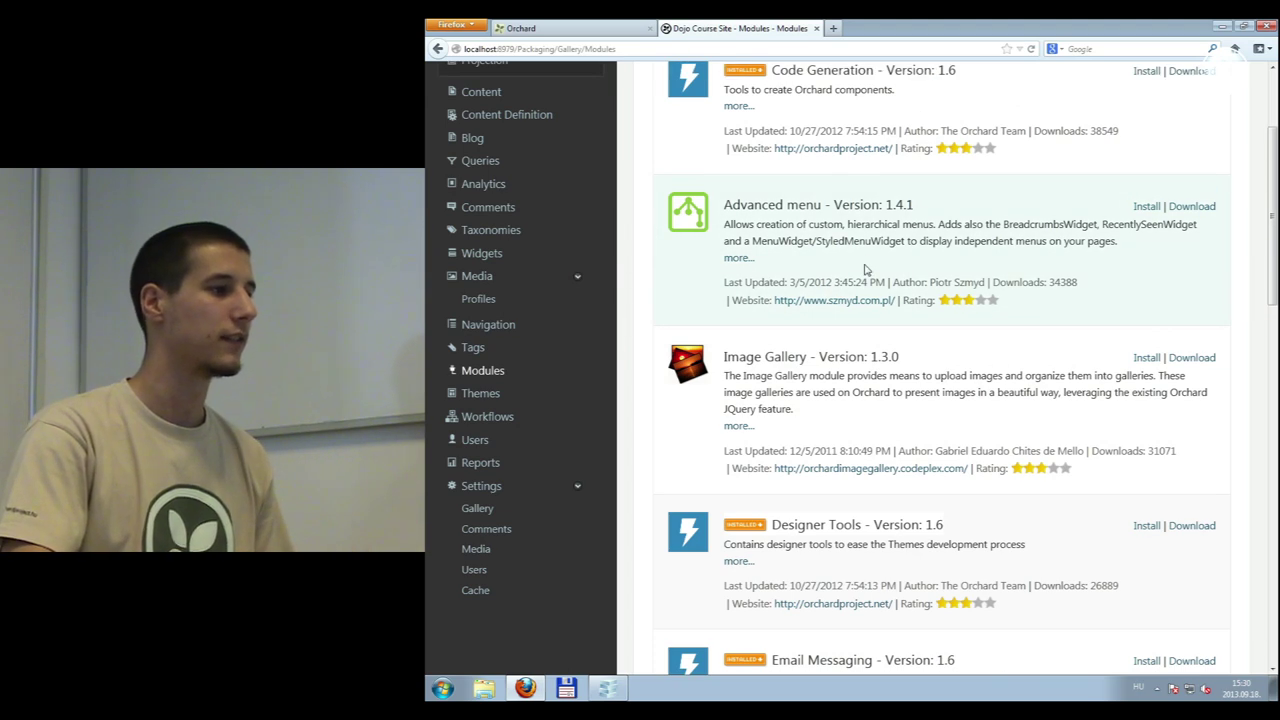
{"action": "scroll", "coordinate": [866, 270], "scroll_direction": "up", "scroll_amount": 1}
{"action": "scroll", "coordinate": [866, 270], "scroll_direction": "down", "scroll_amount": 1}
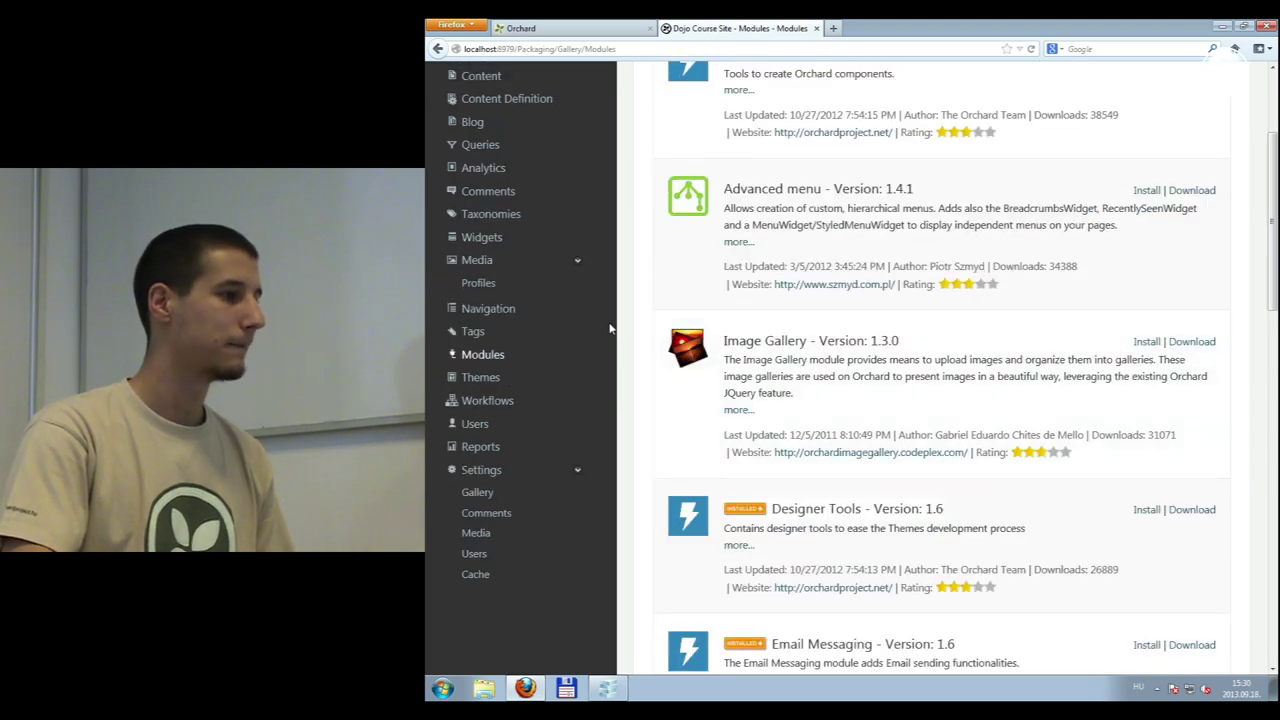
{"action": "scroll", "coordinate": [610, 328], "scroll_direction": "up", "scroll_amount": 4}
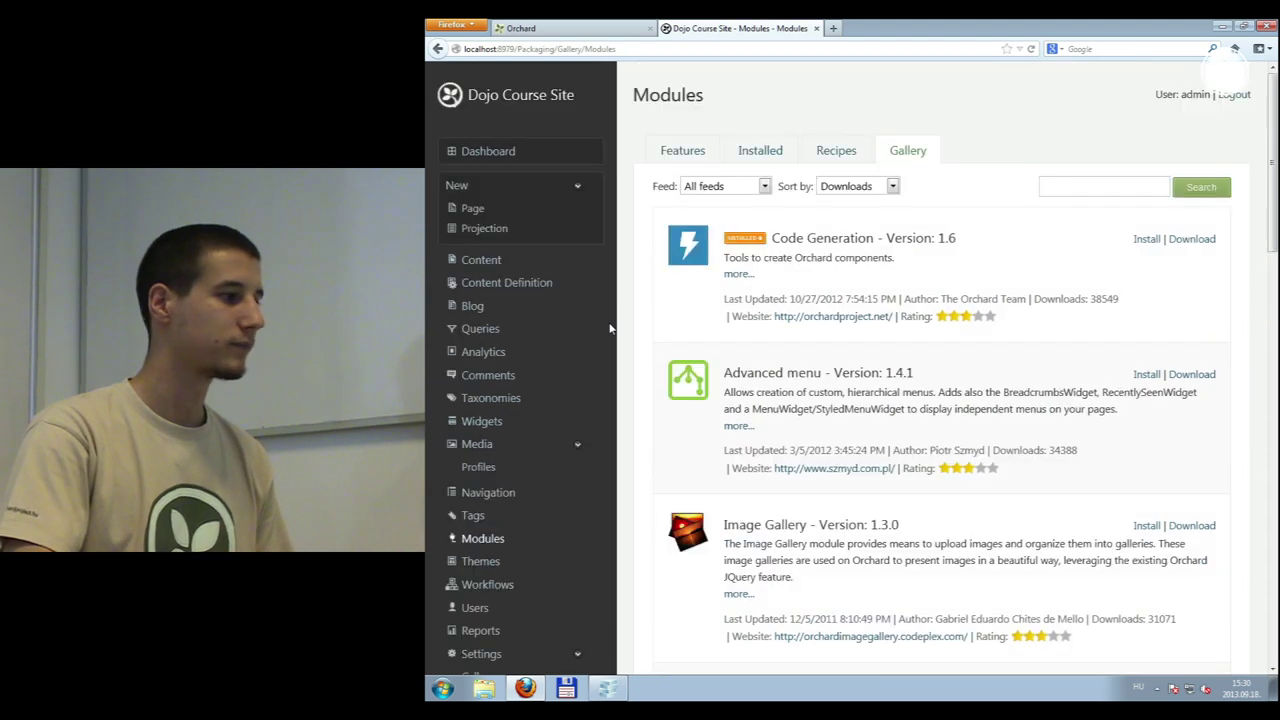
{"action": "scroll", "coordinate": [607, 328], "scroll_direction": "down", "scroll_amount": 4}
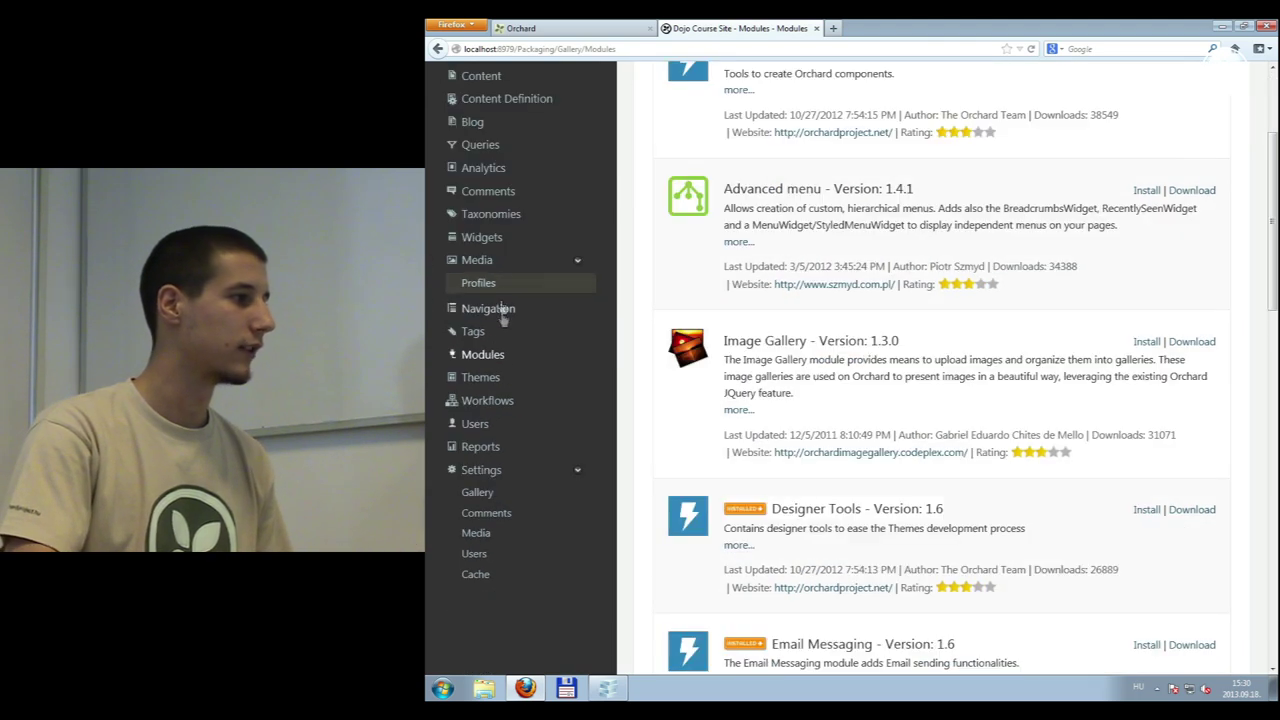
{"action": "left_click", "coordinate": [480, 378]}
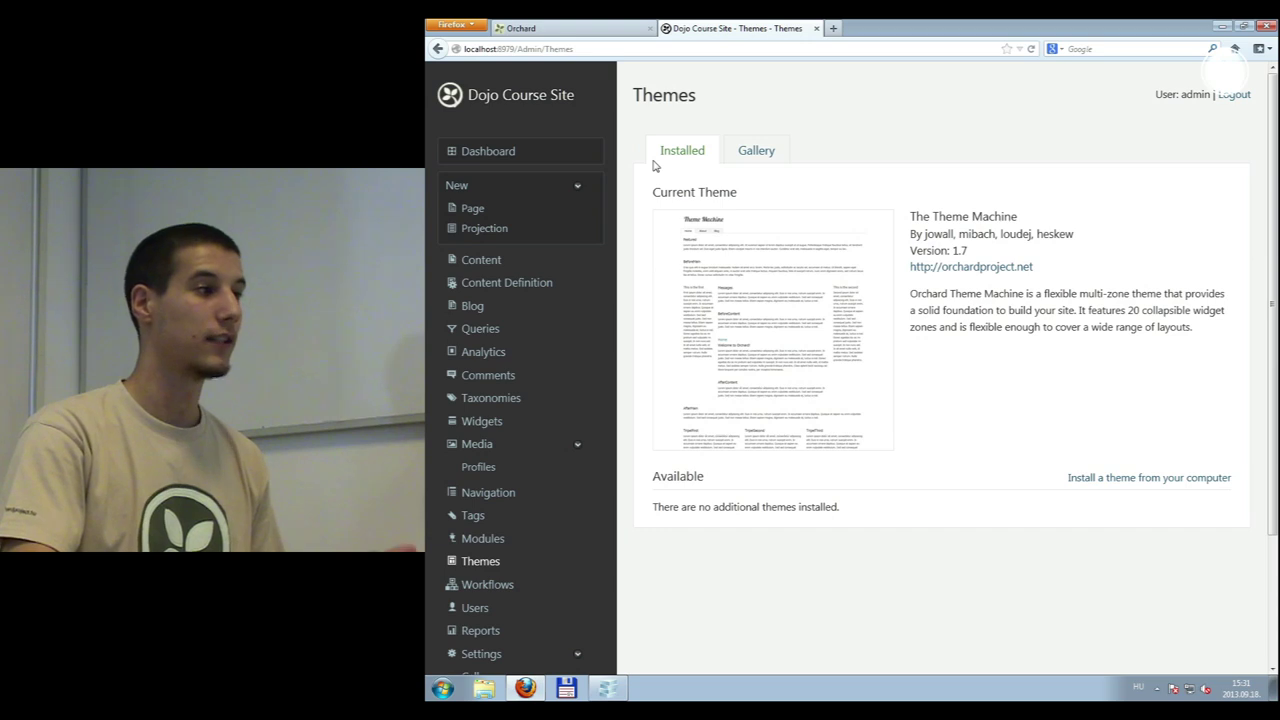
- Glance at the themes gallery, then return to Modules features, now listing Google Analytics under Analytics
{"action": "left_click", "coordinate": [757, 152]}
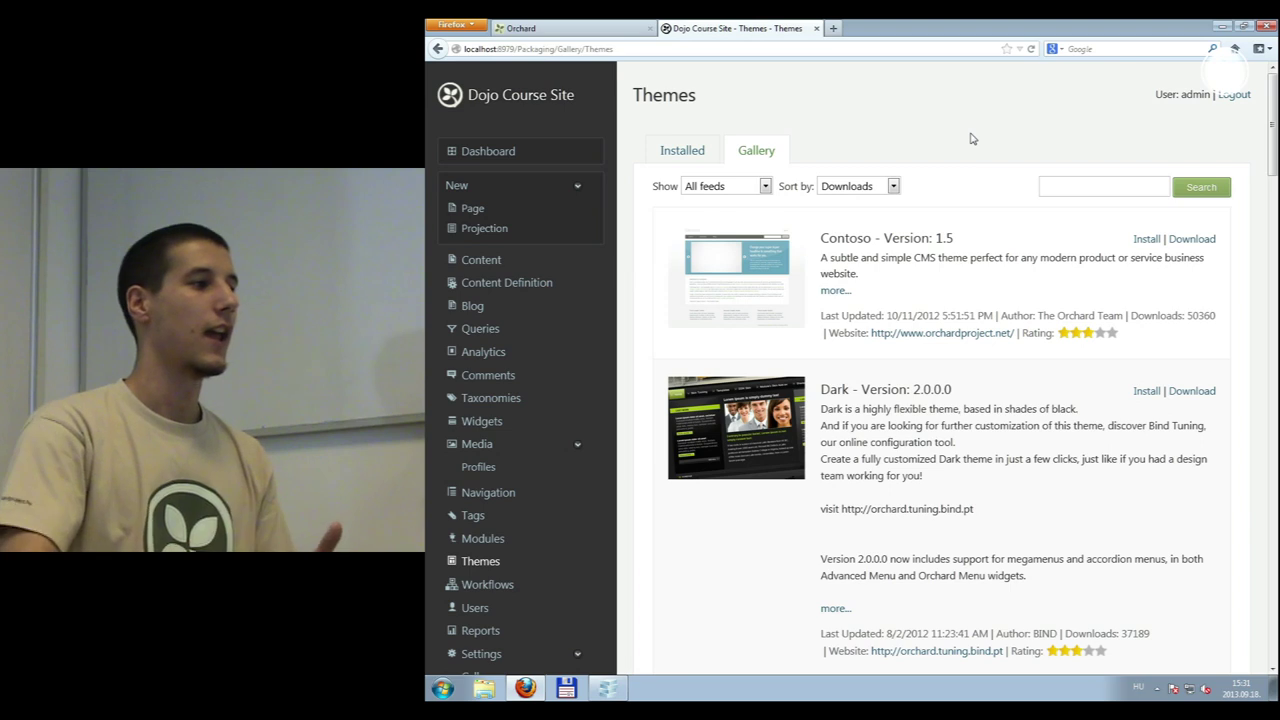
{"action": "scroll", "coordinate": [651, 434], "scroll_direction": "down", "scroll_amount": 1}
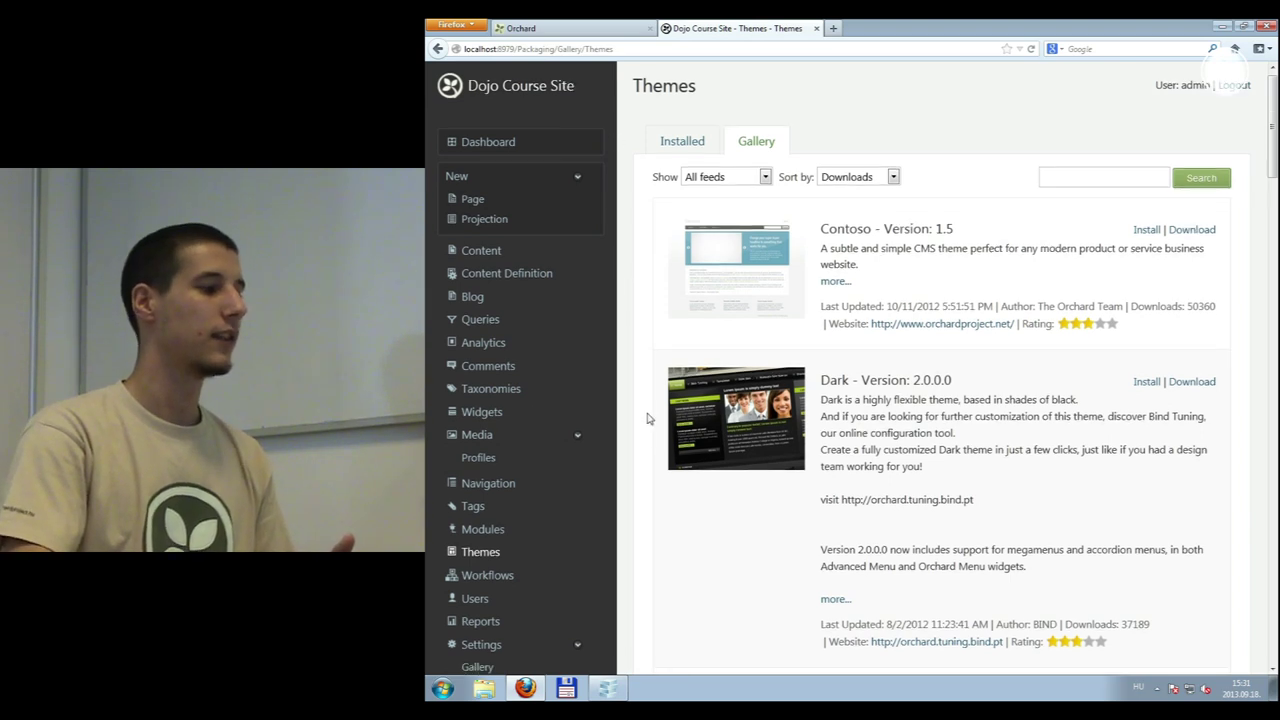
{"action": "scroll", "coordinate": [648, 418], "scroll_direction": "down", "scroll_amount": 2}
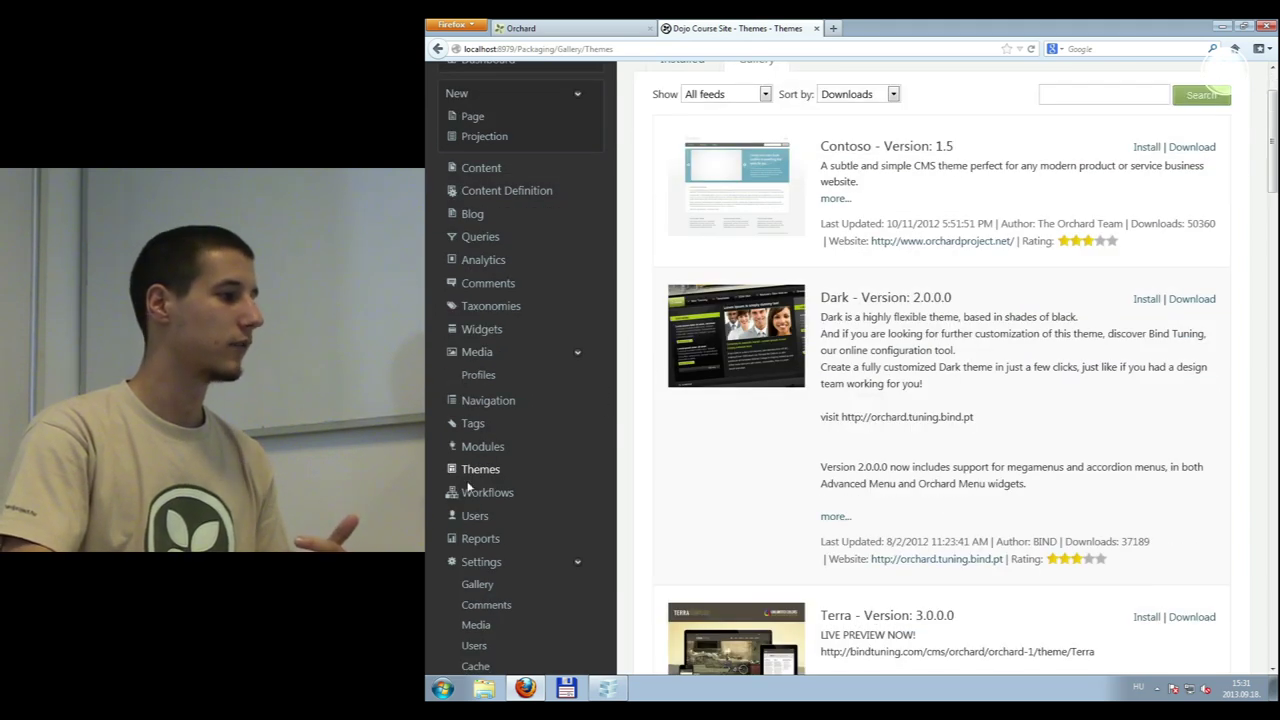
{"action": "left_click", "coordinate": [484, 447]}
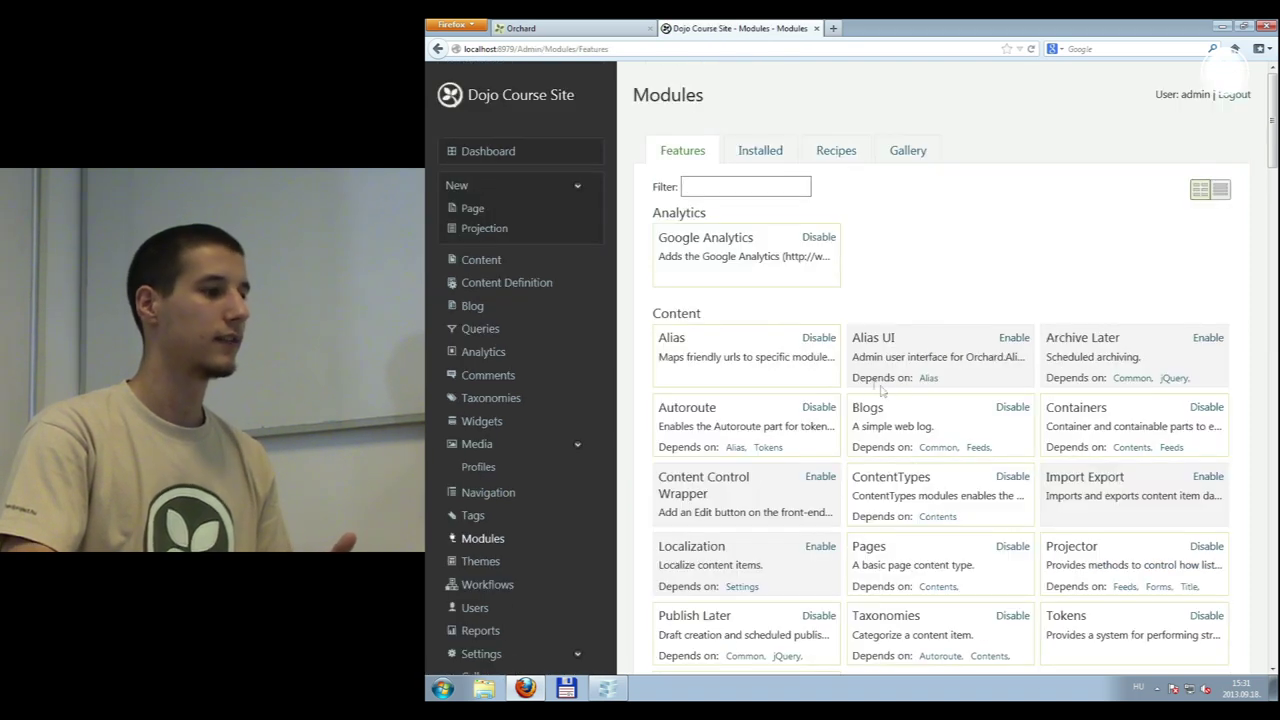
- Review the features, noting Alias UI depends on Alias, then open the Users list
{"action": "left_click_drag", "start_coordinate": [851, 383], "coordinate": [951, 387]}
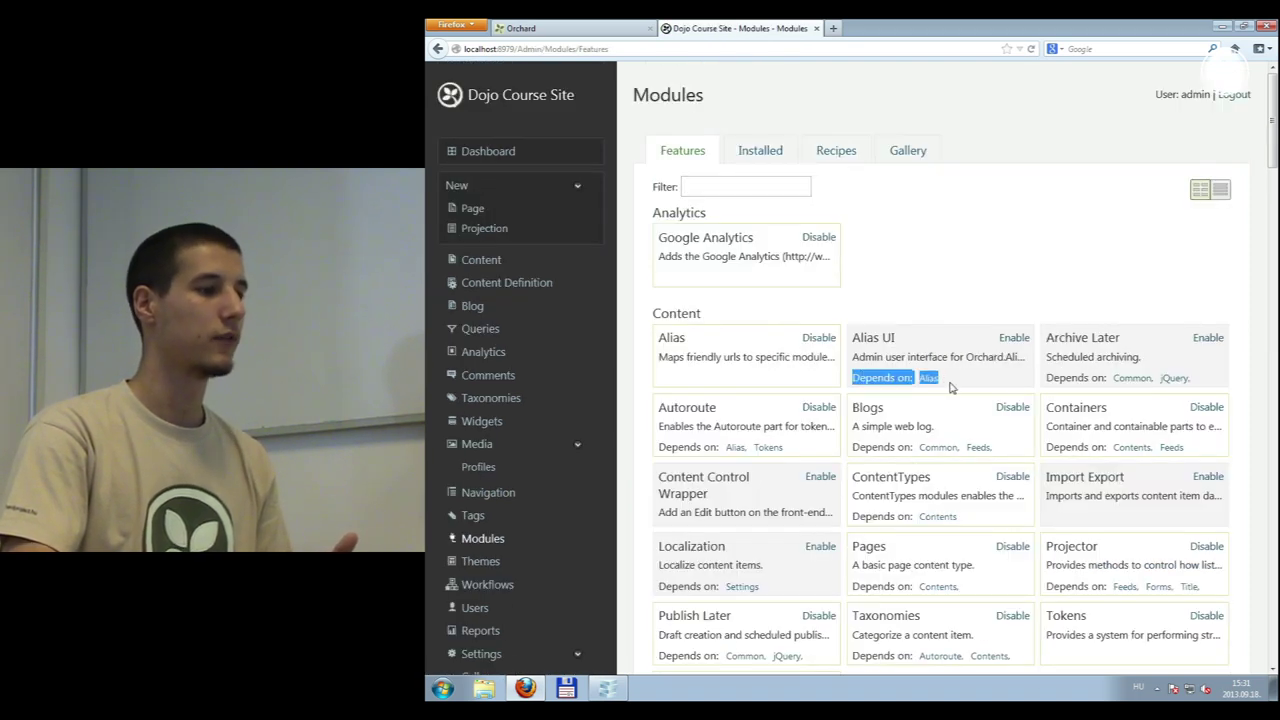
{"action": "left_click", "coordinate": [980, 260]}
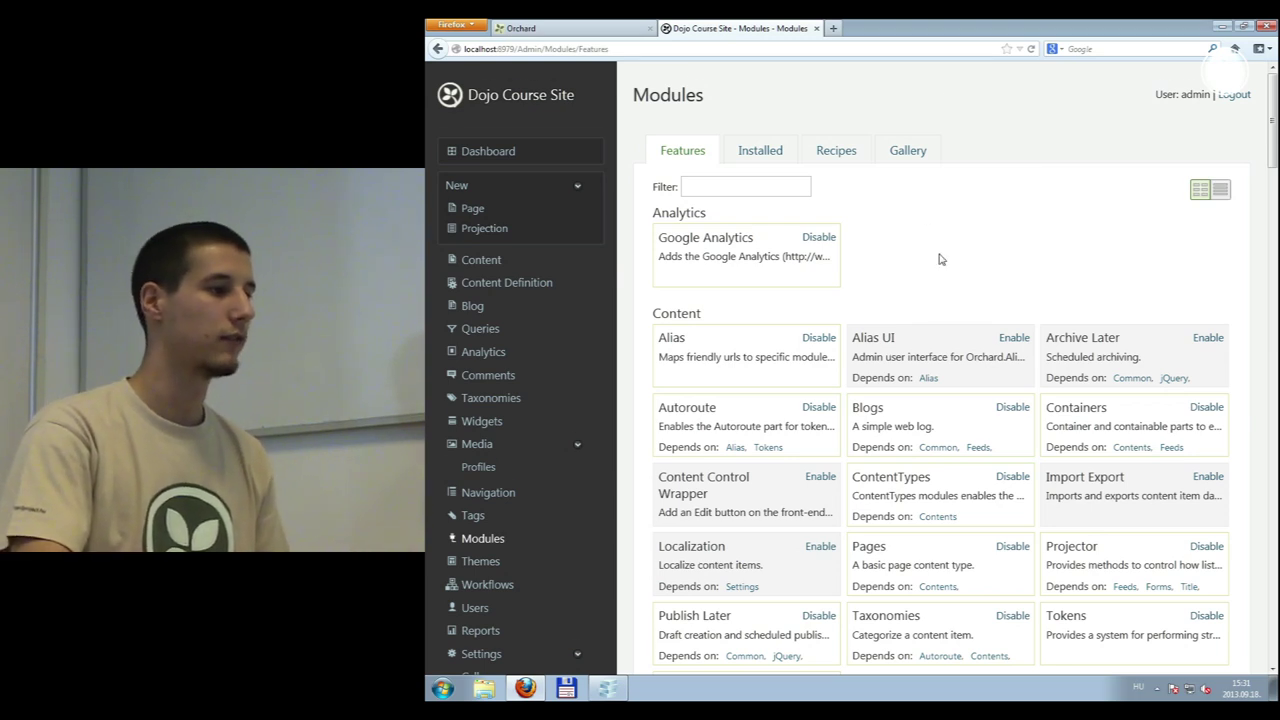
{"action": "scroll", "coordinate": [939, 259], "scroll_direction": "down", "scroll_amount": 1}
{"action": "scroll", "coordinate": [923, 228], "scroll_direction": "up", "scroll_amount": 1}
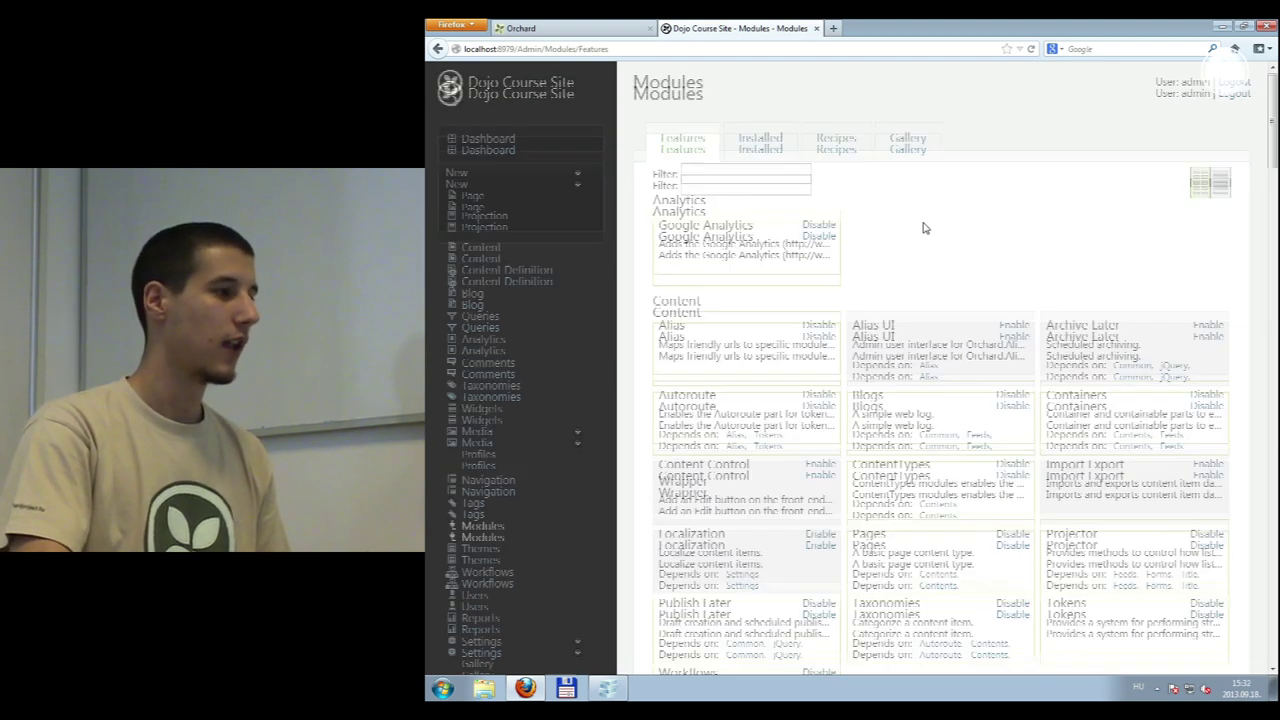
{"action": "scroll", "coordinate": [915, 200], "scroll_direction": "down", "scroll_amount": 2}
{"action": "scroll", "coordinate": [915, 210], "scroll_direction": "up", "scroll_amount": 2}
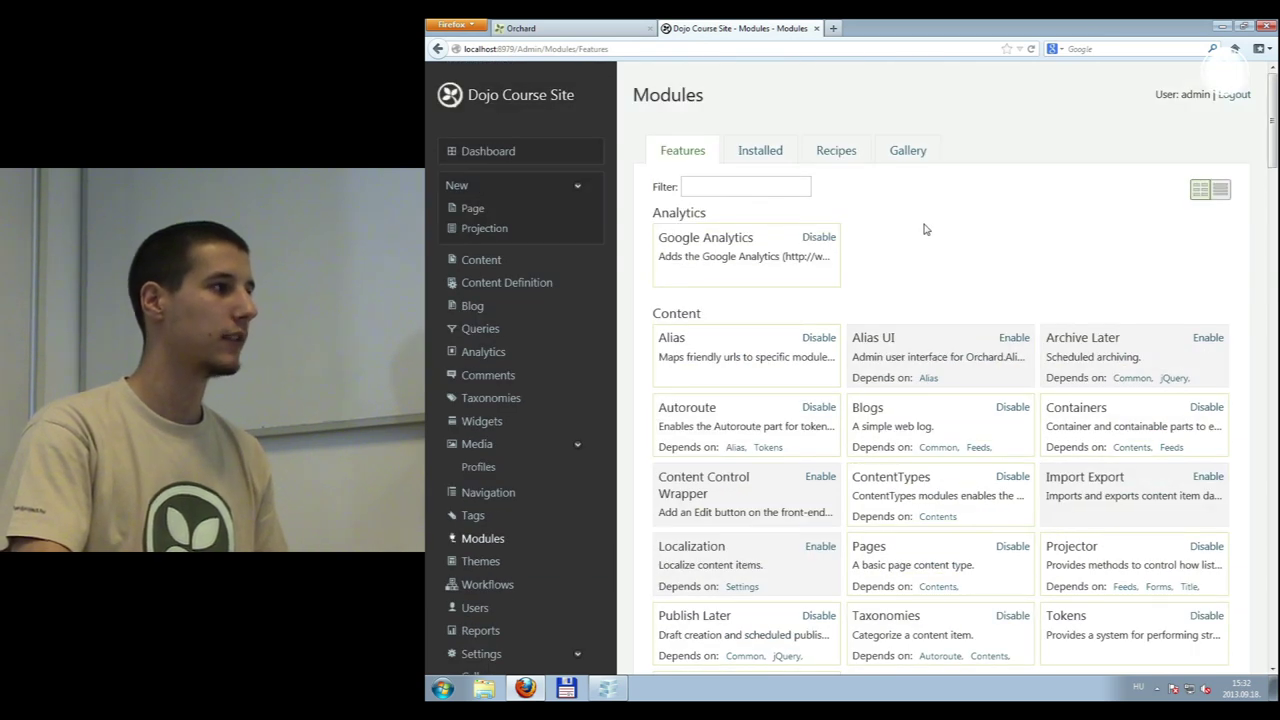
{"action": "scroll", "coordinate": [924, 229], "scroll_direction": "down", "scroll_amount": 2}
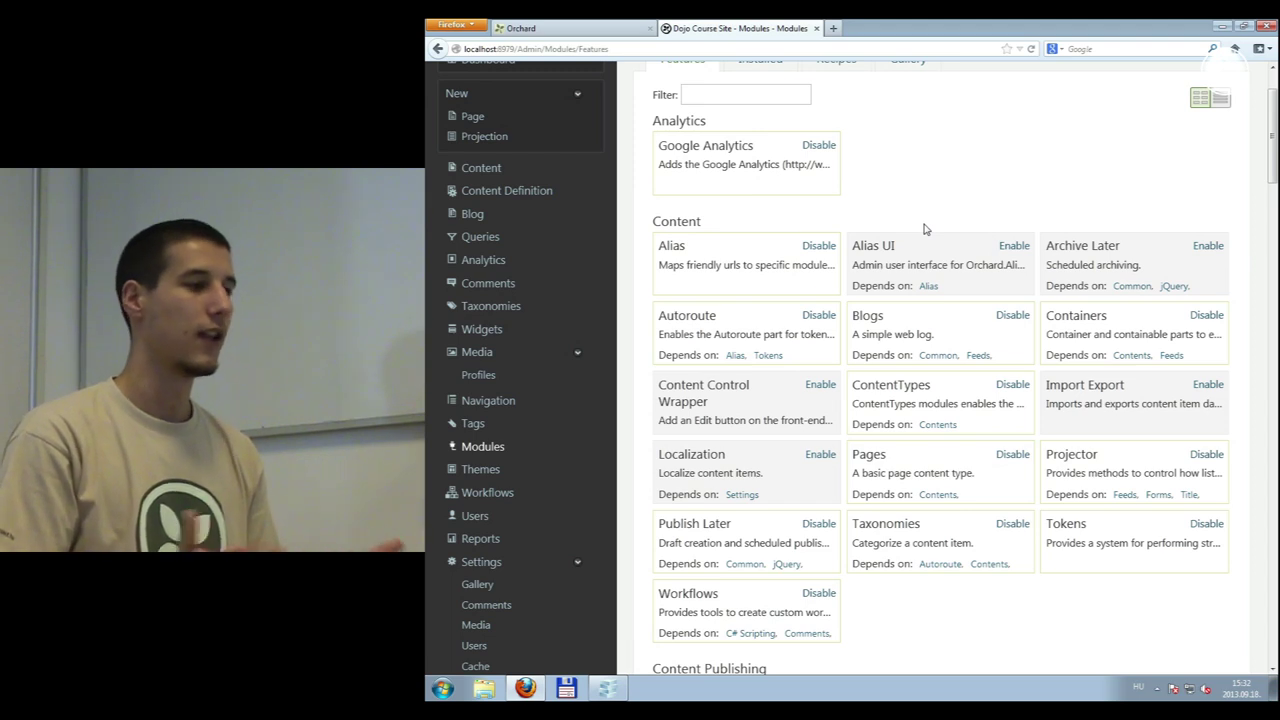
{"action": "left_click", "coordinate": [468, 526]}
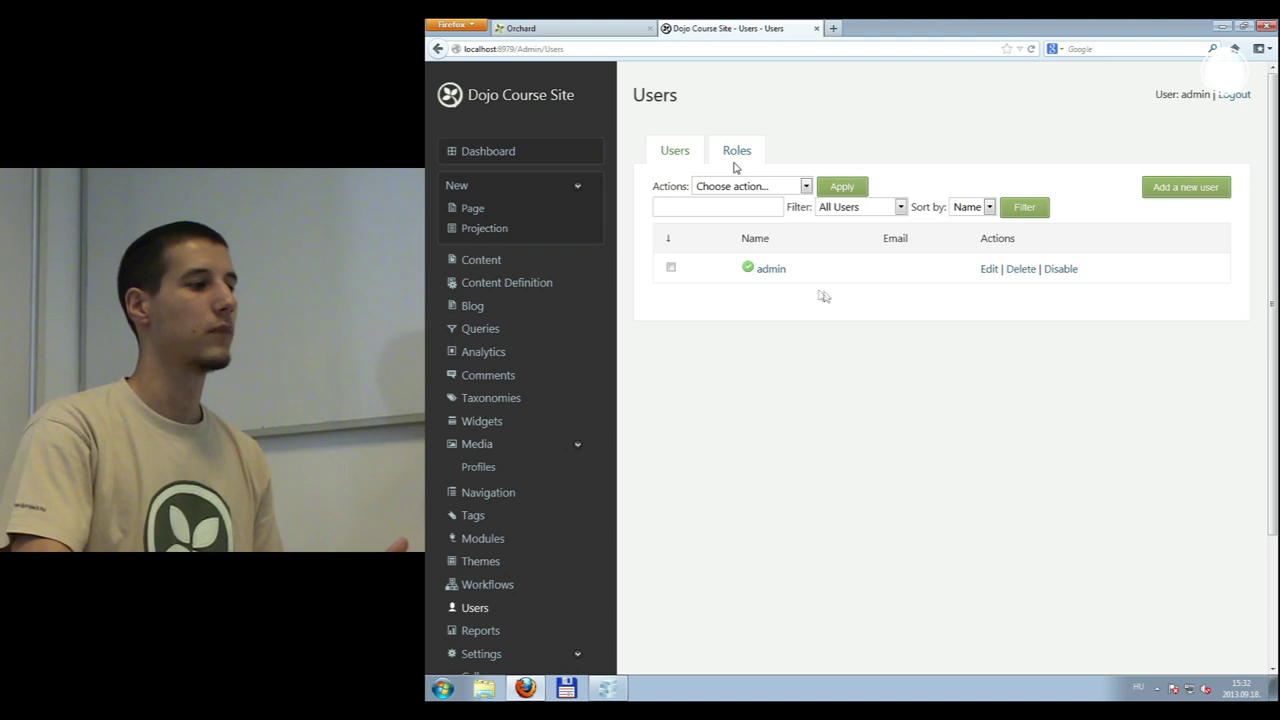
- Open the admin account, the only existing user, for editing
{"action": "left_click_drag", "start_coordinate": [800, 274], "coordinate": [757, 274]}
{"action": "left_click", "coordinate": [838, 436]}
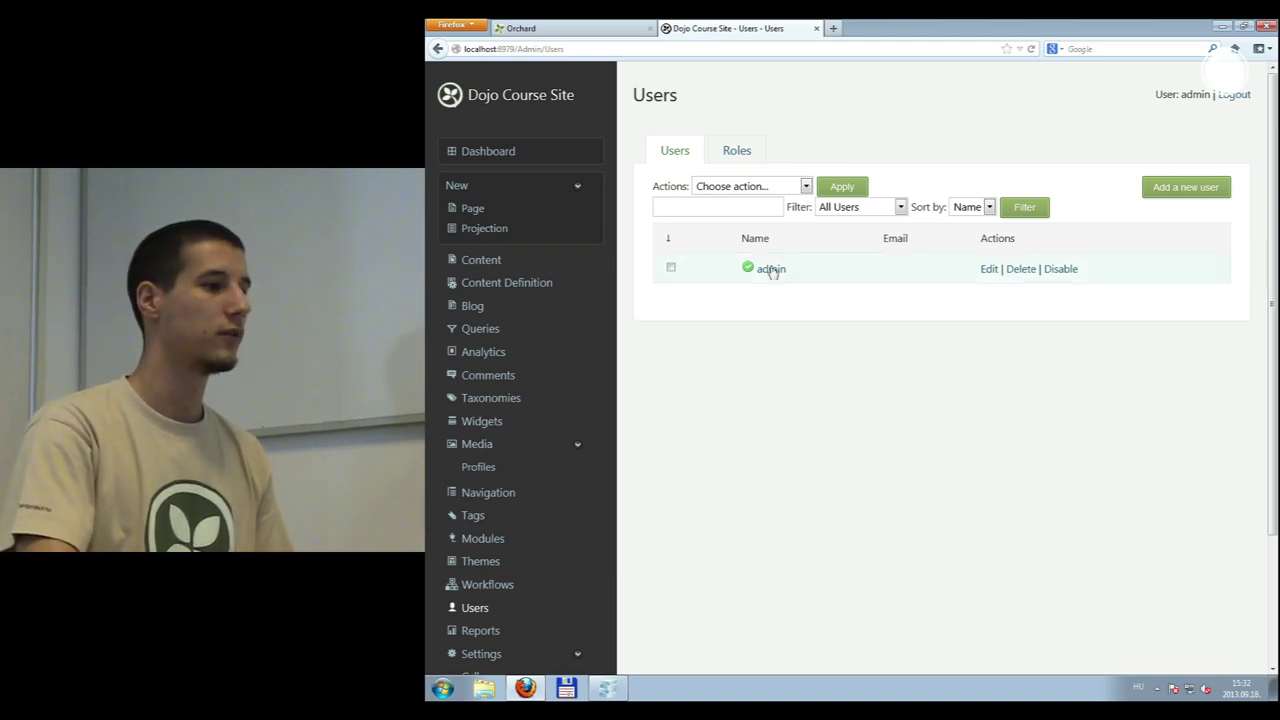
{"action": "left_click", "coordinate": [983, 271]}
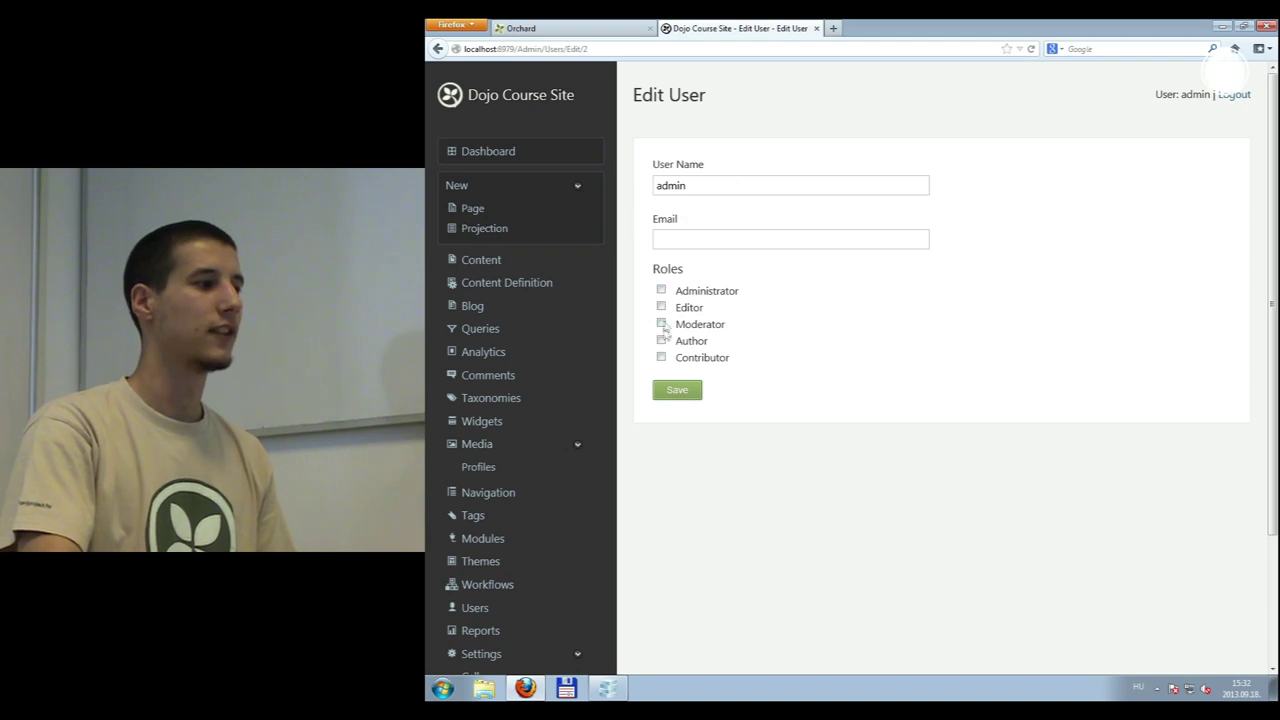
{"action": "scroll", "coordinate": [886, 477], "scroll_direction": "down", "scroll_amount": 2}
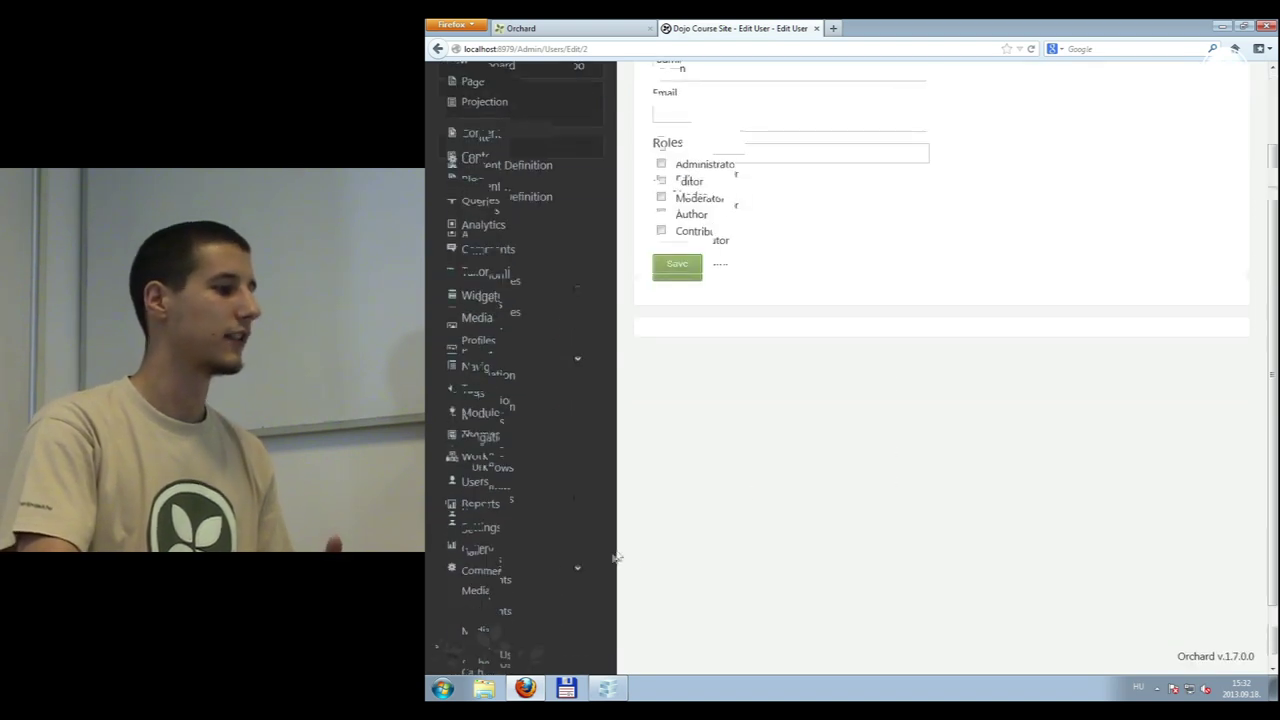
{"action": "middle_click", "coordinate": [491, 503]}
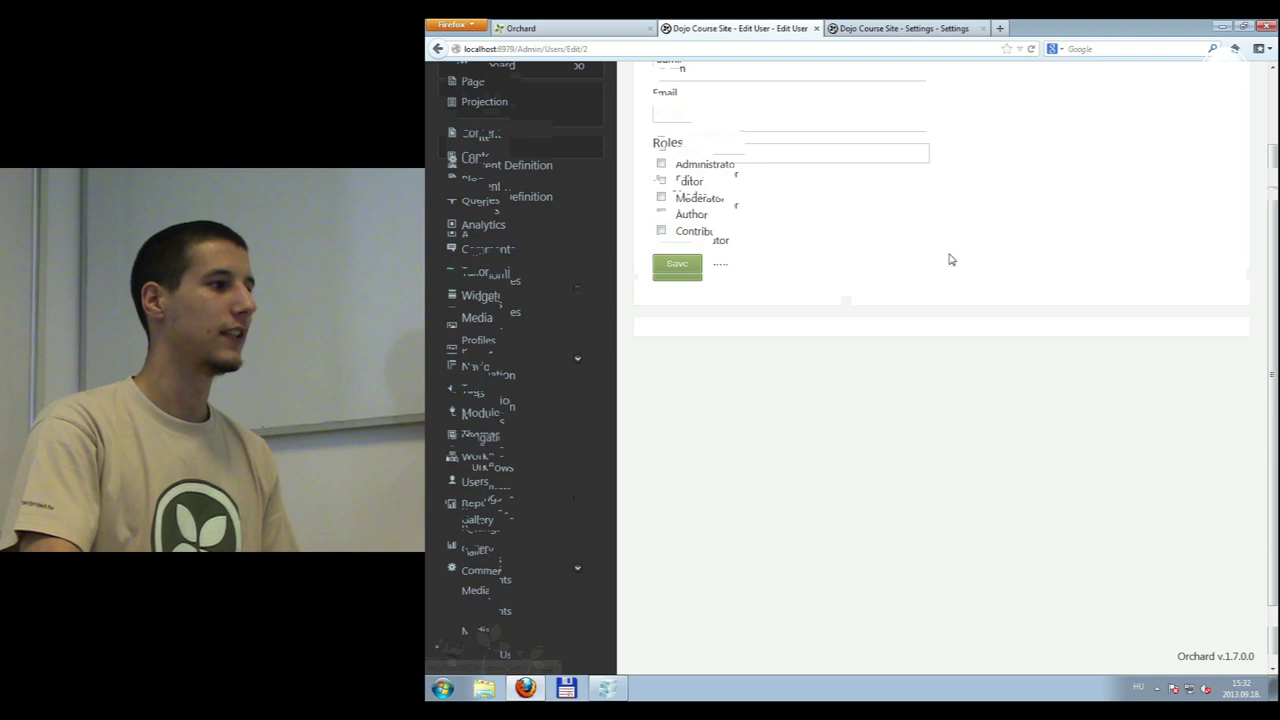
{"action": "scroll", "coordinate": [935, 381], "scroll_direction": "up", "scroll_amount": 2}
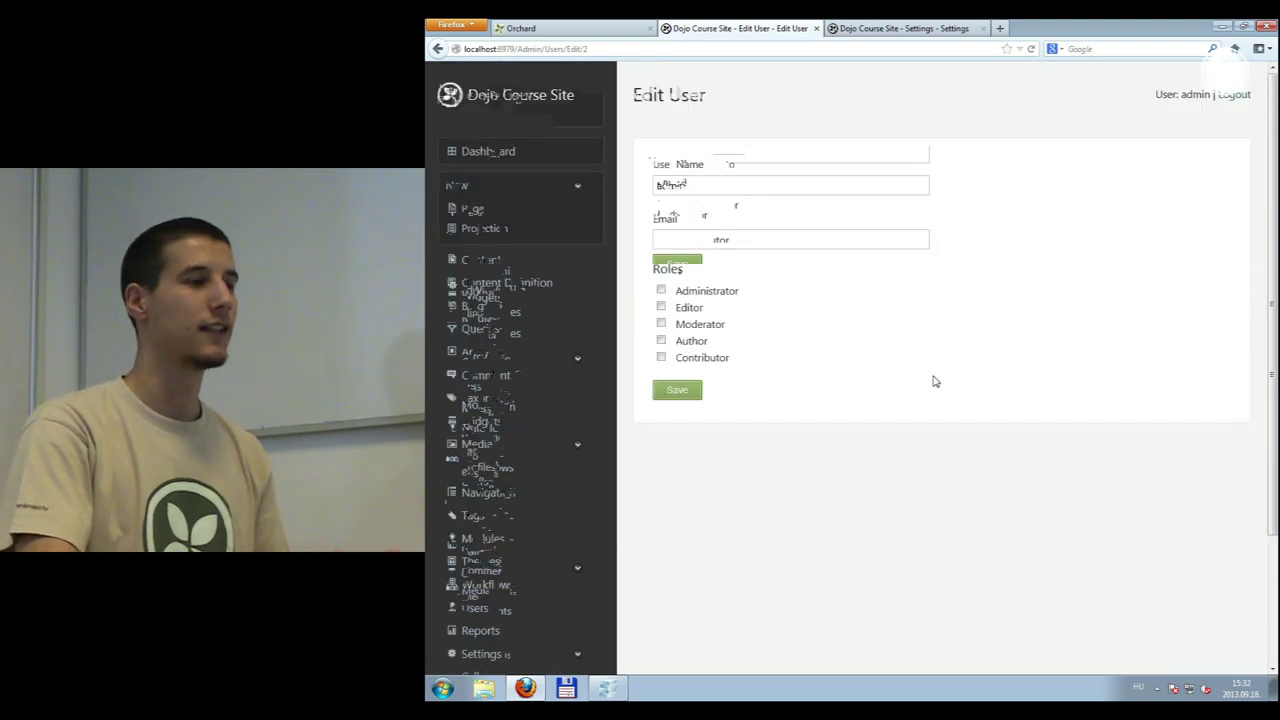
{"action": "left_click", "coordinate": [898, 28]}
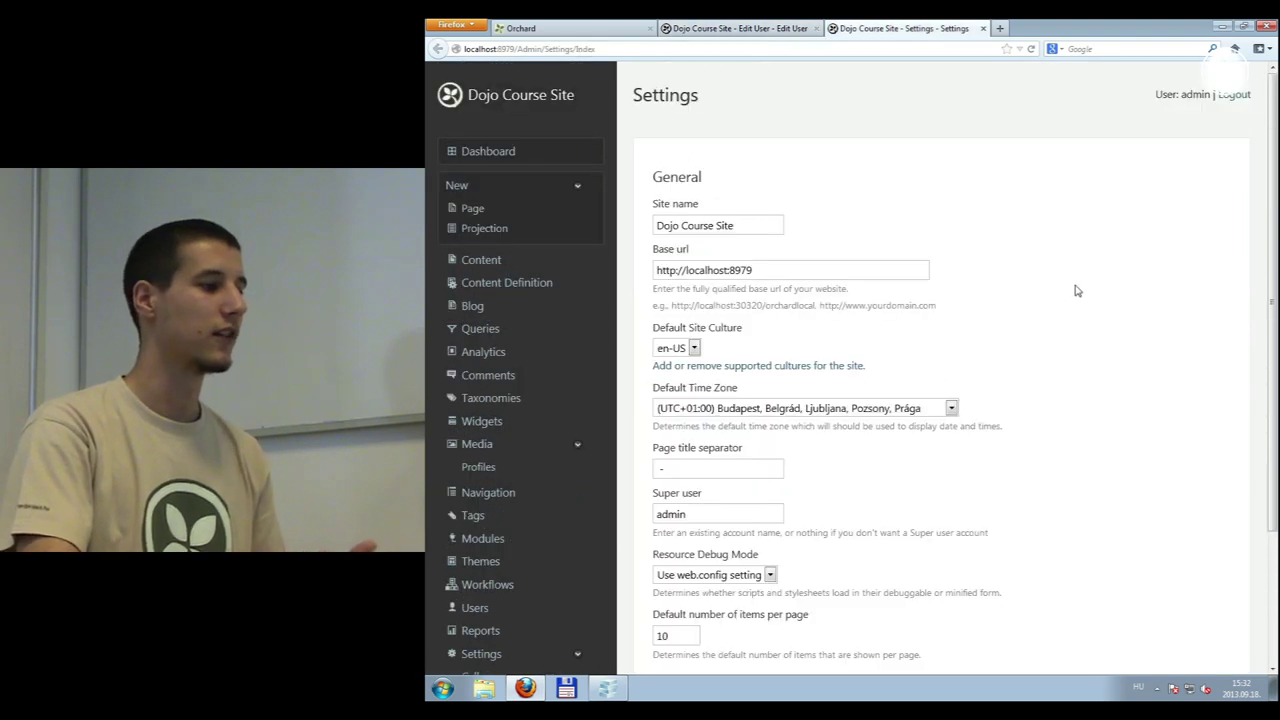
- Check the Super user field in Settings, then return to the admin's Edit User form
{"action": "scroll", "coordinate": [1077, 290], "scroll_direction": "down", "scroll_amount": 1}
{"action": "scroll", "coordinate": [1077, 290], "scroll_direction": "down", "scroll_amount": 2}
{"action": "left_click_drag", "start_coordinate": [699, 422], "coordinate": [655, 423]}
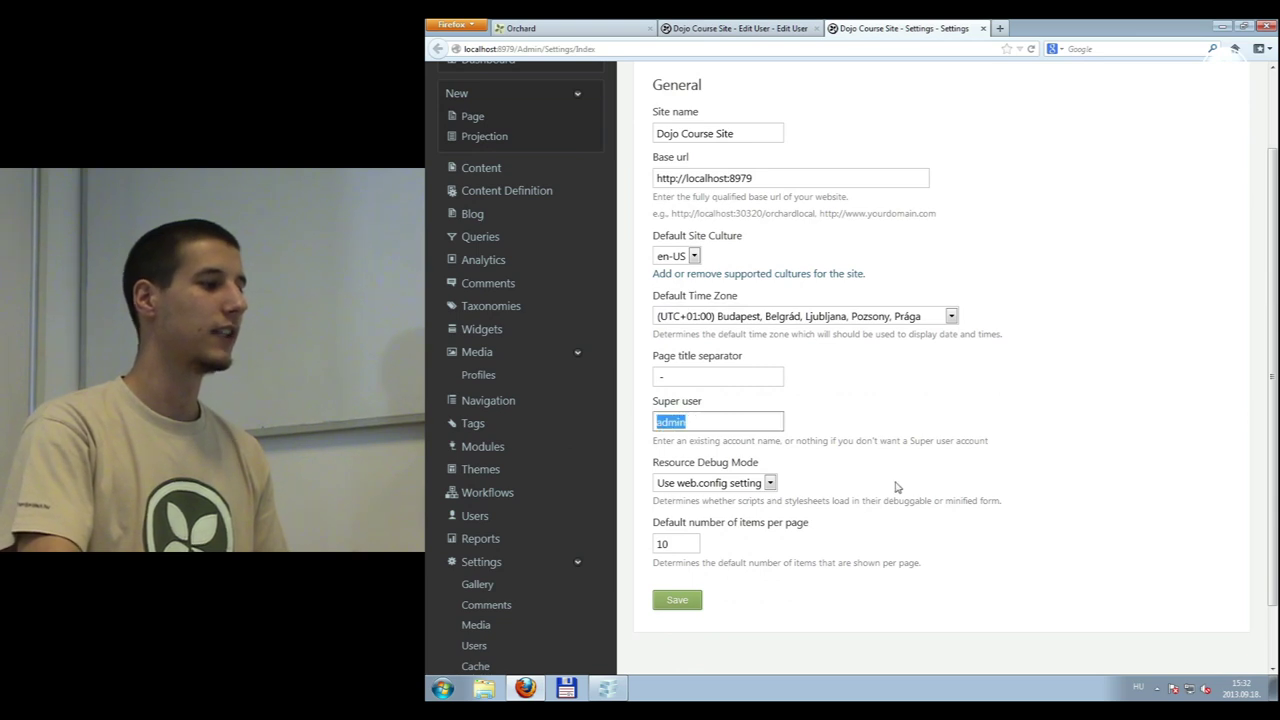
{"action": "left_click", "coordinate": [817, 430]}
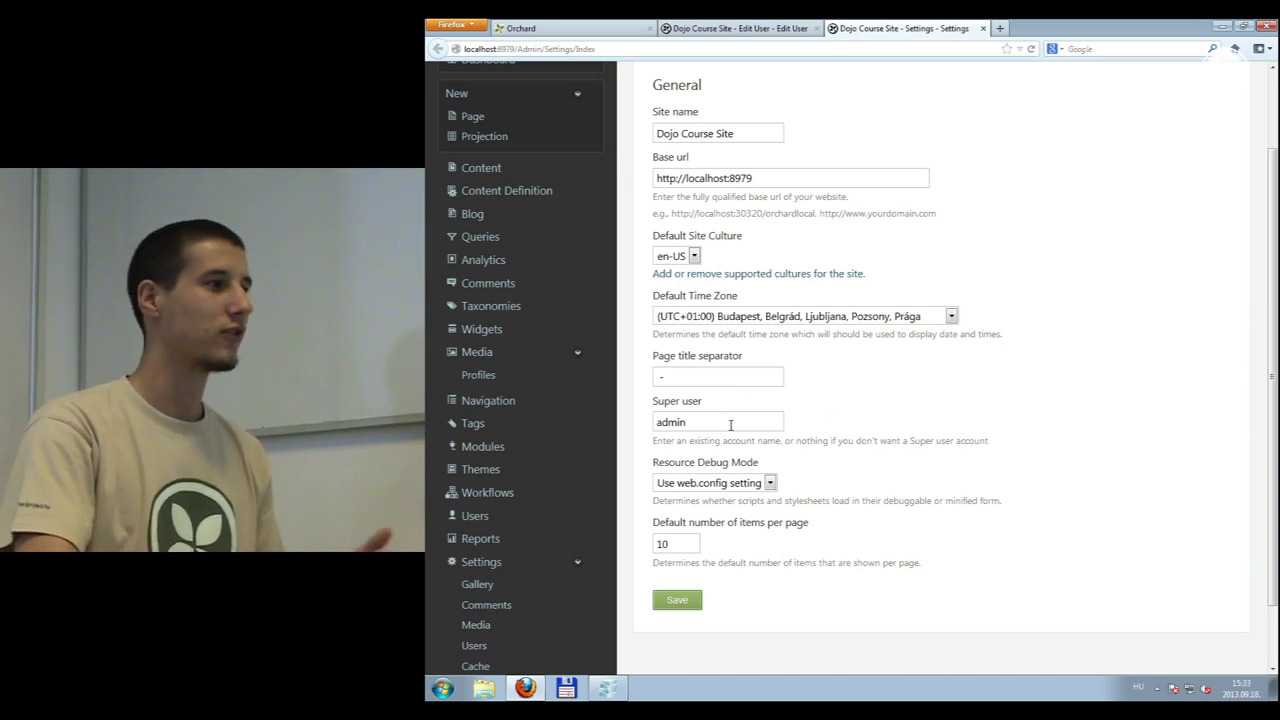
{"action": "left_click", "coordinate": [740, 28]}
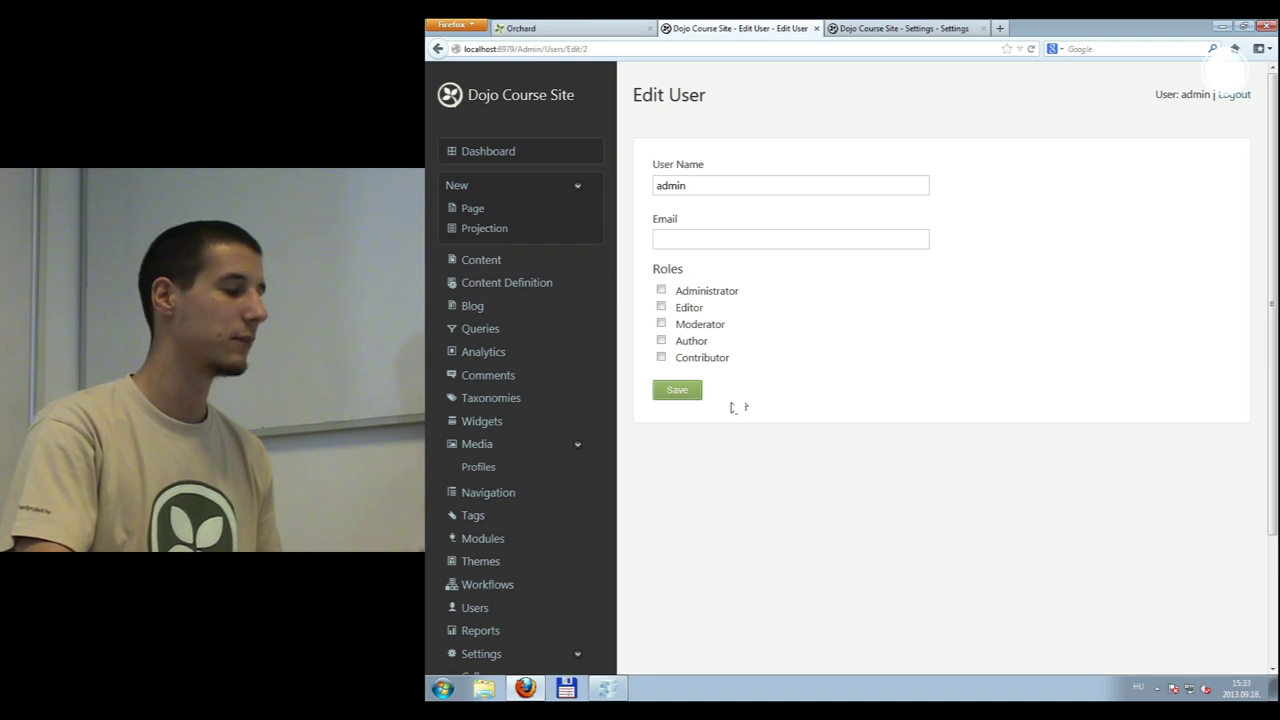
- Go back to the Users list and start adding a new user
{"action": "scroll", "coordinate": [731, 407], "scroll_direction": "down", "scroll_amount": 2}
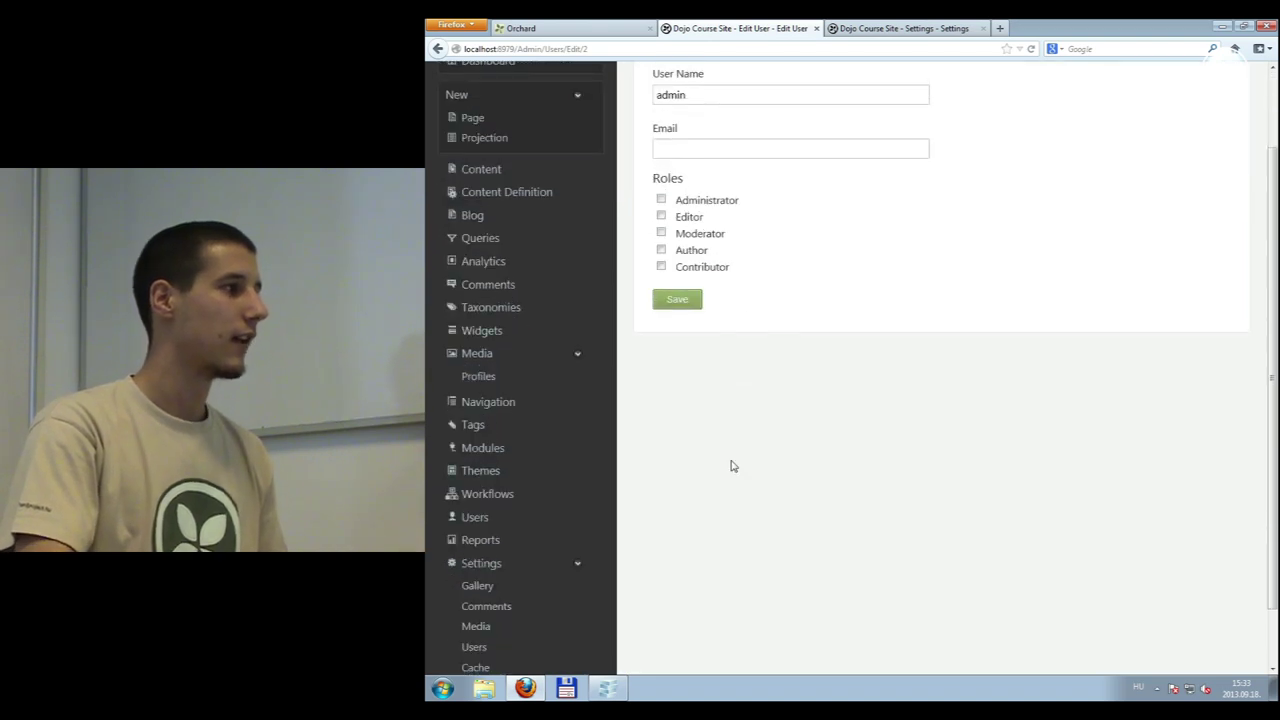
{"action": "scroll", "coordinate": [731, 466], "scroll_direction": "up", "scroll_amount": 2}
{"action": "key", "text": "alt+Left"}
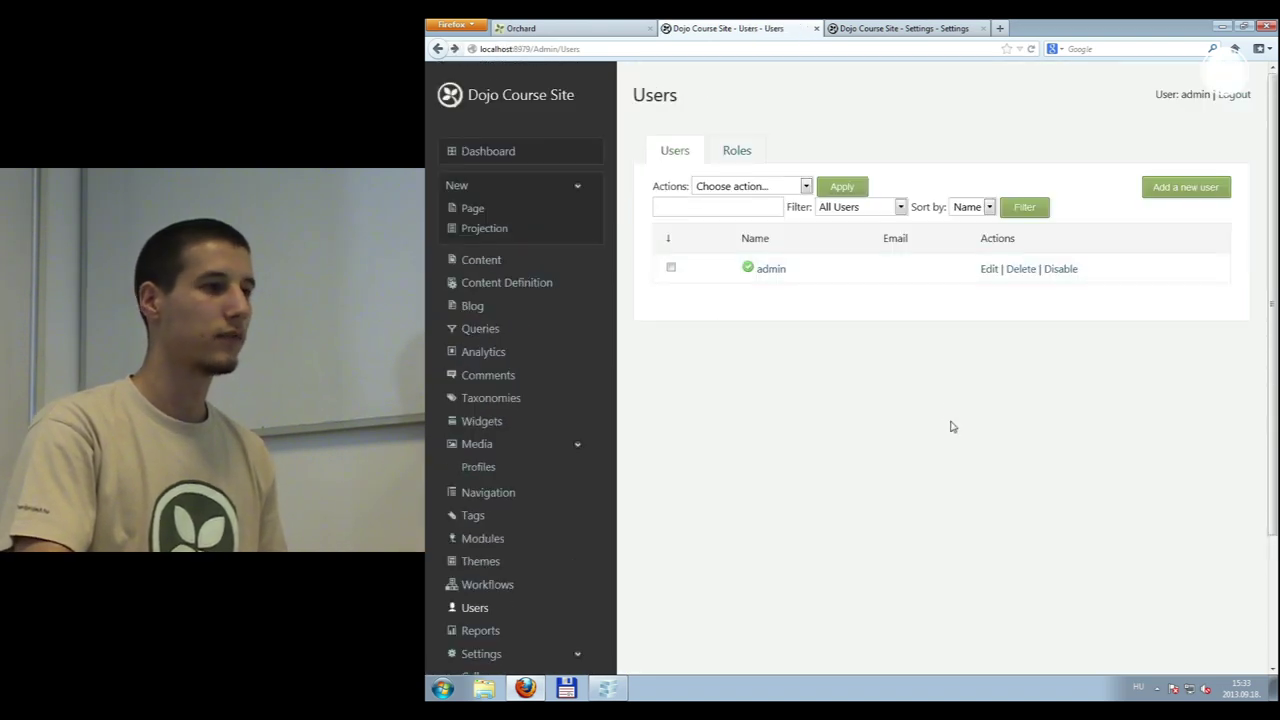
{"action": "left_click", "coordinate": [1207, 192]}
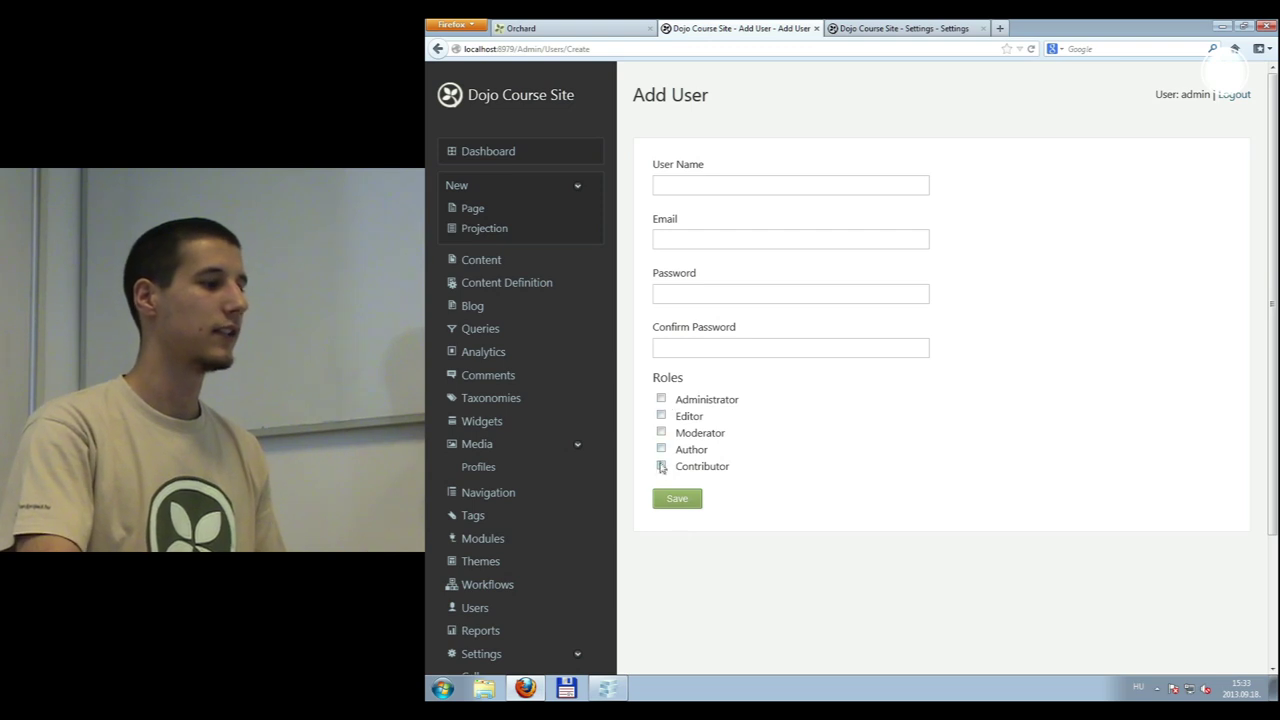
- Filter the Modules features for 'users', then clear the filter to see the full list
{"action": "scroll", "coordinate": [954, 451], "scroll_direction": "down", "scroll_amount": 3}
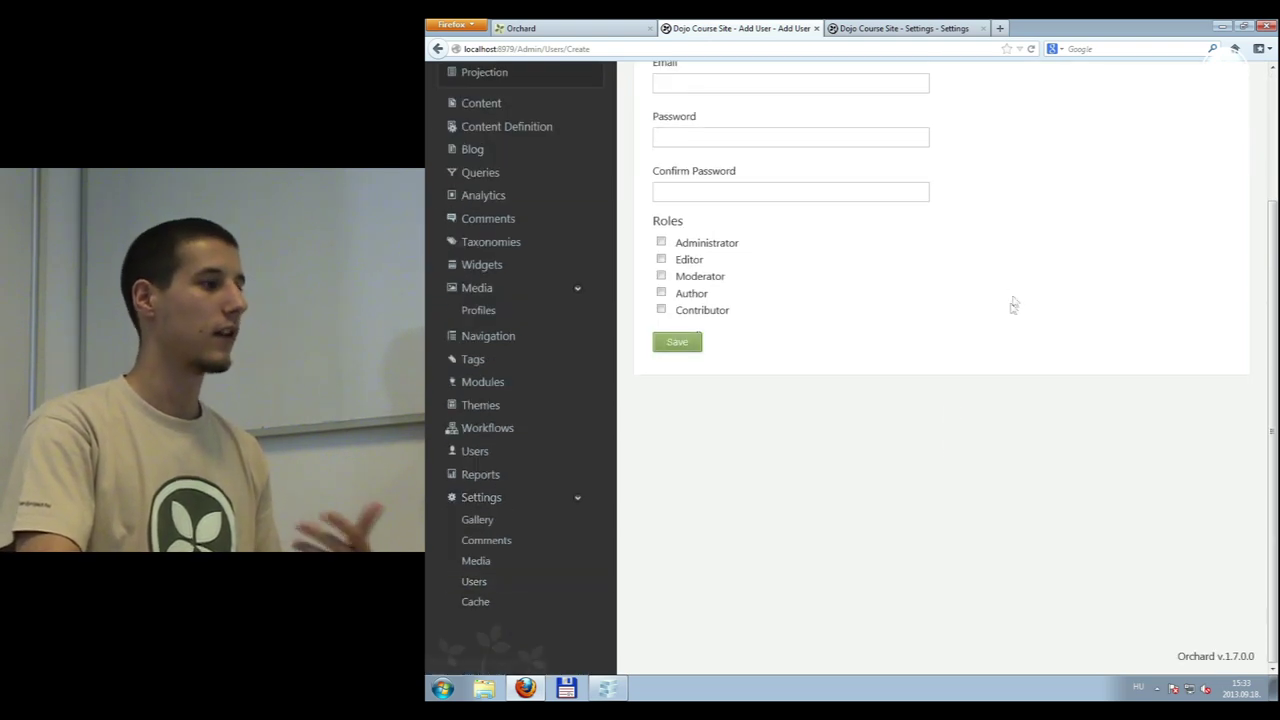
{"action": "left_click", "coordinate": [484, 382]}
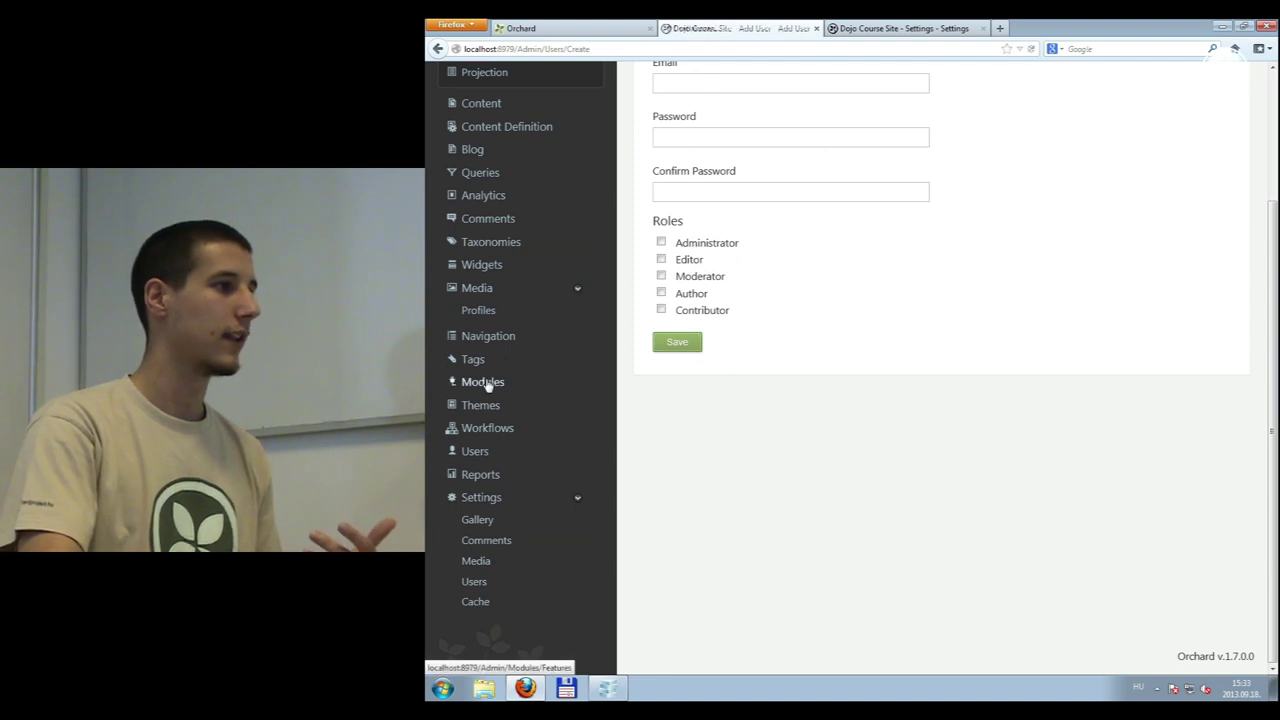
{"action": "type", "text": "u"}
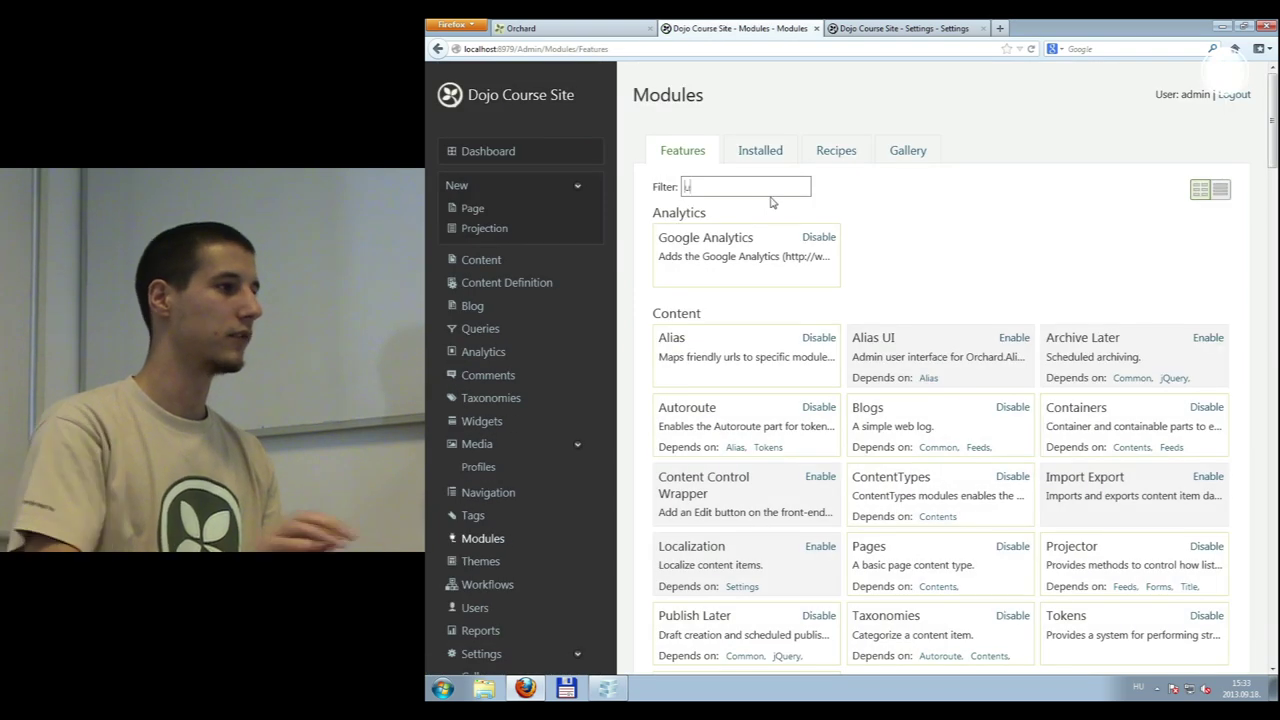
{"action": "type", "text": "sers"}
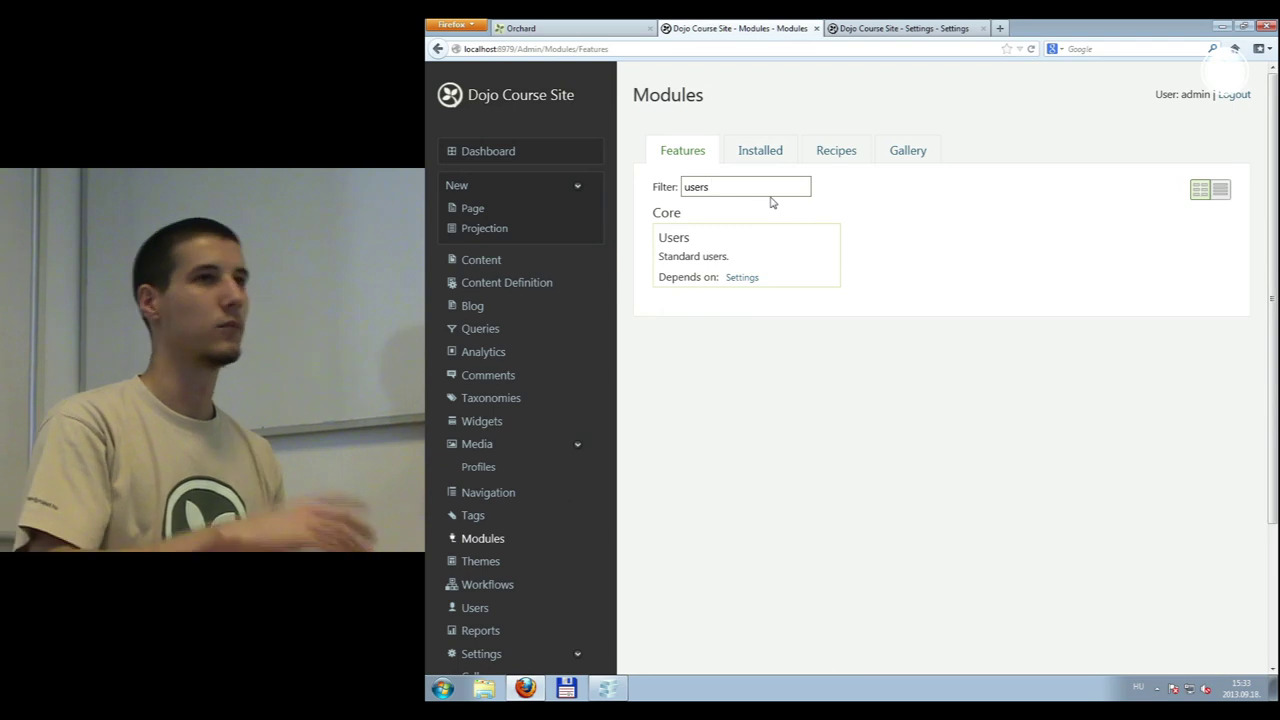
{"action": "key", "text": "BackSpace"}
{"action": "key", "text": "BackSpace"}
{"action": "key", "text": "BackSpace"}
{"action": "key", "text": "BackSpace"}
{"action": "key", "text": "BackSpace"}
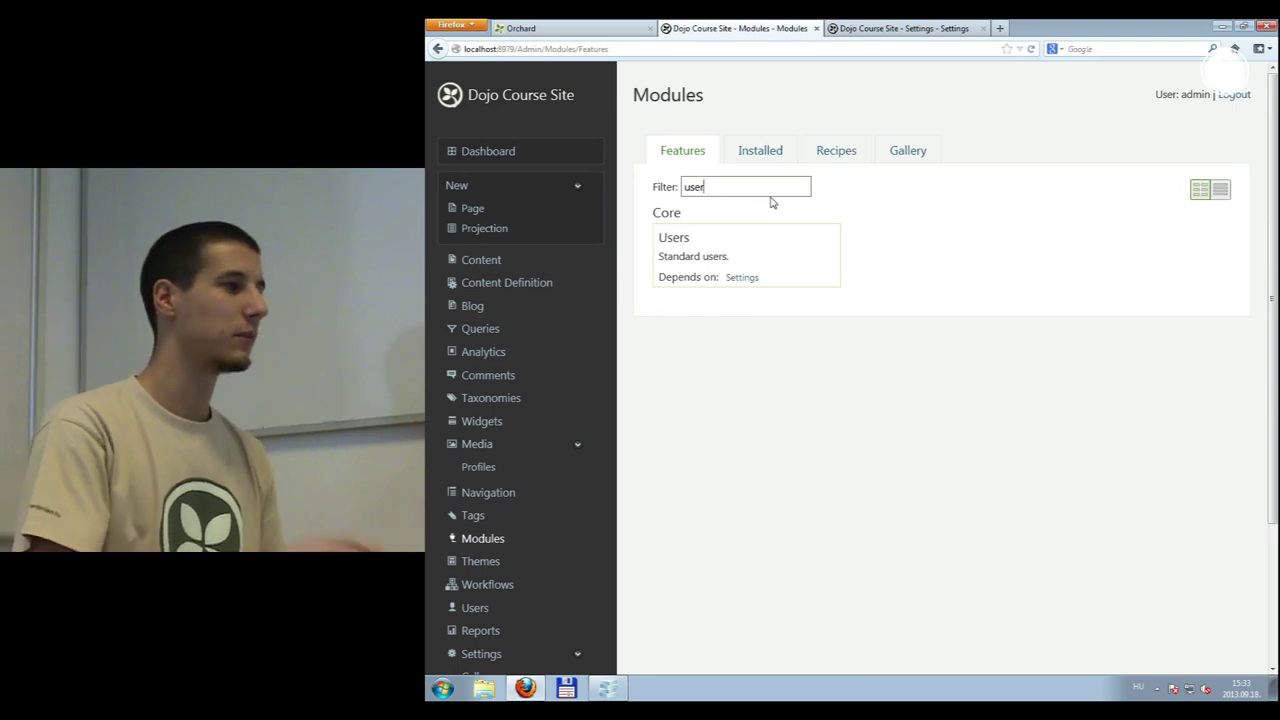
{"action": "scroll", "coordinate": [758, 392], "scroll_direction": "down", "scroll_amount": 1}
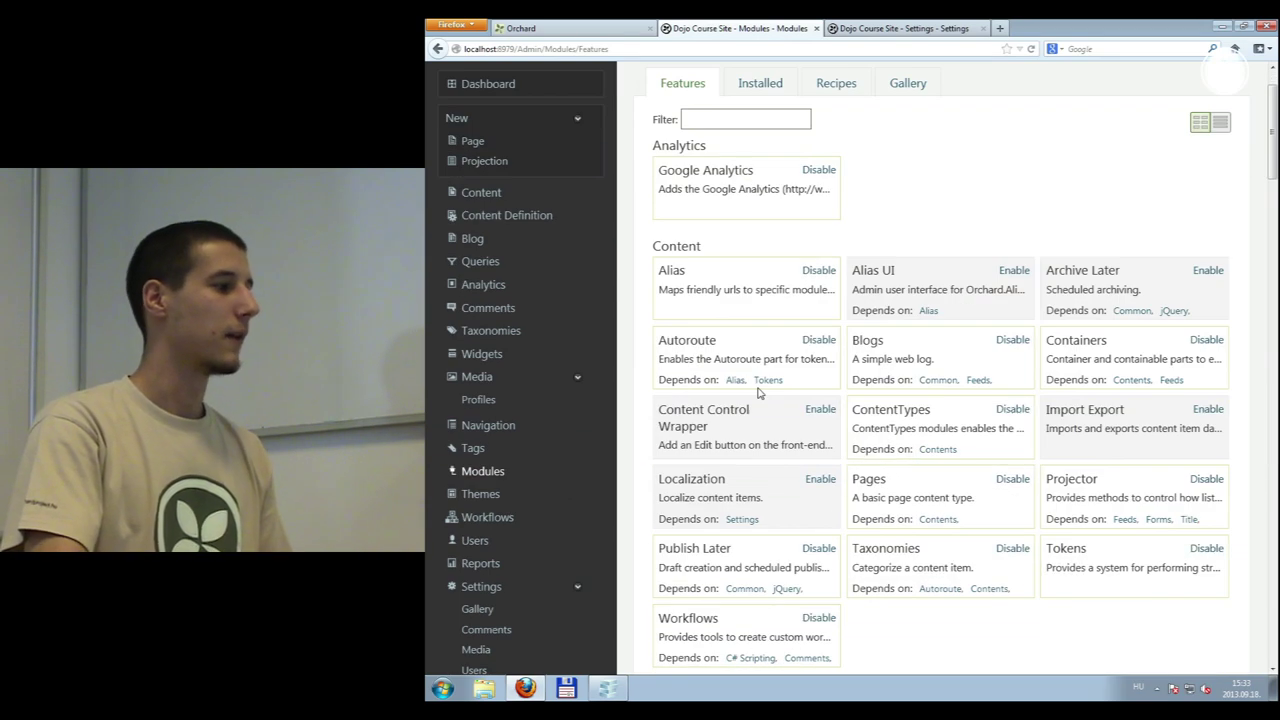
{"action": "scroll", "coordinate": [758, 392], "scroll_direction": "down", "scroll_amount": 4}
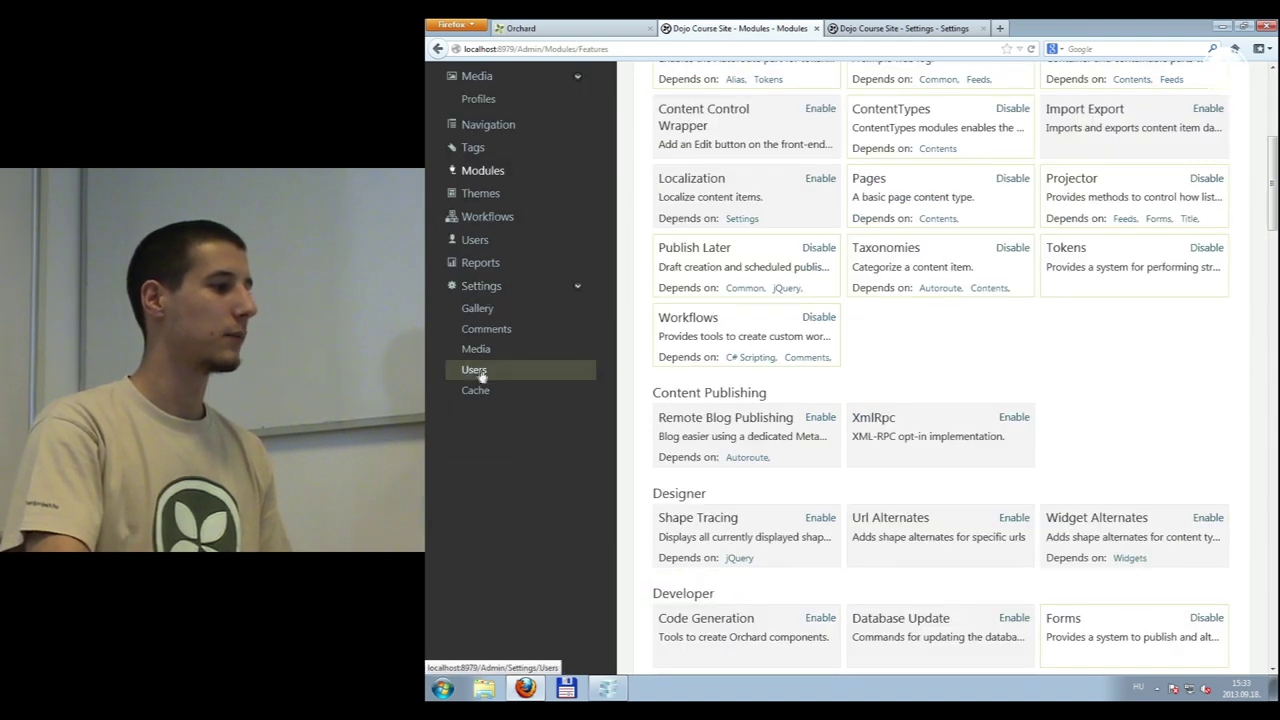
- Turn on 'Users can create new accounts on the site' in the user settings and save
{"action": "left_click", "coordinate": [474, 370]}
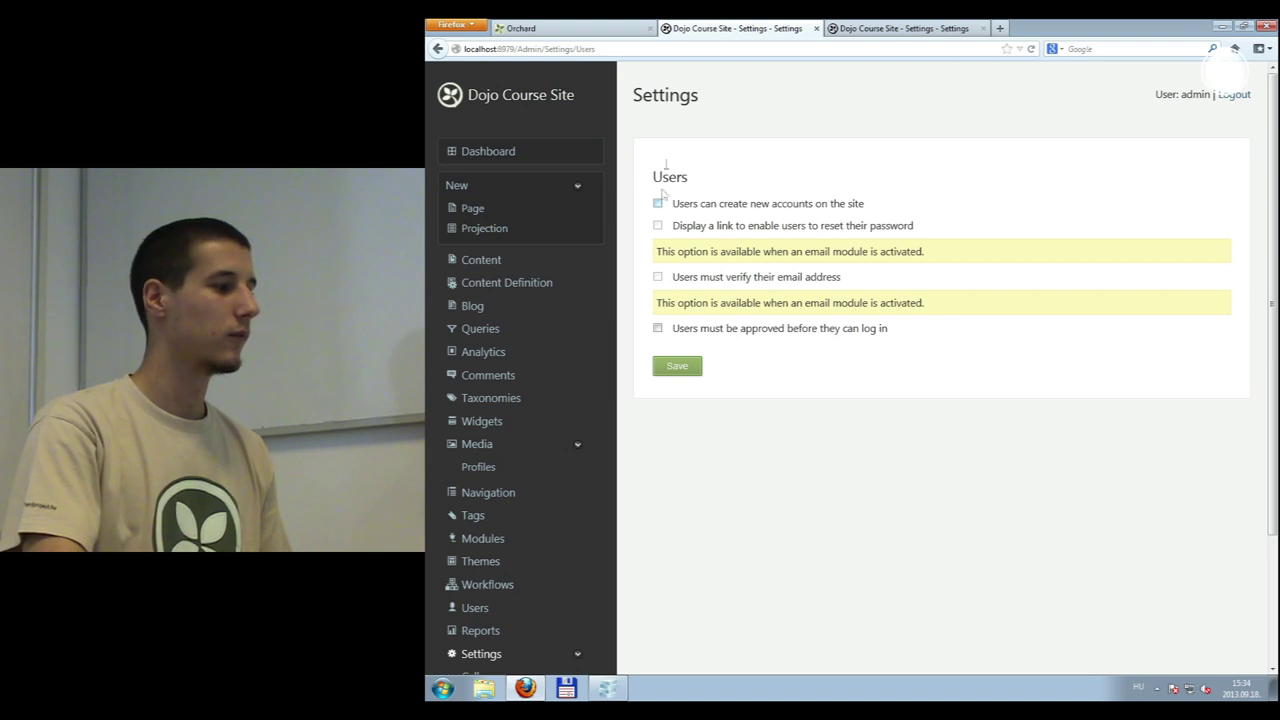
{"action": "scroll", "coordinate": [694, 500], "scroll_direction": "down", "scroll_amount": 3}
{"action": "scroll", "coordinate": [920, 354], "scroll_direction": "up", "scroll_amount": 3}
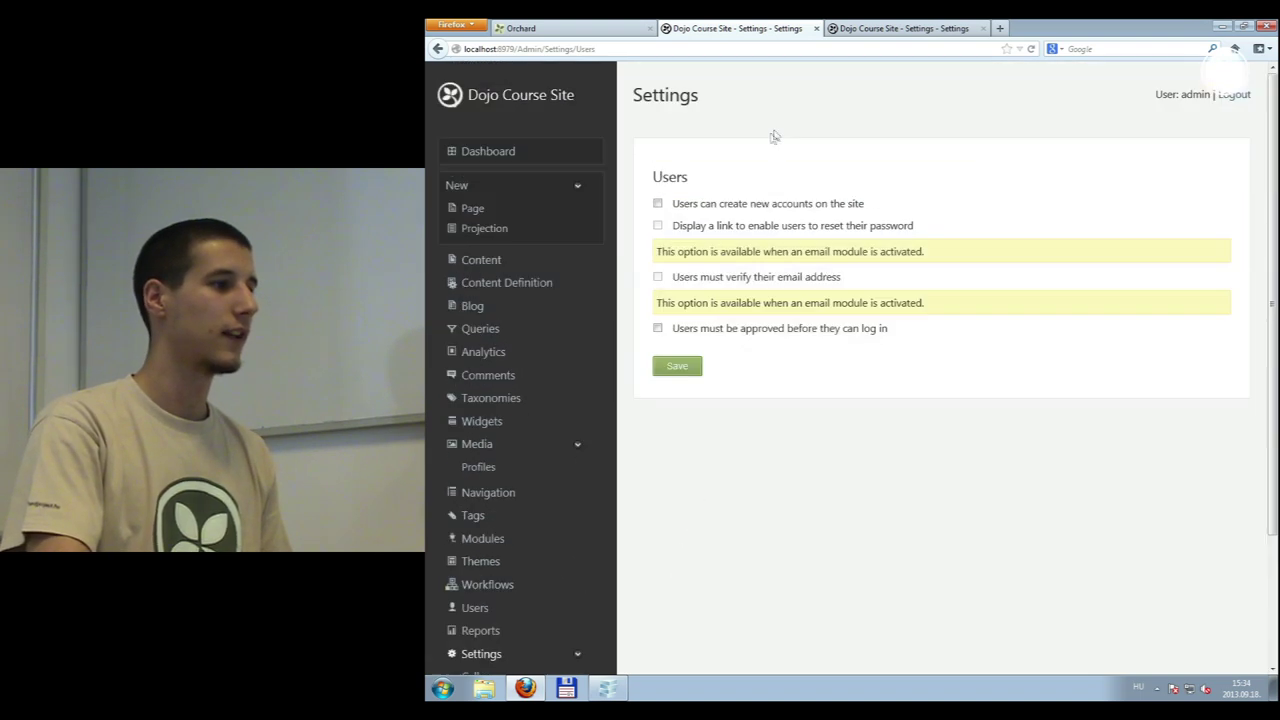
{"action": "left_click_drag", "start_coordinate": [878, 211], "coordinate": [675, 203]}
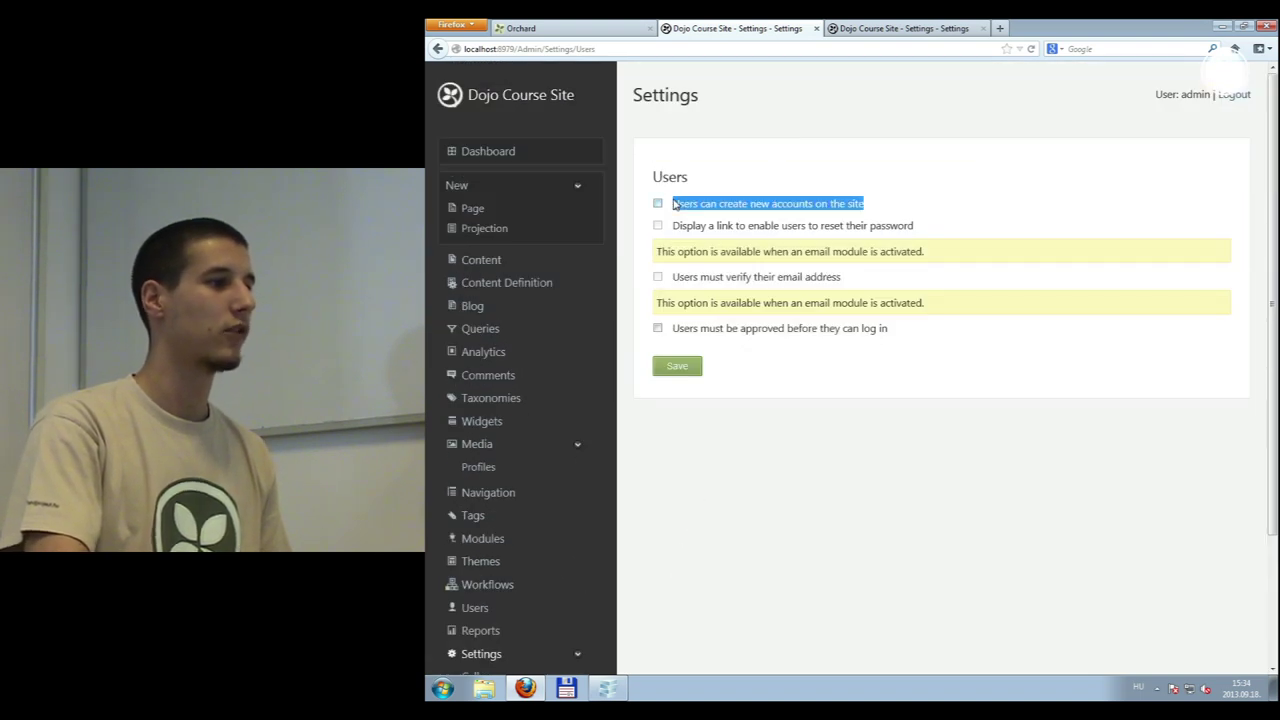
{"action": "left_click", "coordinate": [928, 427]}
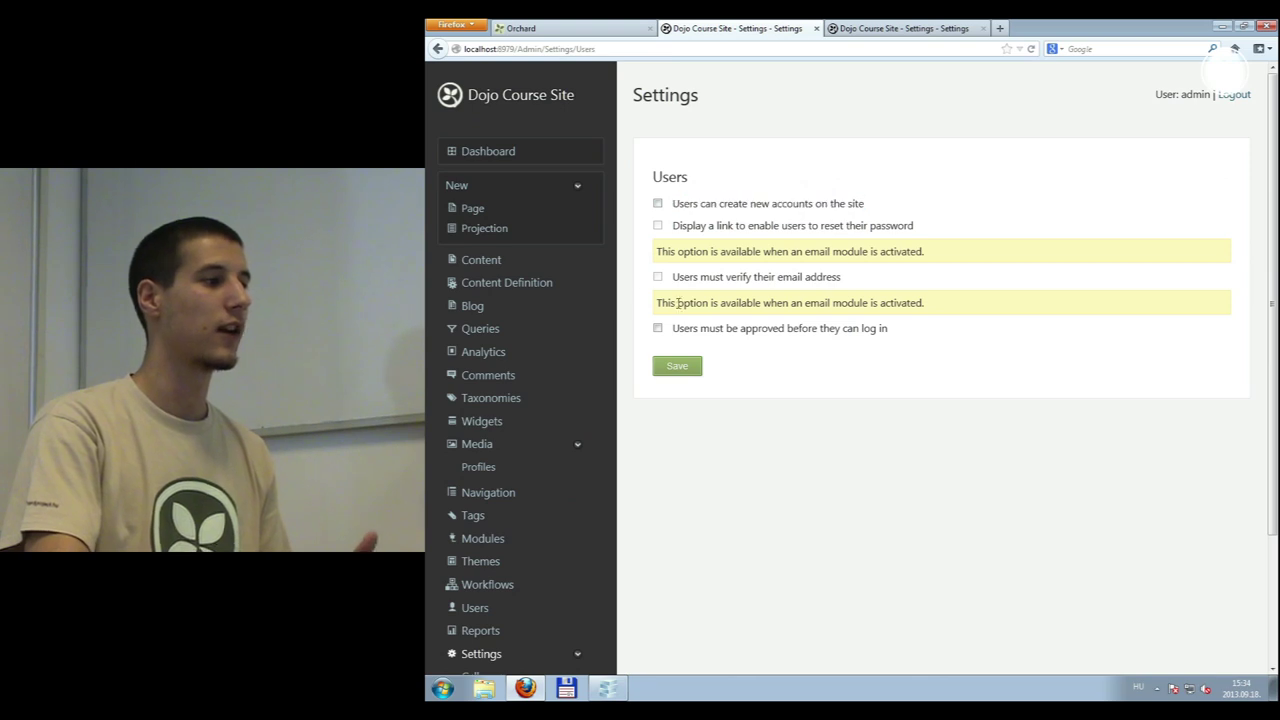
{"action": "left_click", "coordinate": [657, 203]}
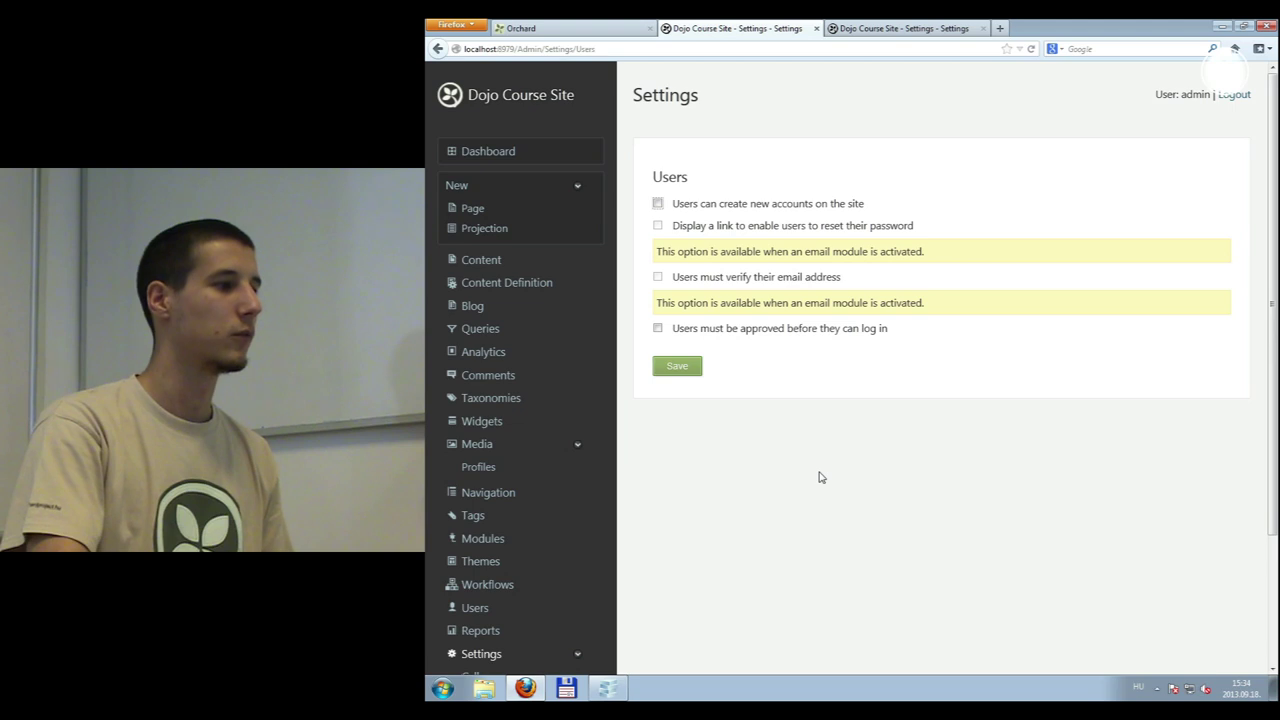
{"action": "scroll", "coordinate": [711, 506], "scroll_direction": "down", "scroll_amount": 3}
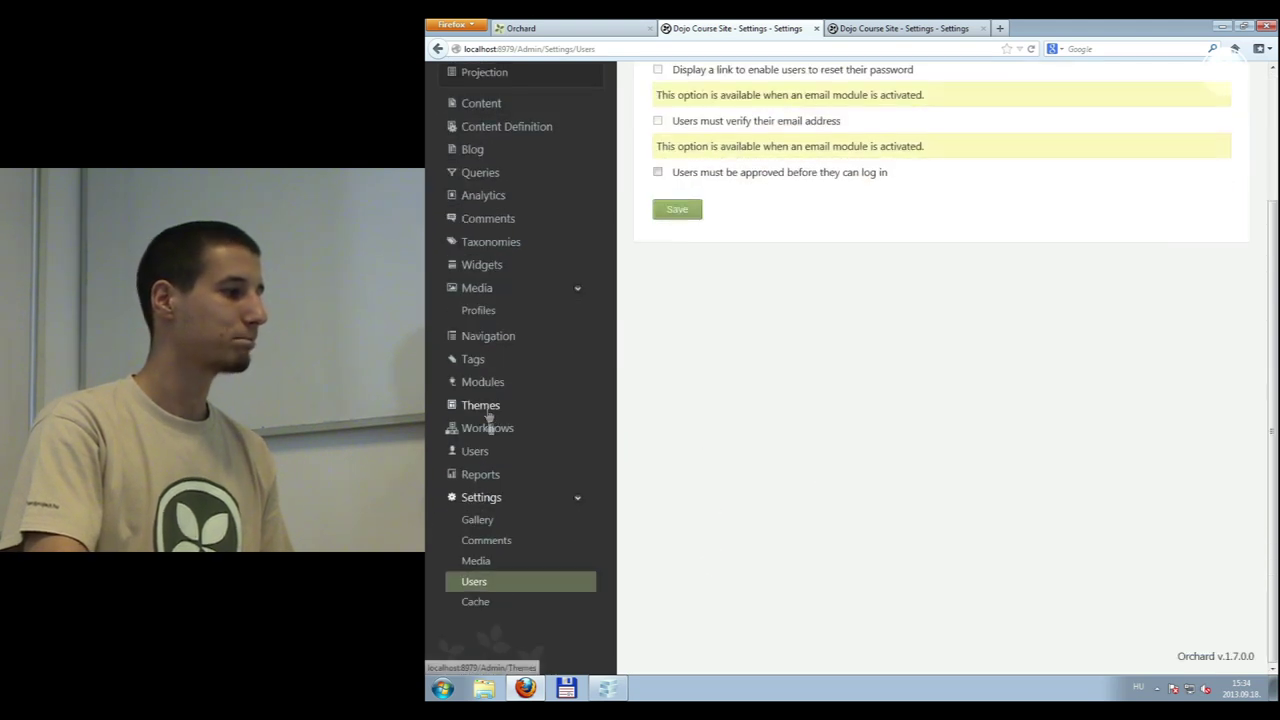
{"action": "left_click", "coordinate": [486, 458]}
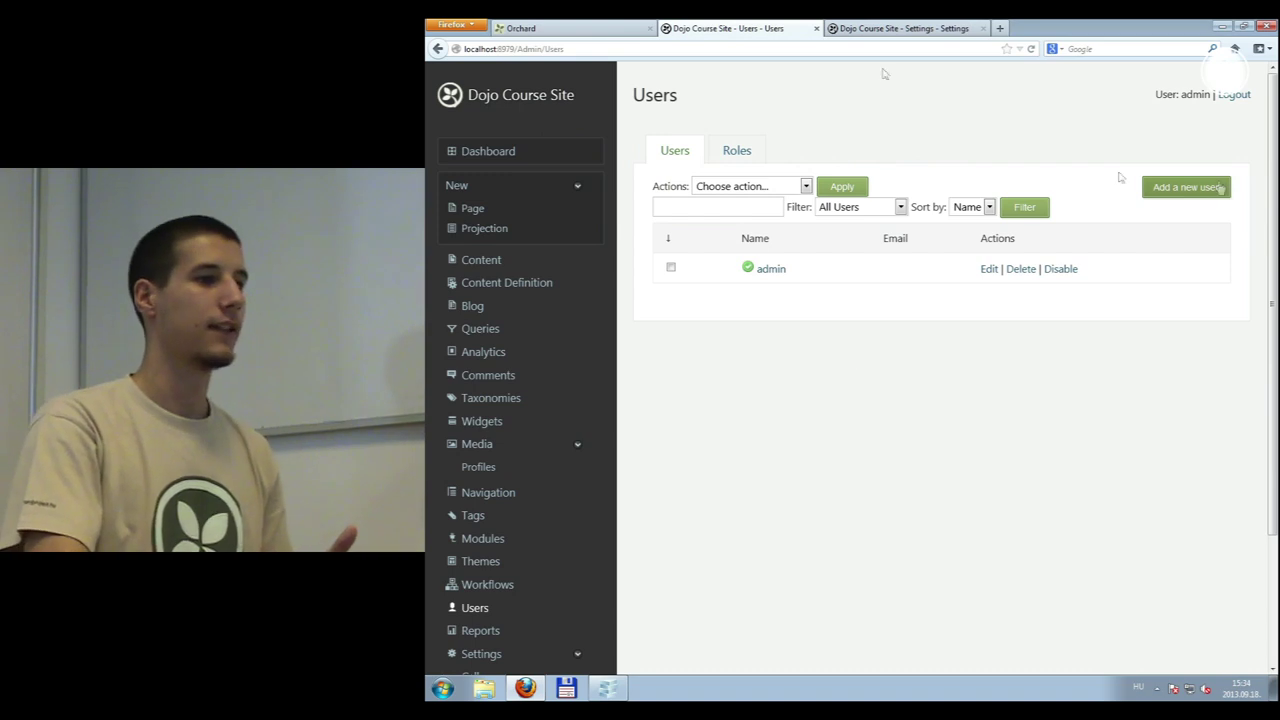
{"action": "scroll", "coordinate": [486, 550], "scroll_direction": "down", "scroll_amount": 3}
{"action": "left_click", "coordinate": [482, 589]}
{"action": "left_click", "coordinate": [657, 203]}
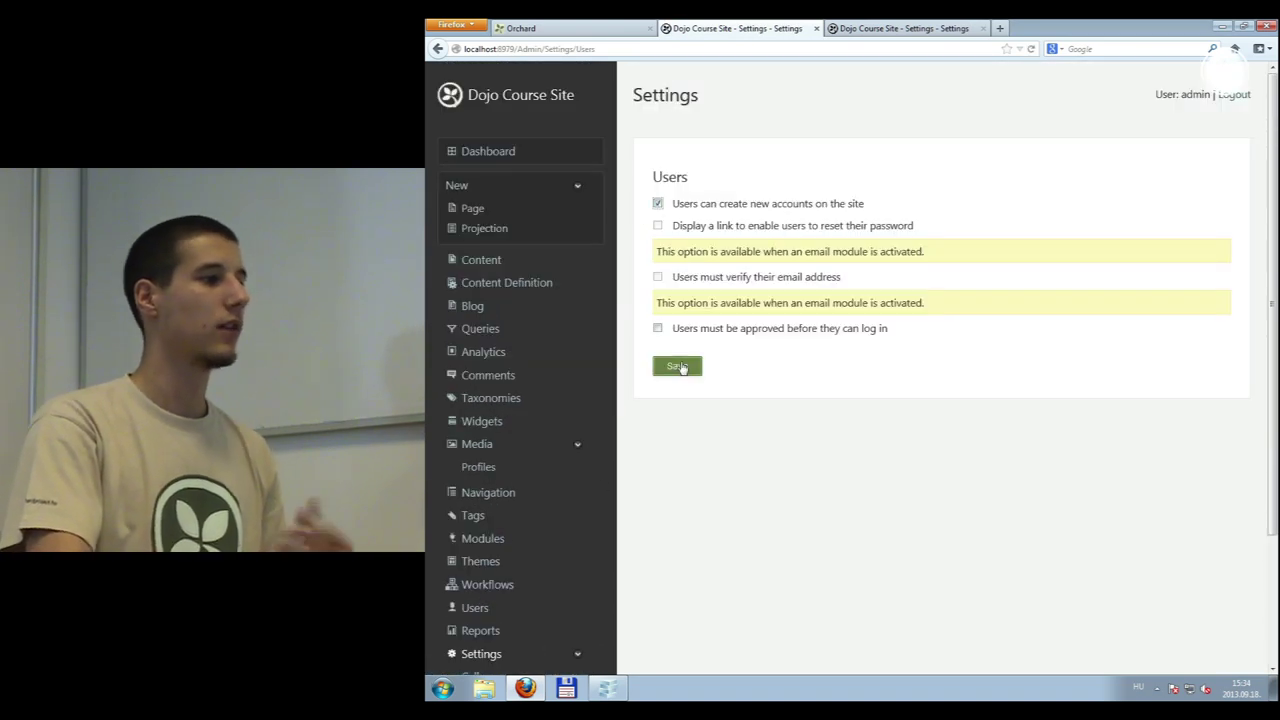
{"action": "left_click", "coordinate": [680, 367]}
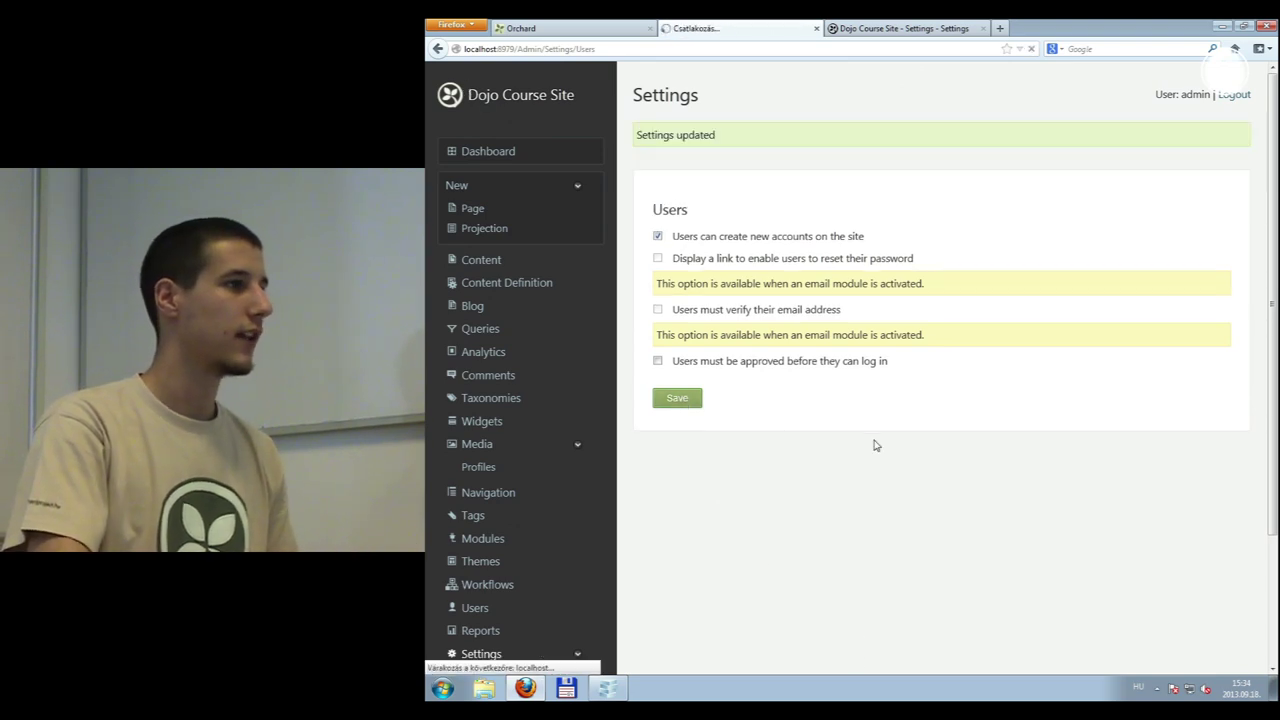
{"action": "key", "text": "ctrl+Page_Up"}
- Sign out of the admin account and open the new account registration form
{"action": "middle_click", "coordinate": [893, 30]}
{"action": "left_click", "coordinate": [835, 390]}
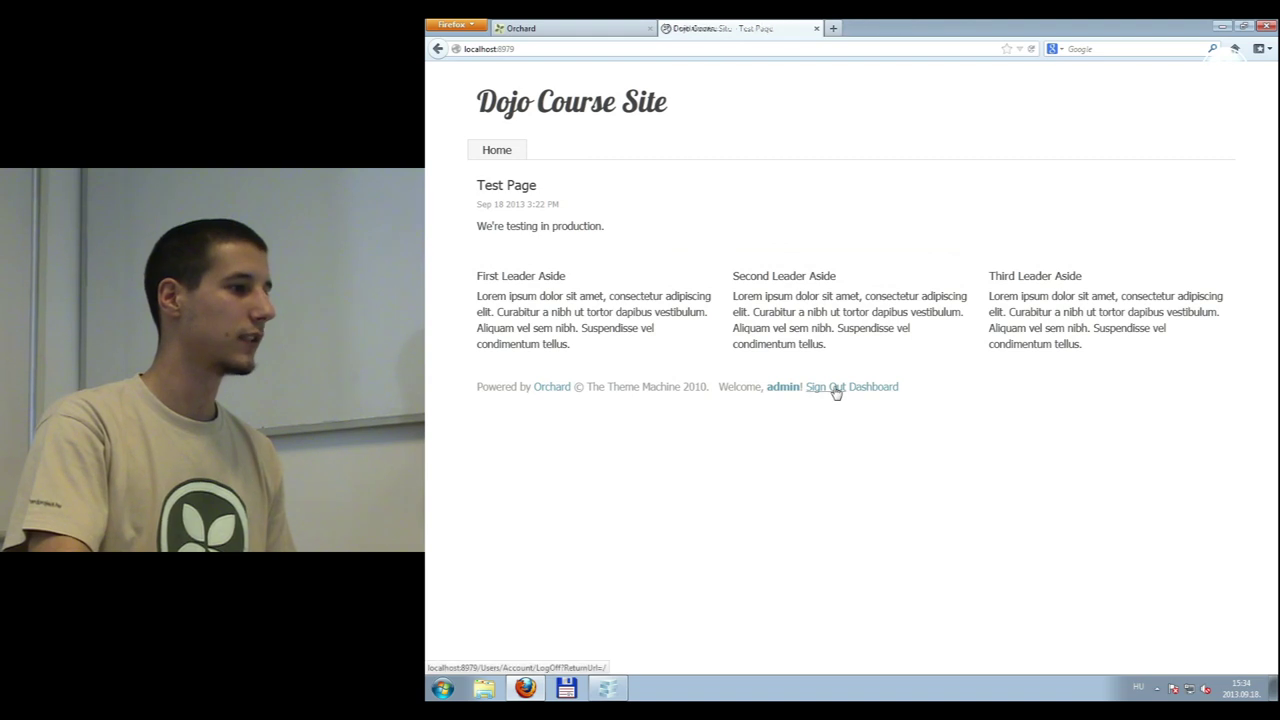
{"action": "left_click", "coordinate": [734, 387]}
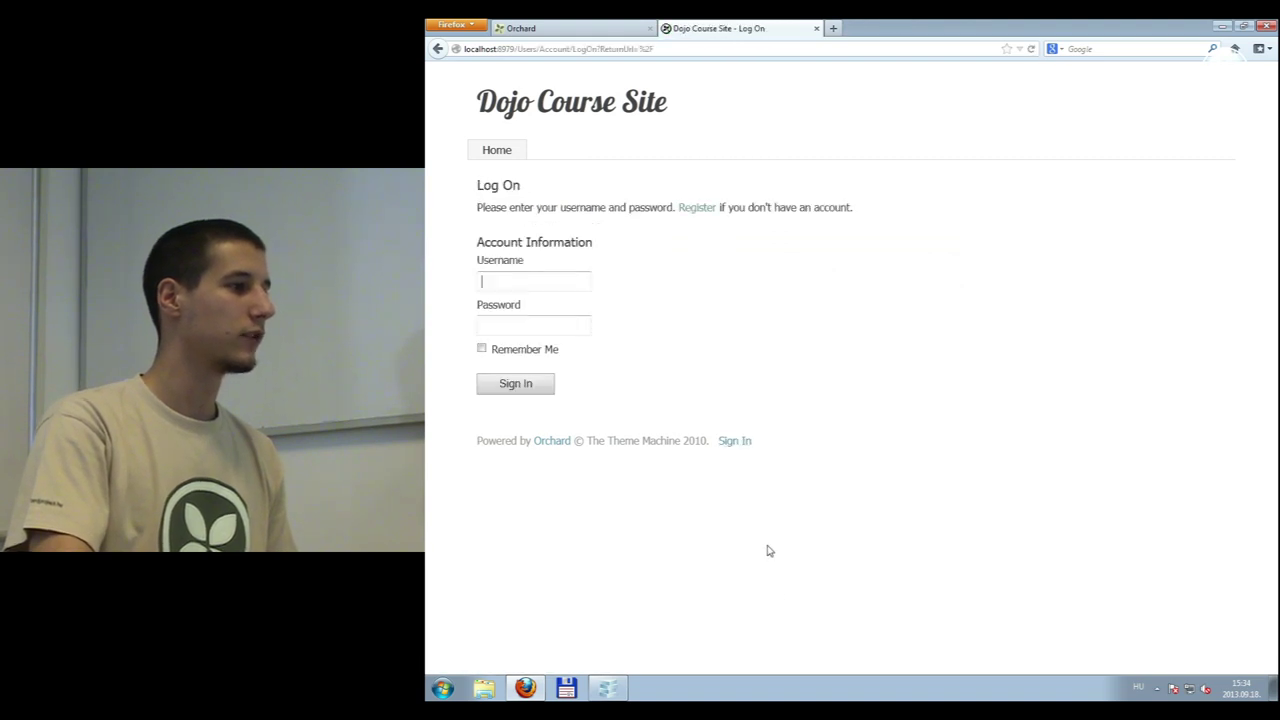
{"action": "left_click_drag", "start_coordinate": [867, 211], "coordinate": [683, 221]}
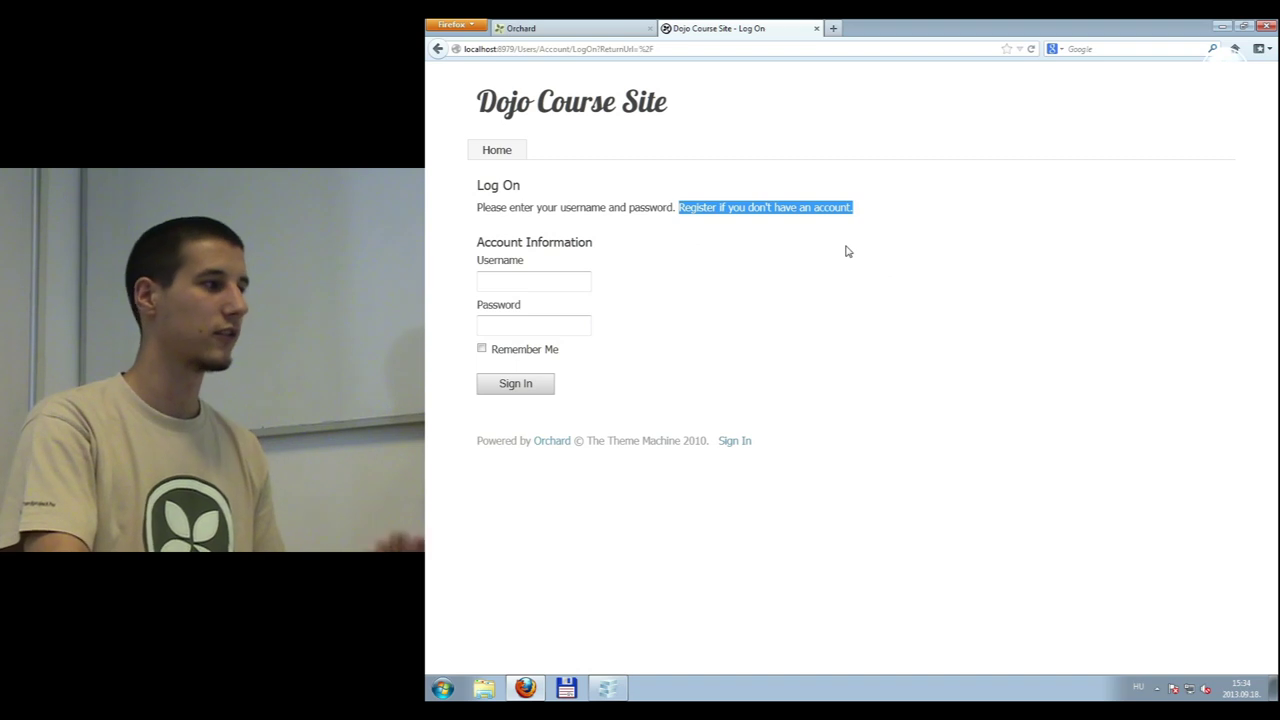
{"action": "left_click", "coordinate": [697, 221]}
{"action": "left_click", "coordinate": [697, 209]}
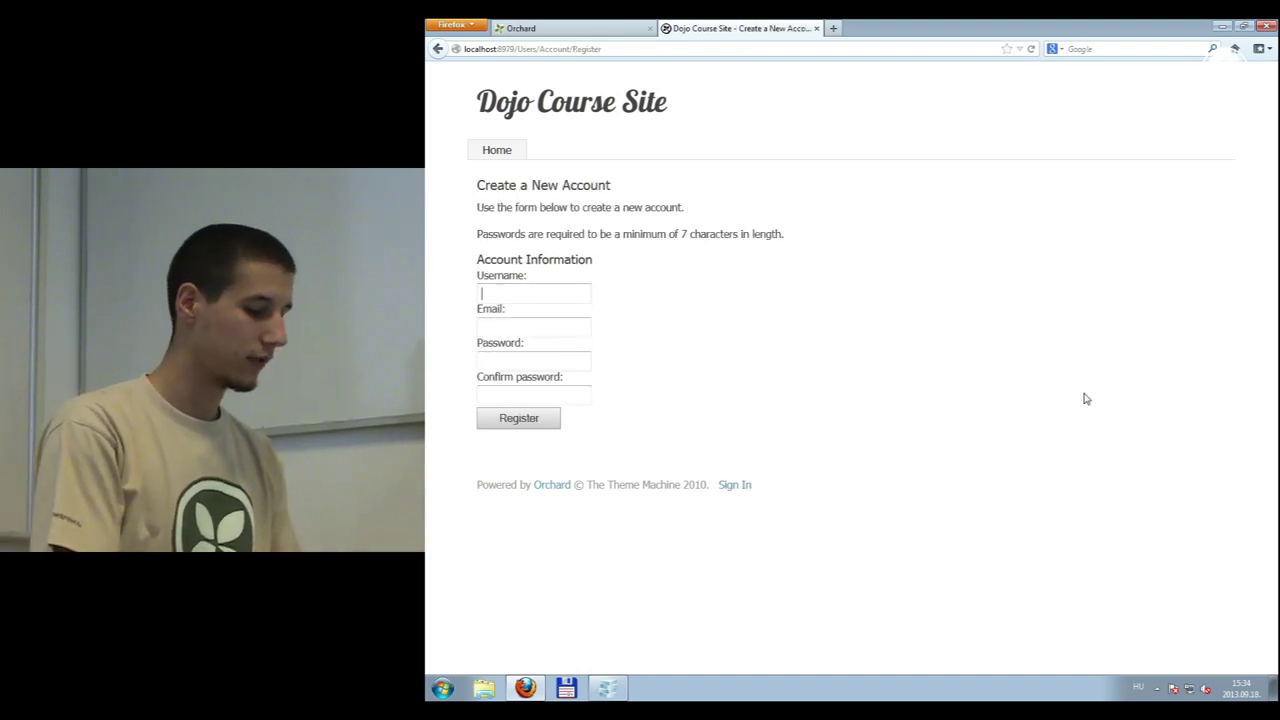
- Register username Dojo, entering the account password and its confirmation
{"action": "type", "text": "Dojo"}
{"action": "key", "text": "Tab"}
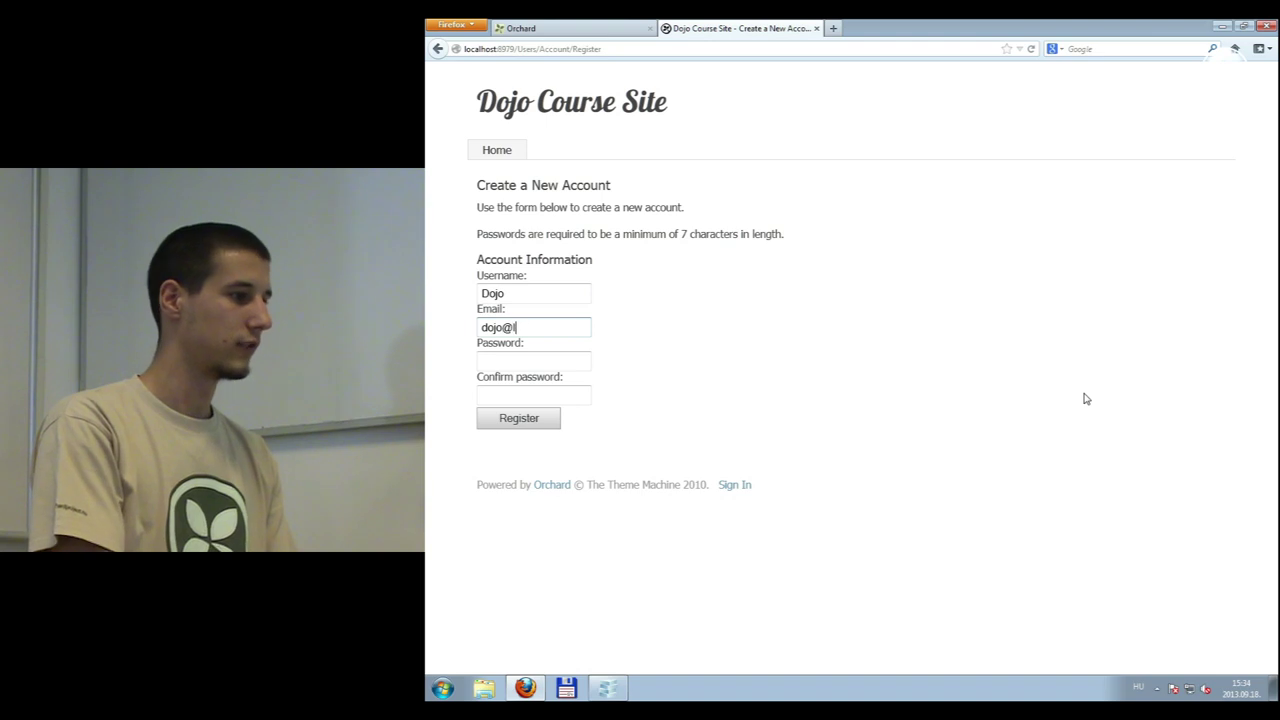
{"action": "key", "text": "Tab"}
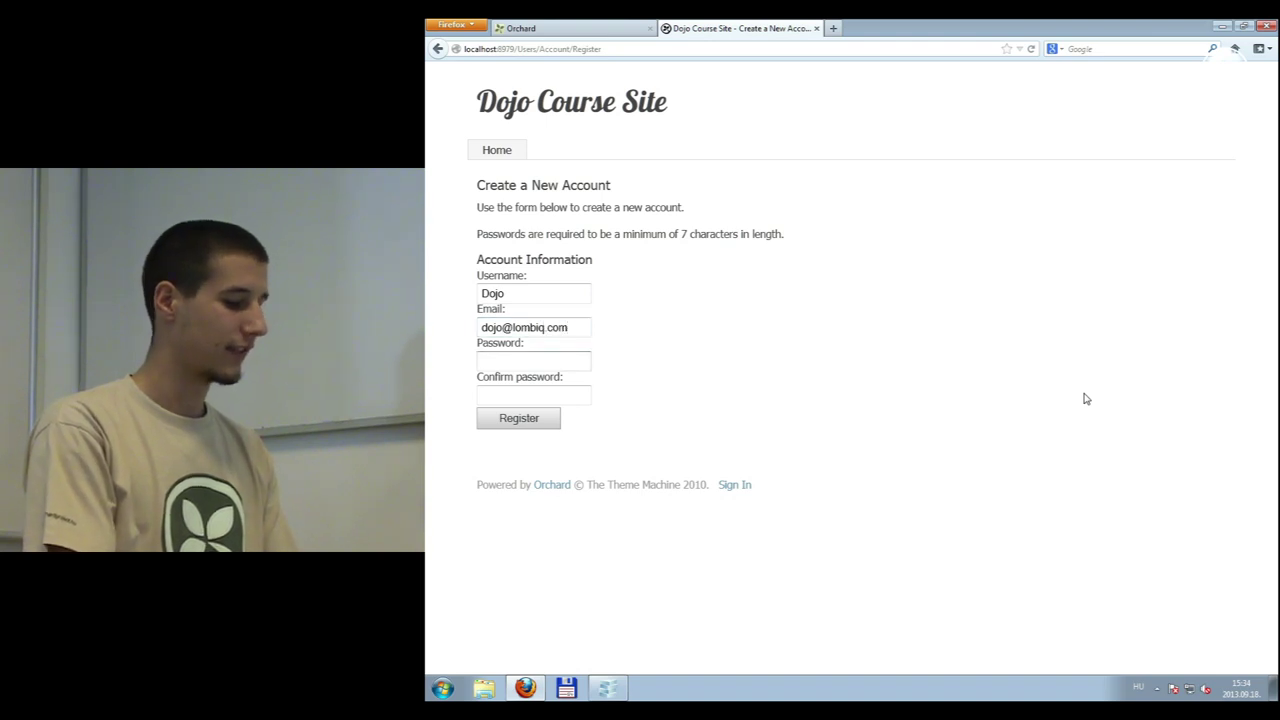
{"action": "type", "text": "password"}
{"action": "key", "text": "Tab"}
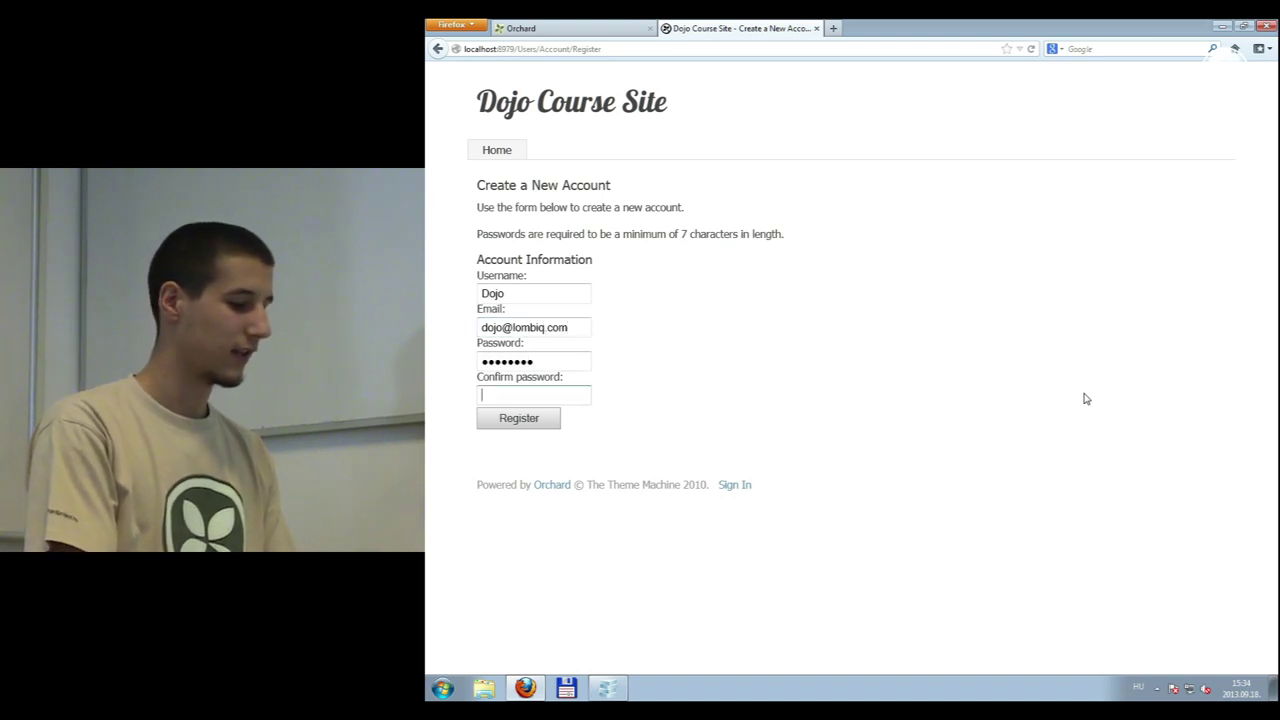
{"action": "type", "text": "password"}
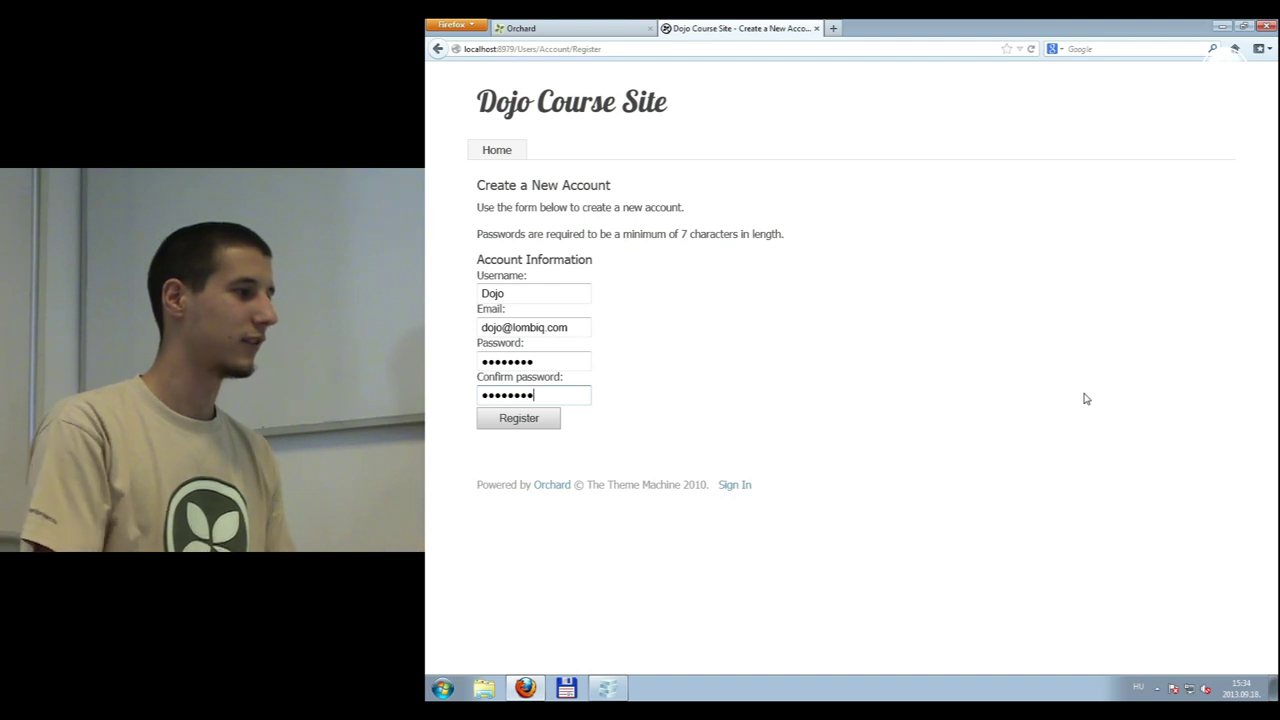
{"action": "key", "text": "Return"}
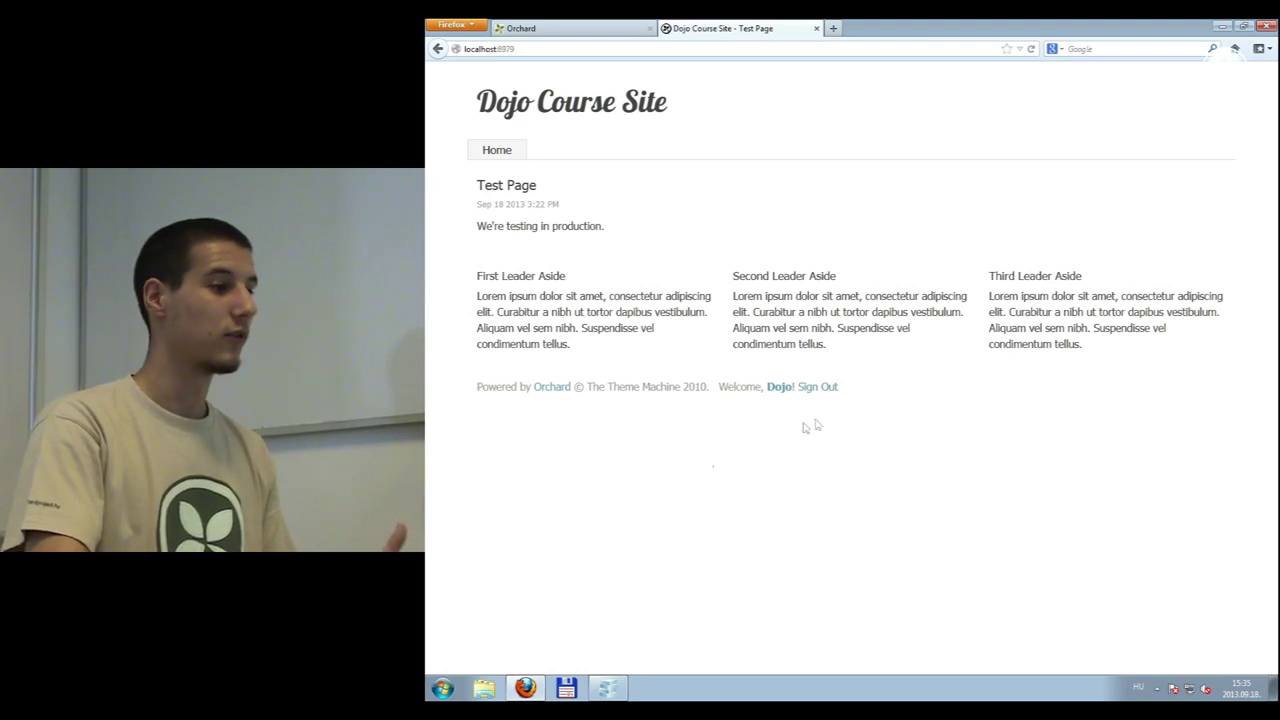
{"action": "left_click_drag", "start_coordinate": [796, 413], "coordinate": [796, 386]}
- Sign Dojo out and log in with the admin credentials, retrying after one failed attempt
{"action": "left_click", "coordinate": [826, 487]}
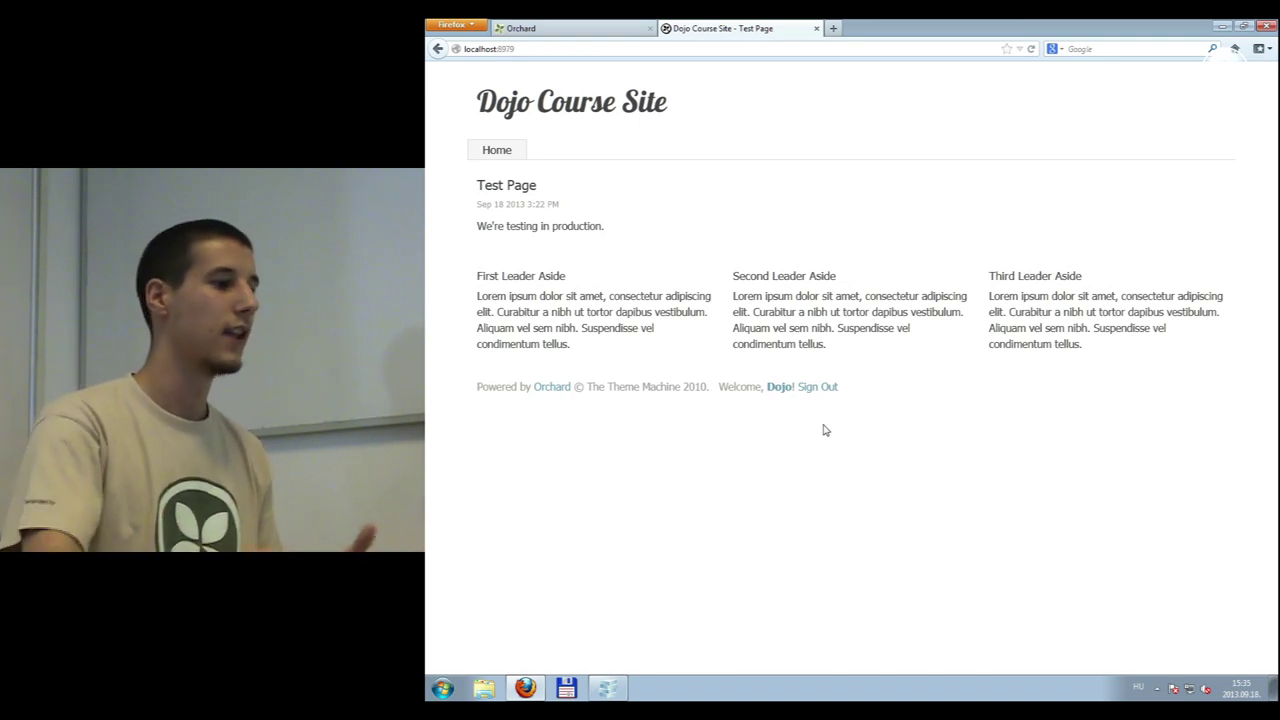
{"action": "left_click", "coordinate": [819, 387]}
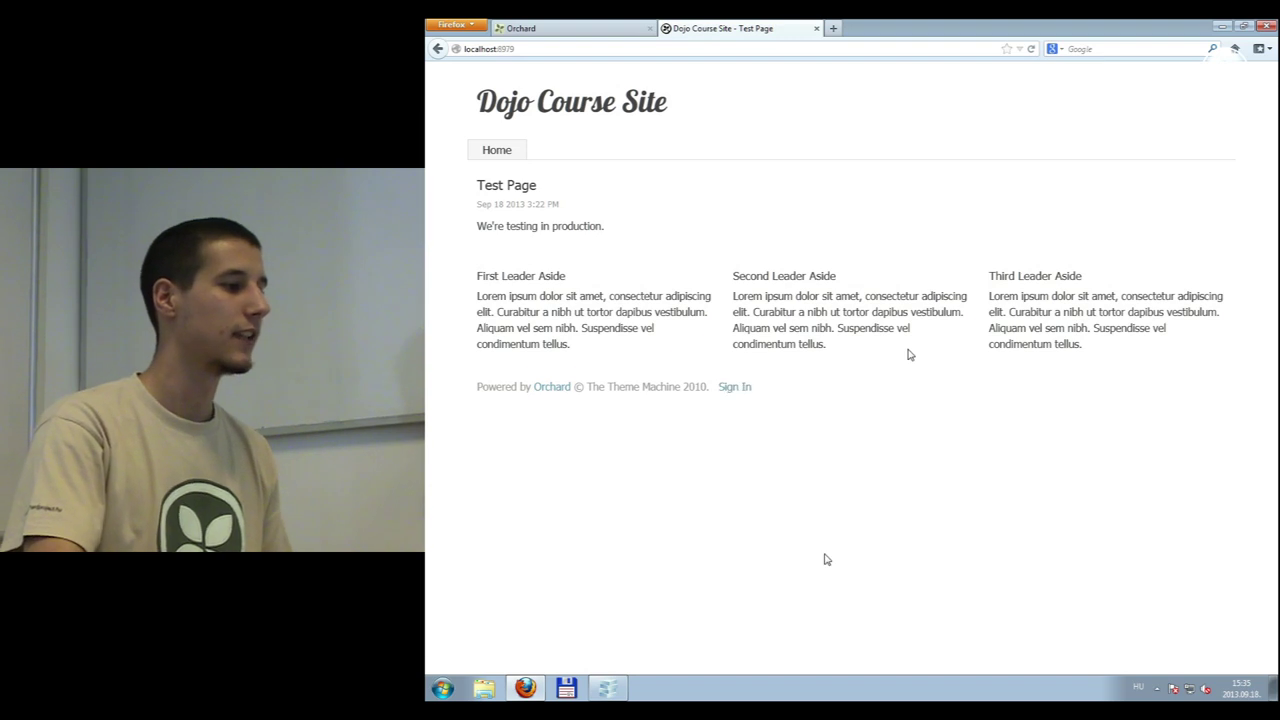
{"action": "left_click", "coordinate": [725, 386]}
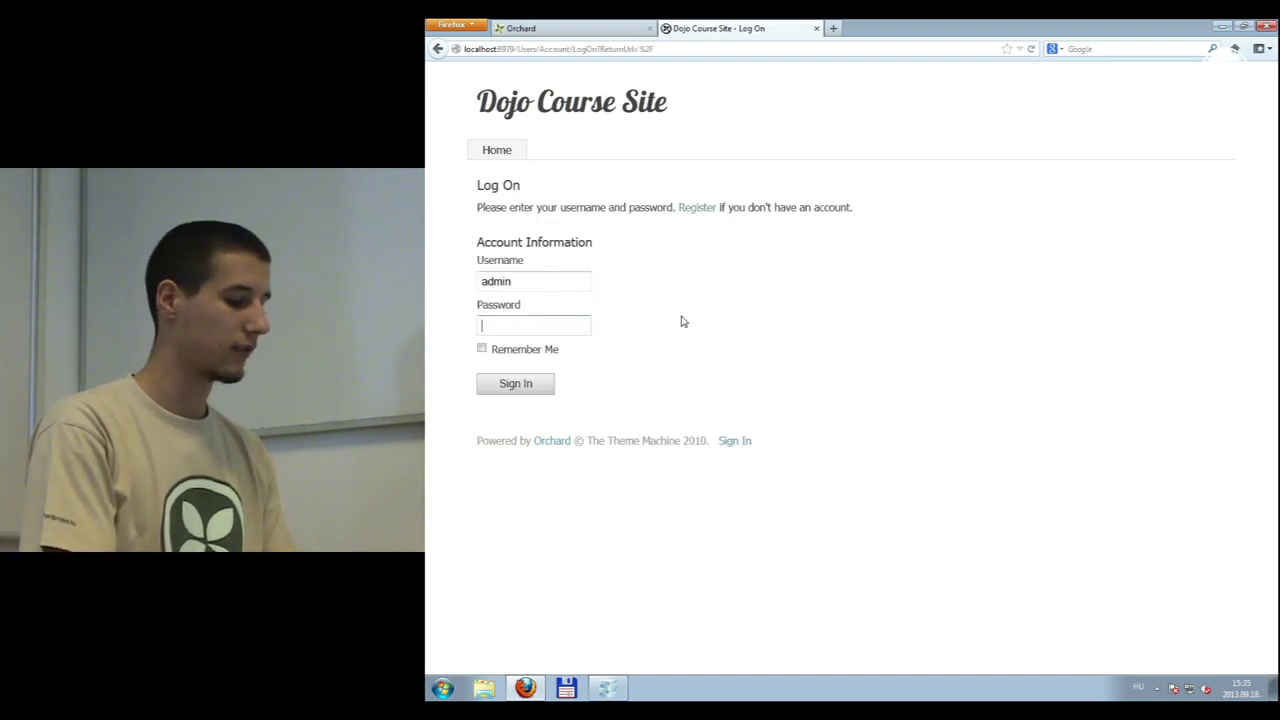
{"action": "key", "text": "Return"}
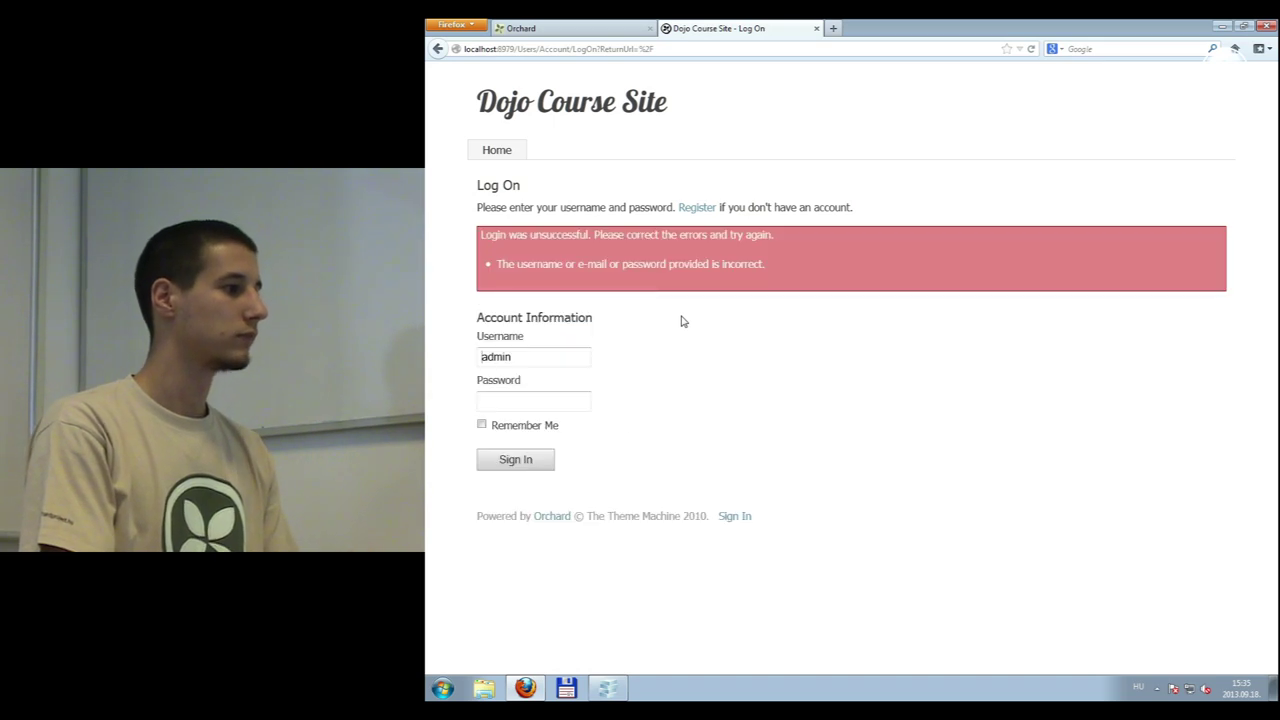
{"action": "left_click", "coordinate": [540, 398]}
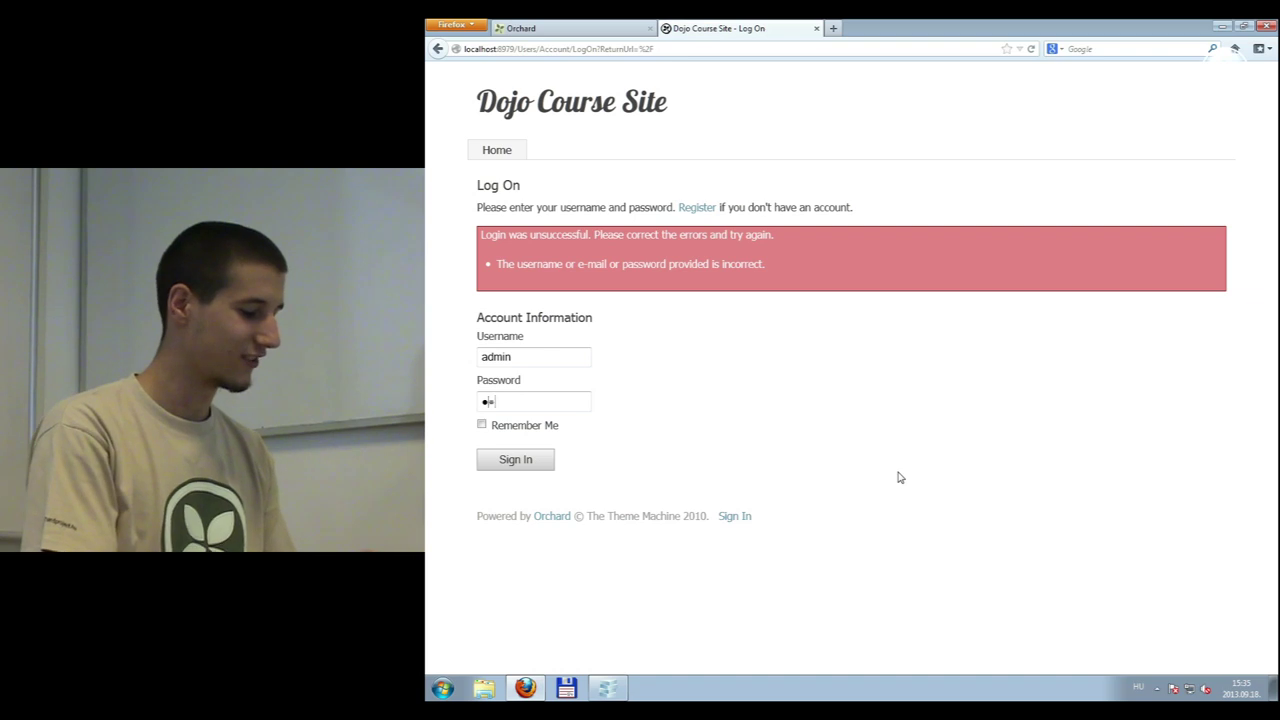
{"action": "key", "text": "Return"}
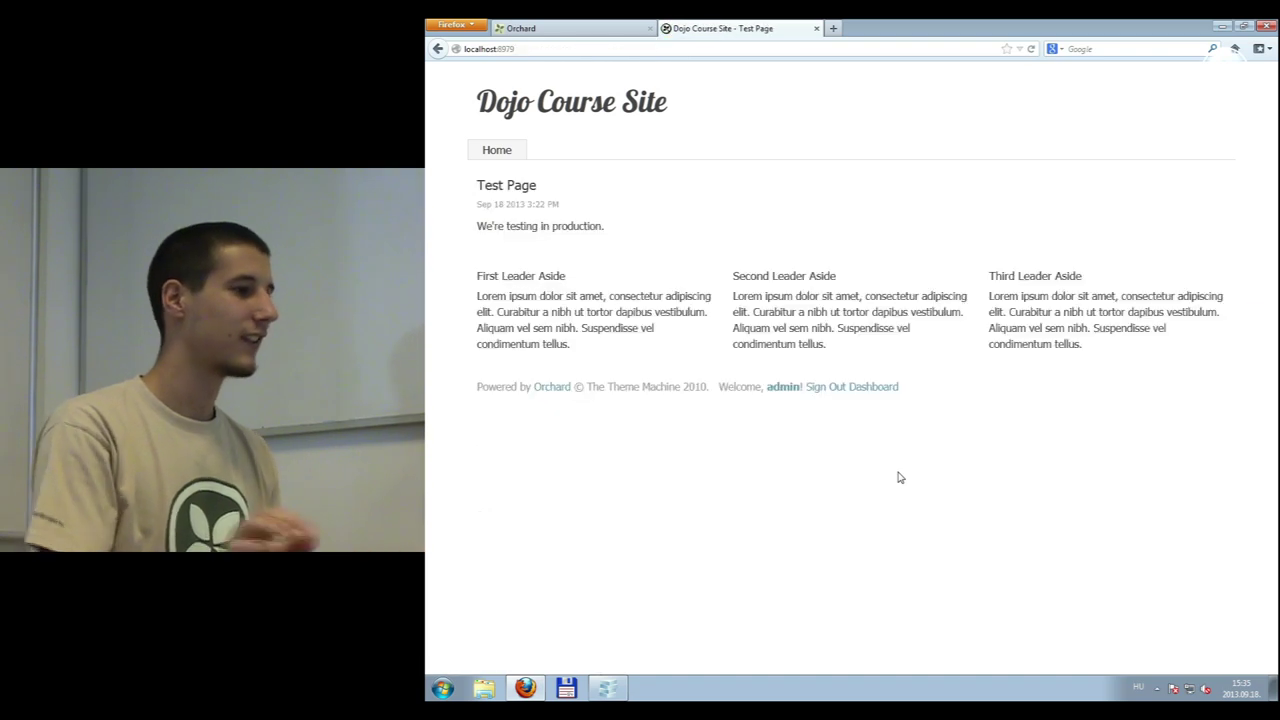
{"action": "left_click", "coordinate": [873, 386]}
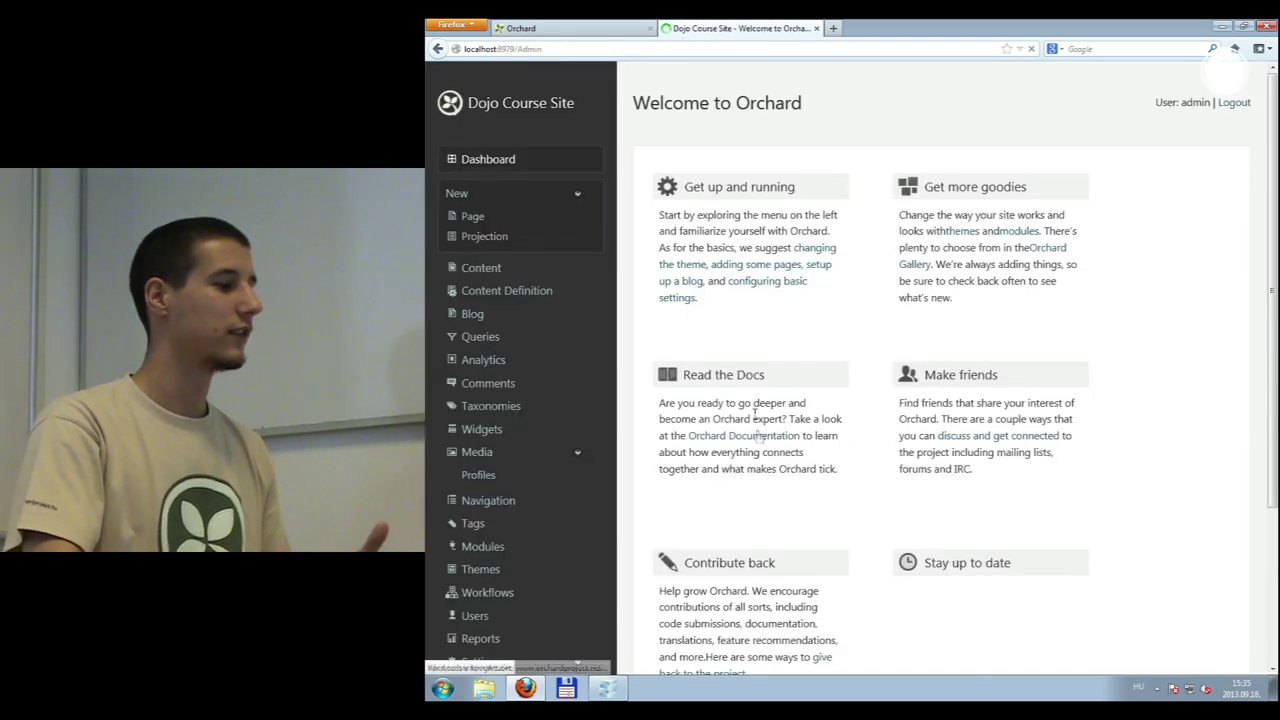
{"action": "scroll", "coordinate": [760, 428], "scroll_direction": "down", "scroll_amount": 3}
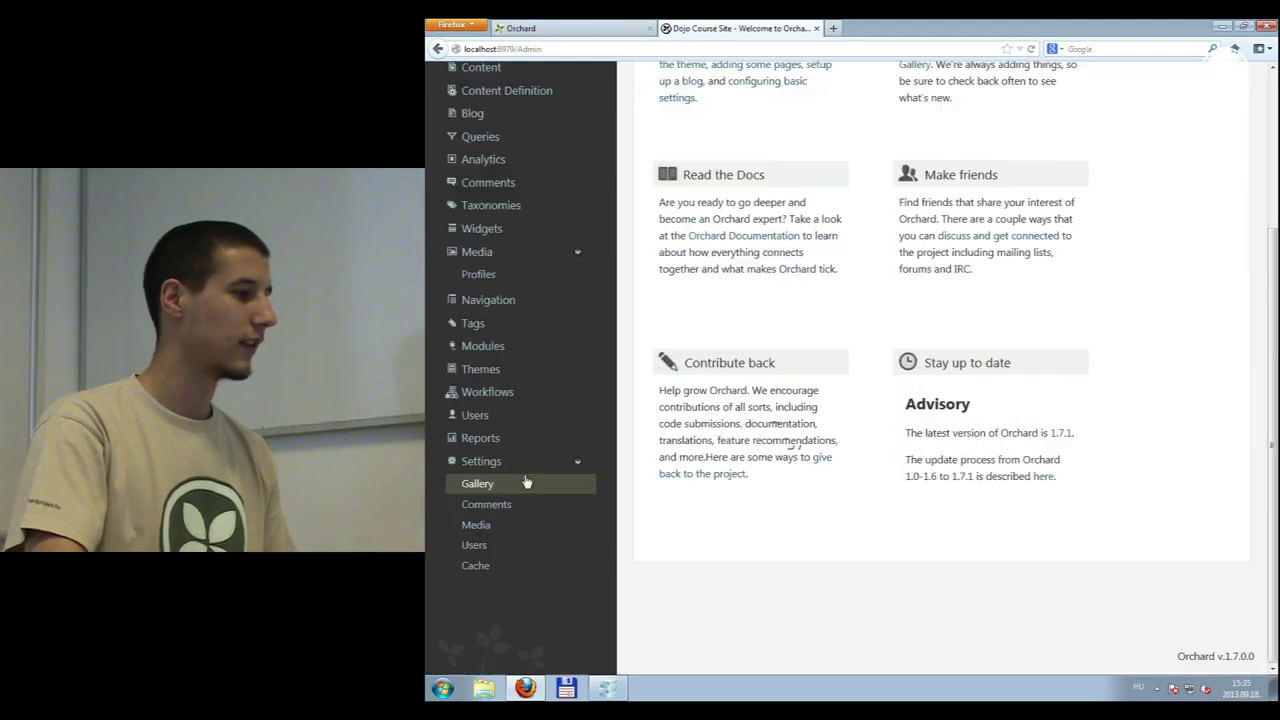
{"action": "left_click", "coordinate": [475, 416]}
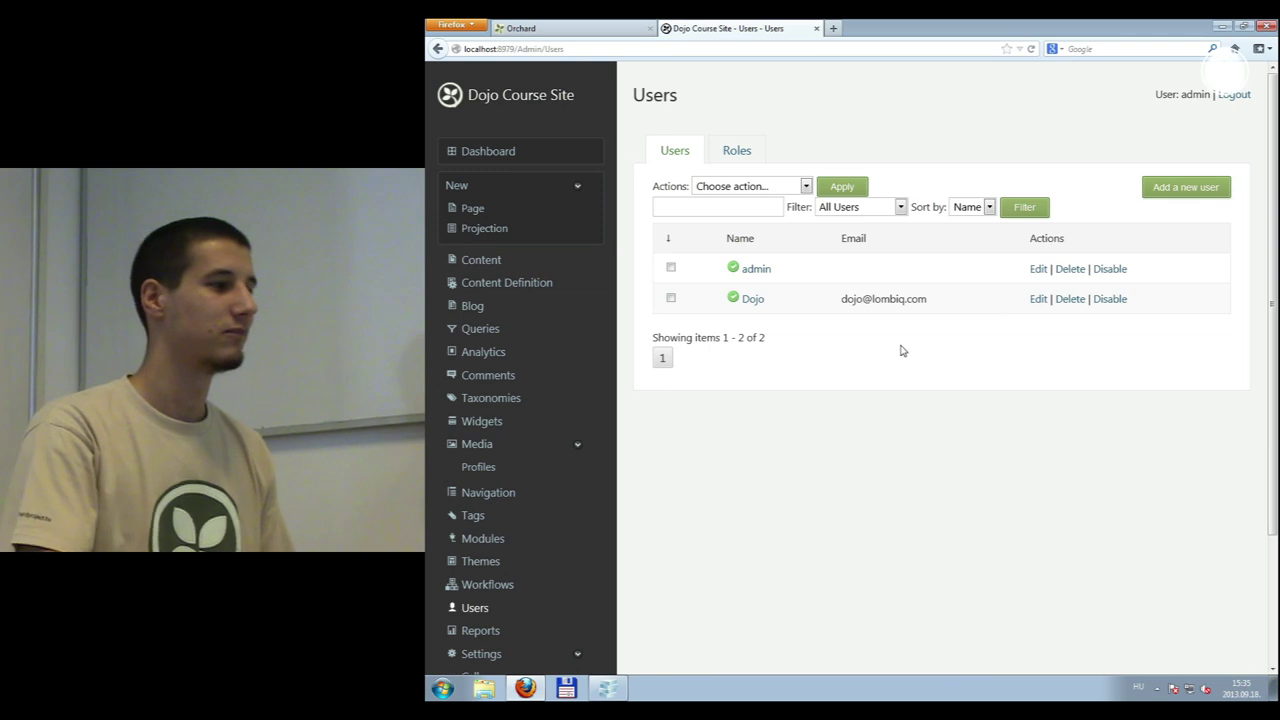
{"action": "left_click", "coordinate": [1036, 299]}
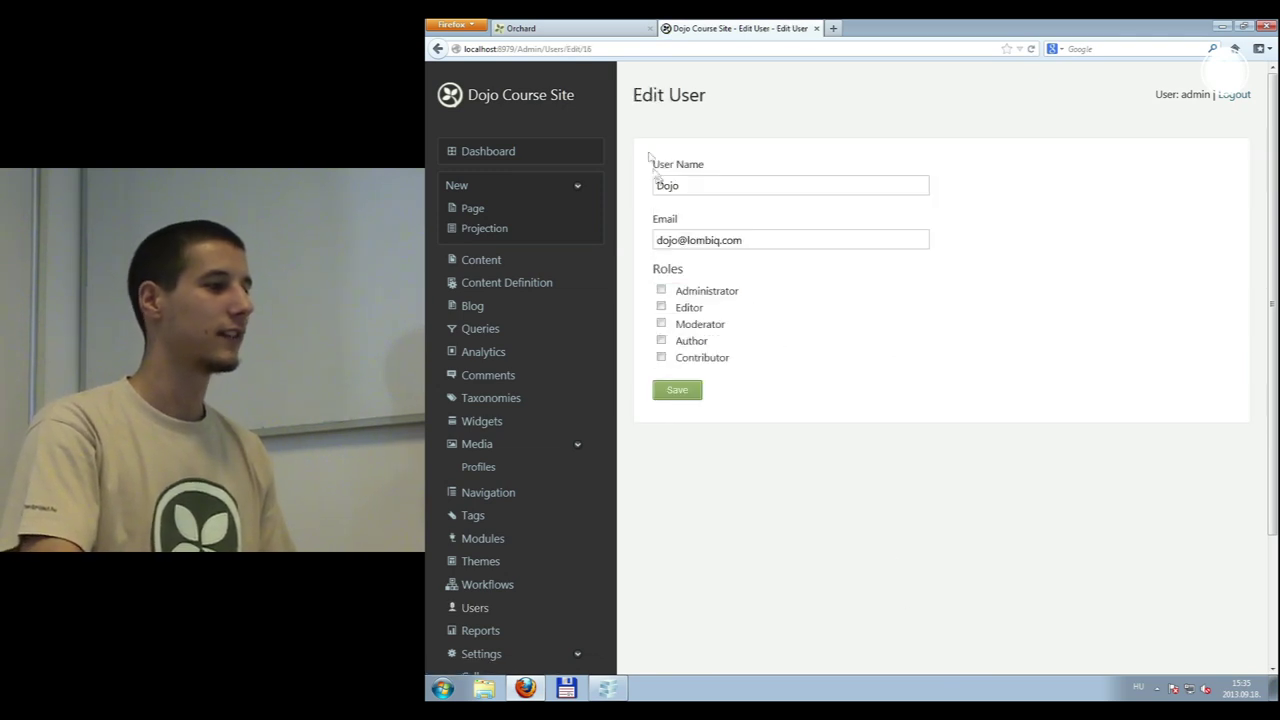
{"action": "left_click_drag", "start_coordinate": [655, 266], "coordinate": [757, 383]}
{"action": "left_click", "coordinate": [780, 496]}
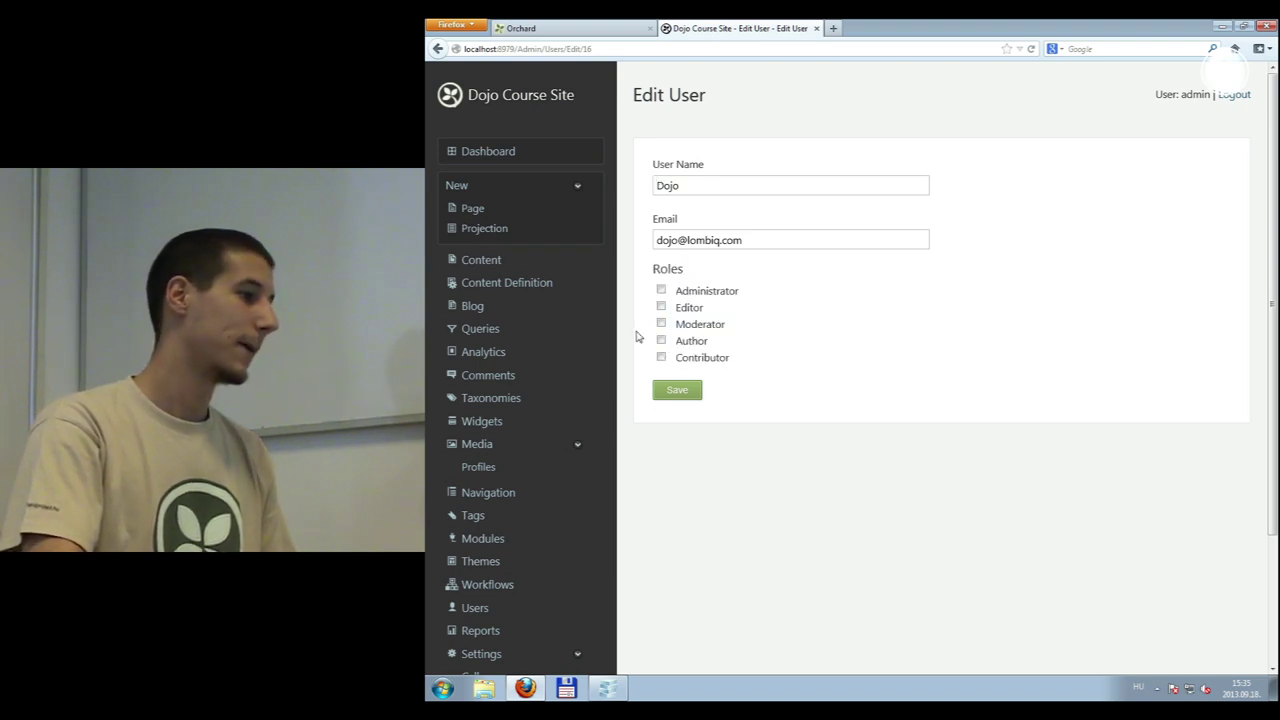
{"action": "left_click", "coordinate": [688, 390]}
- Sign the admin out on the front page and sign in as Dojo
{"action": "left_click", "coordinate": [494, 110]}
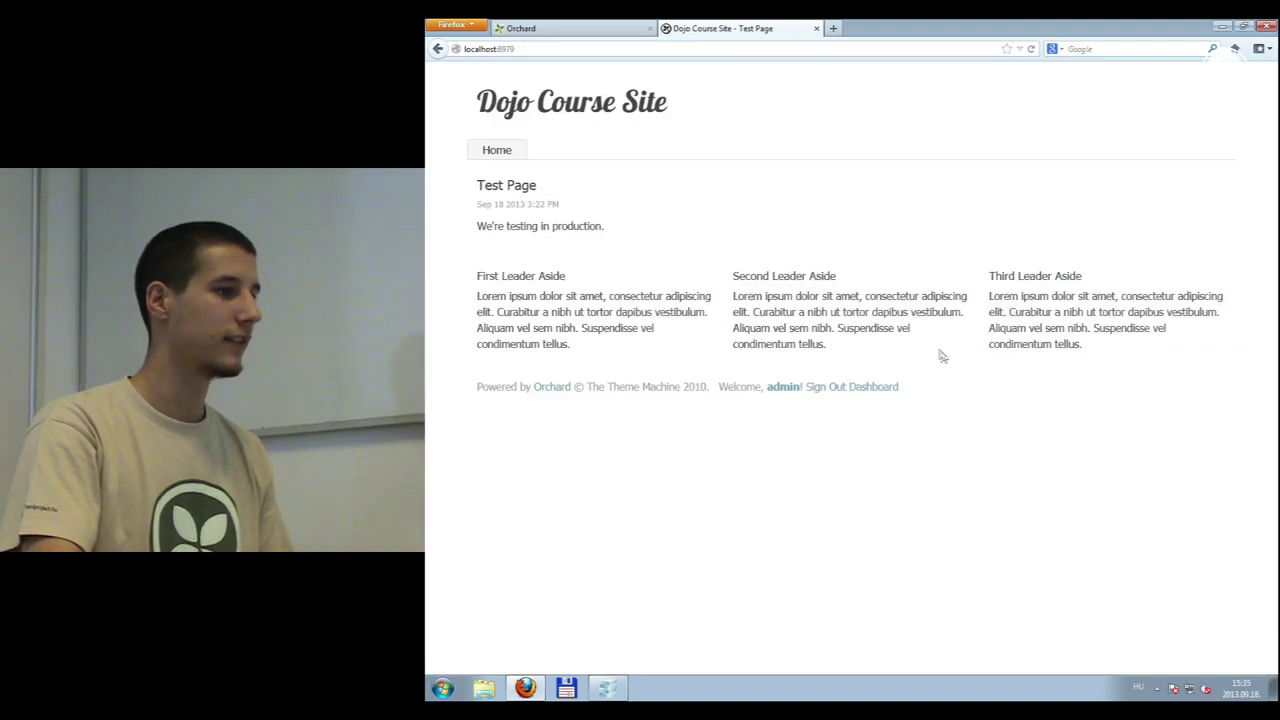
{"action": "left_click", "coordinate": [828, 387]}
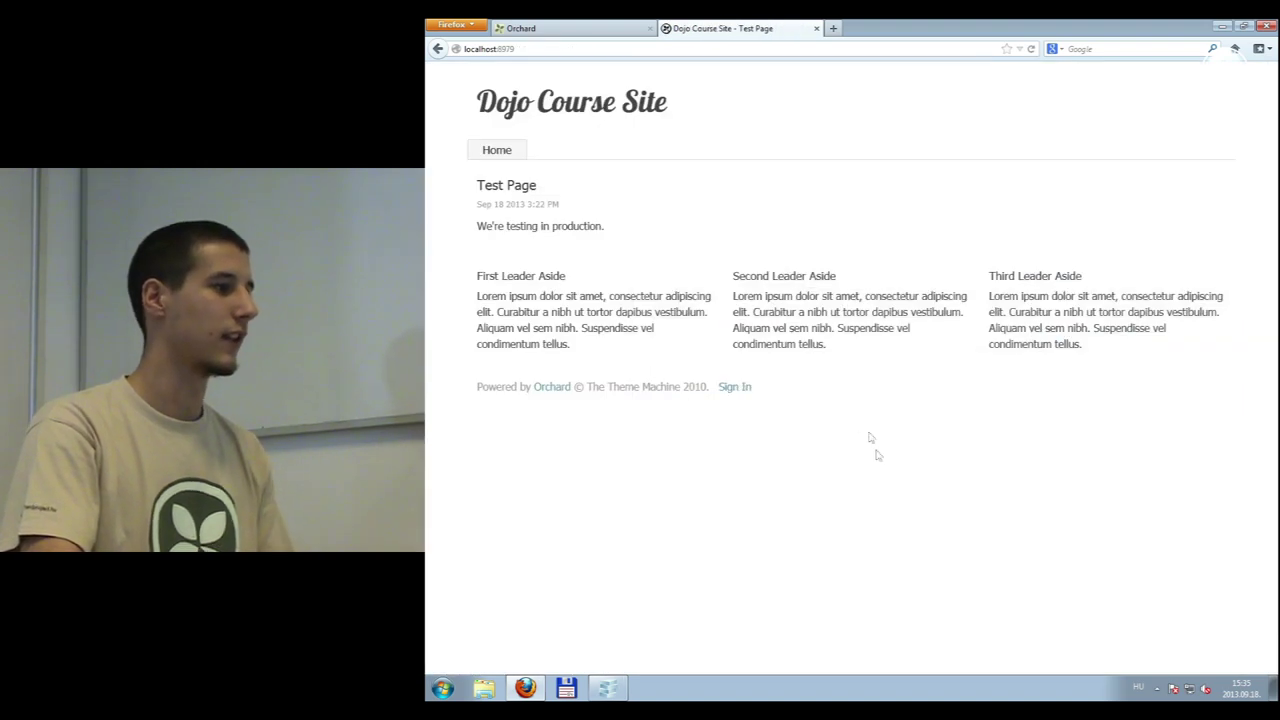
{"action": "left_click", "coordinate": [735, 387]}
{"action": "type", "text": "Dojo"}
{"action": "key", "text": "Tab"}
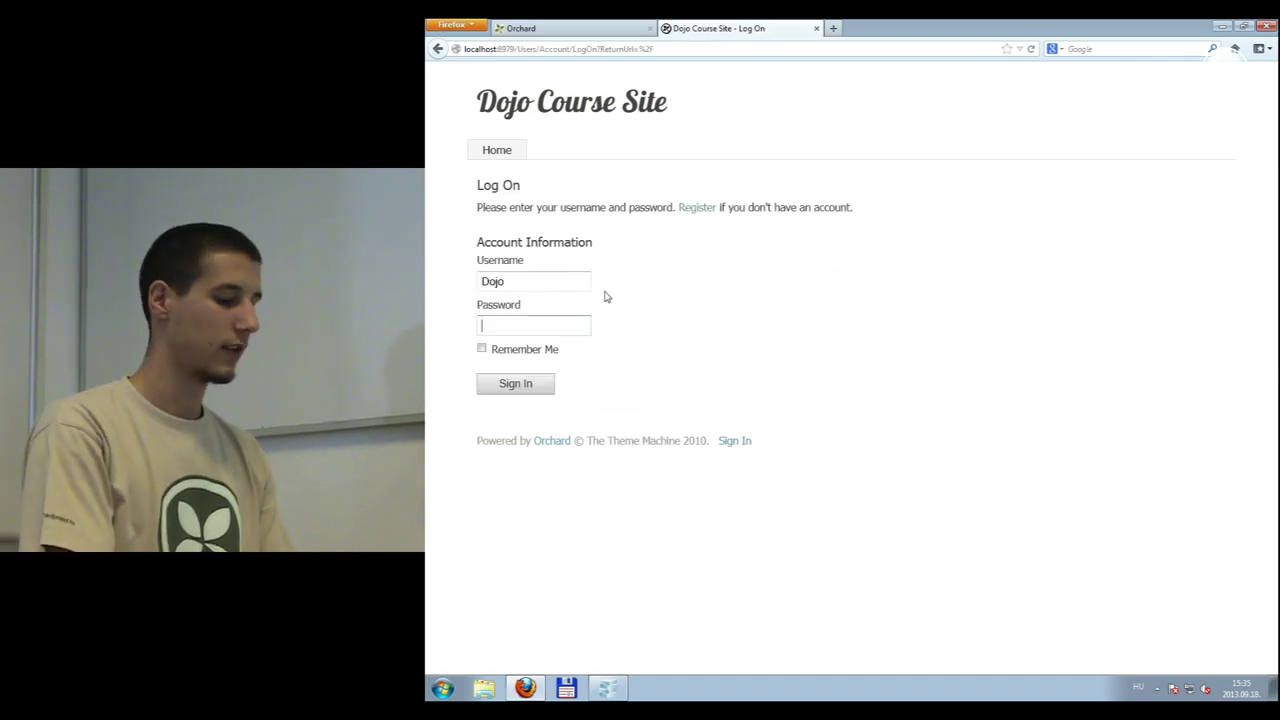
{"action": "type", "text": "password"}
{"action": "key", "text": "Return"}
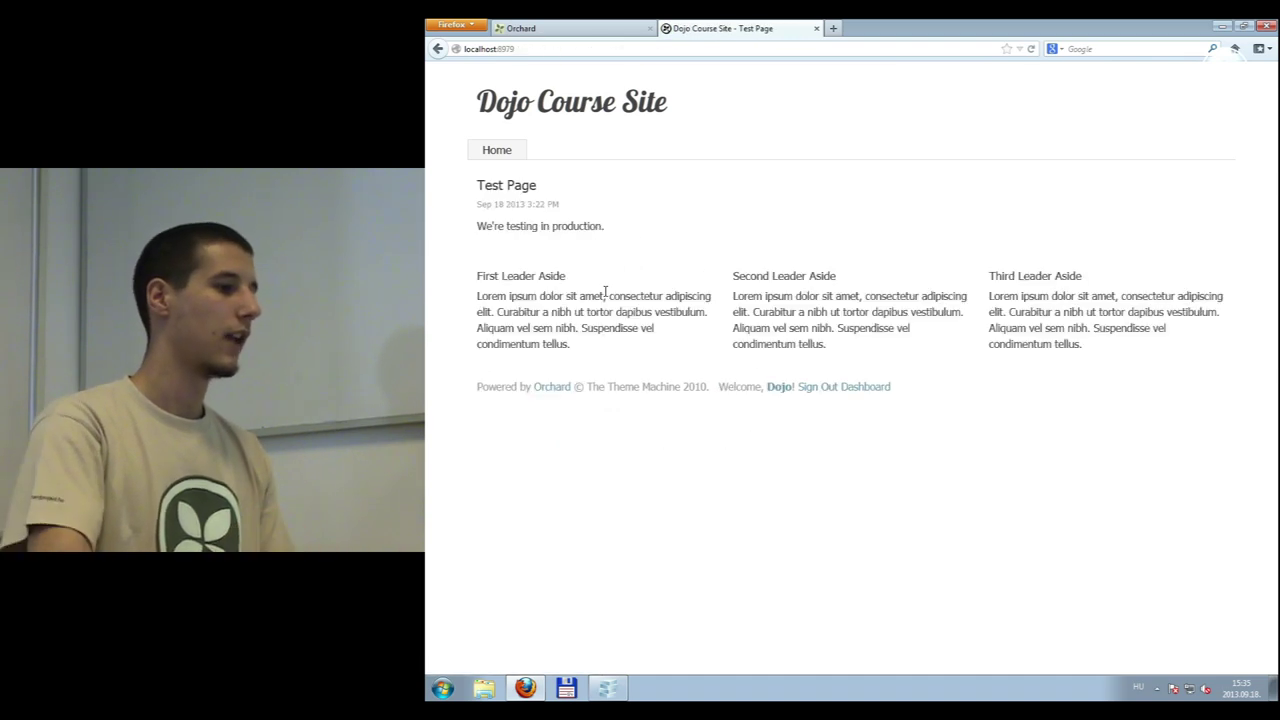
- Open the admin dashboard through the Dashboard link now shown to Dojo
{"action": "left_click_drag", "start_coordinate": [892, 387], "coordinate": [845, 405]}
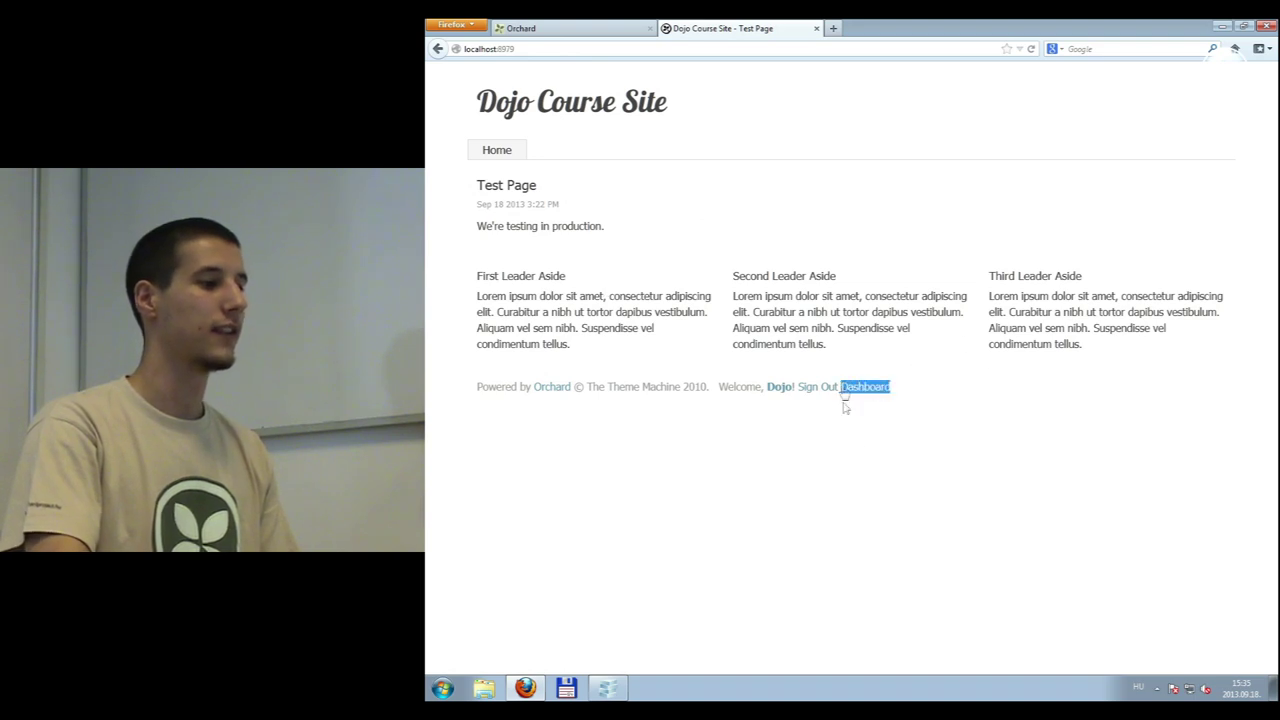
{"action": "left_click", "coordinate": [875, 446]}
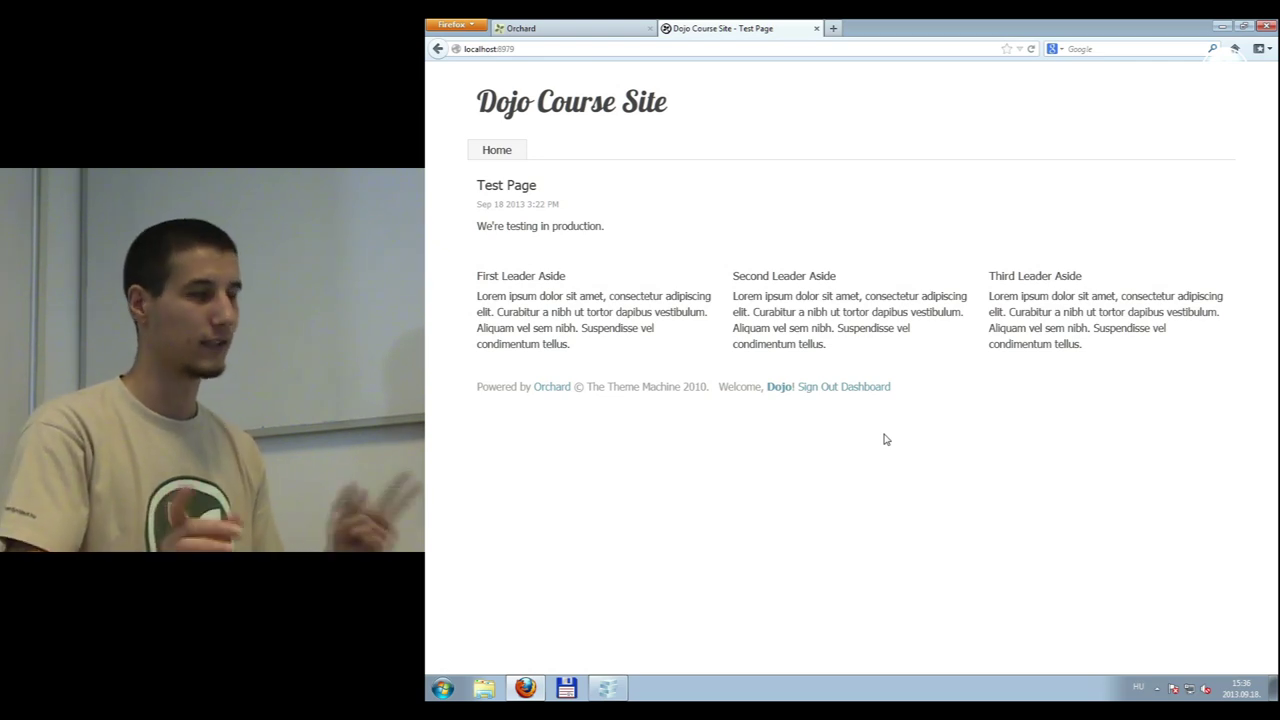
{"action": "left_click", "coordinate": [866, 387]}
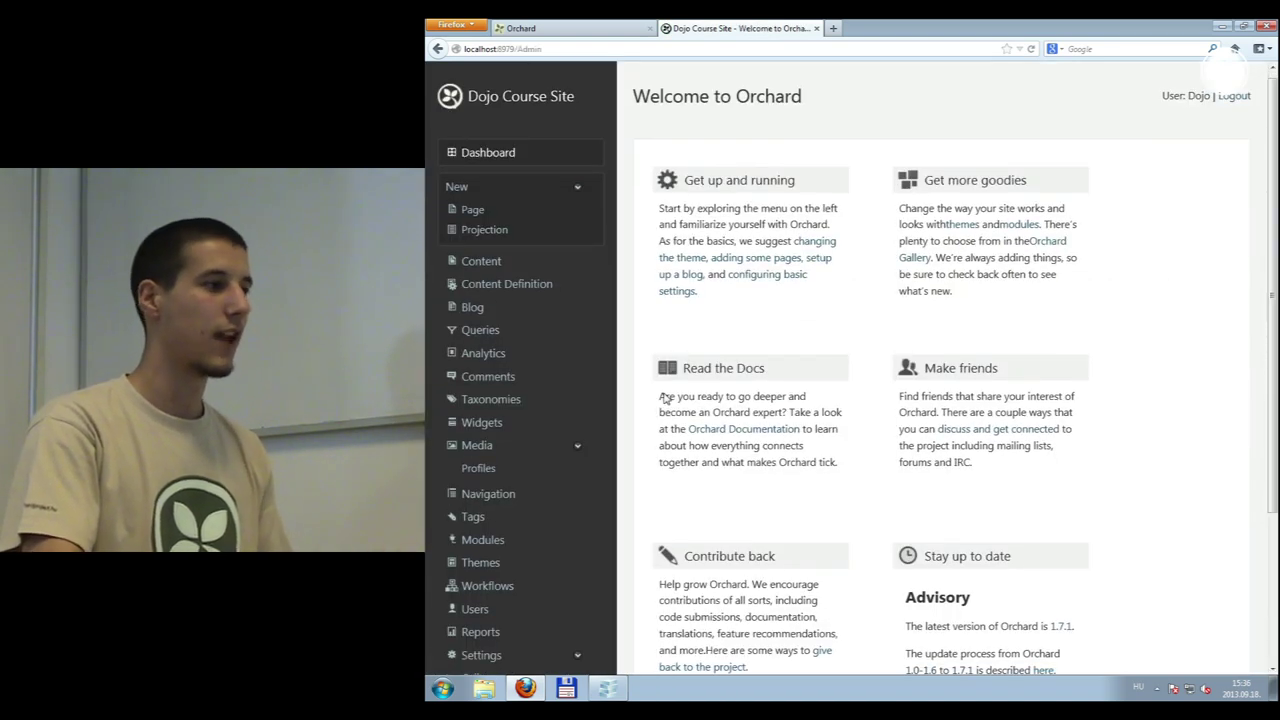
- Open Users > Roles, pointing out the Authenticated and Anonymous roles
{"action": "scroll", "coordinate": [594, 533], "scroll_direction": "down", "scroll_amount": 2}
{"action": "scroll", "coordinate": [594, 533], "scroll_direction": "down", "scroll_amount": 1}
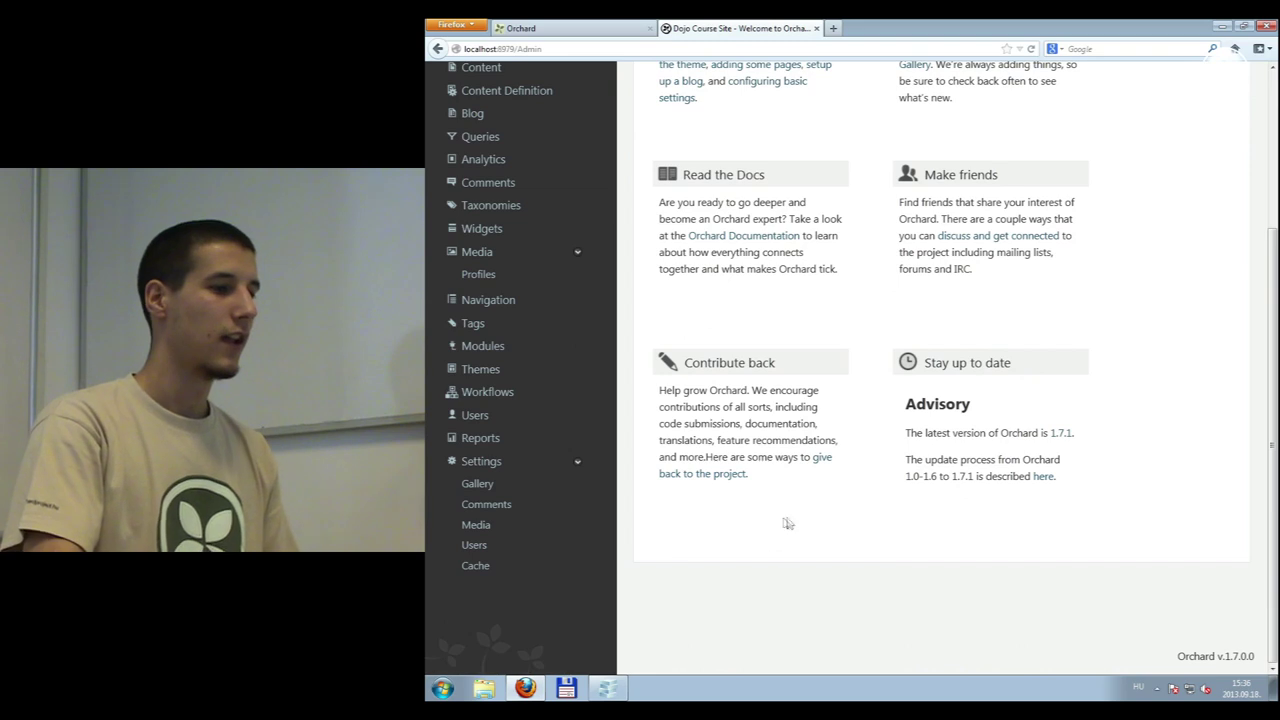
{"action": "left_click", "coordinate": [475, 415]}
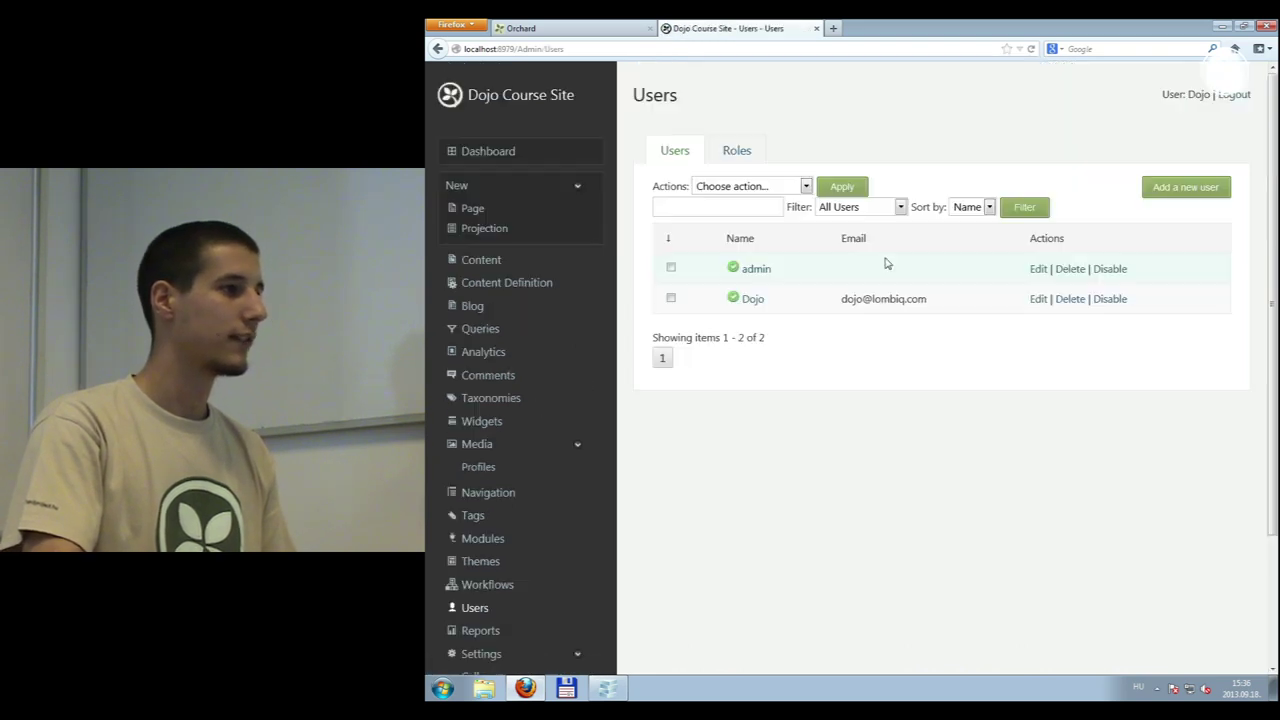
{"action": "left_click", "coordinate": [737, 152]}
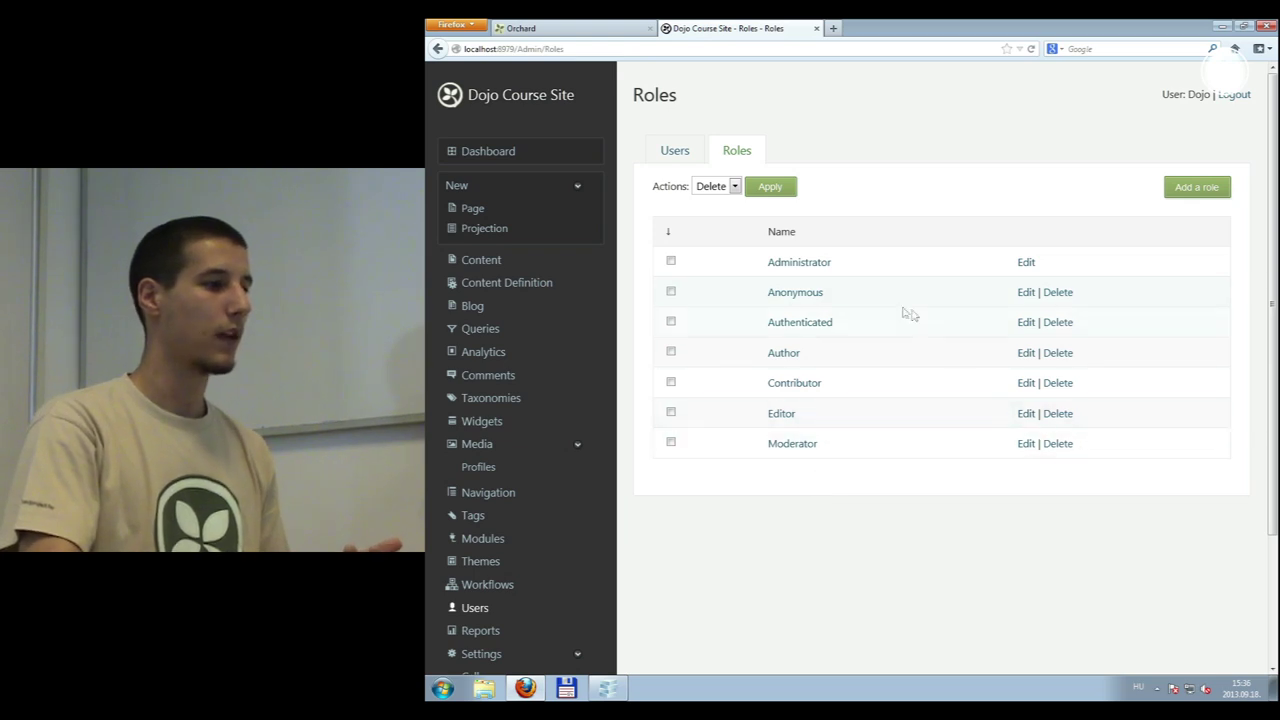
{"action": "left_click_drag", "start_coordinate": [1094, 323], "coordinate": [648, 325]}
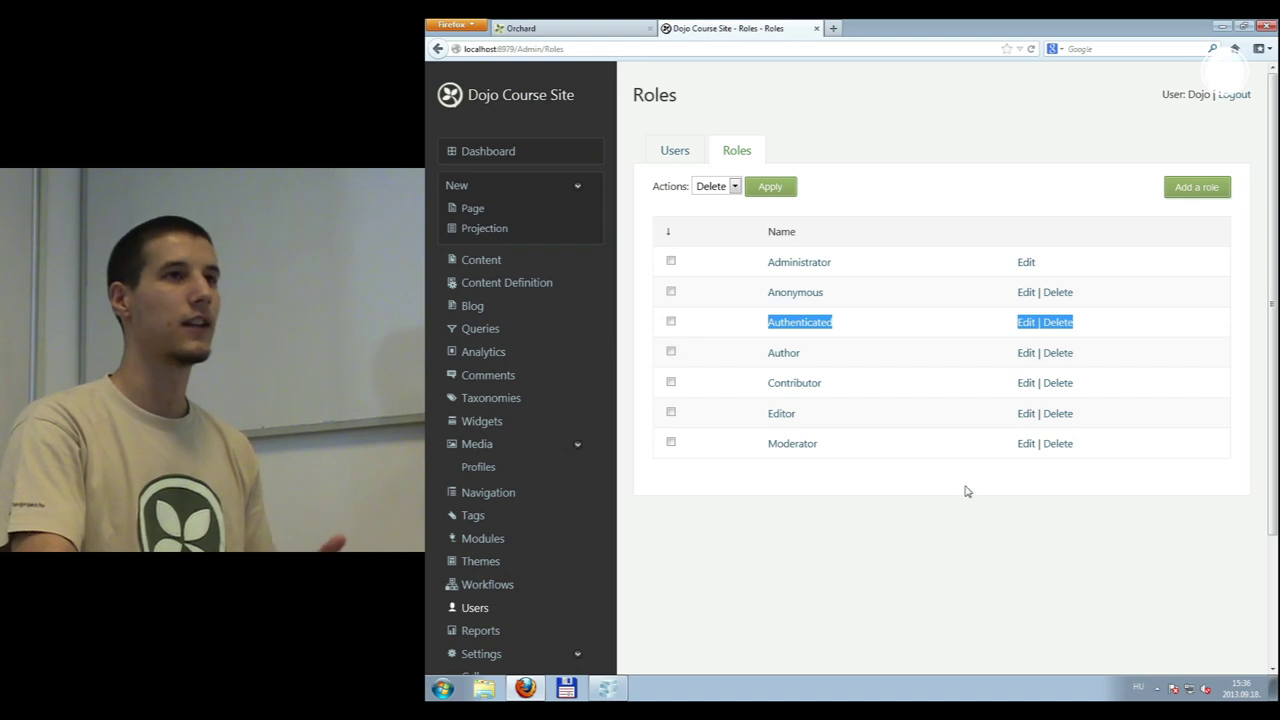
{"action": "left_click", "coordinate": [976, 521]}
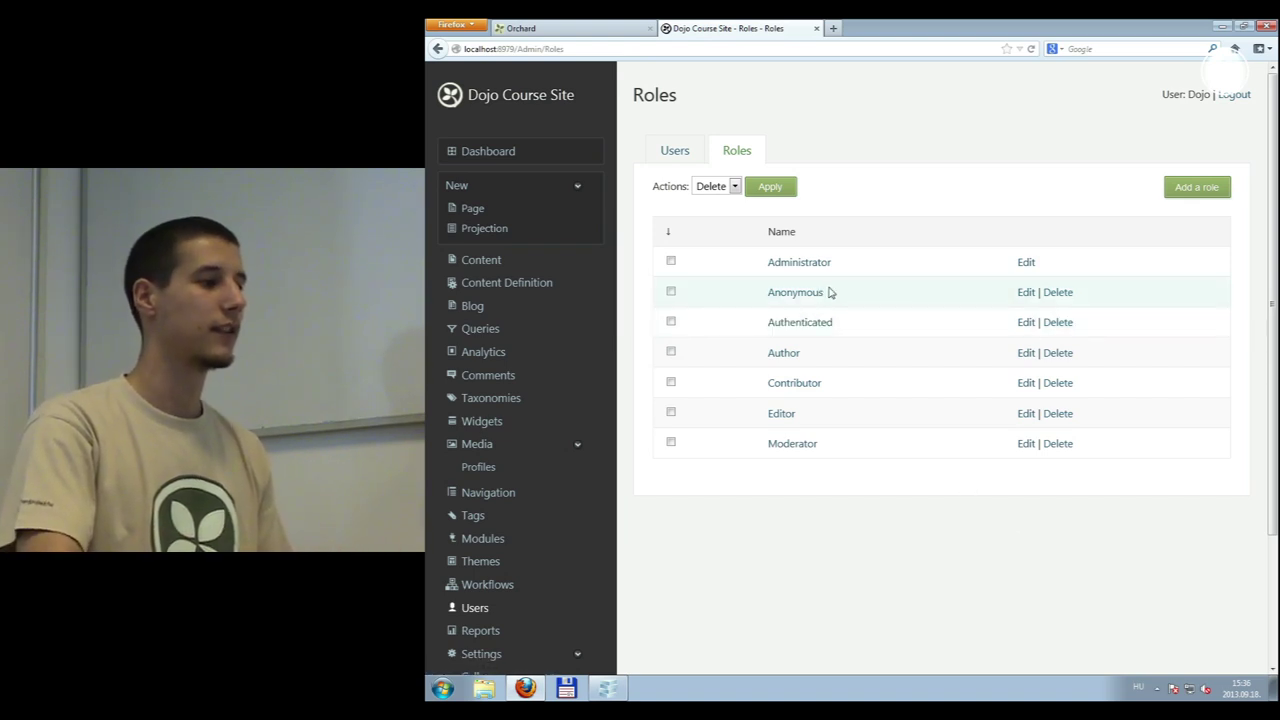
{"action": "left_click_drag", "start_coordinate": [829, 291], "coordinate": [757, 295]}
{"action": "left_click", "coordinate": [1000, 574]}
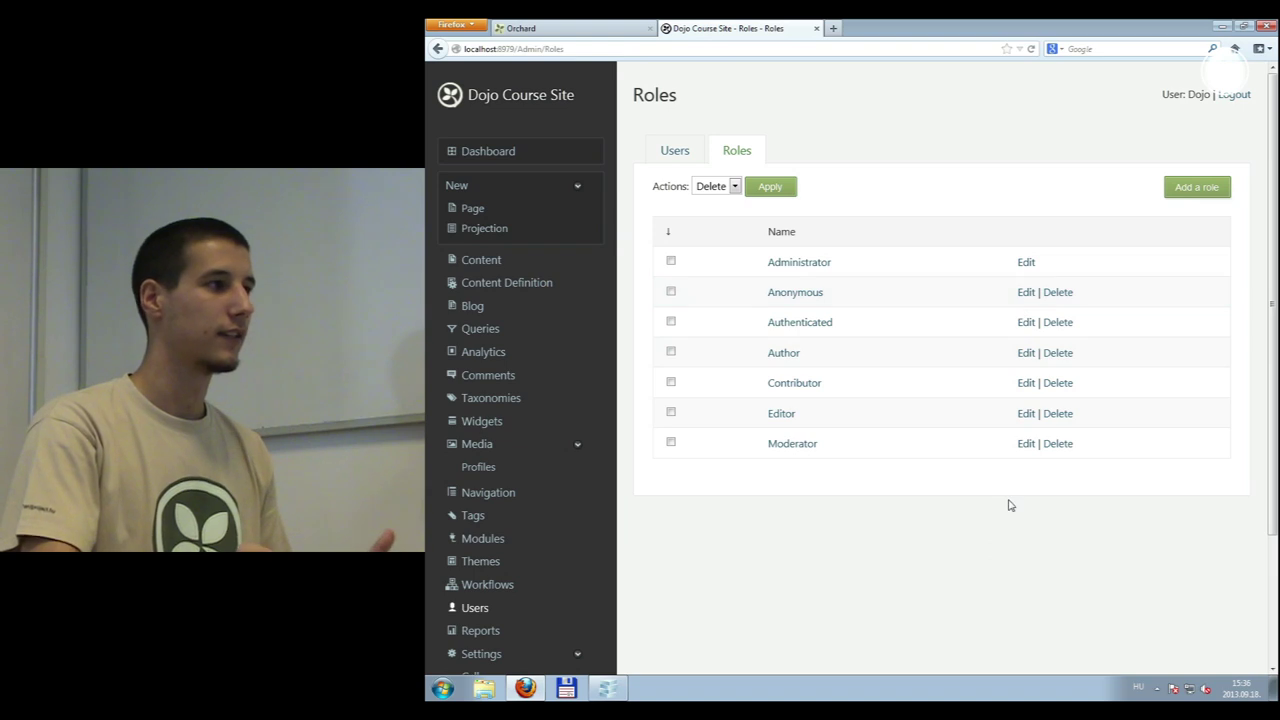
- Open the Anonymous role's permissions and review the feature headings such as Orchard.Themes Feature
{"action": "left_click", "coordinate": [1025, 293]}
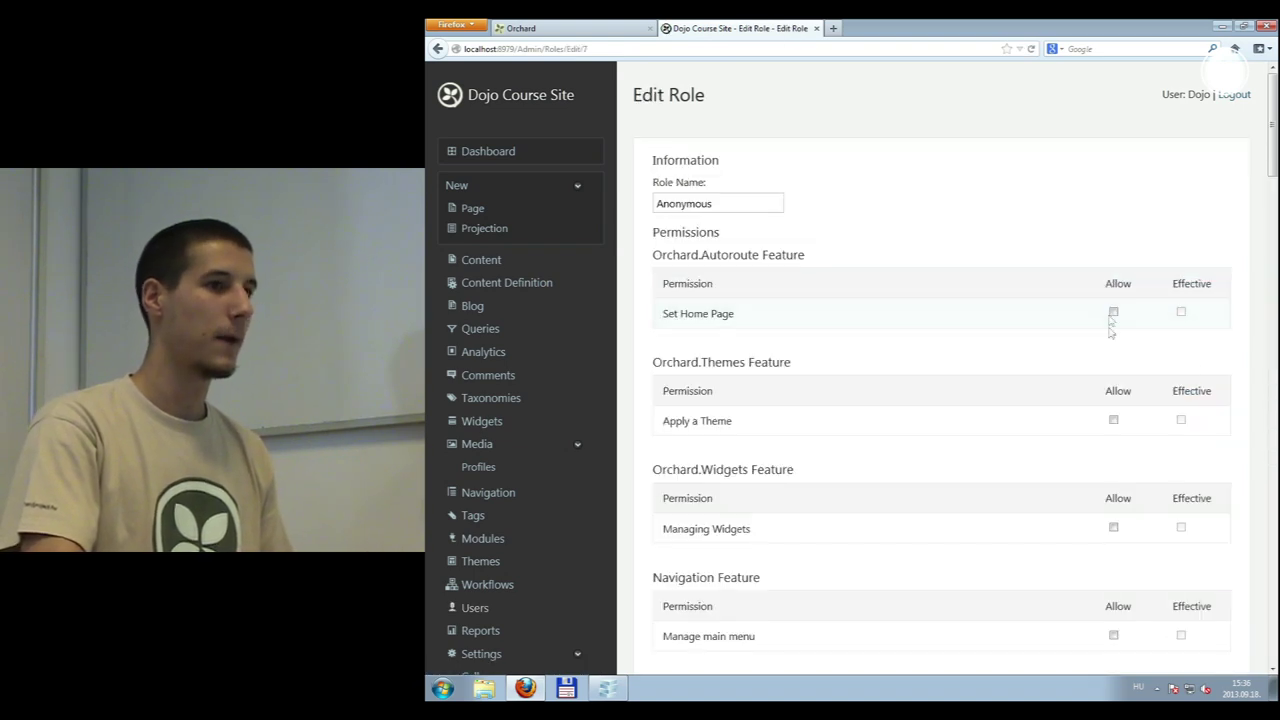
{"action": "left_click_drag", "start_coordinate": [1272, 127], "coordinate": [1272, 172]}
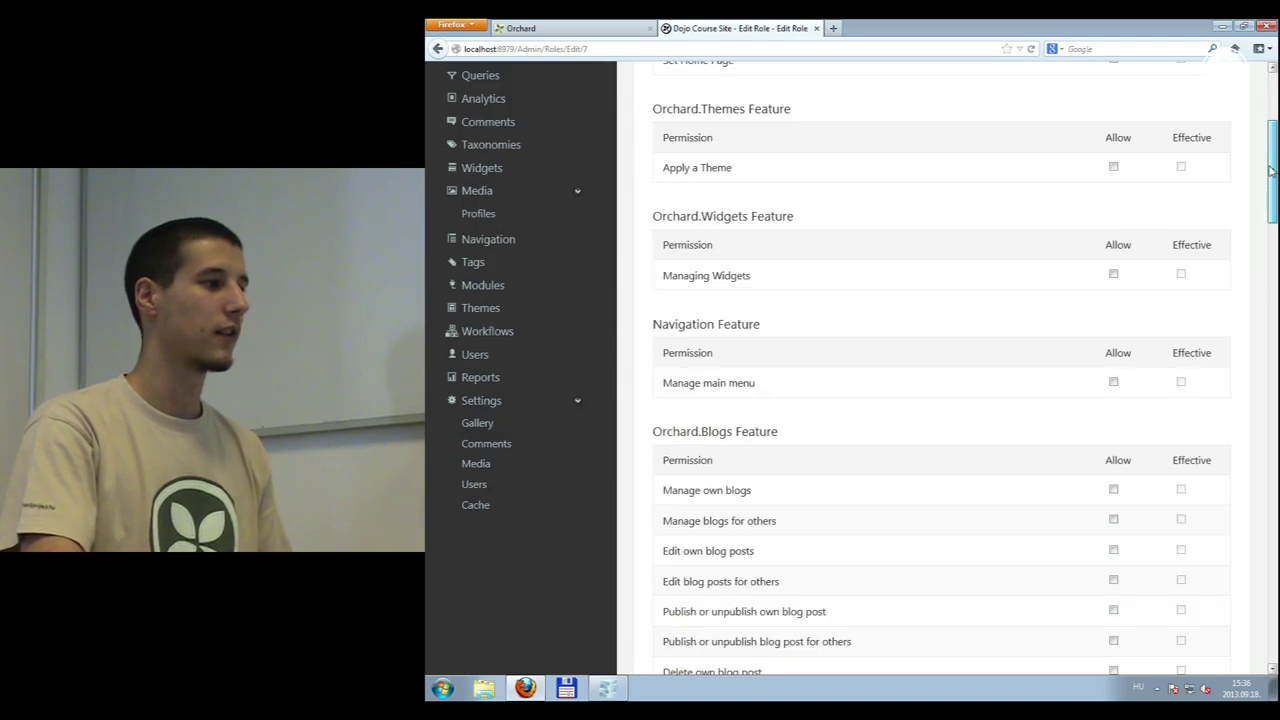
{"action": "scroll", "coordinate": [1029, 318], "scroll_direction": "up", "scroll_amount": 3}
{"action": "scroll", "coordinate": [1042, 360], "scroll_direction": "down", "scroll_amount": 10}
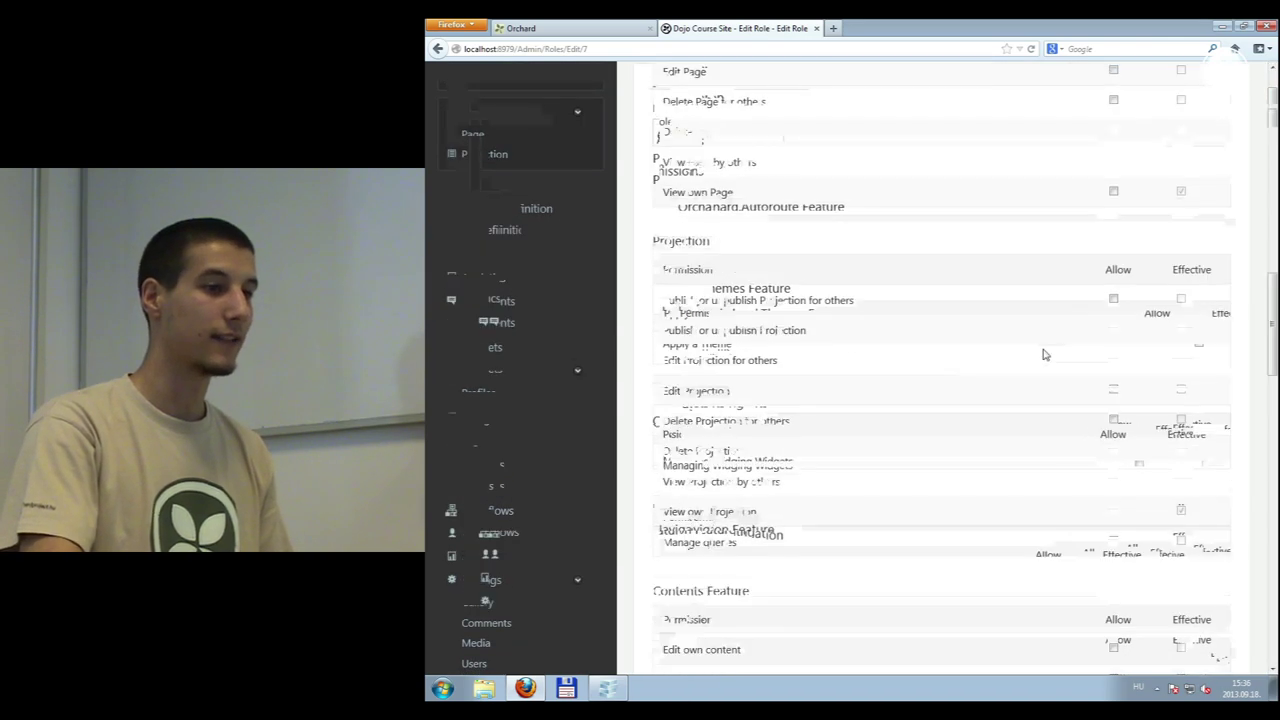
{"action": "scroll", "coordinate": [1043, 364], "scroll_direction": "down", "scroll_amount": 10}
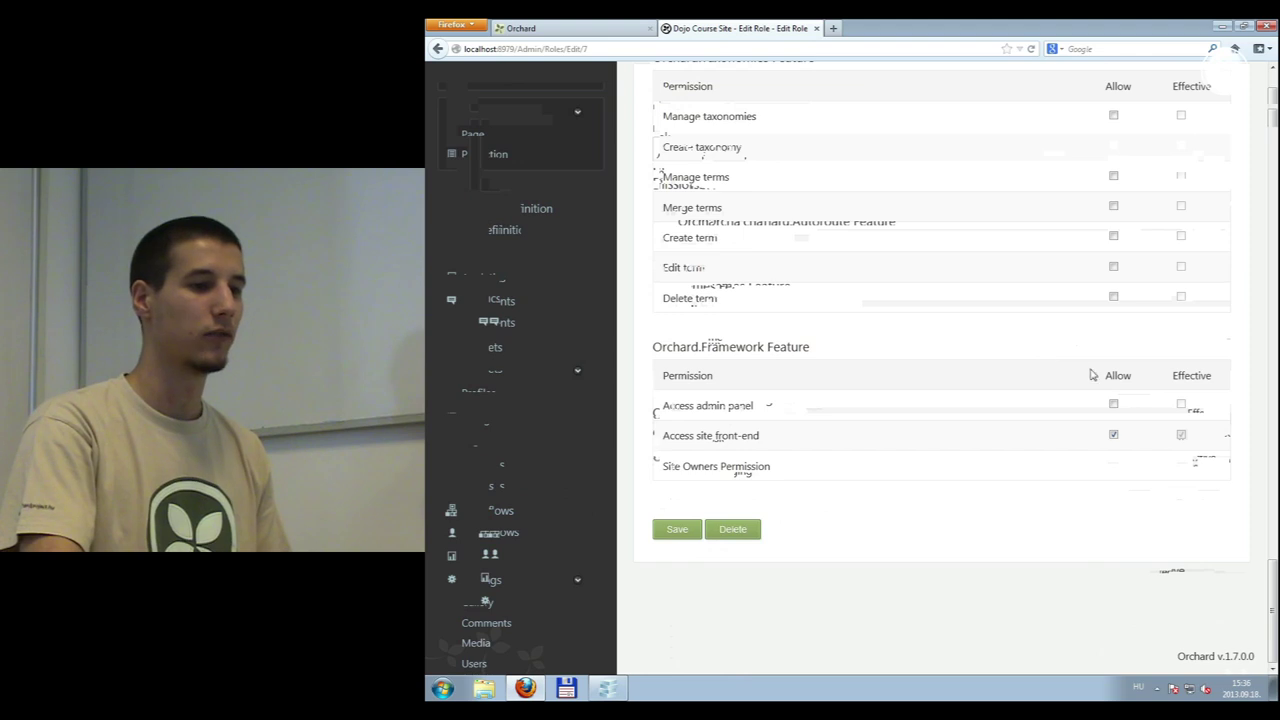
{"action": "scroll", "coordinate": [1093, 374], "scroll_direction": "up", "scroll_amount": 20}
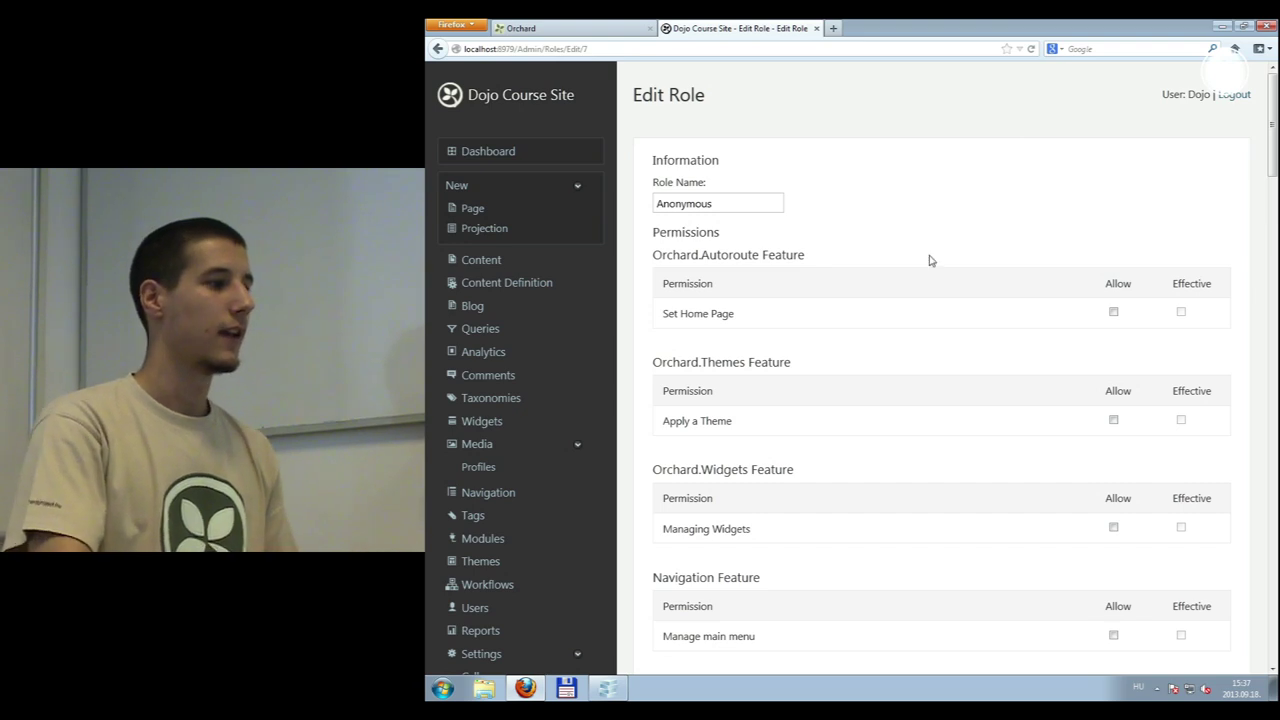
{"action": "left_click_drag", "start_coordinate": [651, 258], "coordinate": [805, 290]}
{"action": "left_click_drag", "start_coordinate": [648, 363], "coordinate": [818, 378]}
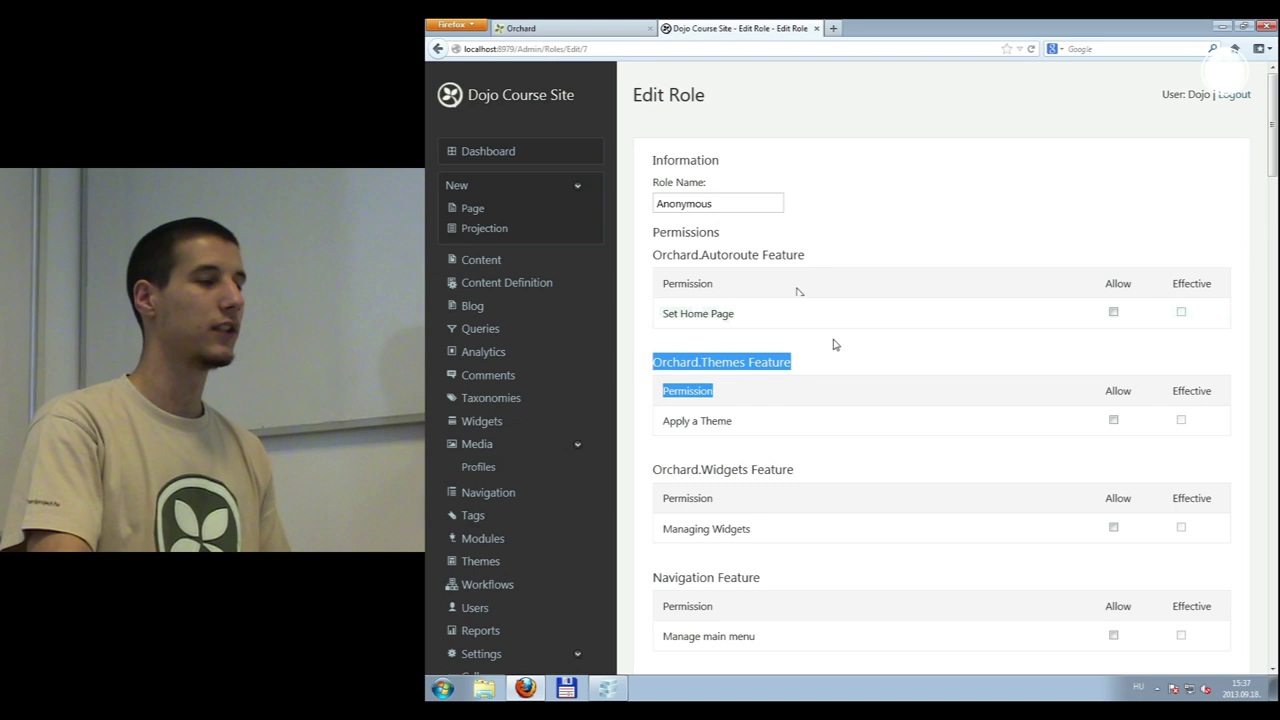
{"action": "left_click", "coordinate": [834, 344]}
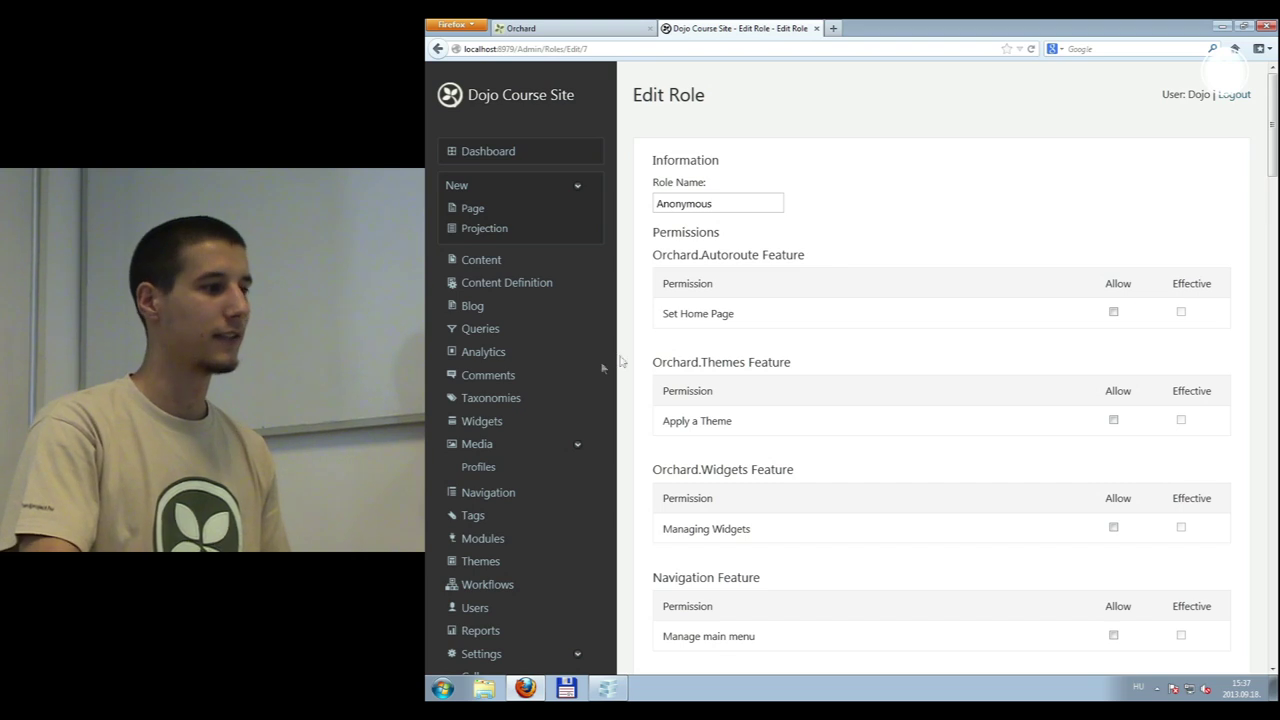
{"action": "left_click_drag", "start_coordinate": [653, 362], "coordinate": [834, 366]}
{"action": "left_click", "coordinate": [834, 366]}
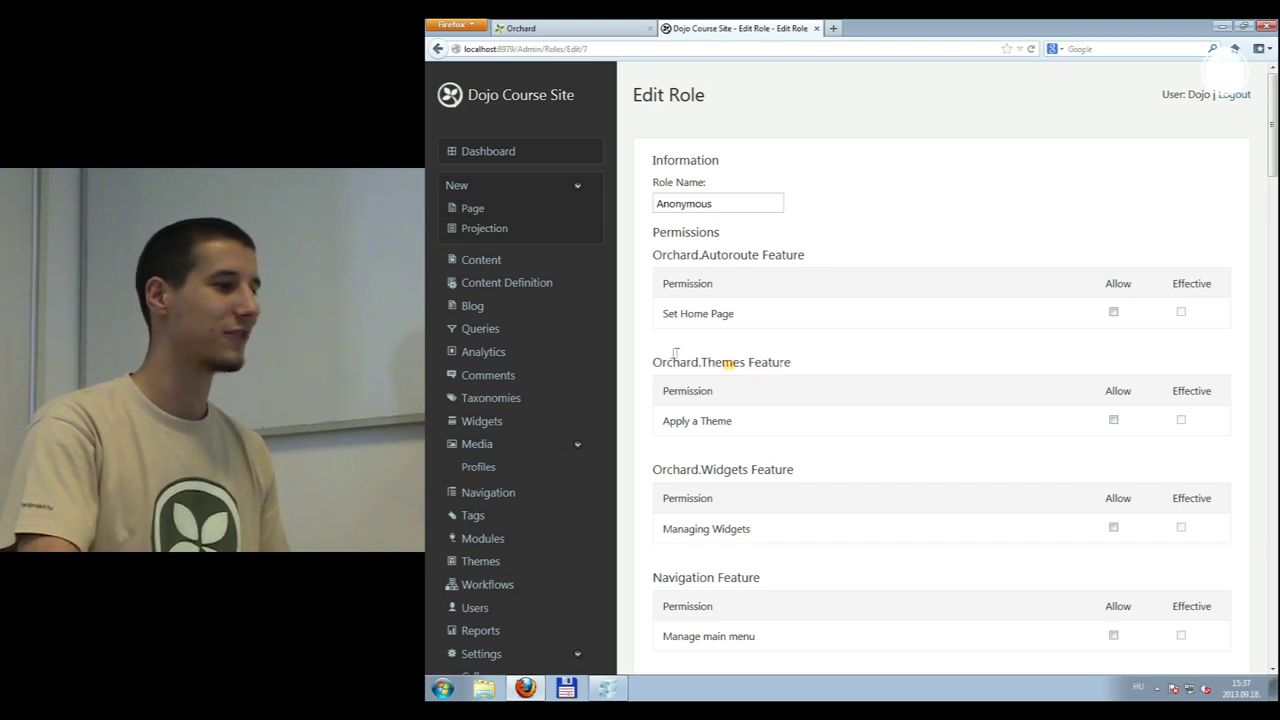
{"action": "left_click_drag", "start_coordinate": [655, 362], "coordinate": [838, 383]}
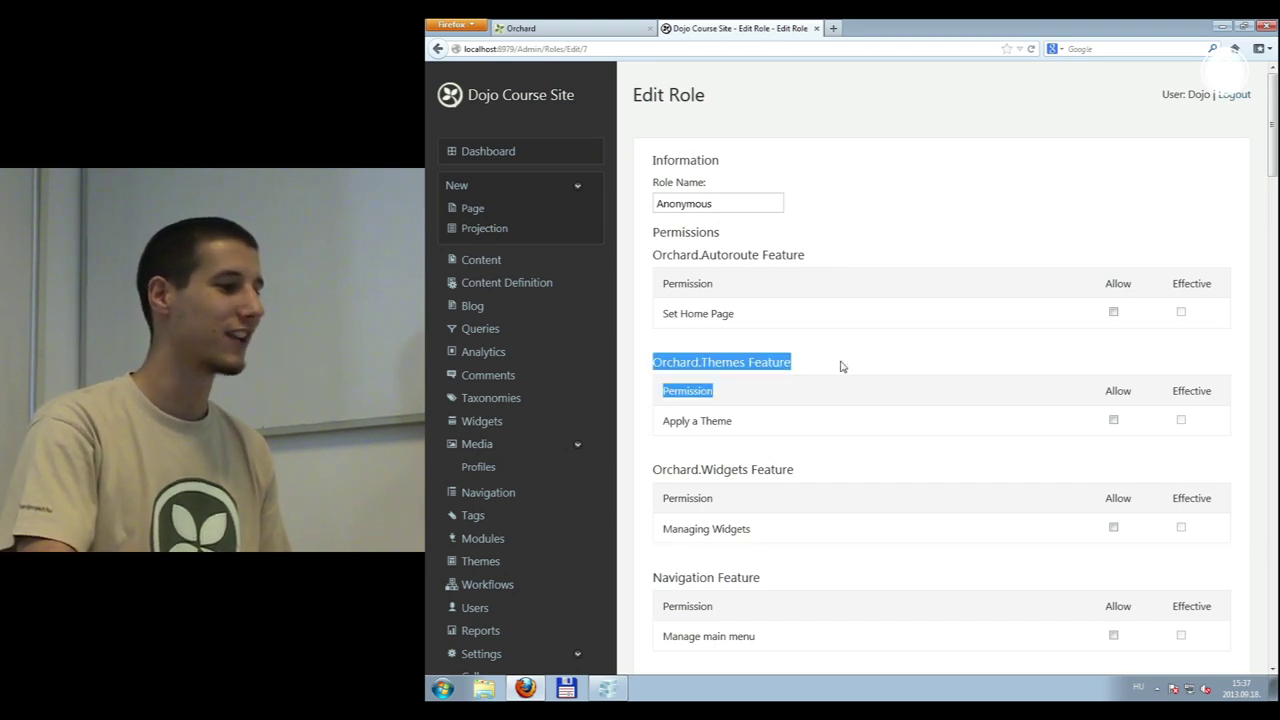
{"action": "left_click", "coordinate": [838, 383]}
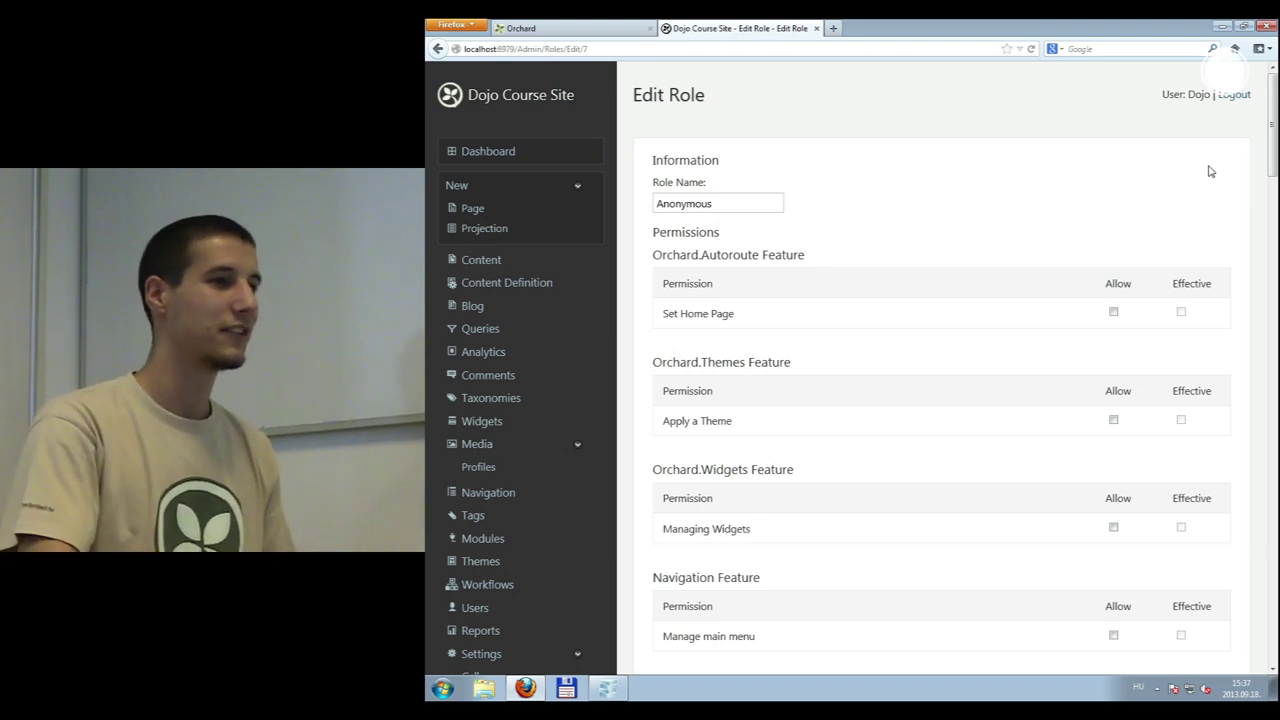
- Disallow Access site front-end for Anonymous, save the role, and return to the Test Page
{"action": "left_click_drag", "start_coordinate": [1273, 122], "coordinate": [1262, 586]}
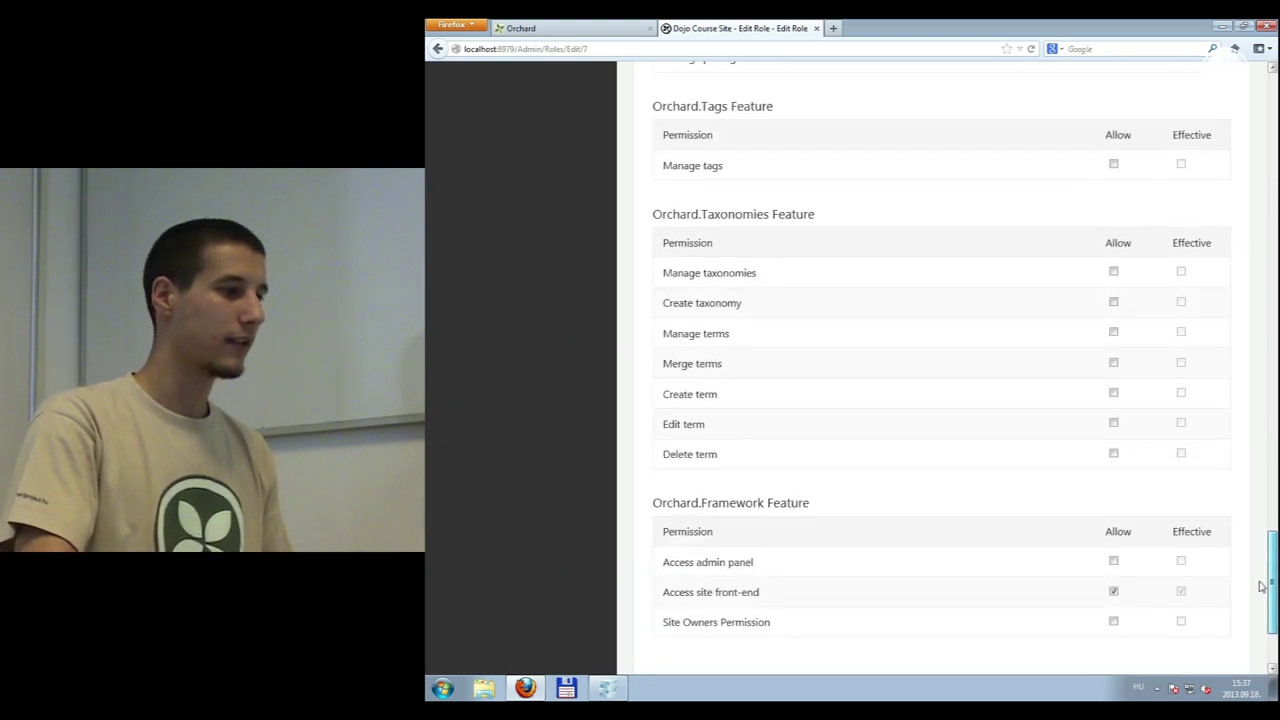
{"action": "scroll", "coordinate": [837, 508], "scroll_direction": "down", "scroll_amount": 3}
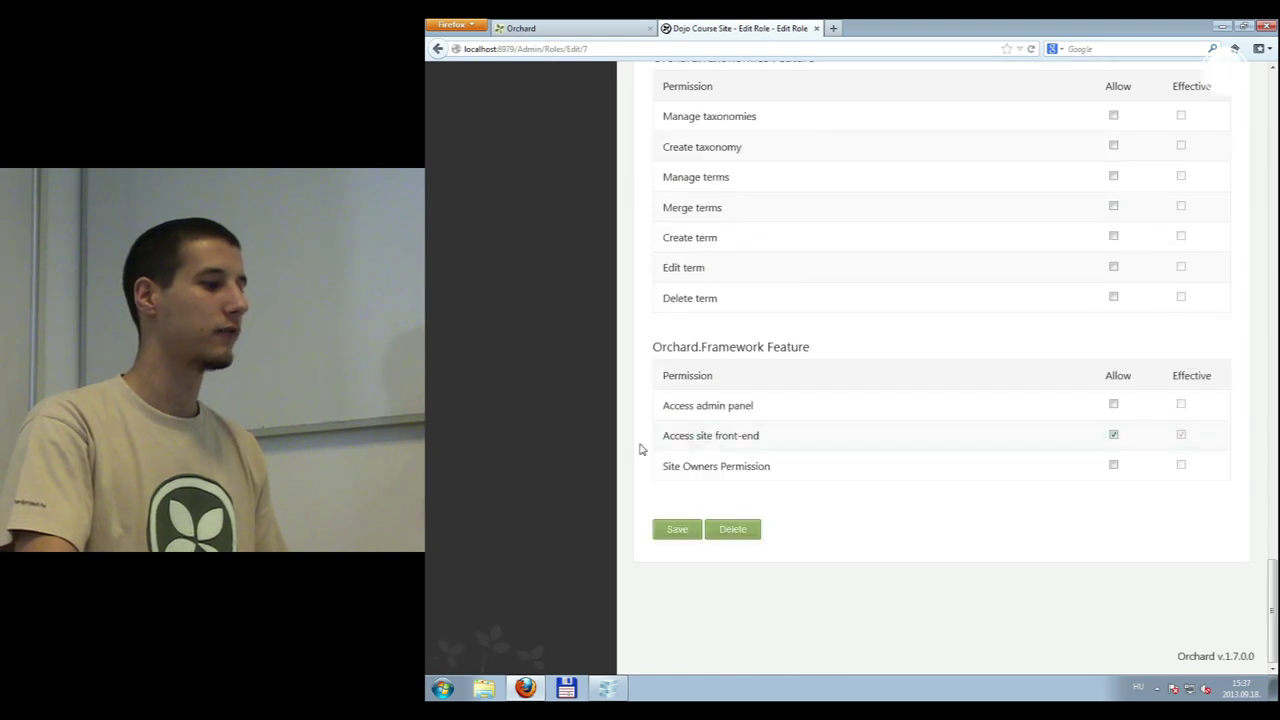
{"action": "left_click_drag", "start_coordinate": [641, 449], "coordinate": [762, 438]}
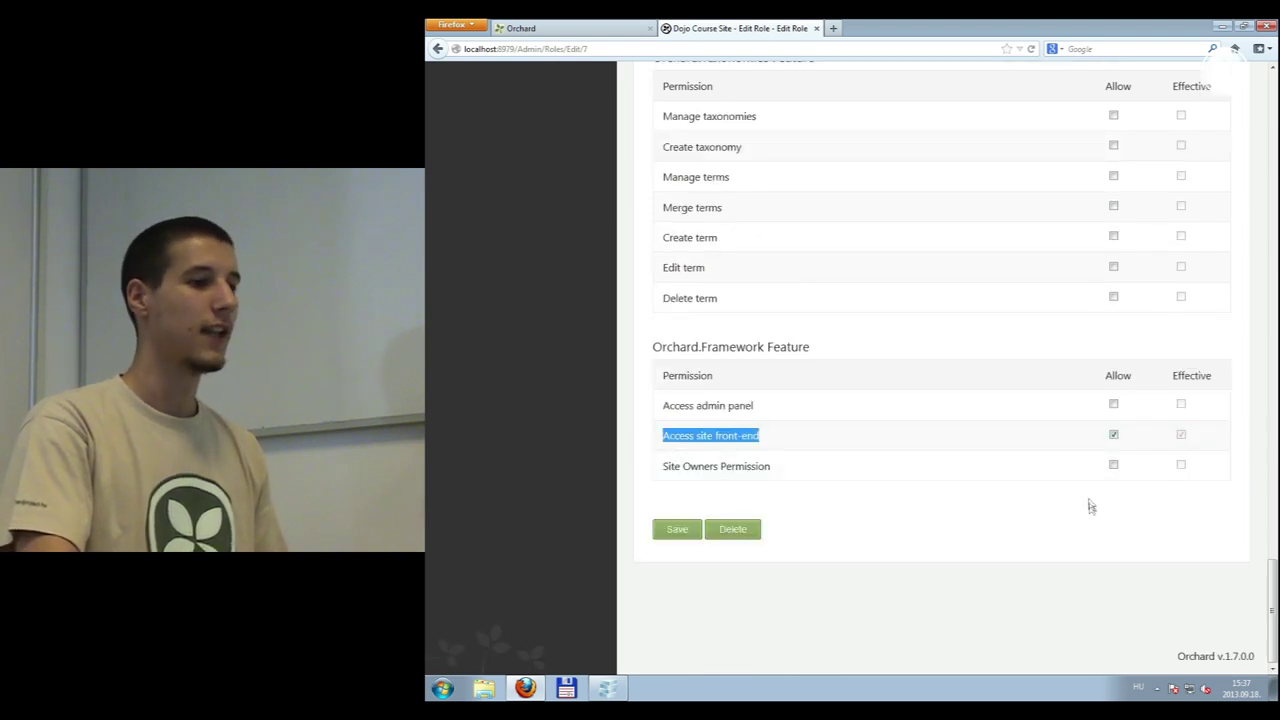
{"action": "left_click", "coordinate": [1088, 502]}
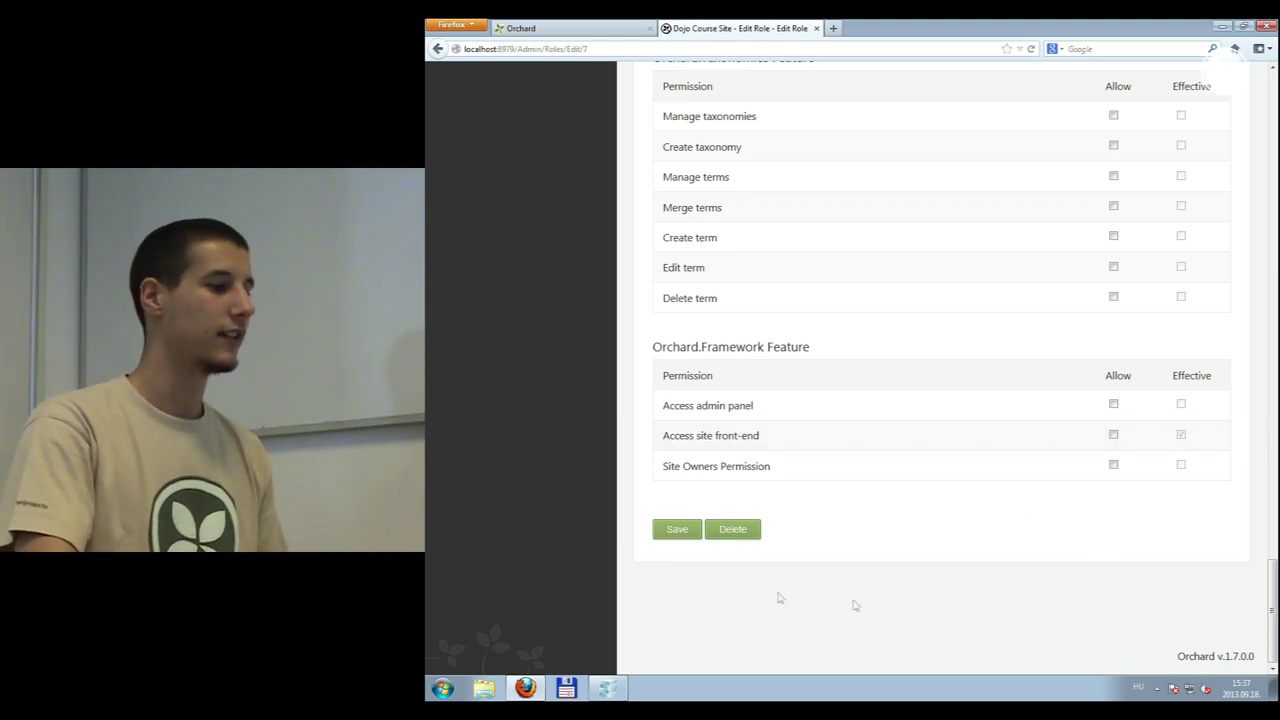
{"action": "left_click", "coordinate": [669, 530]}
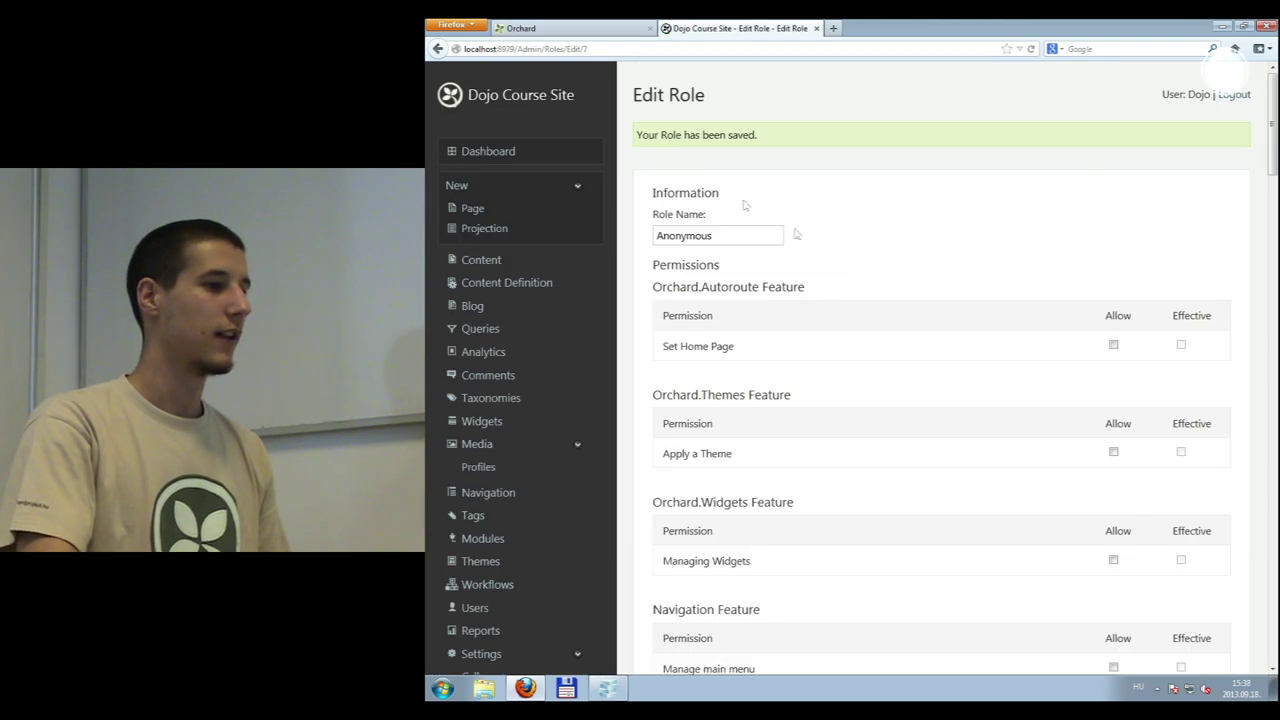
{"action": "scroll", "coordinate": [996, 360], "scroll_direction": "down", "scroll_amount": 3}
{"action": "scroll", "coordinate": [995, 360], "scroll_direction": "up", "scroll_amount": 3}
{"action": "left_click", "coordinate": [493, 100]}
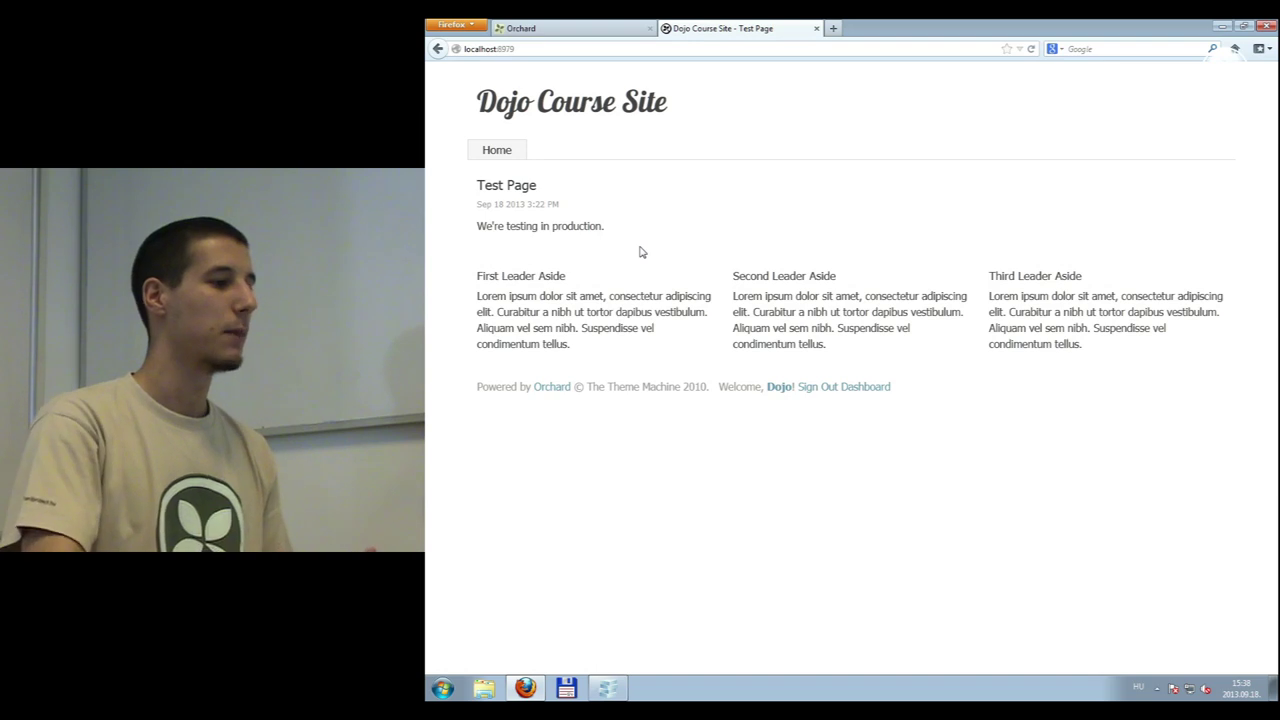
- Sign out to see the Access Denied page, then log in with the admin credentials
{"action": "left_click", "coordinate": [817, 388]}
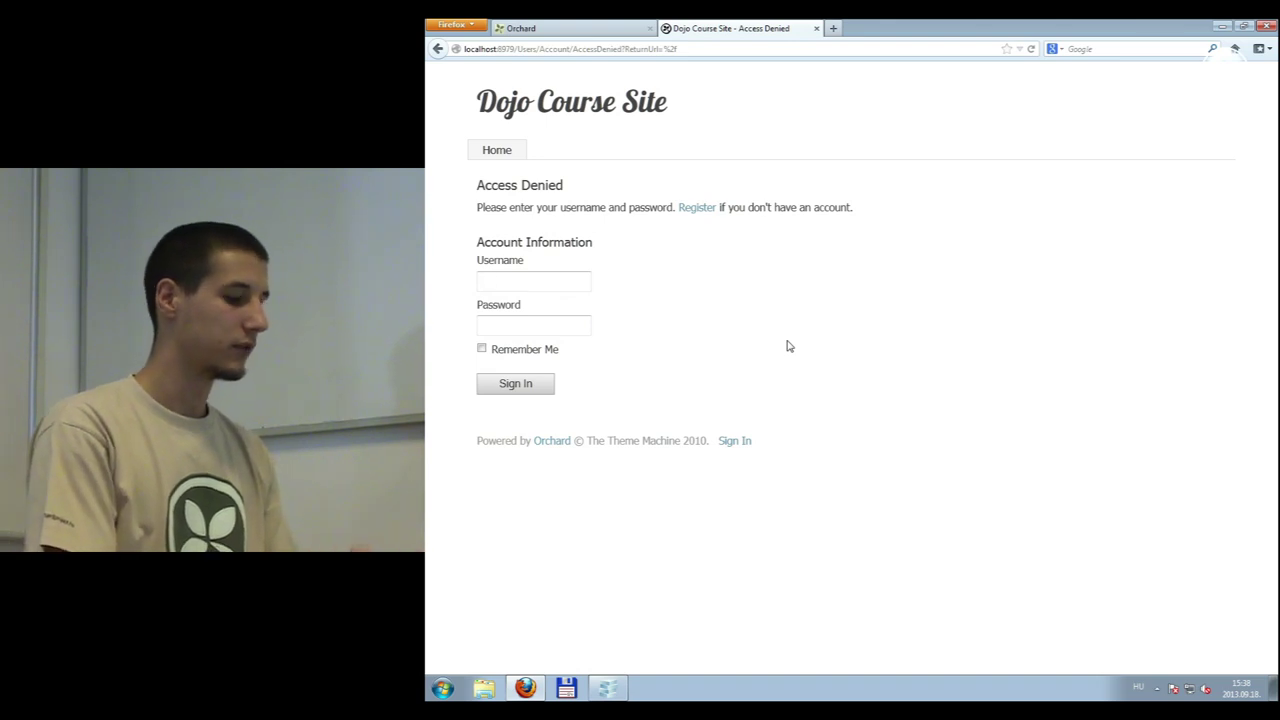
{"action": "type", "text": "dmin"}
{"action": "key", "text": "Tab"}
{"action": "type", "text": "rd"}
{"action": "key", "text": "Return"}
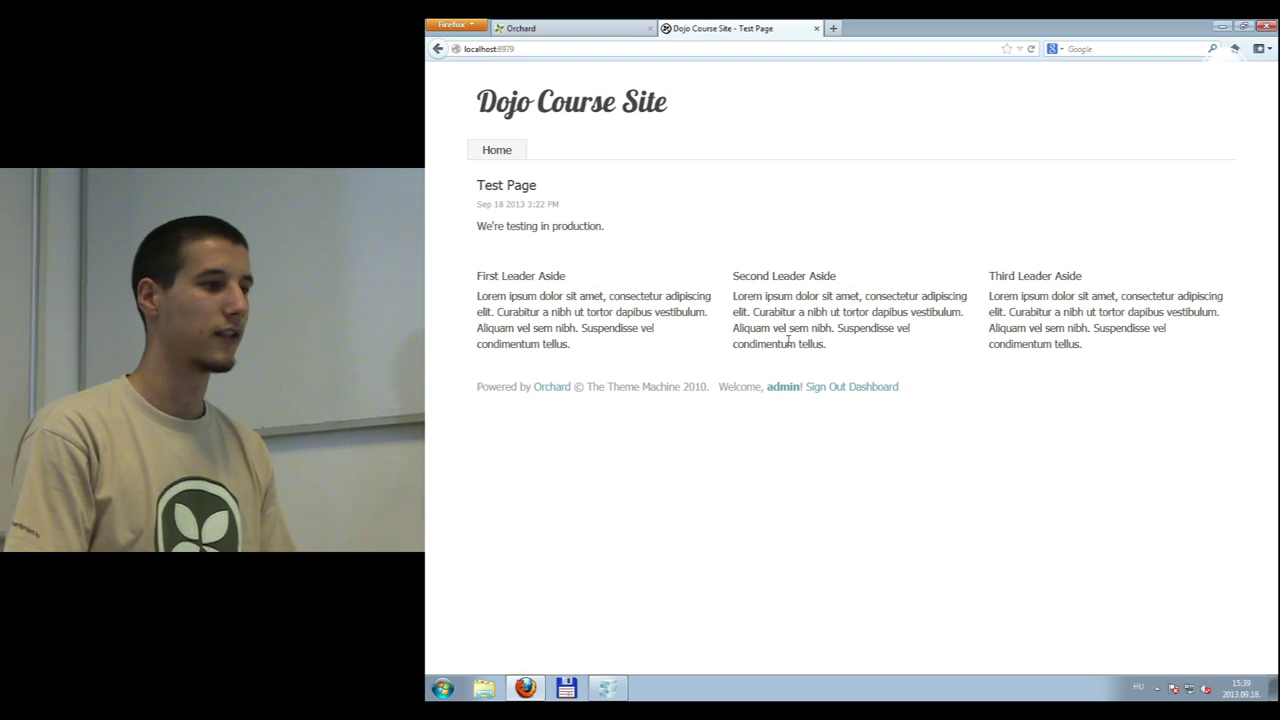
- Open the admin dashboard from the footer Dashboard link and look it over
{"action": "left_click", "coordinate": [866, 388]}
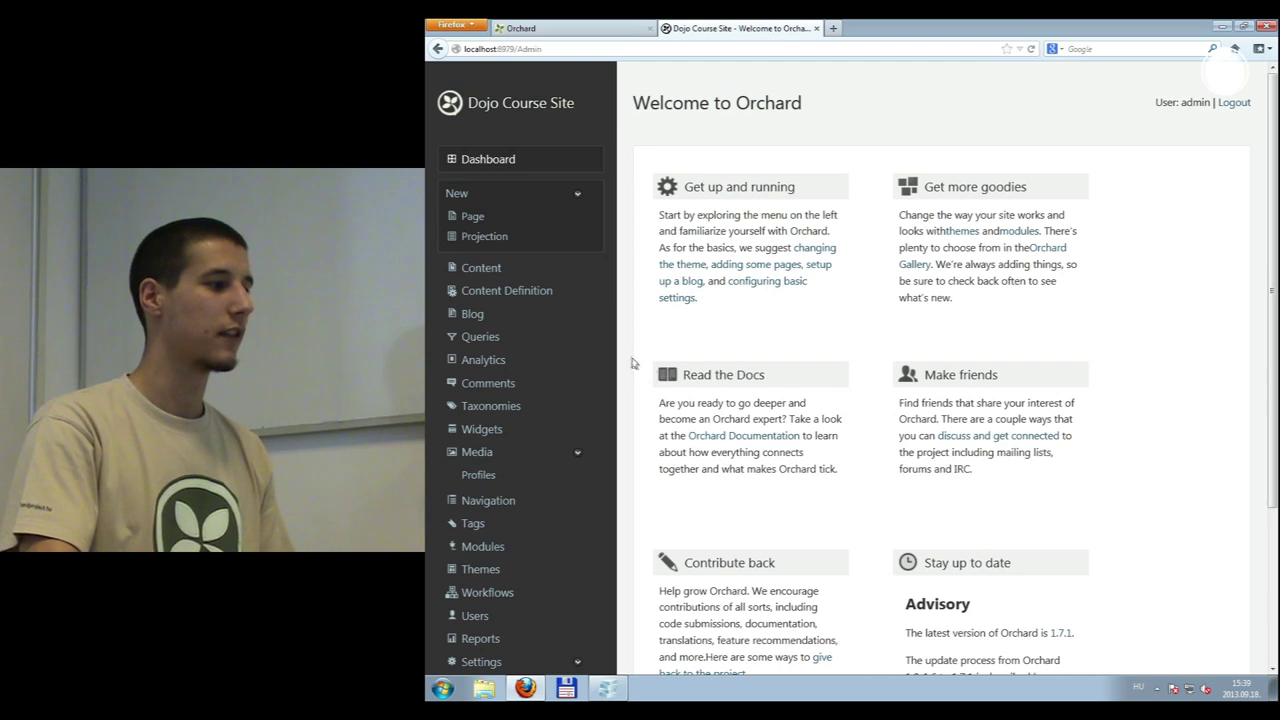
{"action": "scroll", "coordinate": [630, 358], "scroll_direction": "down", "scroll_amount": 2}
{"action": "scroll", "coordinate": [629, 345], "scroll_direction": "up", "scroll_amount": 2}
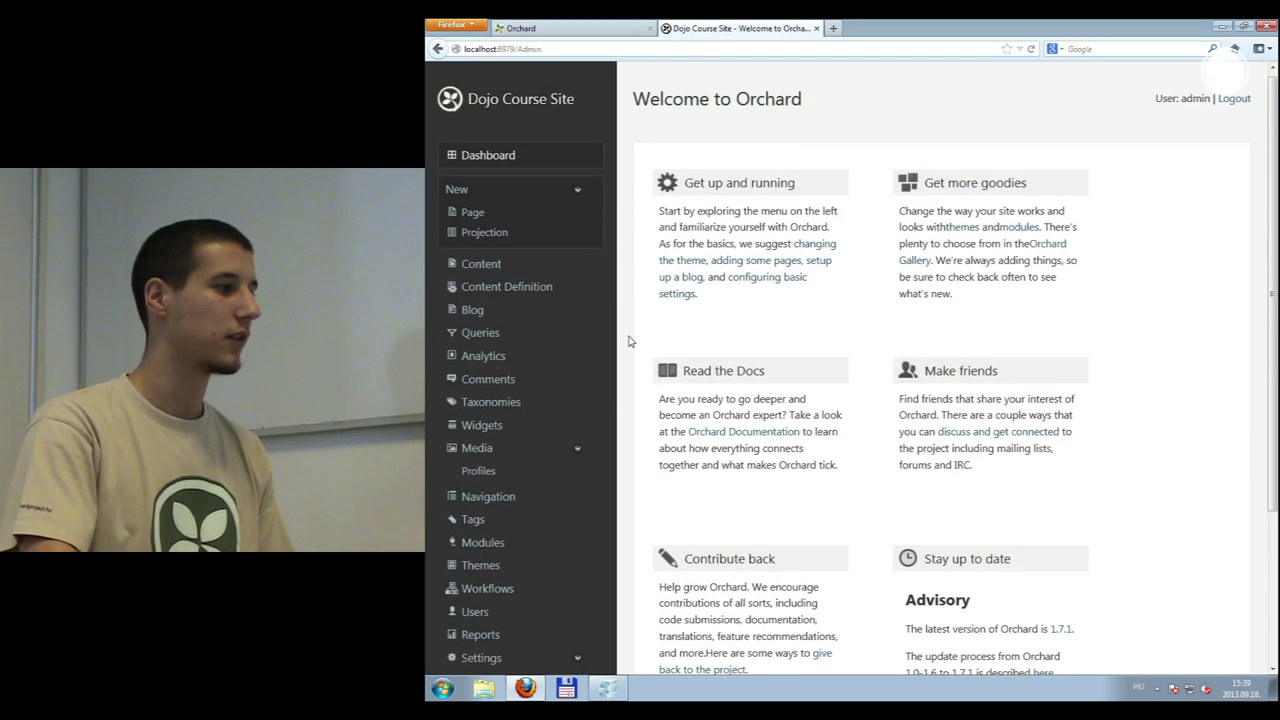
{"action": "scroll", "coordinate": [629, 341], "scroll_direction": "down", "scroll_amount": 3}
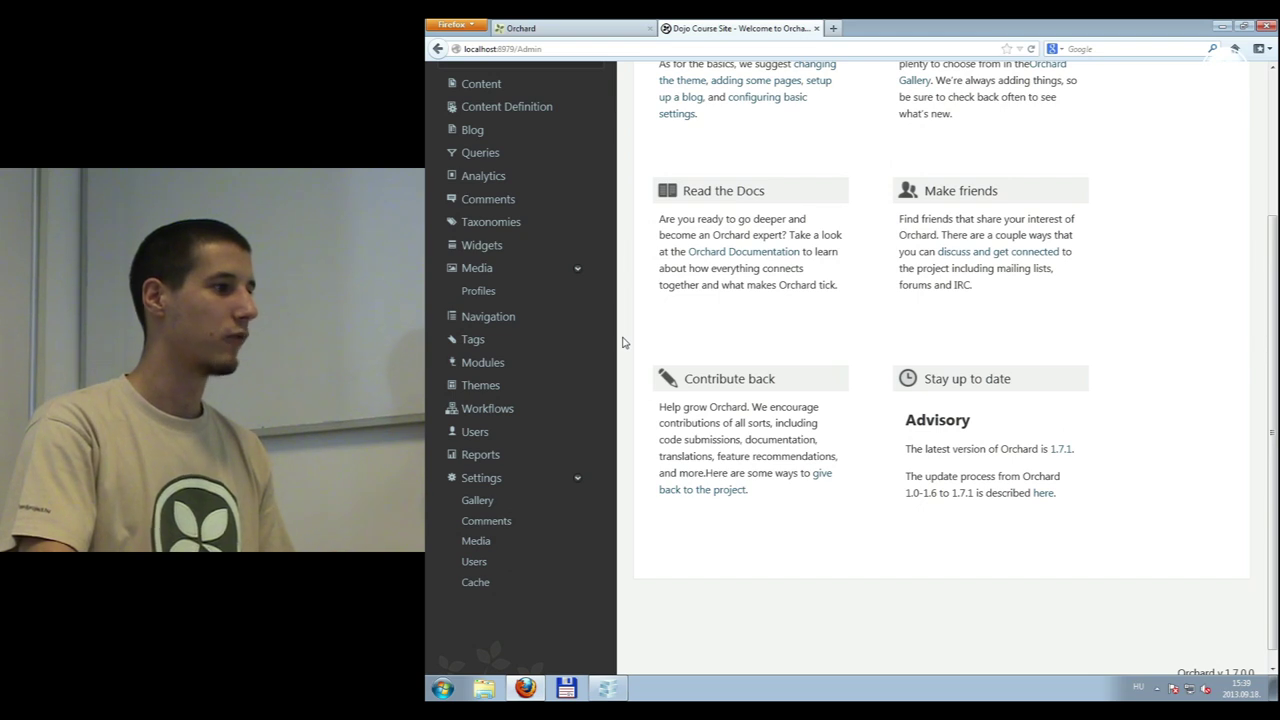
{"action": "scroll", "coordinate": [622, 342], "scroll_direction": "up", "scroll_amount": 3}
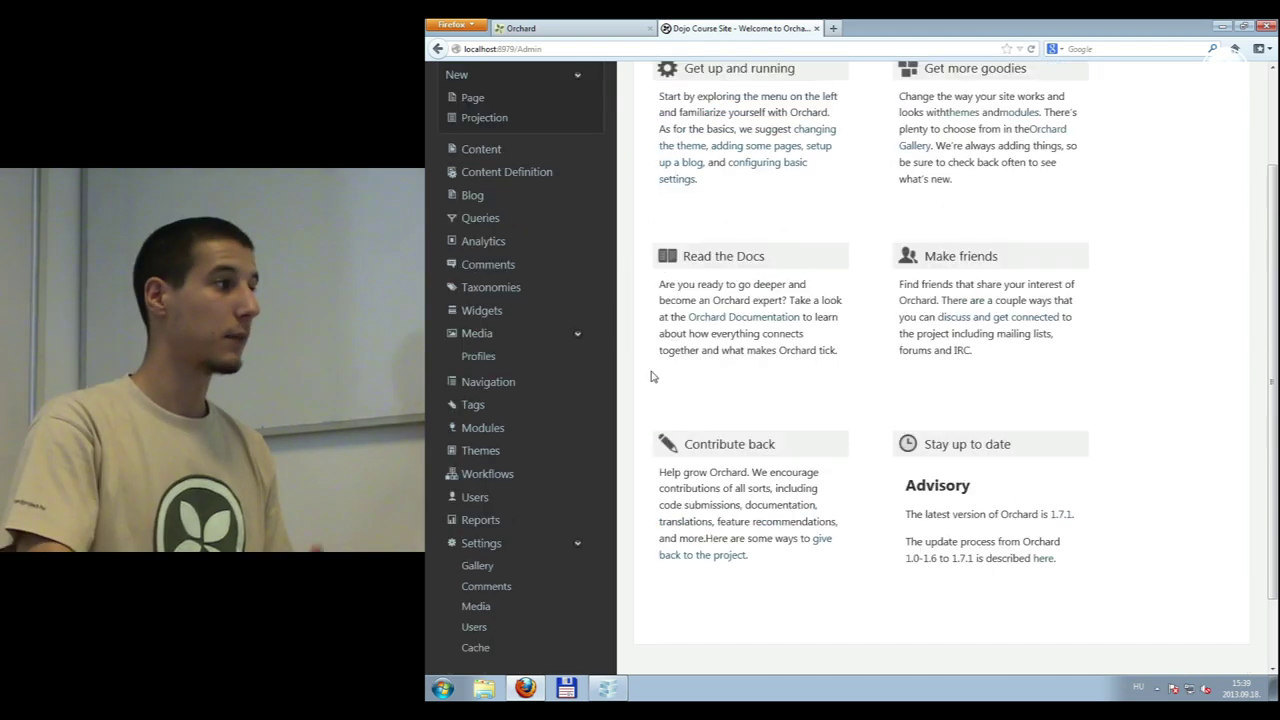
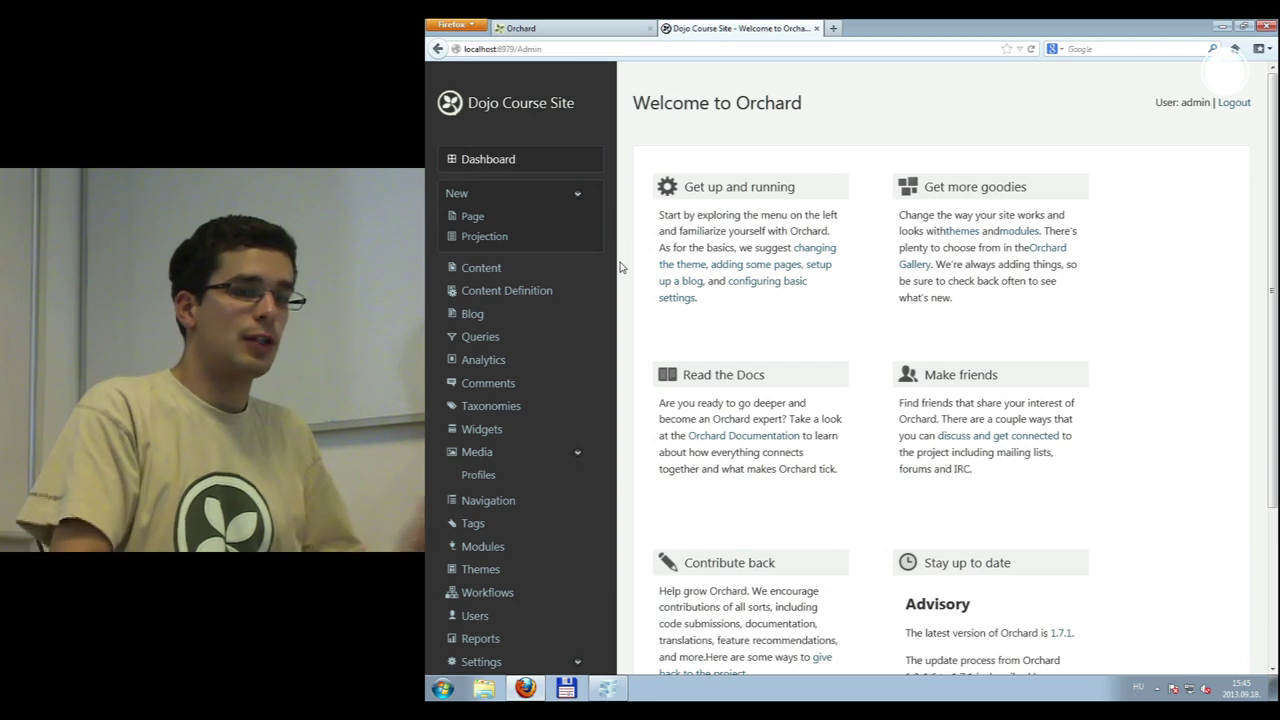
- Open the front-end Test Page in a new tab and highlight its post 'We're testing in production.'
{"action": "middle_click", "coordinate": [478, 104]}
{"action": "left_click", "coordinate": [900, 28]}
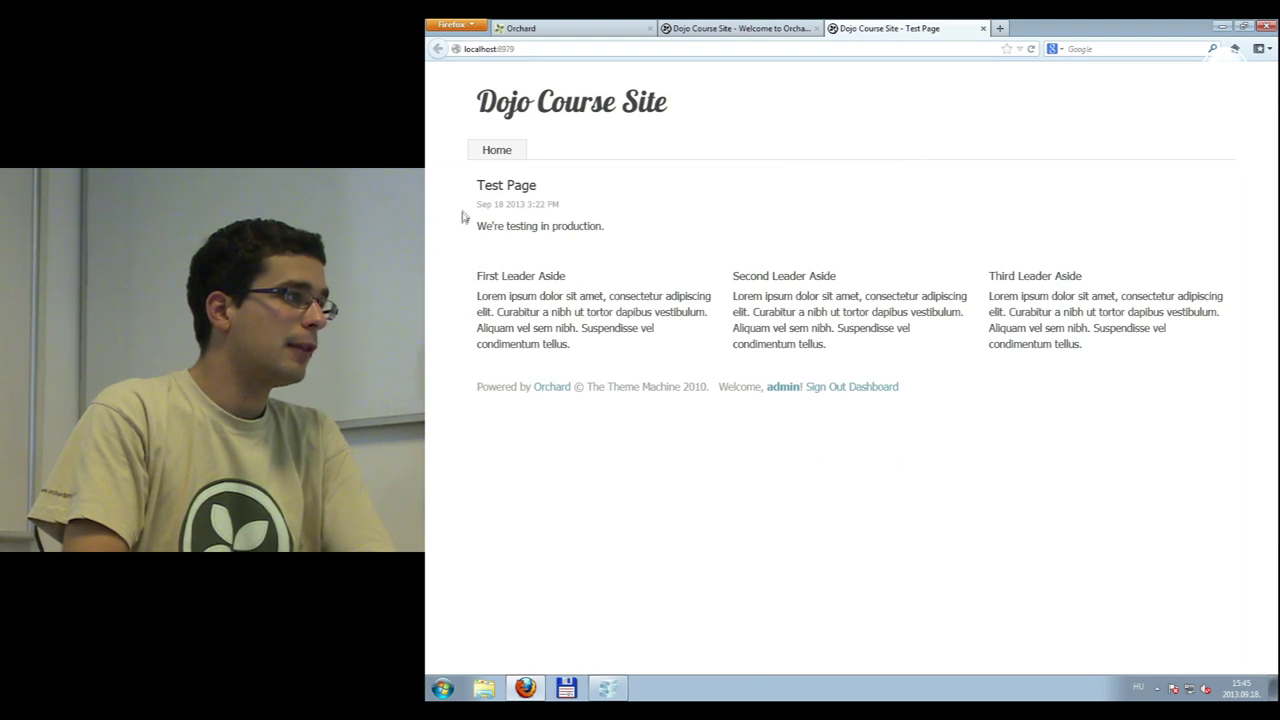
{"action": "left_click_drag", "start_coordinate": [474, 192], "coordinate": [637, 242]}
{"action": "left_click", "coordinate": [636, 243]}
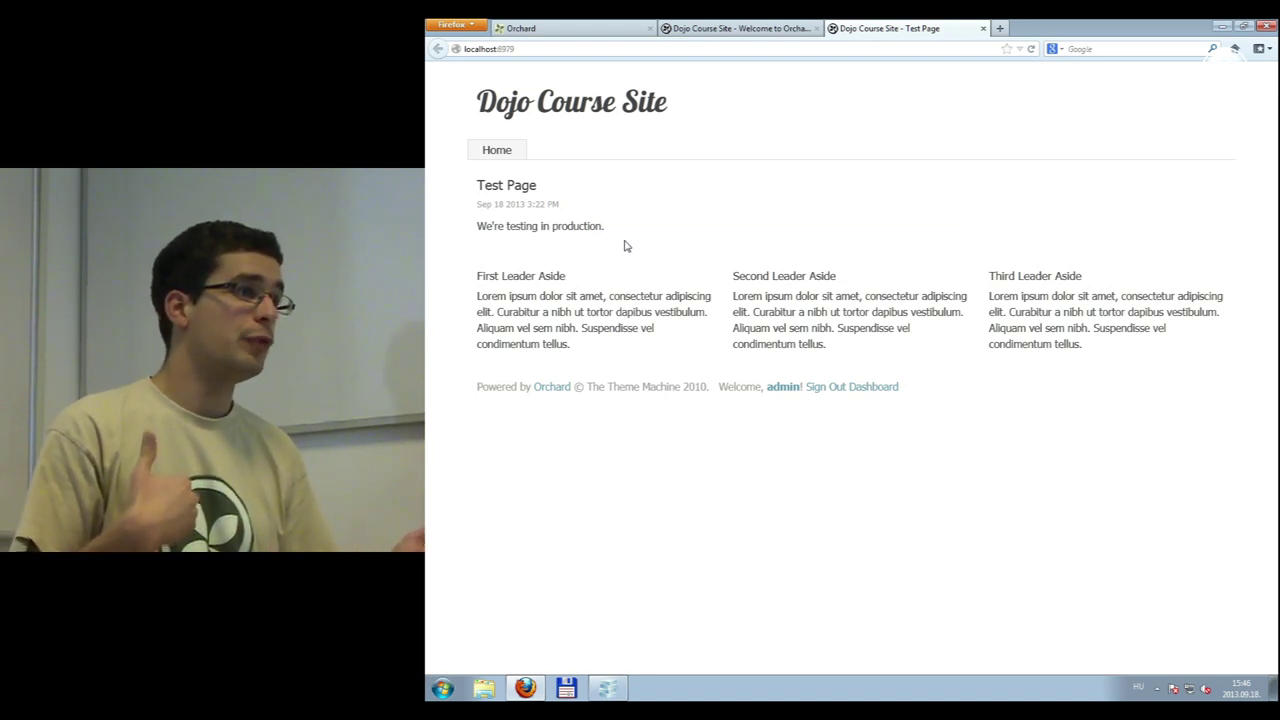
{"action": "left_click_drag", "start_coordinate": [624, 245], "coordinate": [455, 193]}
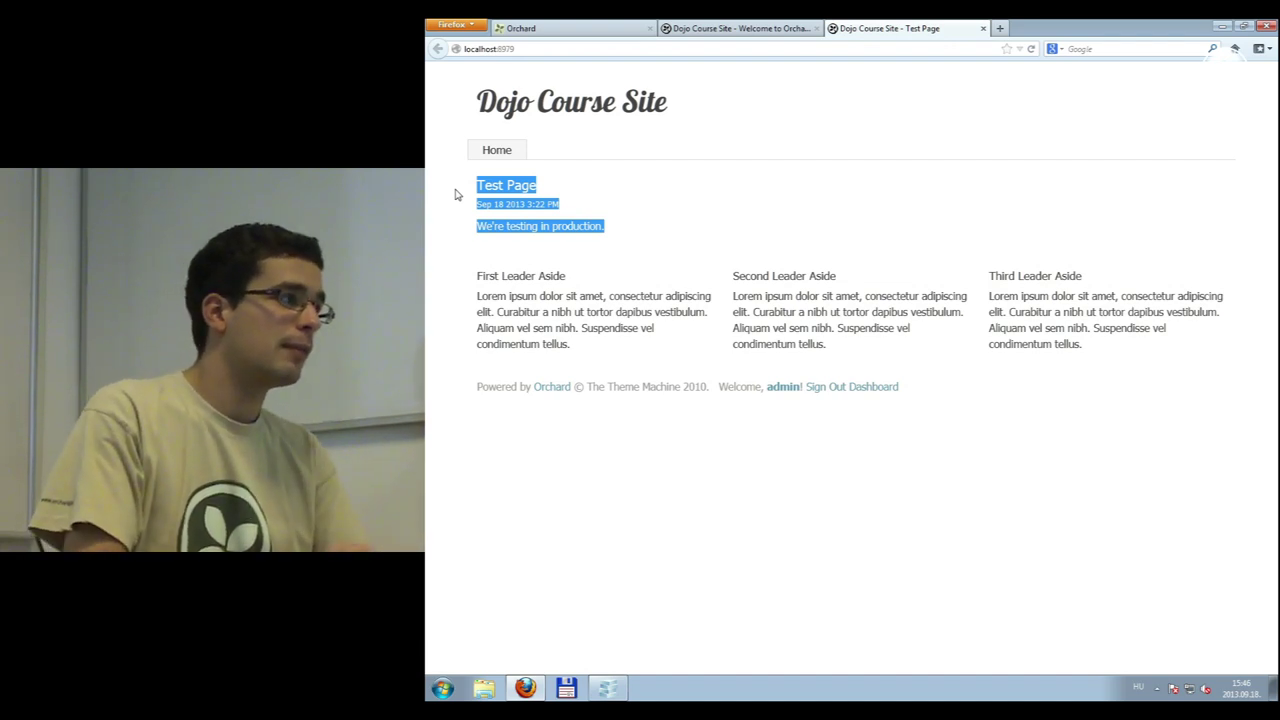
- Highlight the First, Second and Third Leader Aside columns on the Test Page, then return to the dashboard
{"action": "left_click_drag", "start_coordinate": [474, 274], "coordinate": [586, 346]}
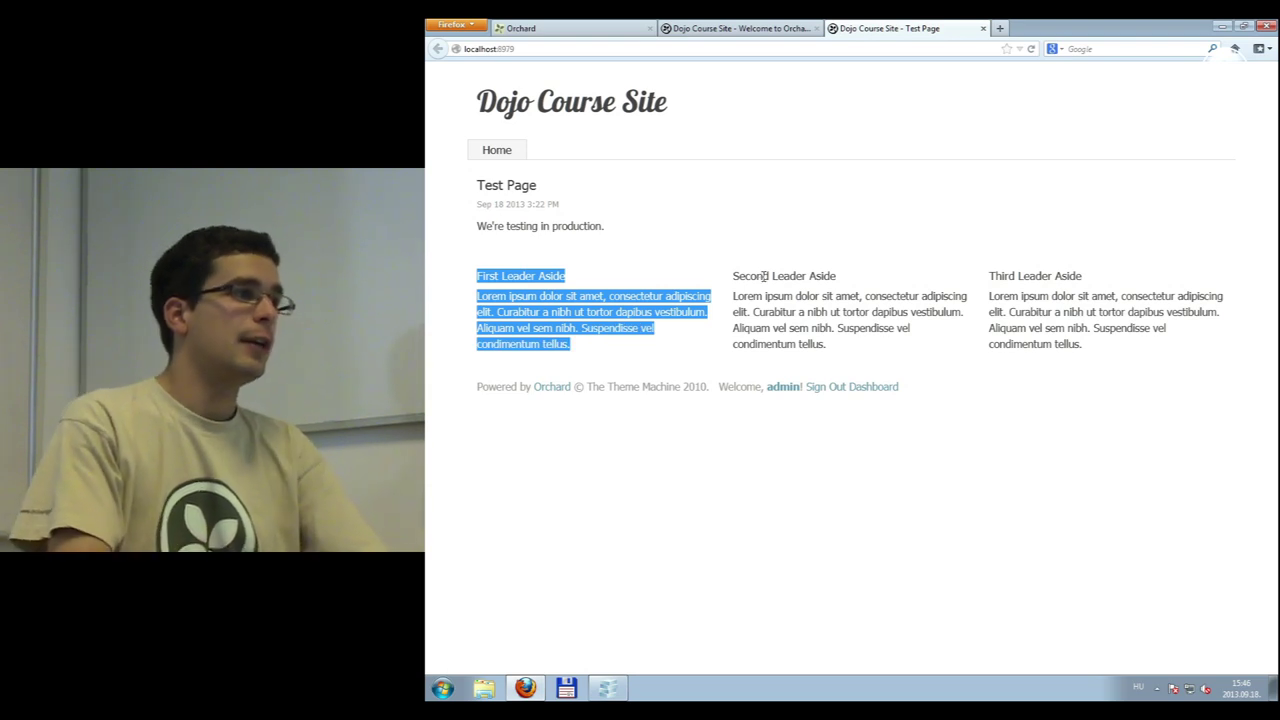
{"action": "left_click_drag", "start_coordinate": [733, 276], "coordinate": [838, 344]}
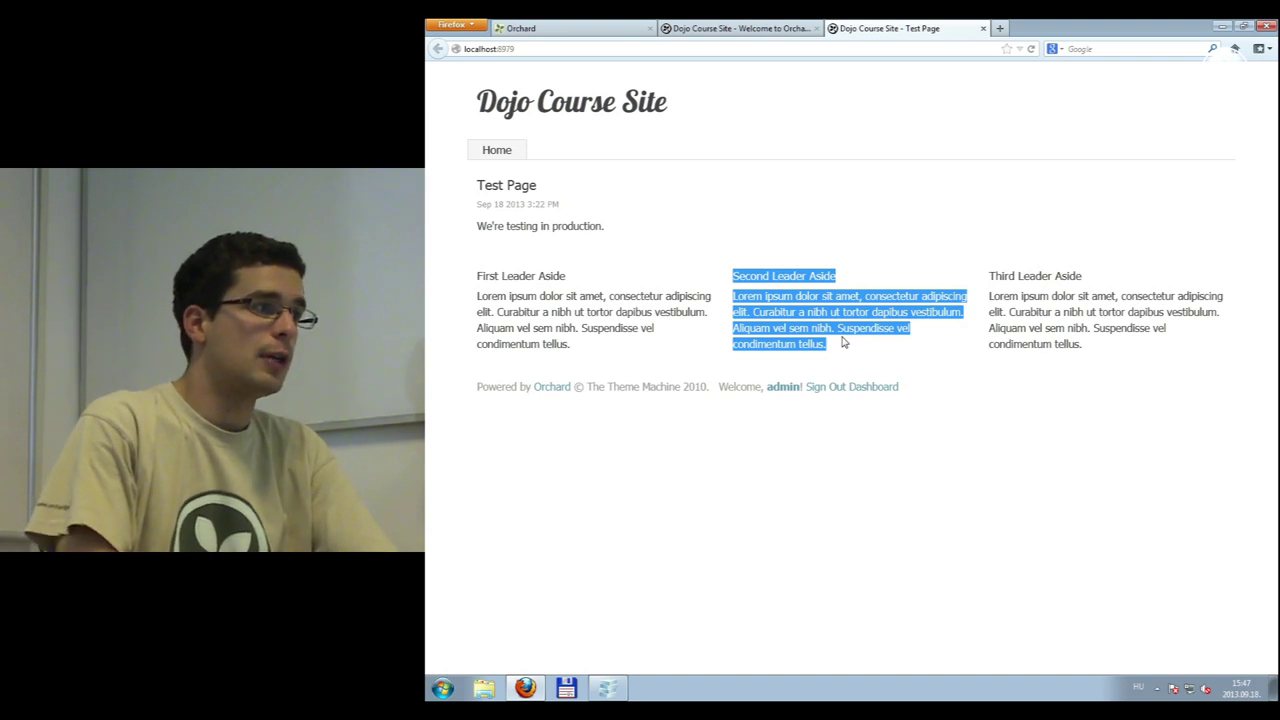
{"action": "left_click", "coordinate": [868, 350]}
{"action": "left_click_drag", "start_coordinate": [868, 350], "coordinate": [735, 277]}
{"action": "left_click_drag", "start_coordinate": [620, 240], "coordinate": [461, 196]}
{"action": "left_click", "coordinate": [529, 251]}
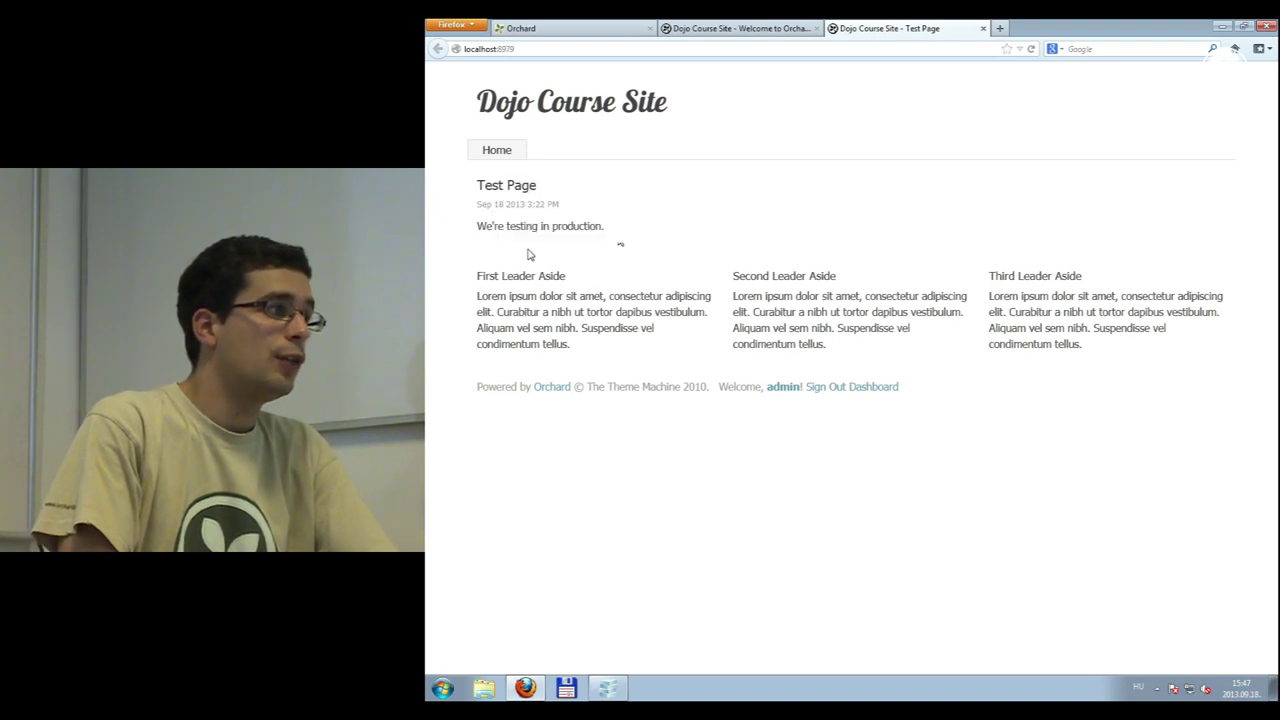
{"action": "left_click_drag", "start_coordinate": [477, 277], "coordinate": [1208, 338]}
{"action": "left_click", "coordinate": [1208, 338]}
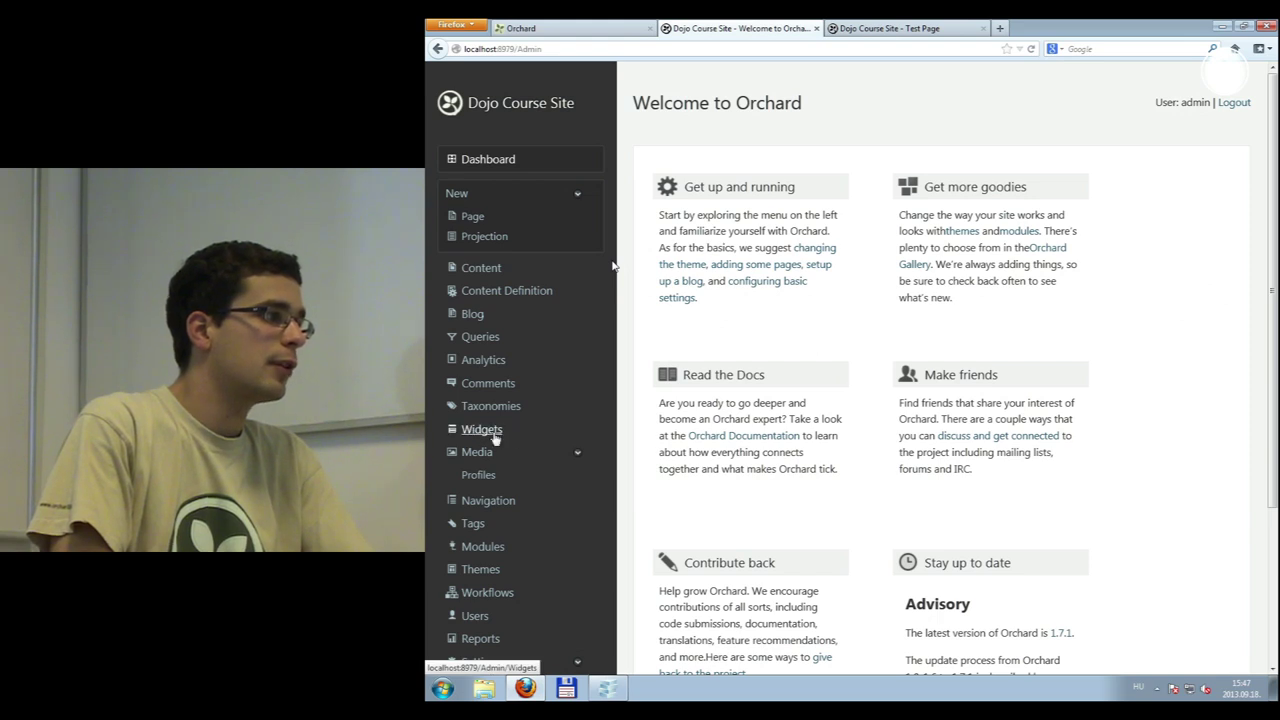
- Open the Widgets admin page and scroll down to the TripelFirst, TripelSecond and TripelThird zones
{"action": "left_click", "coordinate": [493, 432]}
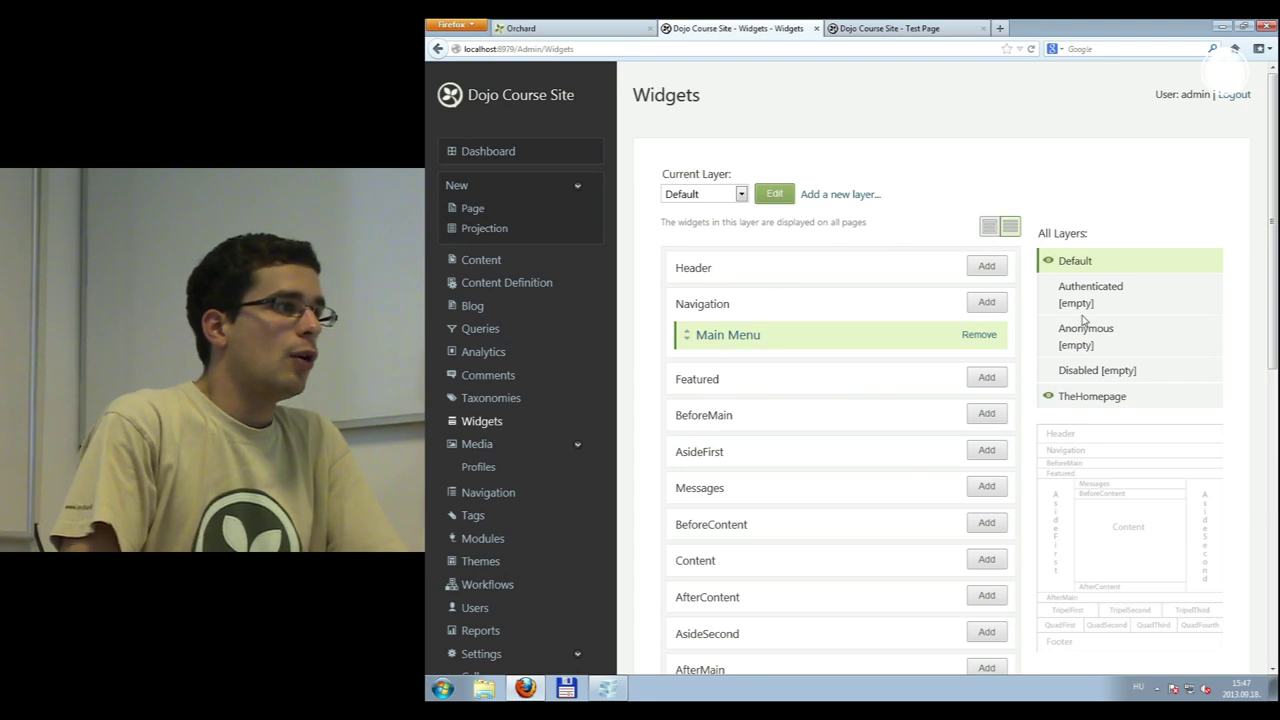
{"action": "scroll", "coordinate": [1131, 268], "scroll_direction": "down", "scroll_amount": 1}
{"action": "scroll", "coordinate": [1131, 268], "scroll_direction": "down", "scroll_amount": 2}
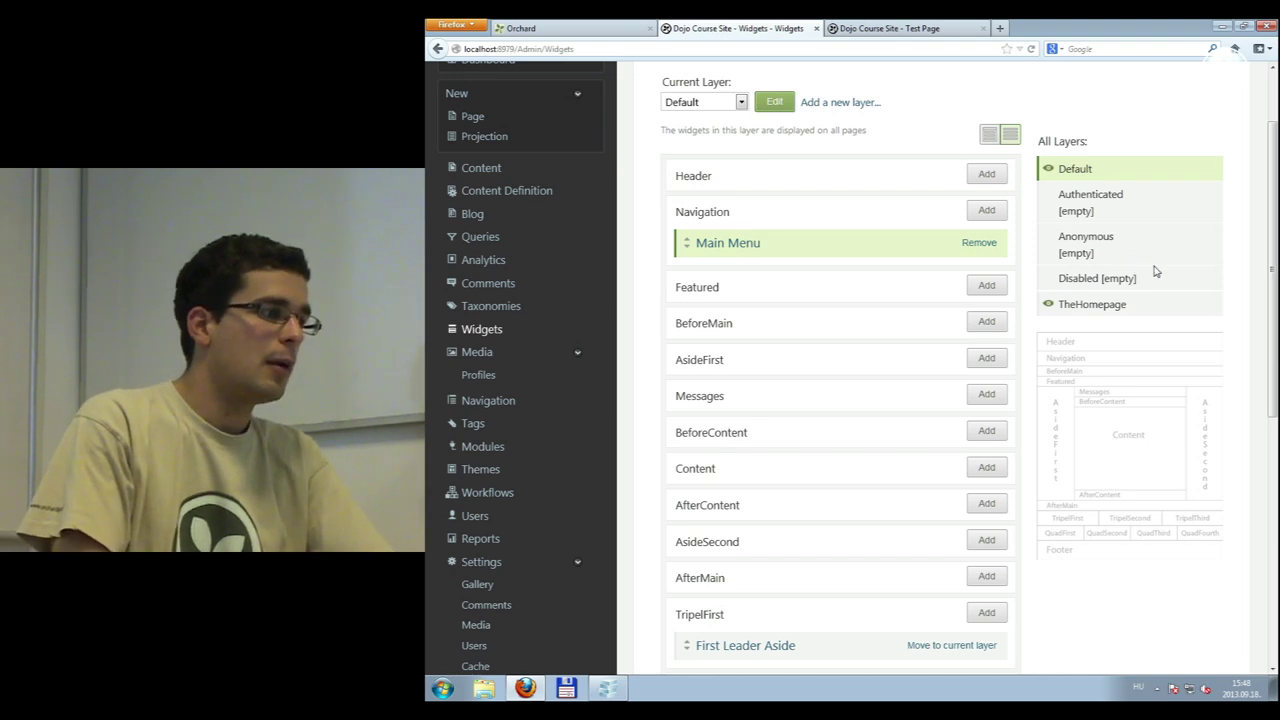
{"action": "scroll", "coordinate": [1154, 271], "scroll_direction": "down", "scroll_amount": 4}
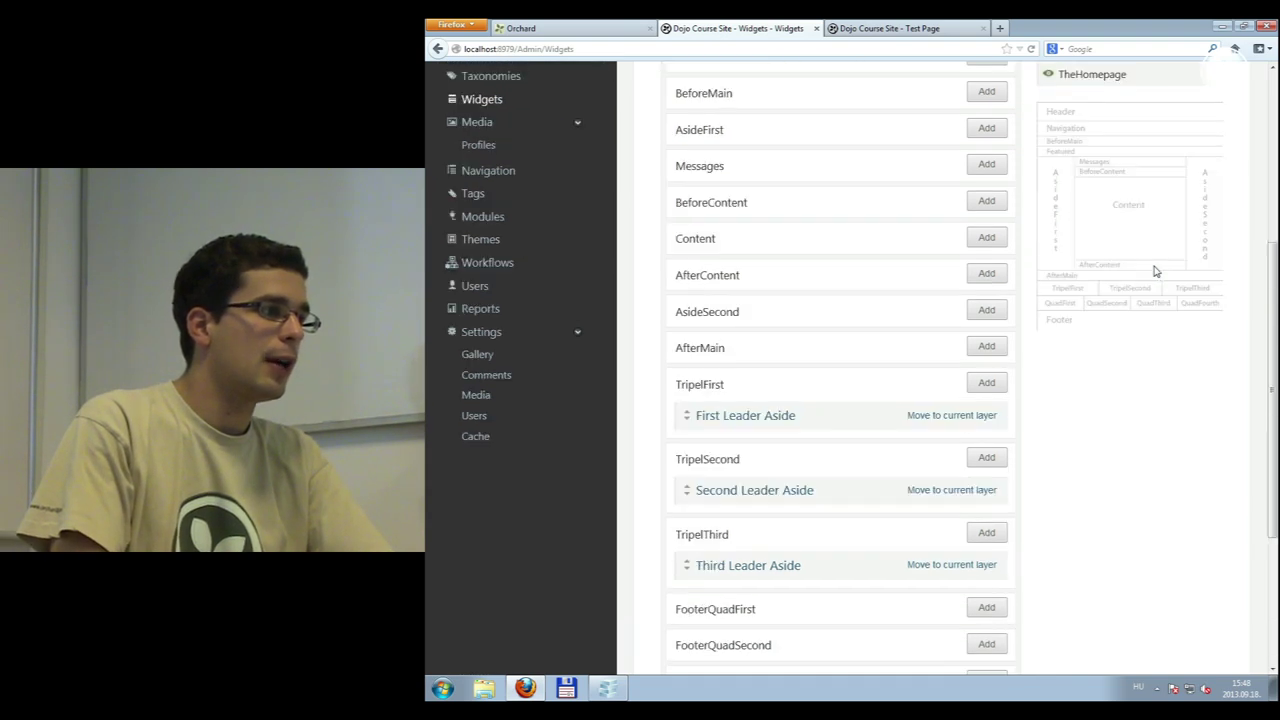
{"action": "scroll", "coordinate": [1154, 271], "scroll_direction": "down", "scroll_amount": 3}
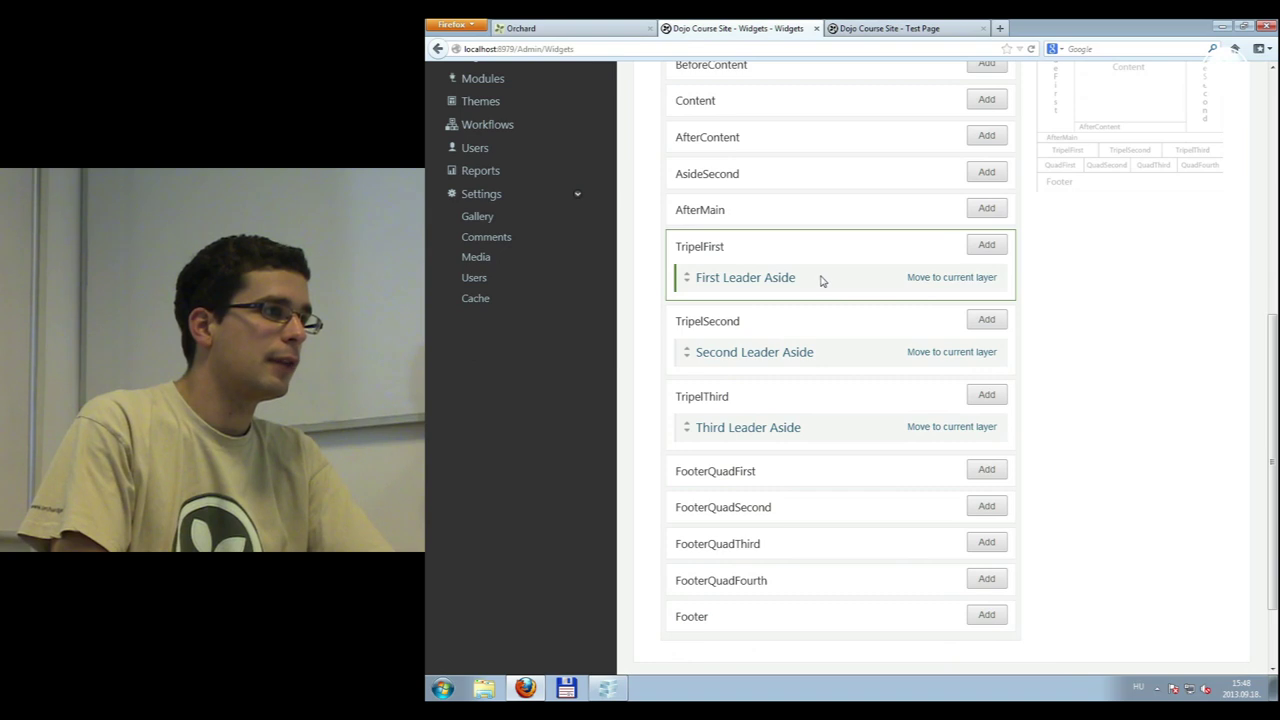
- Compare the Test Page's First Leader Aside heading with the Widgets page listing
{"action": "left_click", "coordinate": [926, 30]}
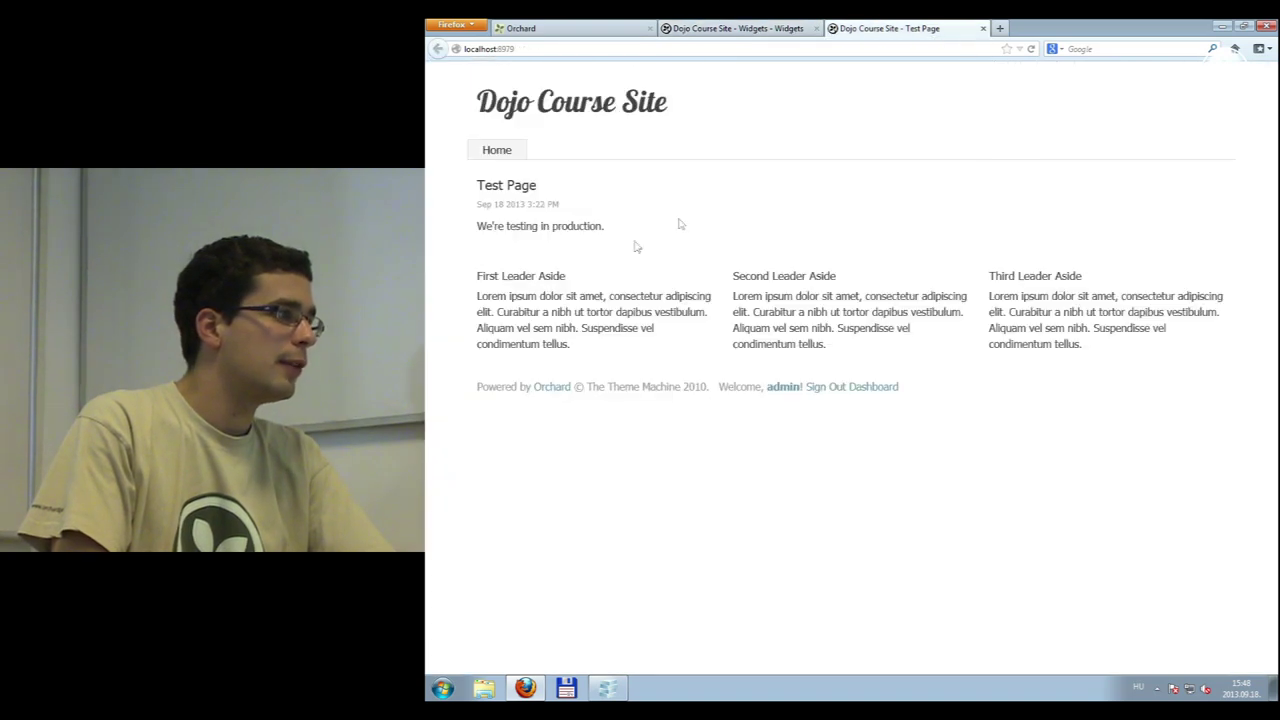
{"action": "left_click_drag", "start_coordinate": [476, 280], "coordinate": [571, 271]}
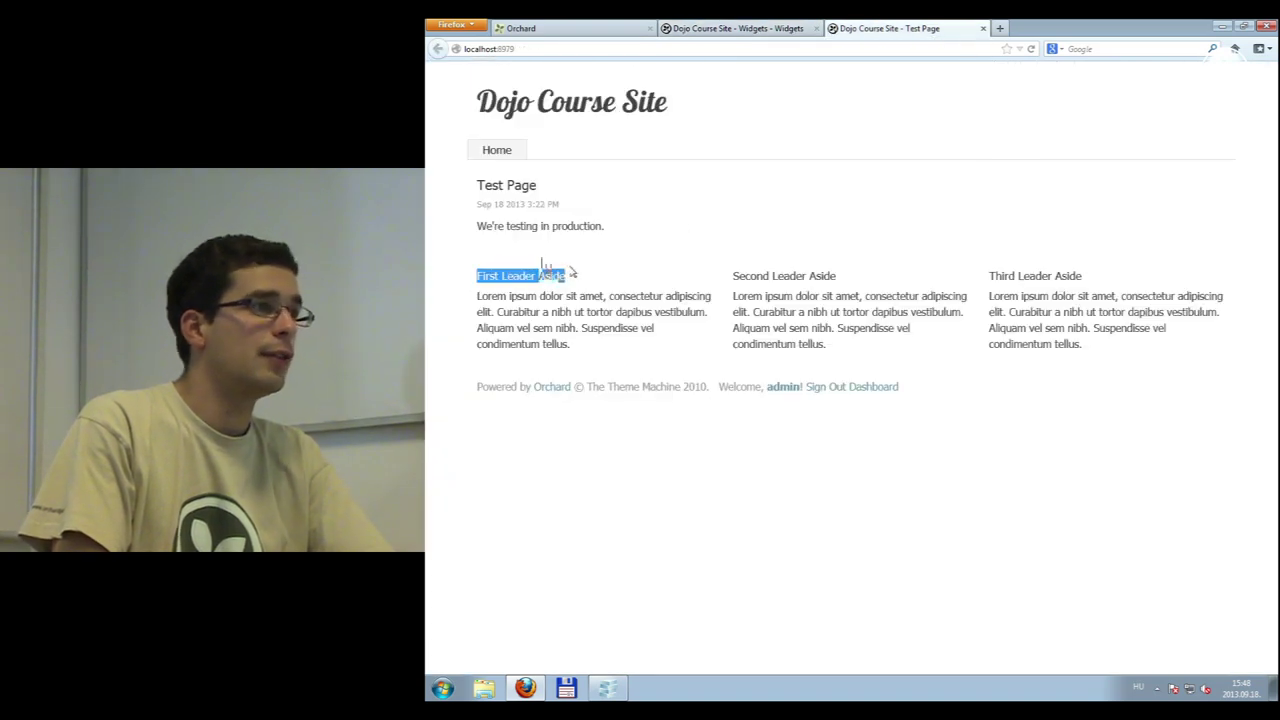
{"action": "left_click", "coordinate": [772, 32]}
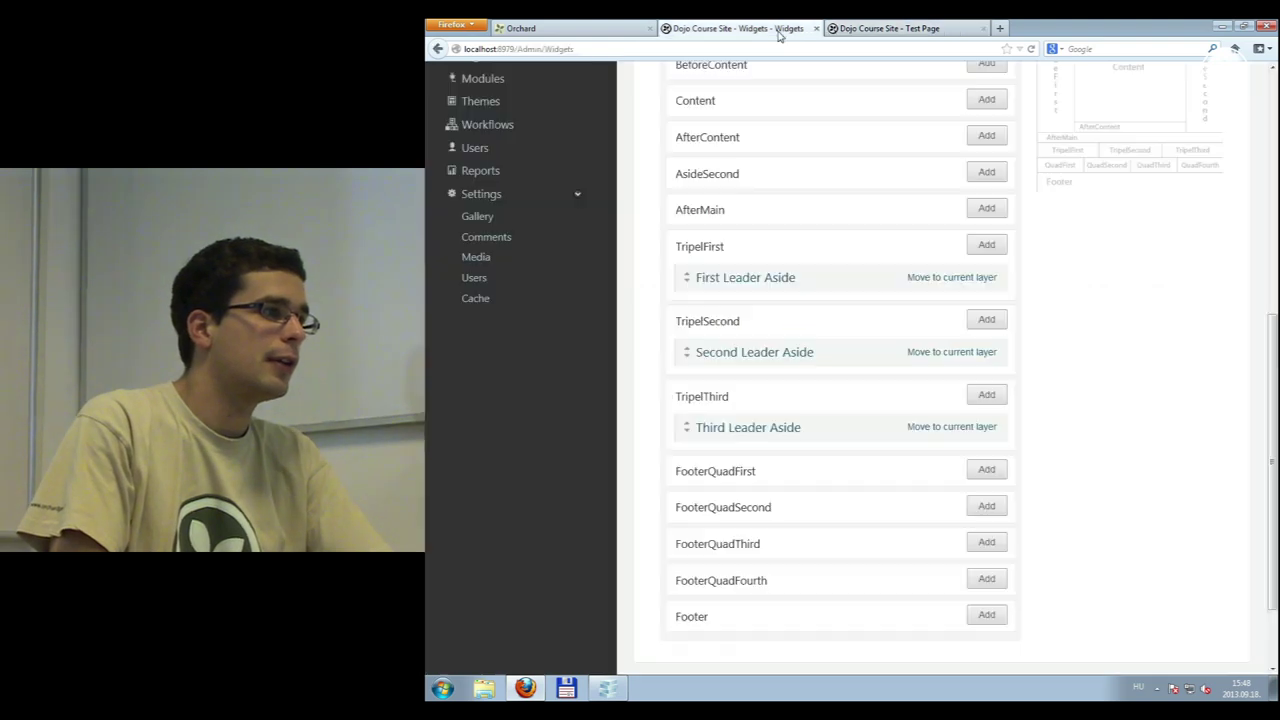
- Open First Leader Aside's edit form, showing TripelFirst zone, TheHomepage layer and position 5
{"action": "left_click", "coordinate": [773, 280]}
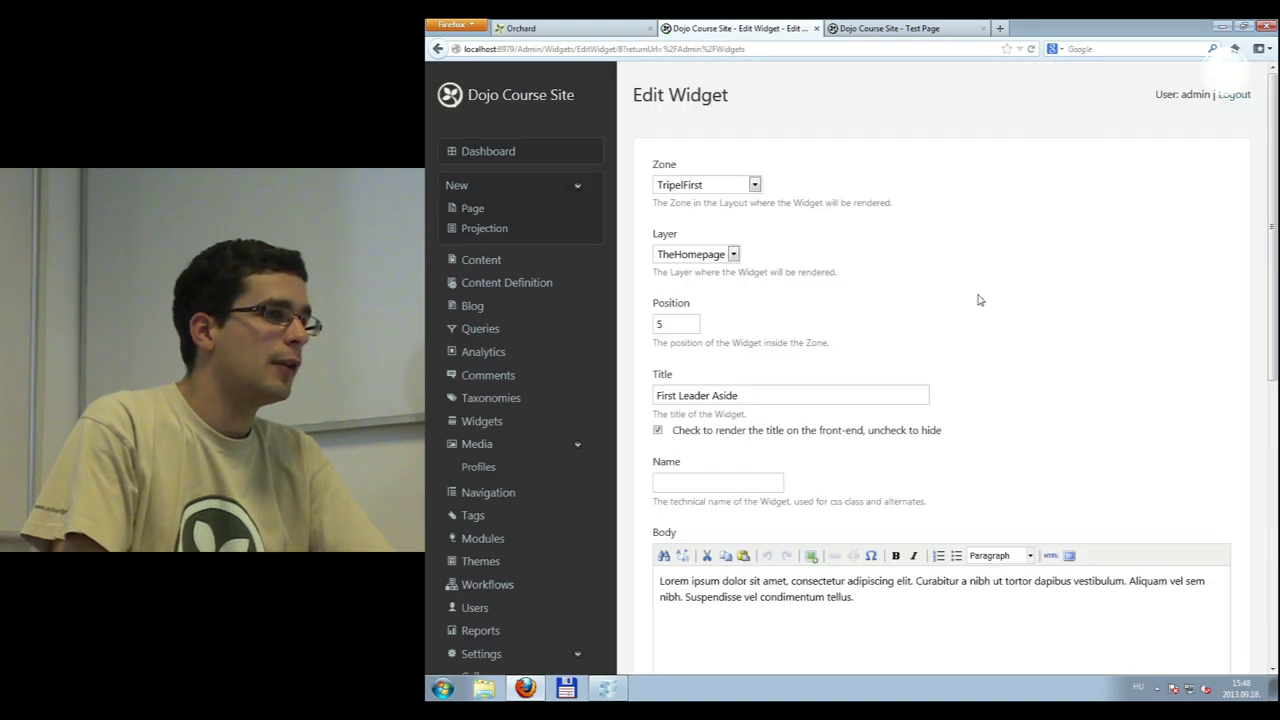
{"action": "scroll", "coordinate": [994, 258], "scroll_direction": "down", "scroll_amount": 1}
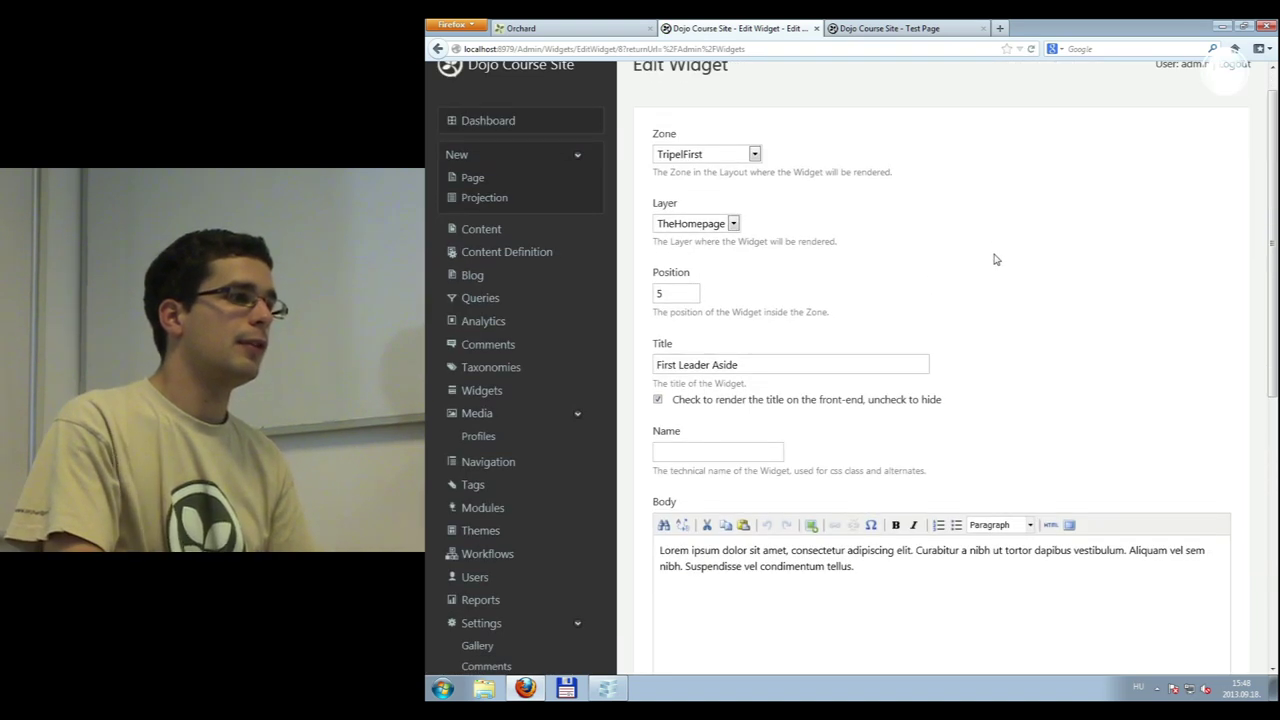
{"action": "scroll", "coordinate": [994, 259], "scroll_direction": "down", "scroll_amount": 1}
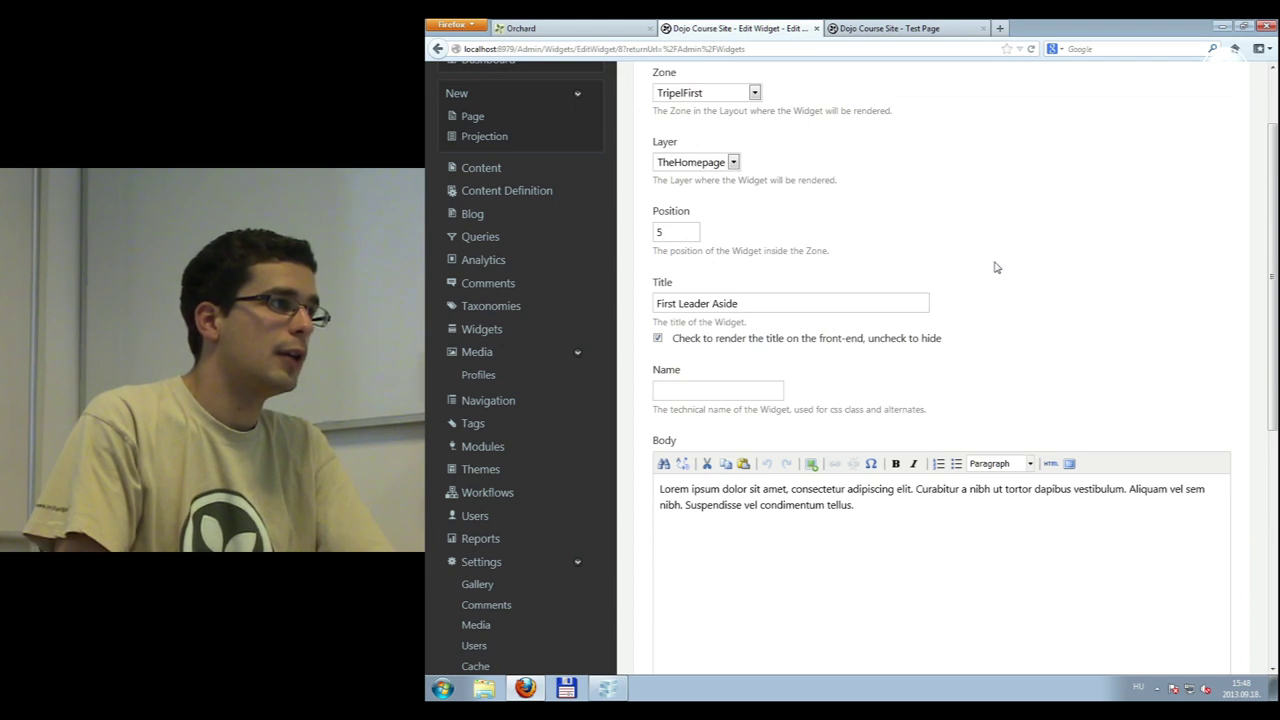
{"action": "scroll", "coordinate": [994, 267], "scroll_direction": "up", "scroll_amount": 1}
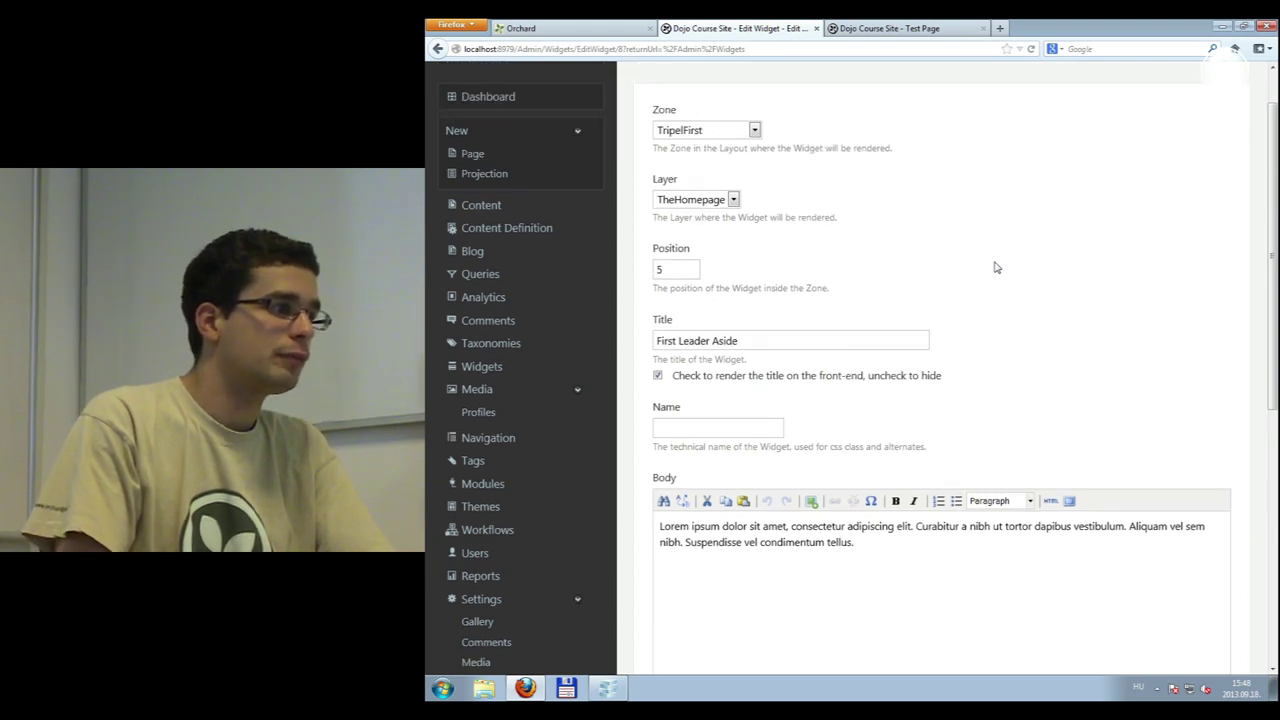
{"action": "scroll", "coordinate": [994, 267], "scroll_direction": "up", "scroll_amount": 1}
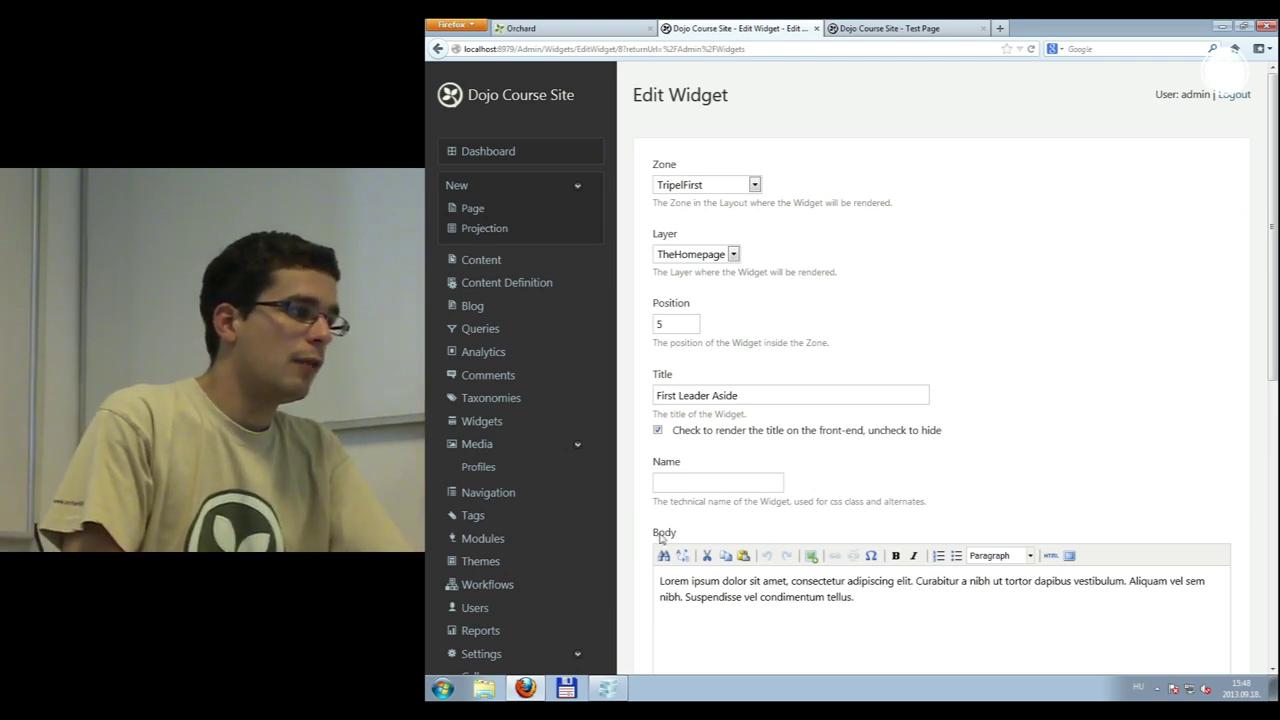
- Highlight the widget's Body field and lorem ipsum text, then start a new Page in a background tab
{"action": "left_click_drag", "start_coordinate": [650, 541], "coordinate": [697, 538]}
{"action": "left_click_drag", "start_coordinate": [855, 598], "coordinate": [652, 590]}
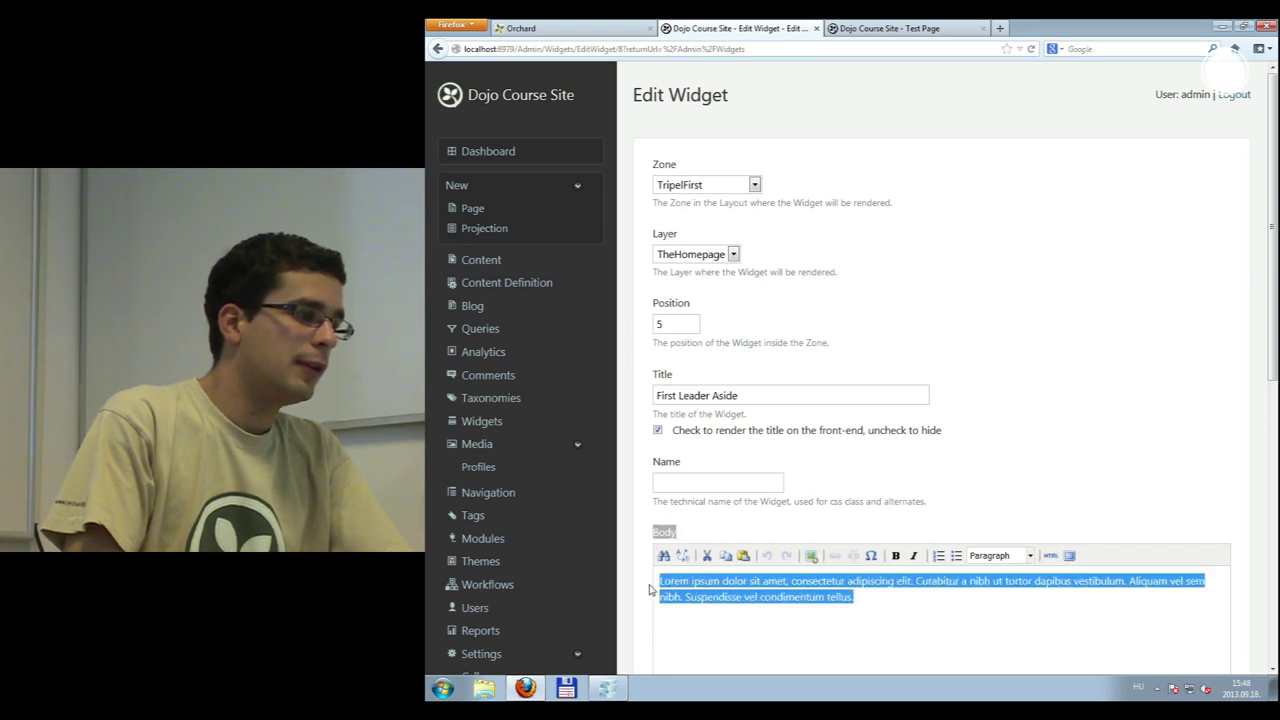
{"action": "left_click", "coordinate": [706, 614]}
{"action": "left_click", "coordinate": [704, 538]}
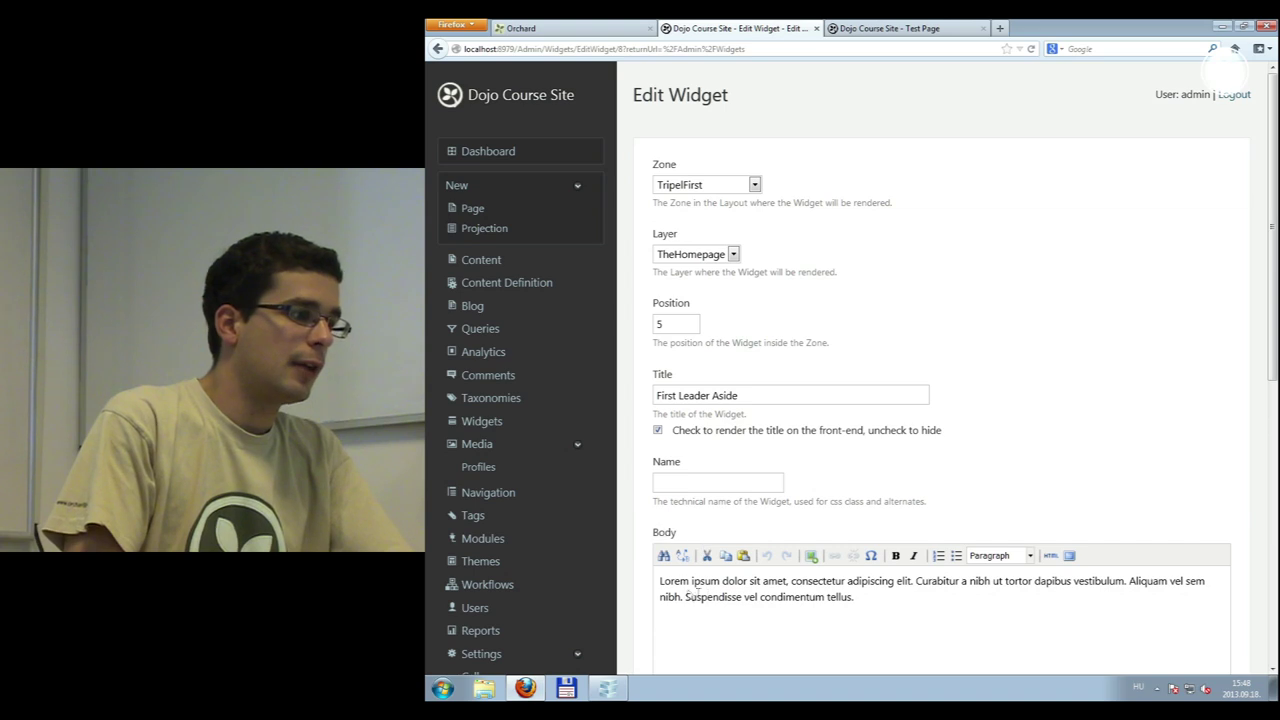
{"action": "left_click_drag", "start_coordinate": [670, 581], "coordinate": [926, 618]}
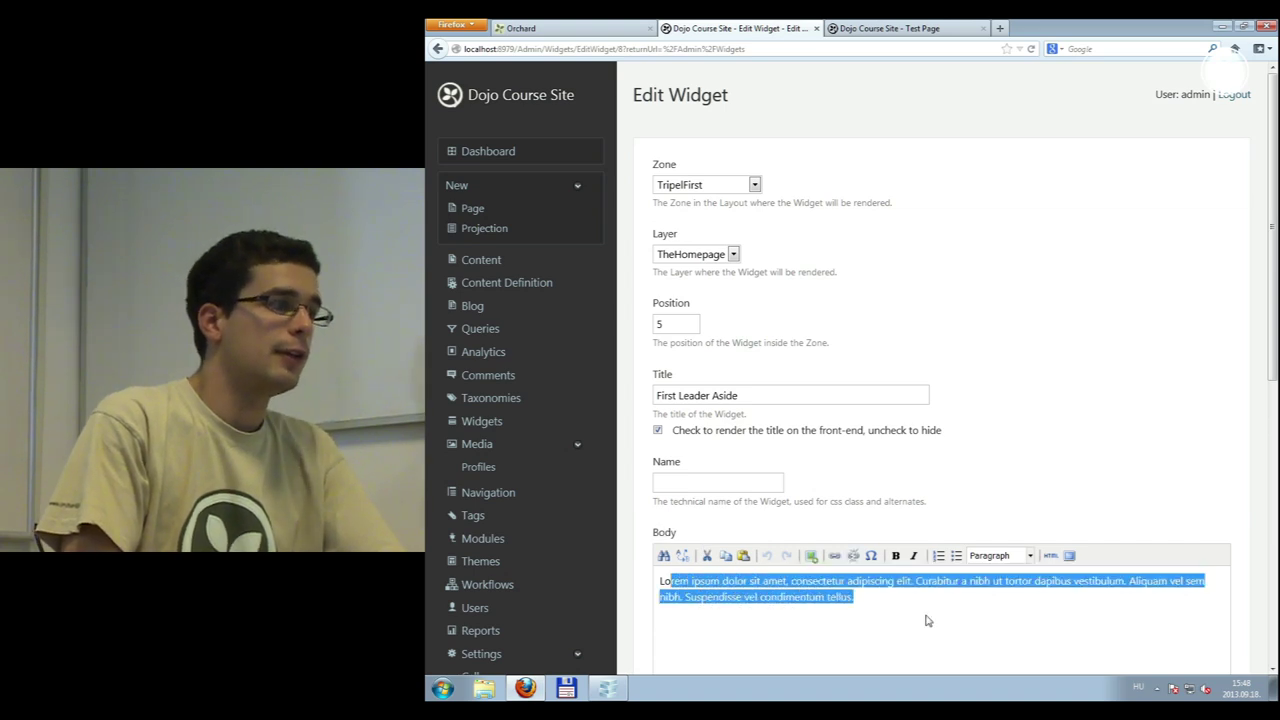
{"action": "left_click", "coordinate": [926, 620]}
{"action": "double_click", "coordinate": [662, 533]}
{"action": "left_click", "coordinate": [639, 452]}
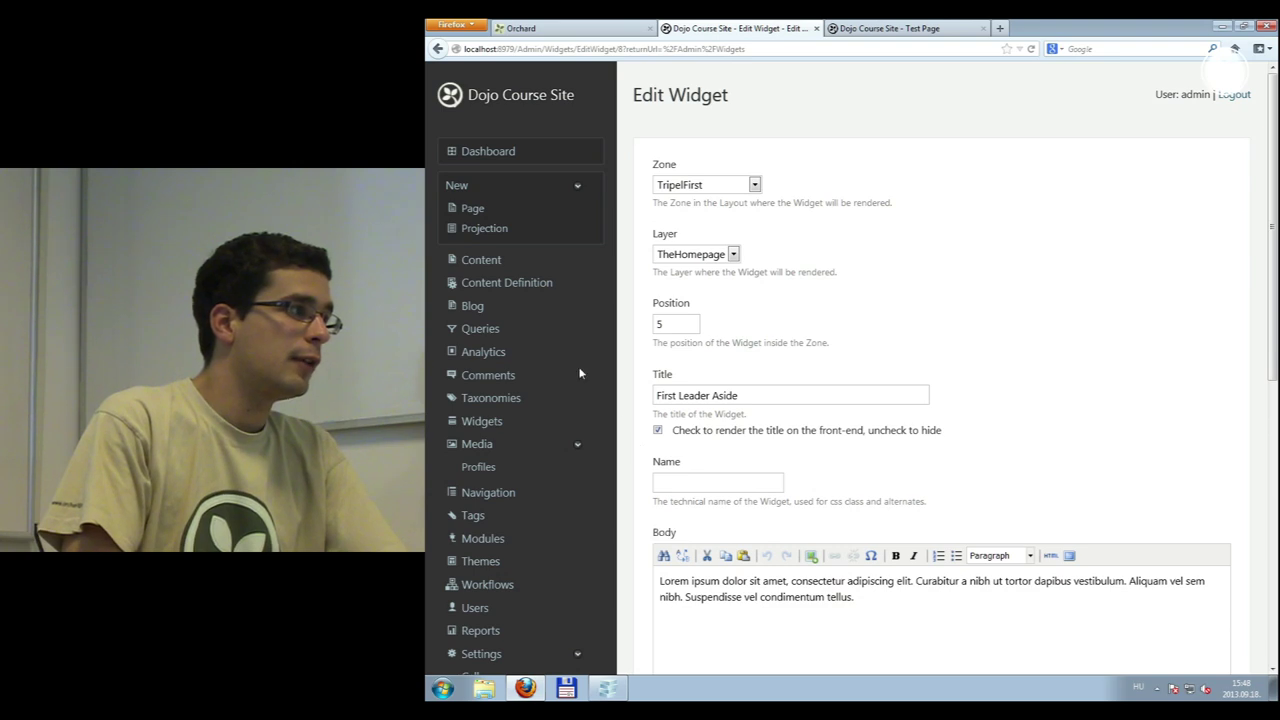
{"action": "middle_click", "coordinate": [465, 218]}
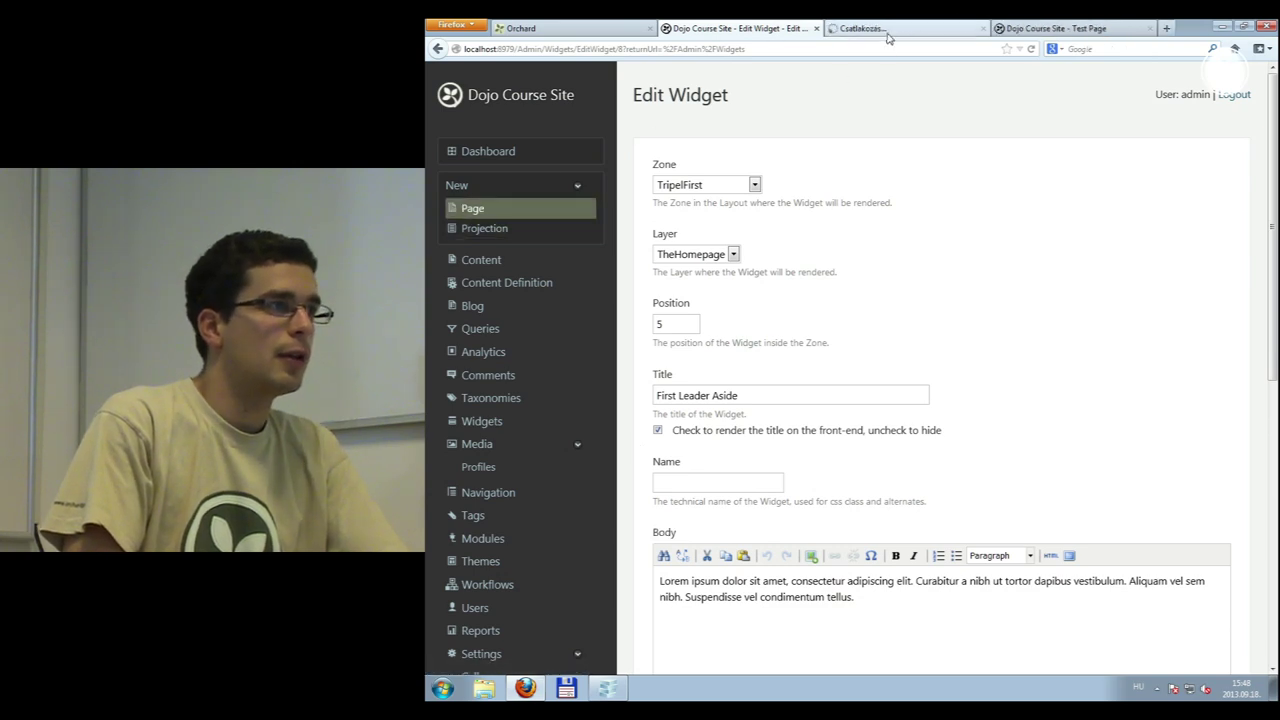
- Look over the New Page form's Title and Body fields
{"action": "left_click", "coordinate": [886, 33]}
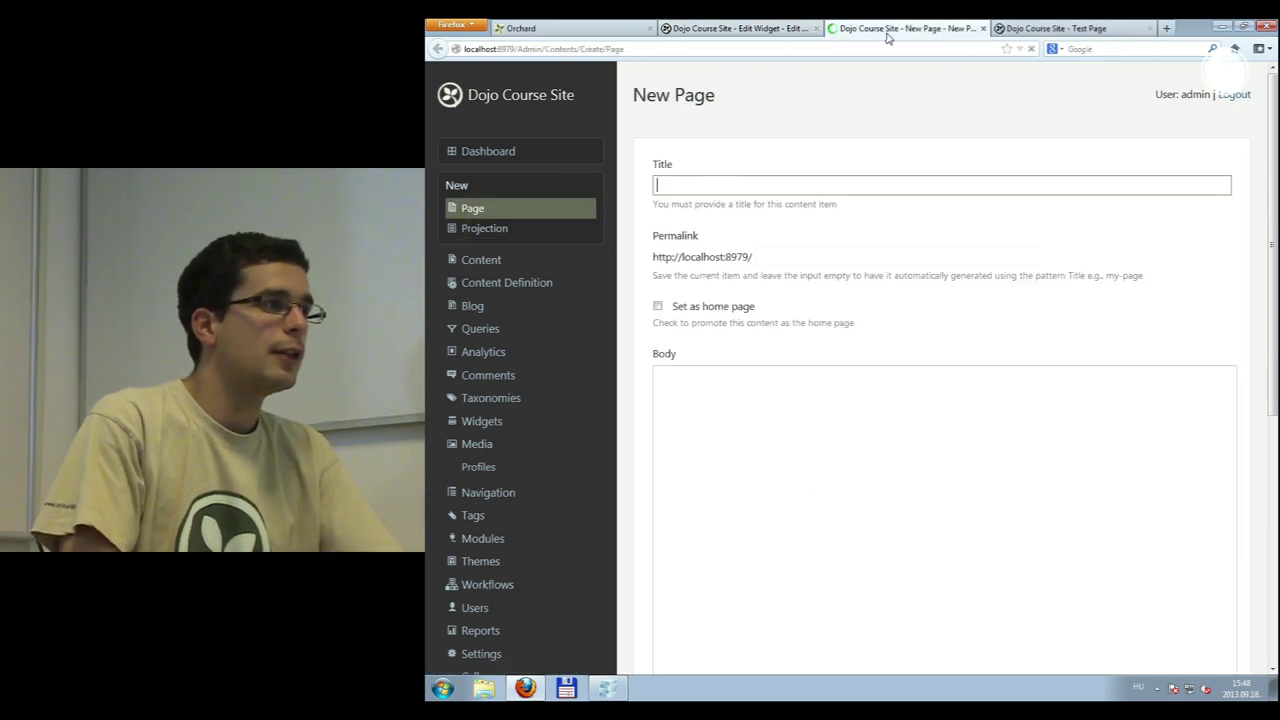
{"action": "left_click", "coordinate": [830, 180]}
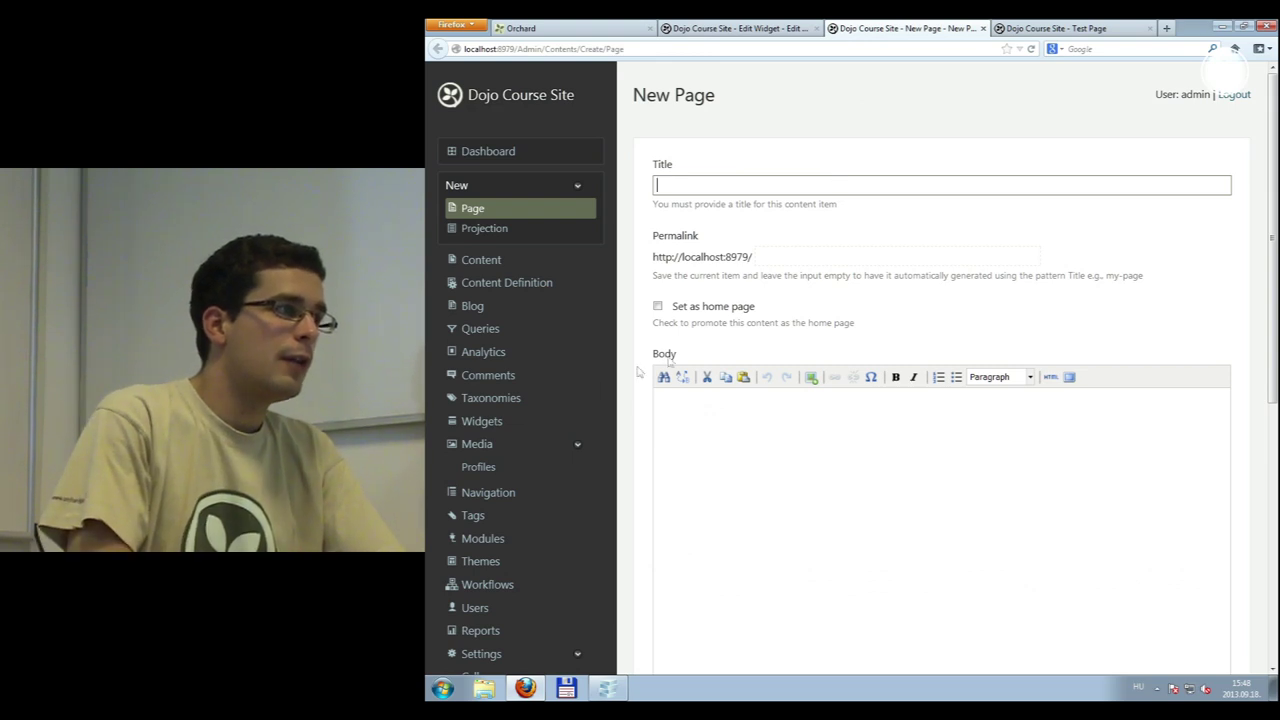
{"action": "left_click_drag", "start_coordinate": [652, 355], "coordinate": [697, 418]}
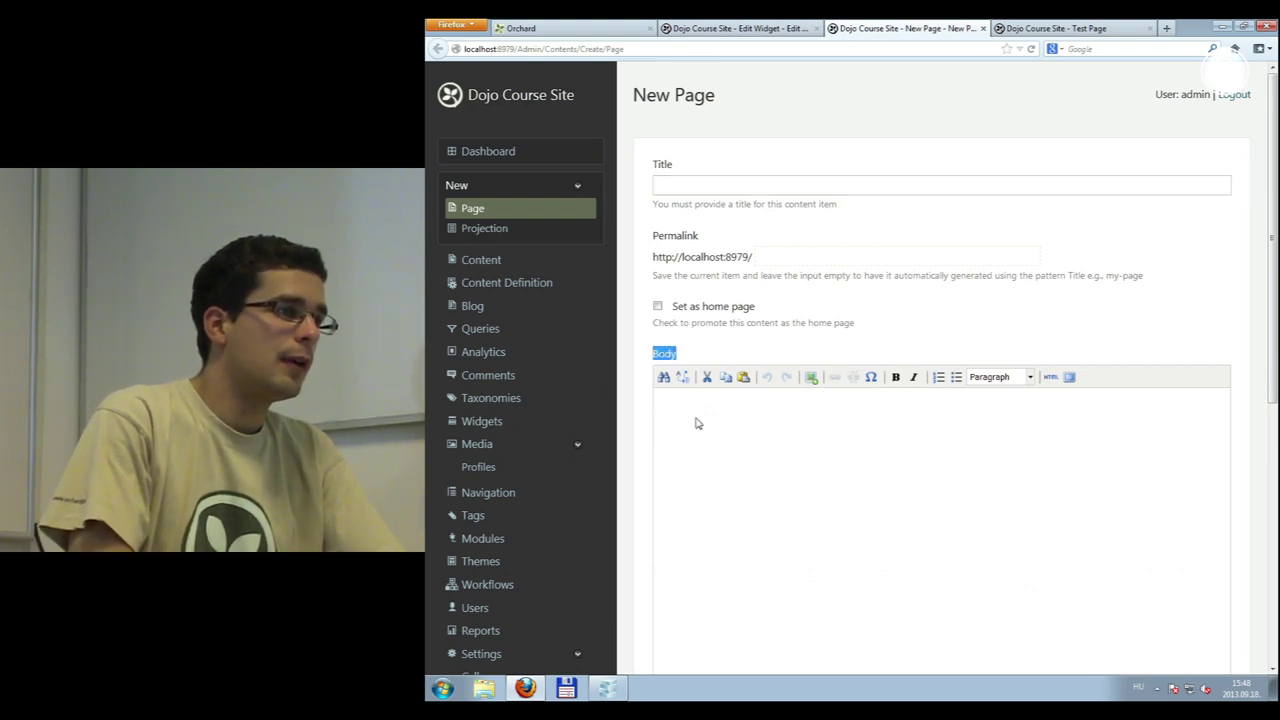
{"action": "left_click", "coordinate": [697, 423]}
{"action": "scroll", "coordinate": [697, 423], "scroll_direction": "down", "scroll_amount": 3}
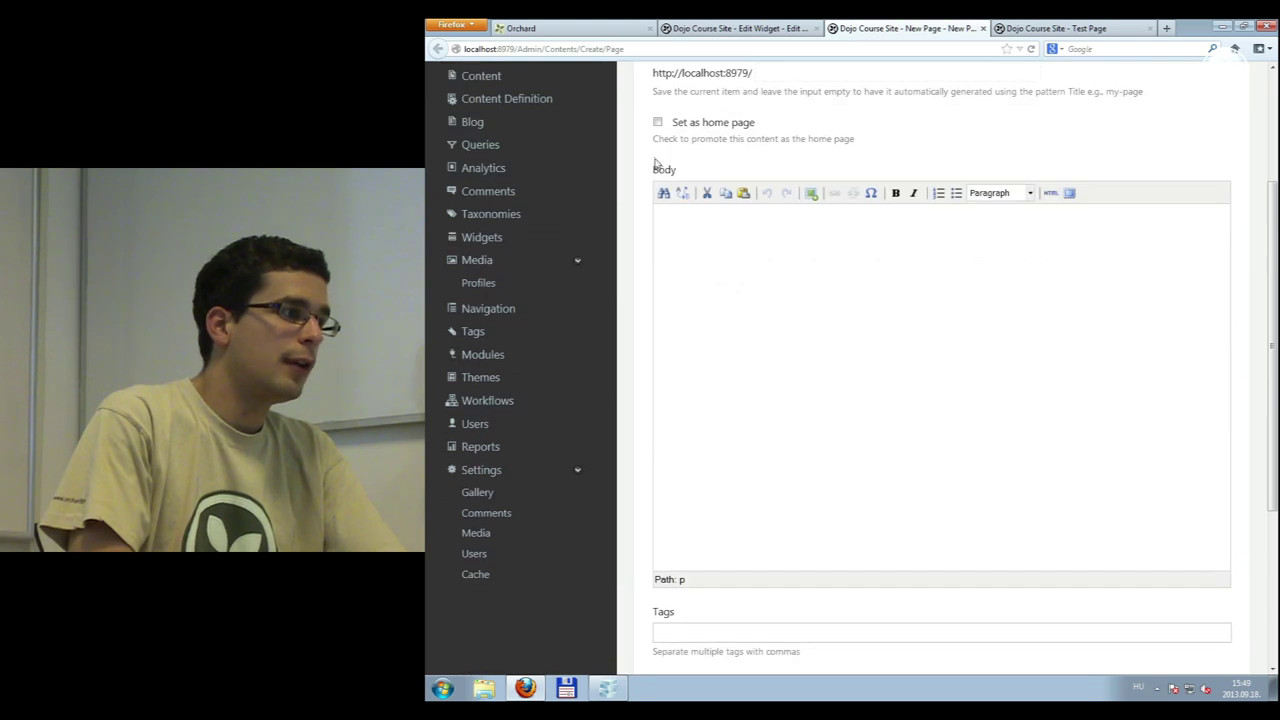
- Return to the Edit Widget form and open Content Definition in a new background tab
{"action": "left_click", "coordinate": [767, 31]}
{"action": "scroll", "coordinate": [811, 300], "scroll_direction": "down", "scroll_amount": 5}
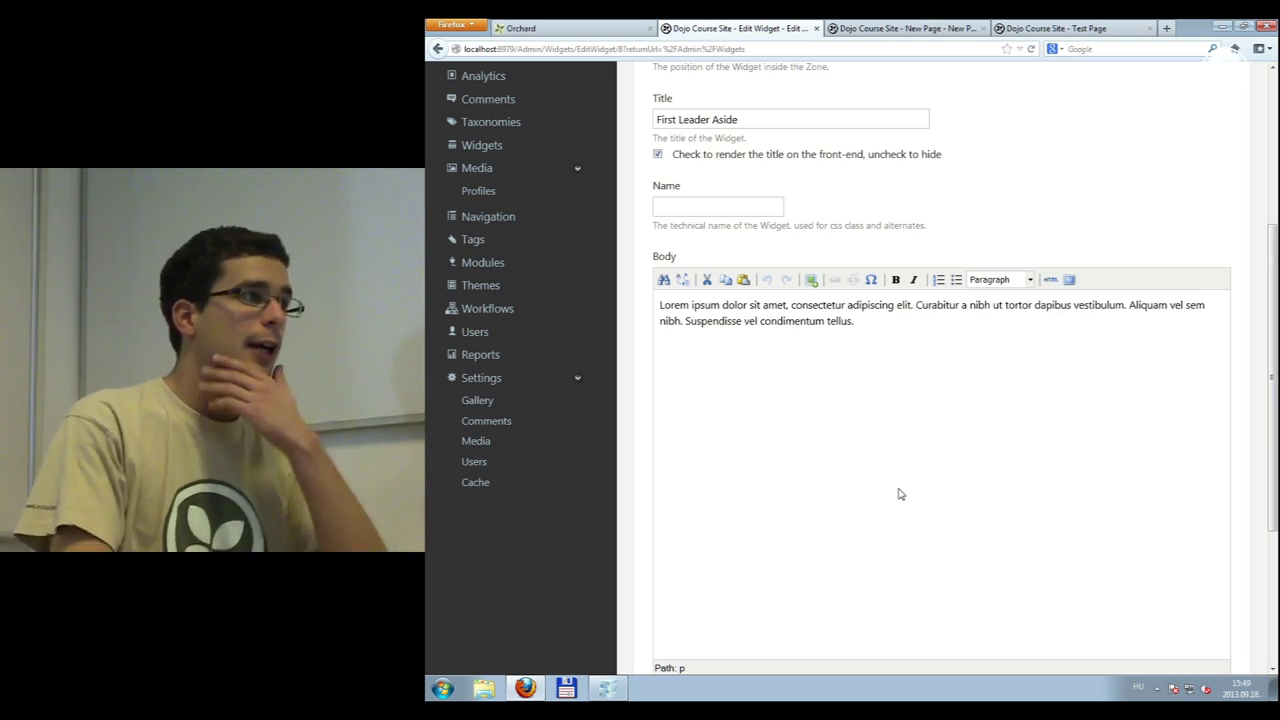
{"action": "scroll", "coordinate": [898, 494], "scroll_direction": "up", "scroll_amount": 3}
{"action": "scroll", "coordinate": [894, 488], "scroll_direction": "up", "scroll_amount": 2}
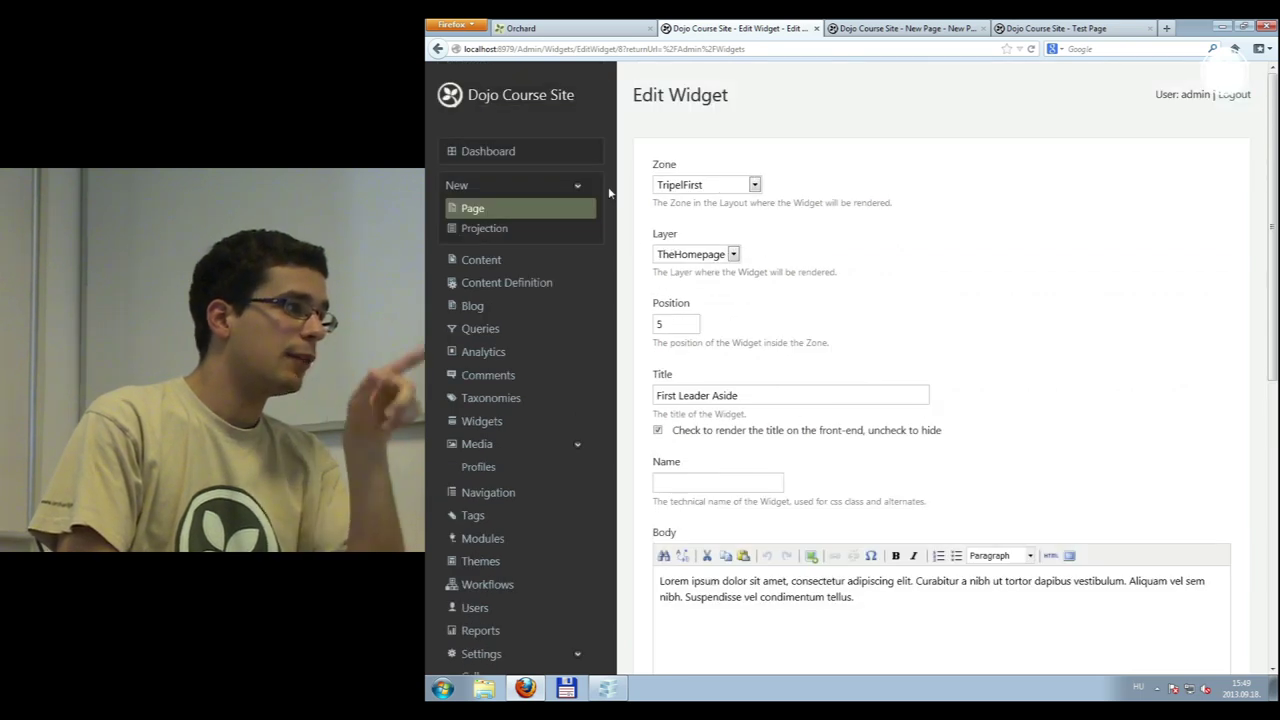
{"action": "middle_click", "coordinate": [528, 287]}
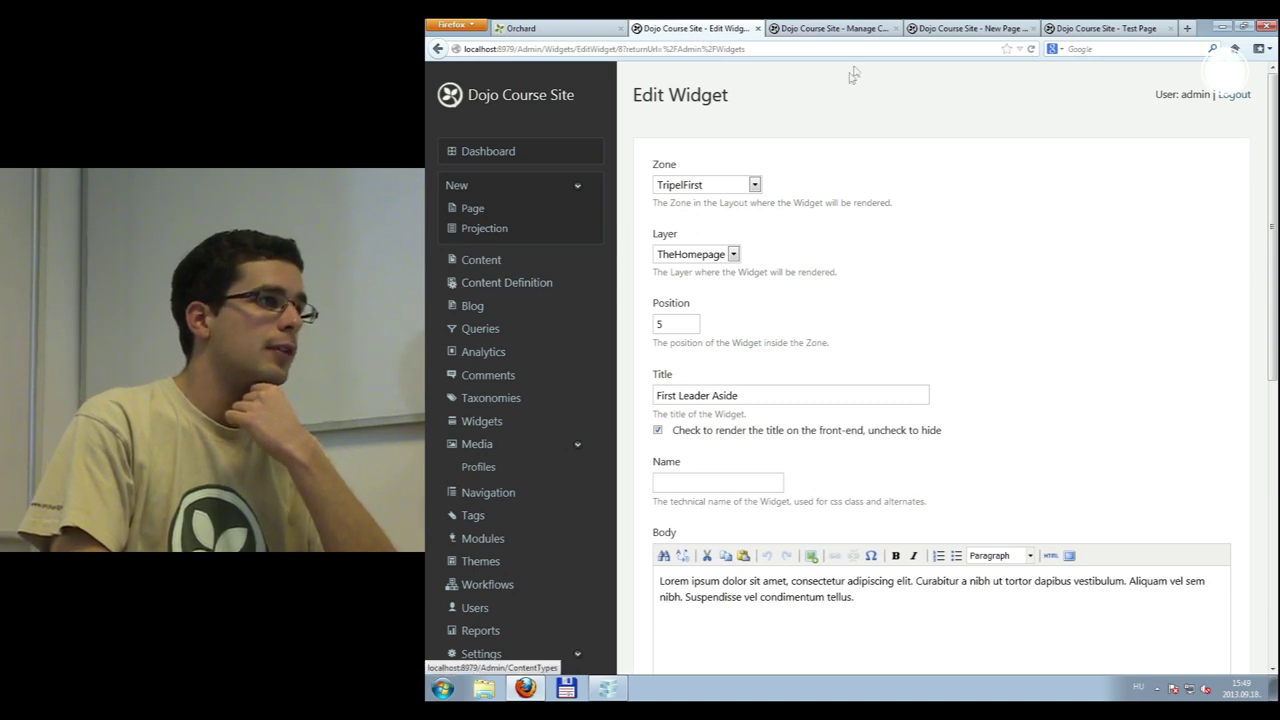
- Filter the content types by 'page' and open the Page type for editing
{"action": "left_click", "coordinate": [860, 31]}
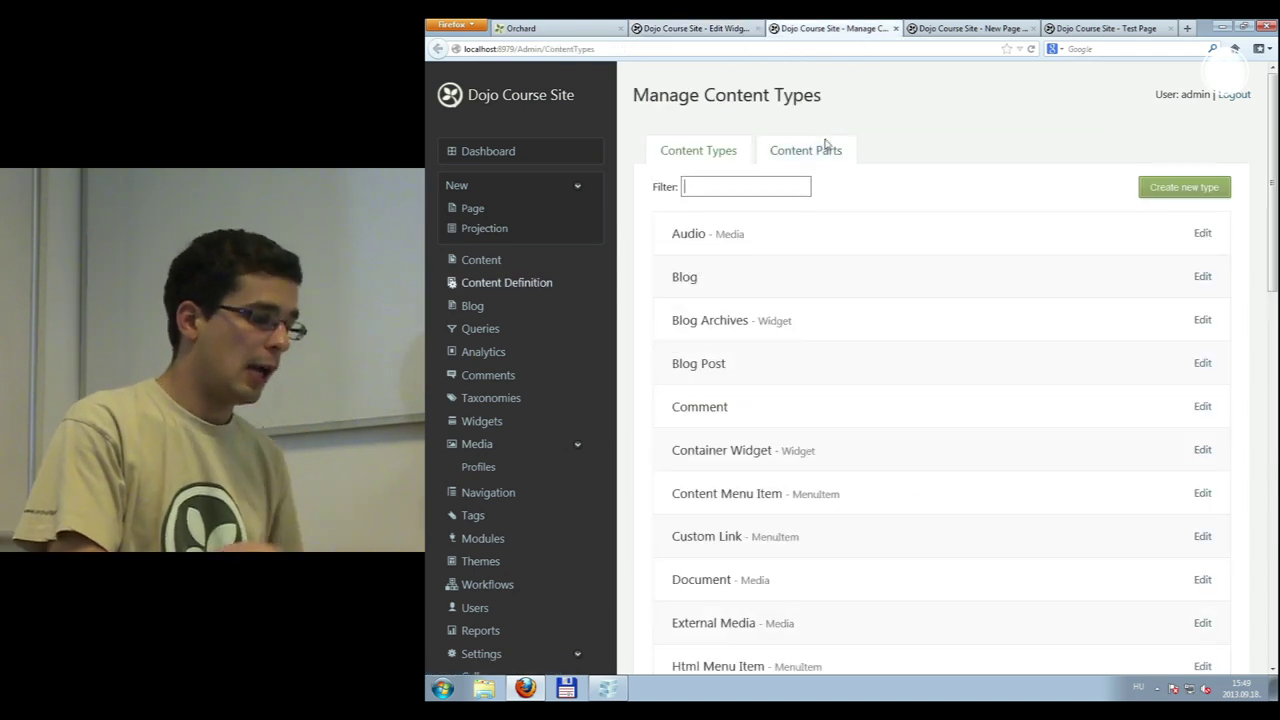
{"action": "type", "text": "page"}
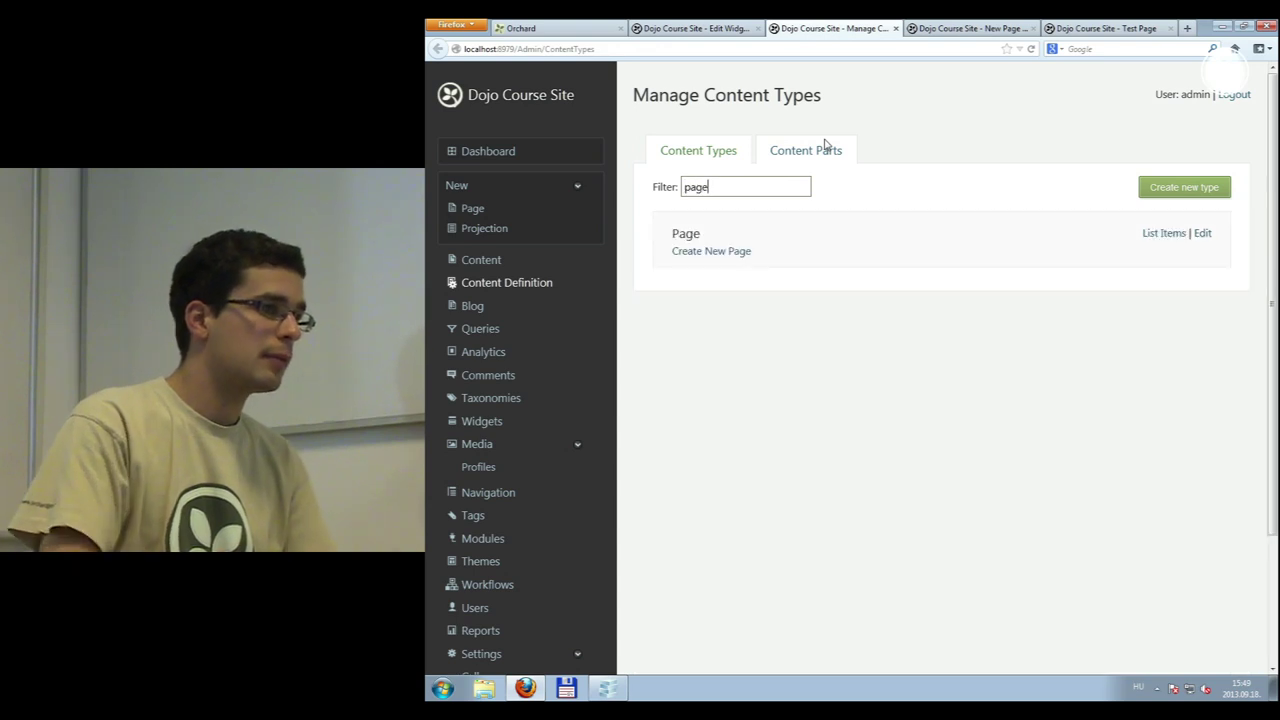
{"action": "left_click", "coordinate": [1202, 236]}
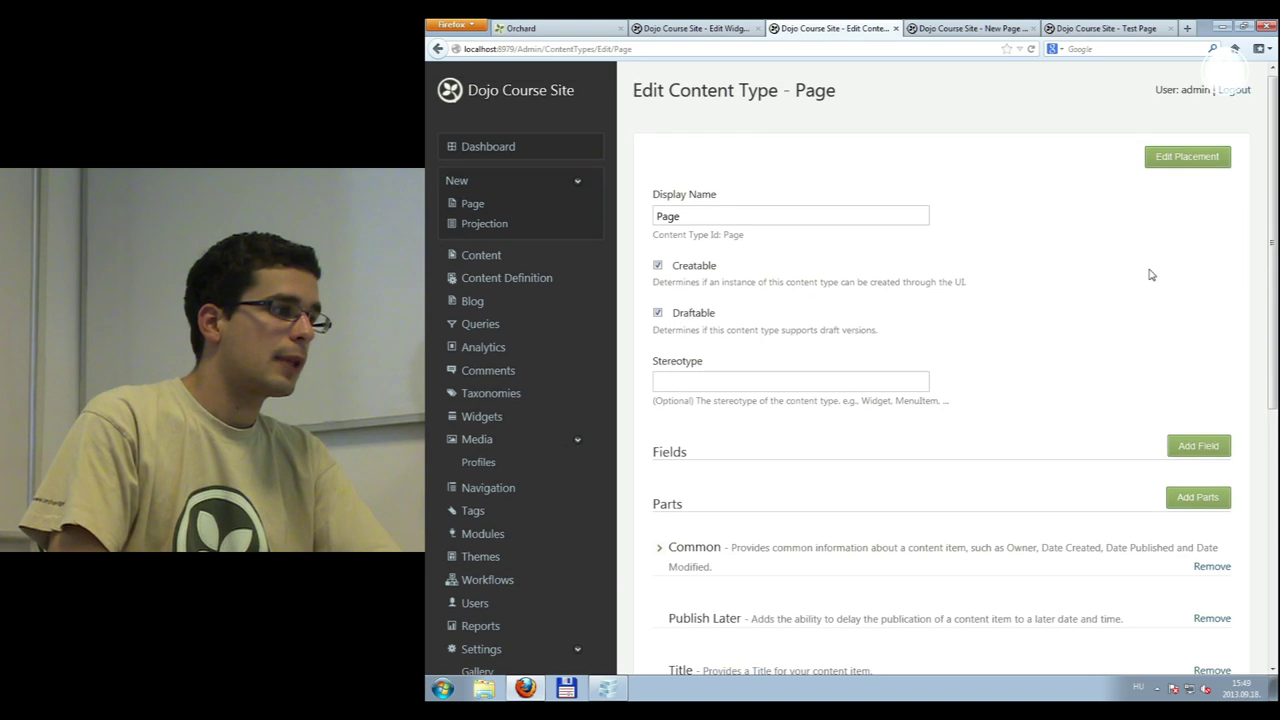
- Review the Page type's display name and Body part, then go back to the filtered list
{"action": "scroll", "coordinate": [1150, 273], "scroll_direction": "down", "scroll_amount": 5}
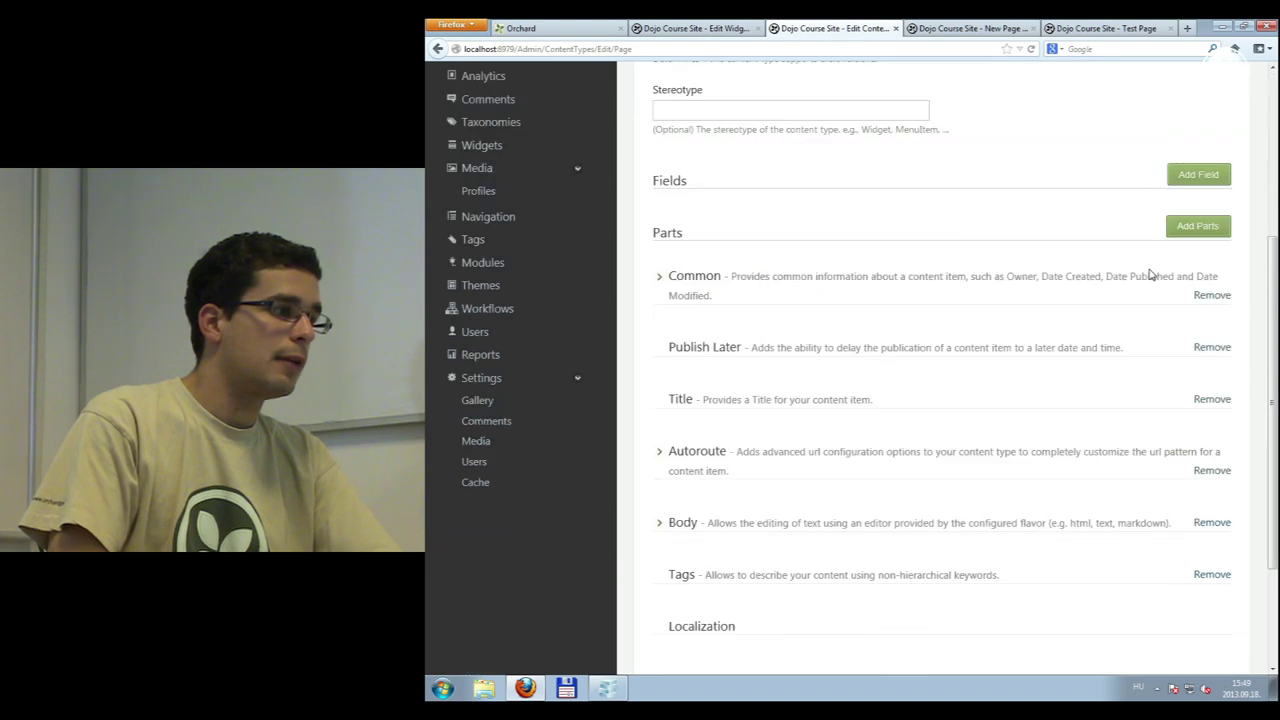
{"action": "double_click", "coordinate": [672, 523]}
{"action": "double_click", "coordinate": [652, 238]}
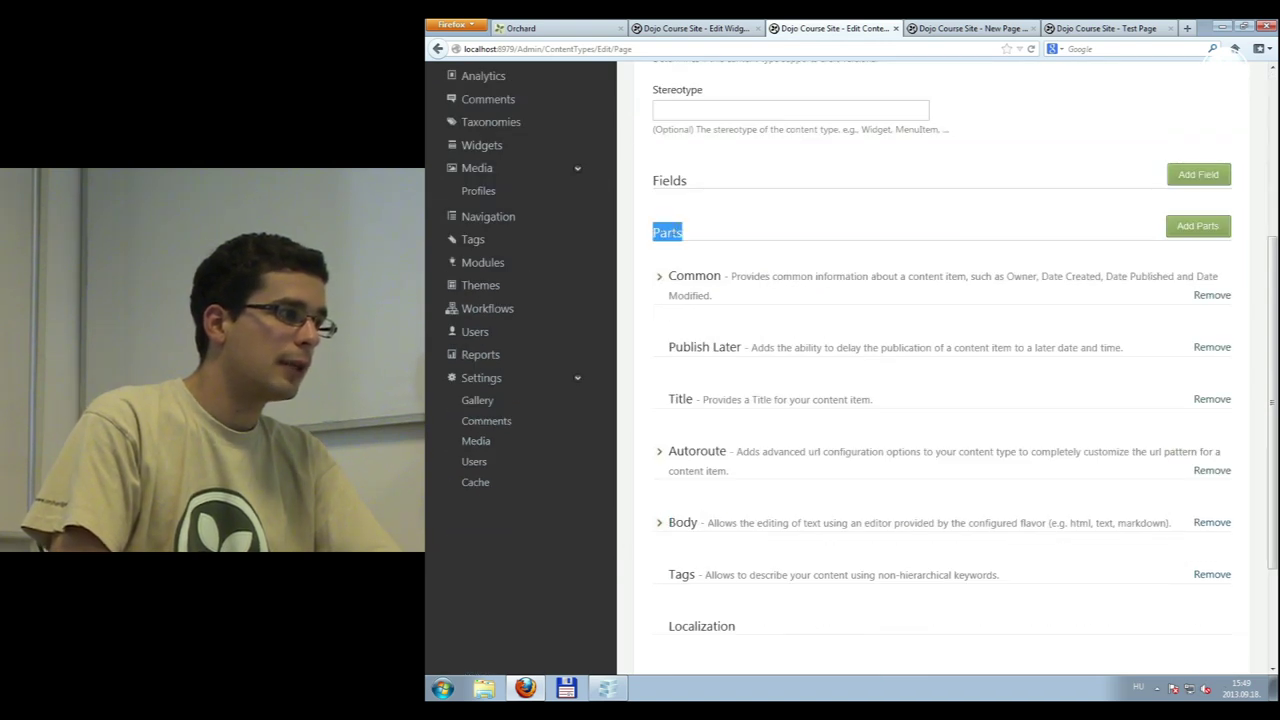
{"action": "left_click", "coordinate": [680, 232]}
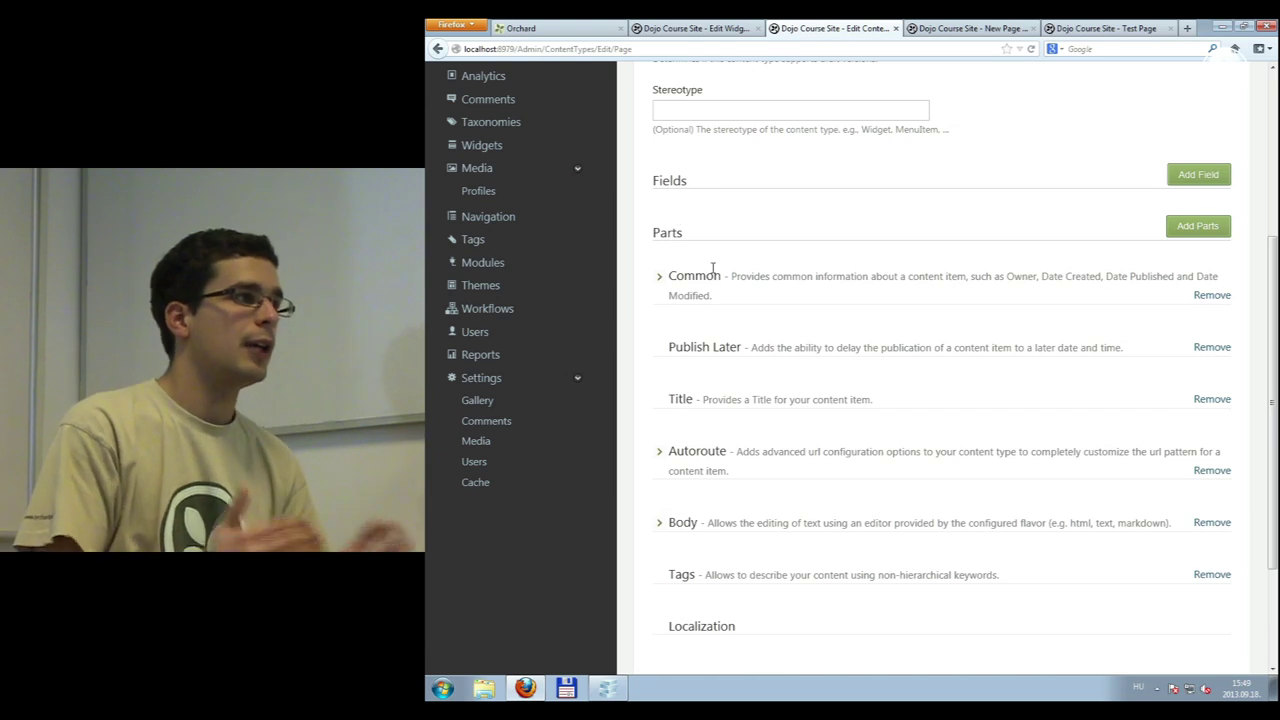
{"action": "scroll", "coordinate": [700, 230], "scroll_direction": "up", "scroll_amount": 3}
{"action": "left_click_drag", "start_coordinate": [658, 131], "coordinate": [677, 129]}
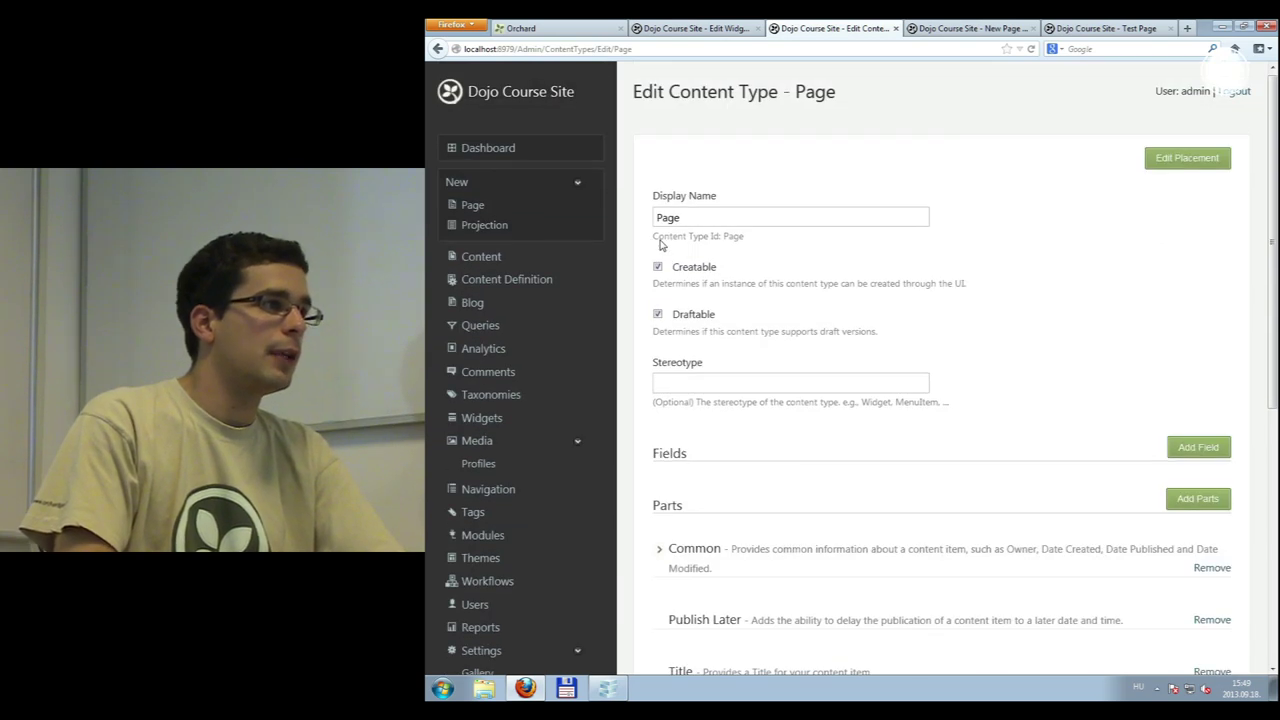
{"action": "scroll", "coordinate": [700, 200], "scroll_direction": "down", "scroll_amount": 2}
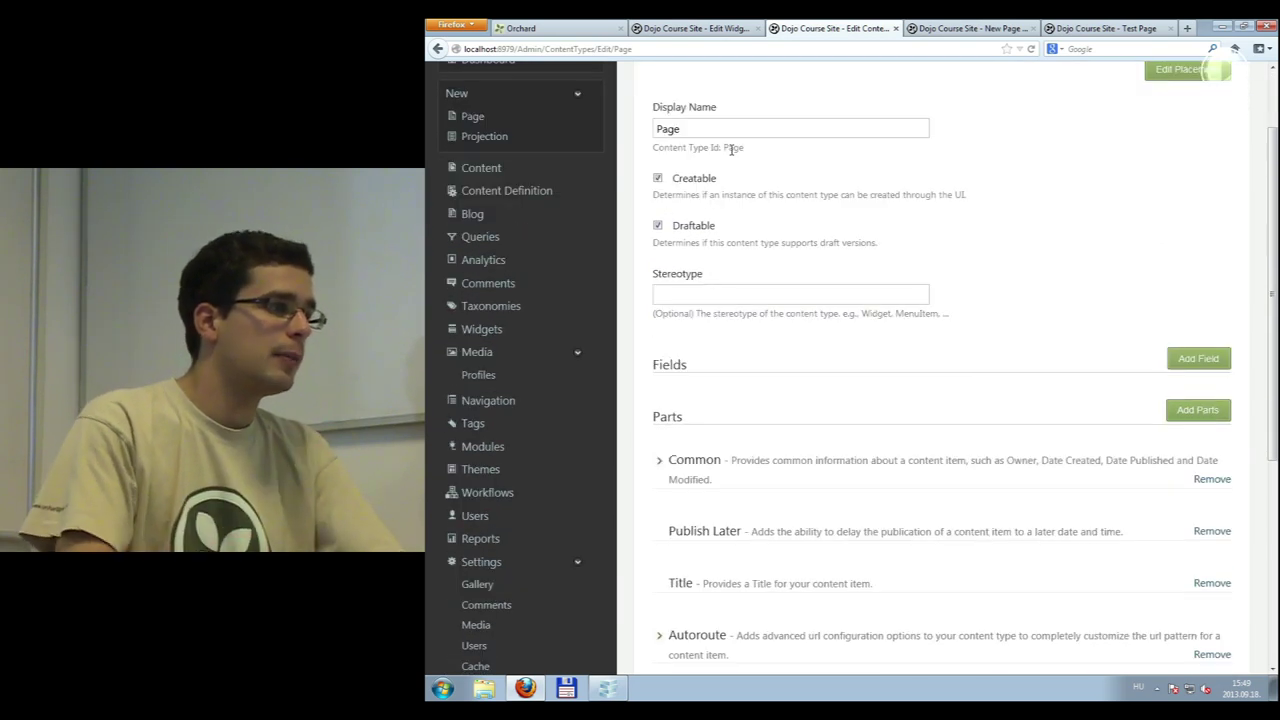
{"action": "key", "text": "alt+Left"}
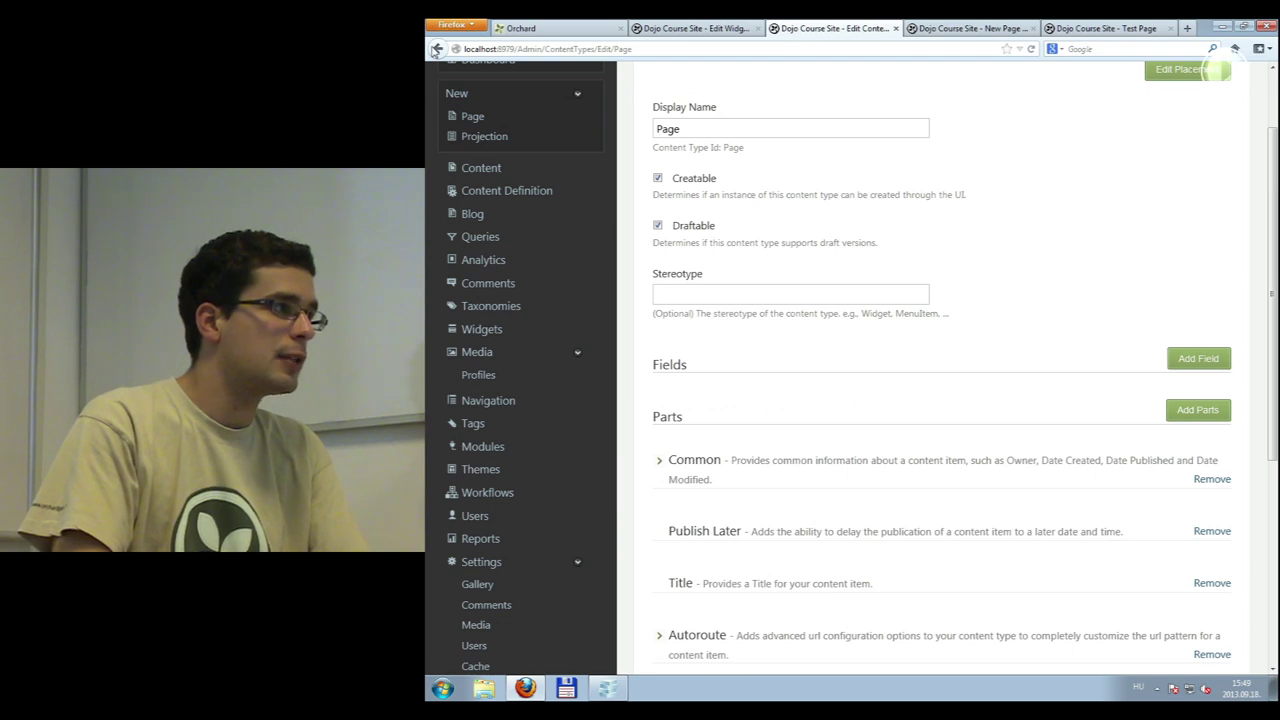
{"action": "double_click", "coordinate": [737, 184]}
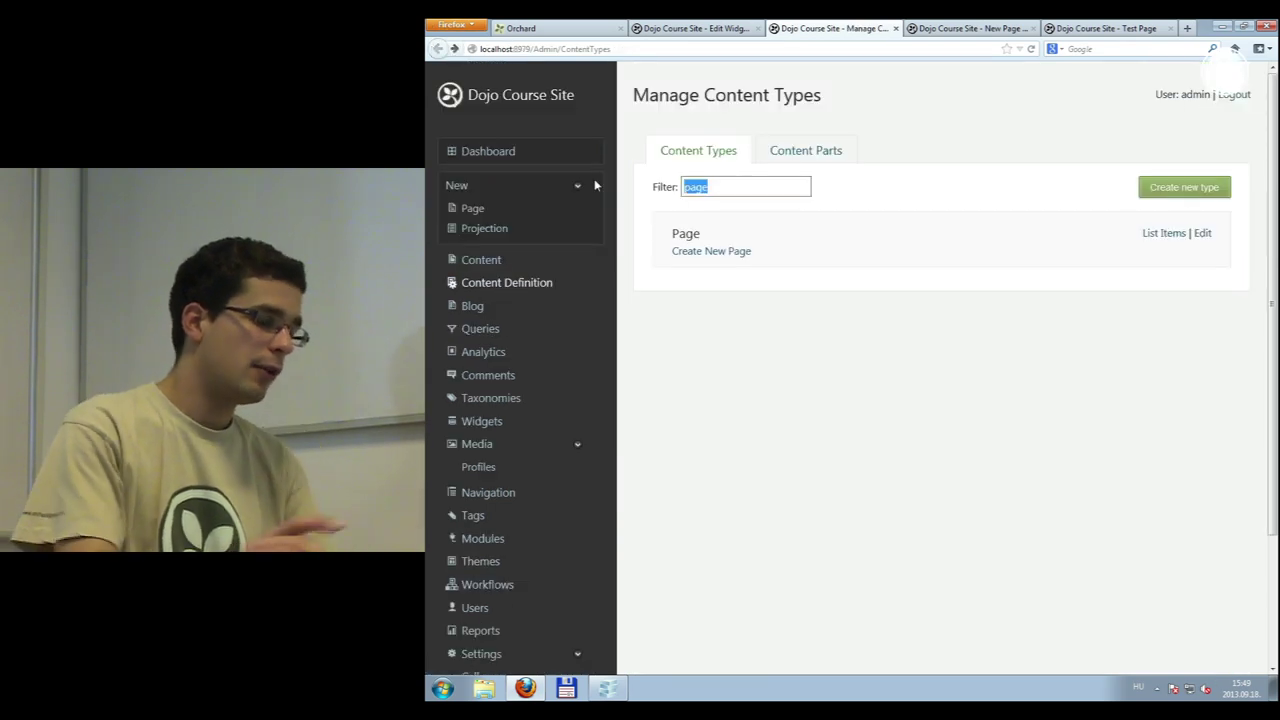
- Filter content types with 'w' and inspect Html Widget's Widget stereotype and Widget, Body, Common parts
{"action": "type", "text": "widget"}
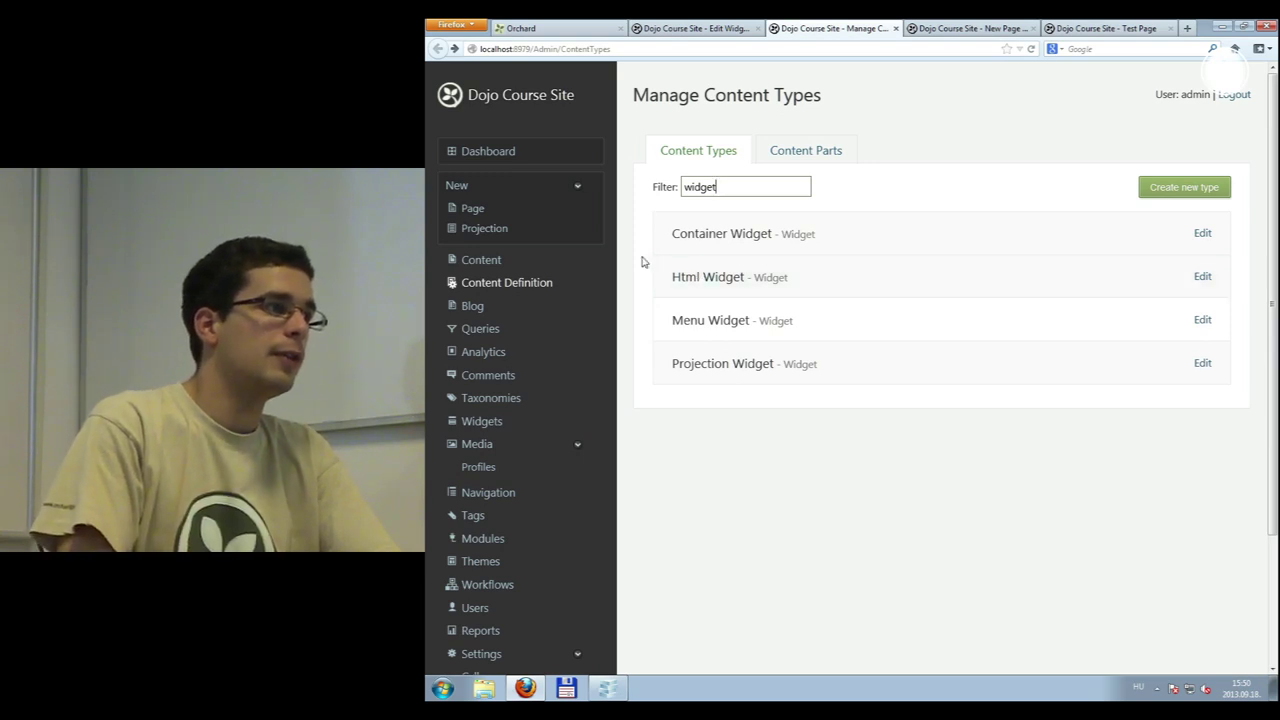
{"action": "left_click", "coordinate": [1202, 277]}
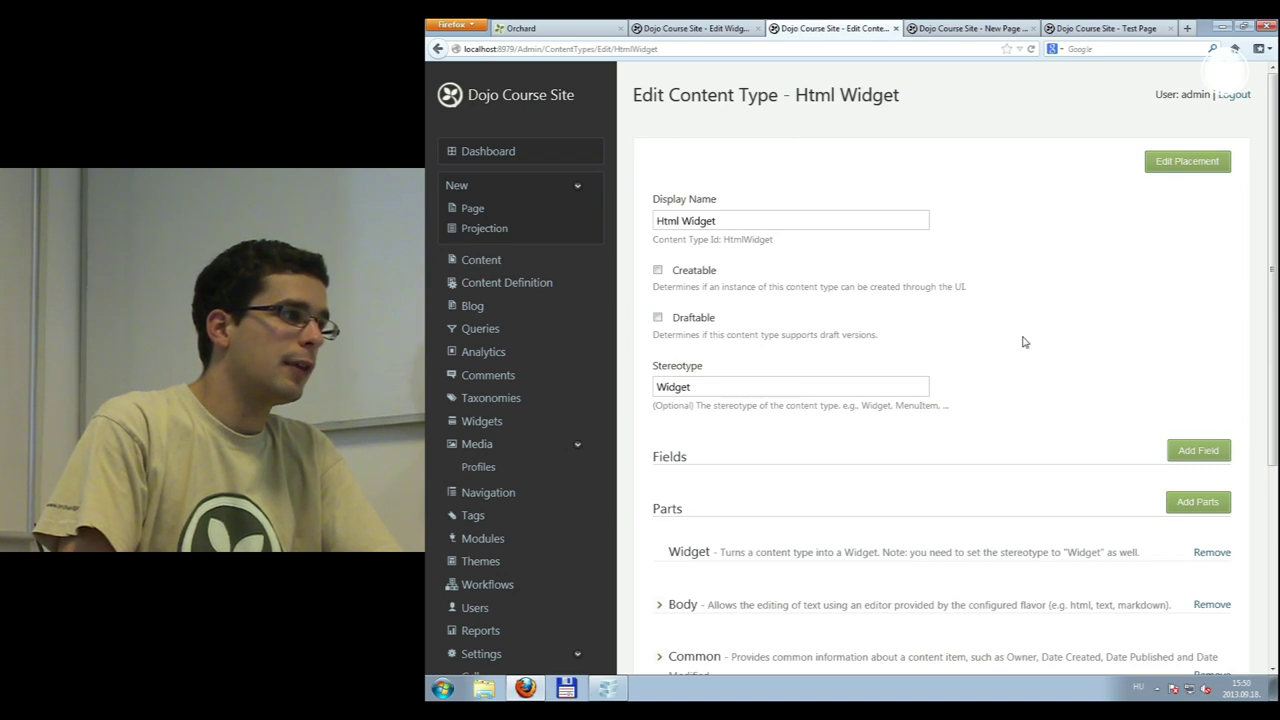
{"action": "scroll", "coordinate": [1023, 342], "scroll_direction": "down", "scroll_amount": 1}
{"action": "scroll", "coordinate": [1023, 342], "scroll_direction": "down", "scroll_amount": 5}
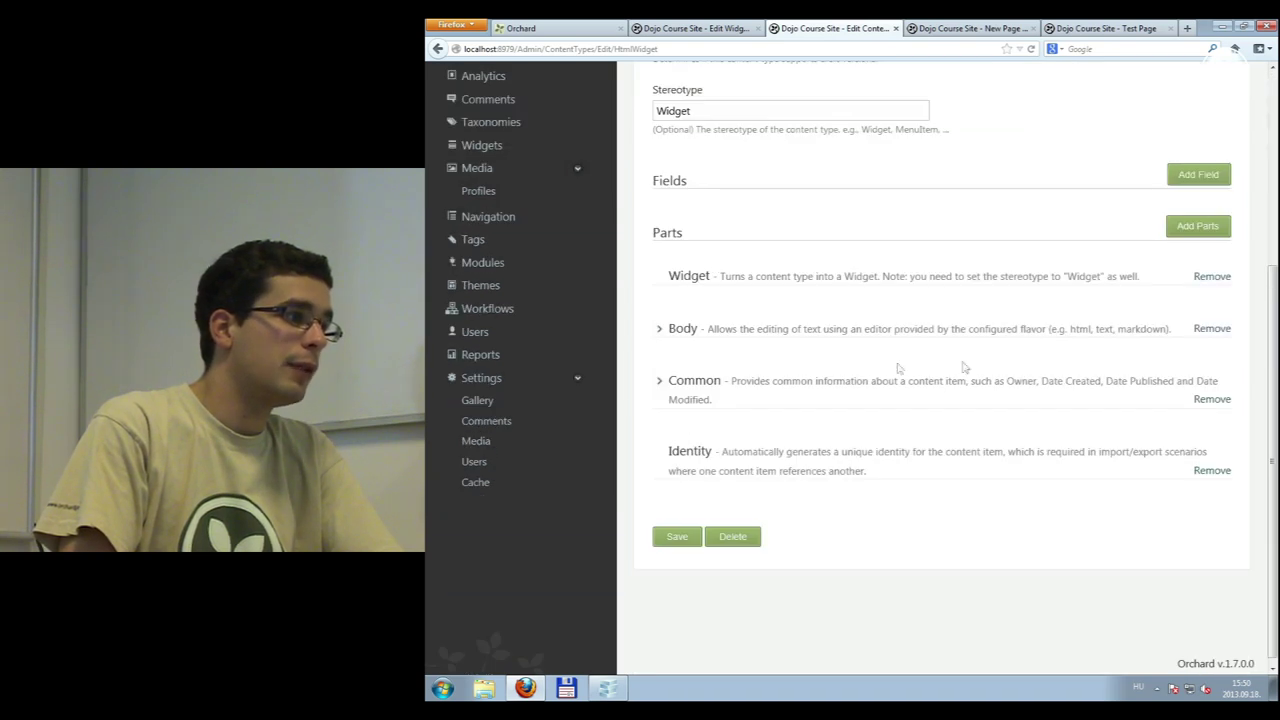
{"action": "left_click_drag", "start_coordinate": [669, 329], "coordinate": [703, 328]}
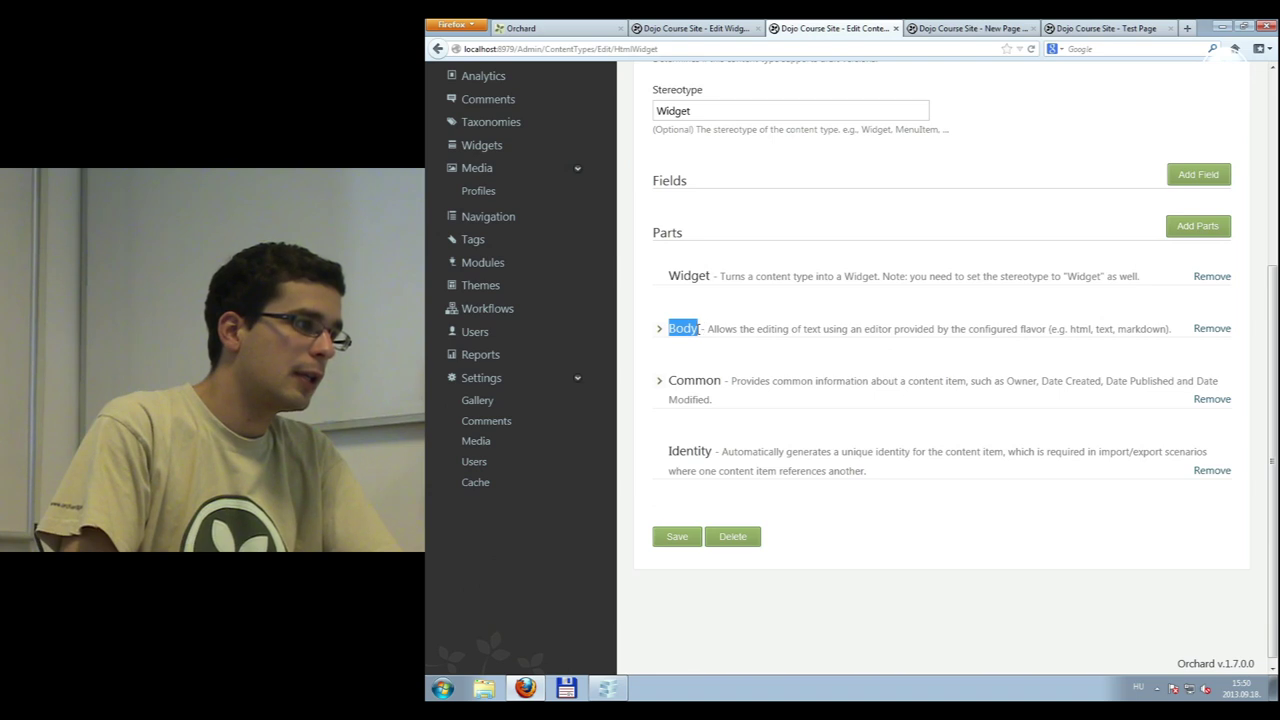
{"action": "left_click", "coordinate": [701, 328]}
{"action": "scroll", "coordinate": [697, 329], "scroll_direction": "up", "scroll_amount": 1}
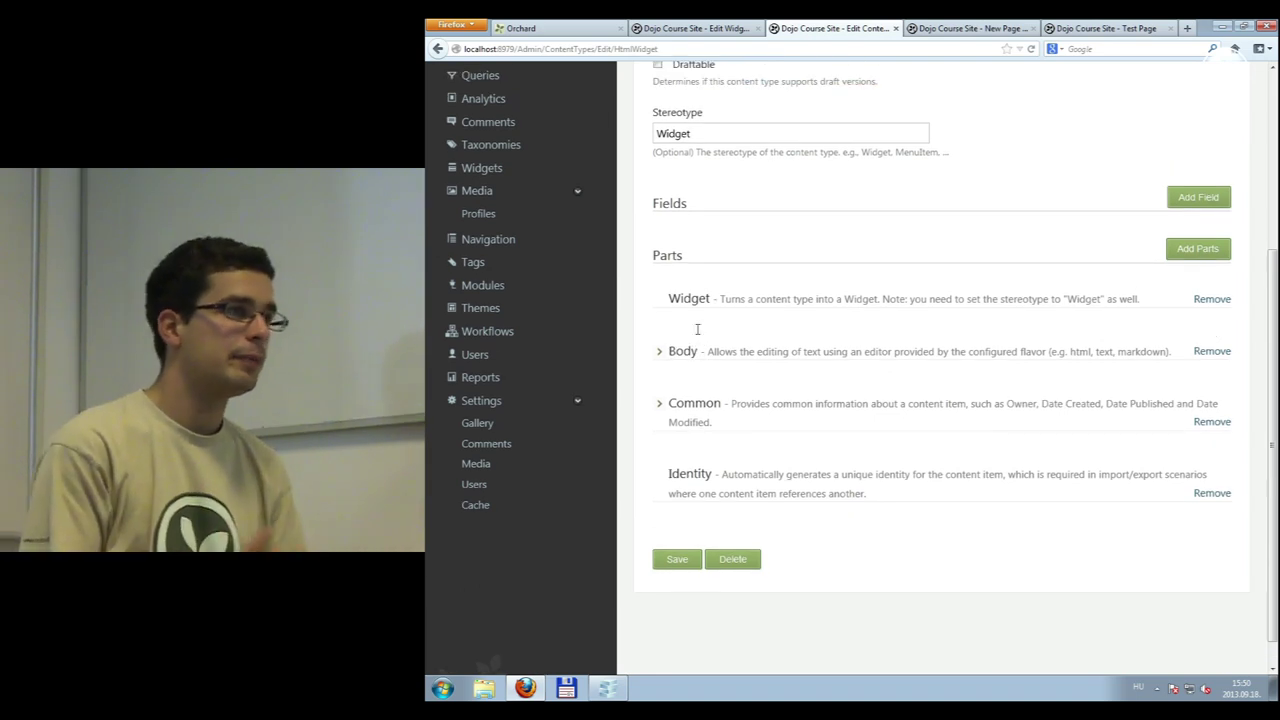
{"action": "scroll", "coordinate": [697, 329], "scroll_direction": "up", "scroll_amount": 5}
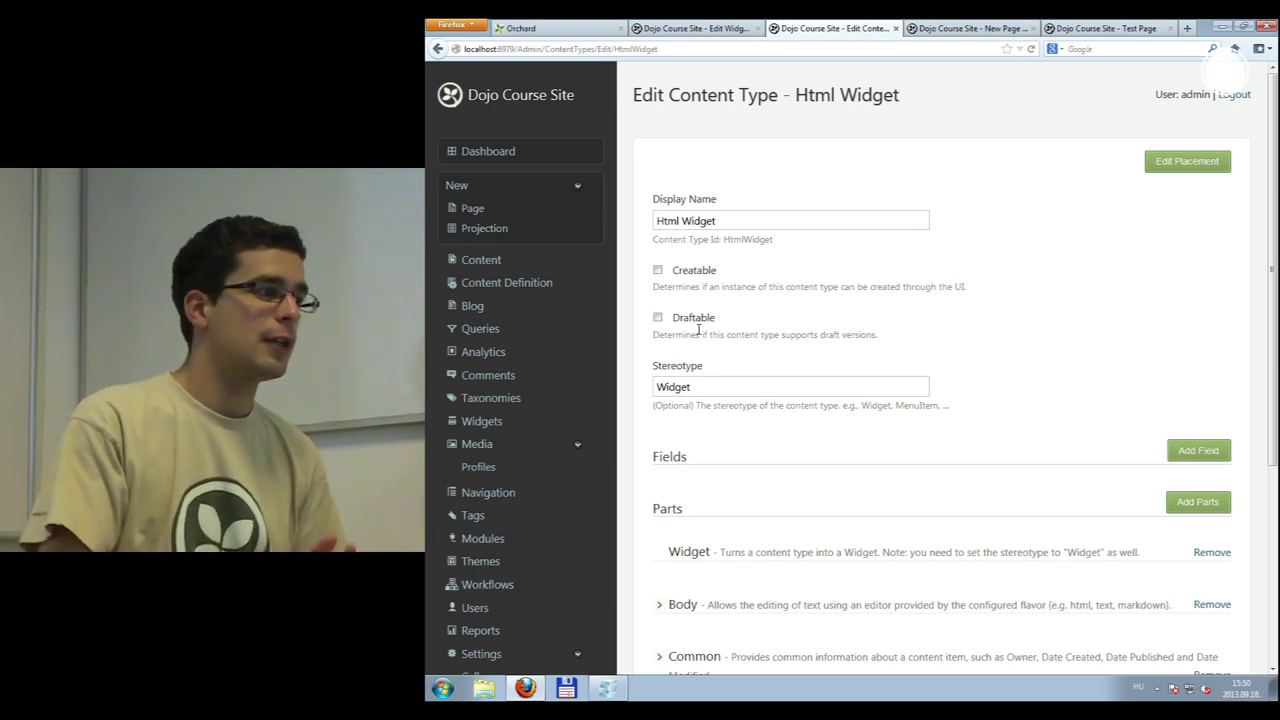
{"action": "left_click_drag", "start_coordinate": [671, 606], "coordinate": [668, 548]}
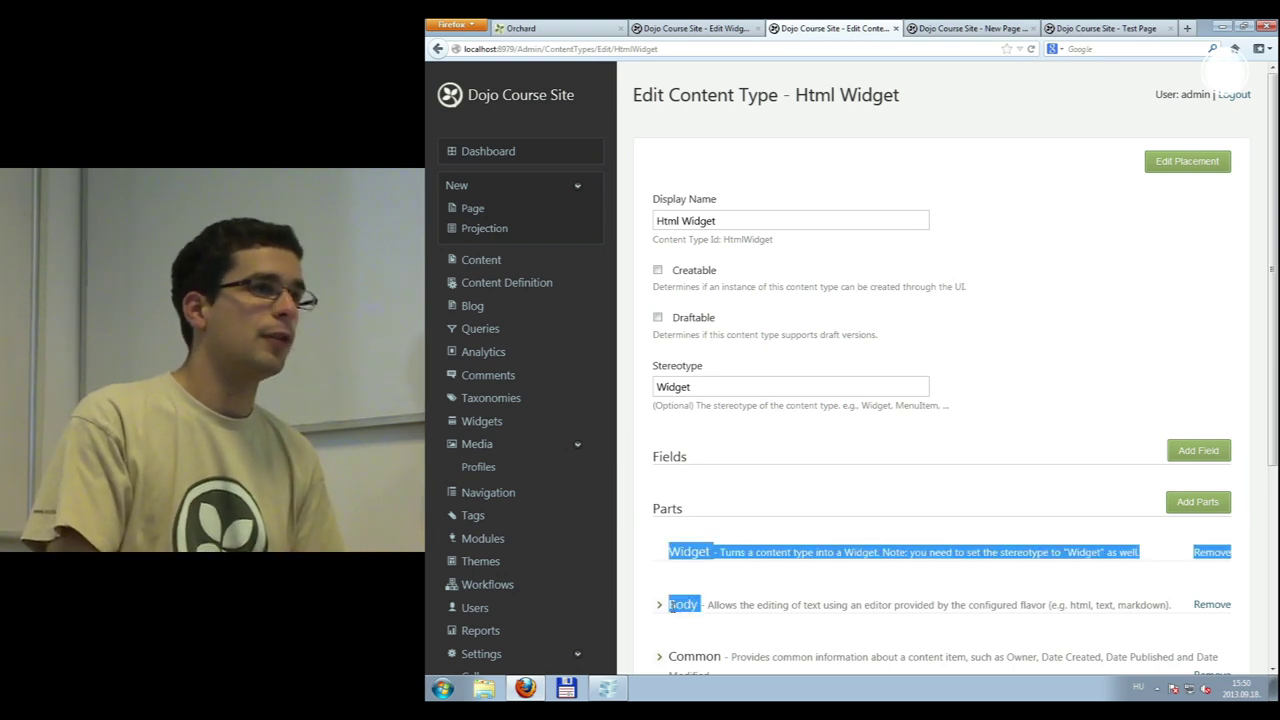
{"action": "left_click", "coordinate": [672, 608]}
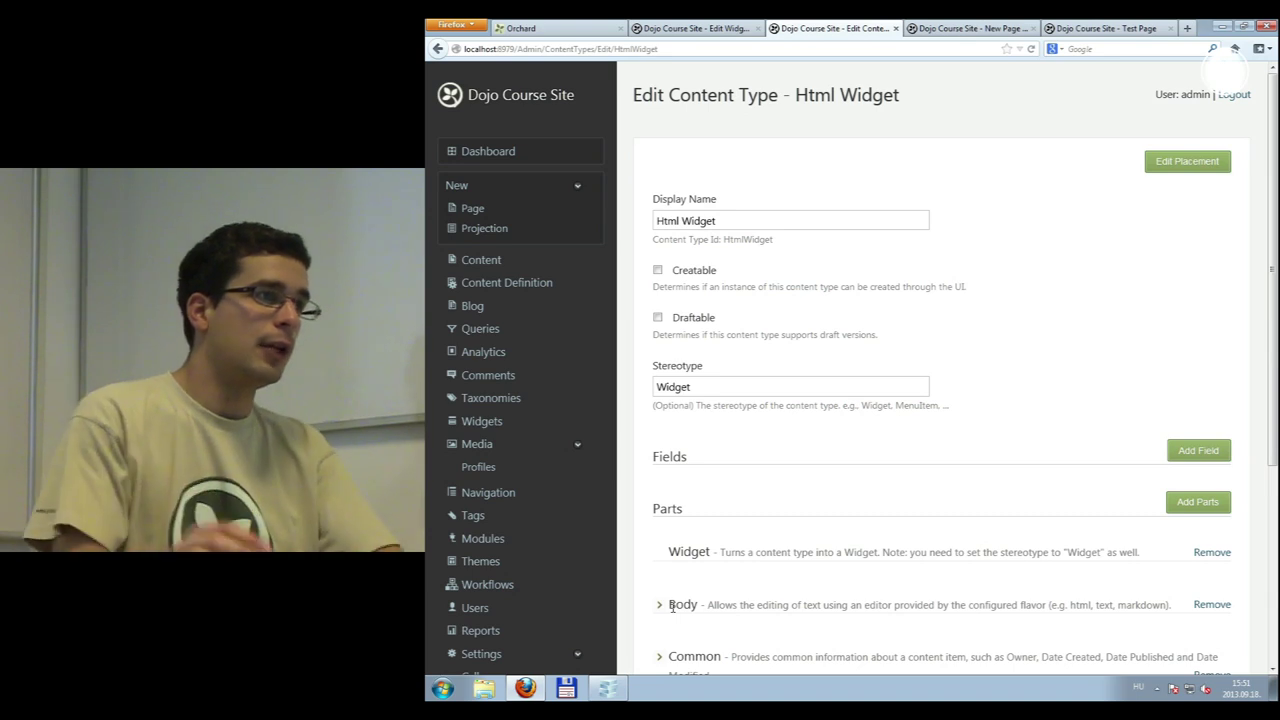
- Close the content type editor and the unused New Page tabs, back on Edit Widget
{"action": "middle_click", "coordinate": [792, 35]}
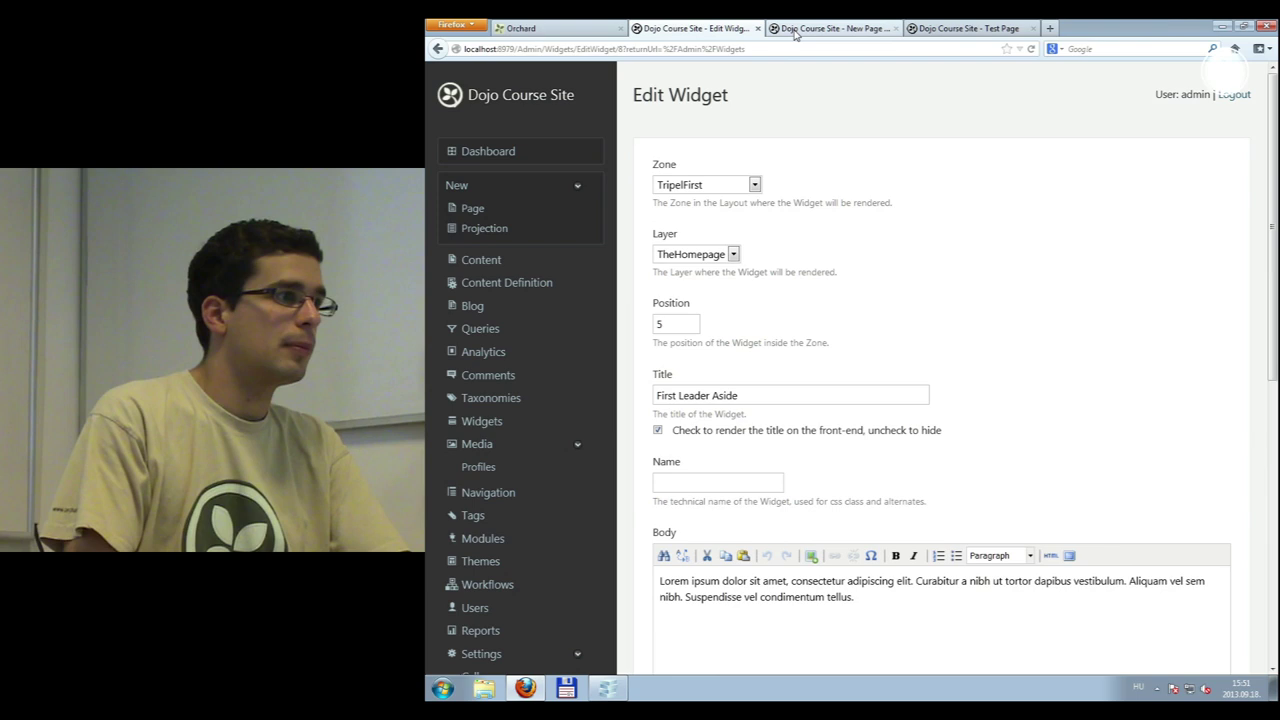
{"action": "middle_click", "coordinate": [794, 33]}
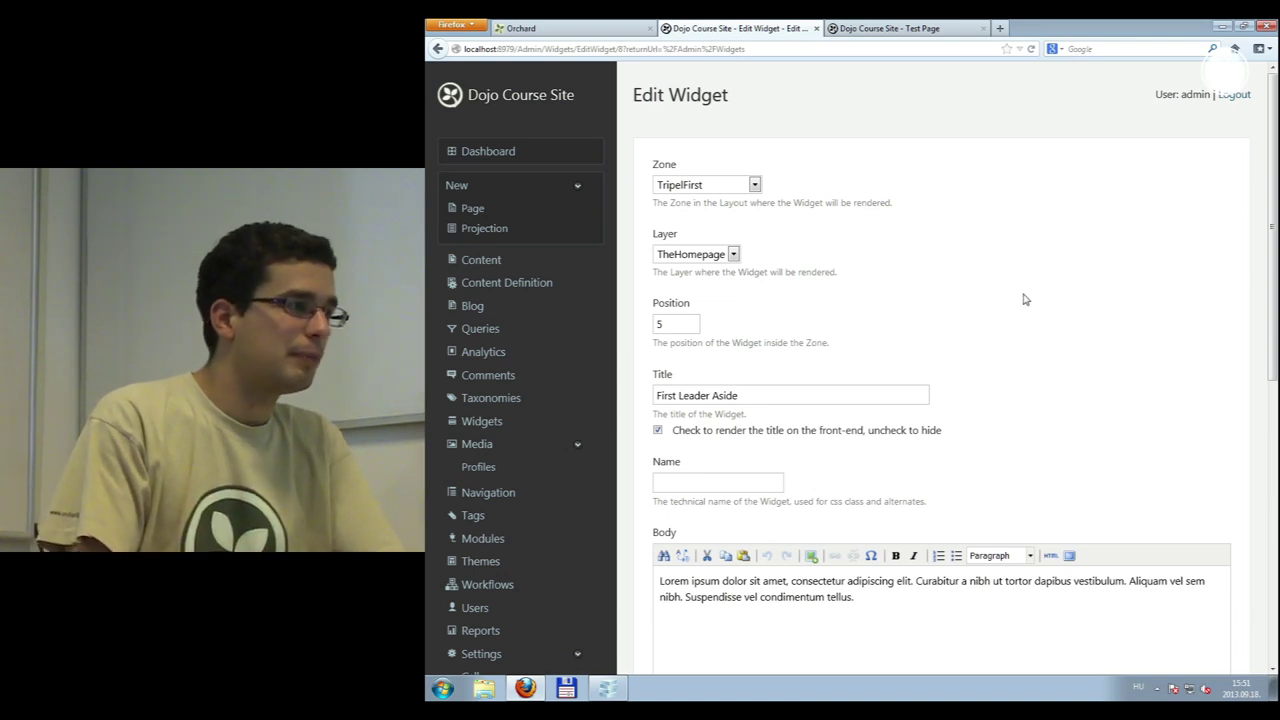
{"action": "scroll", "coordinate": [1024, 299], "scroll_direction": "down", "scroll_amount": 2}
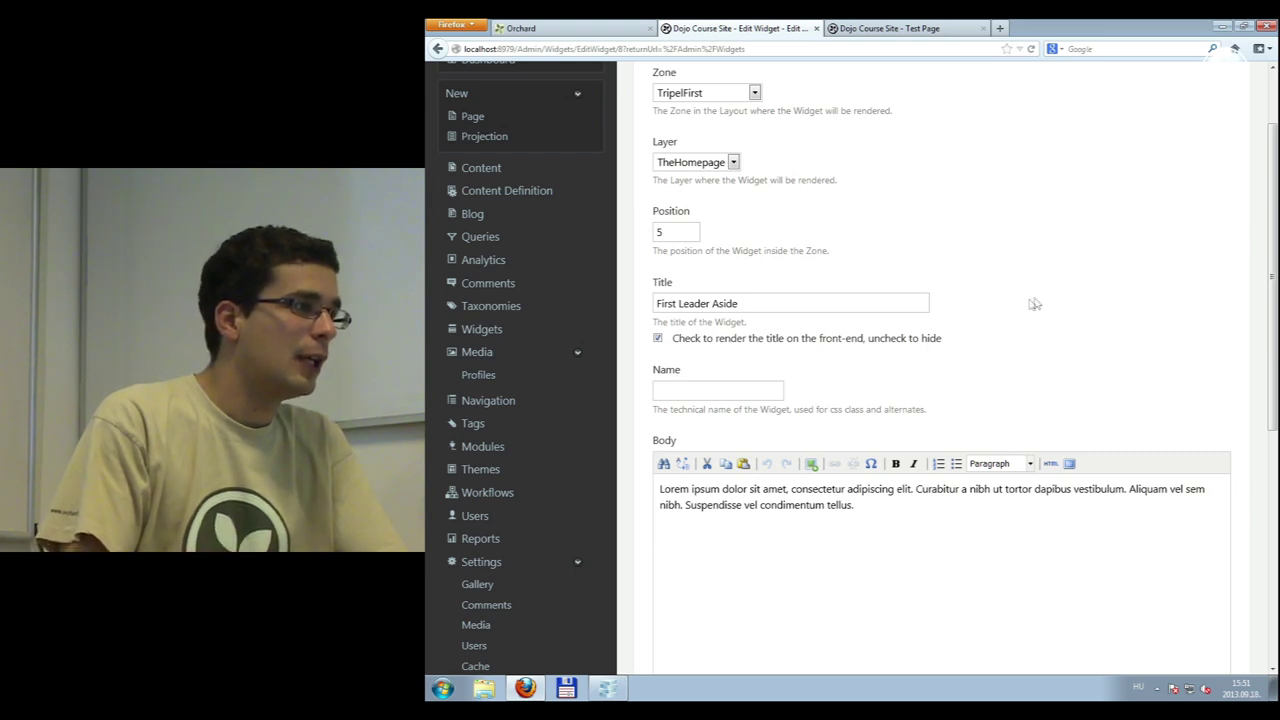
{"action": "scroll", "coordinate": [1024, 300], "scroll_direction": "up", "scroll_amount": 1}
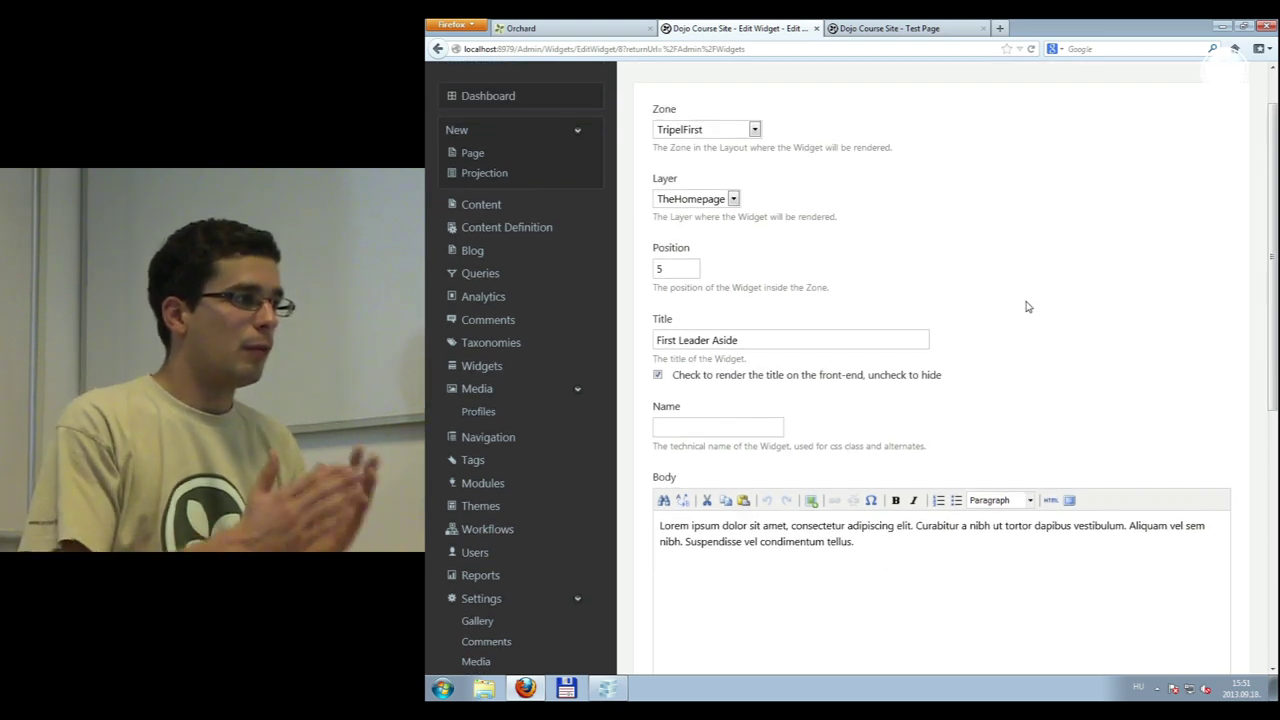
{"action": "scroll", "coordinate": [1027, 306], "scroll_direction": "up", "scroll_amount": 1}
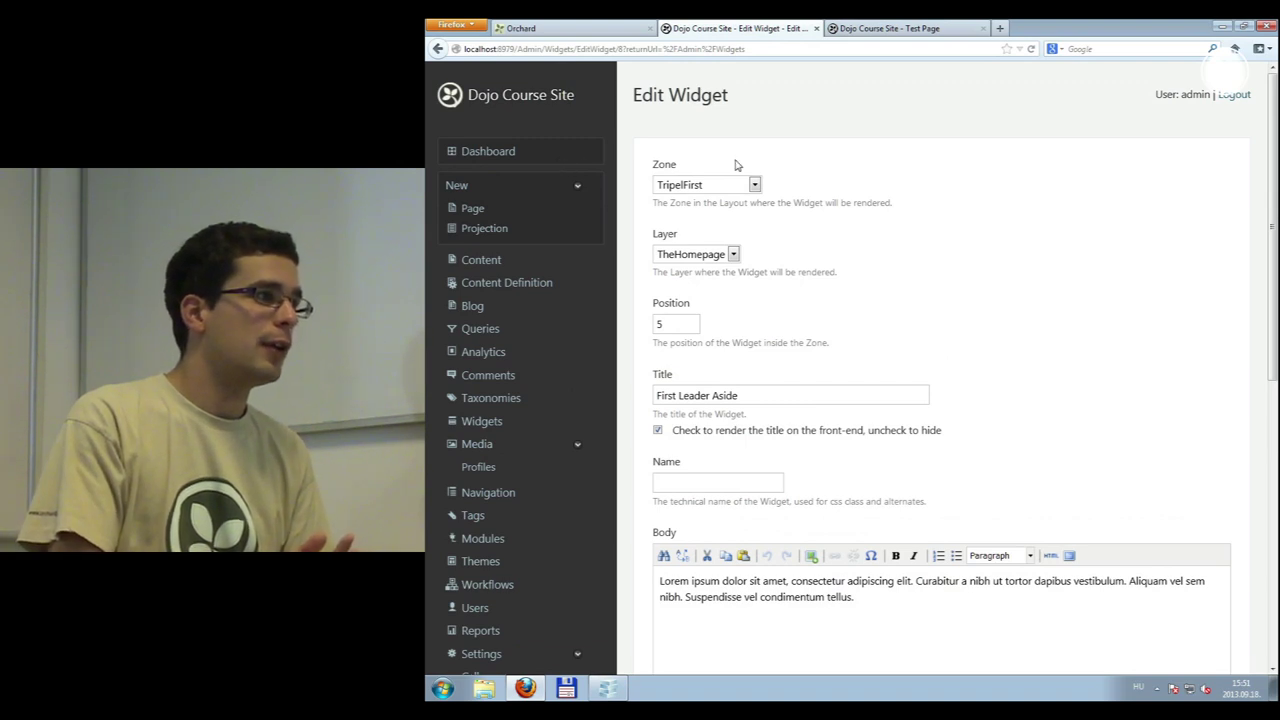
- Point out the widget's Zone, Layer and Position settings, then return to the Widgets list
{"action": "double_click", "coordinate": [666, 165]}
{"action": "double_click", "coordinate": [665, 234]}
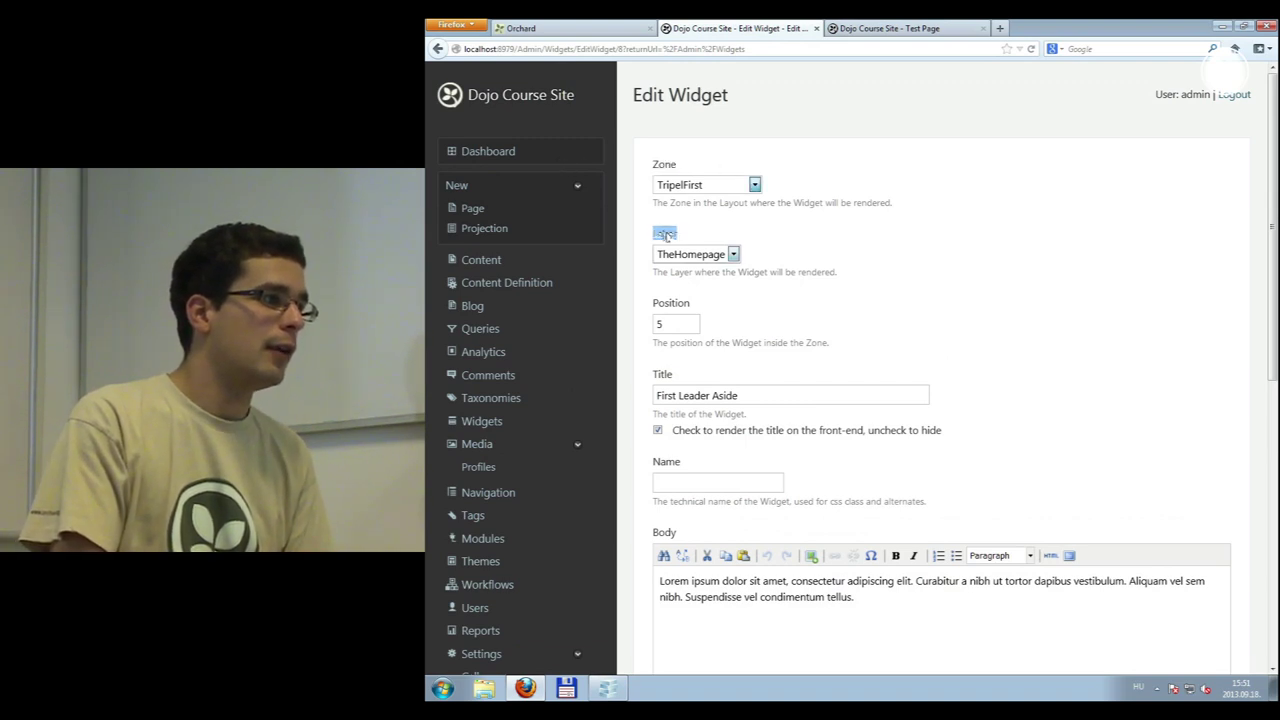
{"action": "double_click", "coordinate": [680, 303]}
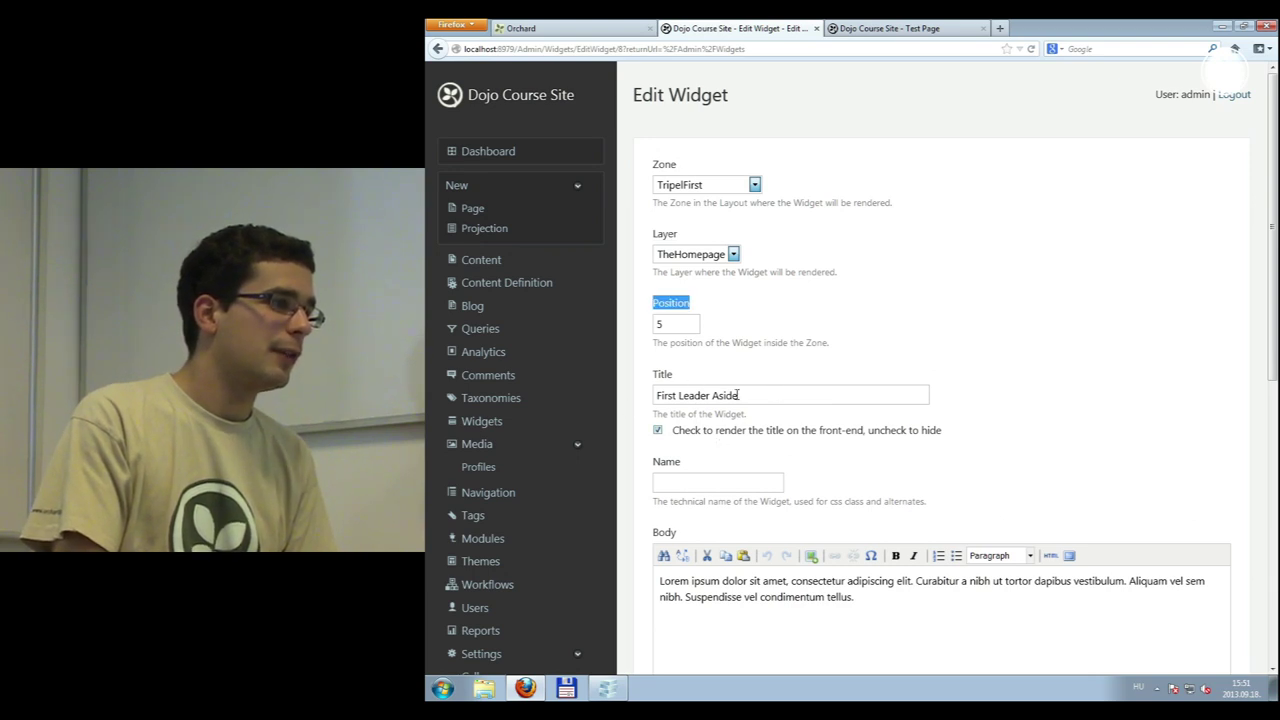
{"action": "scroll", "coordinate": [737, 395], "scroll_direction": "down", "scroll_amount": 5}
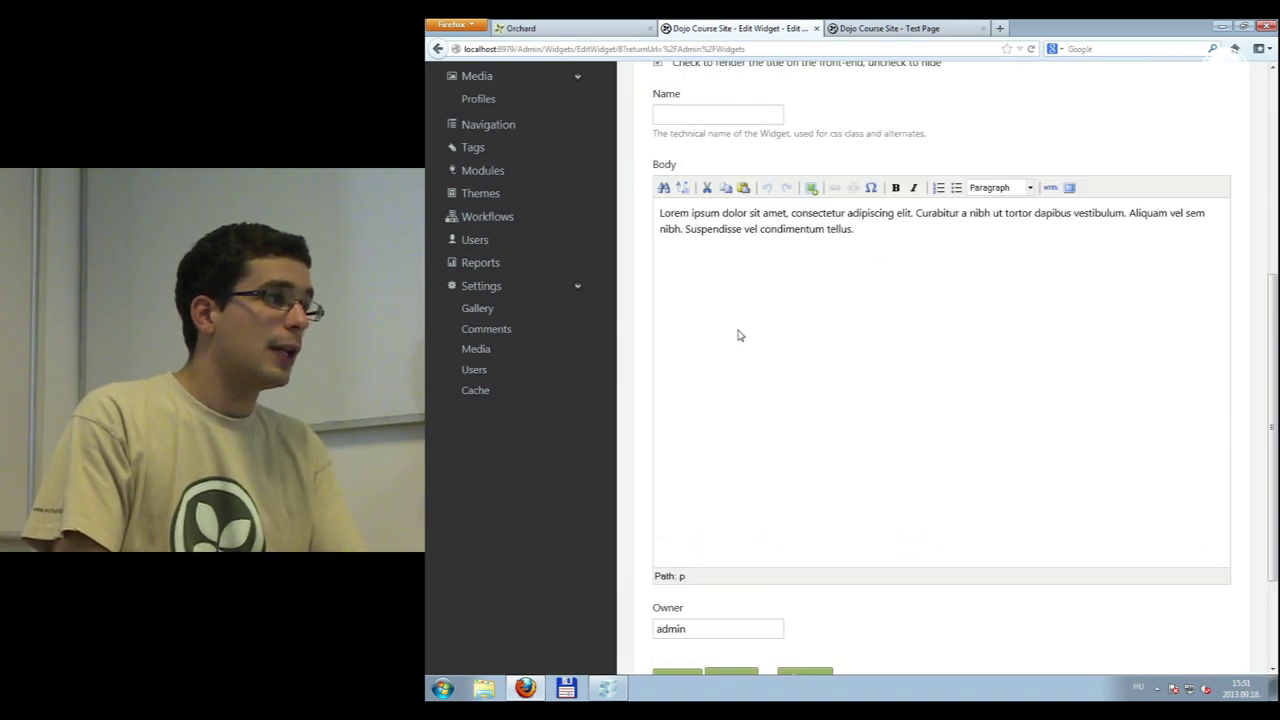
{"action": "scroll", "coordinate": [737, 335], "scroll_direction": "up", "scroll_amount": 5}
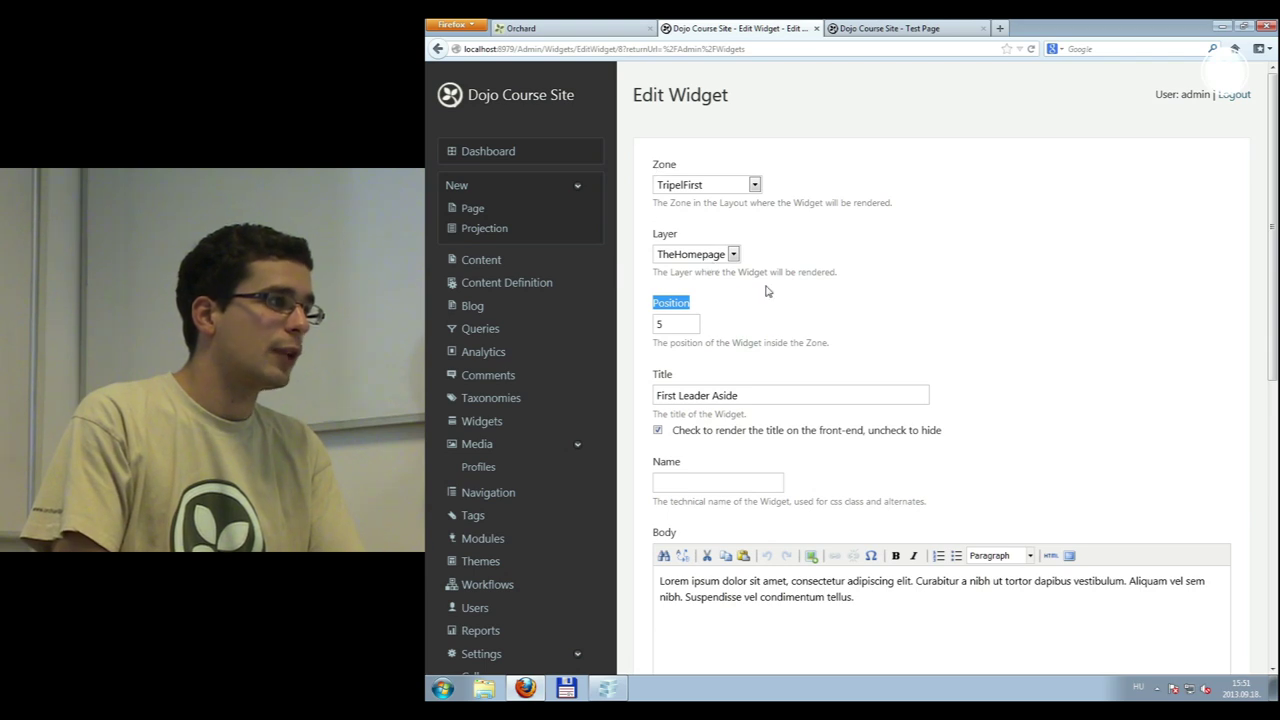
{"action": "left_click", "coordinate": [438, 50]}
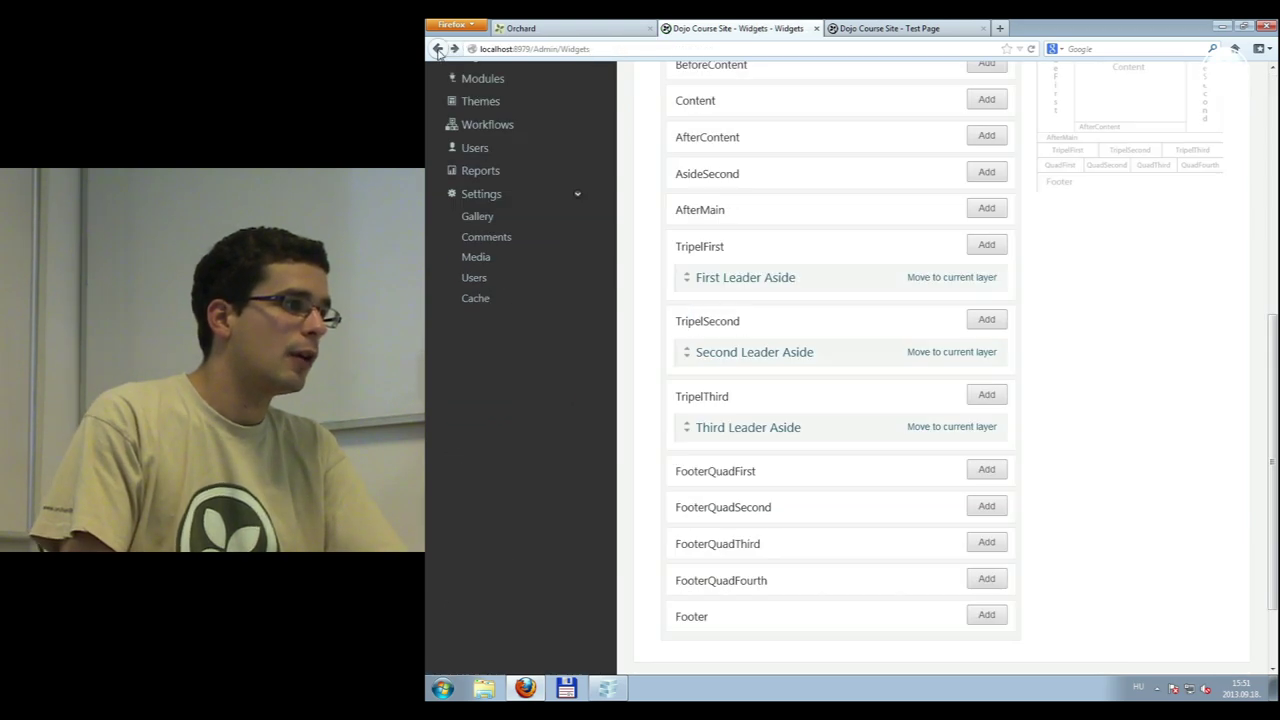
- Show the Current Layer dropdown's available layers, keeping Default selected
{"action": "scroll", "coordinate": [610, 333], "scroll_direction": "up", "scroll_amount": 5}
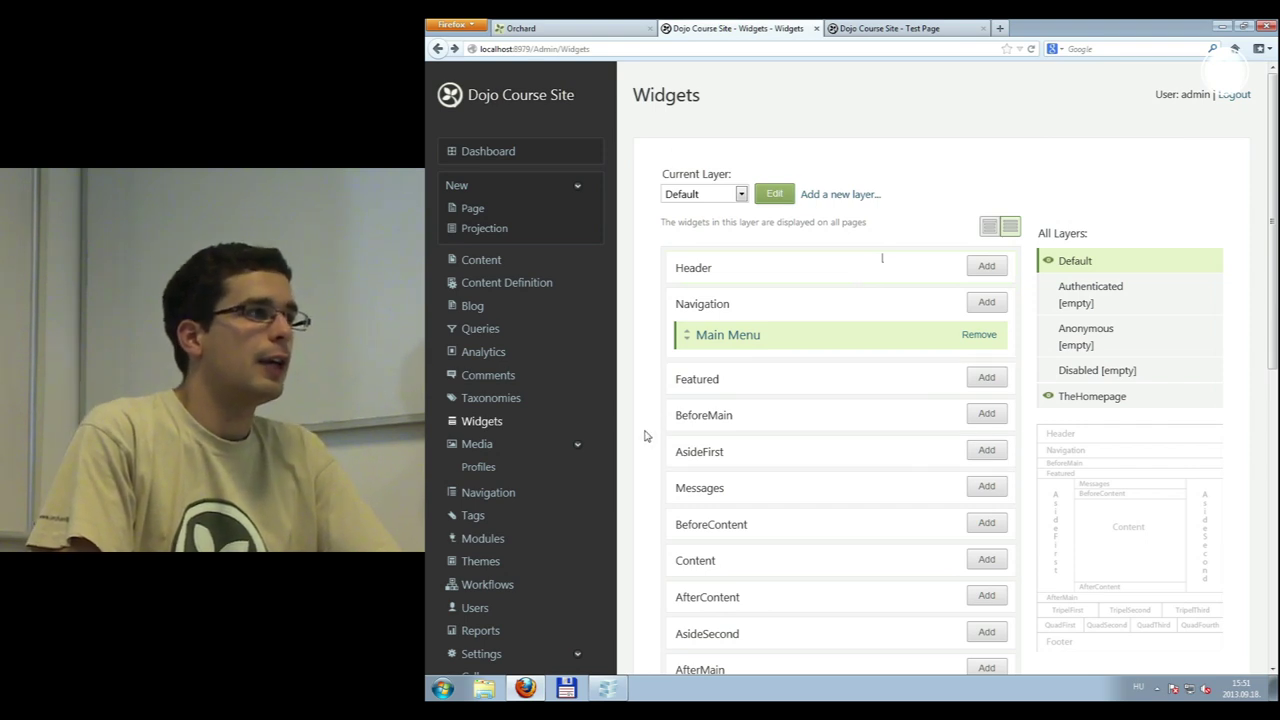
{"action": "left_click_drag", "start_coordinate": [666, 180], "coordinate": [731, 172]}
{"action": "left_click", "coordinate": [738, 190]}
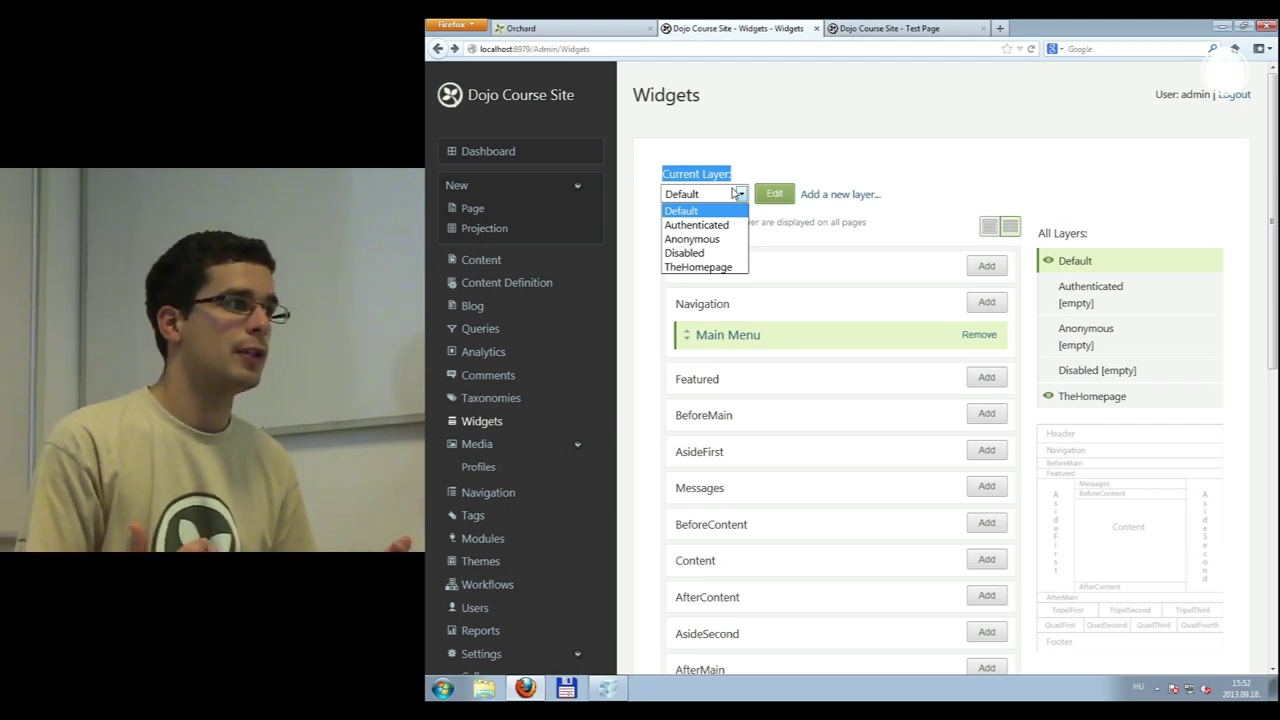
{"action": "left_click", "coordinate": [765, 173]}
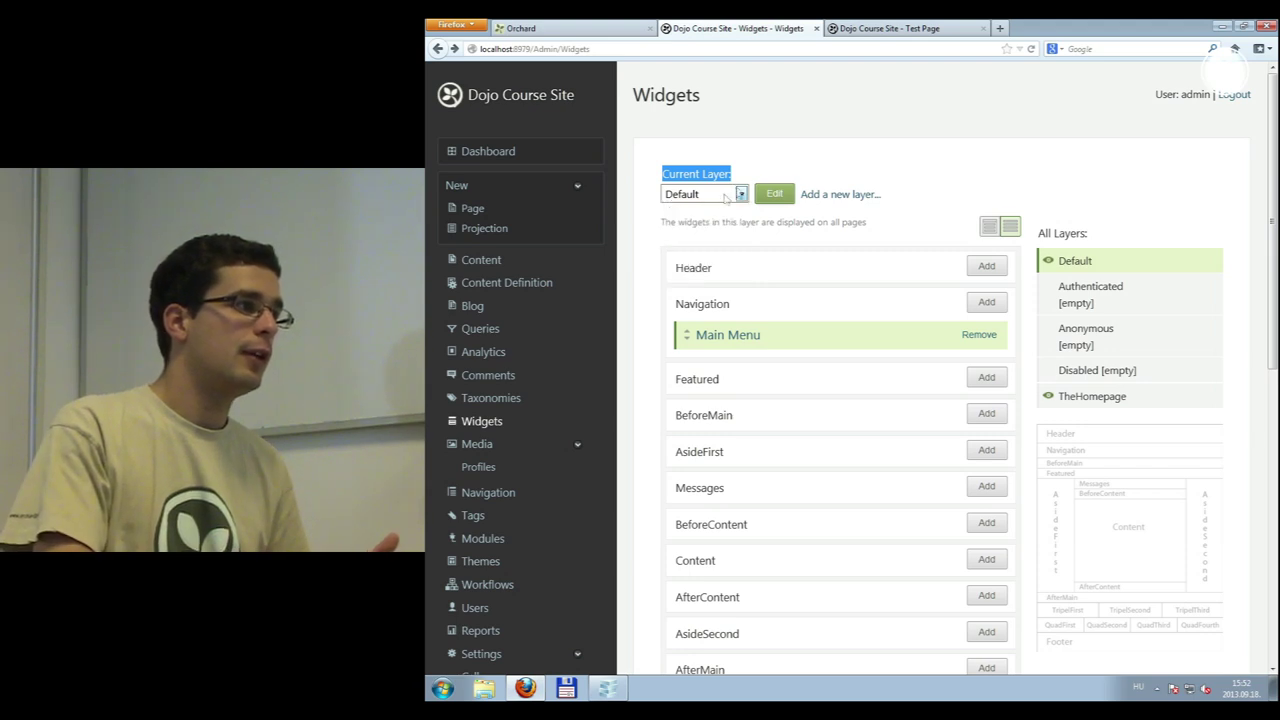
{"action": "left_click", "coordinate": [648, 229]}
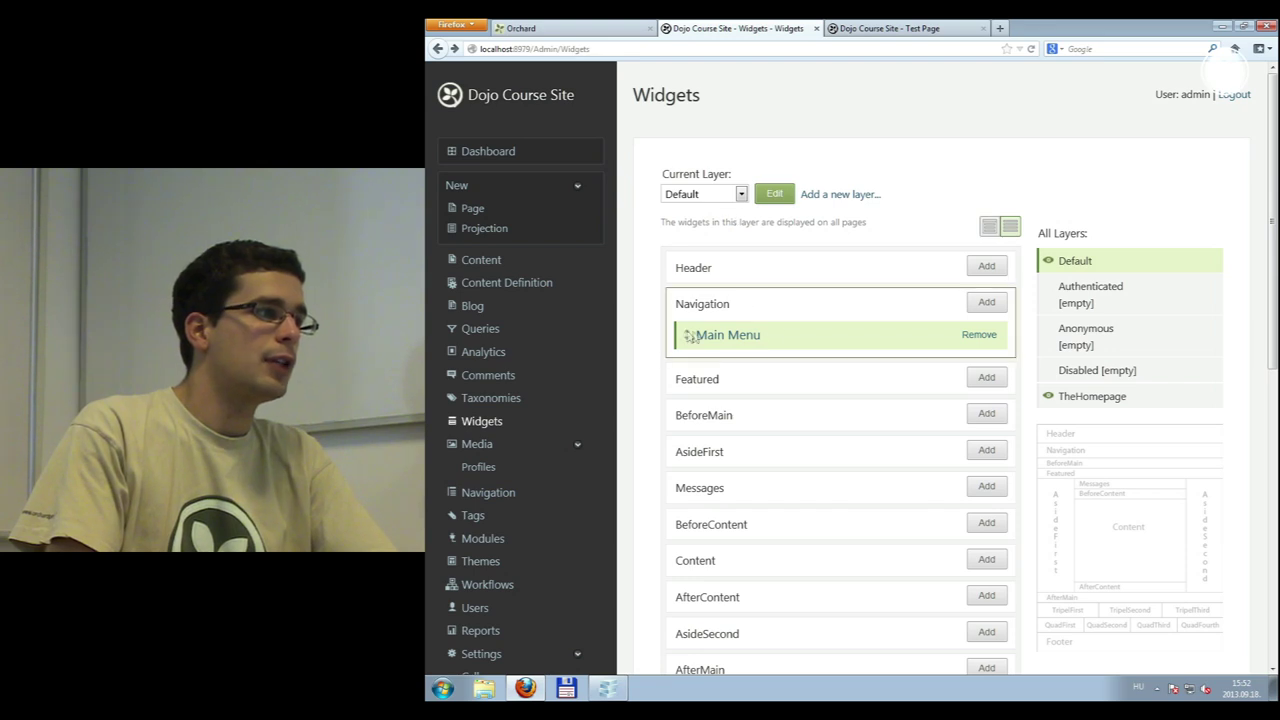
- Scroll through the Default layer's zone list, then switch to the front-end Test Page
{"action": "left_click_drag", "start_coordinate": [694, 336], "coordinate": [775, 342]}
{"action": "left_click", "coordinate": [644, 328]}
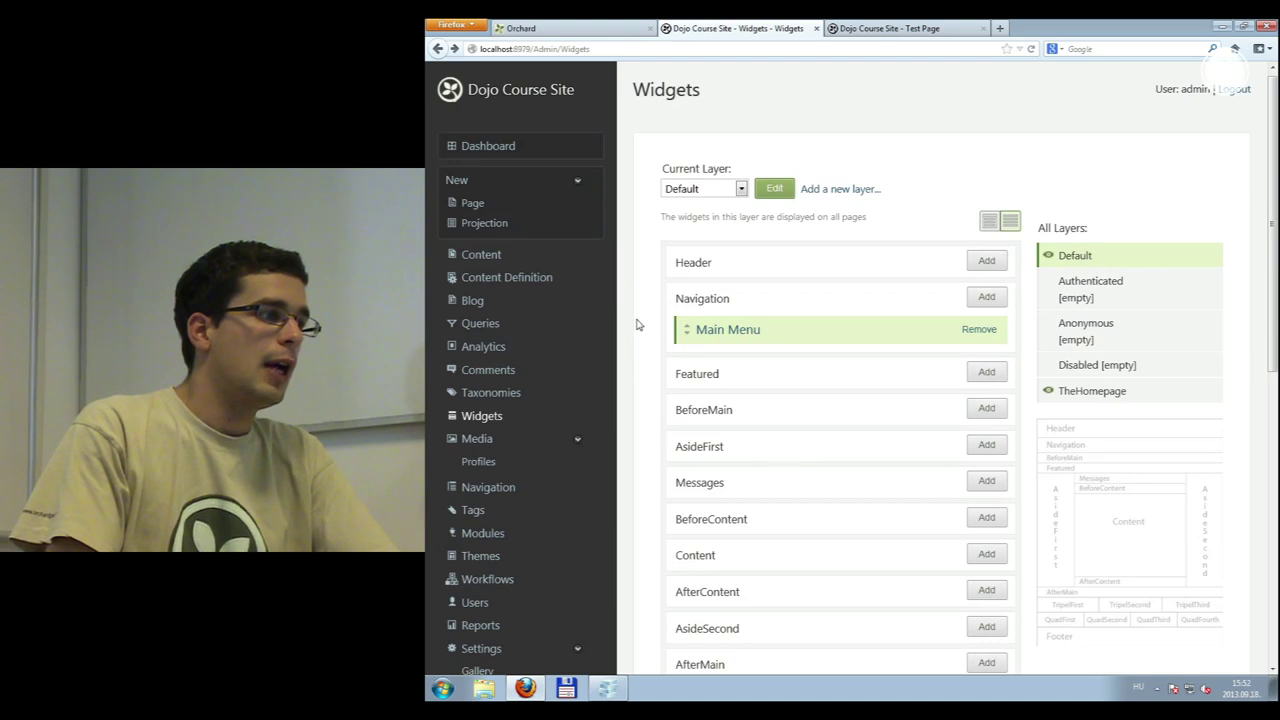
{"action": "scroll", "coordinate": [700, 528], "scroll_direction": "down", "scroll_amount": 3}
{"action": "scroll", "coordinate": [744, 570], "scroll_direction": "down", "scroll_amount": 2}
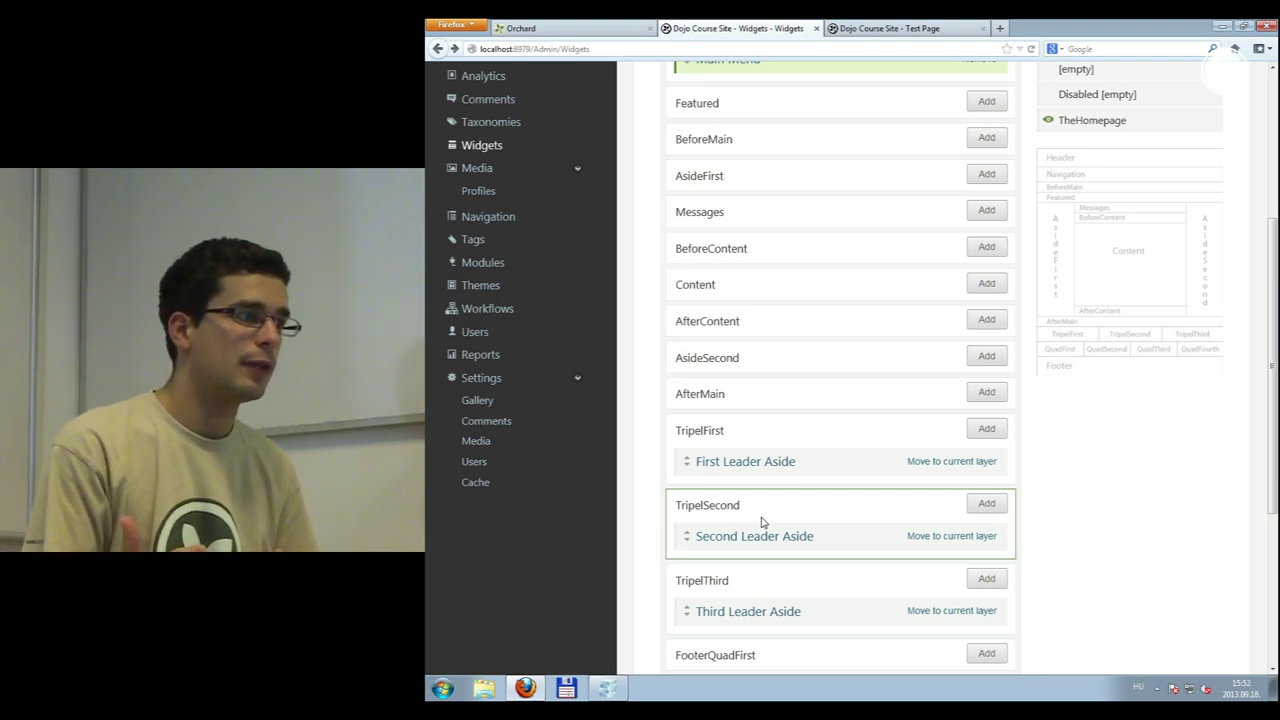
{"action": "scroll", "coordinate": [766, 521], "scroll_direction": "up", "scroll_amount": 1}
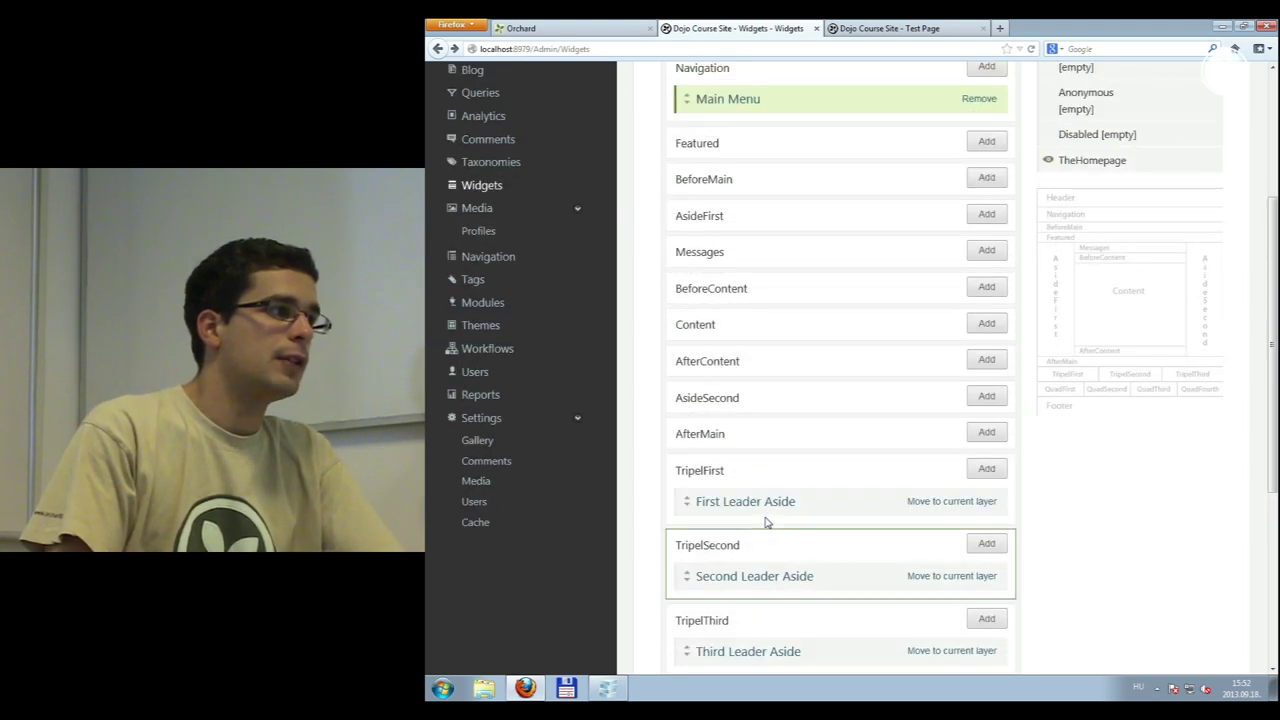
{"action": "scroll", "coordinate": [766, 521], "scroll_direction": "up", "scroll_amount": 5}
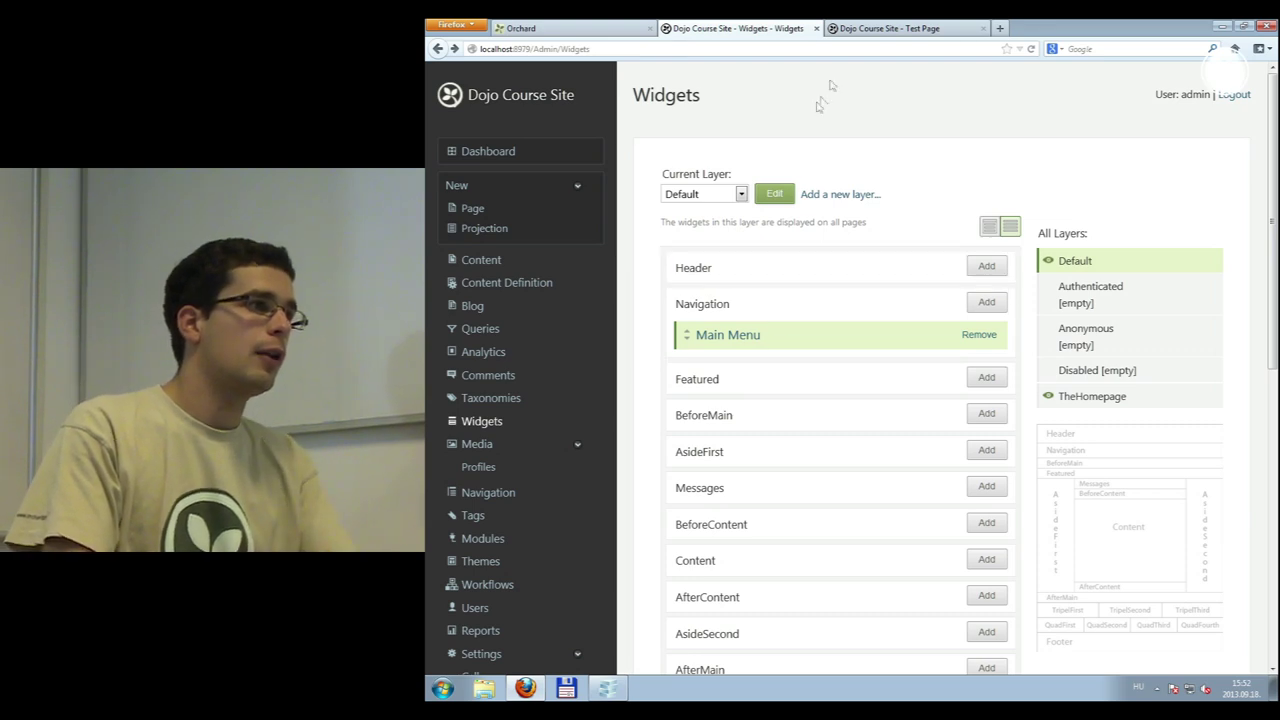
{"action": "left_click", "coordinate": [857, 36]}
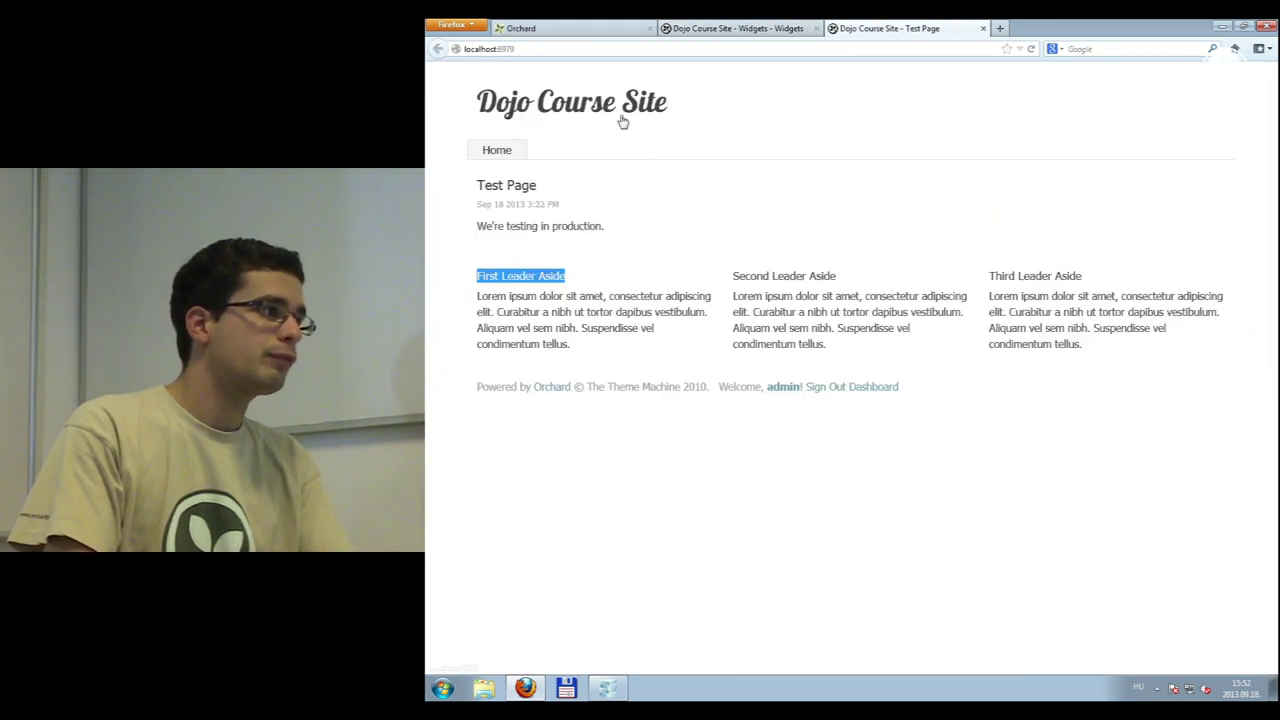
- Highlight the site's Home navigation entry, open the user's Change Password page, then return to Widgets
{"action": "left_click", "coordinate": [631, 163]}
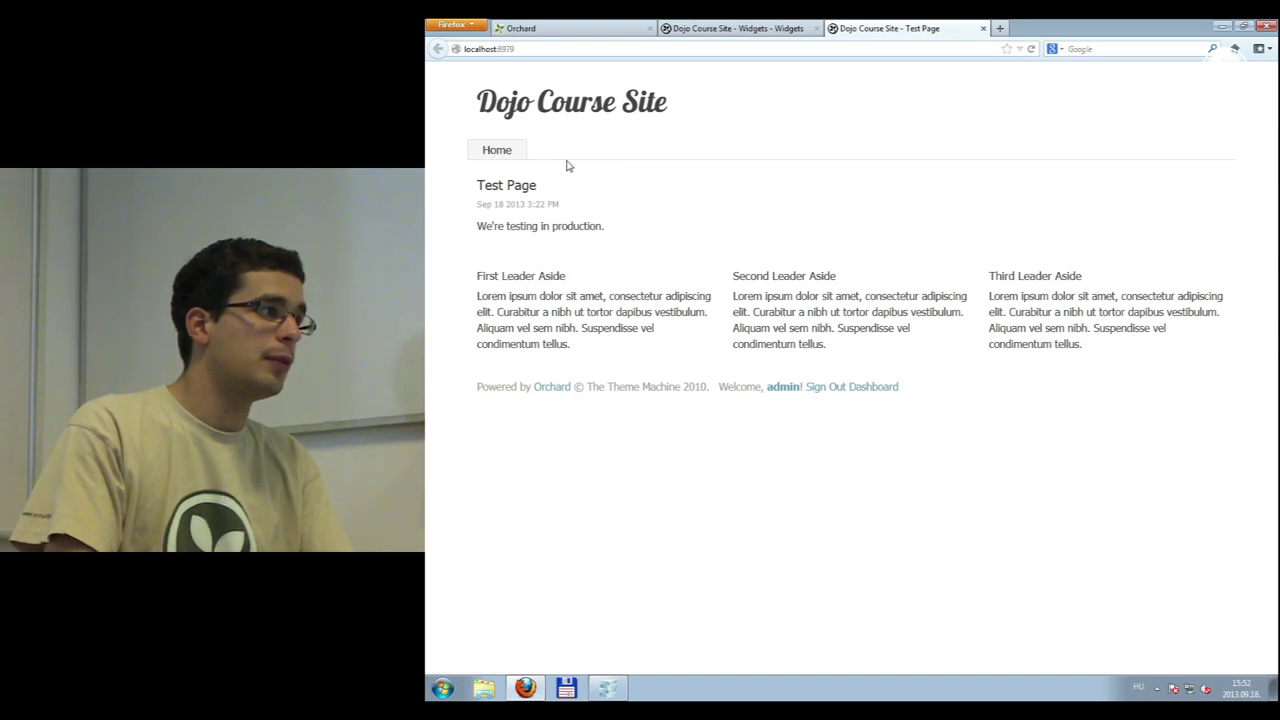
{"action": "left_click_drag", "start_coordinate": [517, 163], "coordinate": [475, 160]}
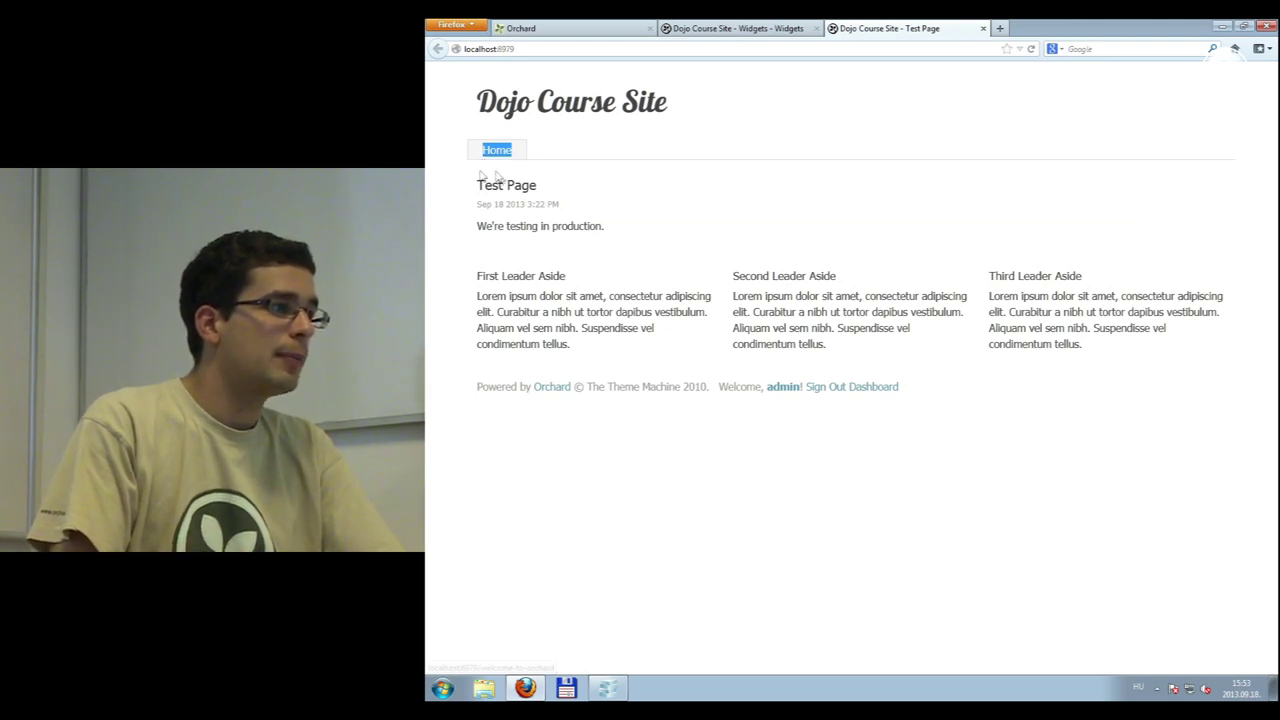
{"action": "left_click", "coordinate": [783, 388]}
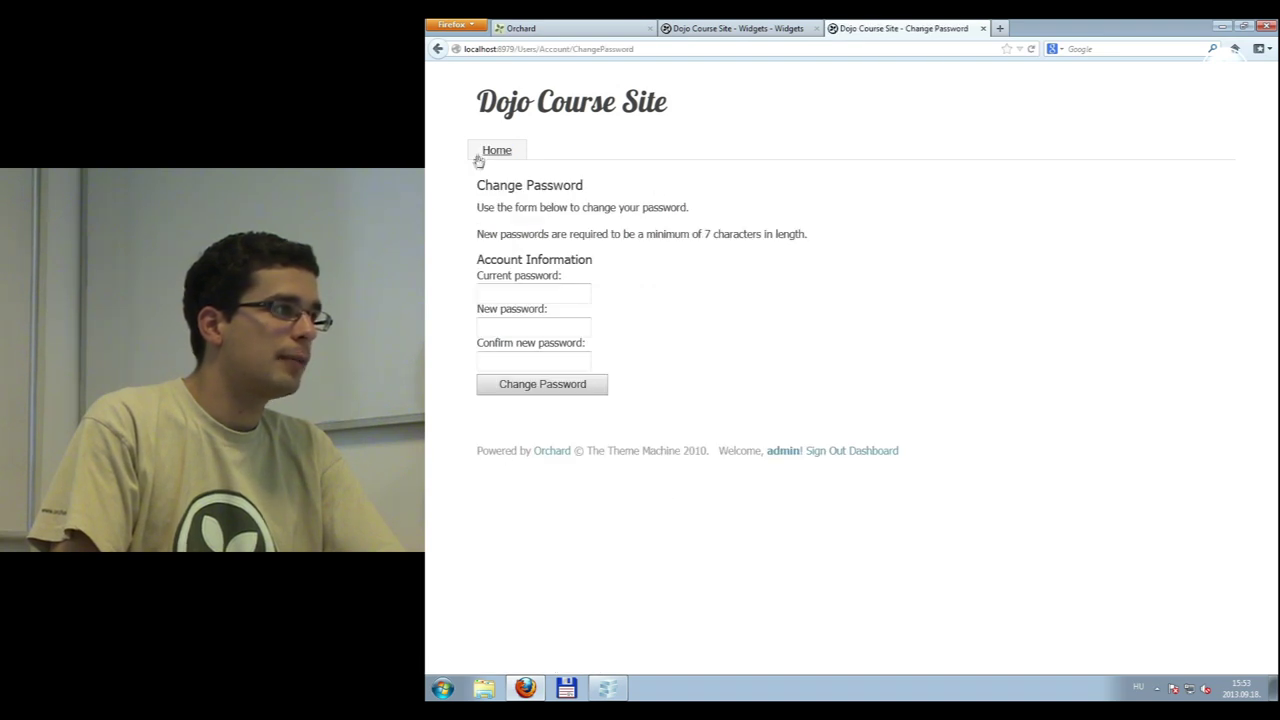
{"action": "mouse_move", "coordinate": [474, 151]}
{"action": "left_mouse_down"}
{"action": "mouse_move", "coordinate": [508, 149]}
{"action": "mouse_move", "coordinate": [471, 160]}
{"action": "mouse_move", "coordinate": [497, 160]}
{"action": "mouse_move", "coordinate": [483, 155]}
{"action": "left_mouse_up"}
{"action": "left_click", "coordinate": [658, 160]}
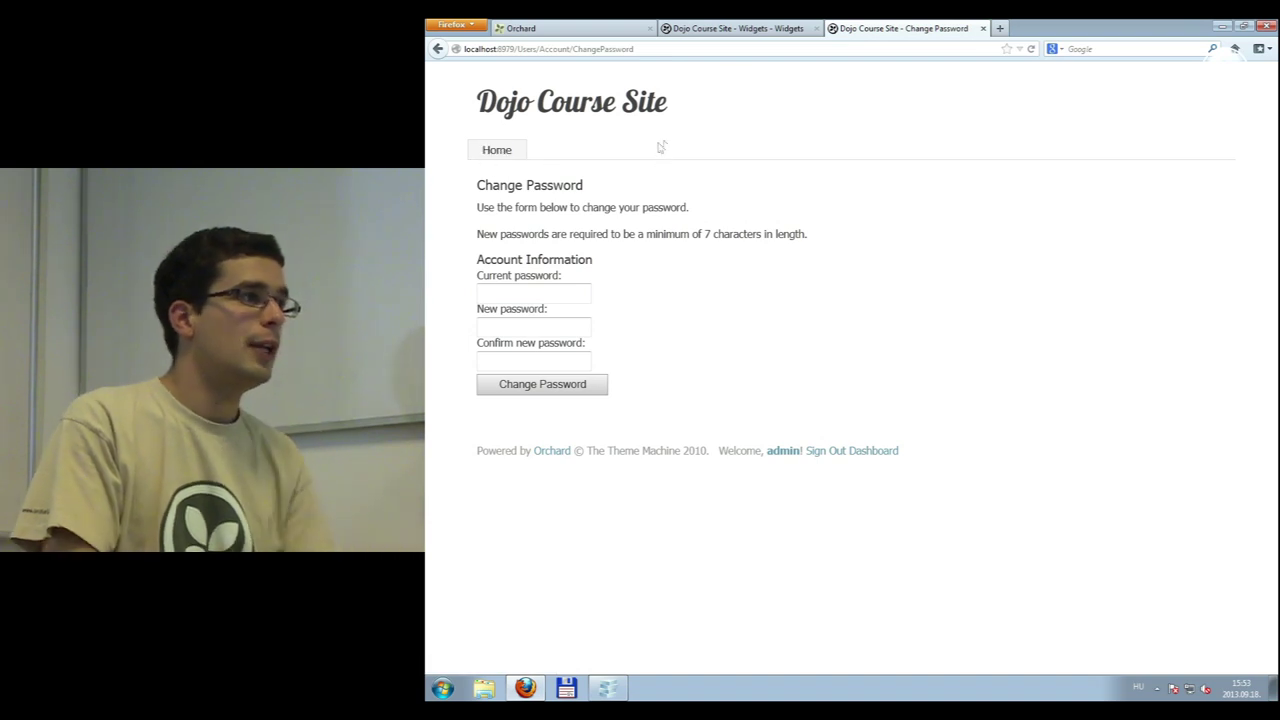
{"action": "left_click", "coordinate": [737, 30]}
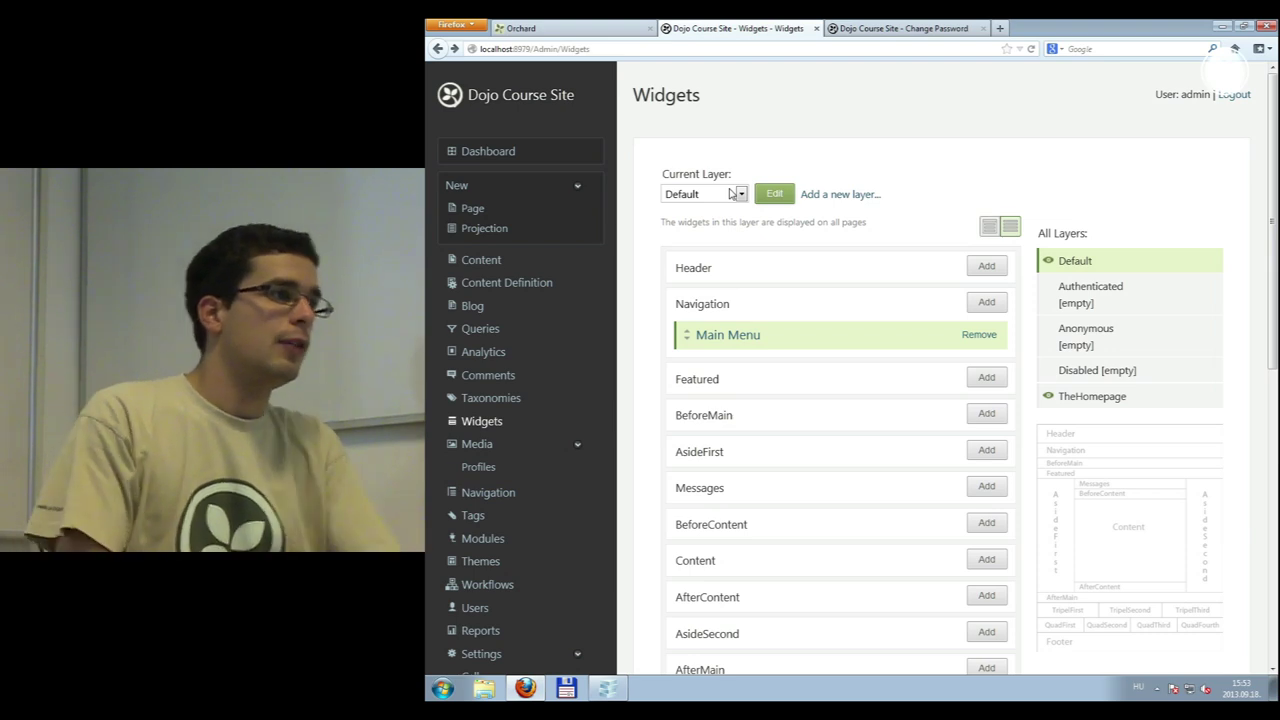
{"action": "left_click", "coordinate": [776, 194]}
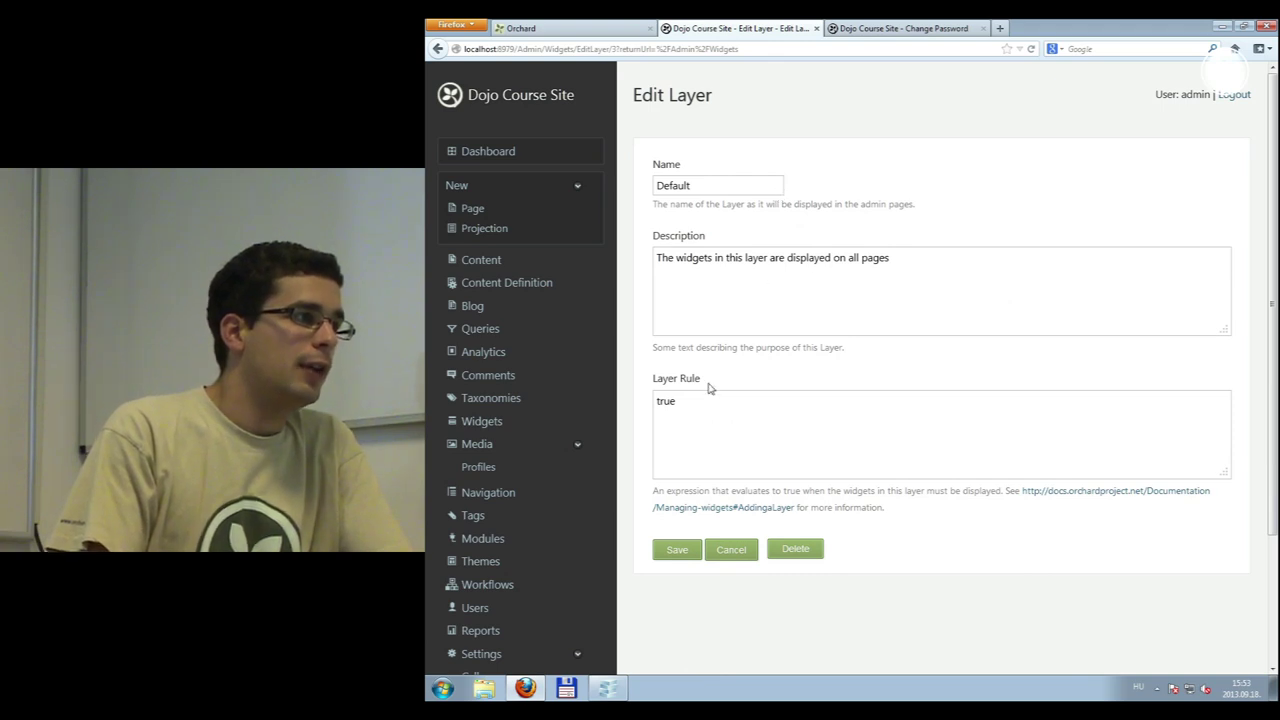
{"action": "double_click", "coordinate": [666, 165]}
{"action": "left_click", "coordinate": [666, 165]}
{"action": "left_click", "coordinate": [671, 242]}
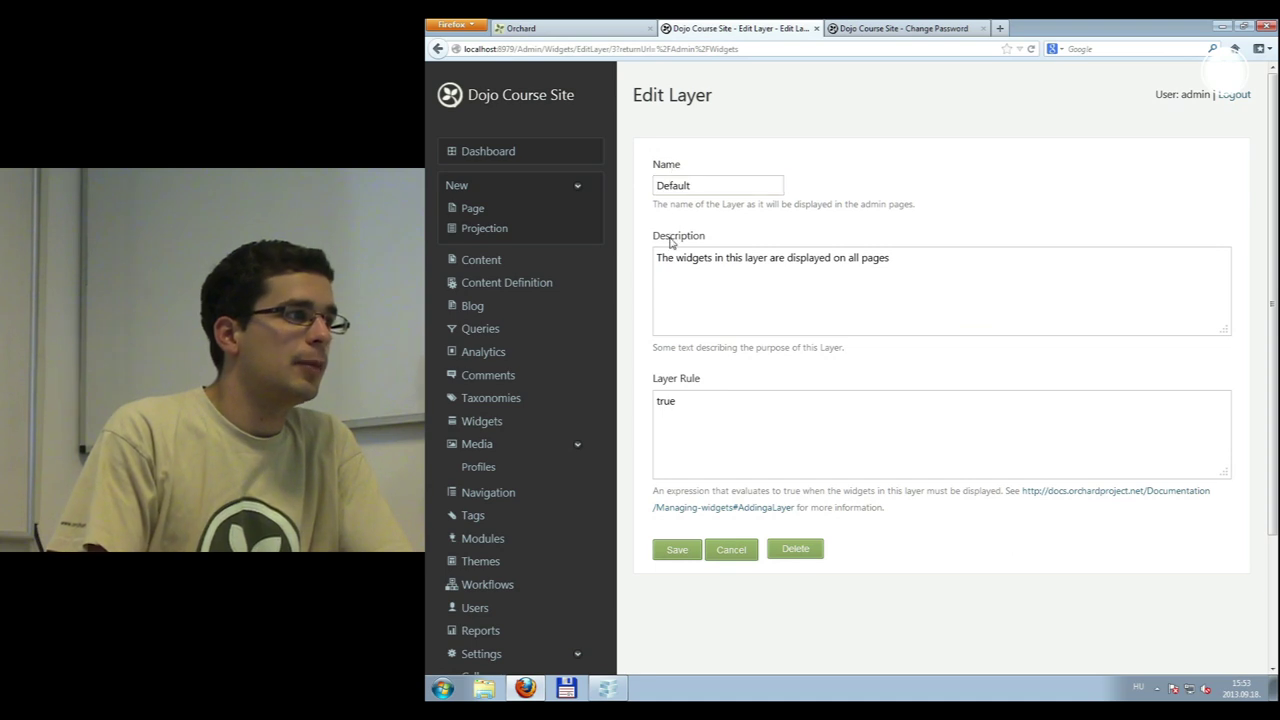
{"action": "triple_click", "coordinate": [665, 384]}
{"action": "left_click_drag", "start_coordinate": [657, 400], "coordinate": [680, 400]}
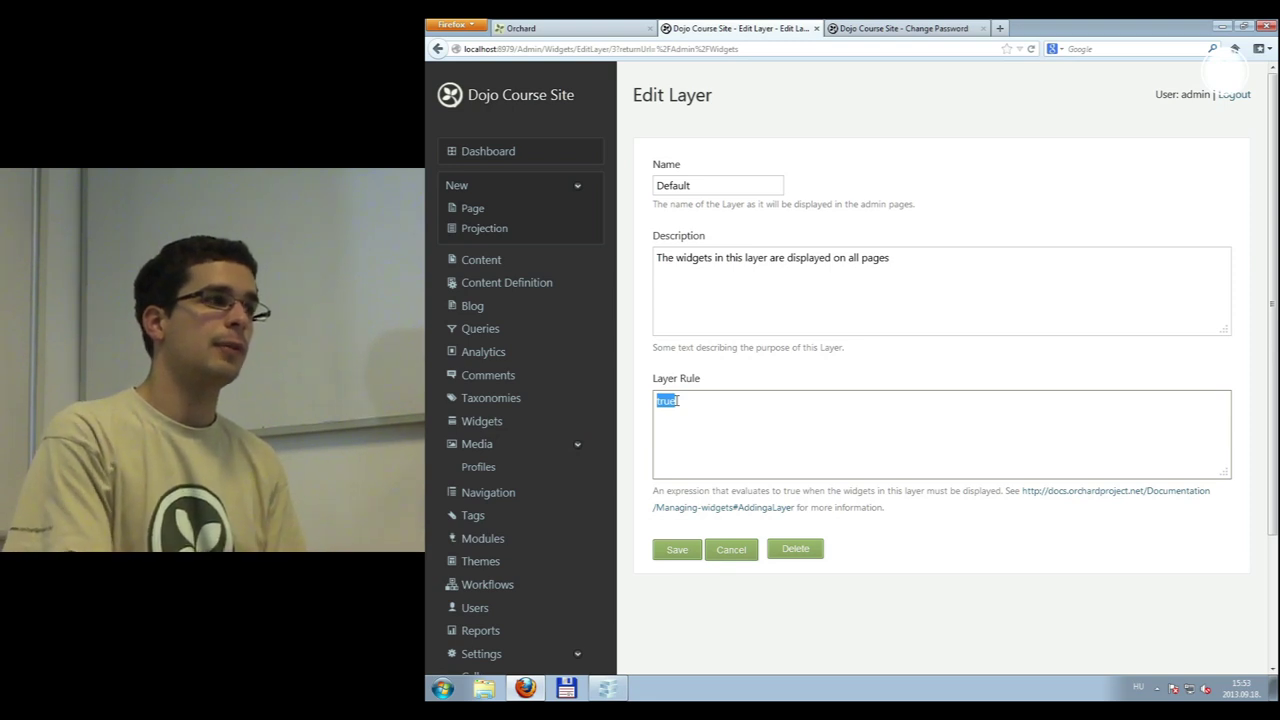
{"action": "left_click", "coordinate": [690, 398]}
{"action": "double_click", "coordinate": [694, 397]}
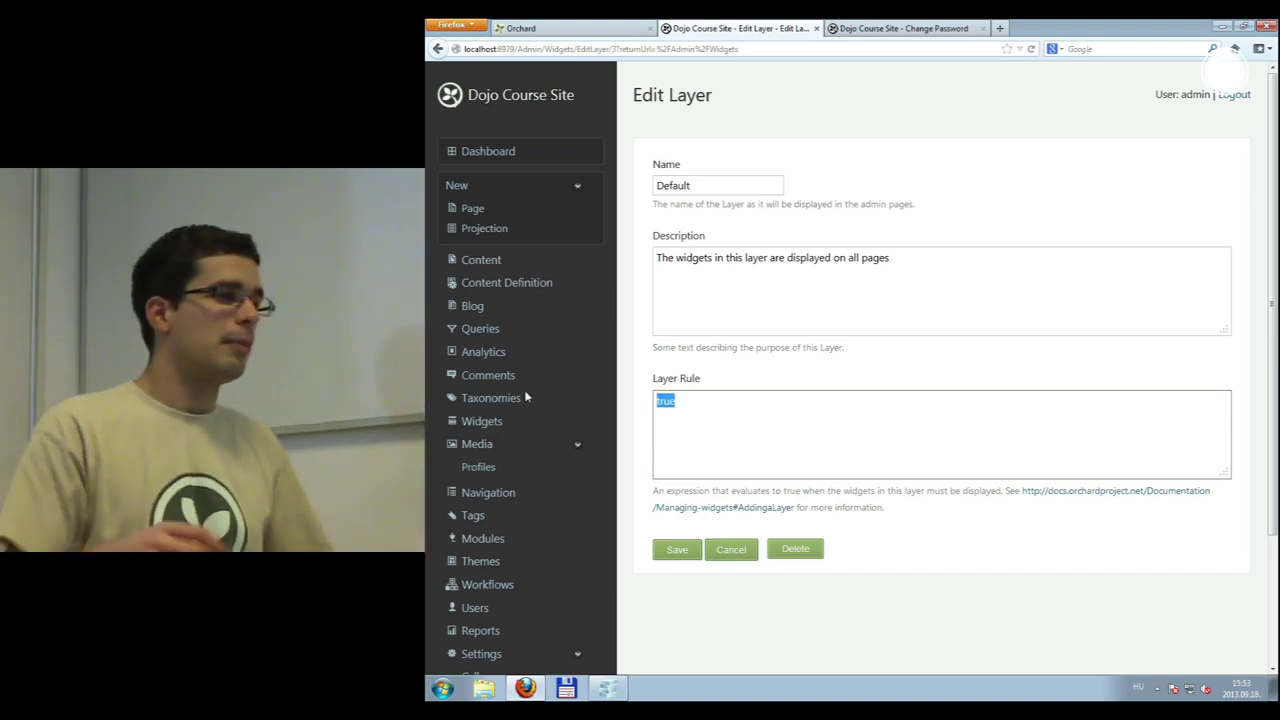
{"action": "left_click", "coordinate": [690, 413]}
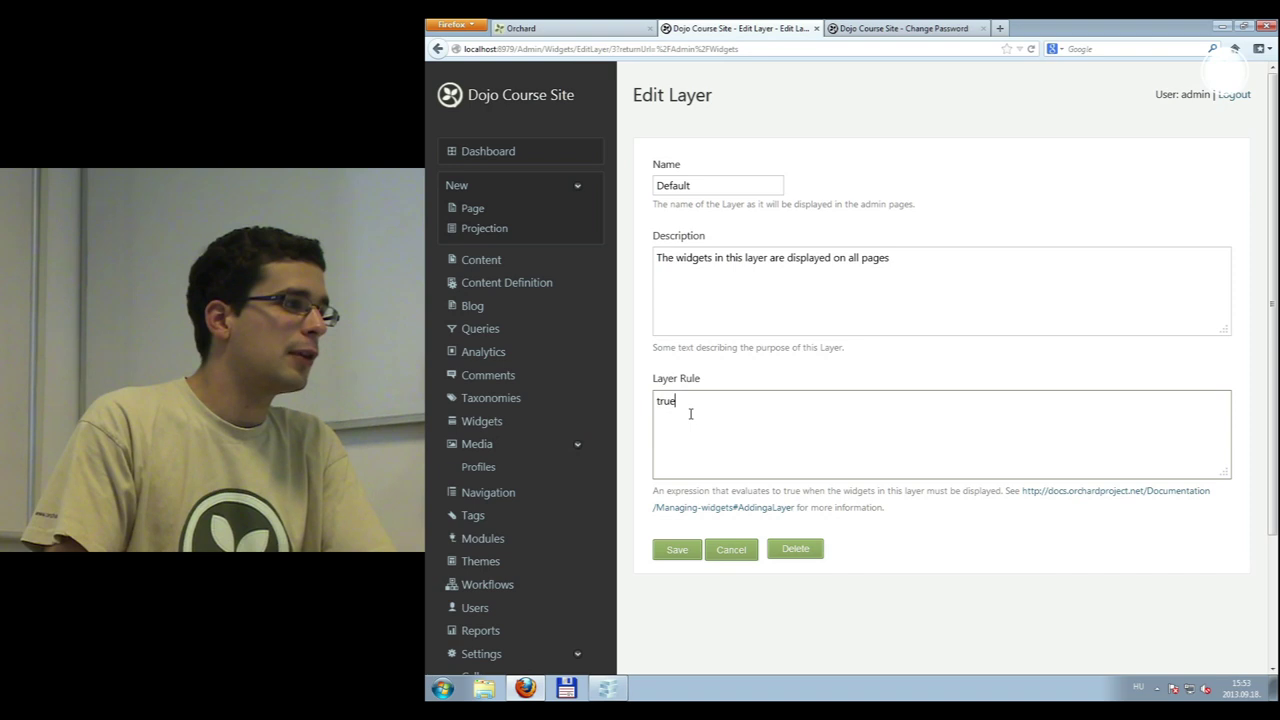
{"action": "double_click", "coordinate": [703, 400]}
{"action": "left_click", "coordinate": [676, 401]}
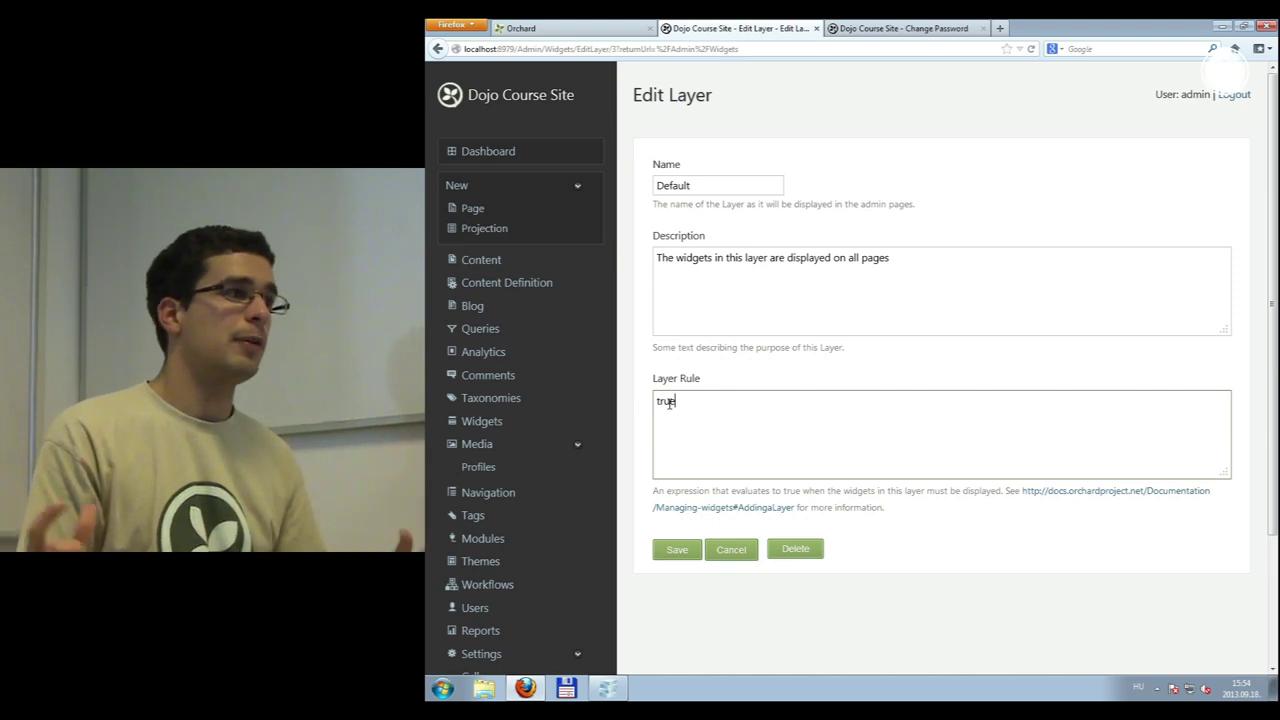
{"action": "left_click", "coordinate": [731, 549]}
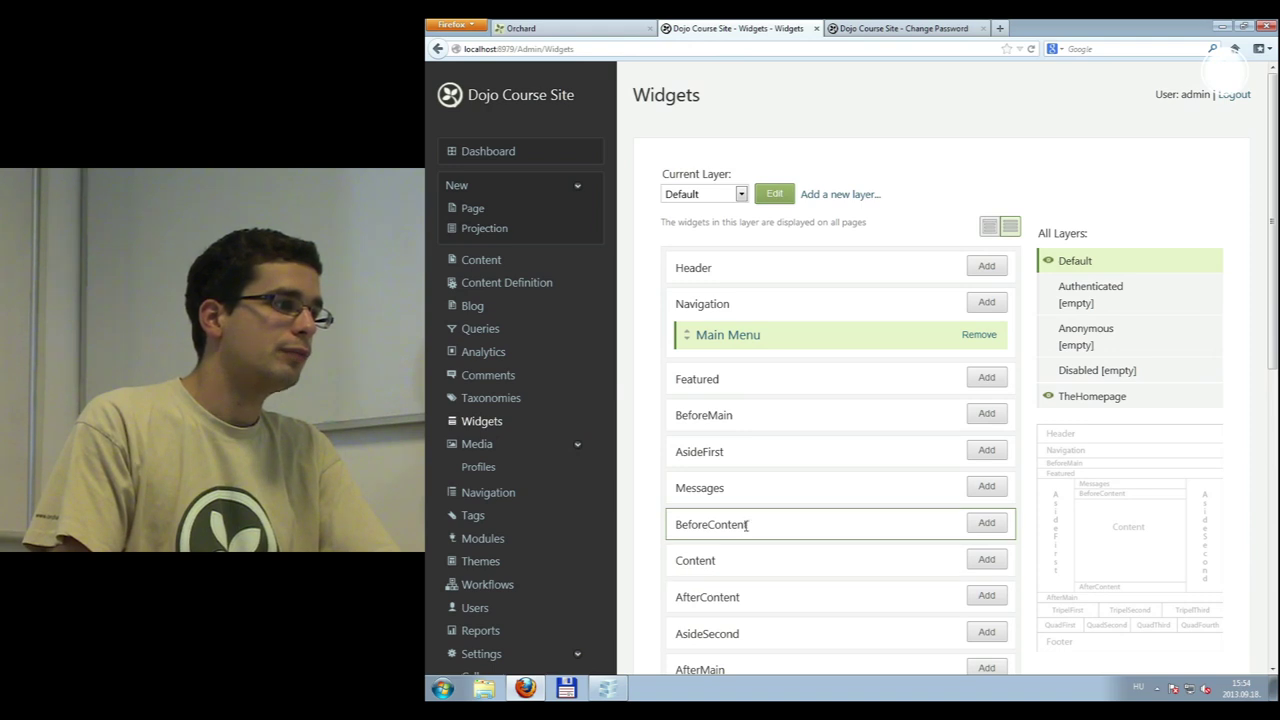
{"action": "scroll", "coordinate": [728, 507], "scroll_direction": "down", "scroll_amount": 5}
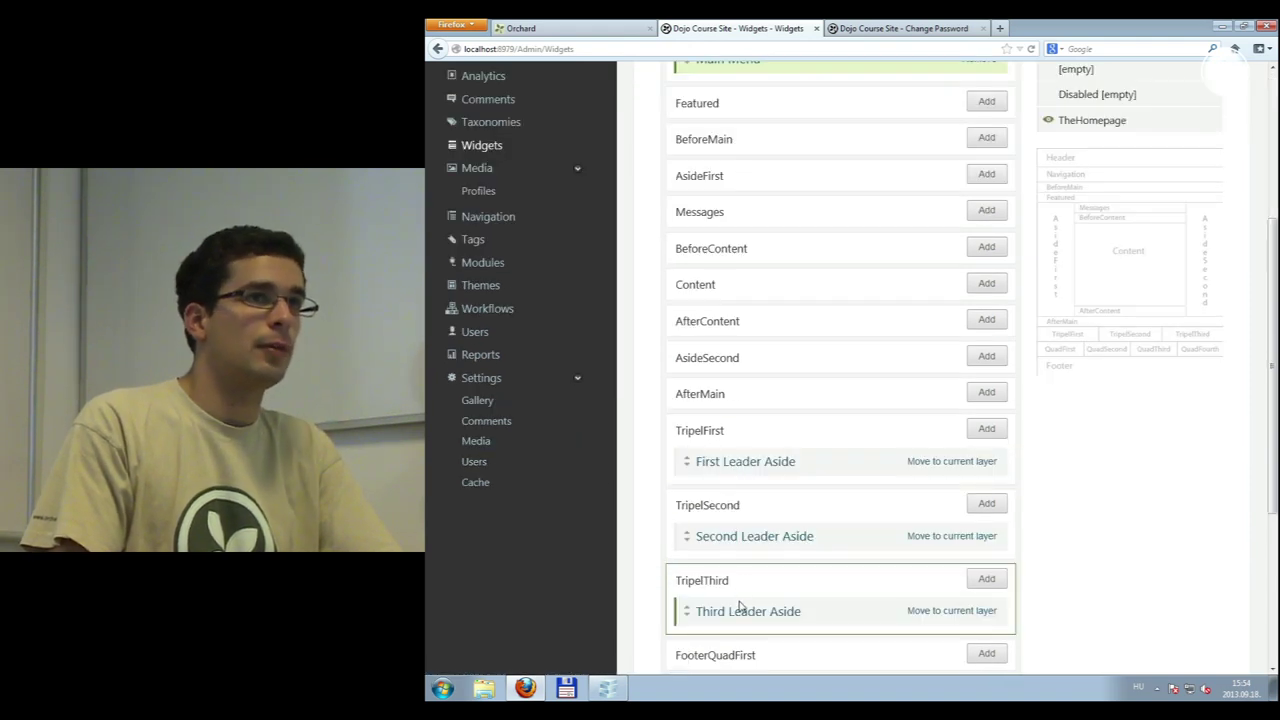
{"action": "left_click", "coordinate": [750, 470]}
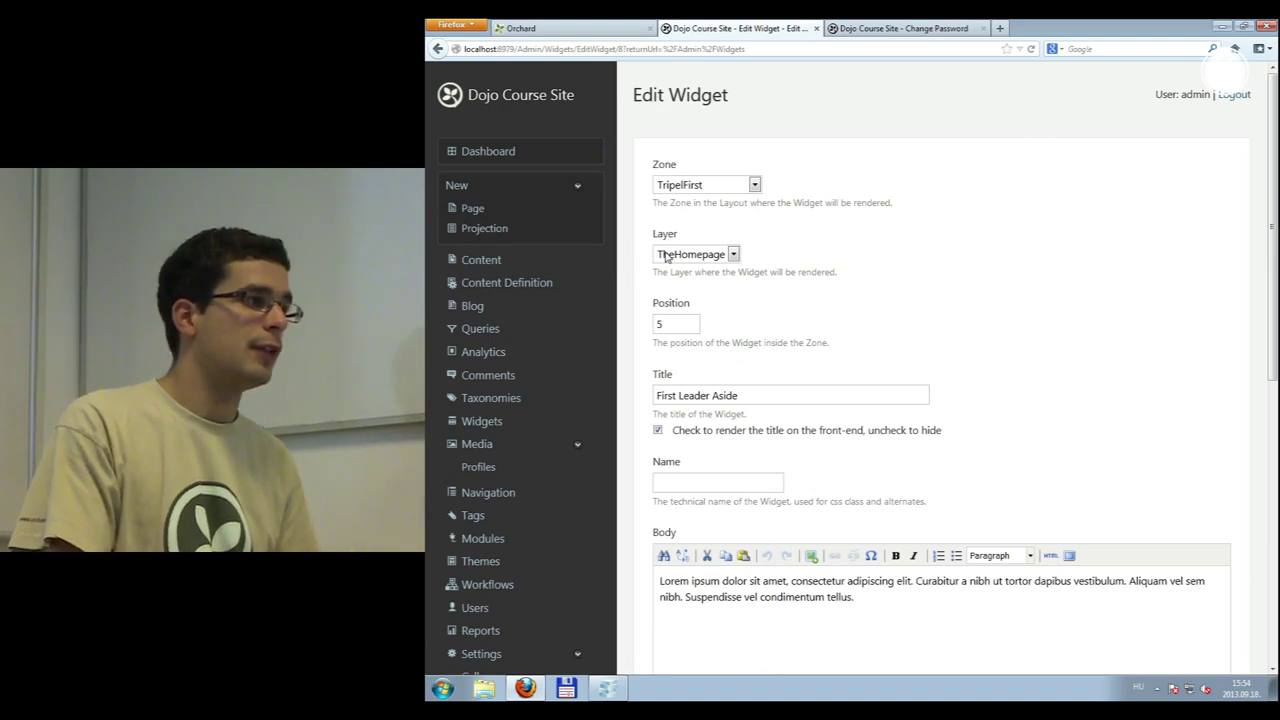
{"action": "left_click", "coordinate": [666, 256]}
{"action": "left_click", "coordinate": [666, 256]}
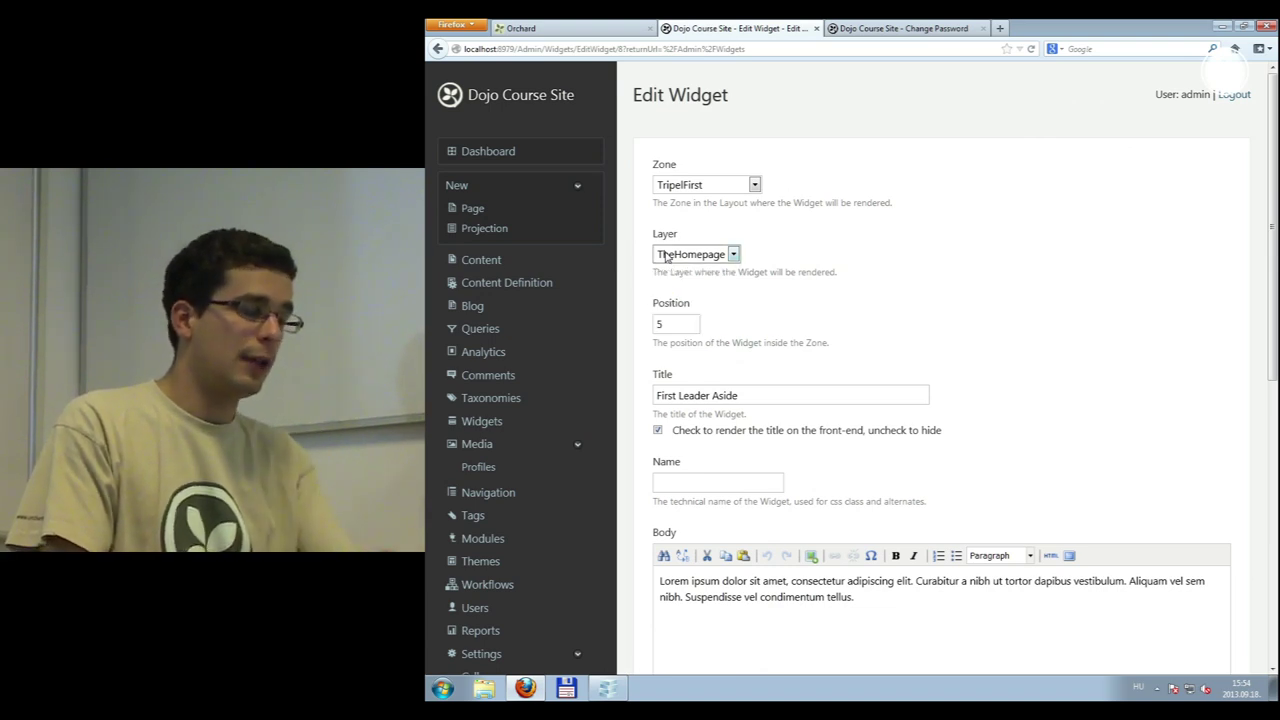
{"action": "key", "text": "Return"}
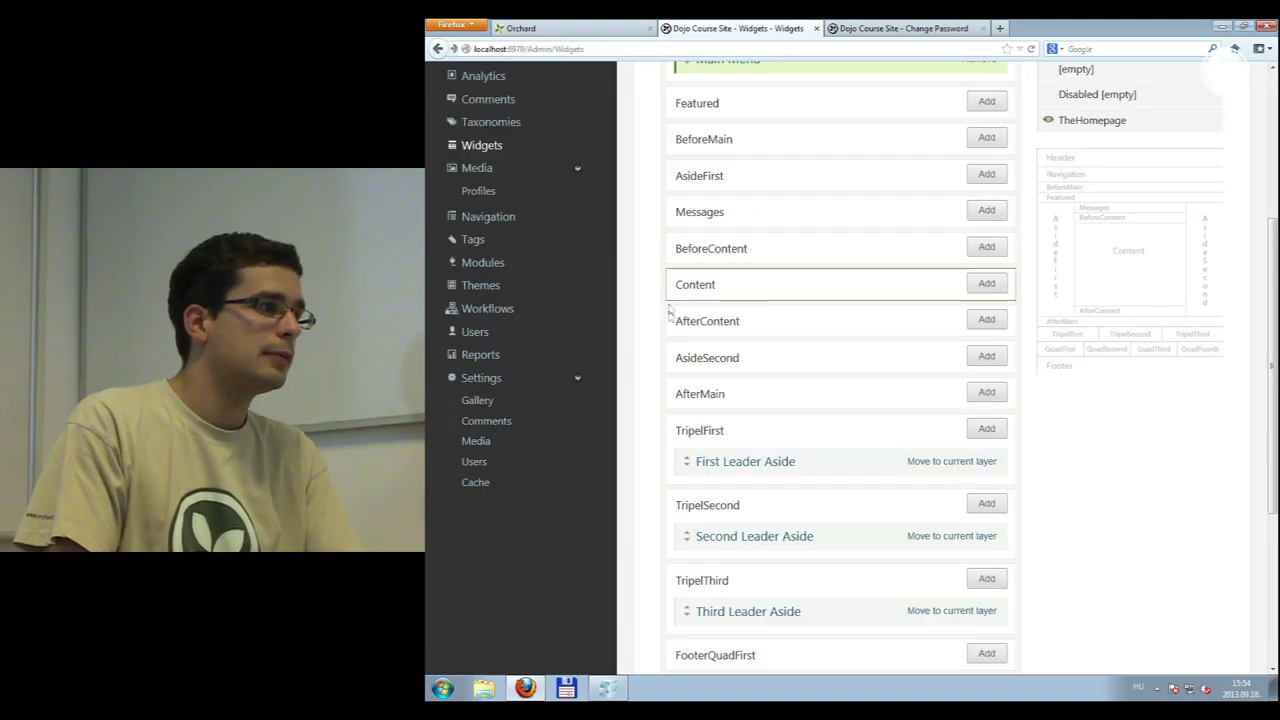
{"action": "scroll", "coordinate": [672, 392], "scroll_direction": "up", "scroll_amount": 5}
{"action": "left_click", "coordinate": [724, 194]}
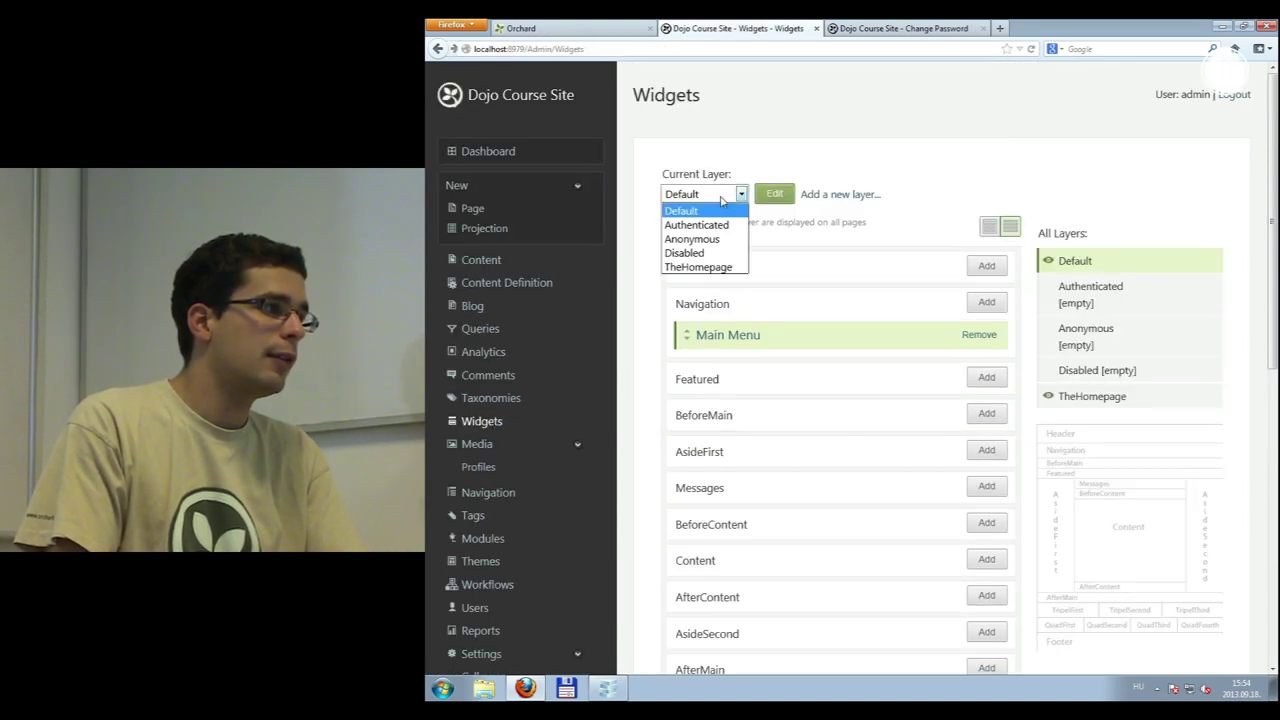
{"action": "left_click", "coordinate": [722, 267]}
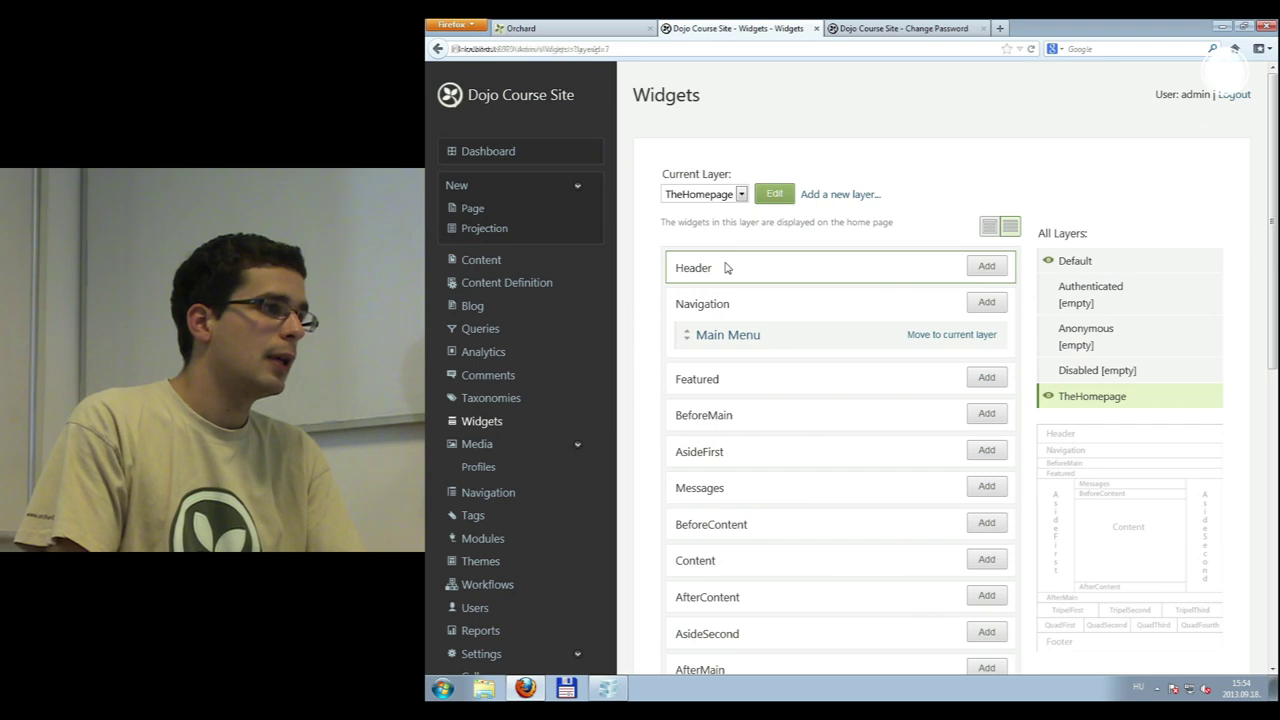
{"action": "scroll", "coordinate": [705, 255], "scroll_direction": "down", "scroll_amount": 2}
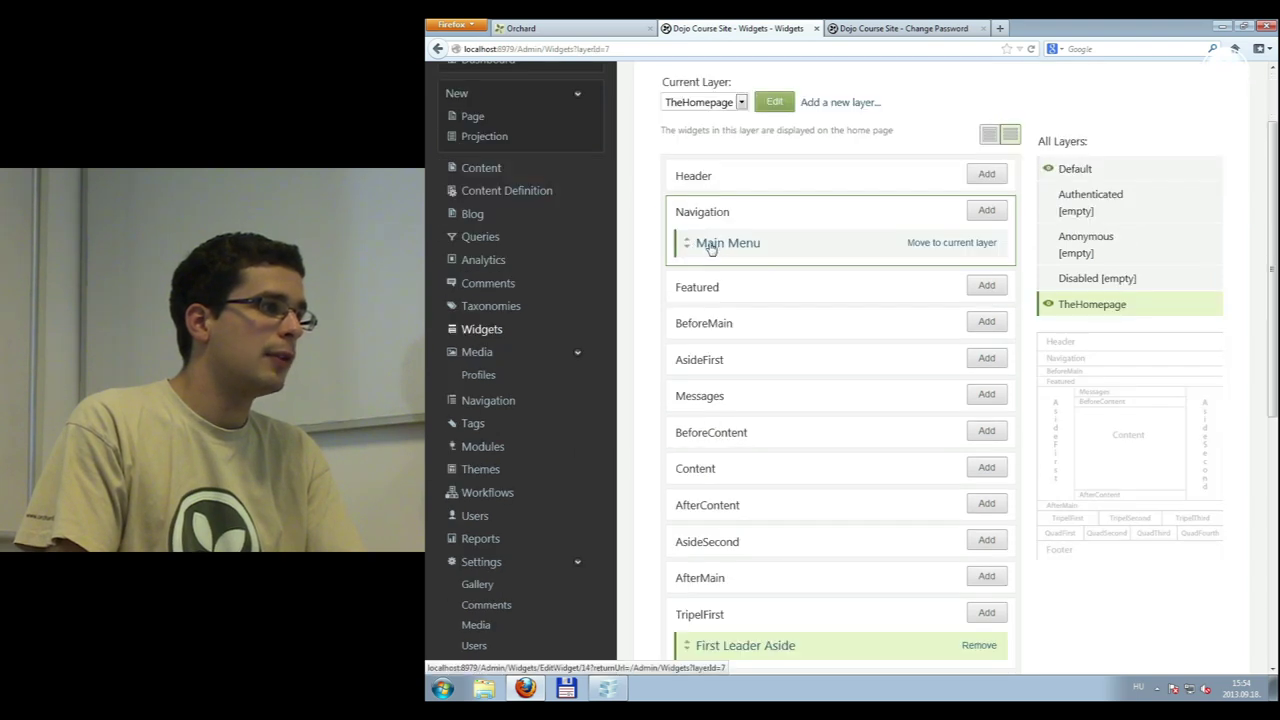
{"action": "scroll", "coordinate": [761, 238], "scroll_direction": "down", "scroll_amount": 2}
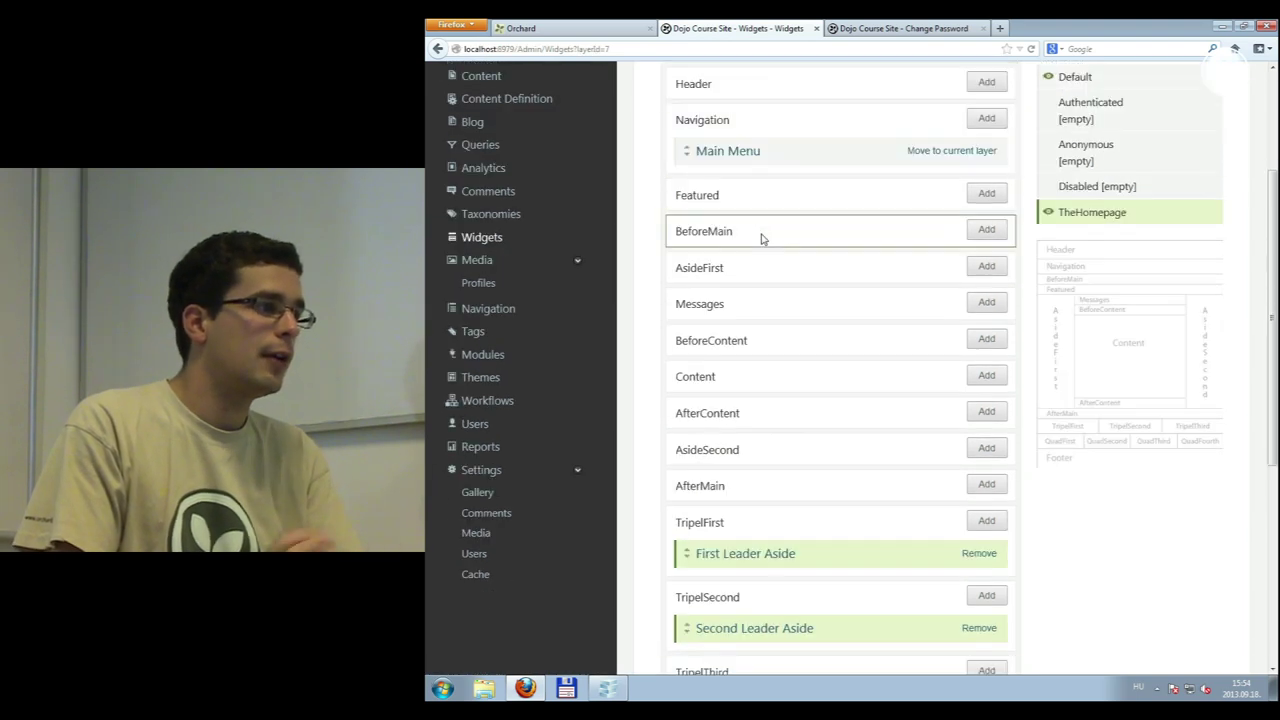
{"action": "scroll", "coordinate": [761, 238], "scroll_direction": "down", "scroll_amount": 4}
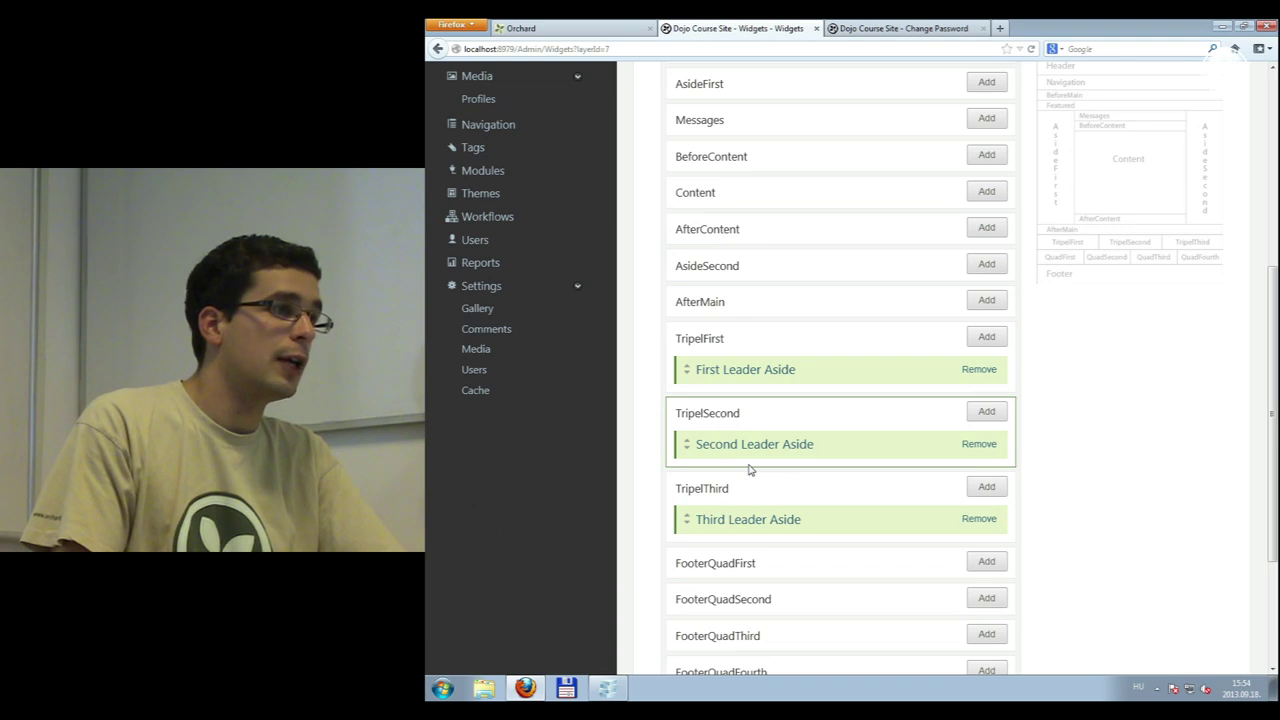
{"action": "scroll", "coordinate": [750, 468], "scroll_direction": "up", "scroll_amount": 2}
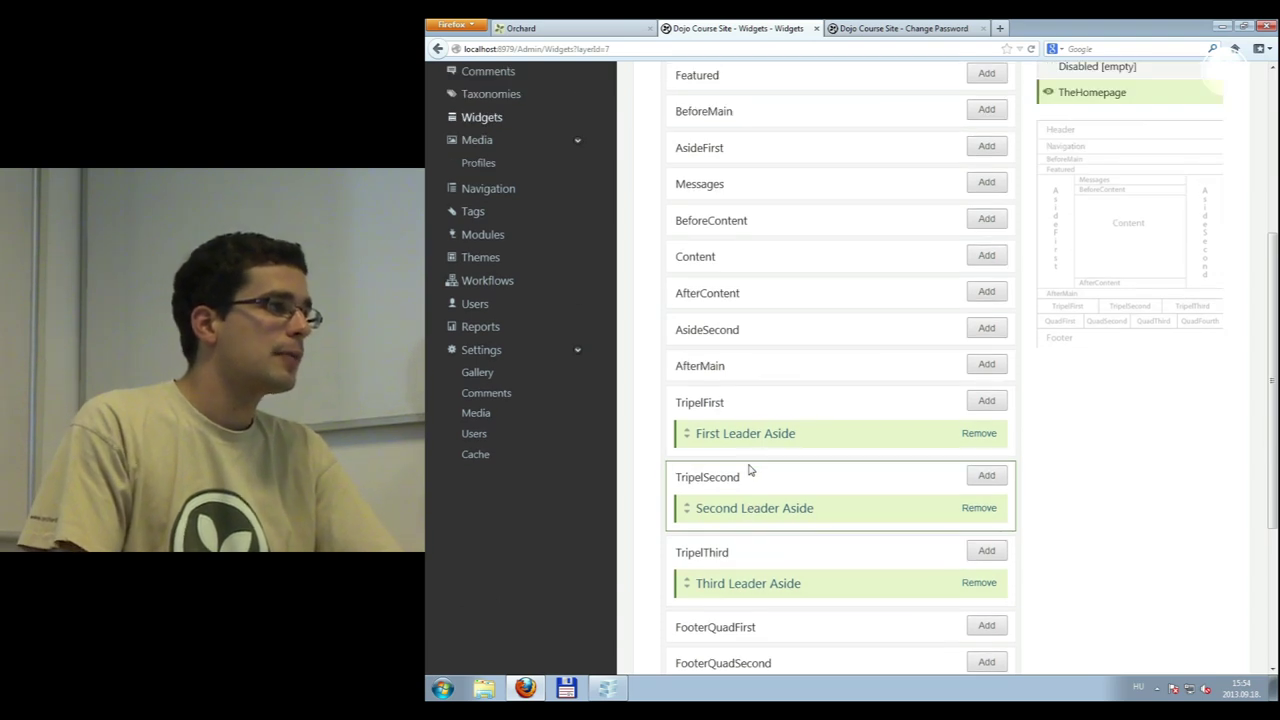
{"action": "scroll", "coordinate": [684, 216], "scroll_direction": "up", "scroll_amount": 7}
- Open TheHomepage layer's edit form and highlight the '~/' path in its url rule
{"action": "left_click", "coordinate": [787, 196]}
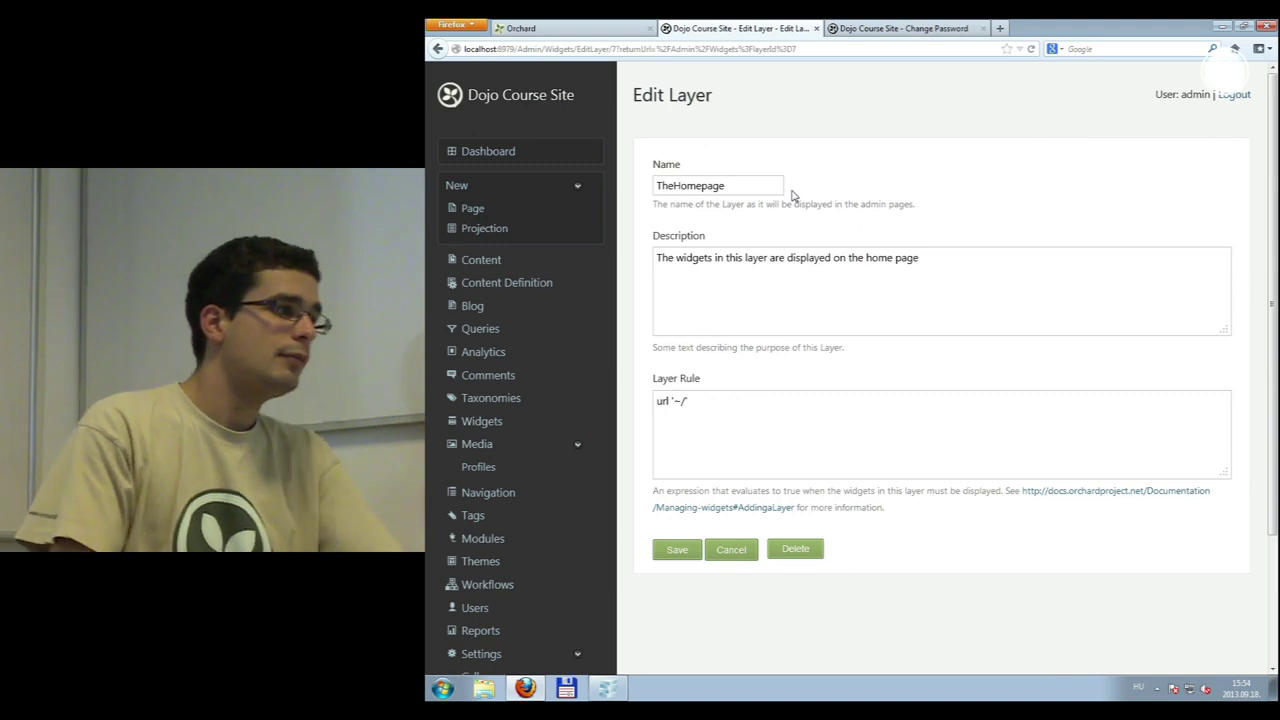
{"action": "triple_click", "coordinate": [696, 412]}
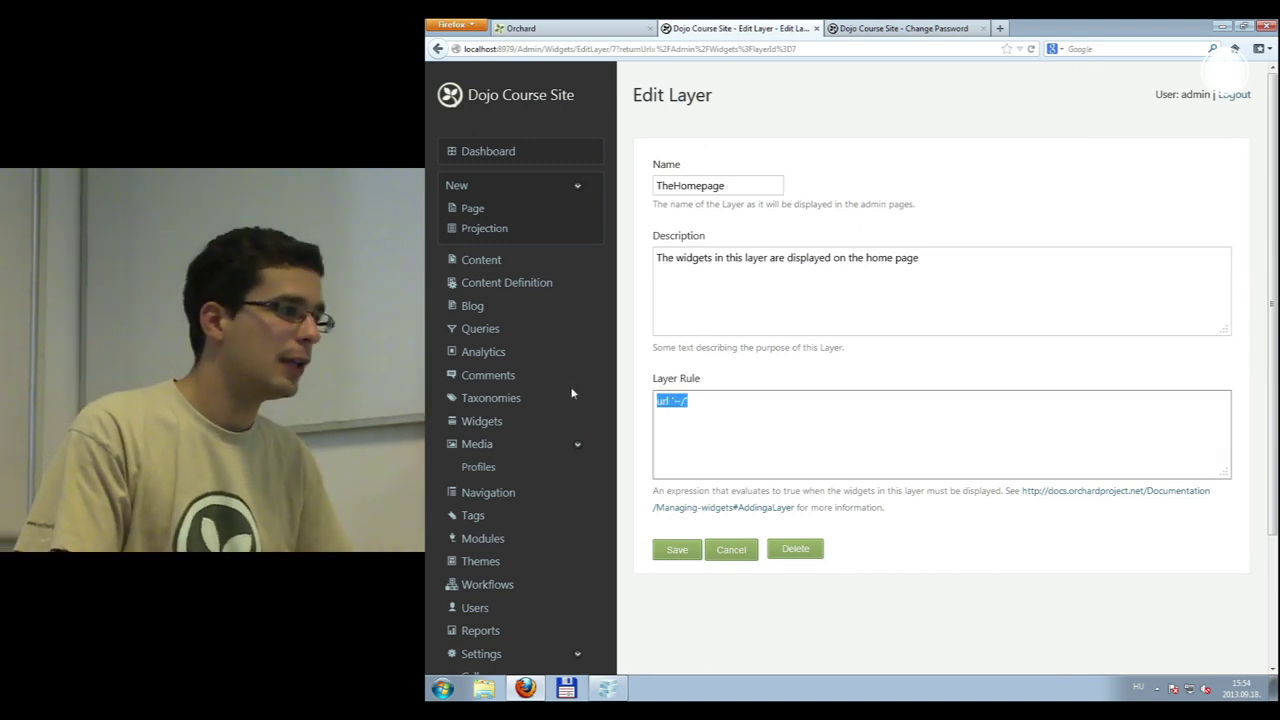
{"action": "left_click", "coordinate": [659, 406]}
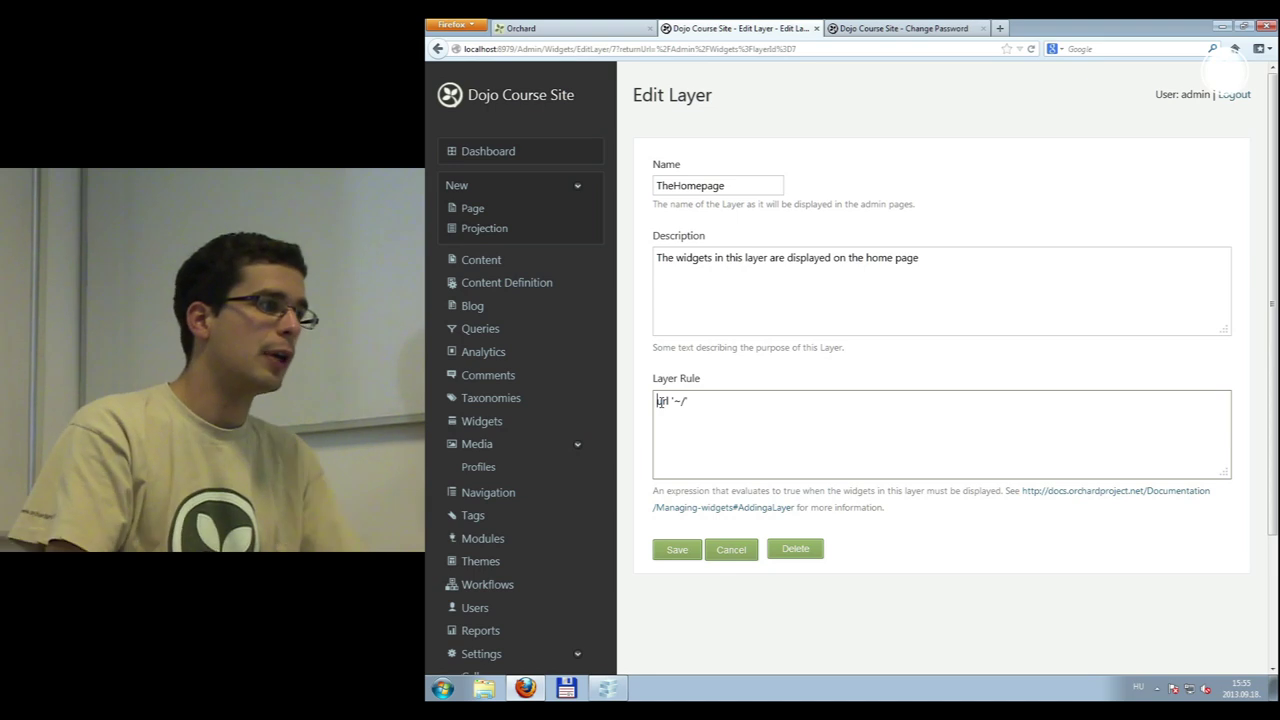
{"action": "left_click_drag", "start_coordinate": [692, 401], "coordinate": [571, 392]}
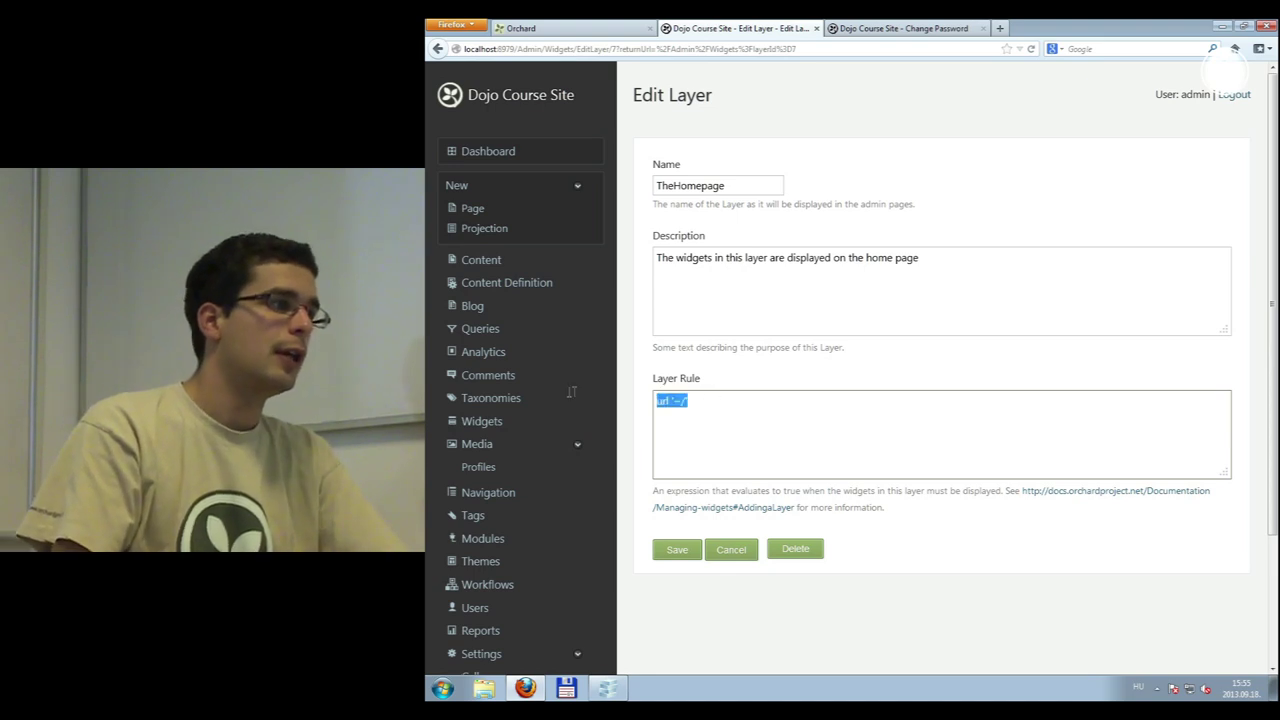
{"action": "double_click", "coordinate": [685, 401]}
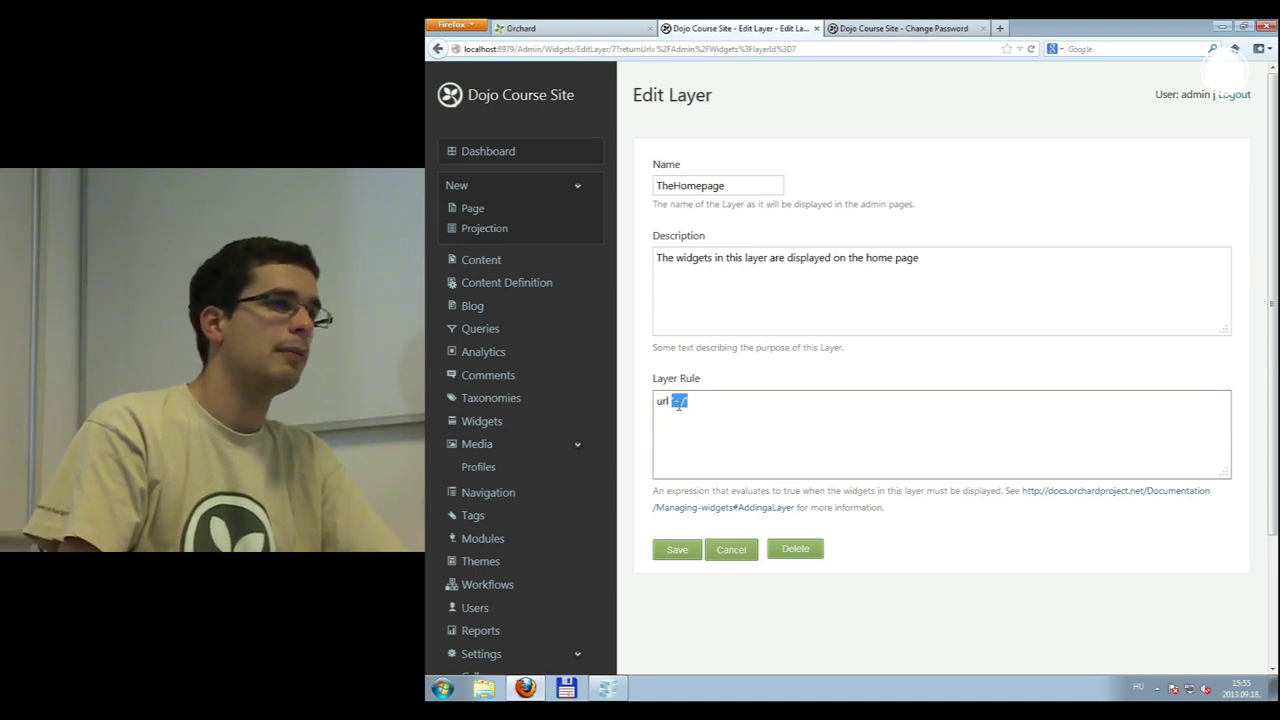
{"action": "left_click", "coordinate": [802, 430]}
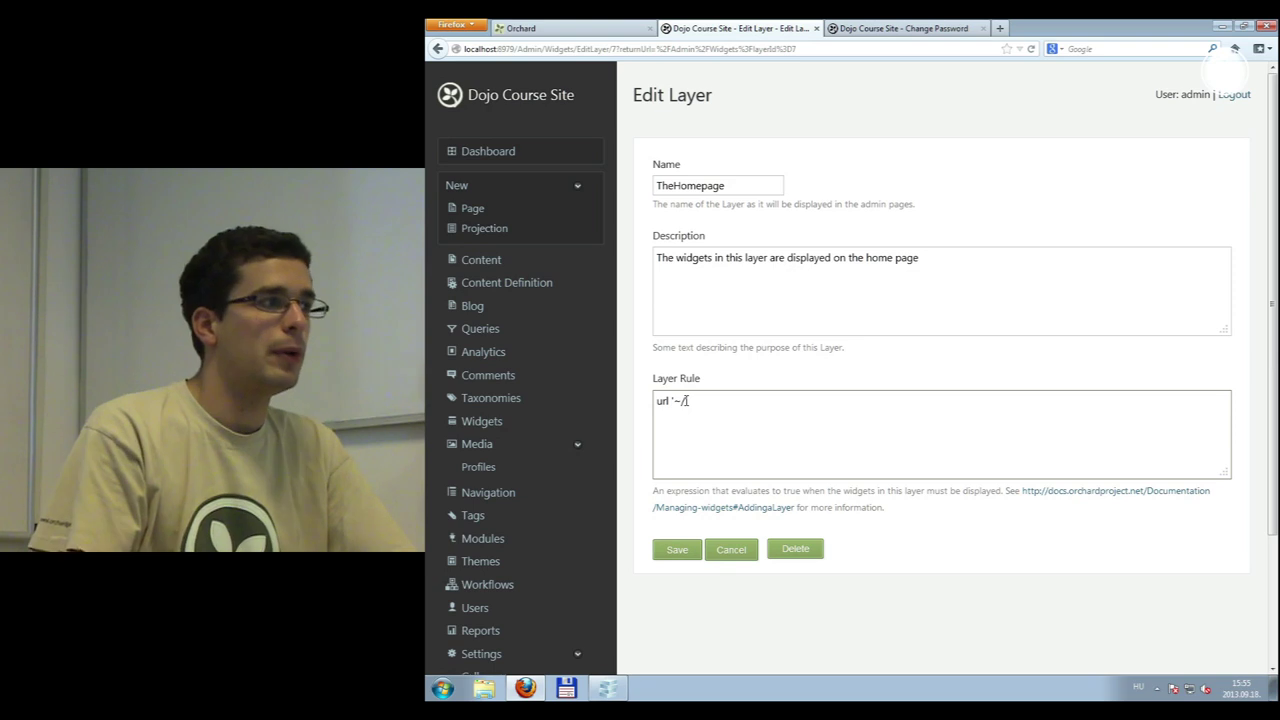
- Check the First Leader Aside on the home page and copy the Change Password URL path
{"action": "left_click", "coordinate": [886, 37]}
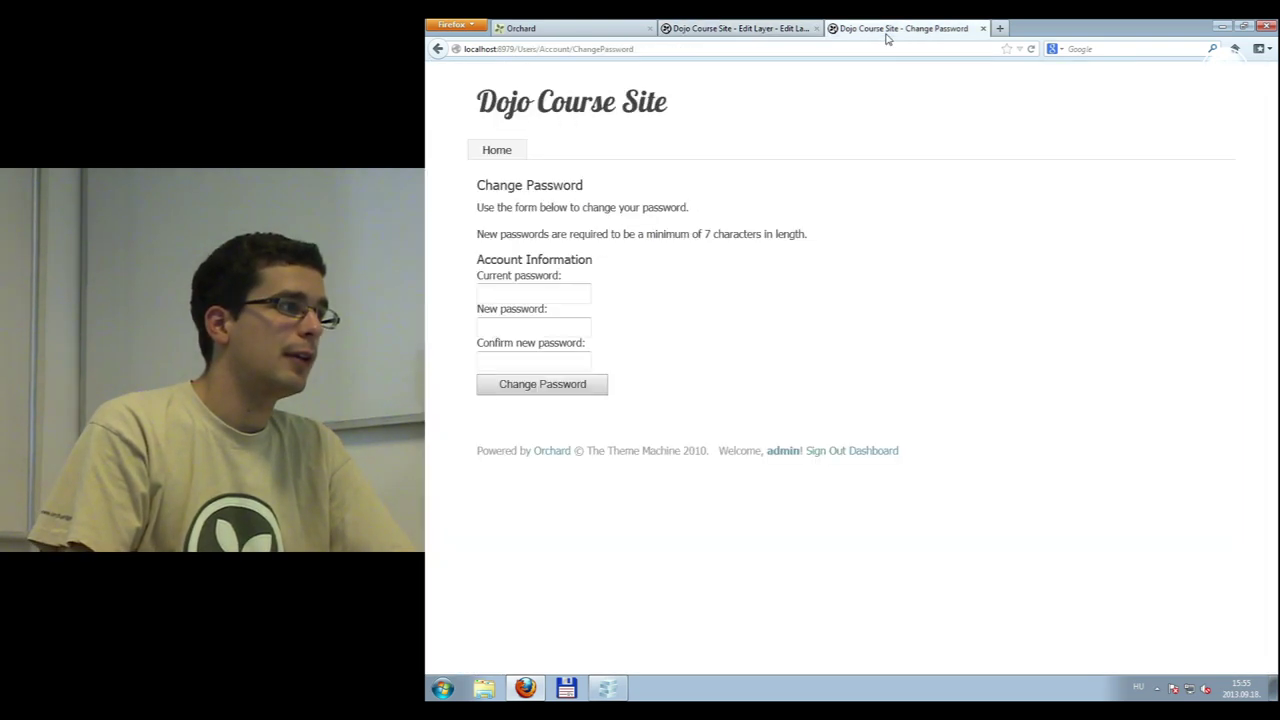
{"action": "left_click", "coordinate": [497, 147]}
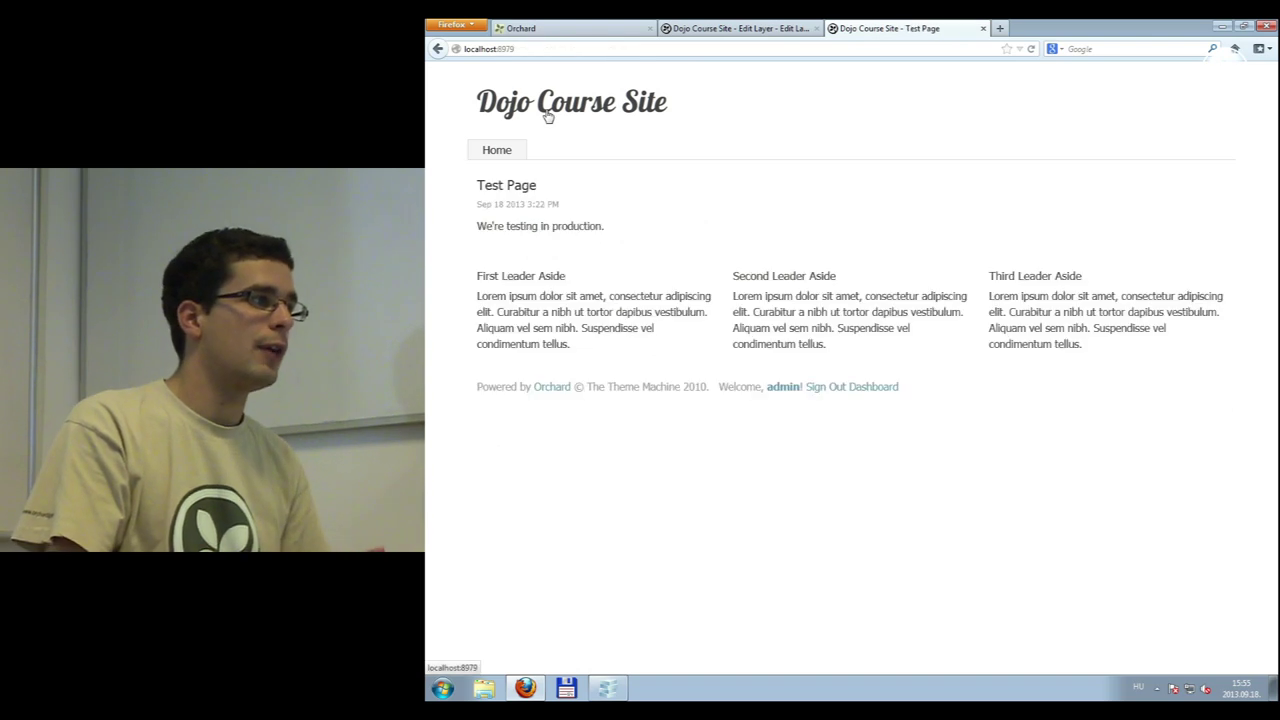
{"action": "left_click_drag", "start_coordinate": [511, 262], "coordinate": [586, 346]}
{"action": "left_click", "coordinate": [586, 346]}
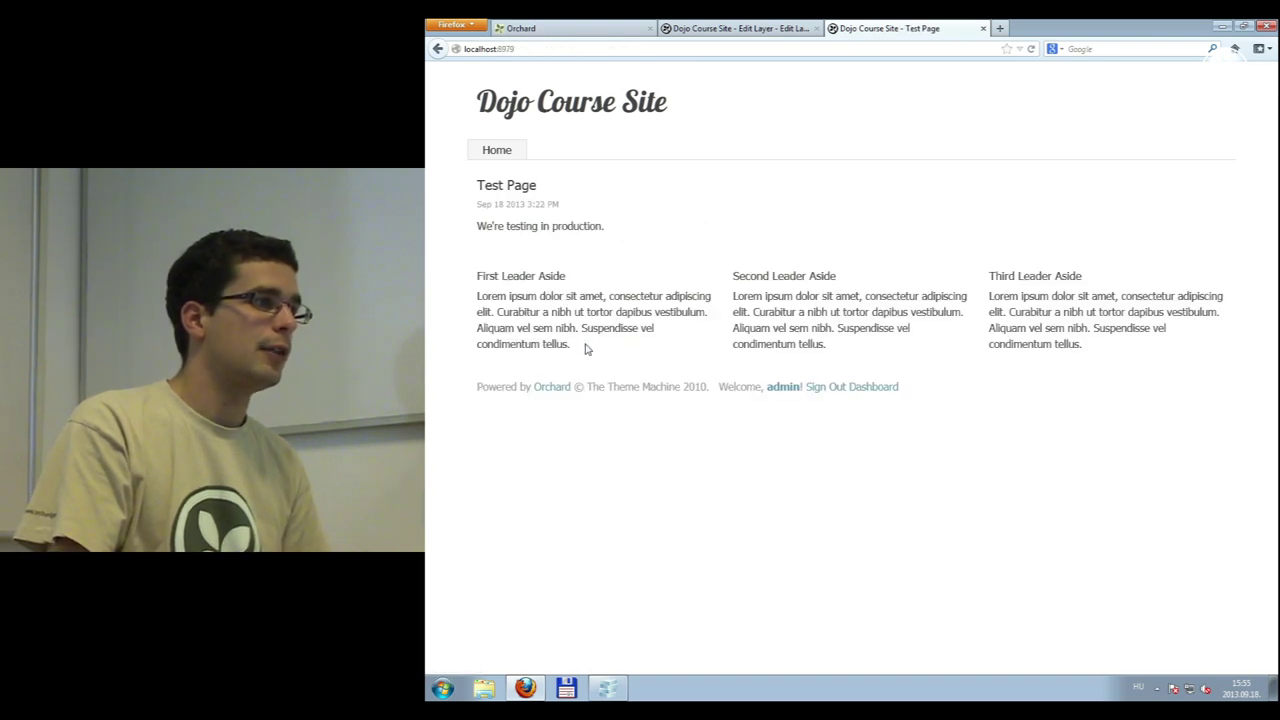
{"action": "left_click", "coordinate": [790, 387]}
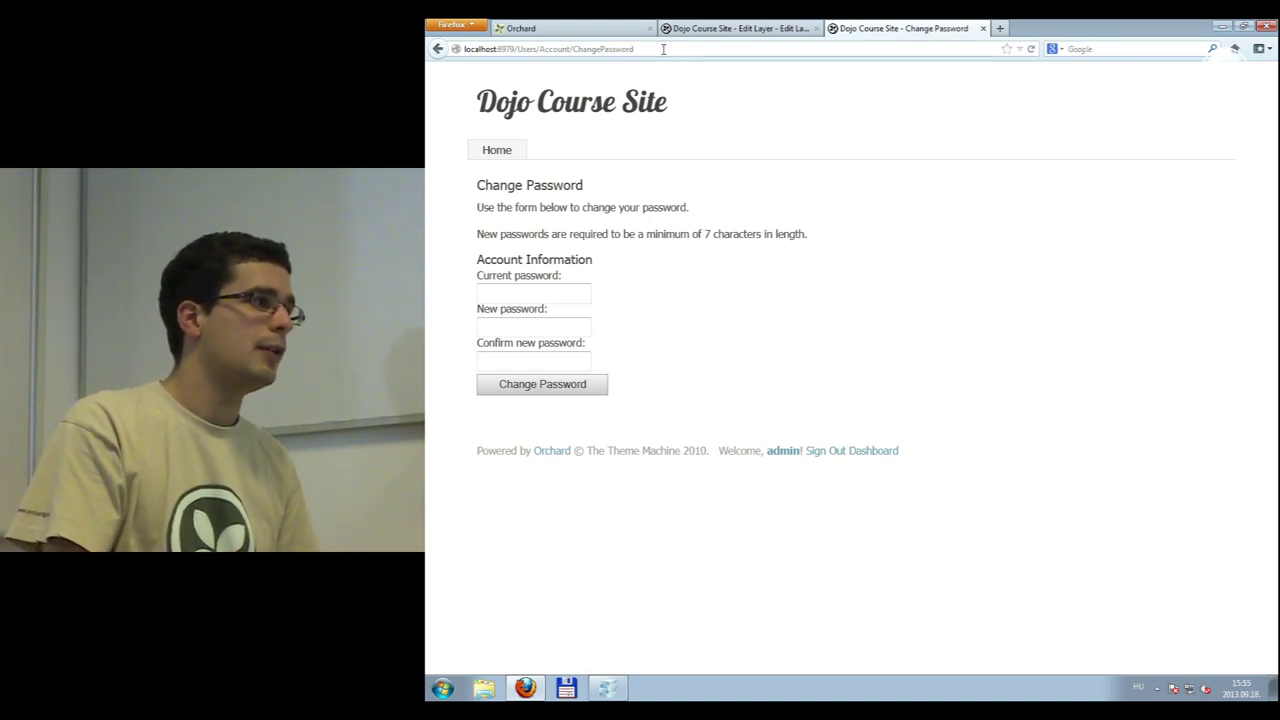
{"action": "left_click_drag", "start_coordinate": [659, 49], "coordinate": [517, 49]}
{"action": "key", "text": "ctrl+c"}
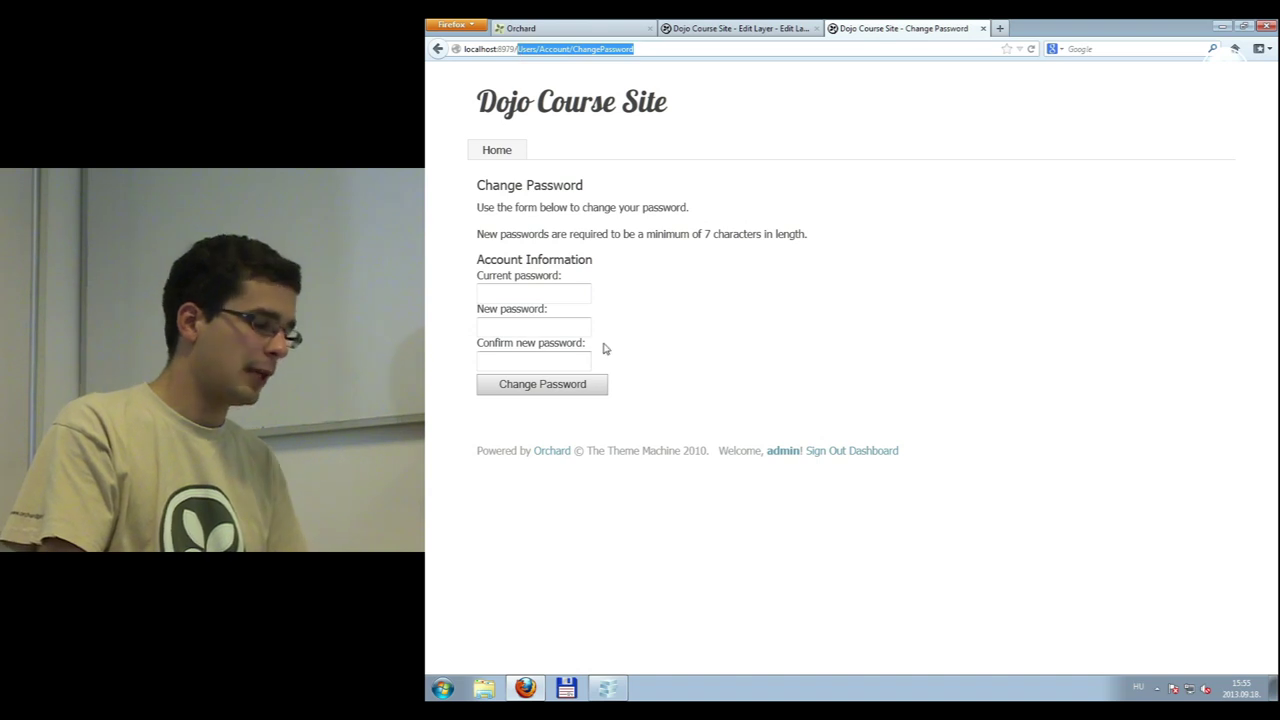
- Paste ~/Users/Account/ChangePassword into TheHomepage's layer rule and save it
{"action": "left_click", "coordinate": [786, 32]}
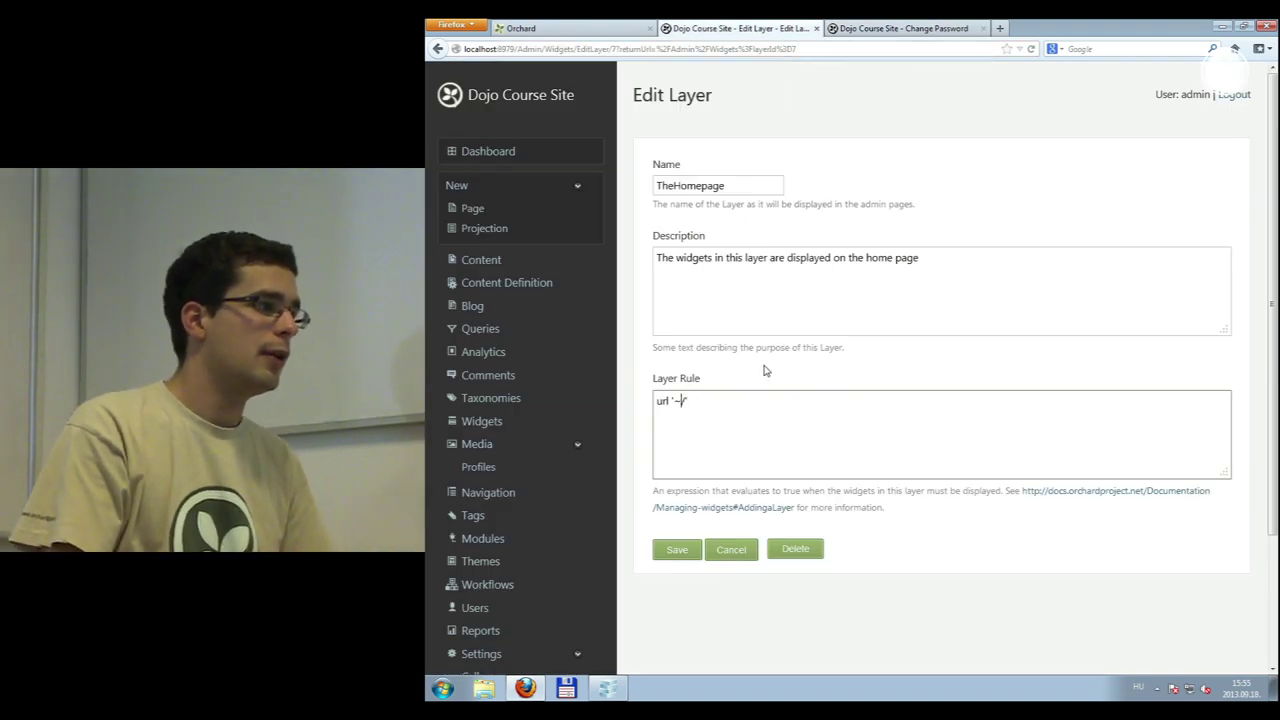
{"action": "key", "text": "ctrl+v"}
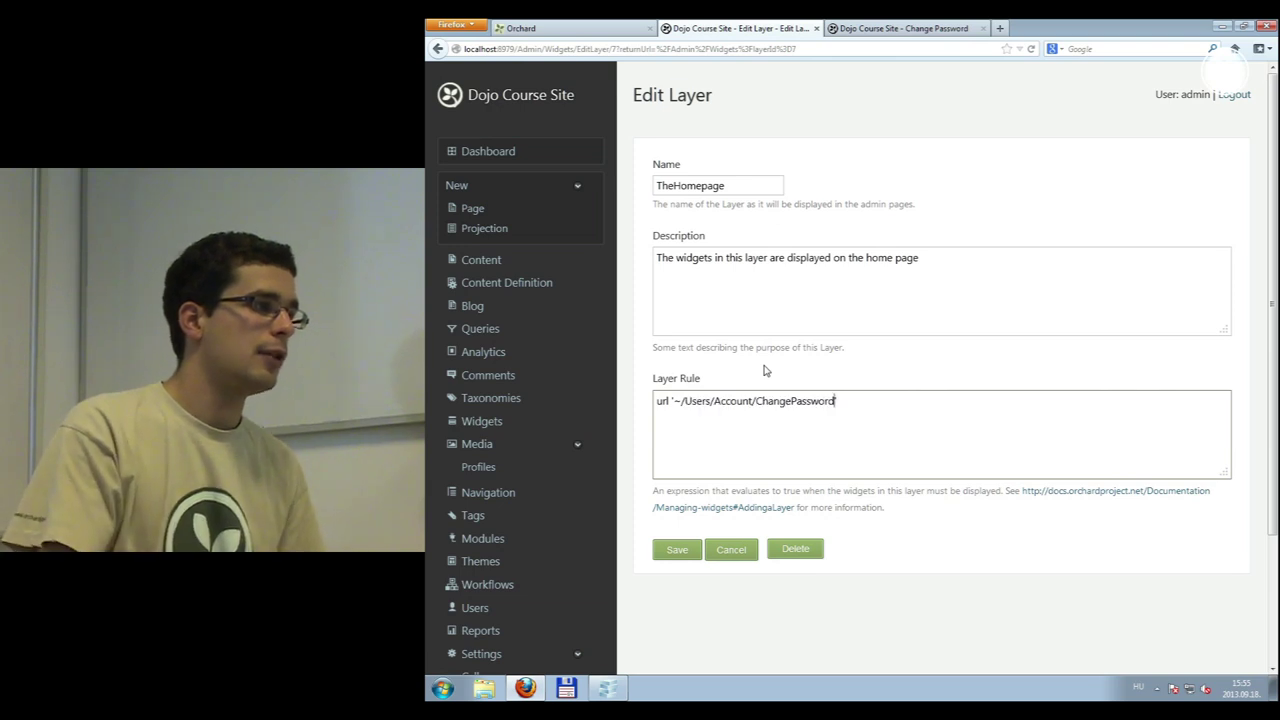
{"action": "left_click", "coordinate": [674, 550]}
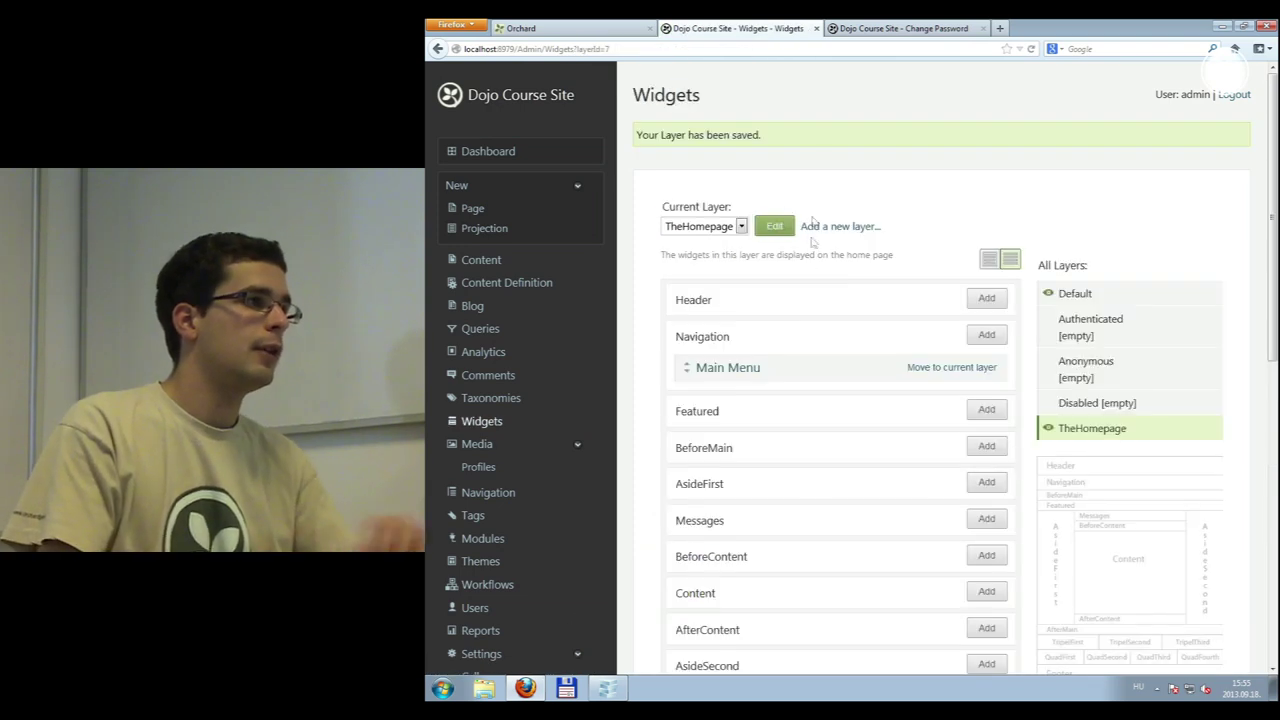
- Reload the Change Password page and the home page to compare where Leader Aside widgets appear
{"action": "left_click", "coordinate": [866, 30]}
{"action": "key", "text": "F5"}
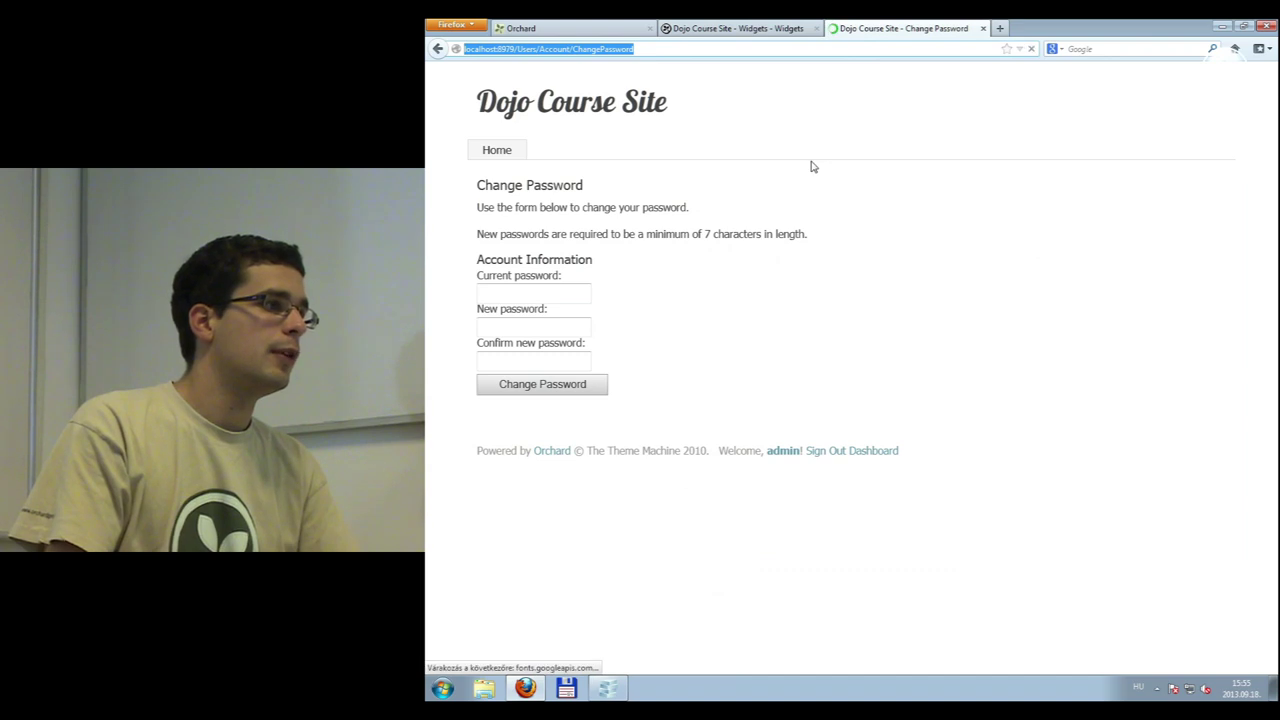
{"action": "left_click_drag", "start_coordinate": [1092, 542], "coordinate": [464, 465]}
{"action": "left_click", "coordinate": [464, 465]}
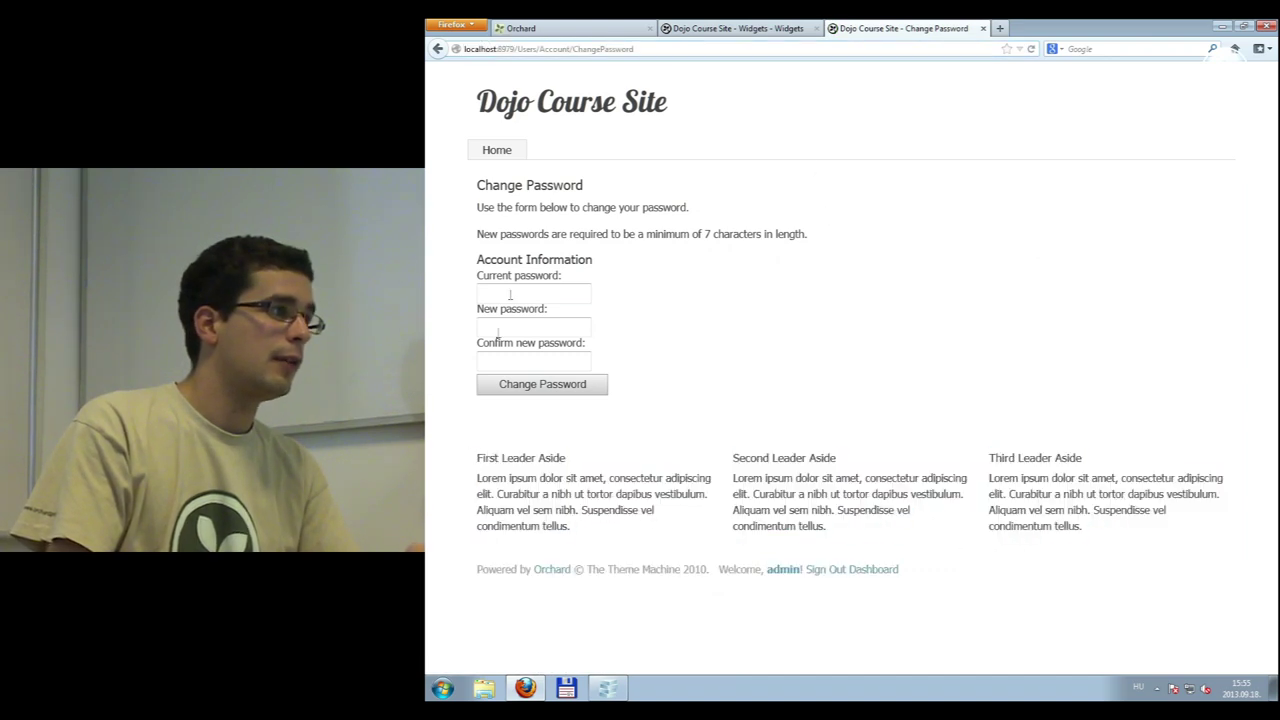
{"action": "left_click", "coordinate": [590, 100]}
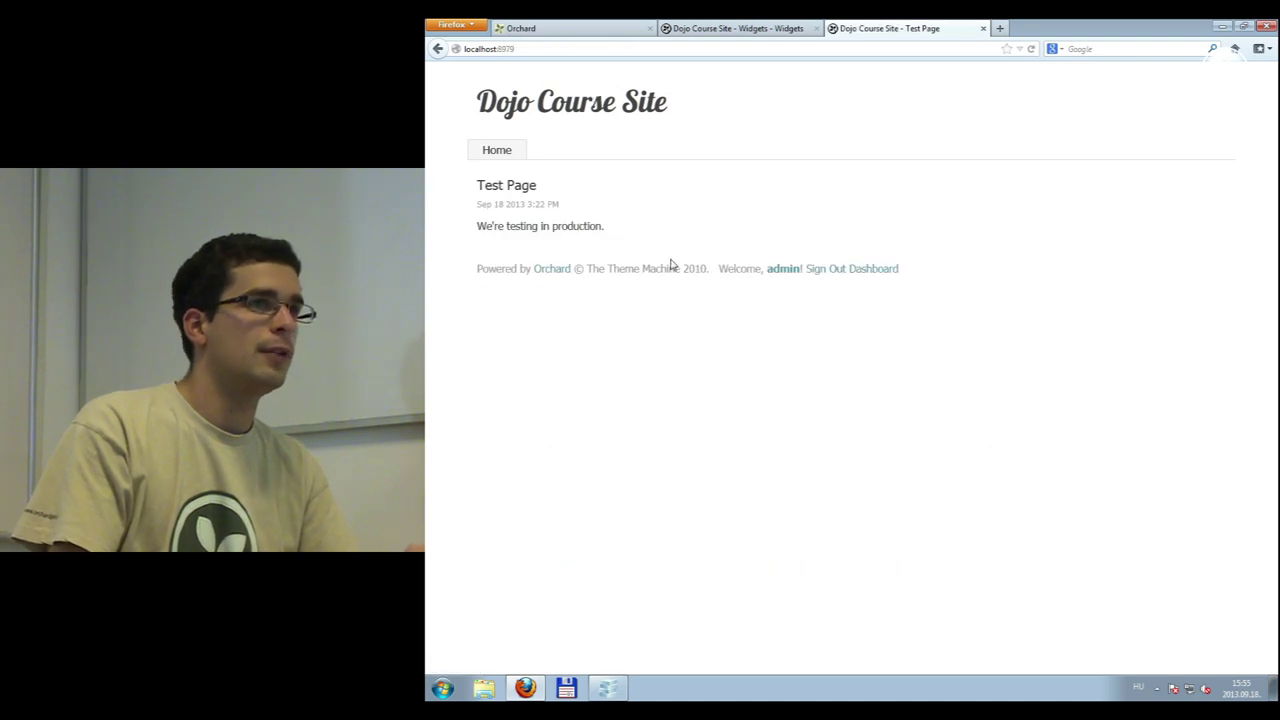
{"action": "left_click", "coordinate": [756, 30]}
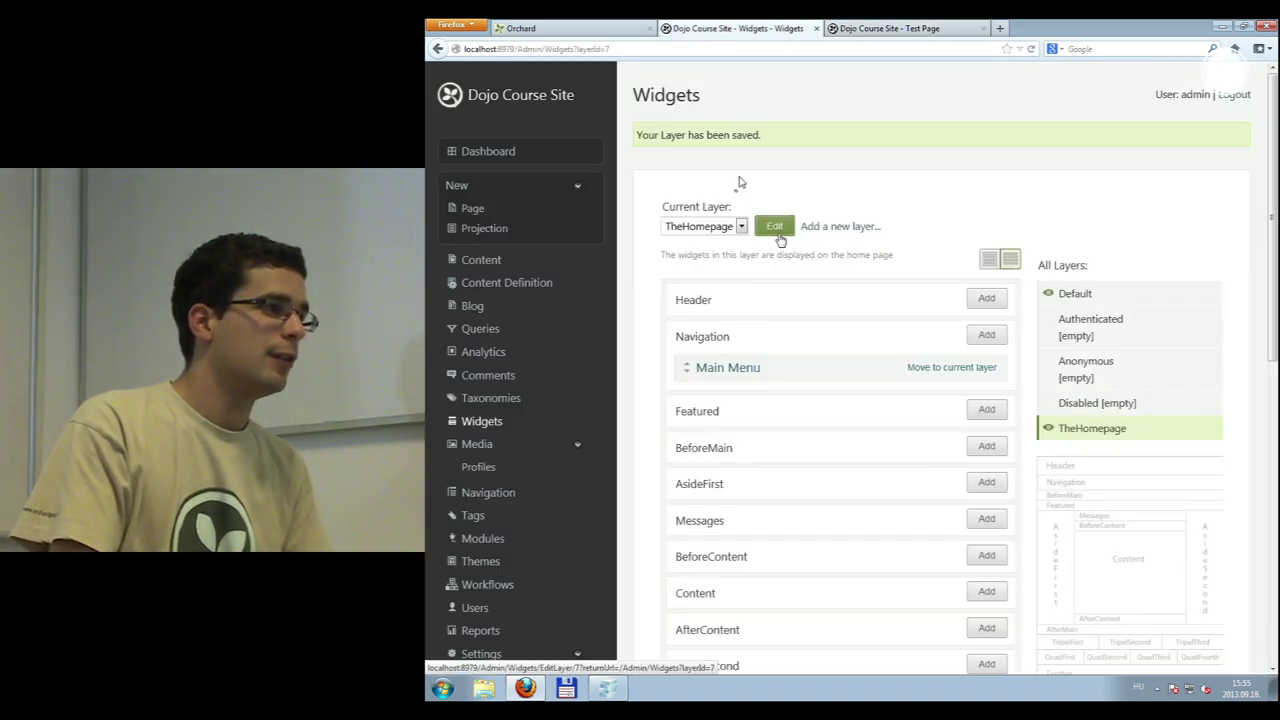
- Delete the ChangePassword path so TheHomepage's rule reads url '~/' again, and save
{"action": "left_click", "coordinate": [776, 228]}
{"action": "left_click_drag", "start_coordinate": [835, 403], "coordinate": [685, 405]}
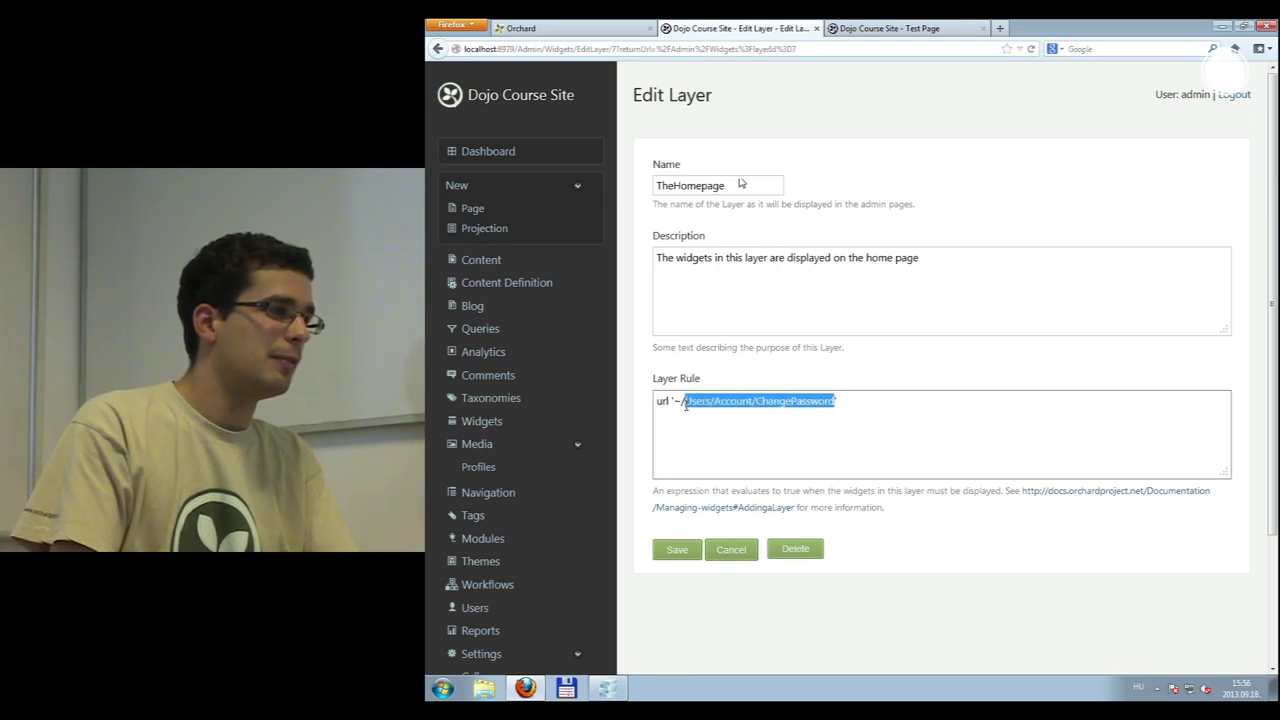
{"action": "key", "text": "BackSpace"}
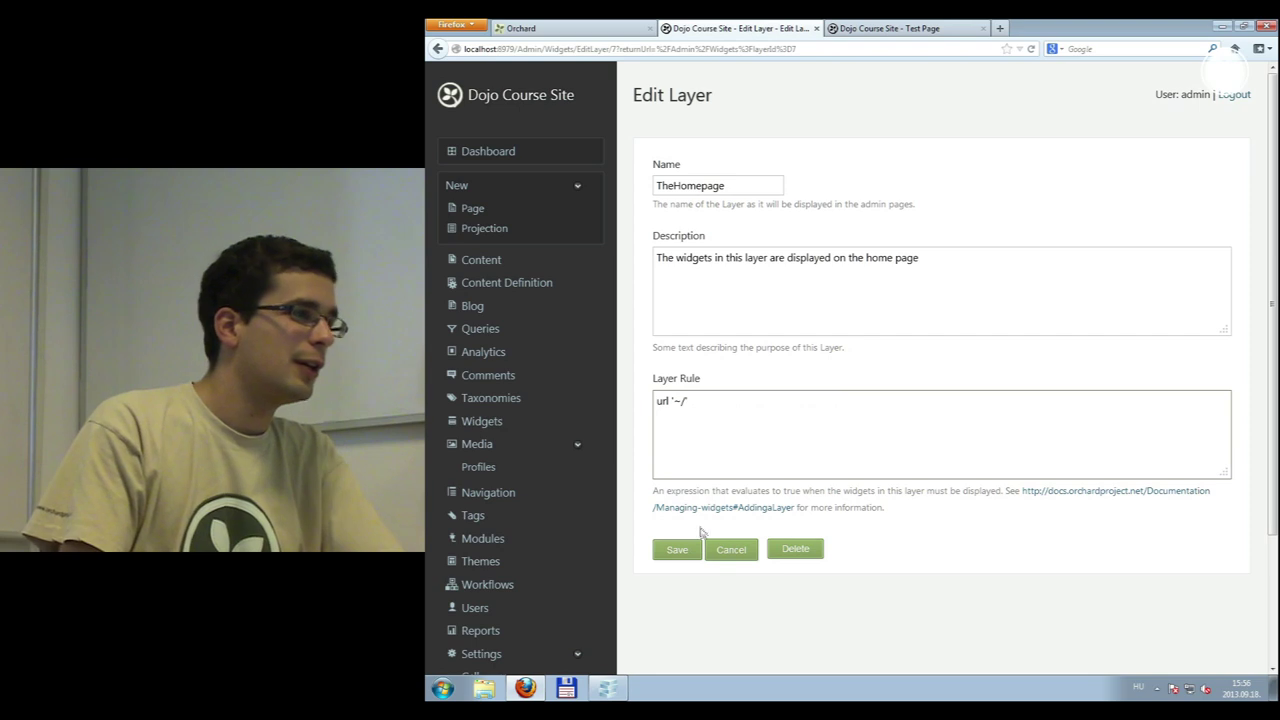
{"action": "left_click", "coordinate": [688, 552]}
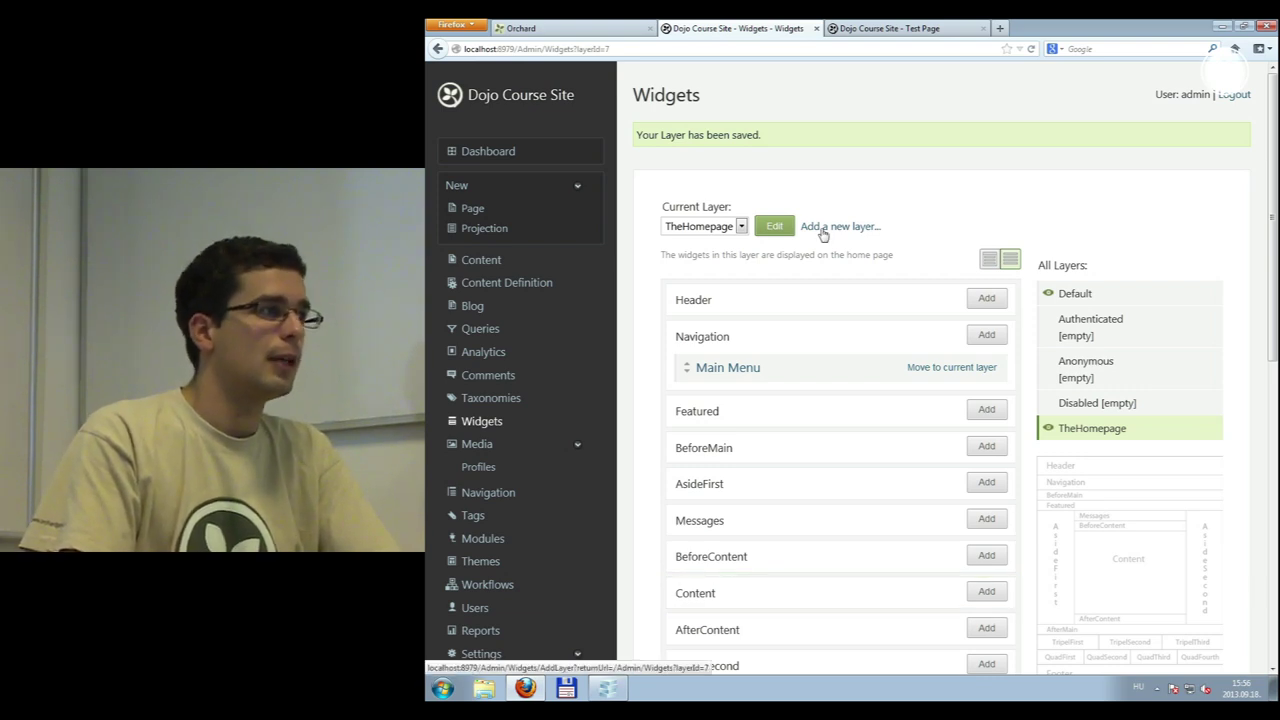
{"action": "left_click", "coordinate": [741, 226]}
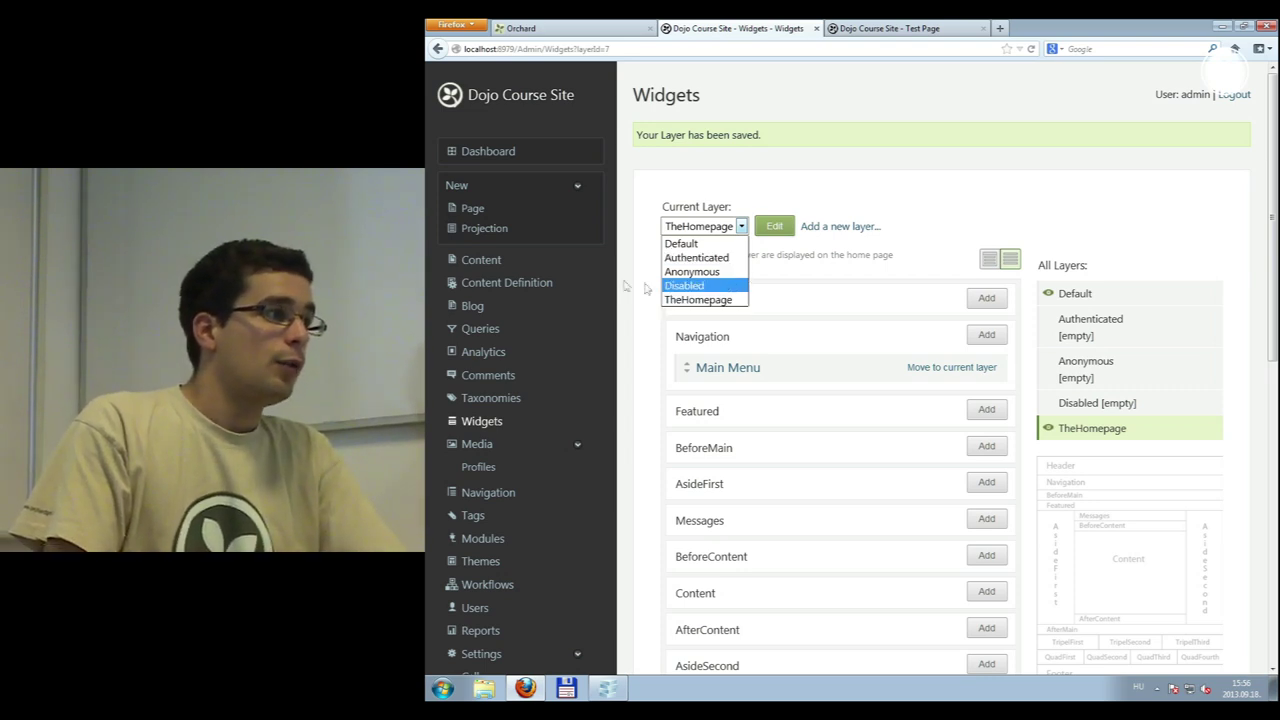
- Switch to the Authenticated layer and read its 'authenticated' layer rule
{"action": "left_click", "coordinate": [697, 258]}
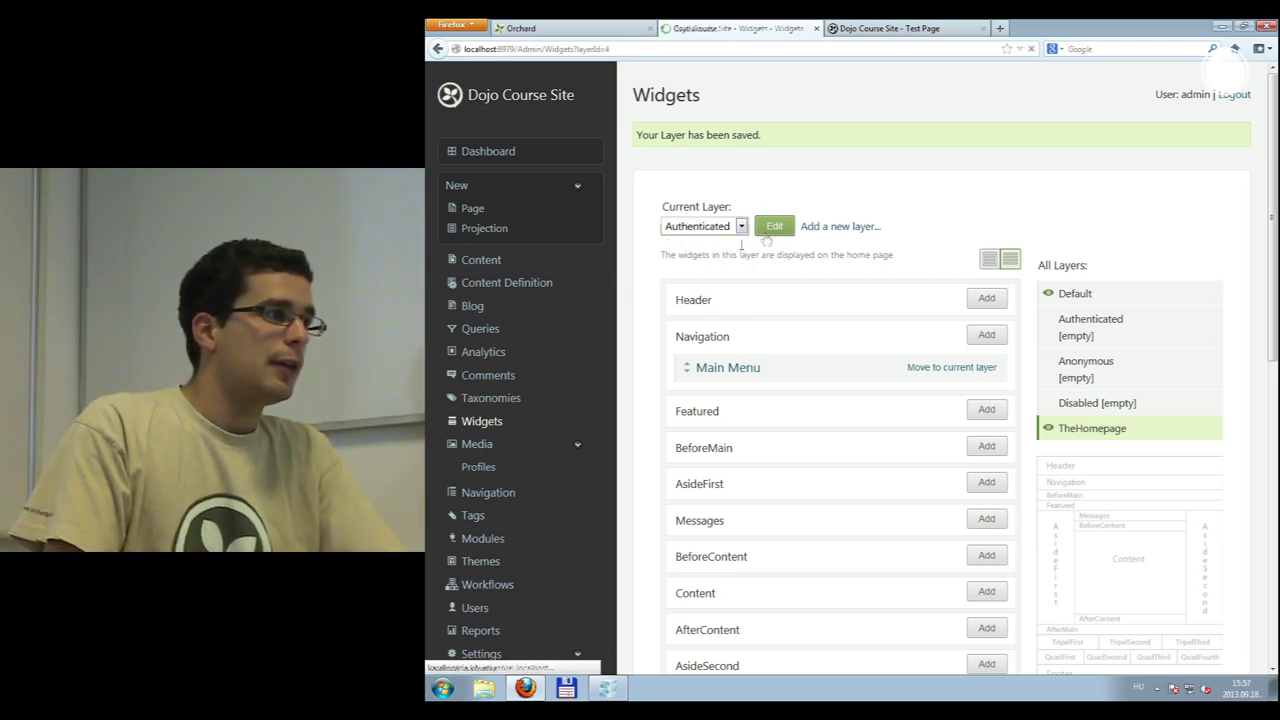
{"action": "left_click", "coordinate": [776, 199]}
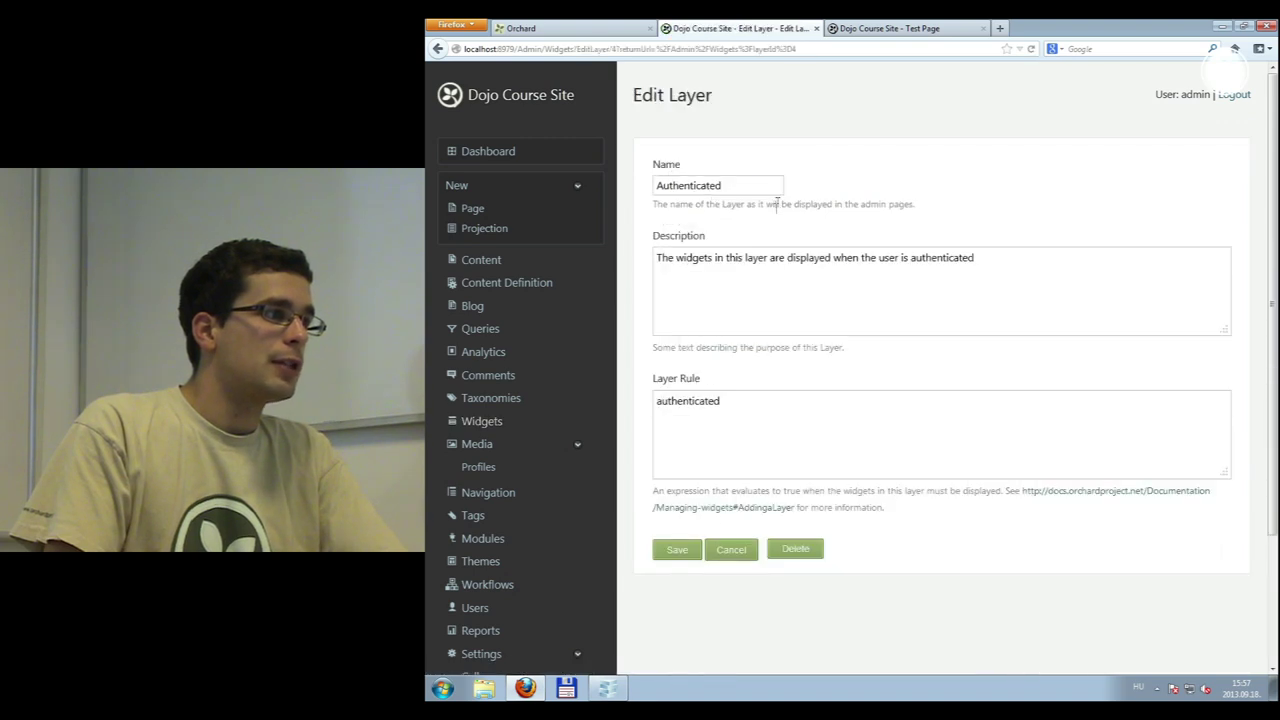
{"action": "left_click_drag", "start_coordinate": [739, 405], "coordinate": [594, 407]}
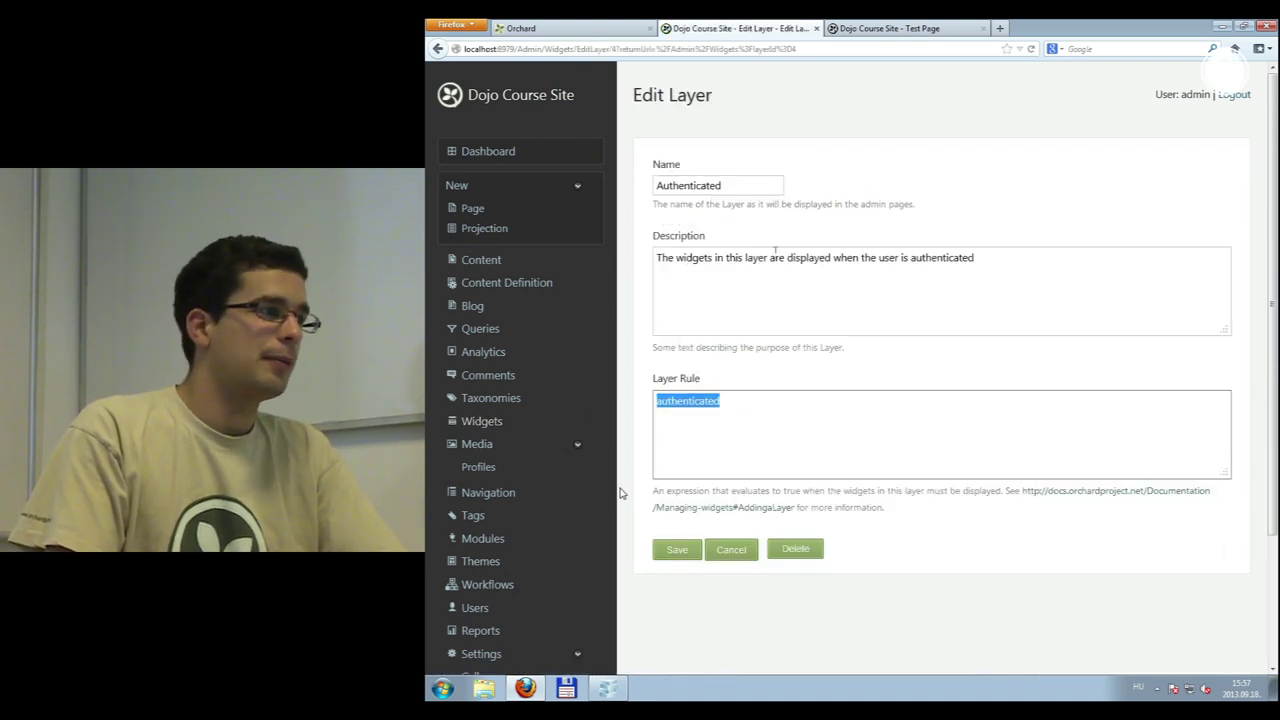
{"action": "left_click", "coordinate": [721, 376]}
{"action": "left_click", "coordinate": [719, 377]}
{"action": "left_click", "coordinate": [715, 378]}
{"action": "left_click", "coordinate": [731, 382]}
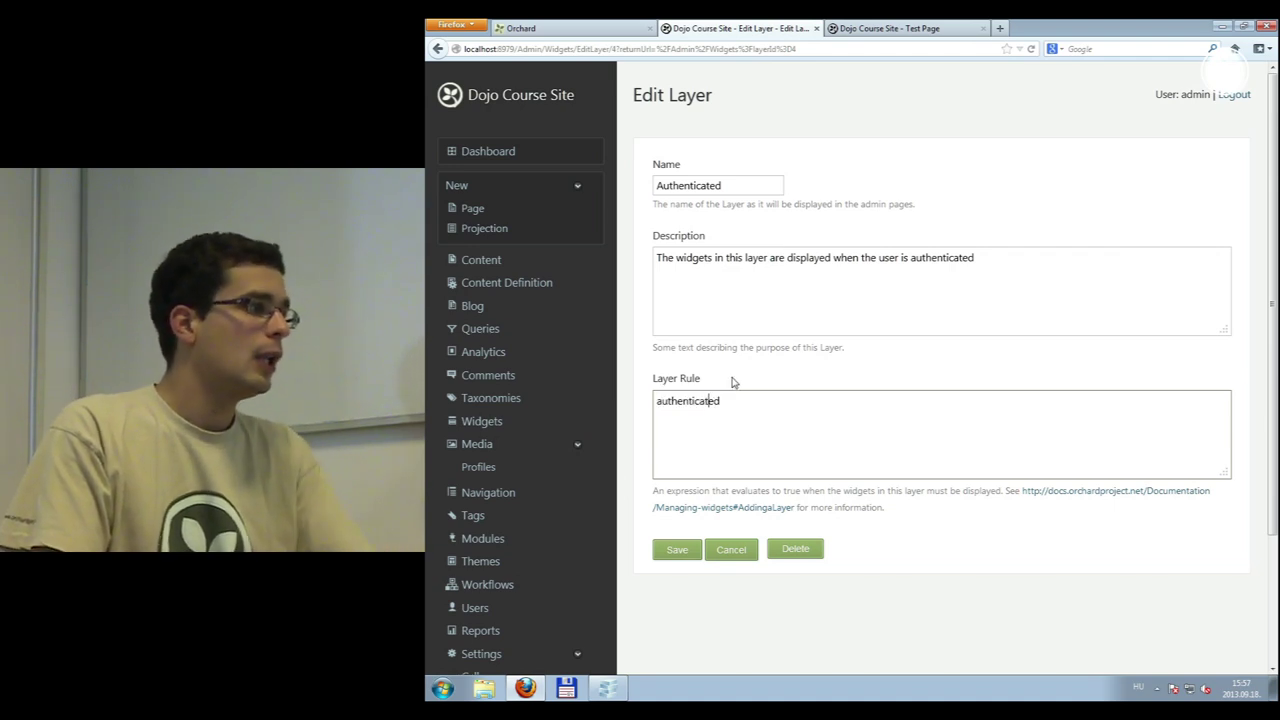
{"action": "left_click", "coordinate": [437, 49]}
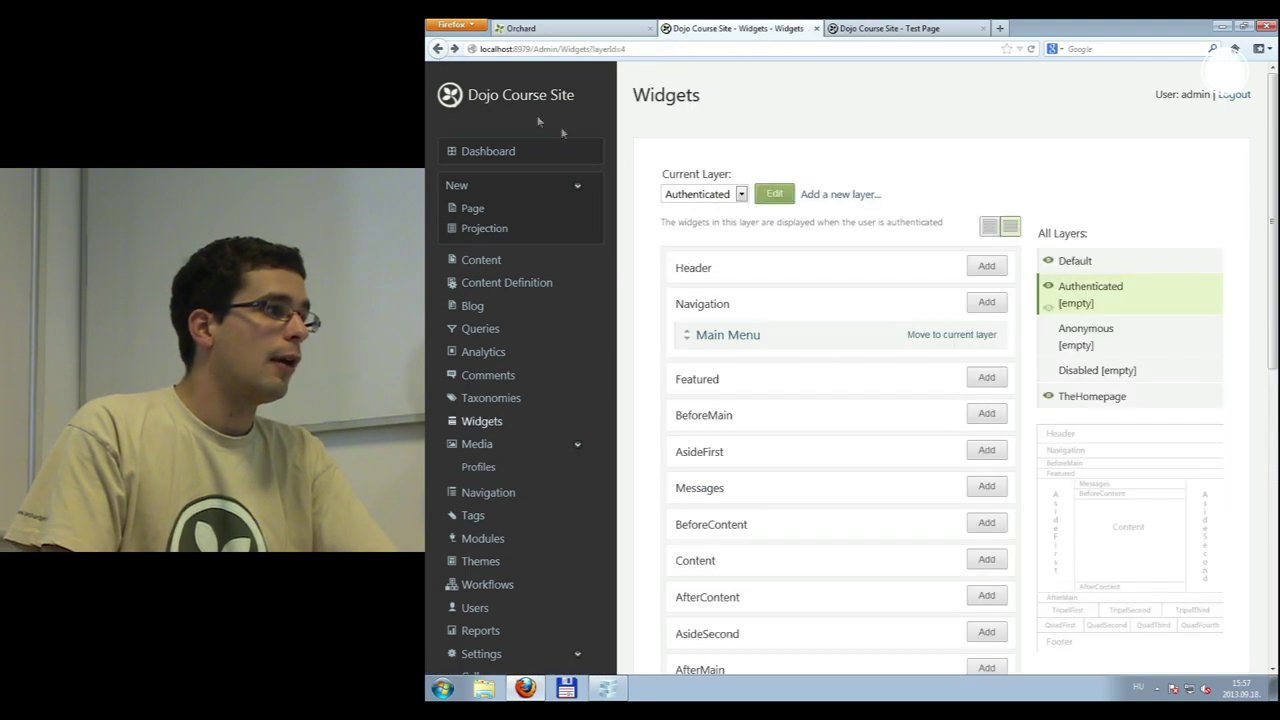
- Read the Anonymous layer's 'not authenticated' rule, then make TheHomepage the current layer
{"action": "left_click", "coordinate": [710, 199]}
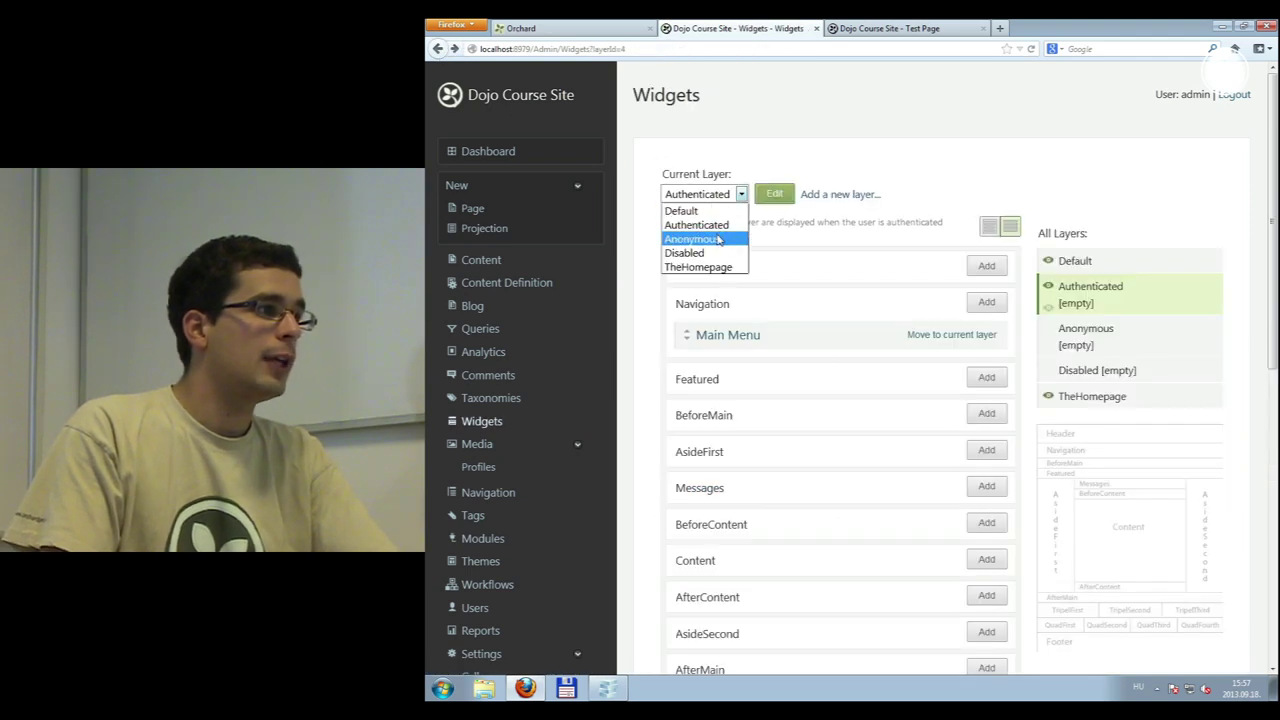
{"action": "left_click", "coordinate": [718, 239]}
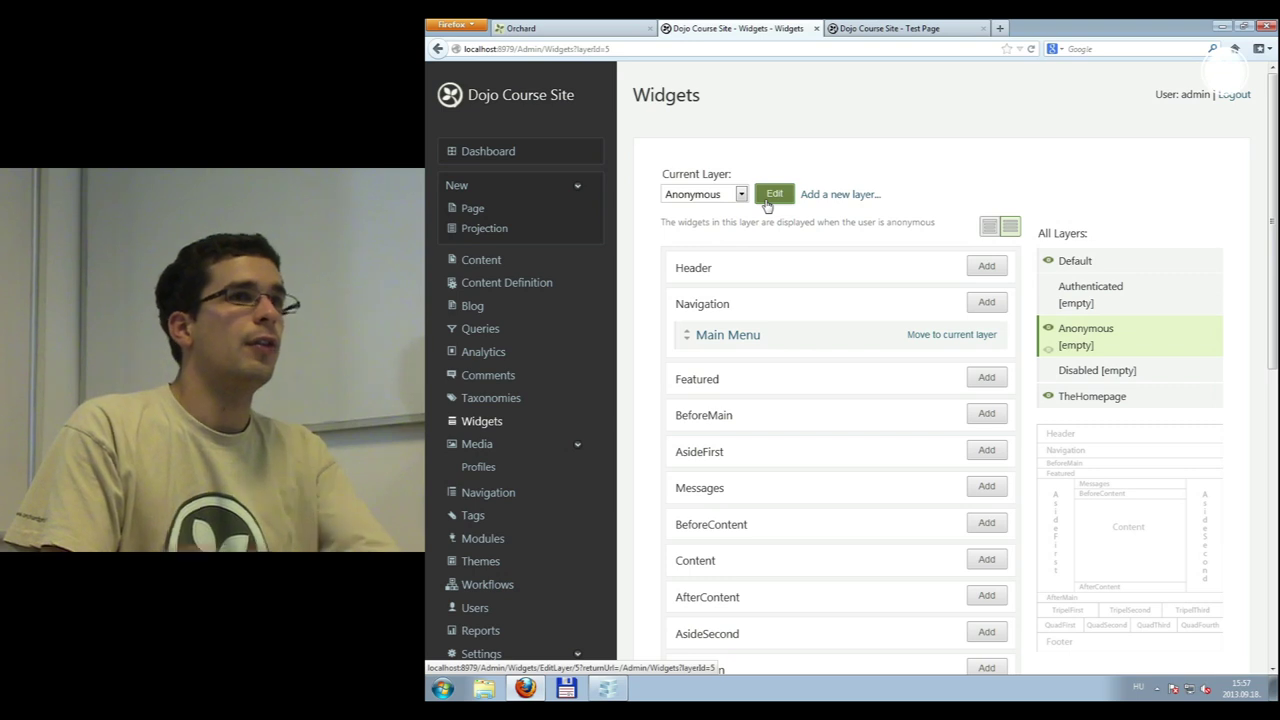
{"action": "left_click", "coordinate": [767, 200]}
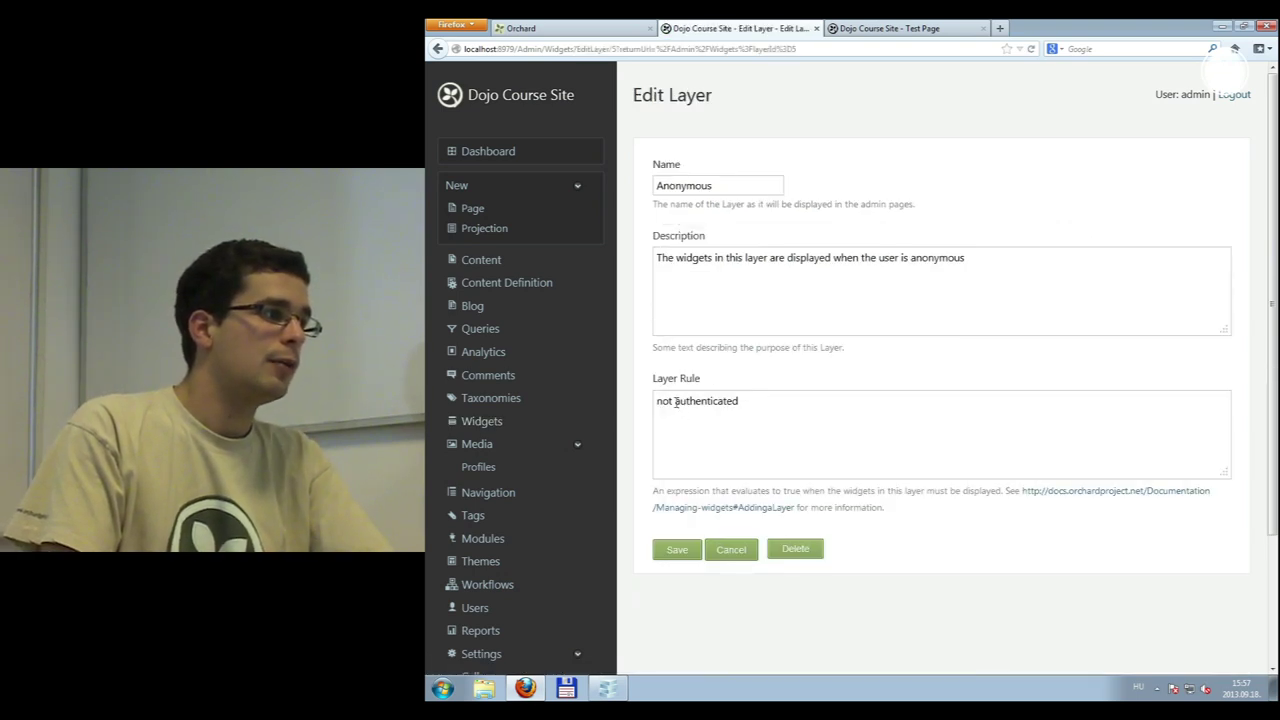
{"action": "double_click", "coordinate": [664, 401]}
{"action": "left_click", "coordinate": [650, 470]}
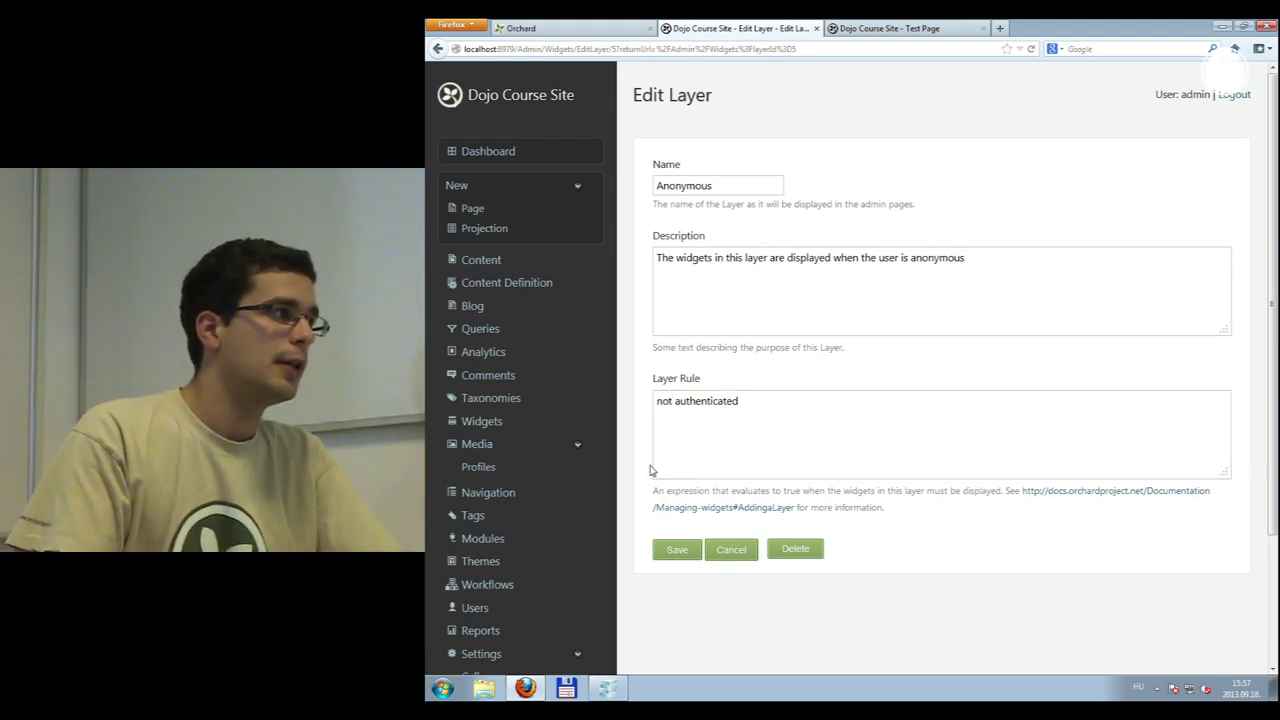
{"action": "left_click", "coordinate": [437, 48]}
{"action": "left_click", "coordinate": [730, 196]}
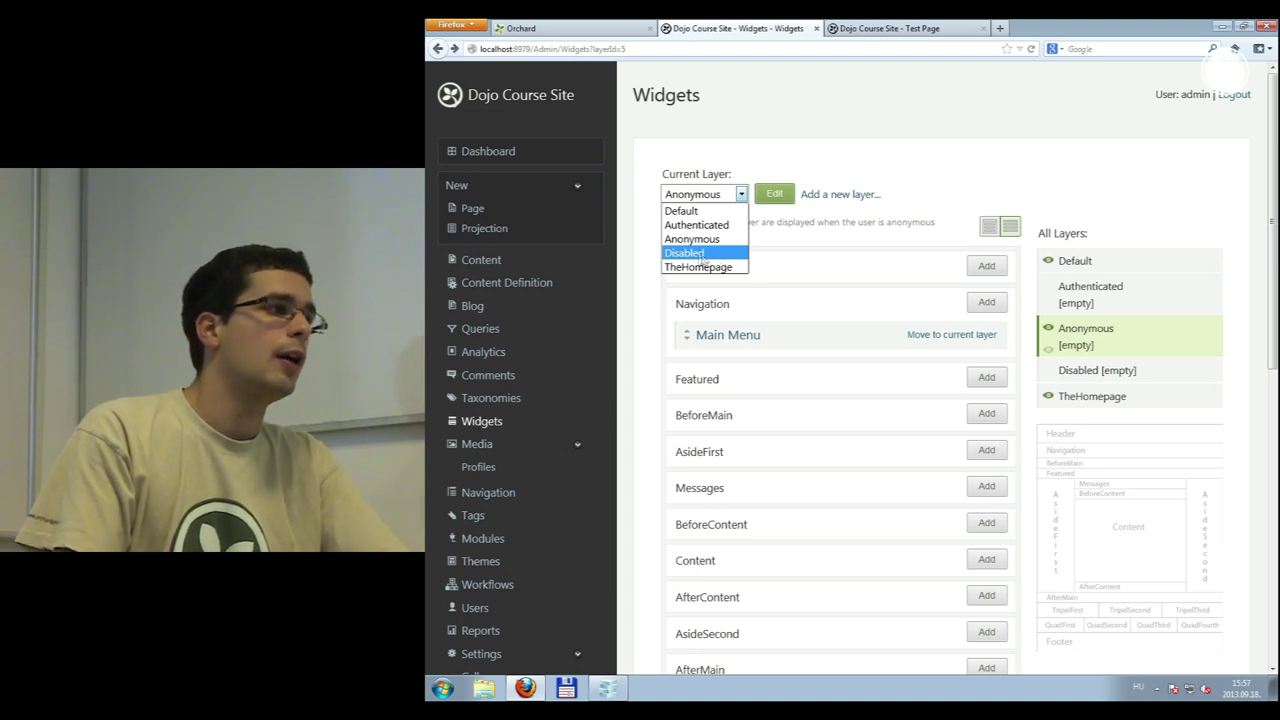
{"action": "left_click", "coordinate": [705, 267]}
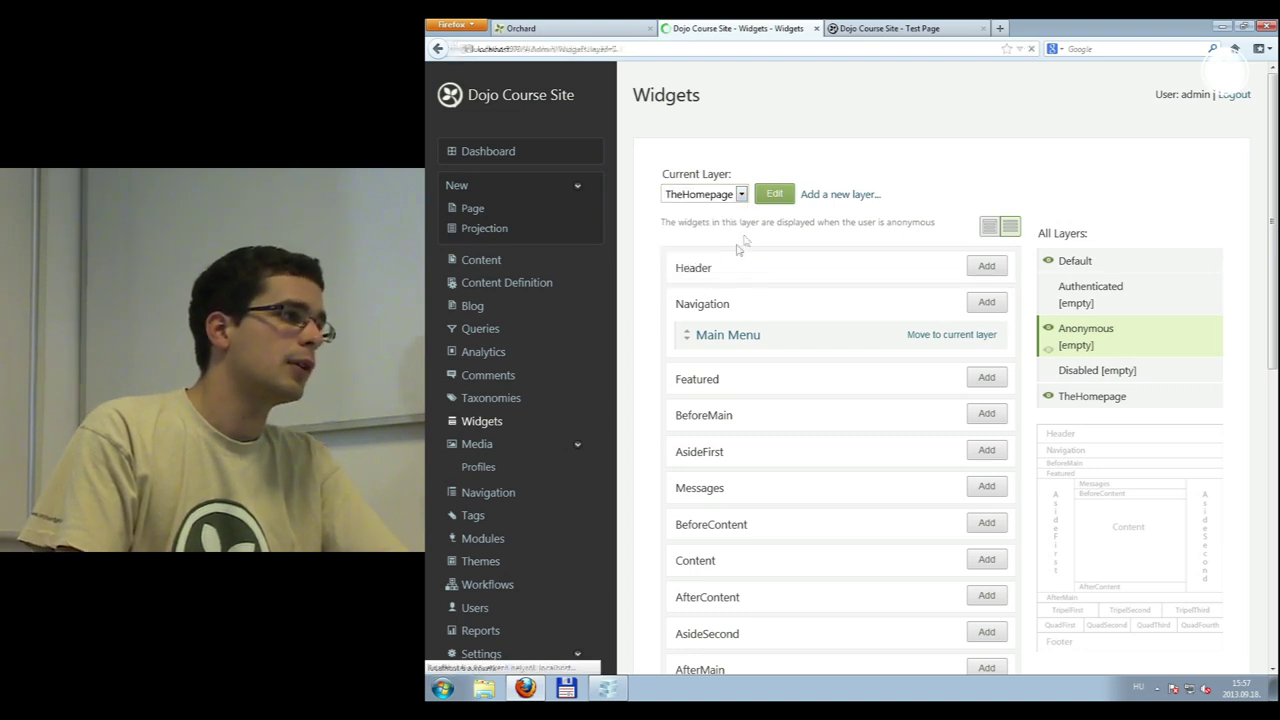
- Append 'and authenticated' so TheHomepage's rule reads url '~/' and authenticated, and save
{"action": "left_click", "coordinate": [776, 195]}
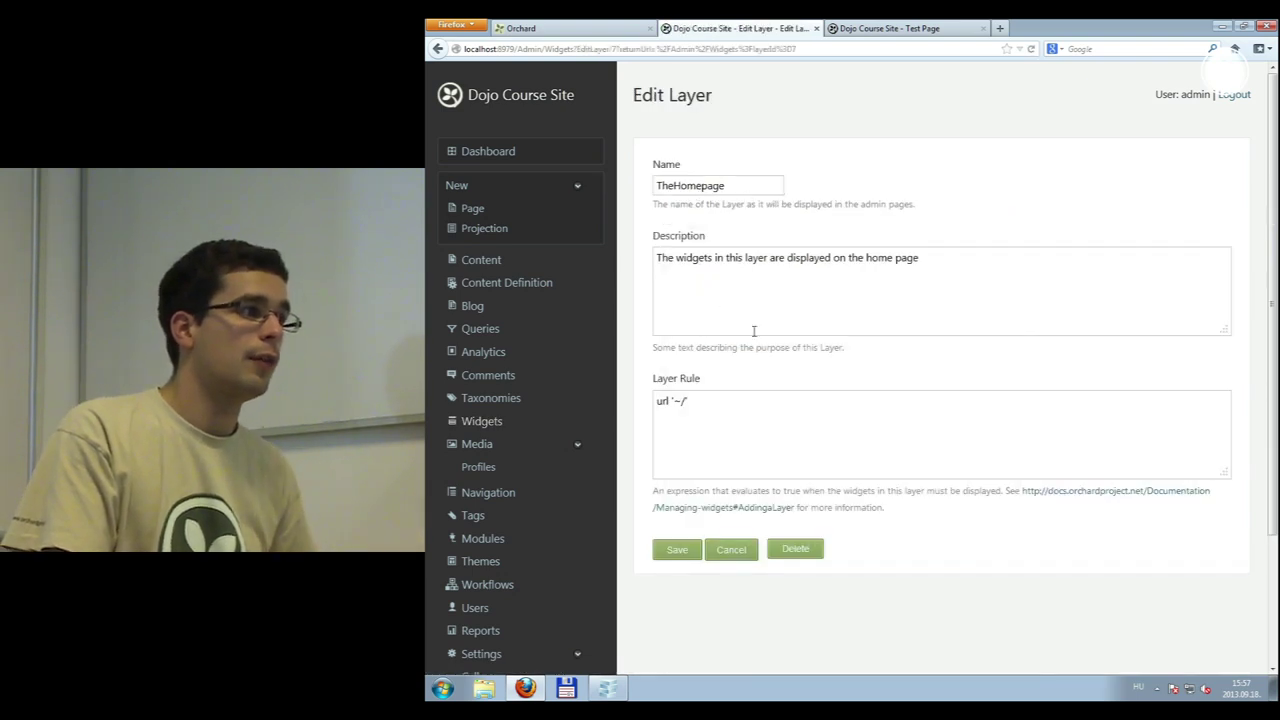
{"action": "left_click", "coordinate": [757, 426]}
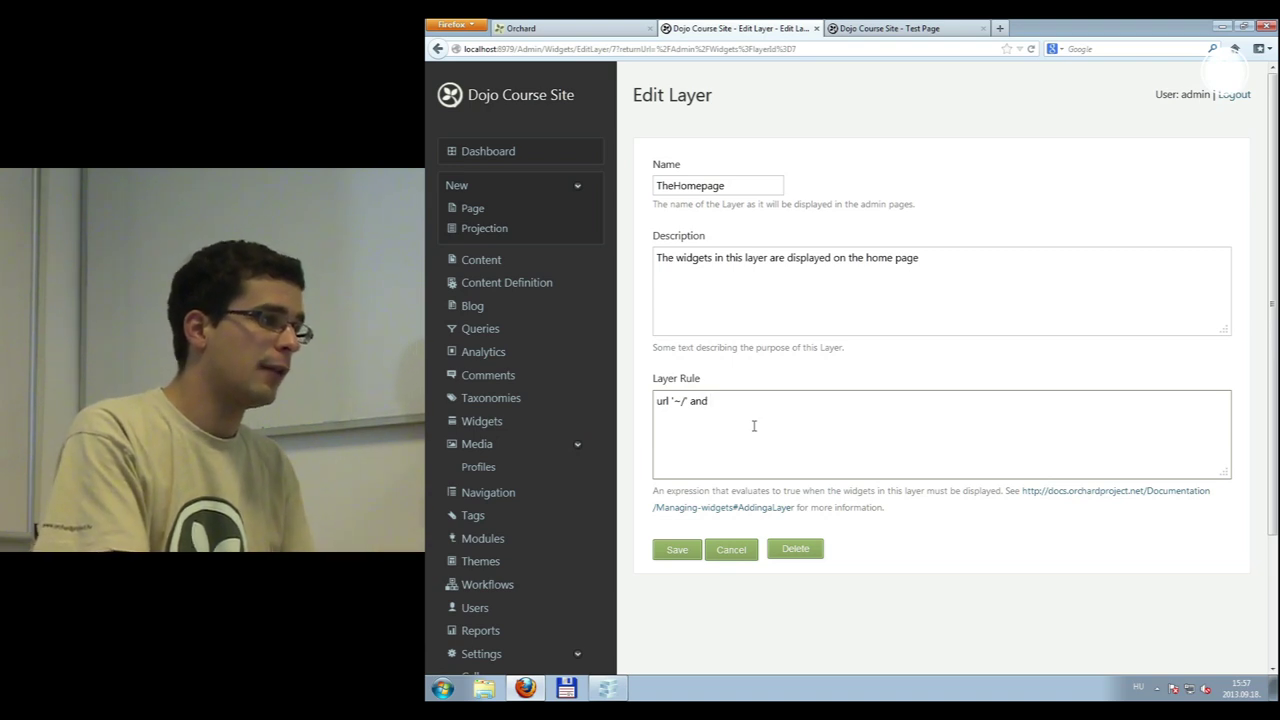
{"action": "type", "text": "authenticated"}
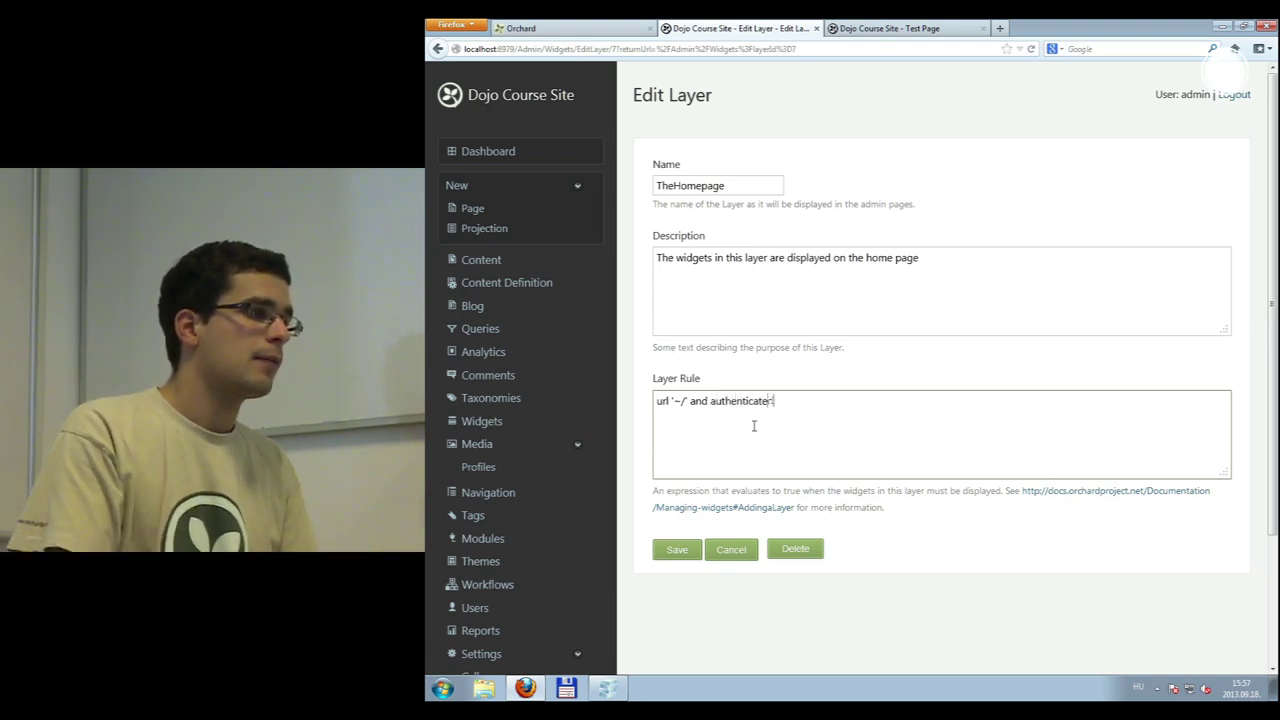
{"action": "left_click_drag", "start_coordinate": [709, 401], "coordinate": [689, 401]}
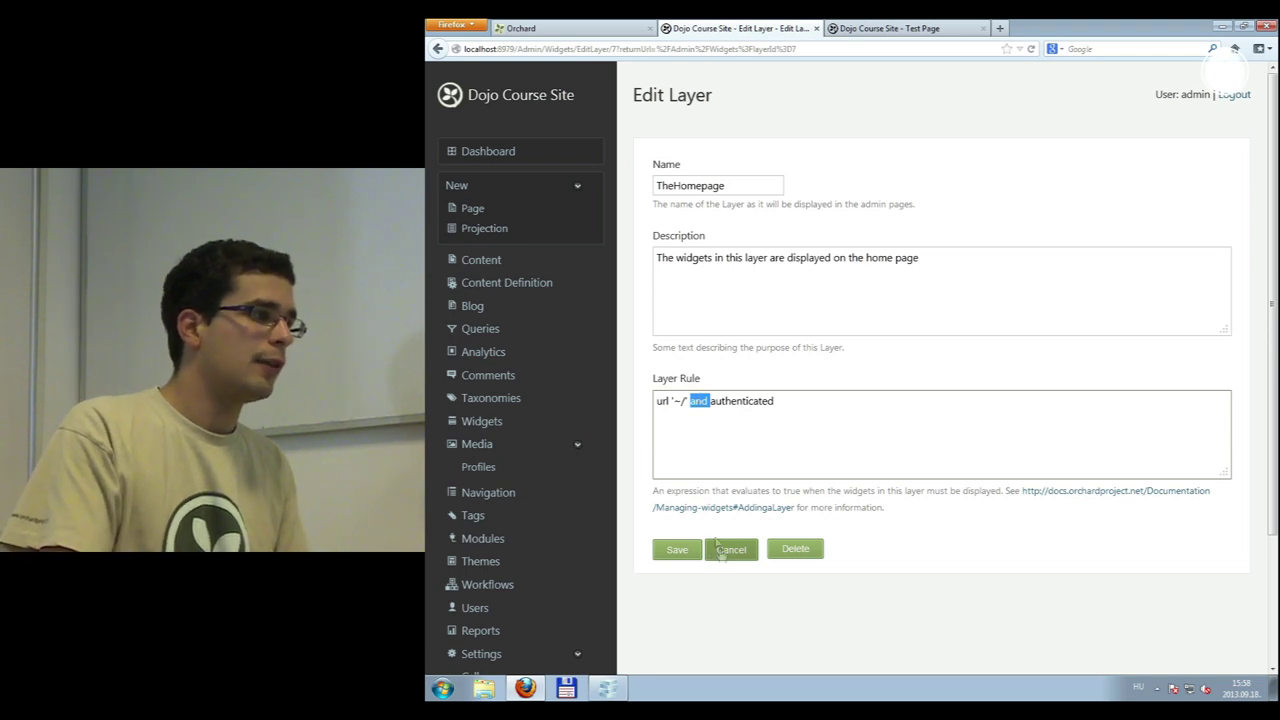
{"action": "left_click", "coordinate": [678, 552]}
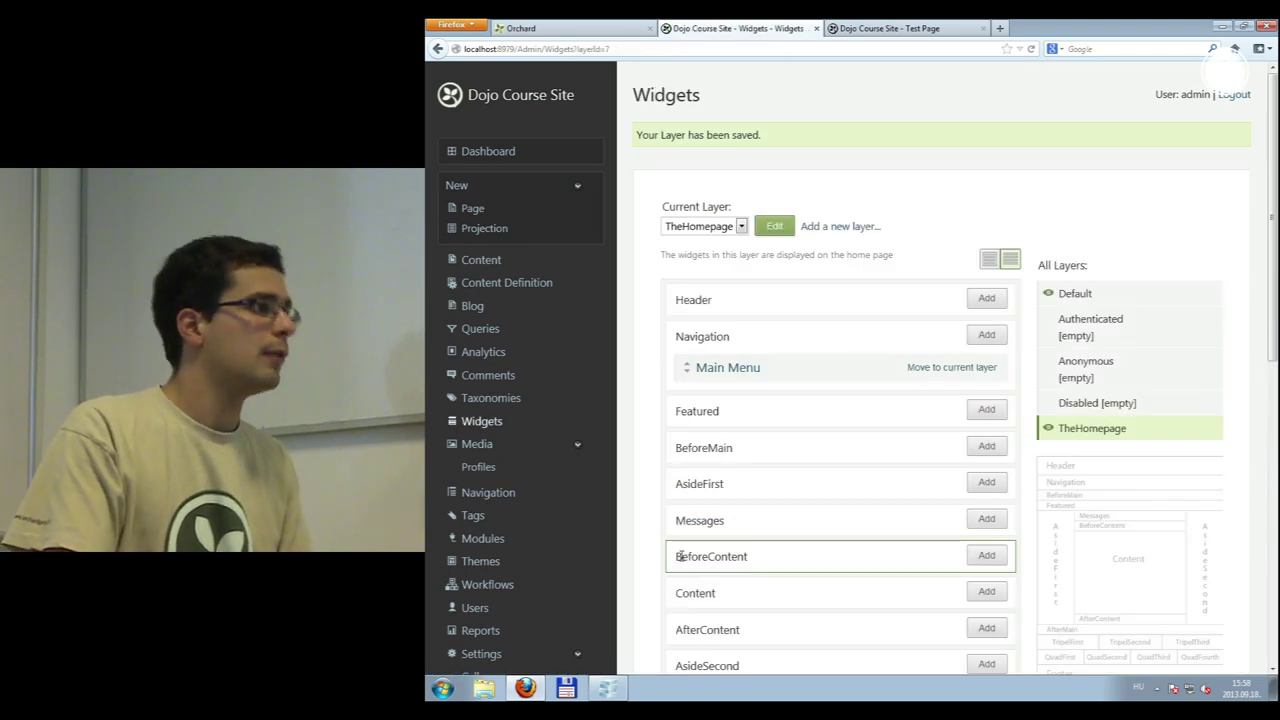
- View the Test Page, then reopen and resave TheHomepage layer unchanged
{"action": "left_click", "coordinate": [871, 30]}
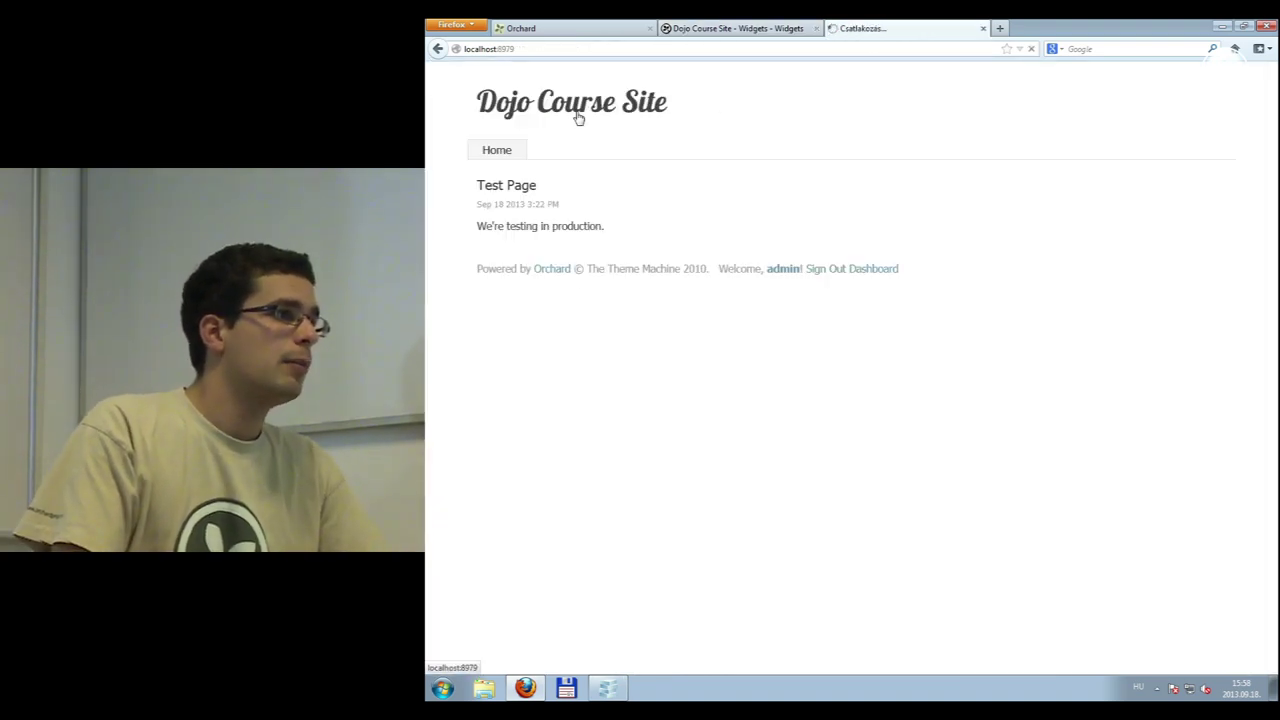
{"action": "left_click", "coordinate": [764, 30]}
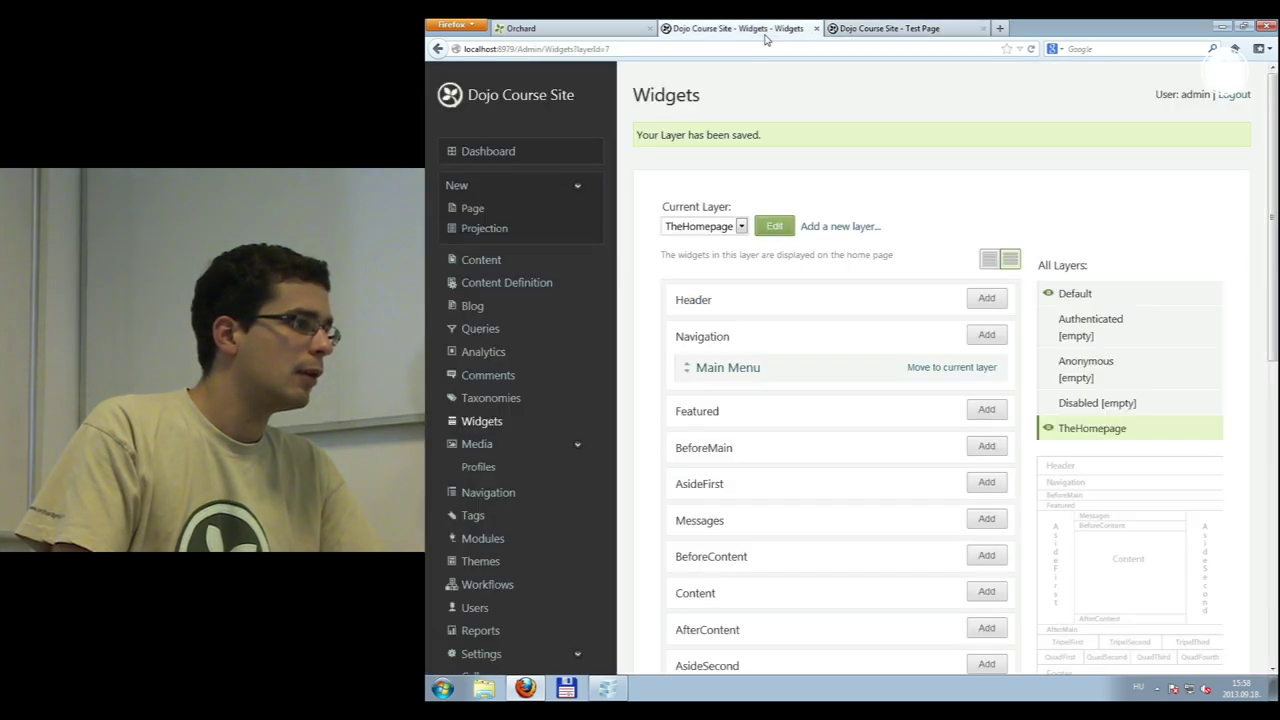
{"action": "left_click", "coordinate": [717, 227]}
{"action": "left_click", "coordinate": [717, 227]}
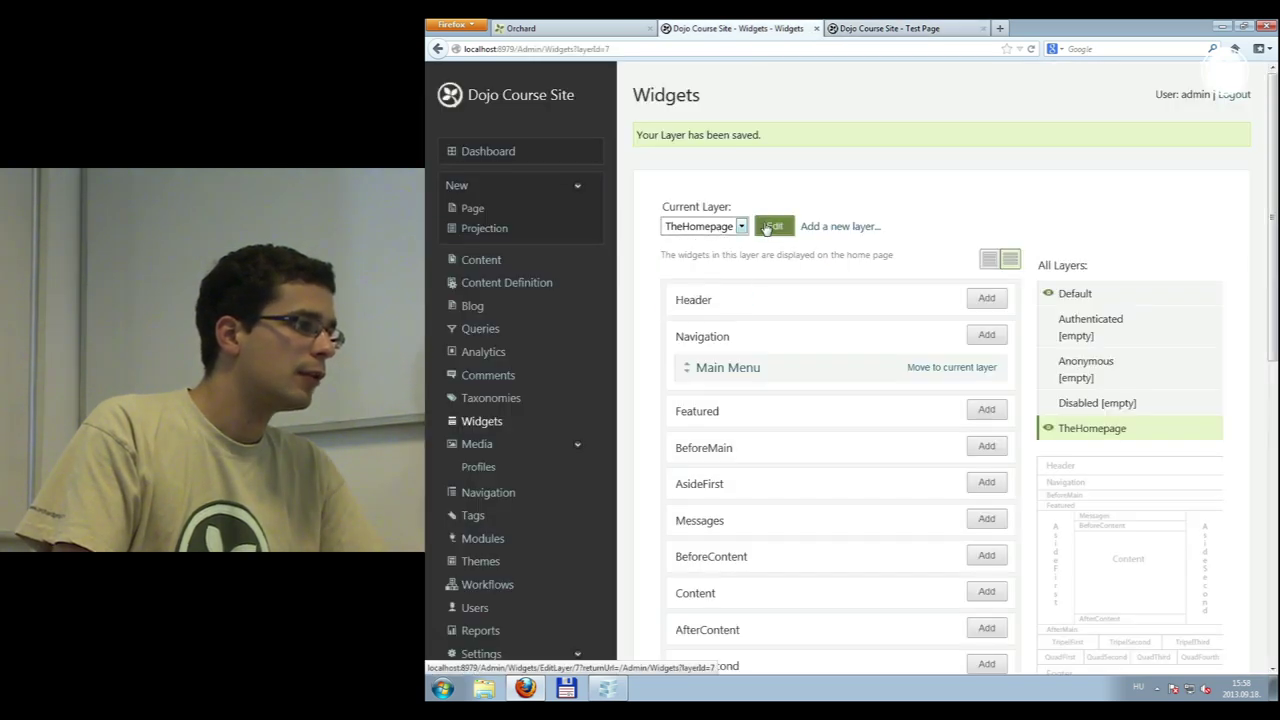
{"action": "left_click", "coordinate": [770, 230]}
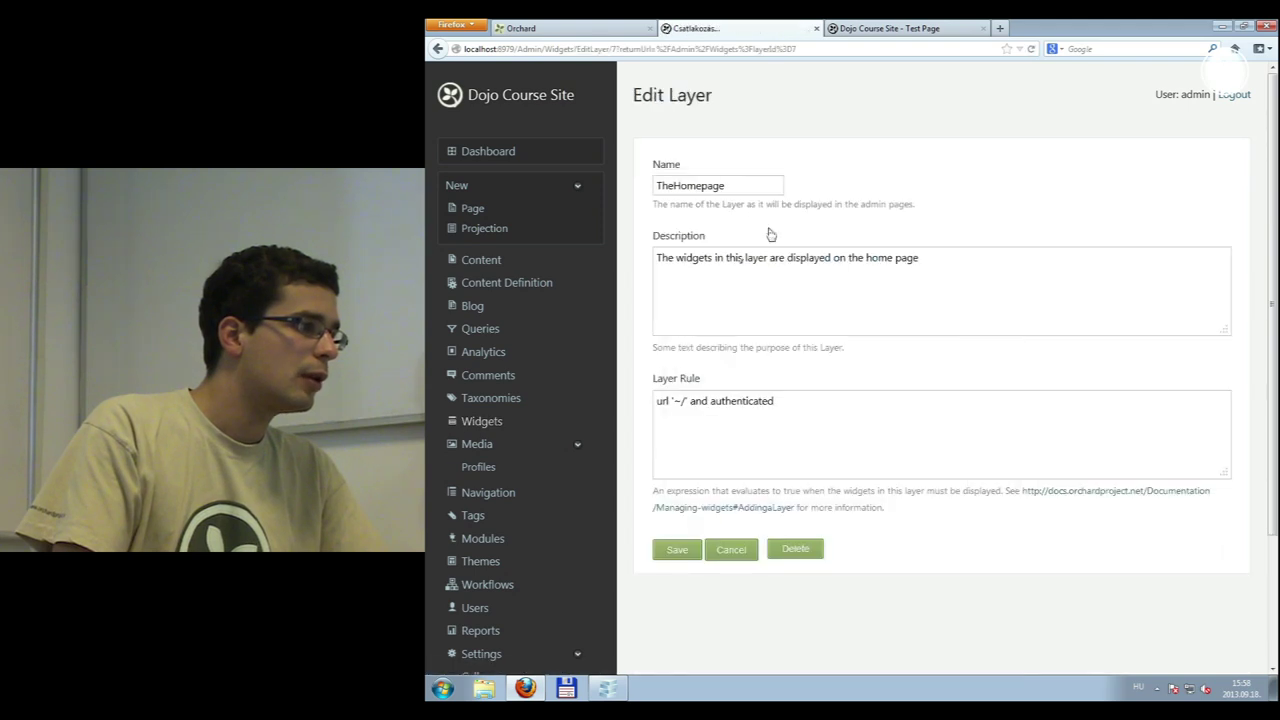
{"action": "left_click", "coordinate": [689, 550]}
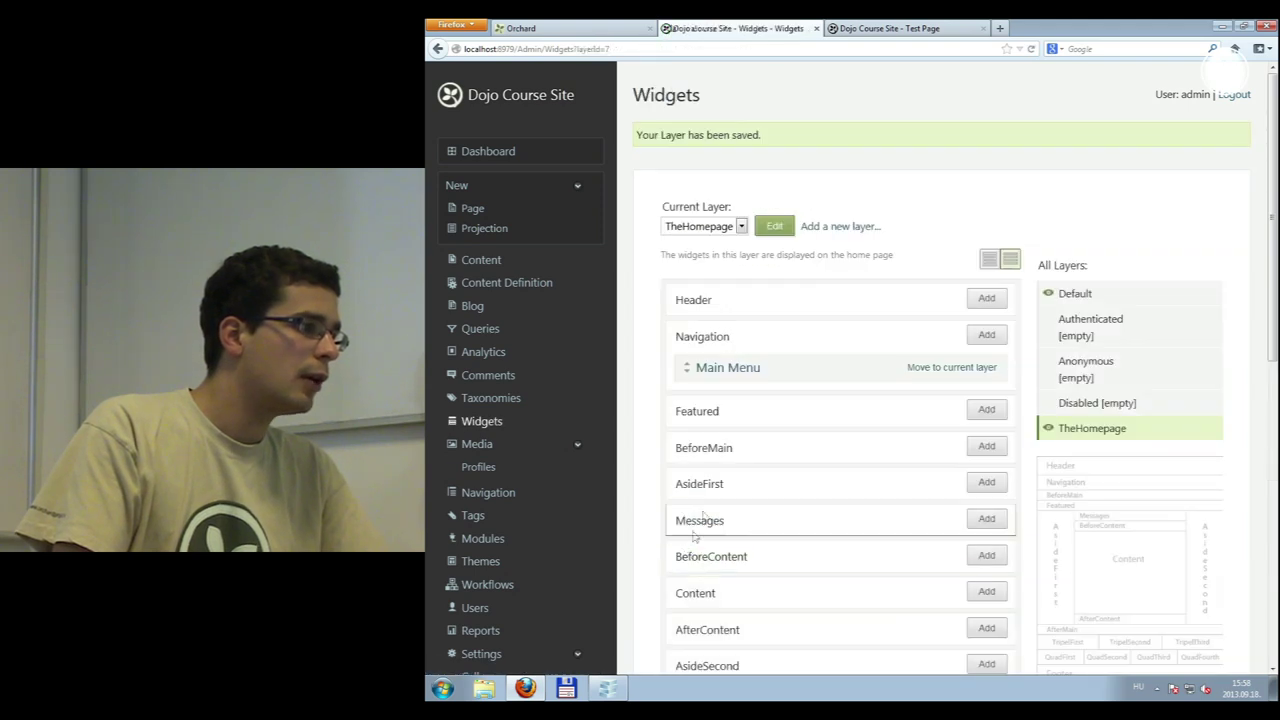
{"action": "scroll", "coordinate": [700, 510], "scroll_direction": "down", "scroll_amount": 1}
{"action": "scroll", "coordinate": [715, 477], "scroll_direction": "down", "scroll_amount": 6}
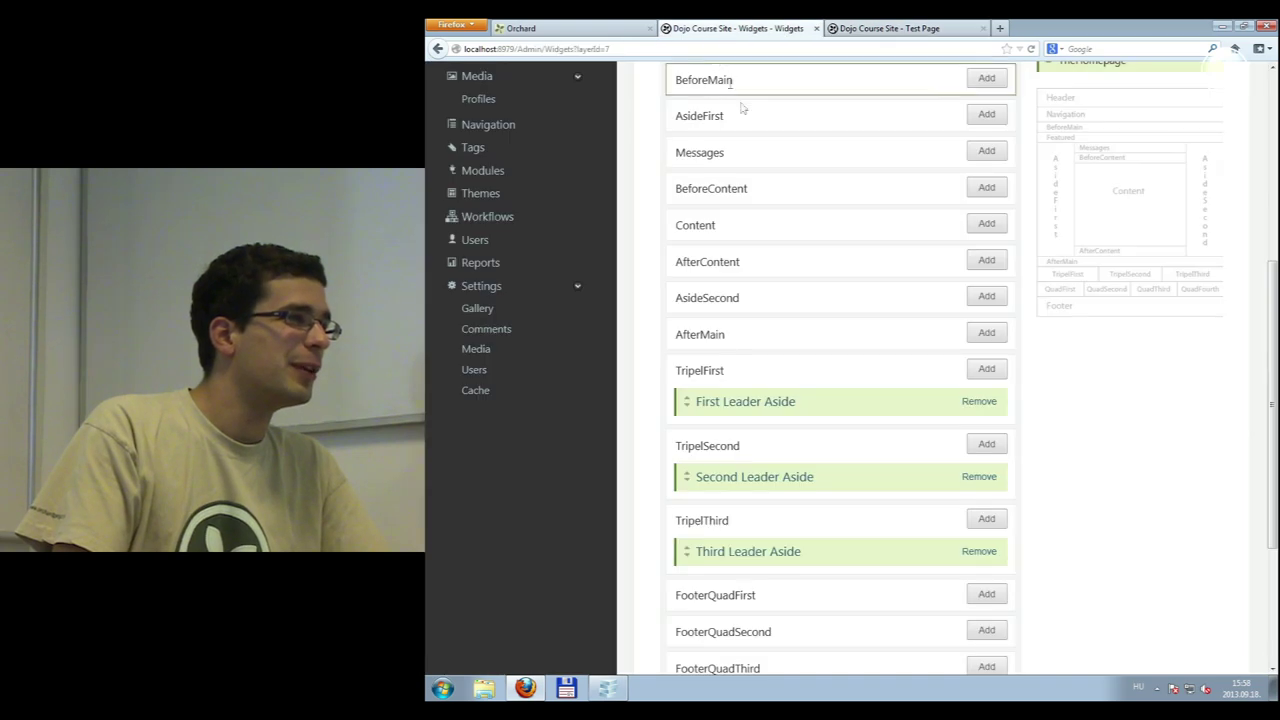
{"action": "scroll", "coordinate": [775, 183], "scroll_direction": "up", "scroll_amount": 1}
{"action": "scroll", "coordinate": [776, 185], "scroll_direction": "up", "scroll_amount": 8}
- Remove 'and authenticated' so the rule is url '~/' again, save, and reload the Test Page
{"action": "left_click", "coordinate": [768, 226]}
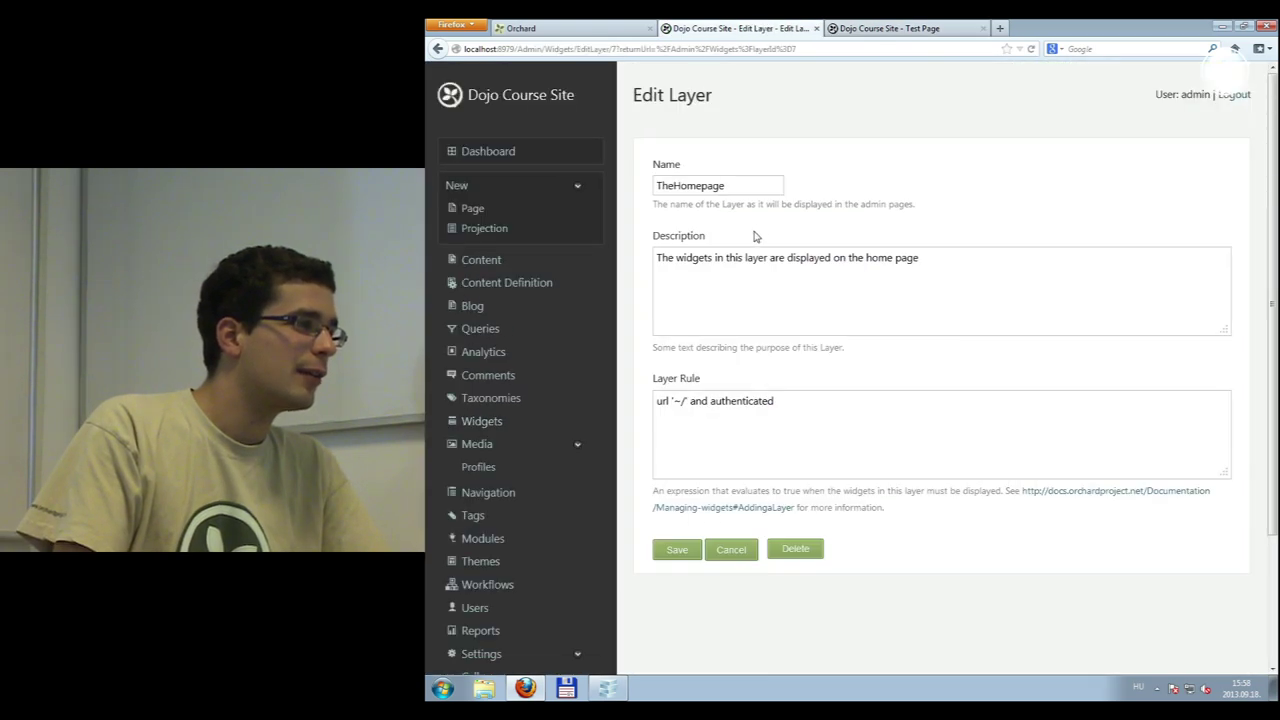
{"action": "left_click_drag", "start_coordinate": [688, 403], "coordinate": [837, 406]}
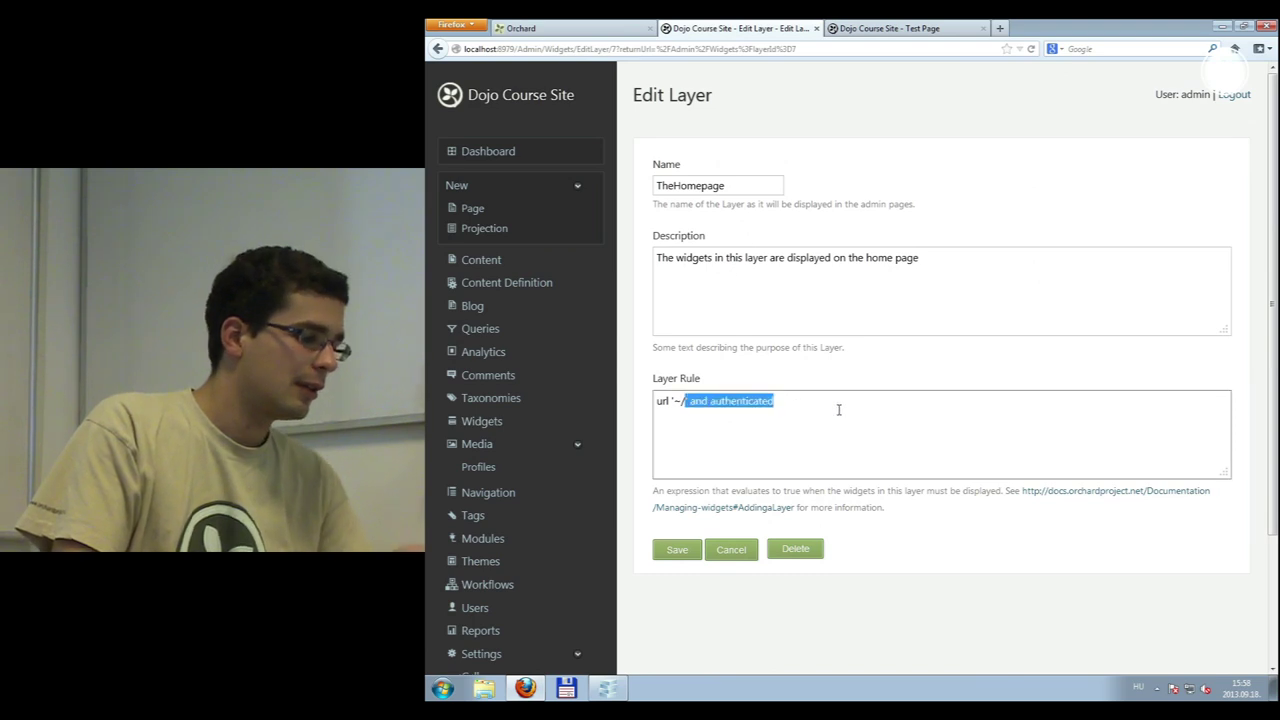
{"action": "key", "text": "BackSpace"}
{"action": "left_click", "coordinate": [683, 550]}
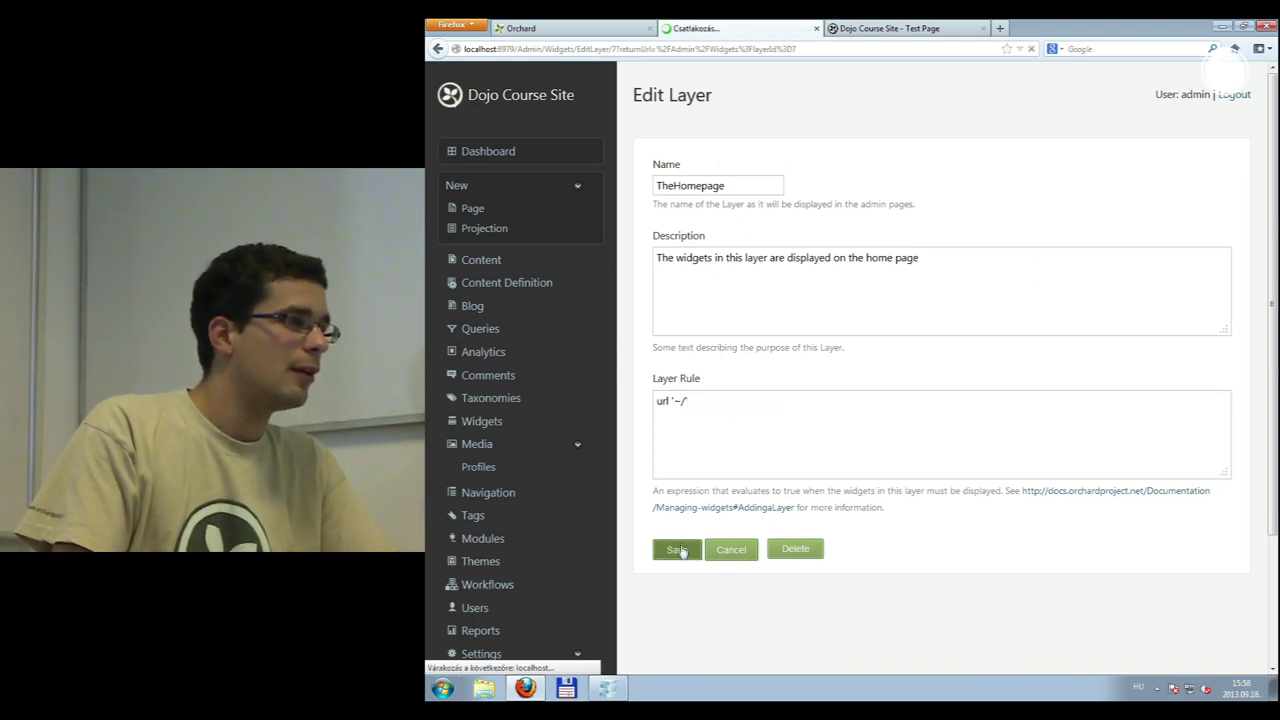
{"action": "left_click", "coordinate": [862, 35]}
{"action": "key", "text": "F5"}
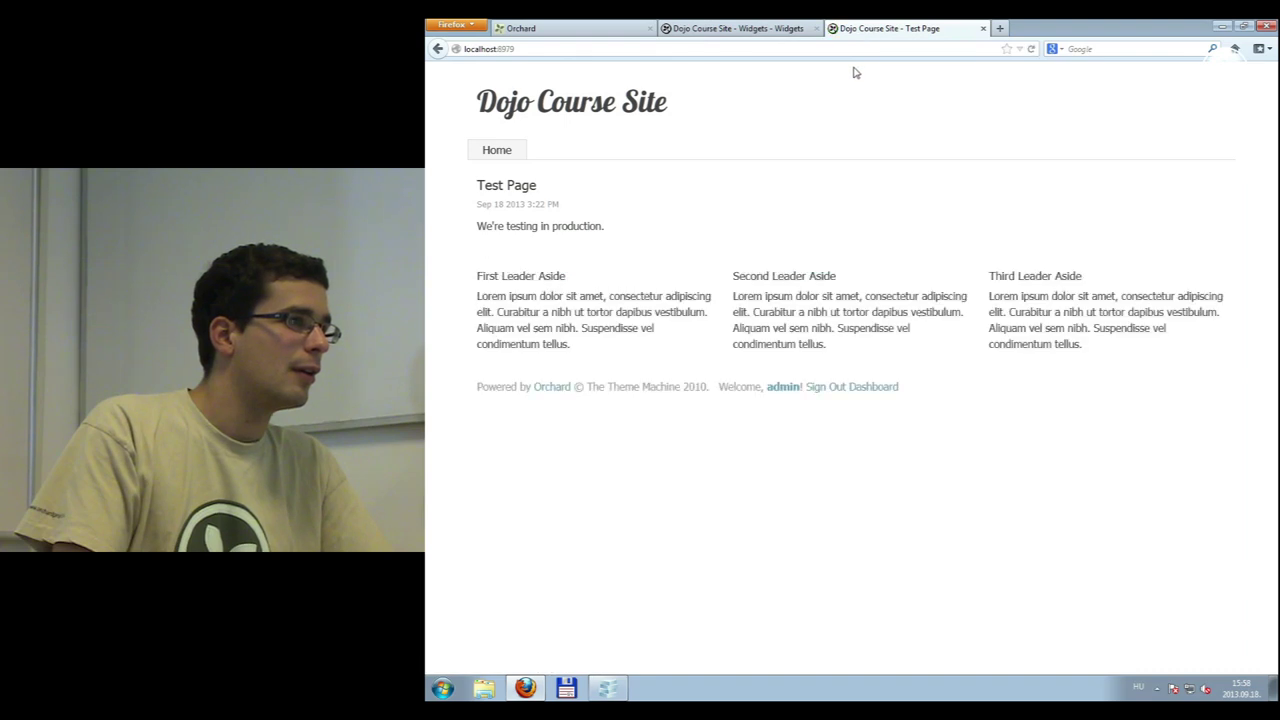
- Open TheHomepage's settings, then check the Authenticated layer's 'authenticated' rule for reference
{"action": "left_click", "coordinate": [778, 44]}
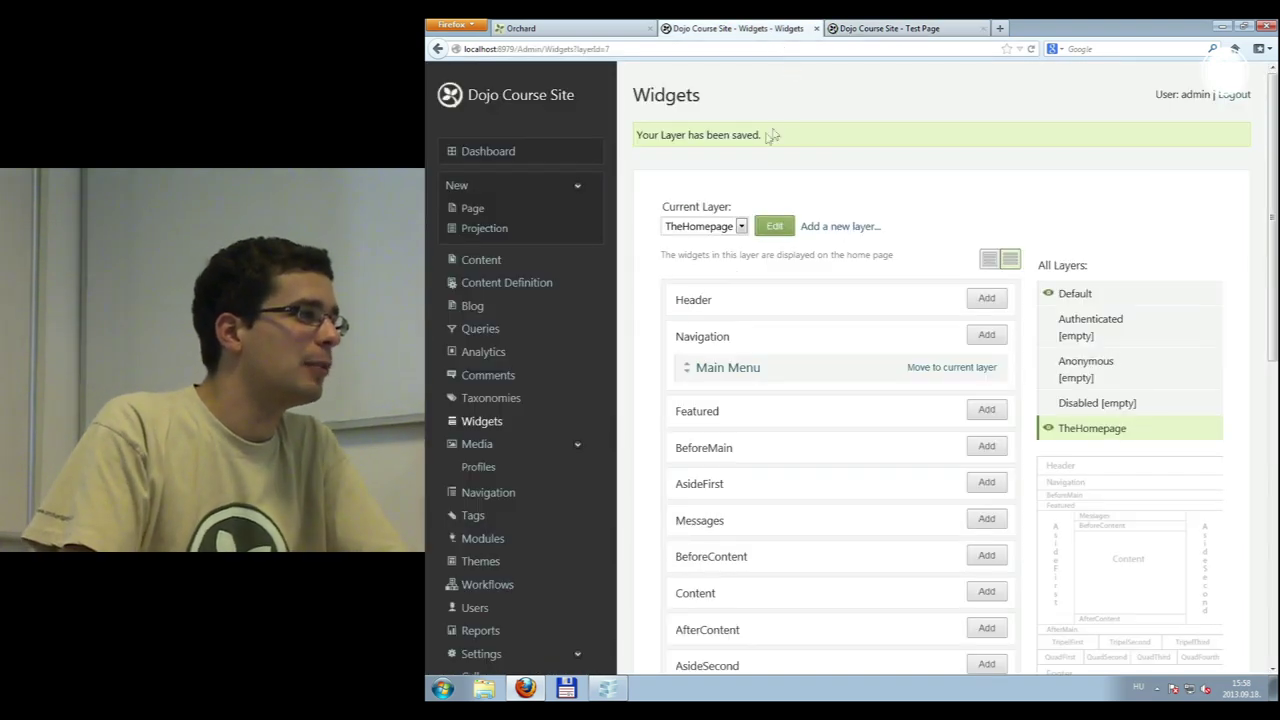
{"action": "left_click", "coordinate": [775, 226]}
{"action": "left_click", "coordinate": [780, 426]}
{"action": "left_click", "coordinate": [437, 50]}
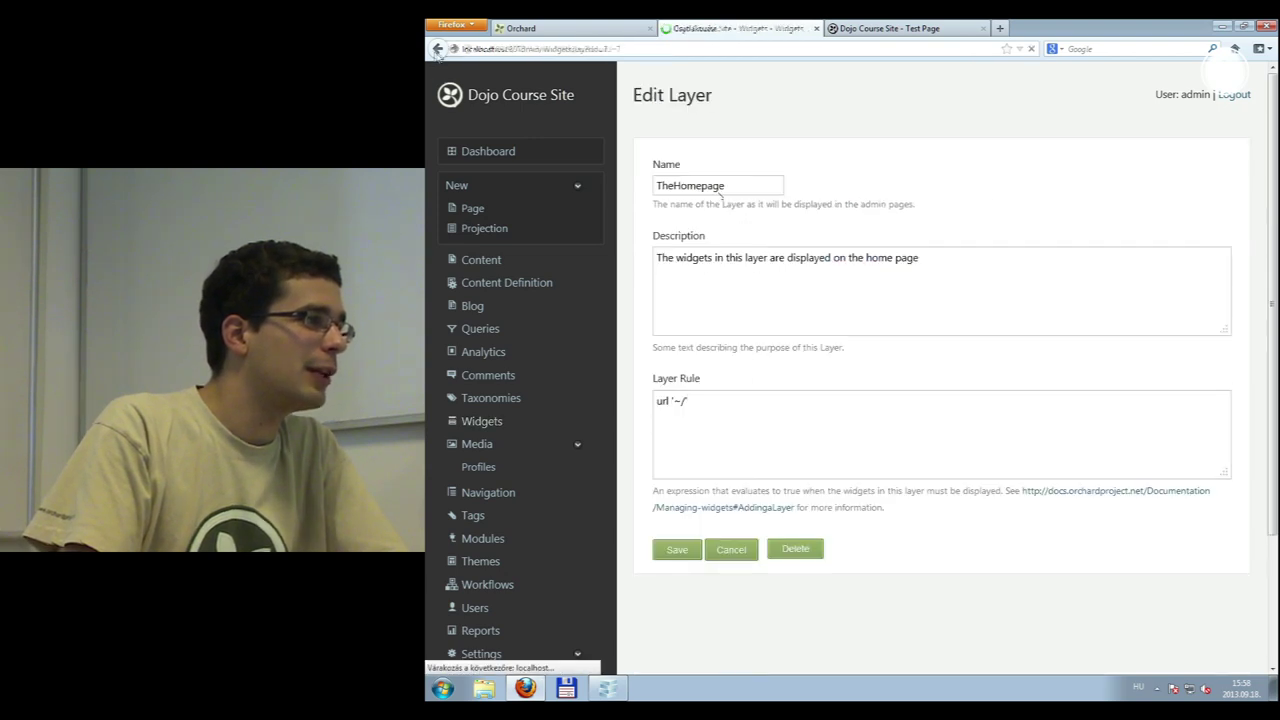
{"action": "left_click", "coordinate": [700, 193]}
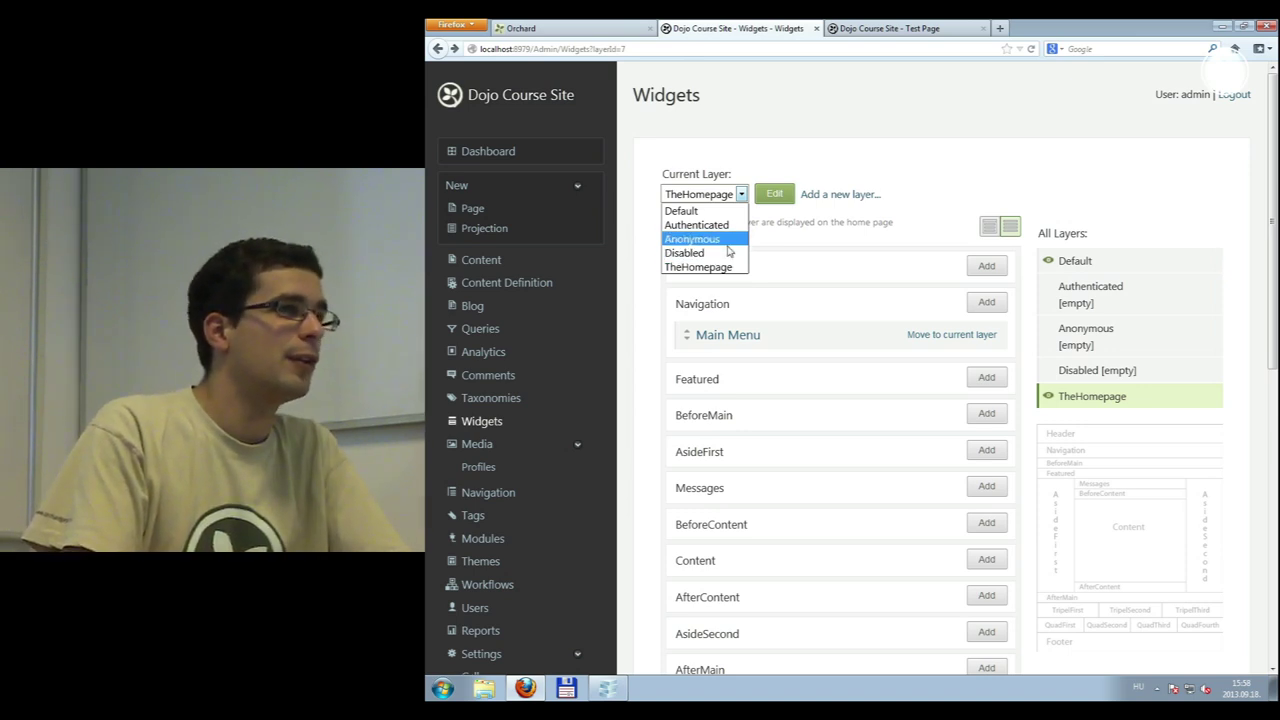
{"action": "left_click", "coordinate": [728, 225]}
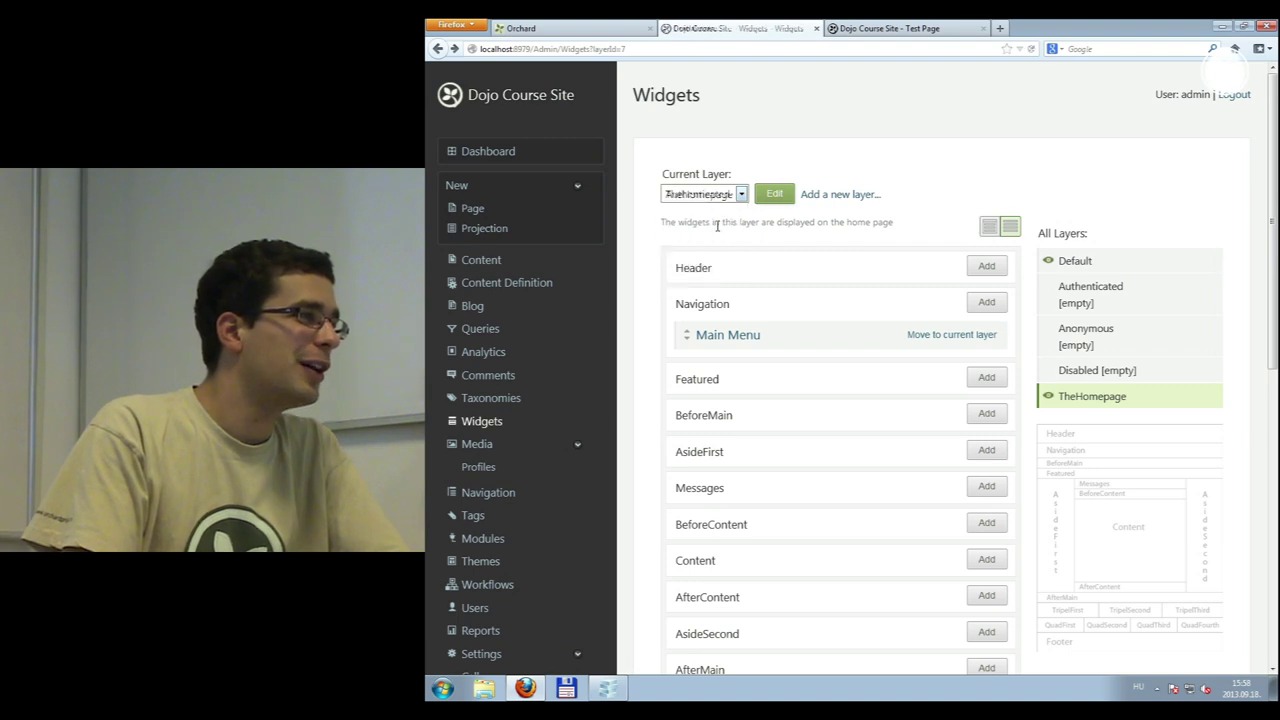
{"action": "left_click", "coordinate": [773, 194]}
{"action": "double_click", "coordinate": [686, 401]}
- Make TheHomepage current and extend its rule to url '~/' and authenticated, then save
{"action": "left_click", "coordinate": [437, 49]}
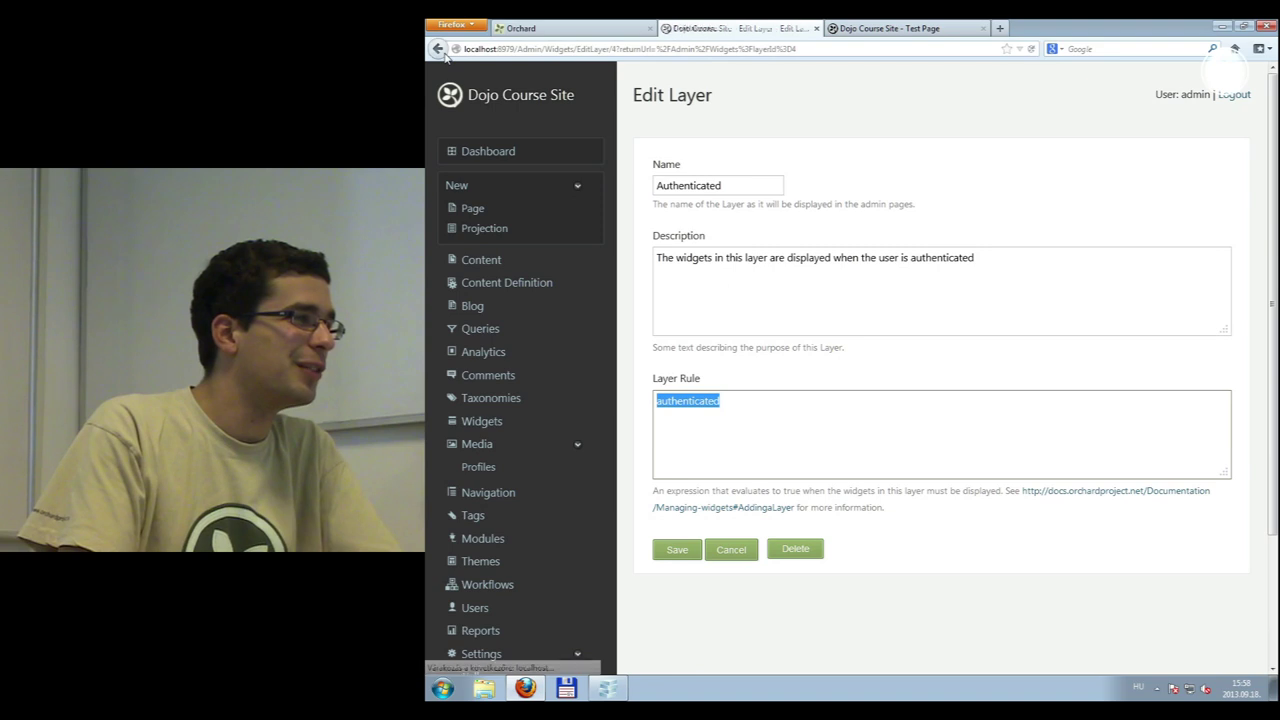
{"action": "left_click", "coordinate": [705, 197]}
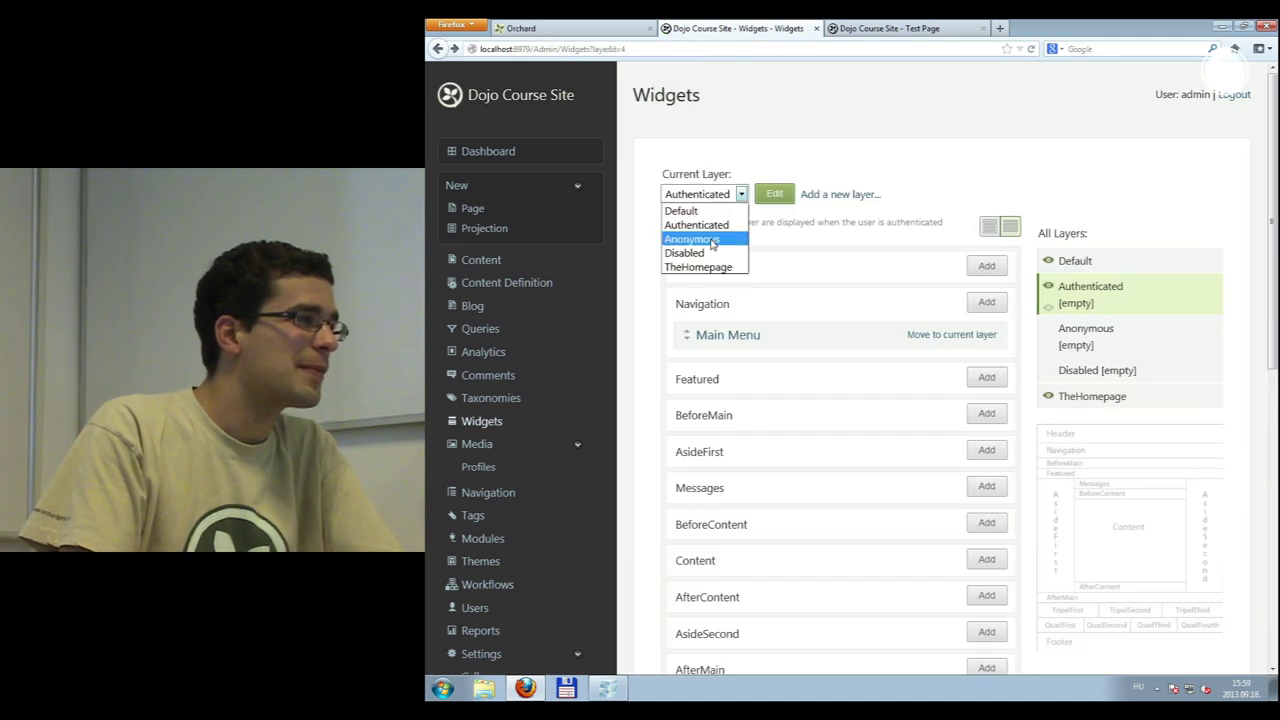
{"action": "left_click", "coordinate": [735, 264]}
{"action": "left_click", "coordinate": [774, 196]}
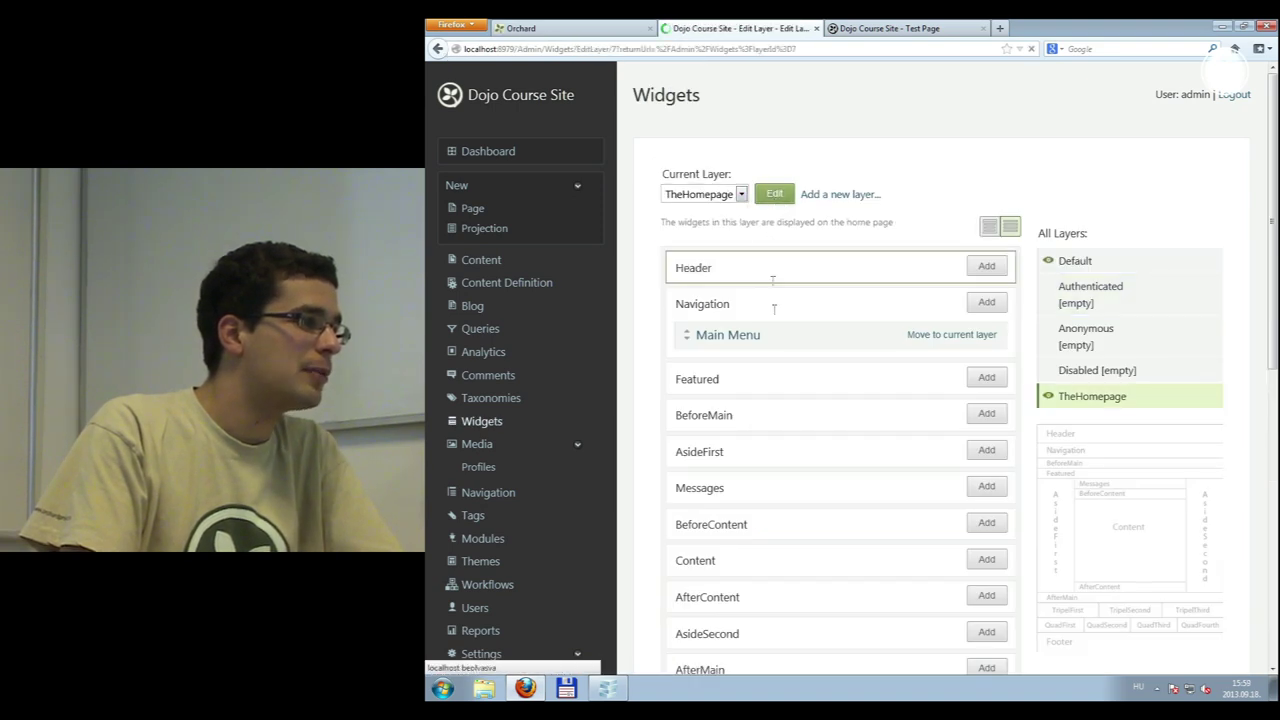
{"action": "left_click", "coordinate": [784, 426]}
{"action": "type", "text": "and authenticated"}
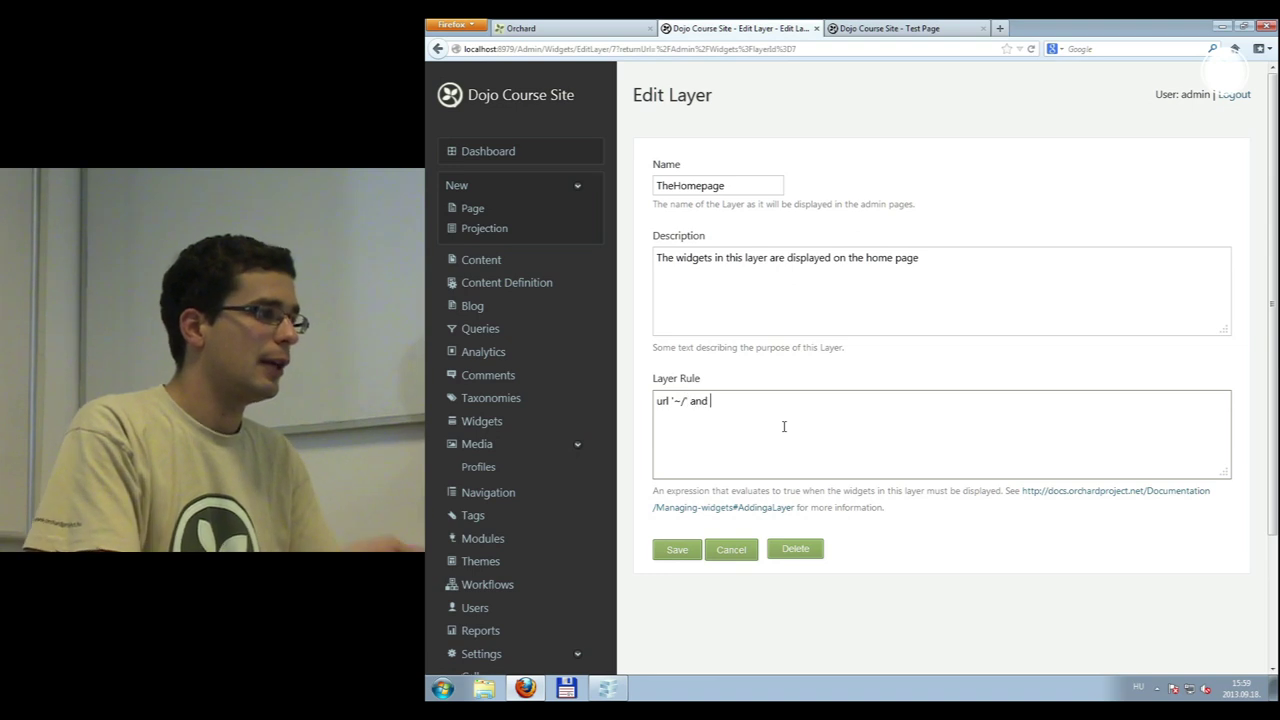
{"action": "left_click", "coordinate": [674, 551]}
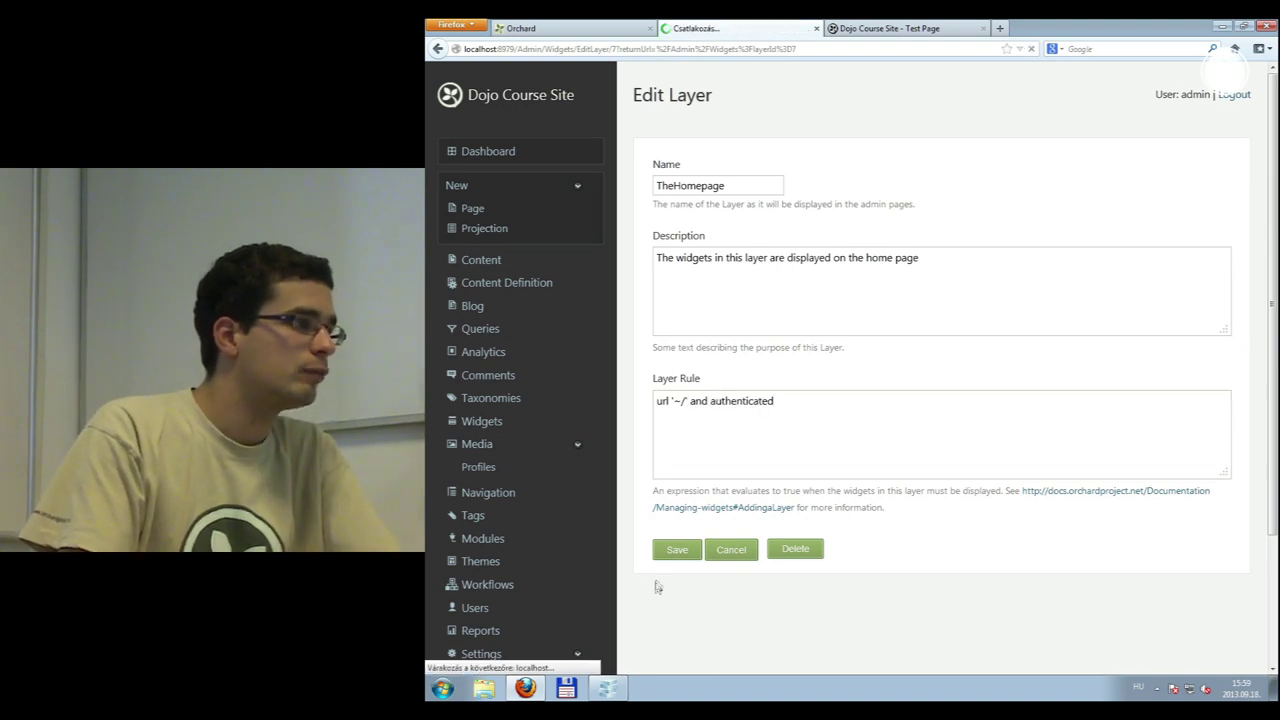
- Reload the Test Page to check the effect, then reopen TheHomepage's edit form
{"action": "left_click", "coordinate": [880, 30]}
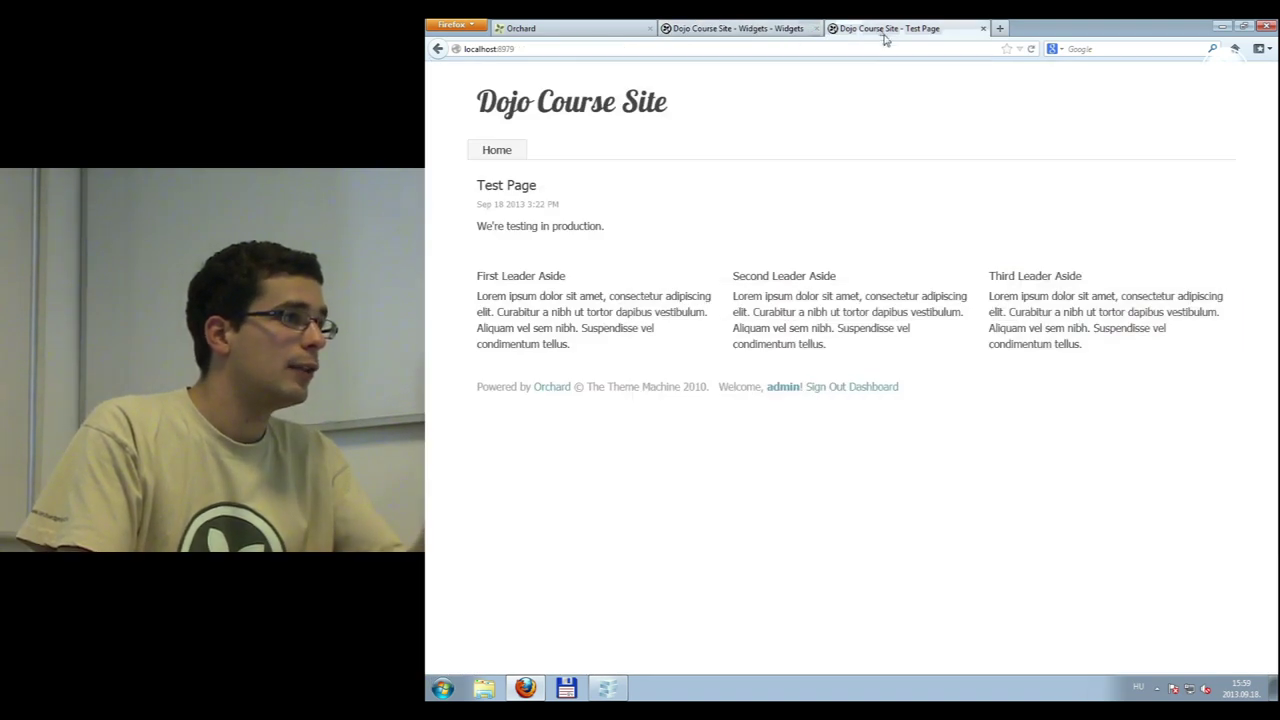
{"action": "key", "text": "F5"}
{"action": "left_click", "coordinate": [743, 35]}
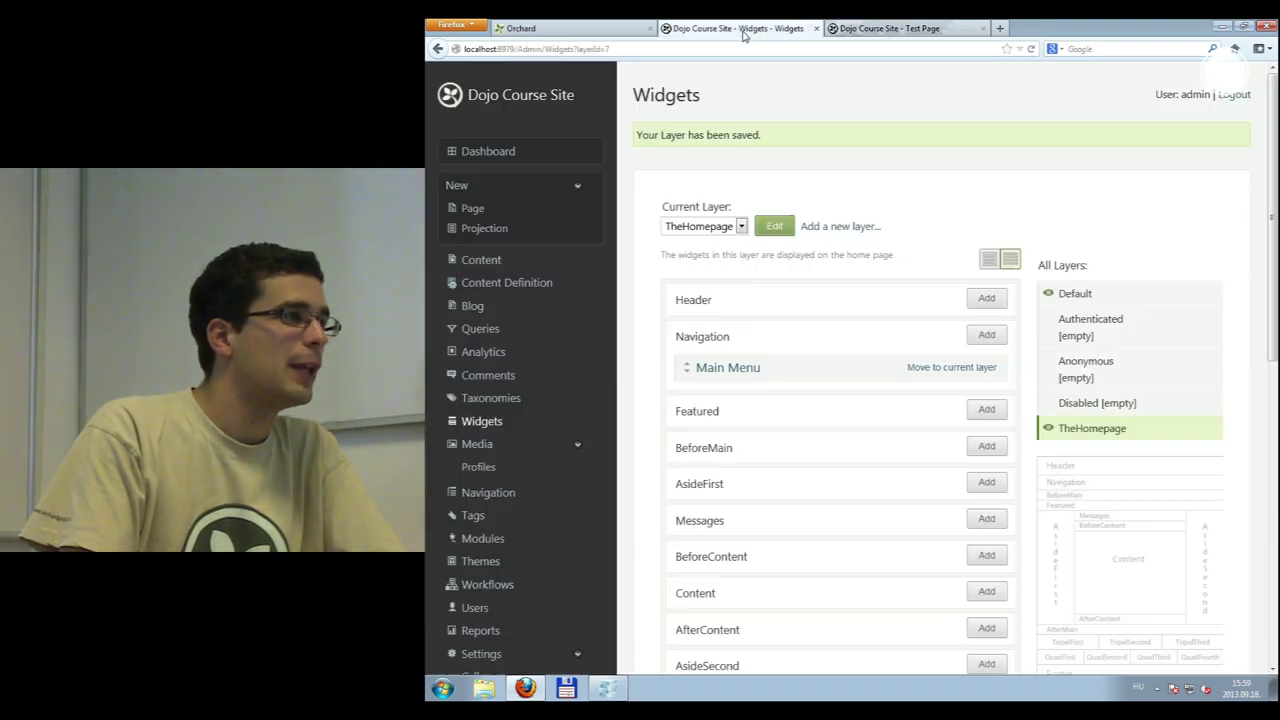
{"action": "left_click", "coordinate": [768, 224]}
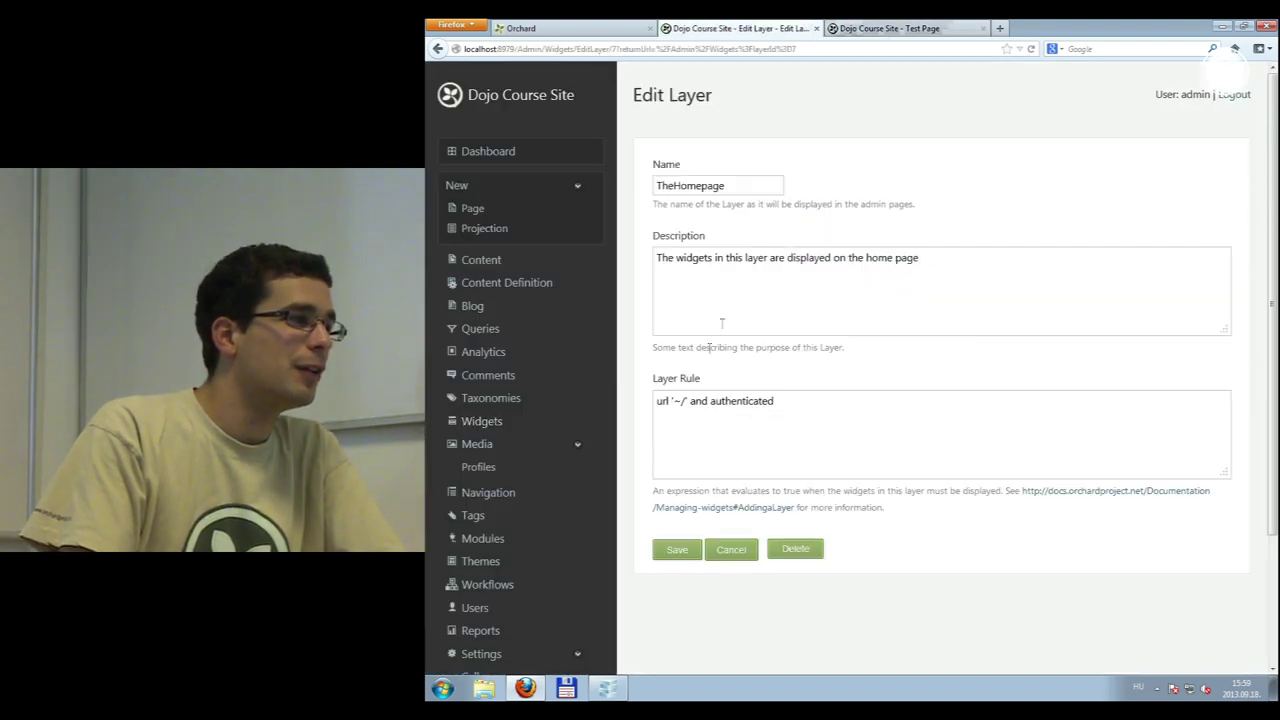
- Wrap '~/' in parentheses so the rule reads url('~/') and authenticated, and save
{"action": "left_click", "coordinate": [692, 402]}
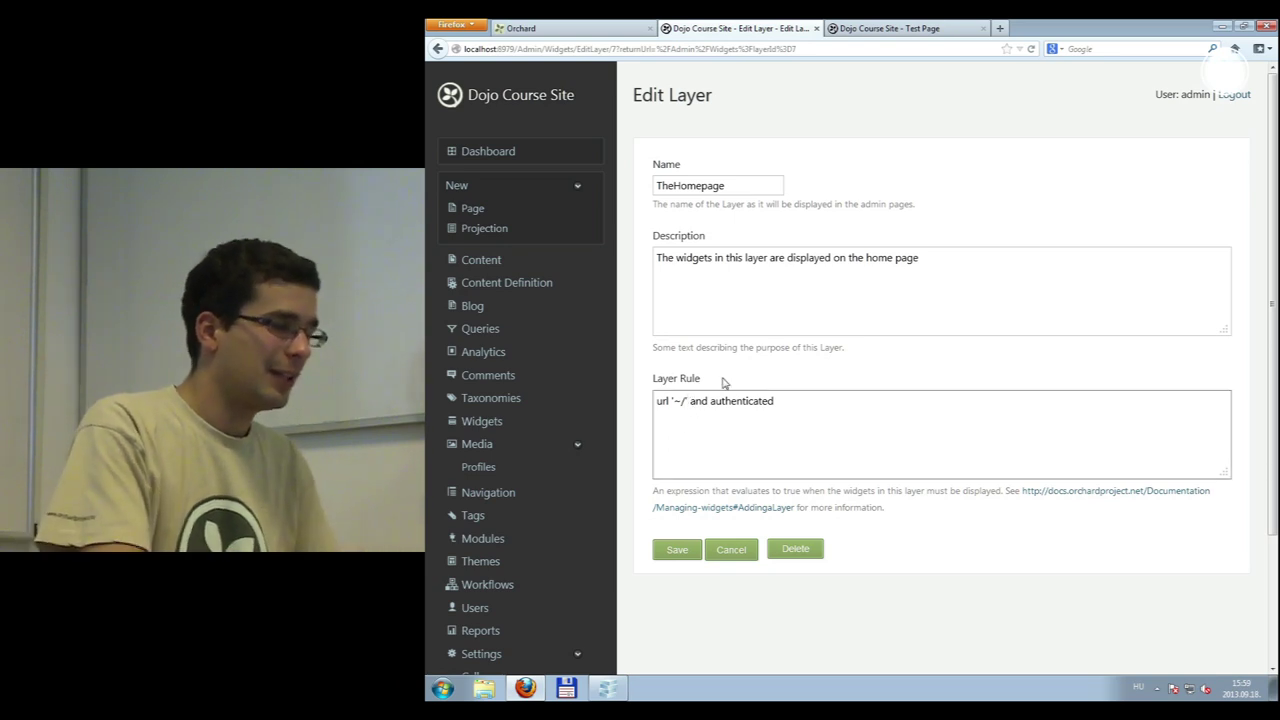
{"action": "type", "text": ")"}
{"action": "key", "text": "Left"}
{"action": "key", "text": "Left"}
{"action": "key", "text": "Left"}
{"action": "key", "text": "Left"}
{"action": "key", "text": "Left"}
{"action": "key", "text": "BackSpace"}
{"action": "type", "text": "("}
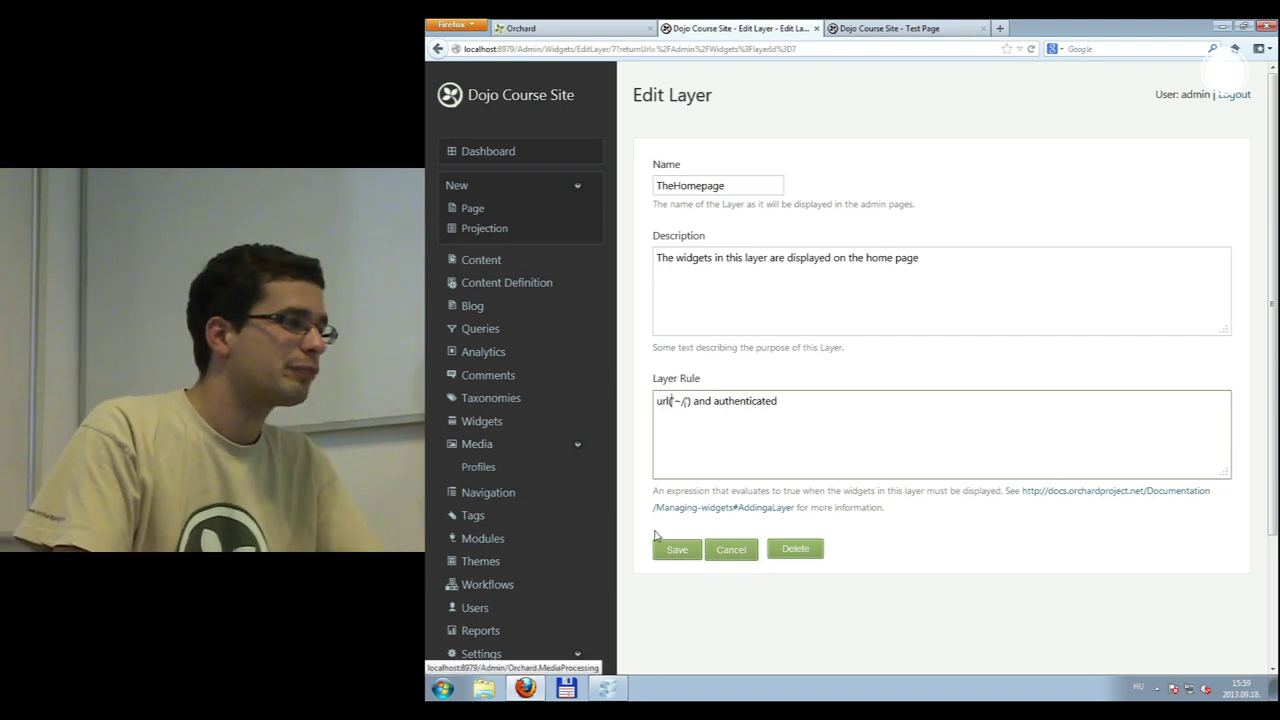
{"action": "left_click", "coordinate": [676, 551]}
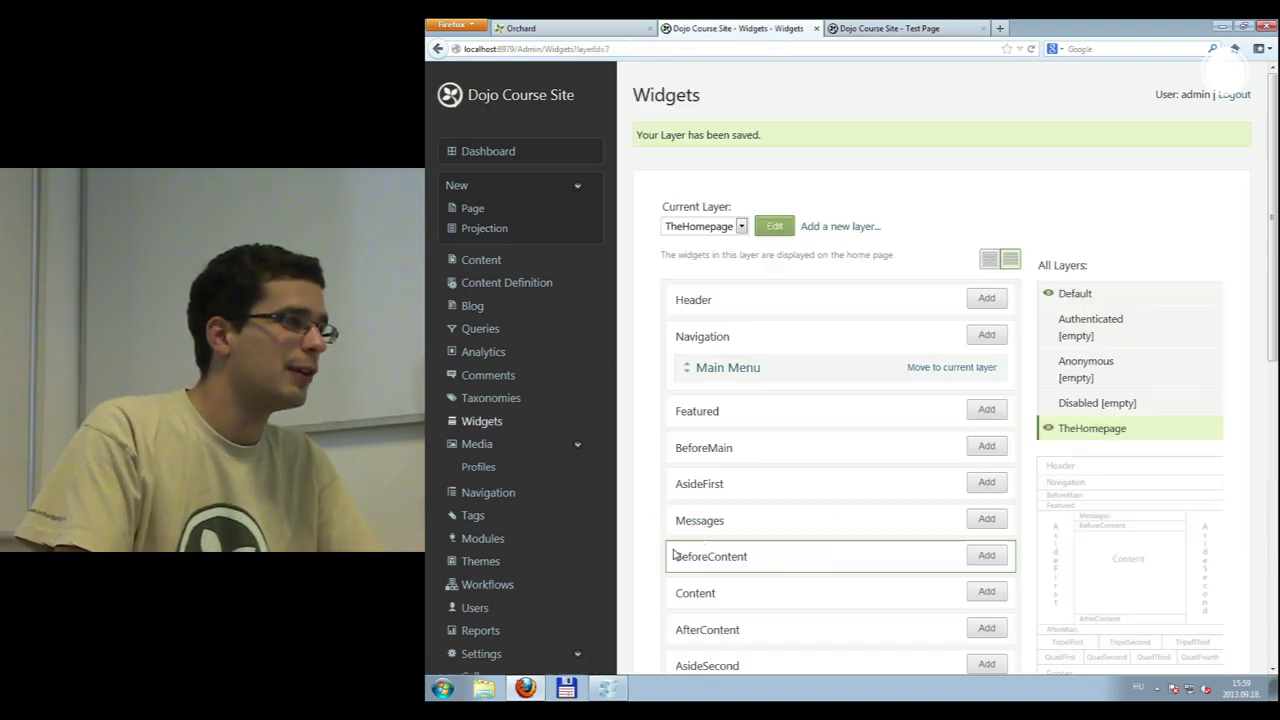
- Reload the Test Page, then reopen TheHomepage's layer rule for editing
{"action": "left_click", "coordinate": [913, 33]}
{"action": "key", "text": "F5"}
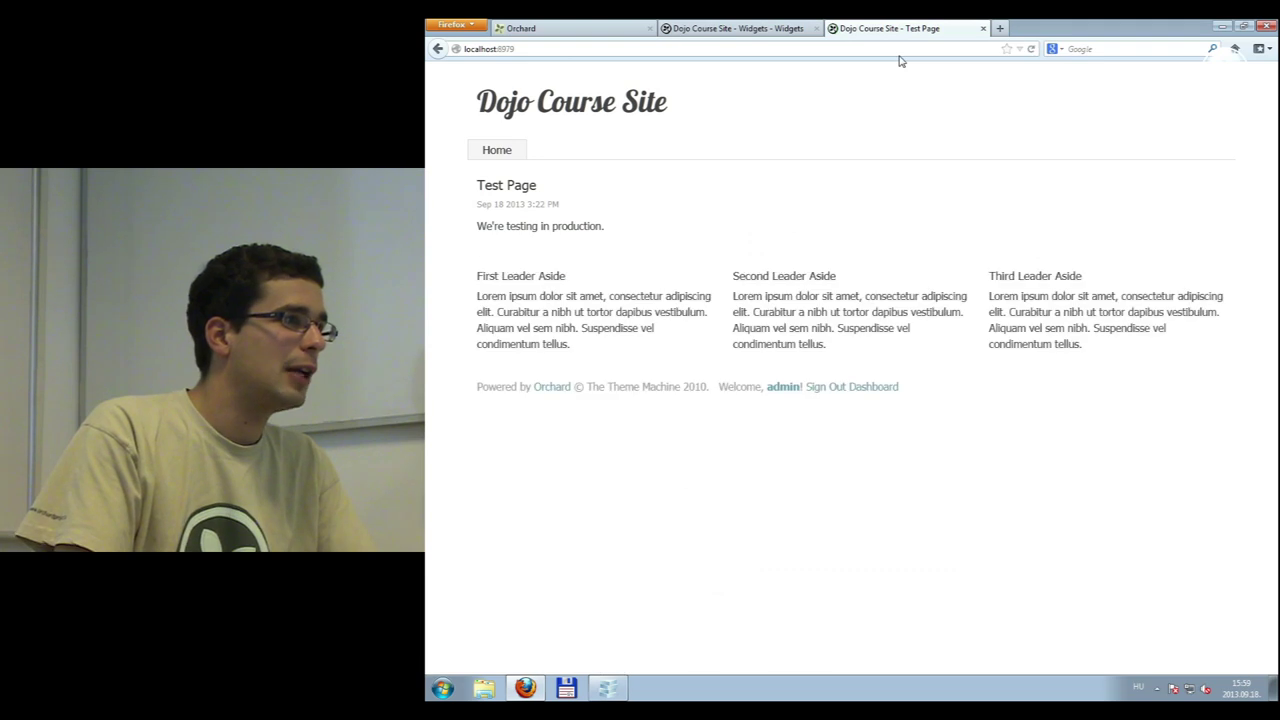
{"action": "left_click", "coordinate": [763, 30]}
{"action": "left_click", "coordinate": [774, 226]}
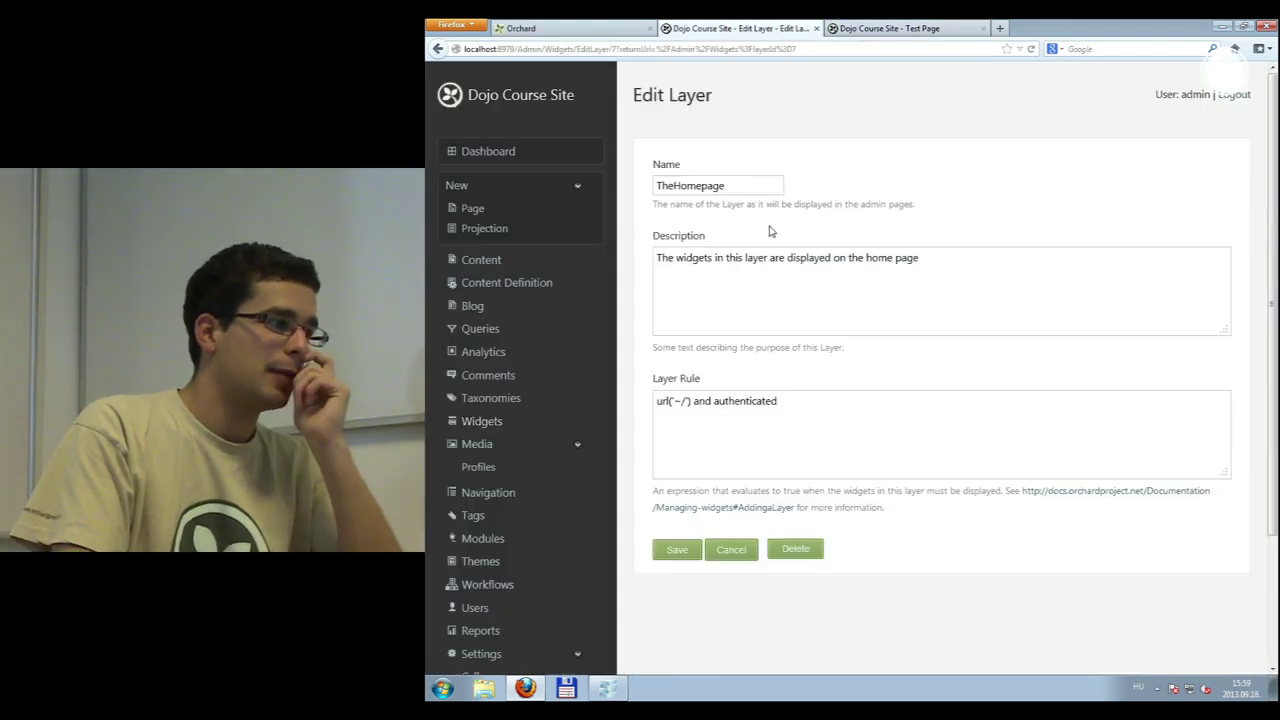
{"action": "left_click_drag", "start_coordinate": [856, 428], "coordinate": [643, 407]}
{"action": "left_click", "coordinate": [814, 440]}
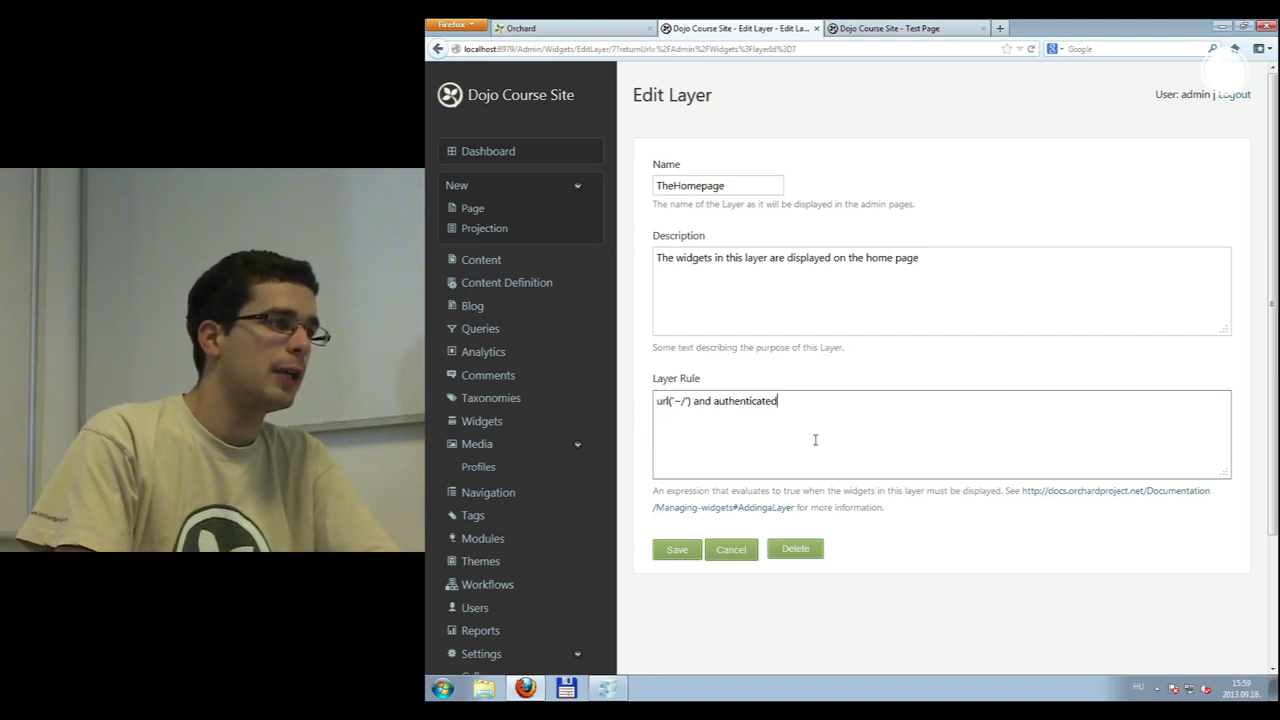
- Remove the closing parenthesis and save, producing the 'Expected token CloseParen' syntax error
{"action": "left_click", "coordinate": [690, 401]}
{"action": "key", "text": "BackSpace"}
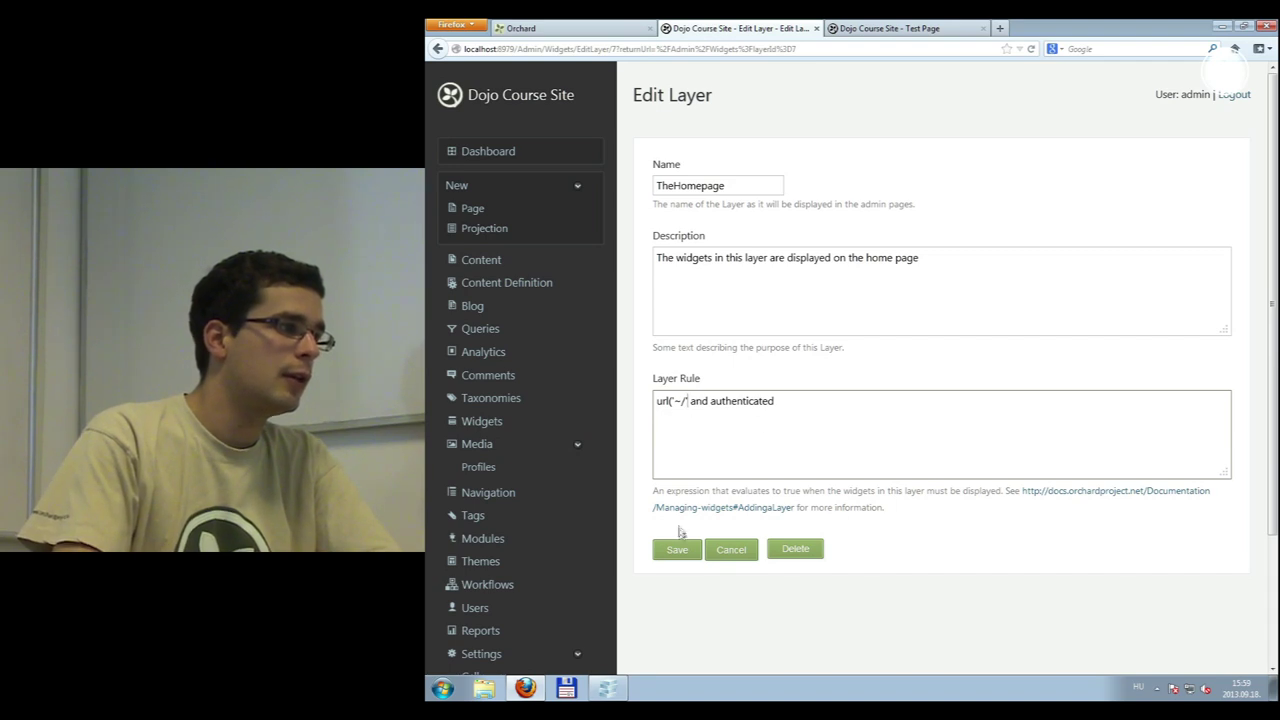
{"action": "left_click", "coordinate": [678, 549]}
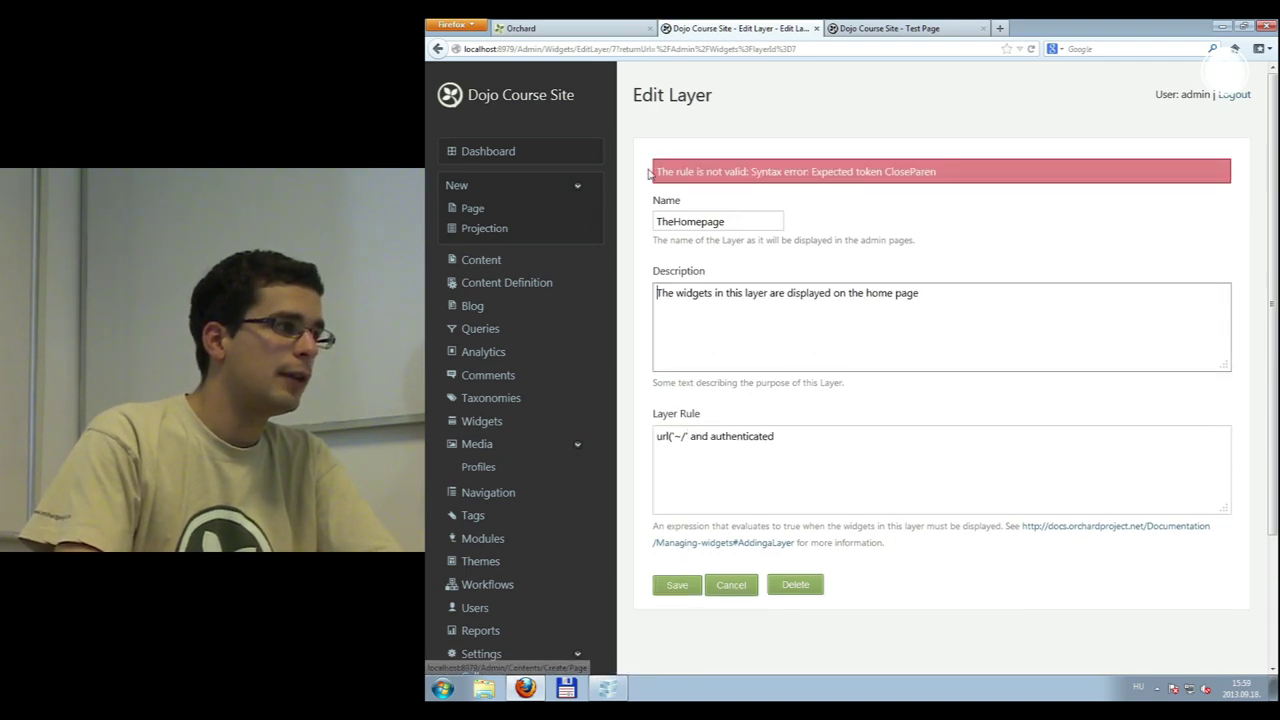
{"action": "left_click_drag", "start_coordinate": [648, 160], "coordinate": [1109, 217]}
{"action": "left_click", "coordinate": [953, 269]}
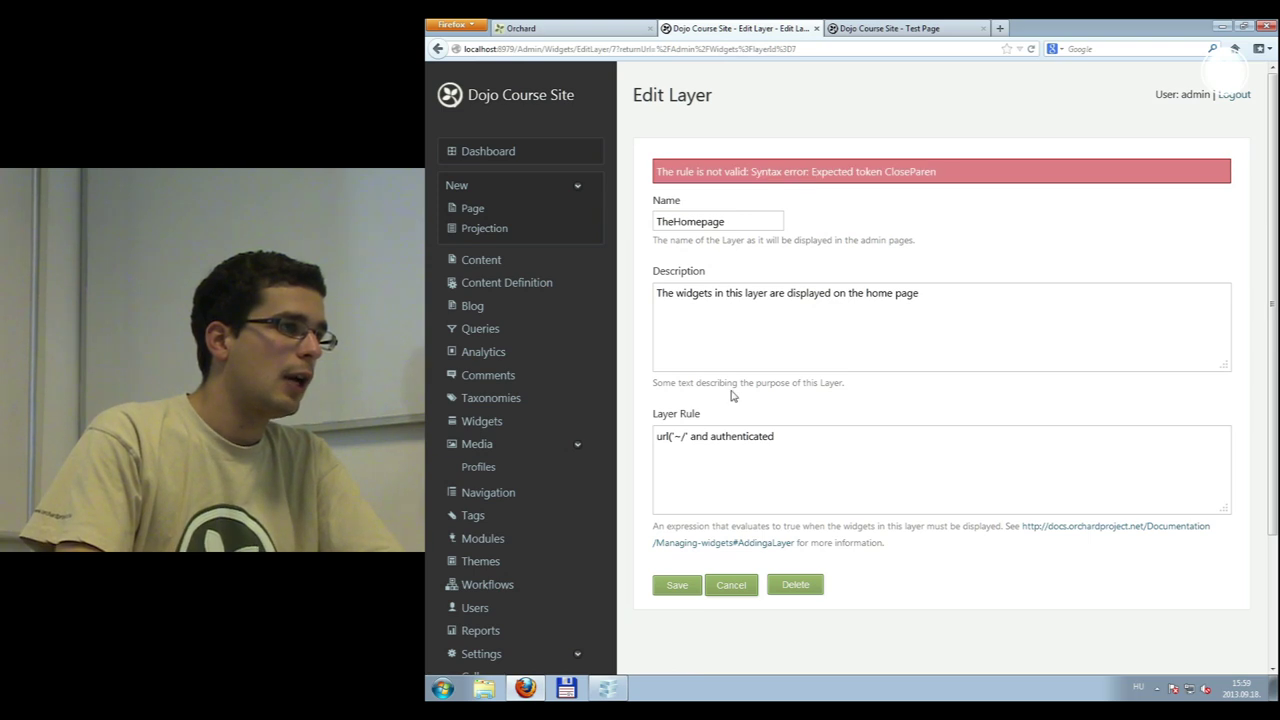
- Restore the ')' after '~/' and save the rule url('~/') and authenticated
{"action": "left_click", "coordinate": [683, 436]}
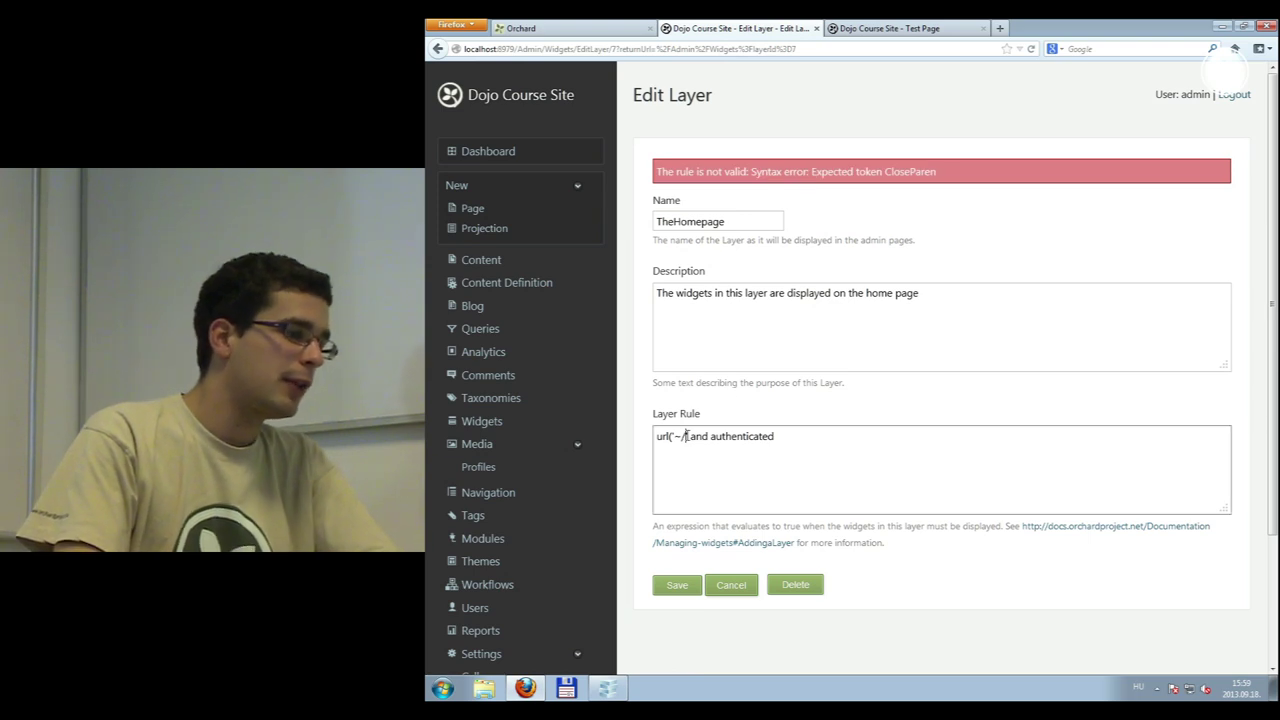
{"action": "type", "text": ")"}
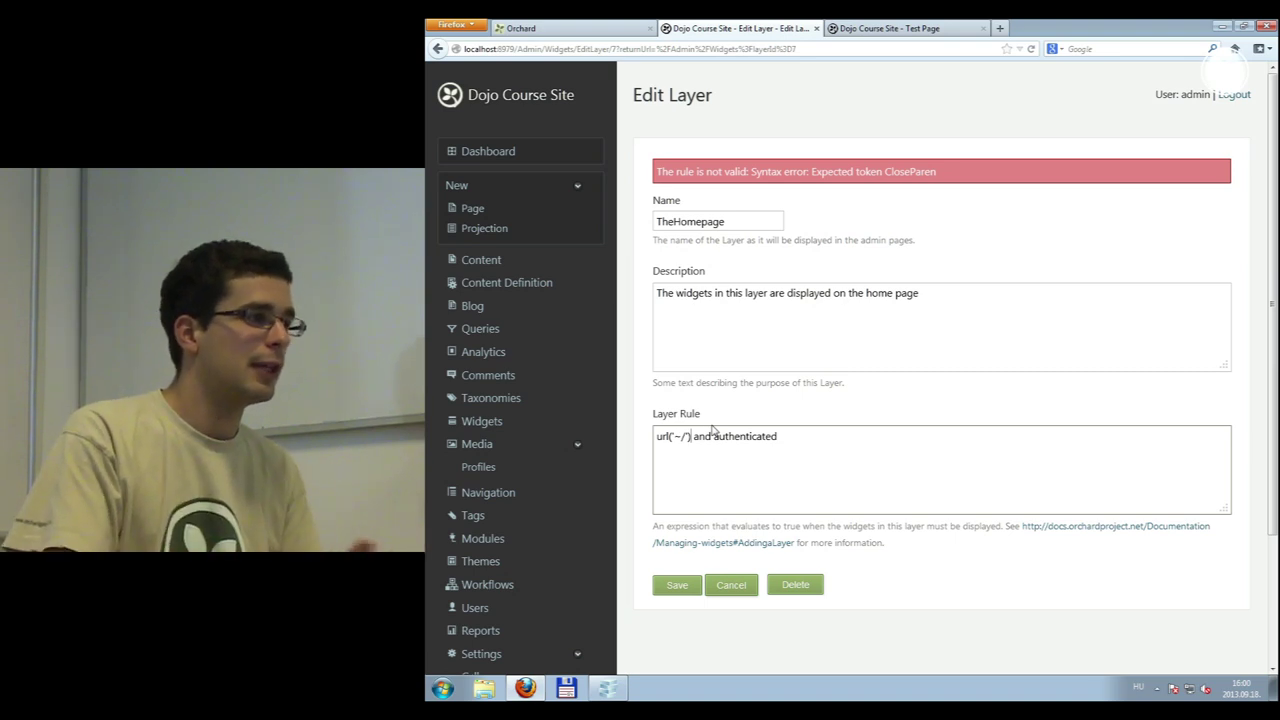
{"action": "left_click", "coordinate": [677, 585]}
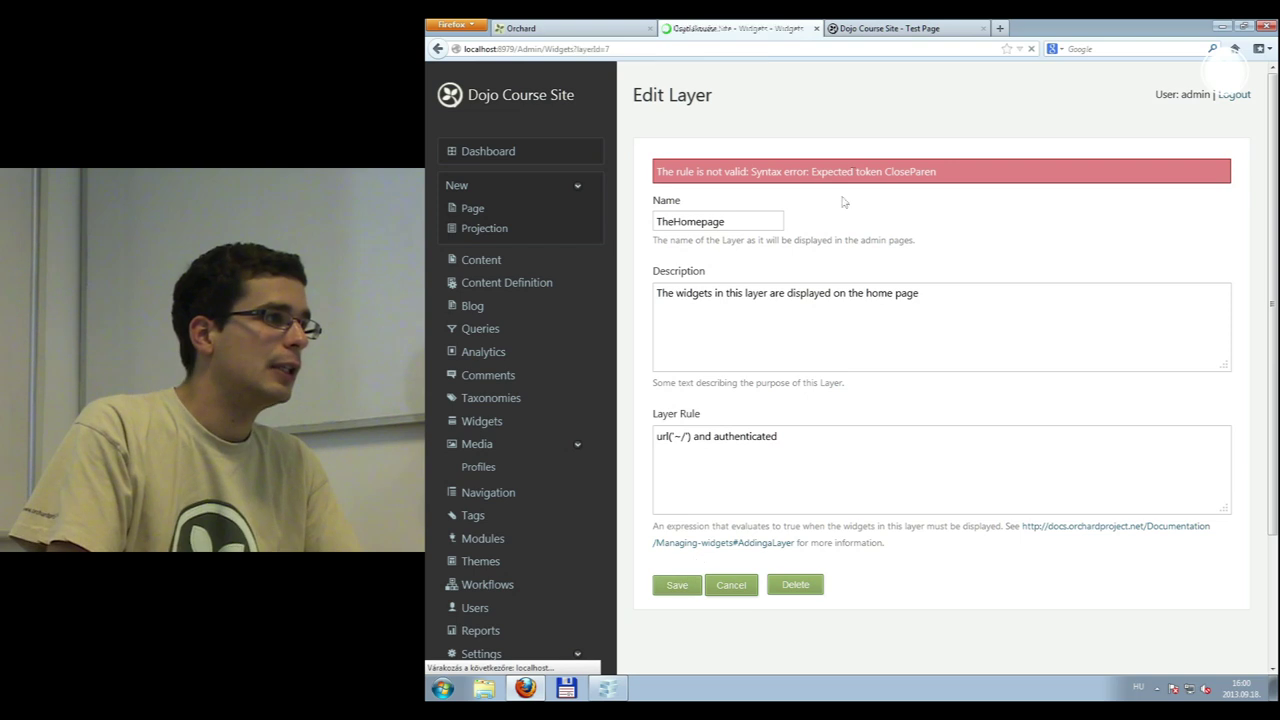
- View the Test Page, then scroll down TheHomepage's widget zone list on the Widgets page
{"action": "left_click", "coordinate": [883, 30]}
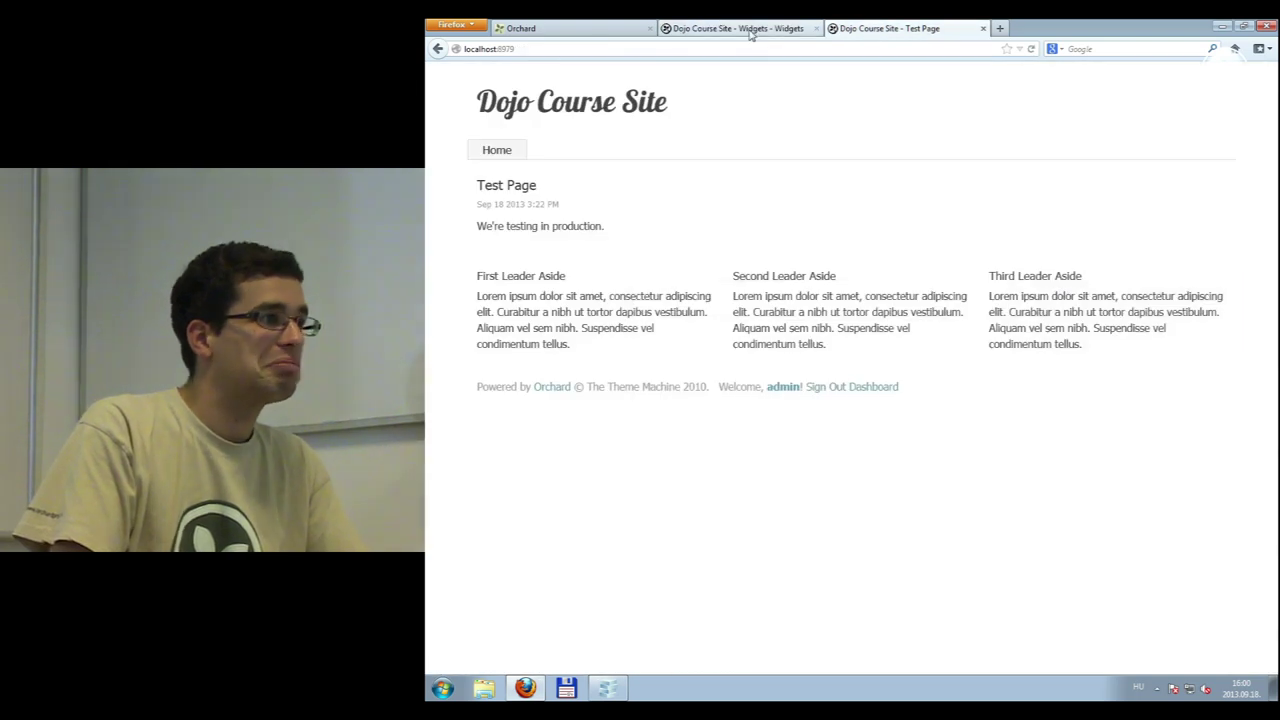
{"action": "left_click", "coordinate": [752, 30]}
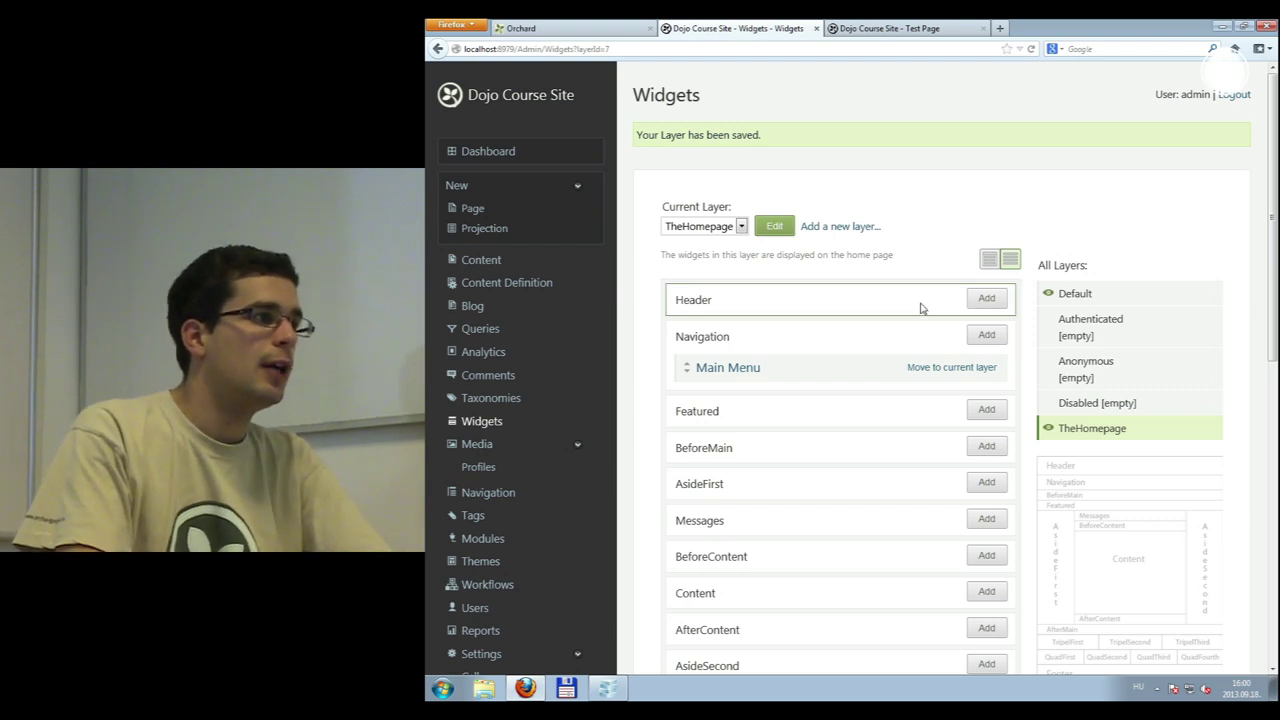
{"action": "scroll", "coordinate": [921, 308], "scroll_direction": "down", "scroll_amount": 1}
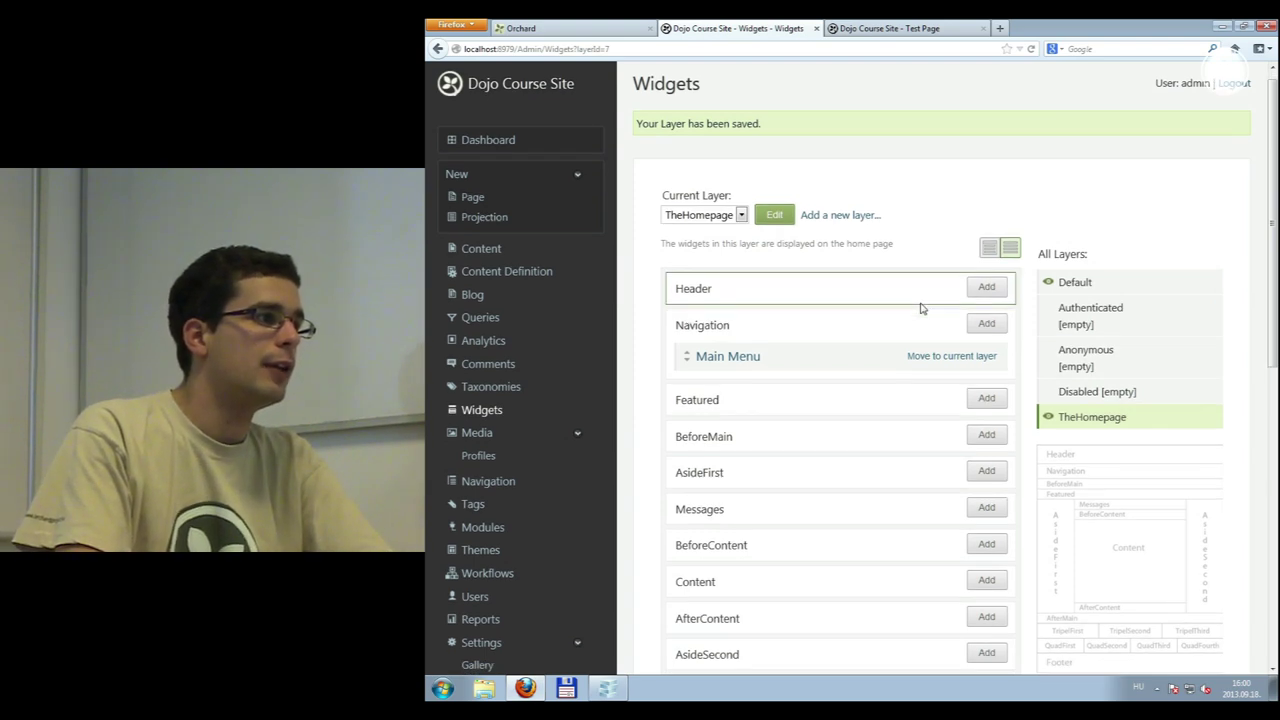
{"action": "scroll", "coordinate": [921, 308], "scroll_direction": "down", "scroll_amount": 1}
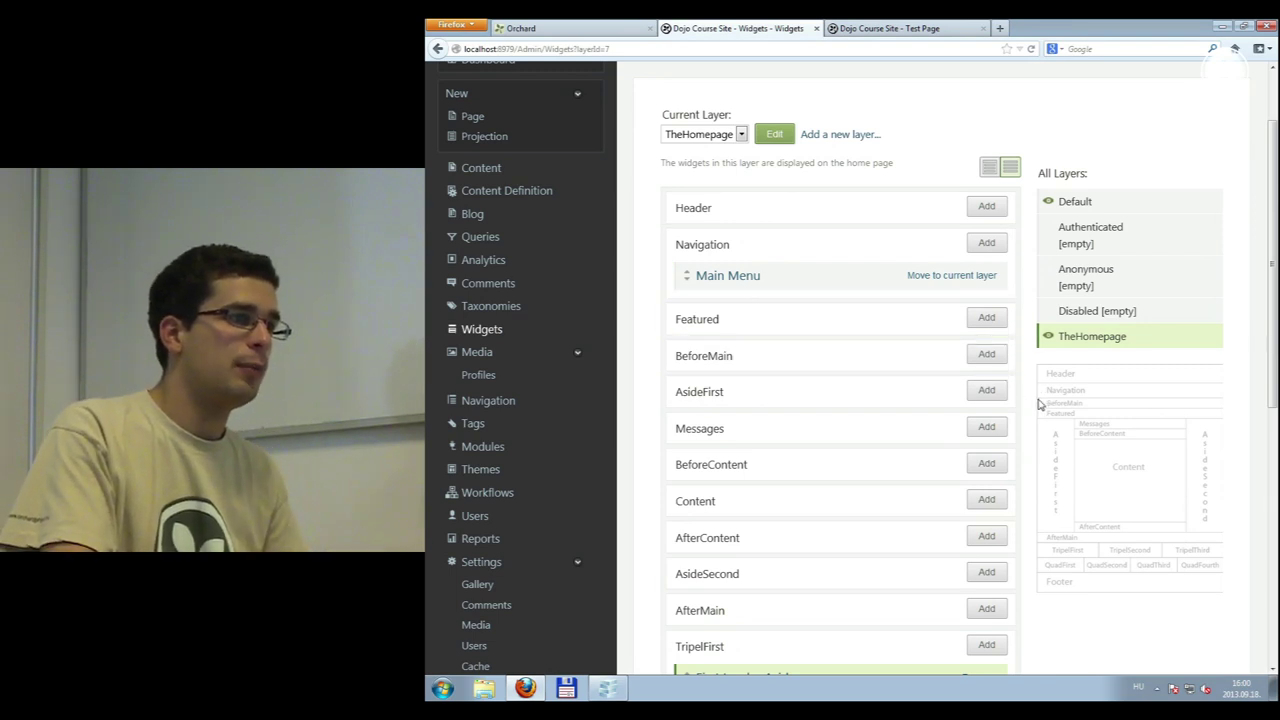
- Open The Theme Machine's ThemeZonePreview.png zone diagram in its own tab and zoom in
{"action": "right_click", "coordinate": [1098, 424]}
{"action": "key", "text": "Escape"}
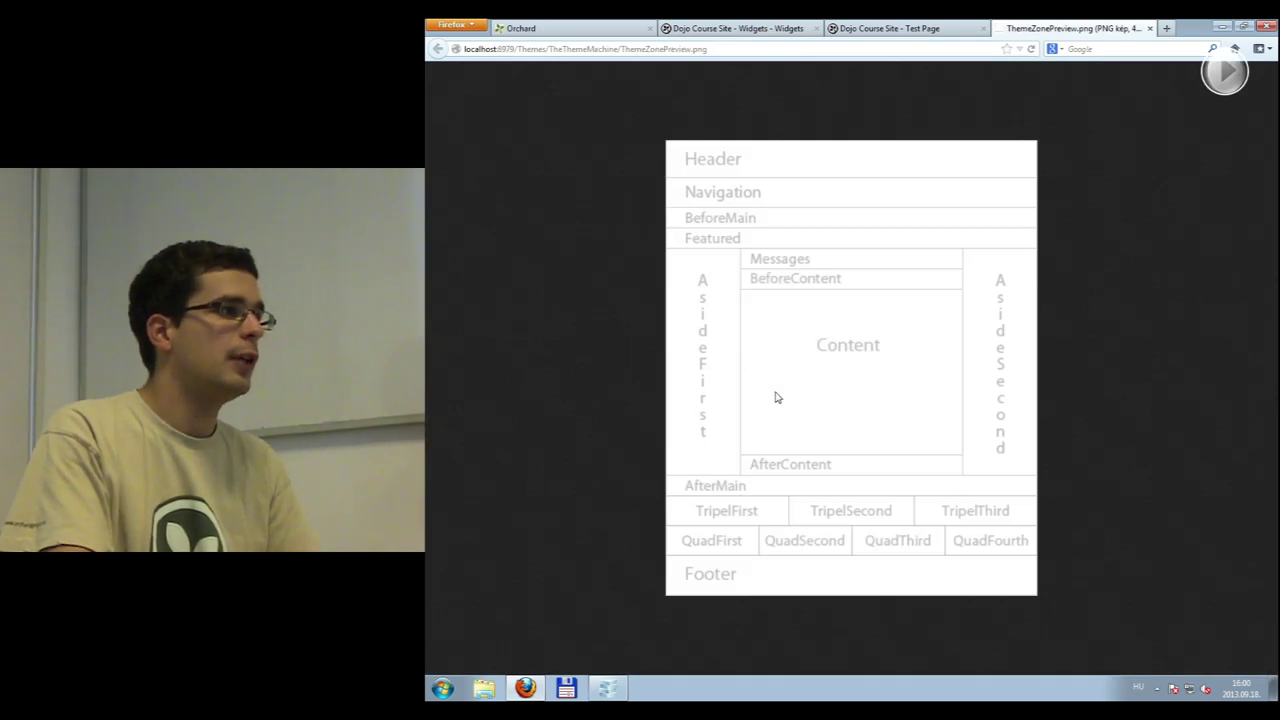
{"action": "key", "text": "ctrl+plus"}
{"action": "key", "text": "ctrl+plus"}
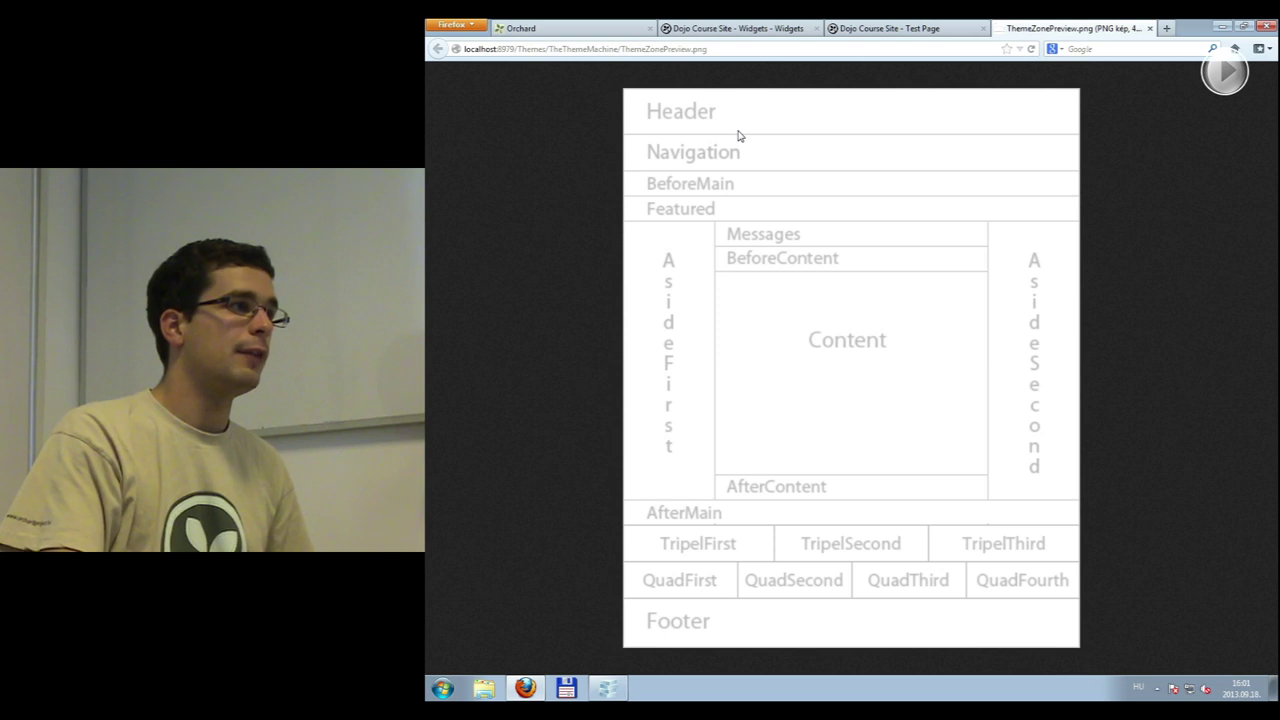
- Compare the zone diagram with the Test Page's three Leader Aside widgets, then return to Widgets
{"action": "left_click", "coordinate": [925, 32]}
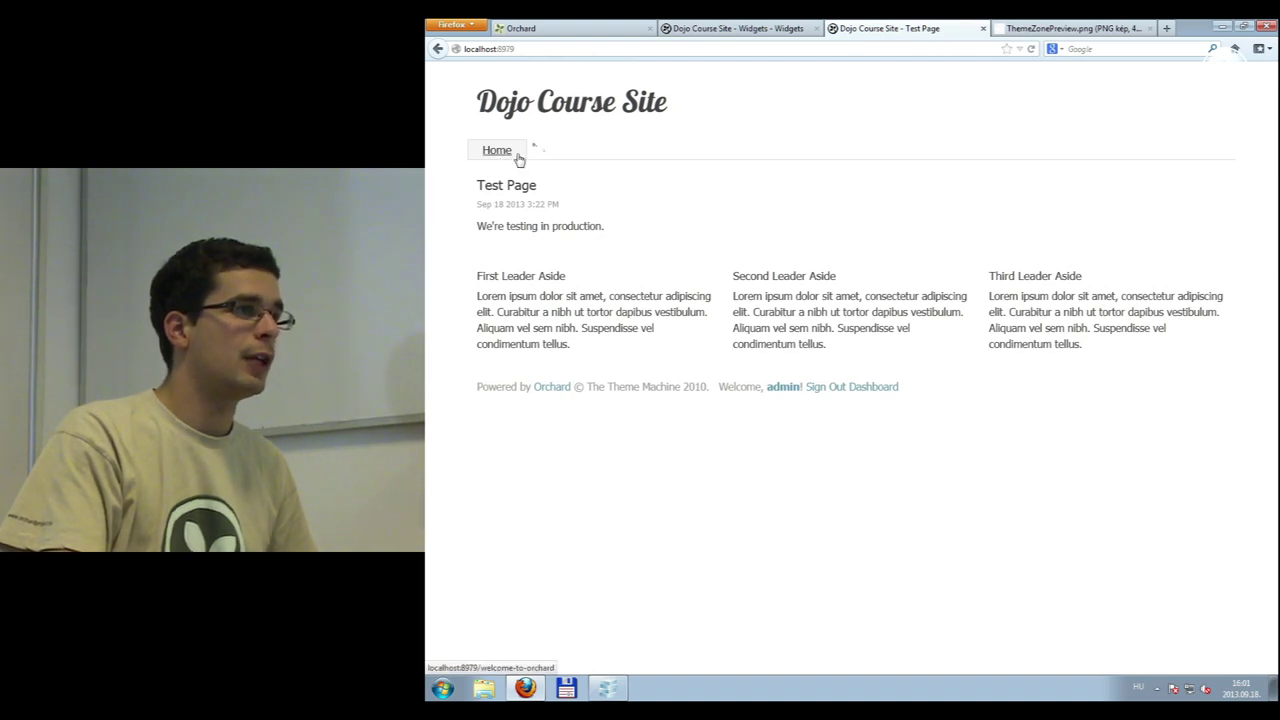
{"action": "left_click", "coordinate": [1043, 30]}
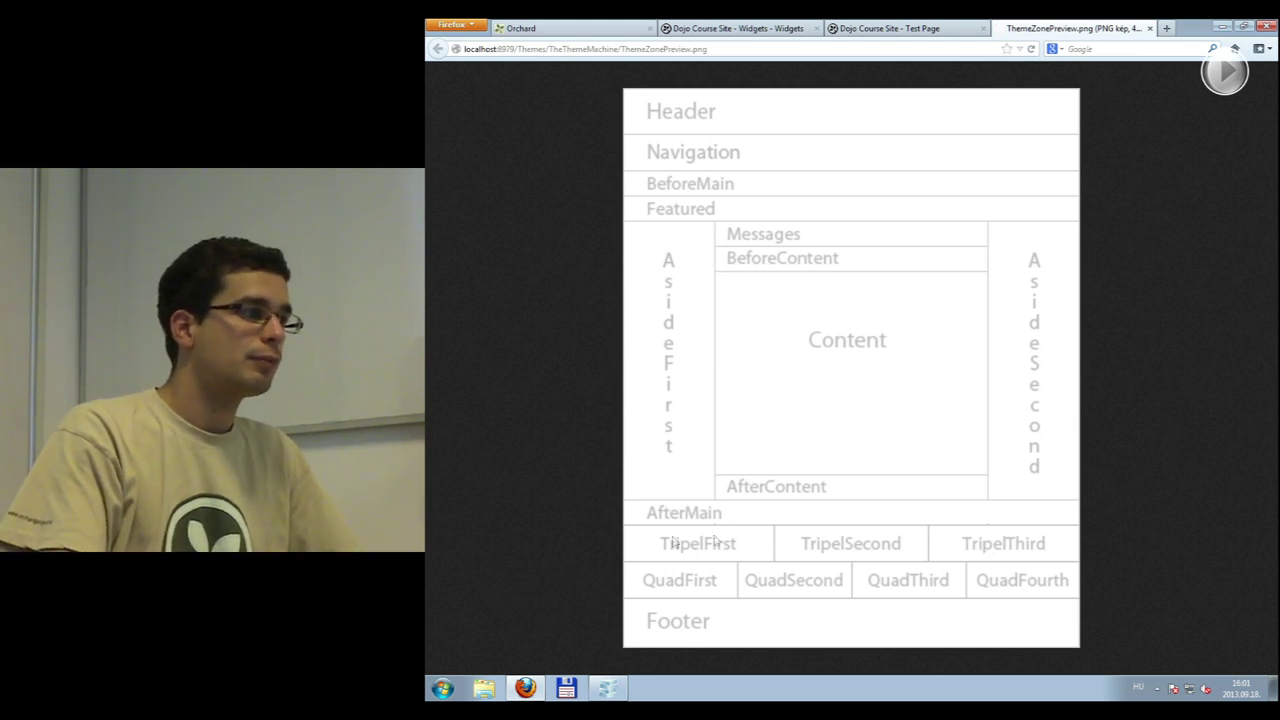
{"action": "left_click", "coordinate": [928, 29]}
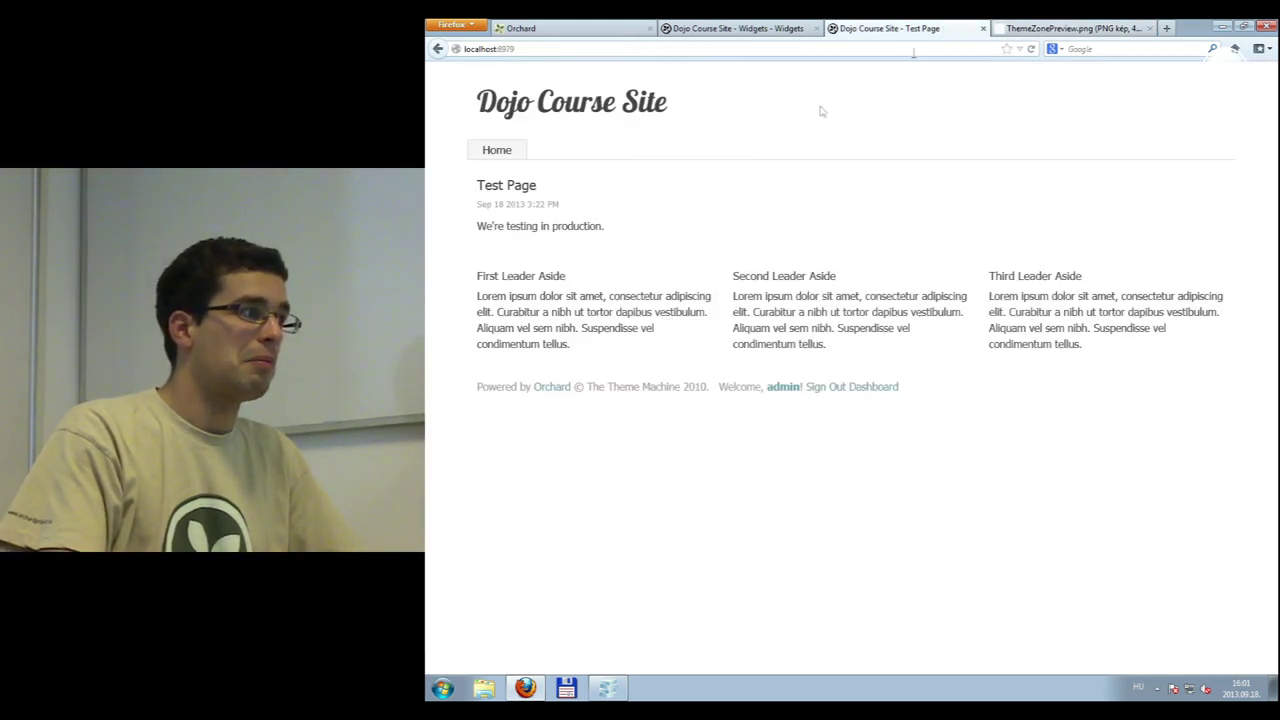
{"action": "left_click_drag", "start_coordinate": [471, 283], "coordinate": [1094, 330]}
{"action": "left_click", "coordinate": [1128, 327]}
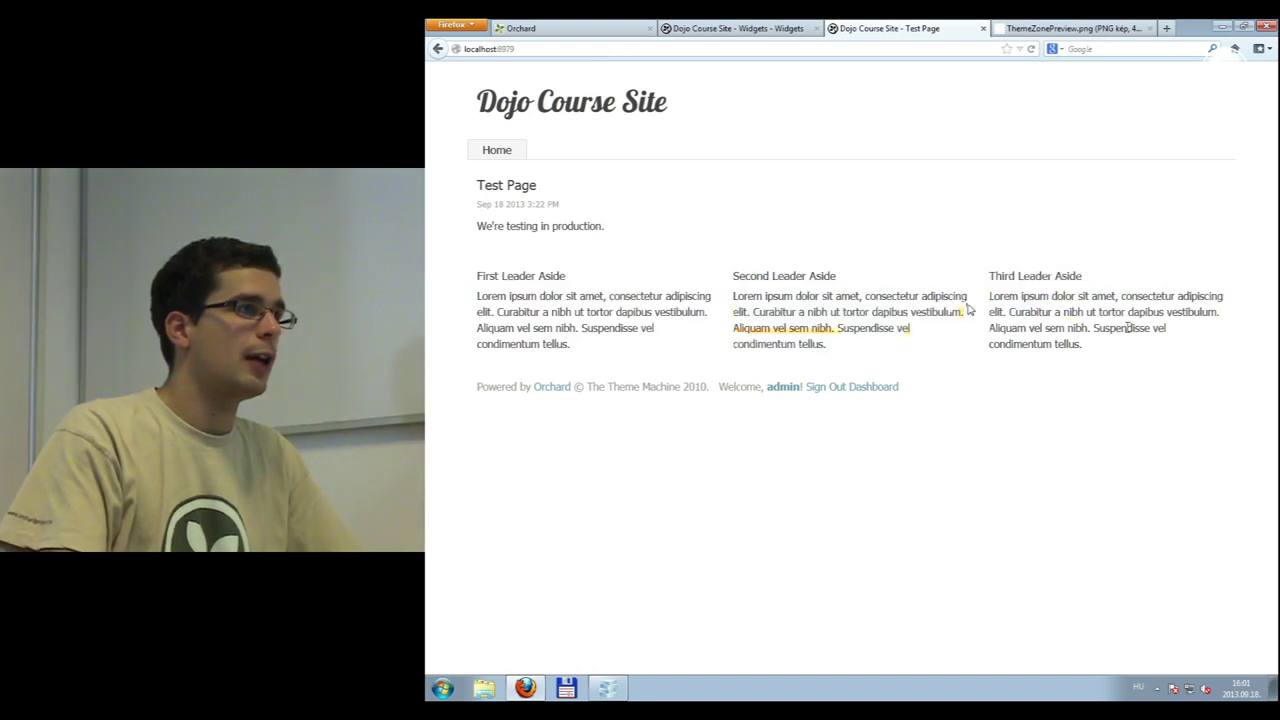
{"action": "left_click", "coordinate": [787, 35]}
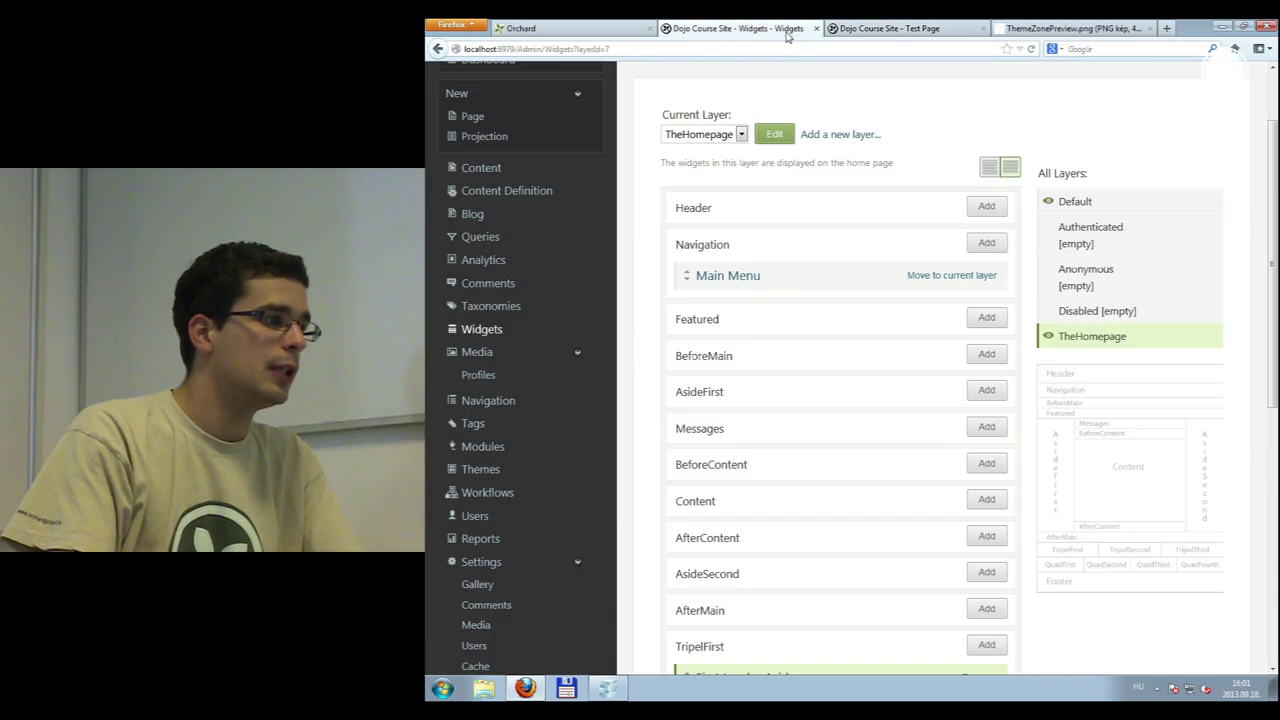
{"action": "scroll", "coordinate": [828, 210], "scroll_direction": "down", "scroll_amount": 3}
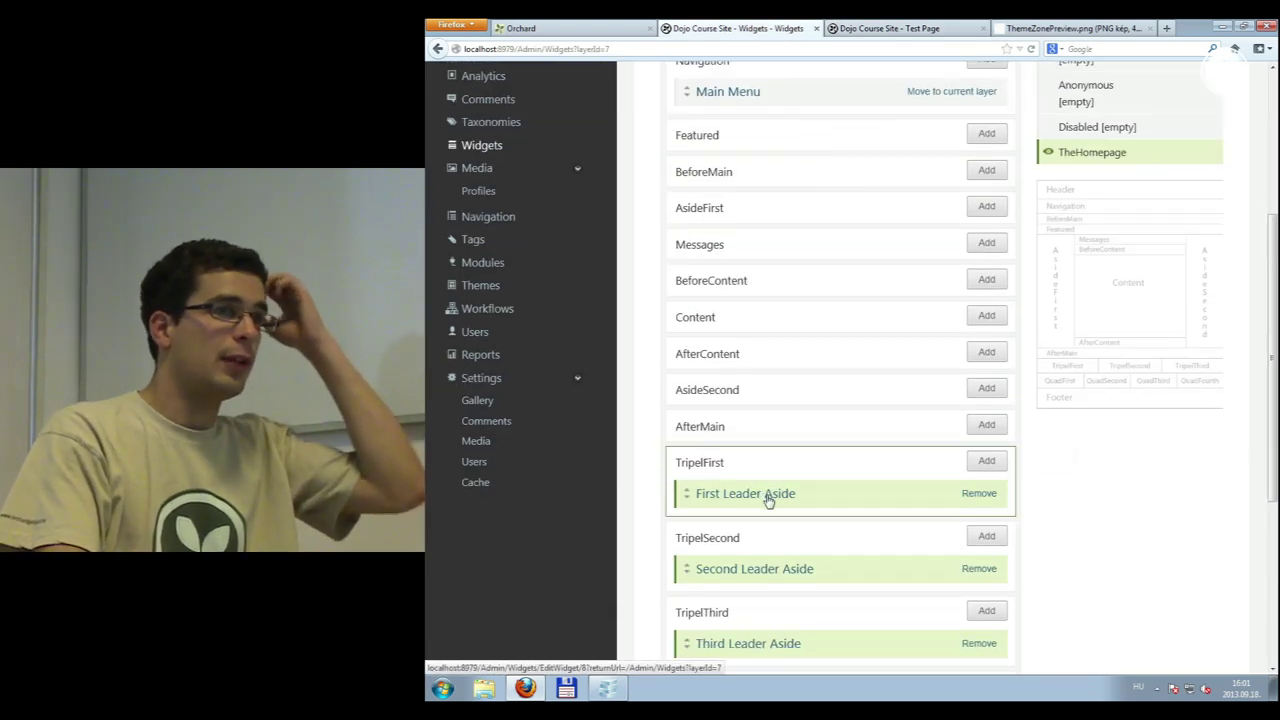
{"action": "scroll", "coordinate": [765, 502], "scroll_direction": "down", "scroll_amount": 2}
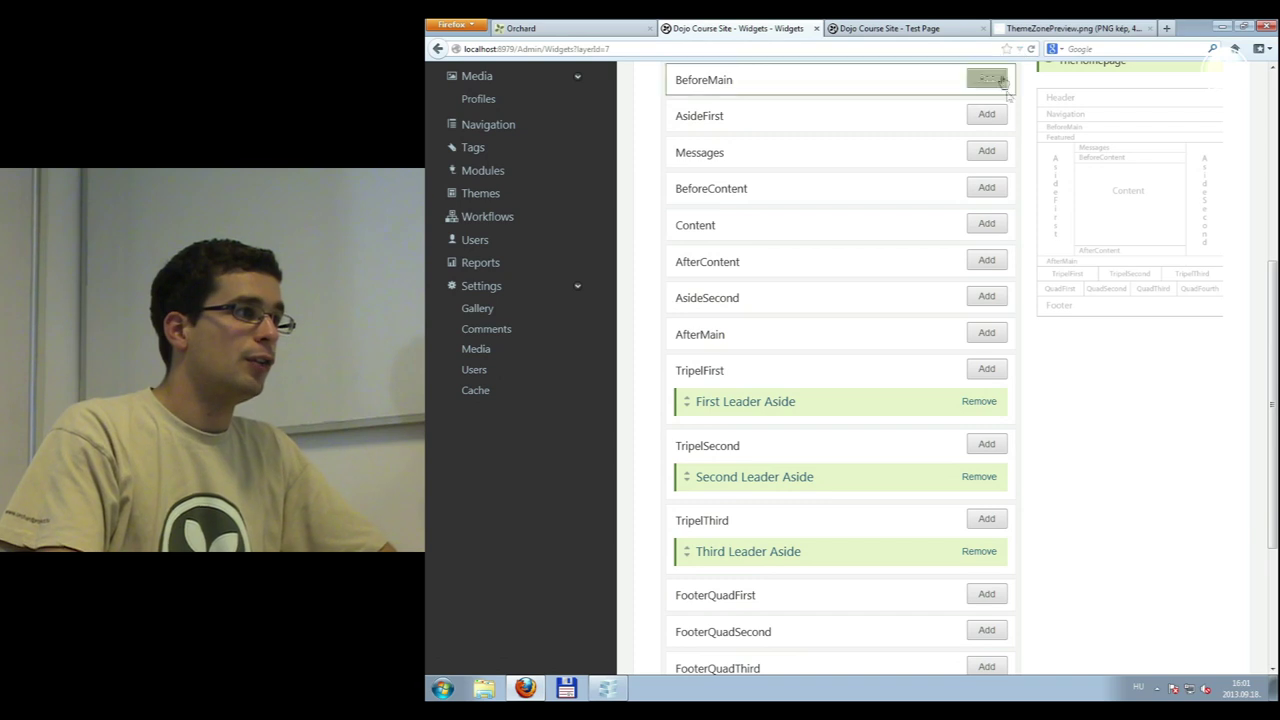
{"action": "scroll", "coordinate": [1020, 163], "scroll_direction": "up", "scroll_amount": 1}
{"action": "scroll", "coordinate": [1020, 165], "scroll_direction": "up", "scroll_amount": 8}
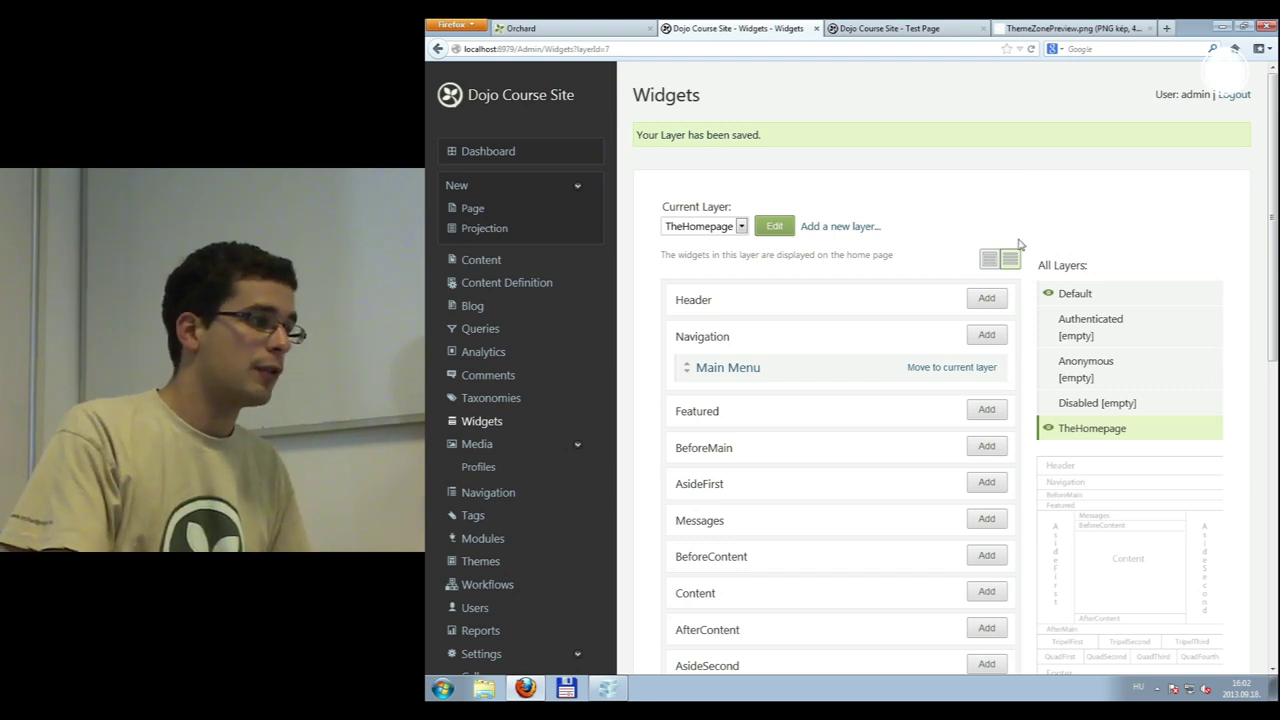
{"action": "scroll", "coordinate": [1019, 244], "scroll_direction": "down", "scroll_amount": 2}
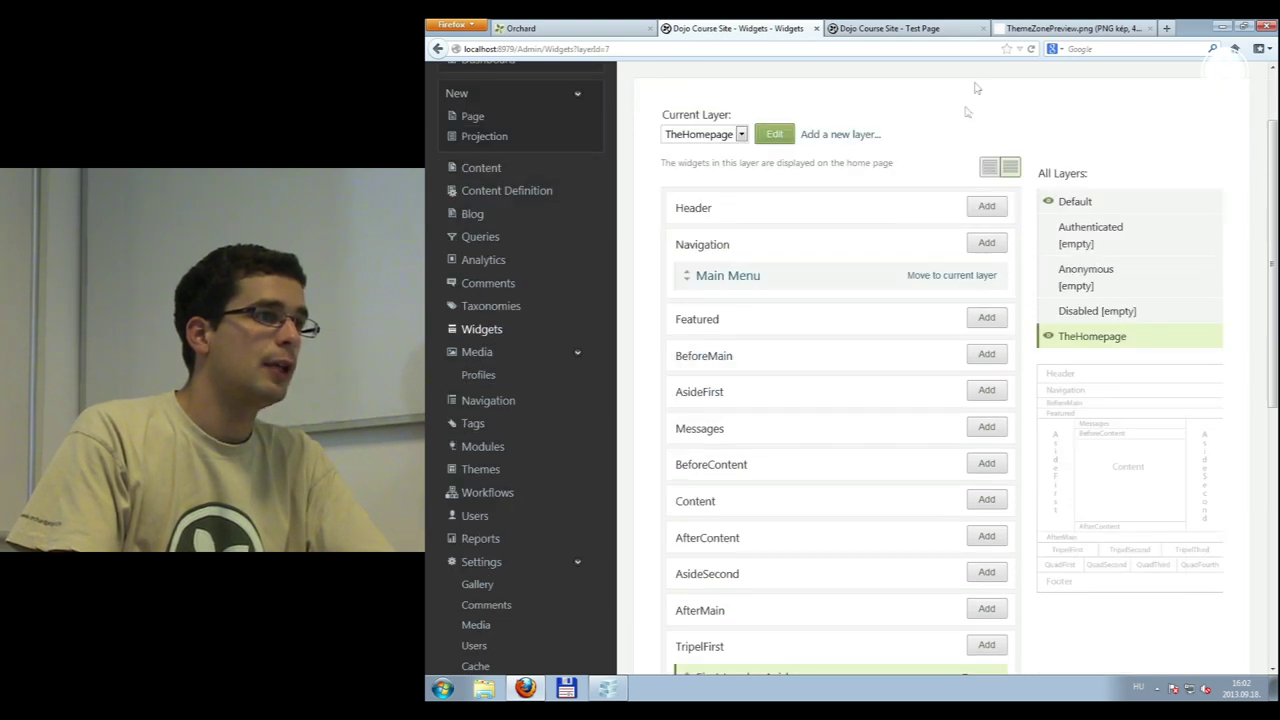
{"action": "left_click", "coordinate": [1042, 32]}
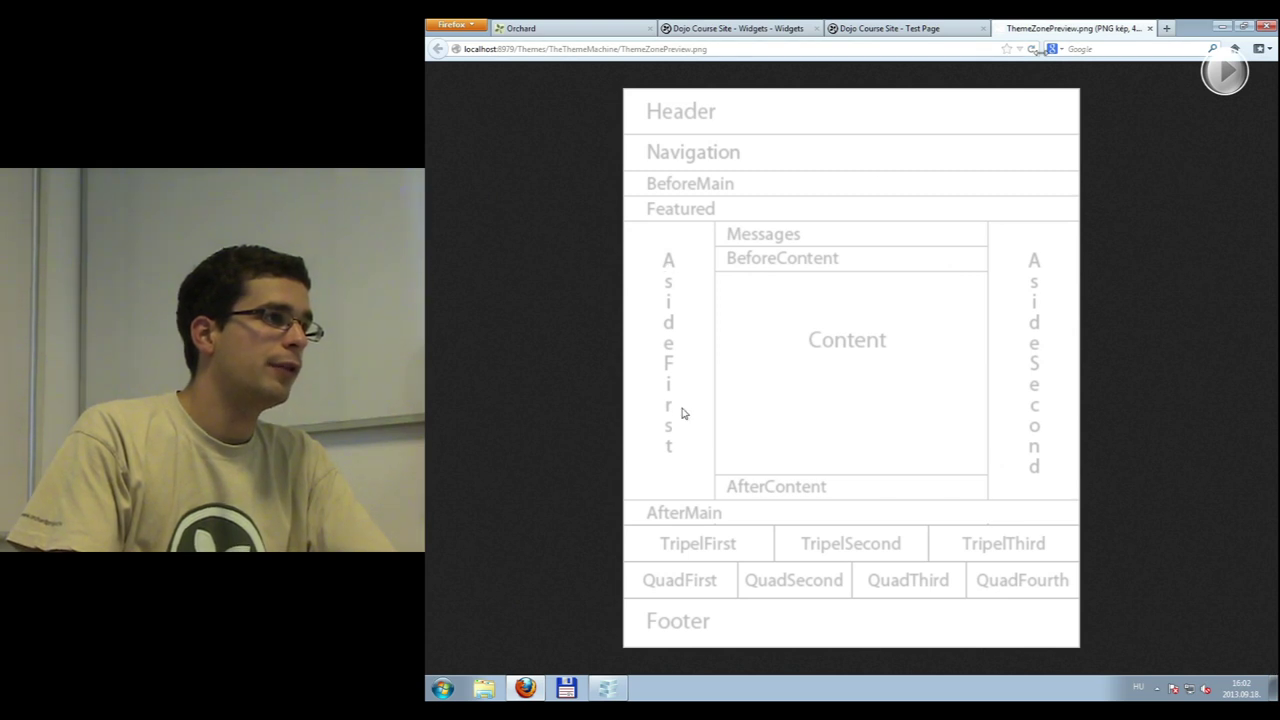
{"action": "left_click", "coordinate": [886, 30]}
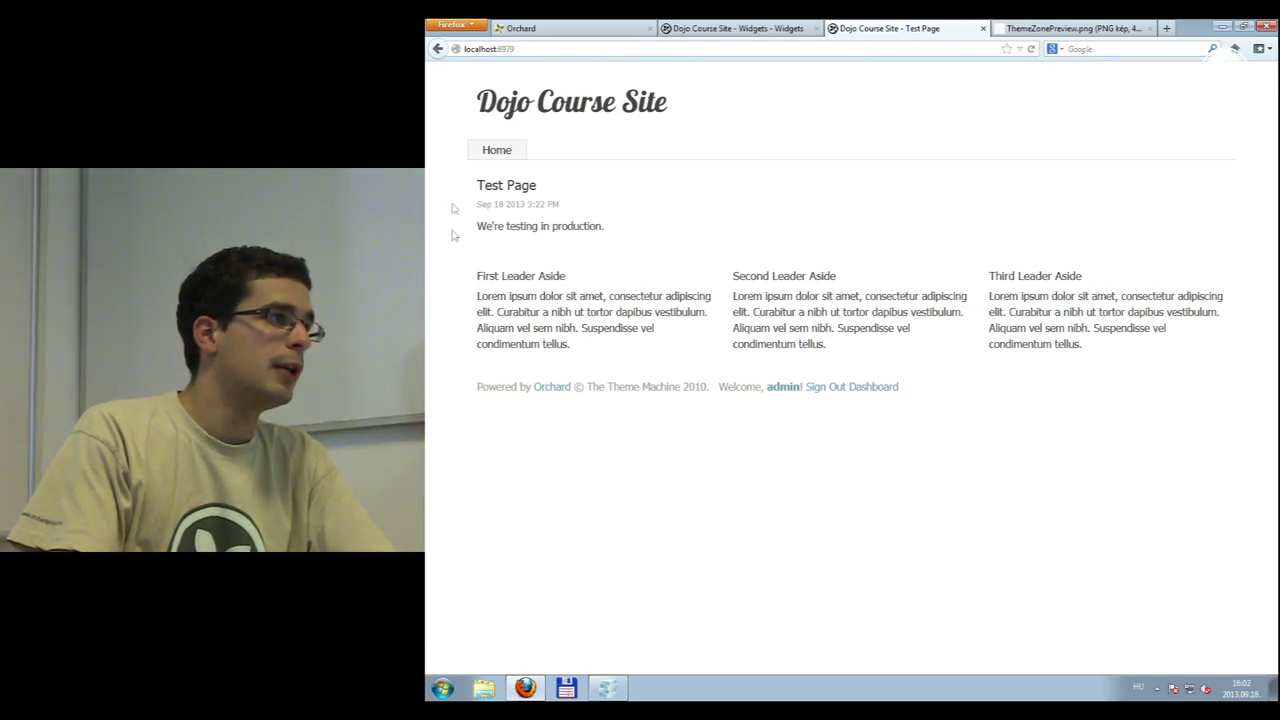
{"action": "left_click", "coordinate": [740, 29]}
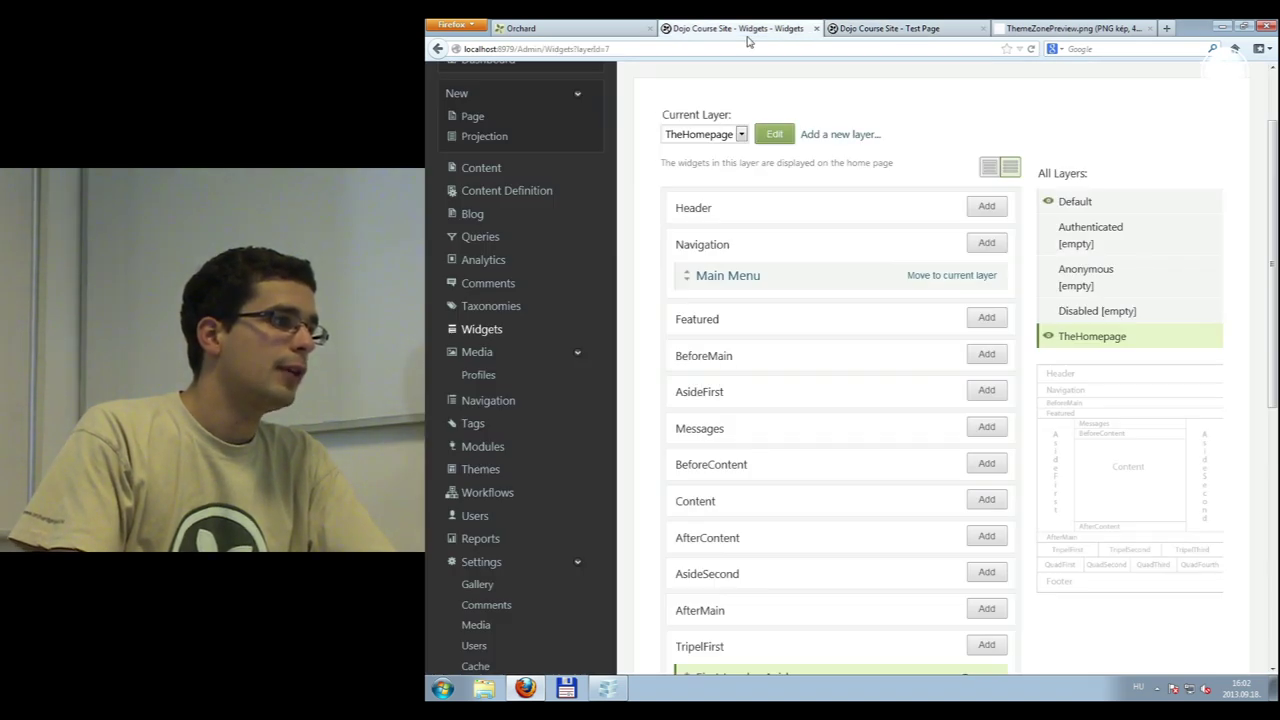
- Back out of adding to AsideFirst and open the Main Menu widget's edit form (Default layer, position 1)
{"action": "left_click", "coordinate": [988, 390]}
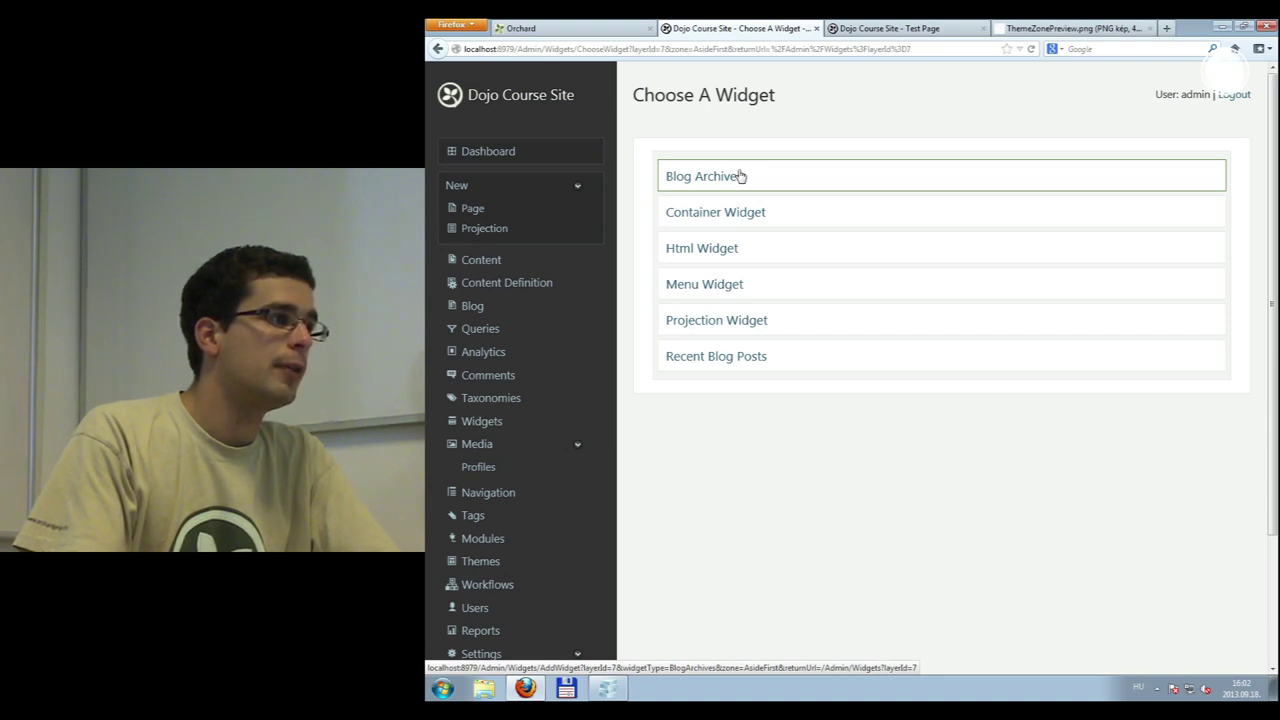
{"action": "key", "text": "BackSpace"}
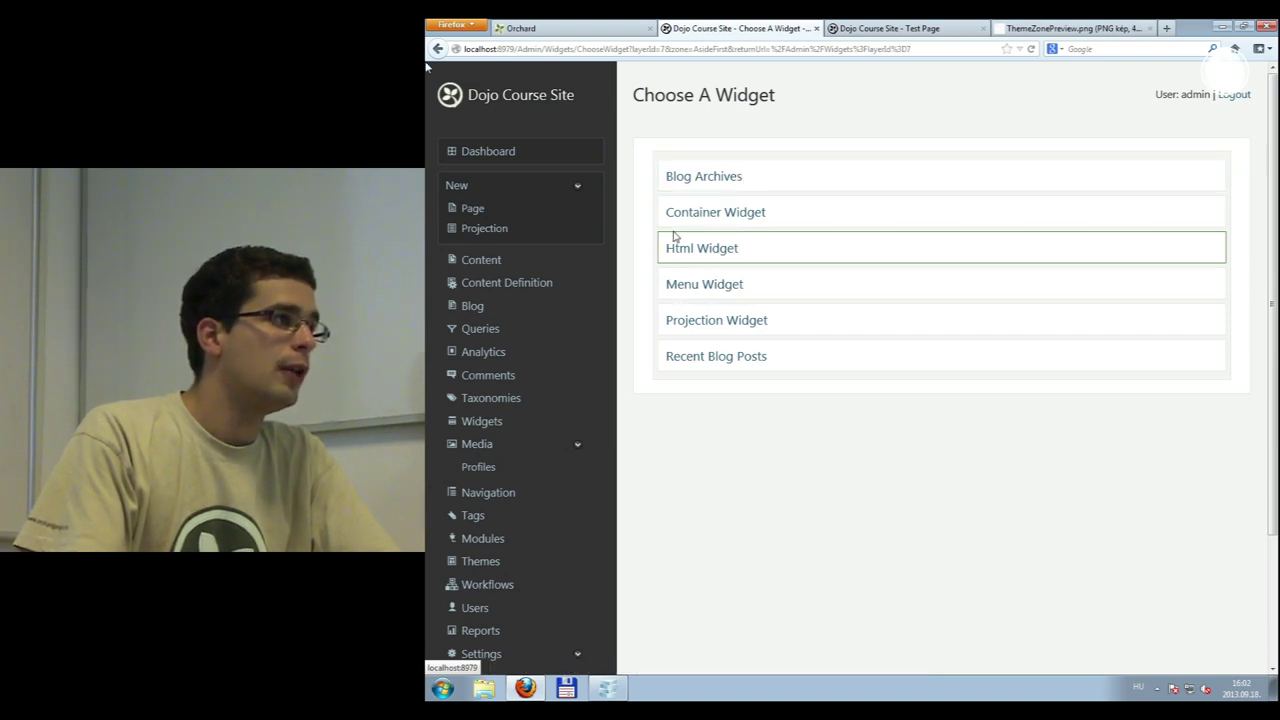
{"action": "left_click", "coordinate": [738, 246]}
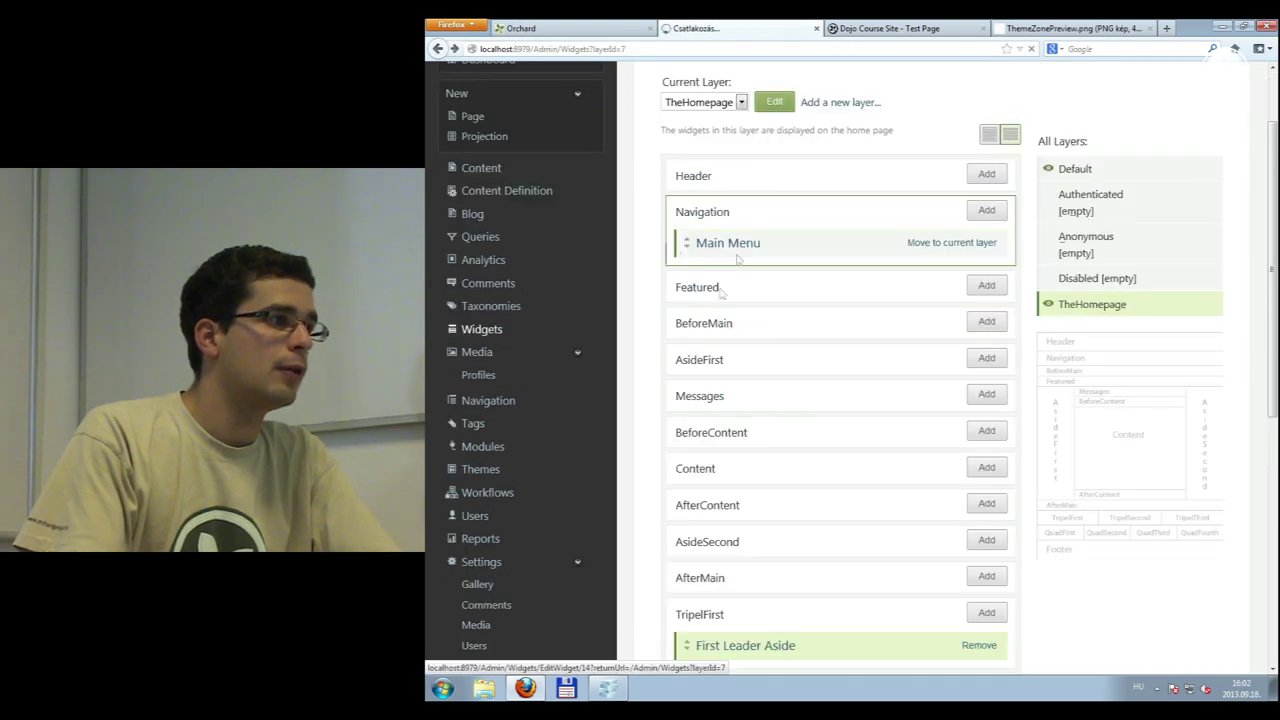
{"action": "scroll", "coordinate": [673, 328], "scroll_direction": "down", "scroll_amount": 3}
{"action": "scroll", "coordinate": [673, 328], "scroll_direction": "down", "scroll_amount": 3}
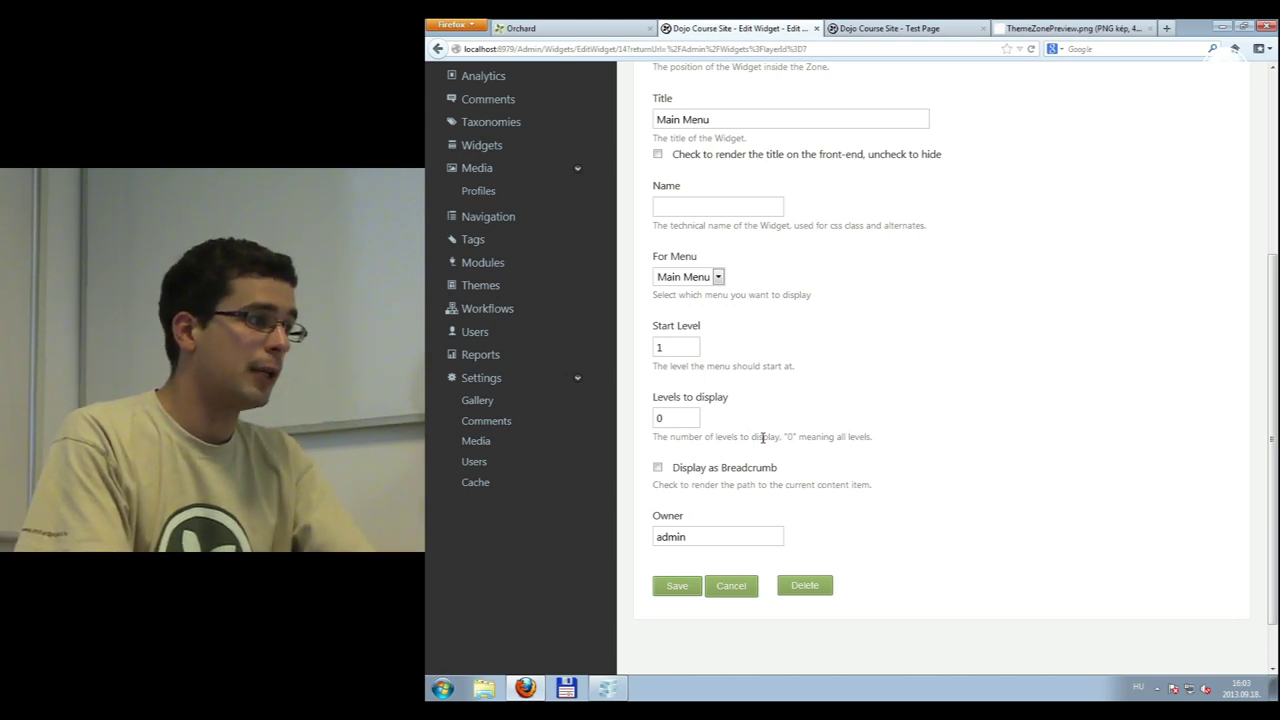
- Leave the Main Menu widget form without saving and return to TheHomepage's Widgets page
{"action": "key", "text": "alt+Left"}
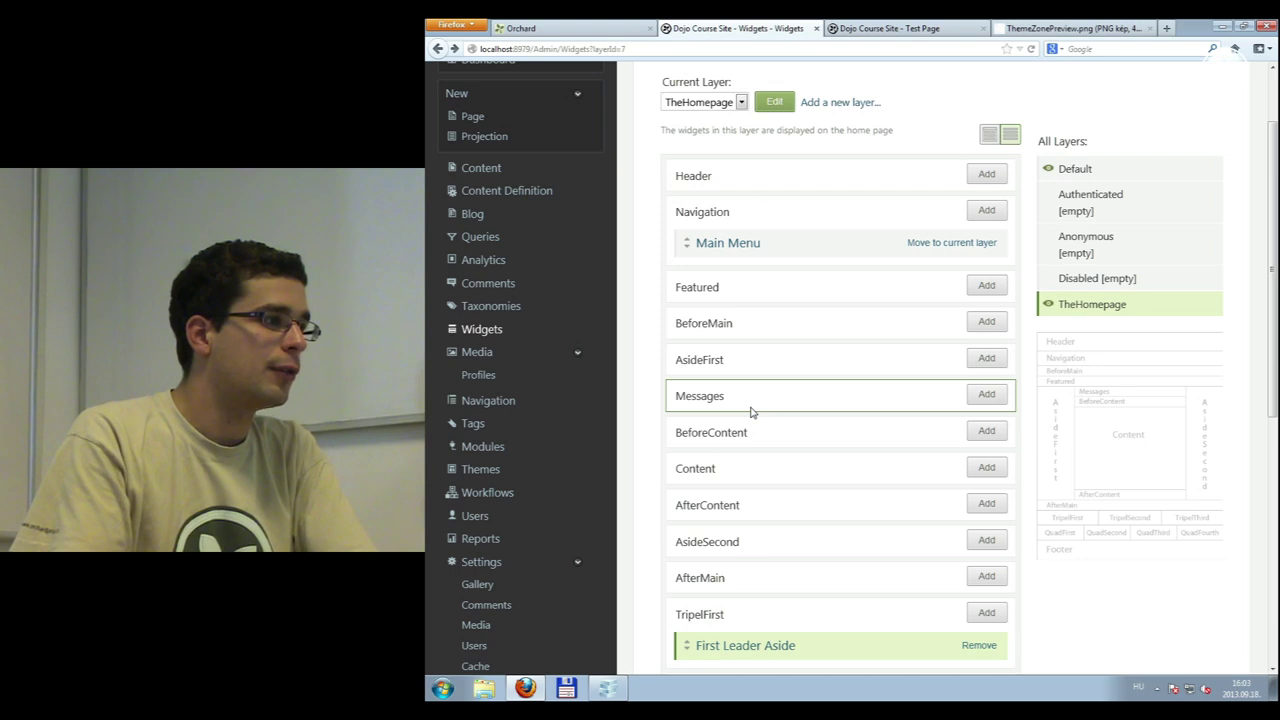
- Start a new Html Widget for AsideFirst, comparing against the Leader Aside text on the Test Page
{"action": "left_click", "coordinate": [997, 367]}
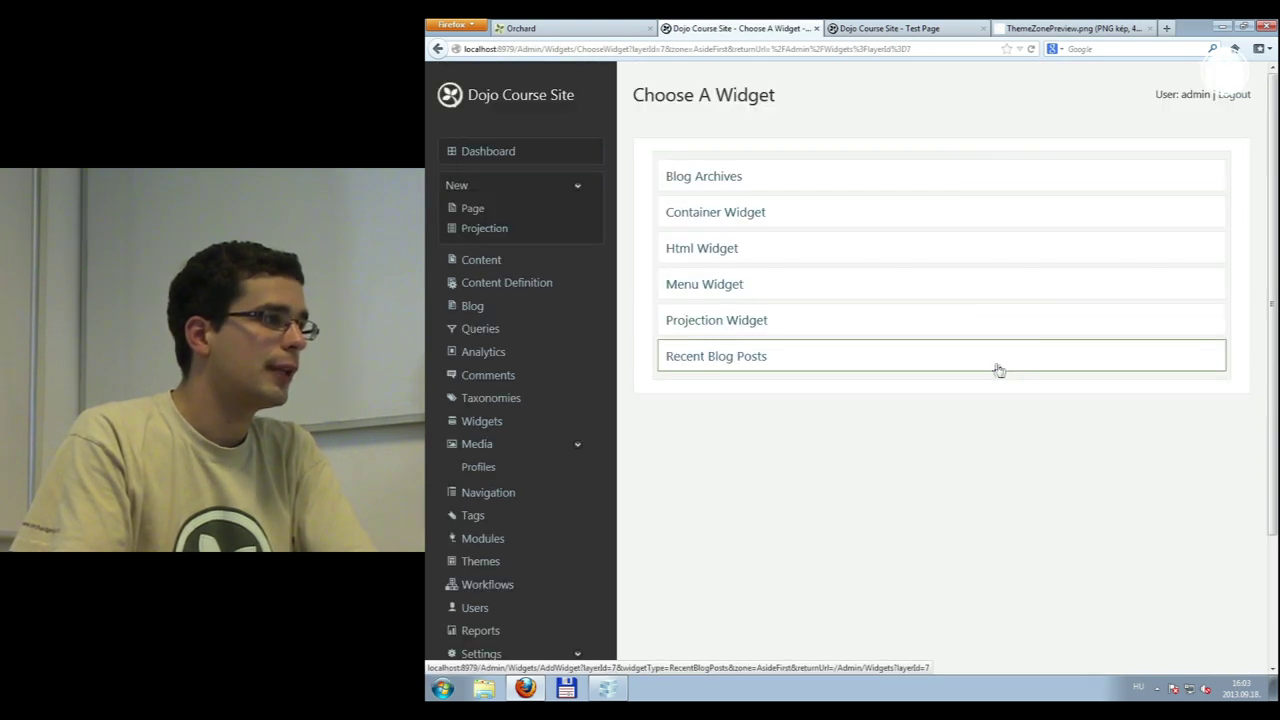
{"action": "left_click", "coordinate": [720, 259]}
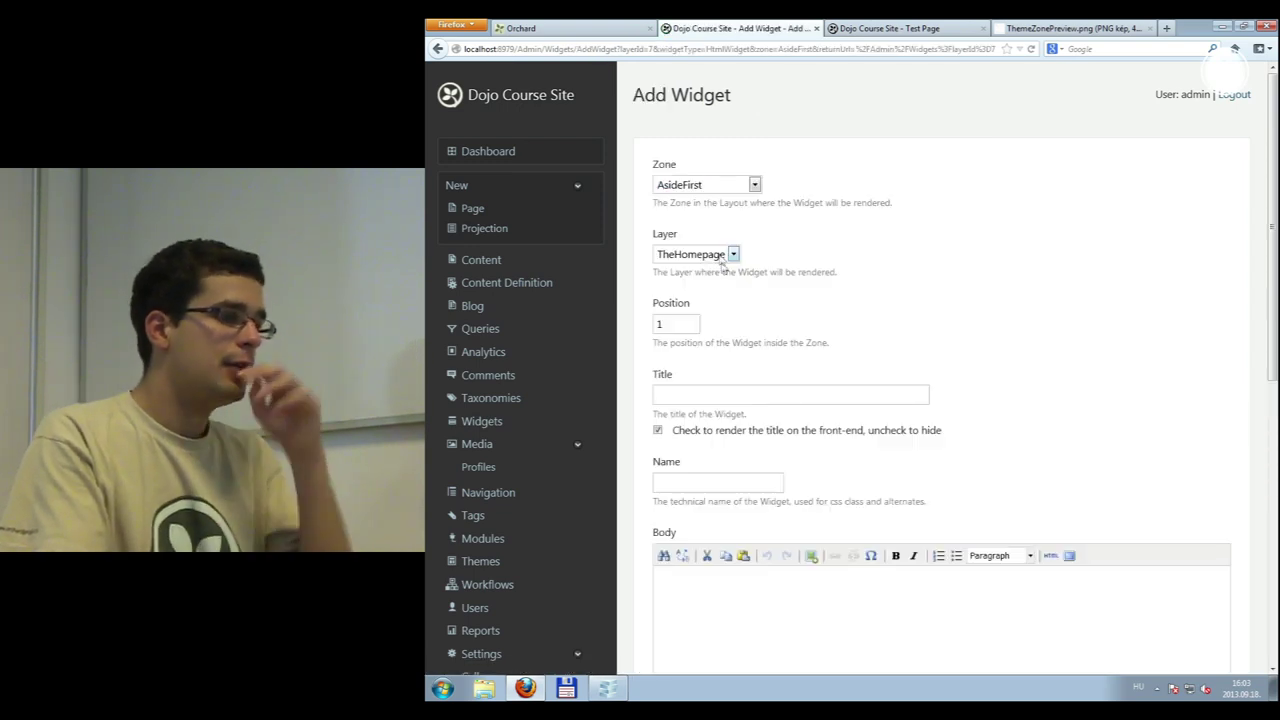
{"action": "scroll", "coordinate": [723, 268], "scroll_direction": "down", "scroll_amount": 2}
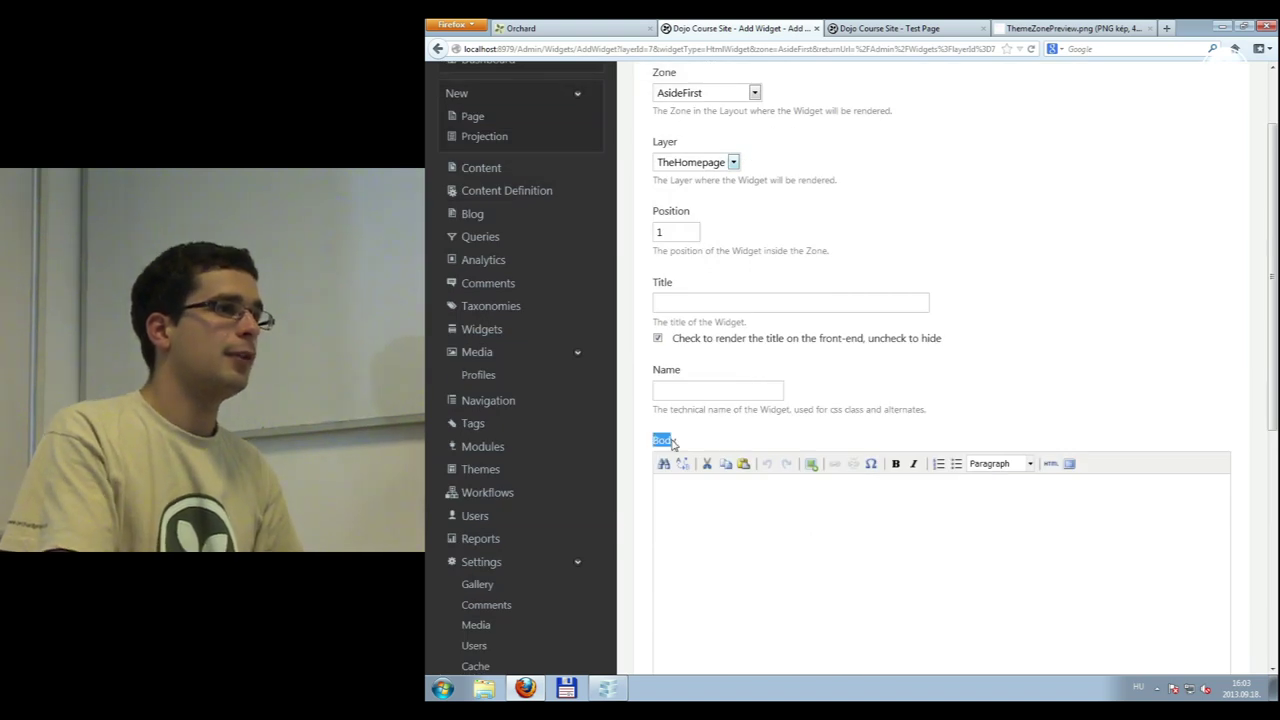
{"action": "left_click", "coordinate": [931, 30]}
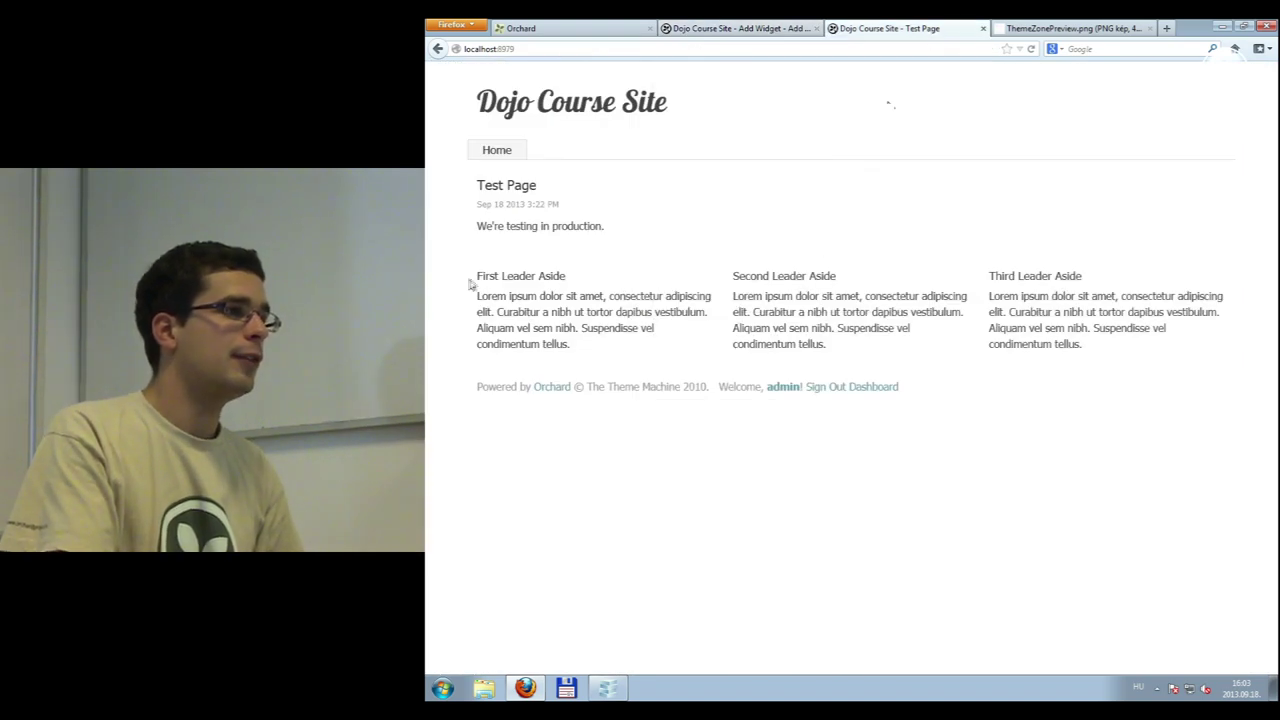
{"action": "left_click_drag", "start_coordinate": [1127, 310], "coordinate": [572, 297]}
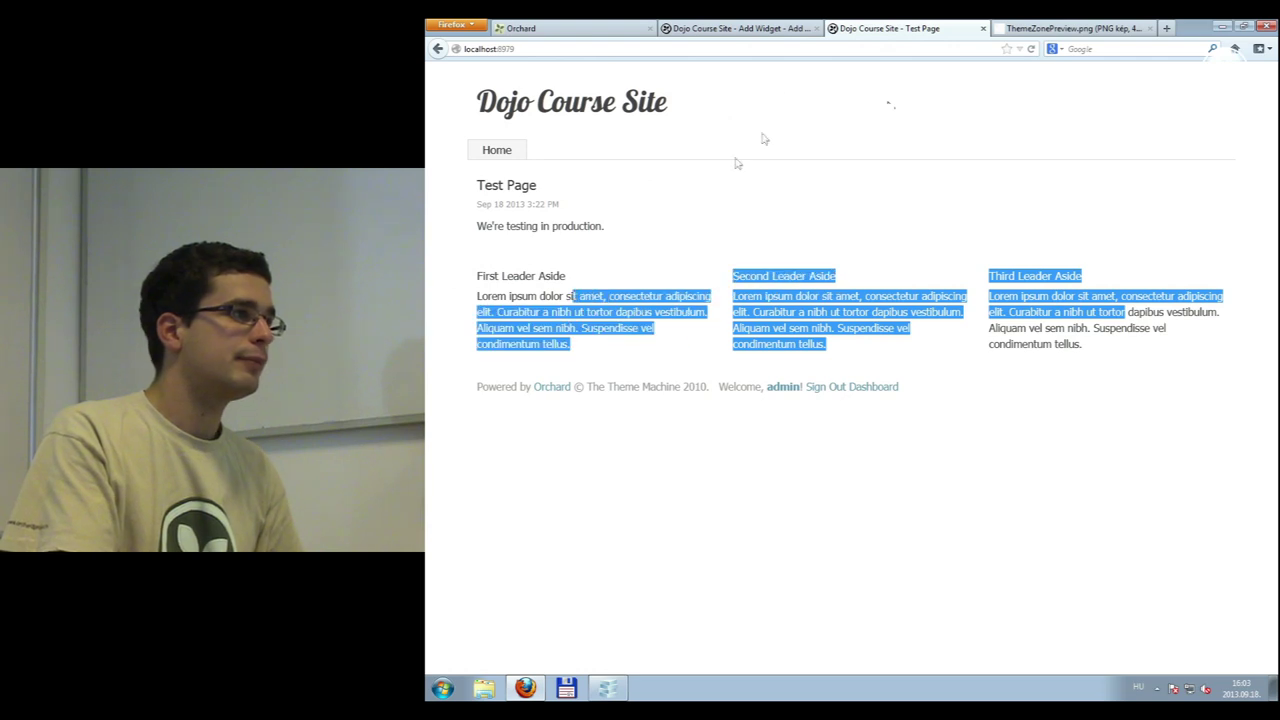
{"action": "left_click", "coordinate": [773, 36]}
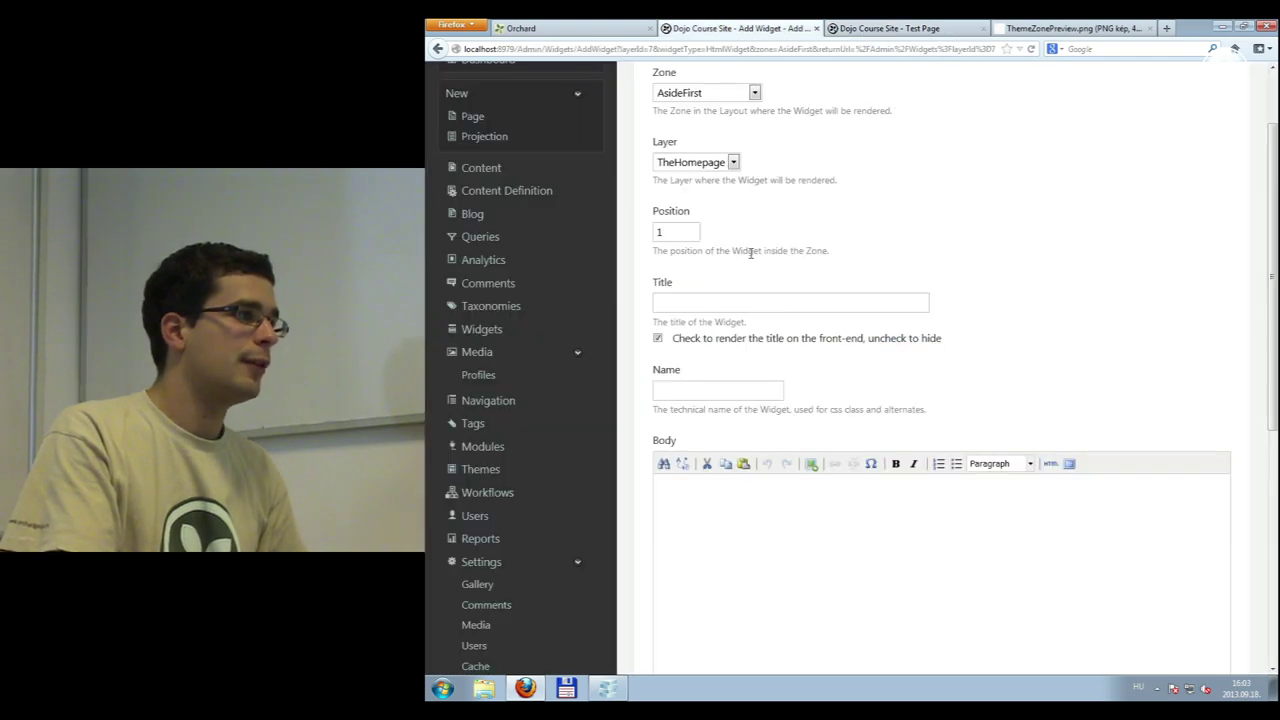
- Give the widget the title 'Test widget' and body text 'Some text.'
{"action": "left_click", "coordinate": [708, 300]}
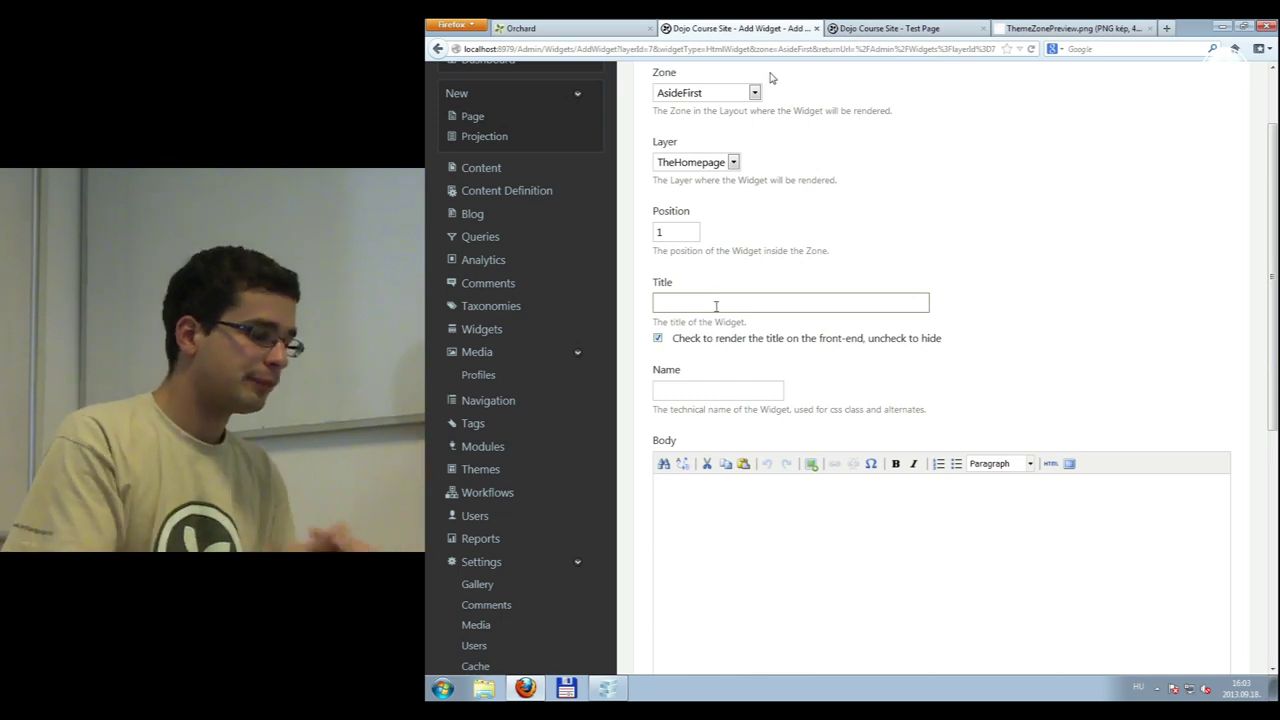
{"action": "type", "text": "Test "}
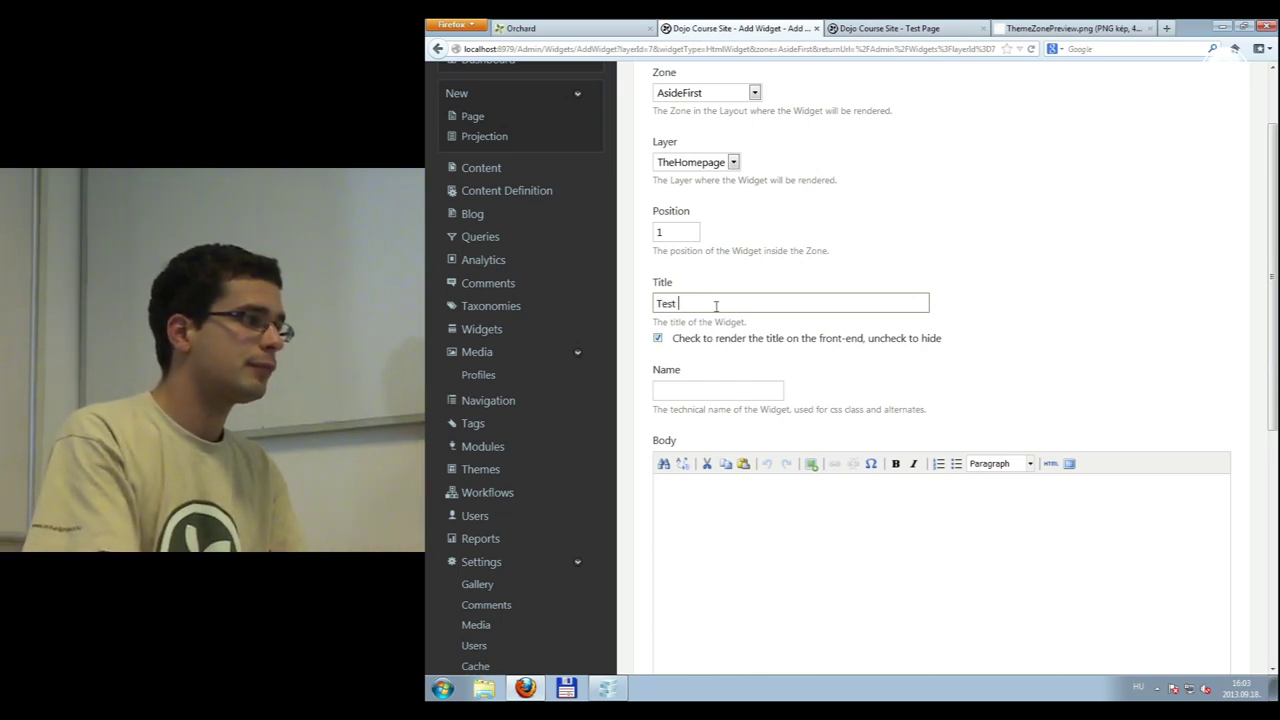
{"action": "type", "text": "widget"}
{"action": "left_click", "coordinate": [719, 532]}
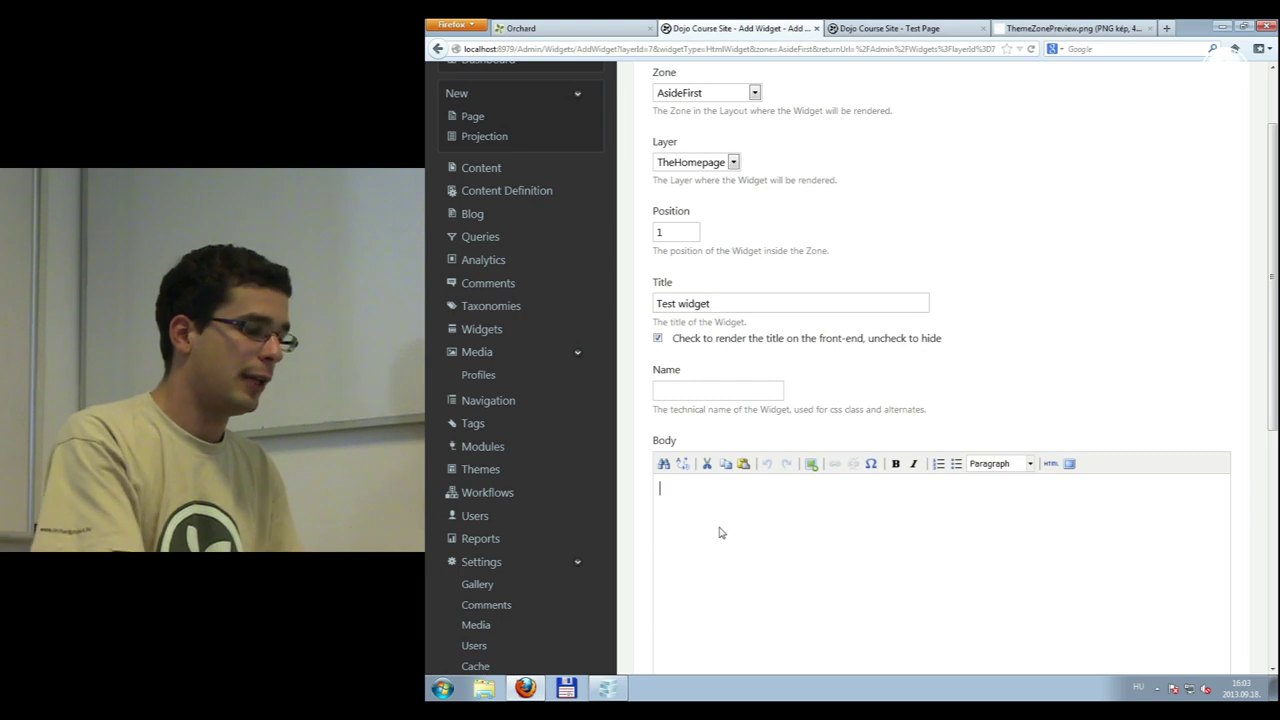
{"action": "type", "text": "Some text."}
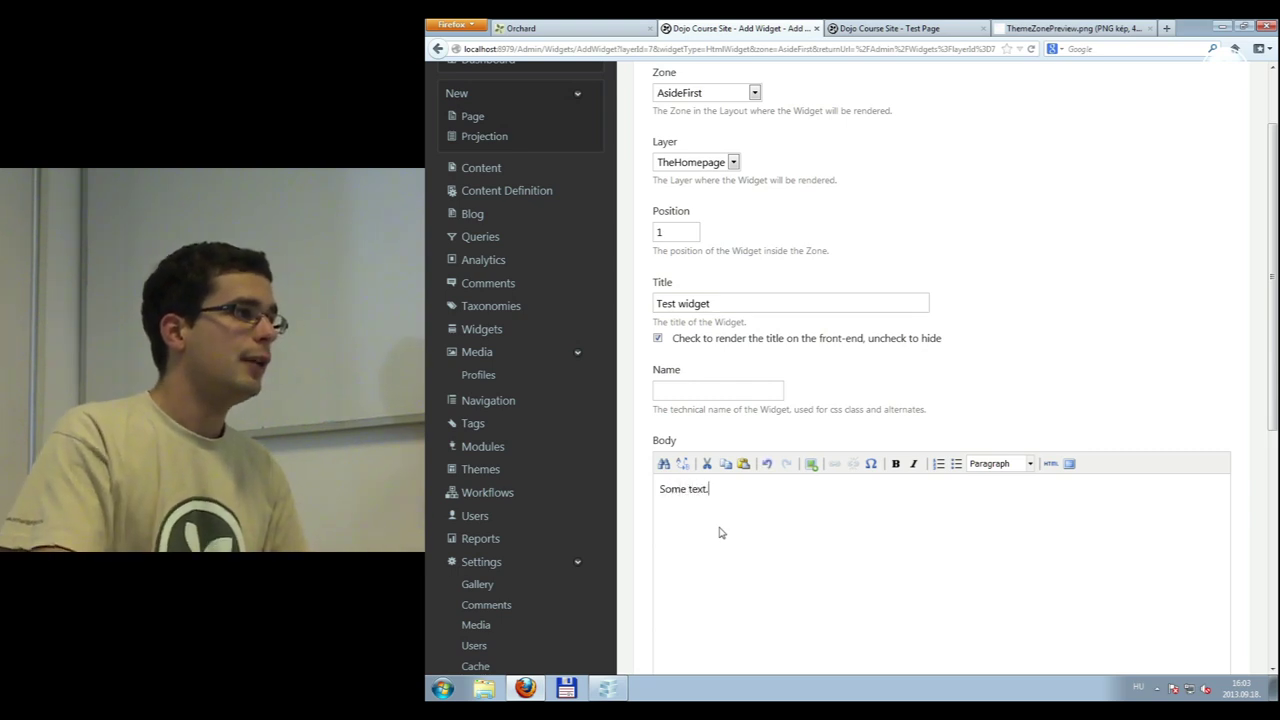
- Keep zone AsideFirst, choose the Default layer, name it 'test-widget' and save the widget
{"action": "left_click", "coordinate": [702, 92]}
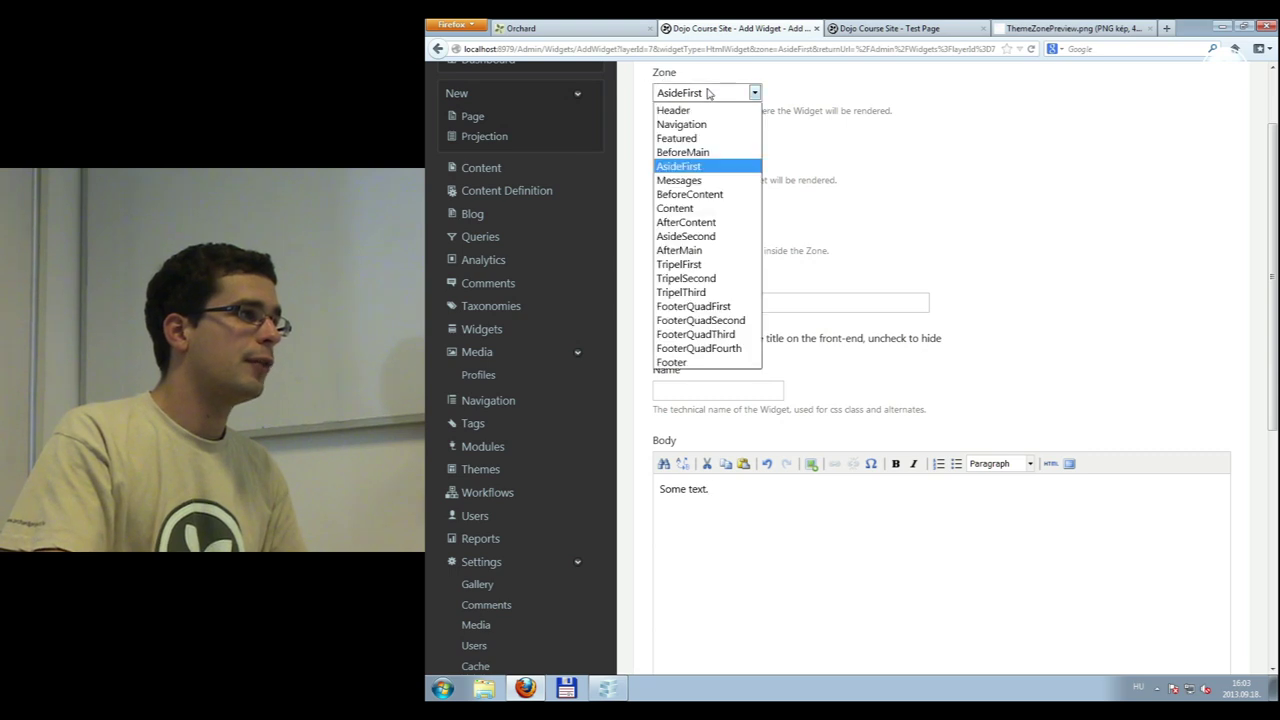
{"action": "left_click", "coordinate": [704, 92]}
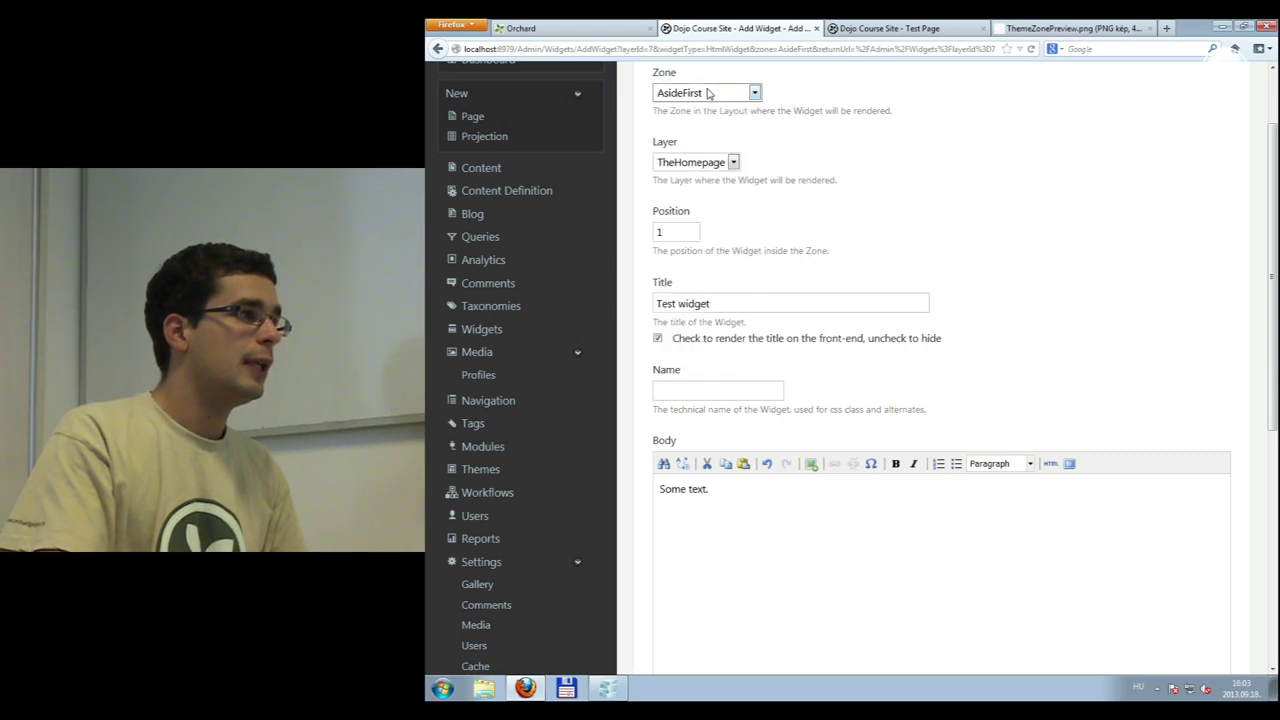
{"action": "left_click", "coordinate": [697, 163]}
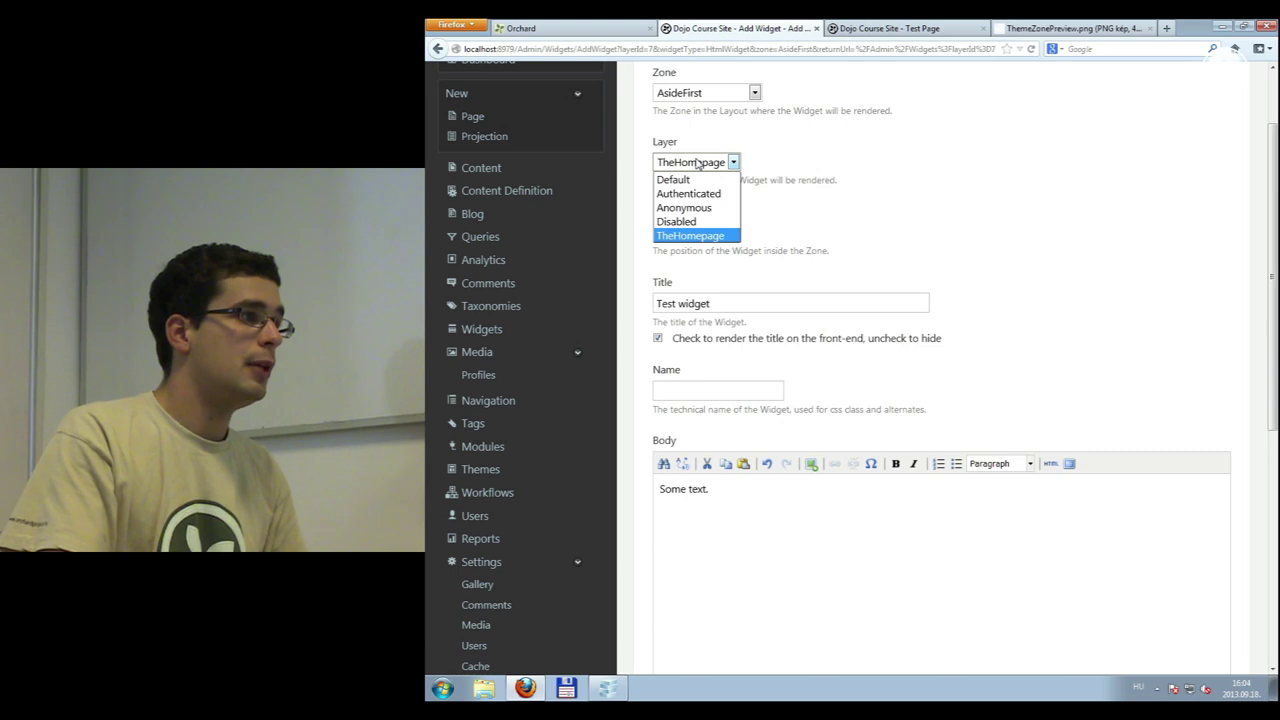
{"action": "left_click", "coordinate": [703, 181]}
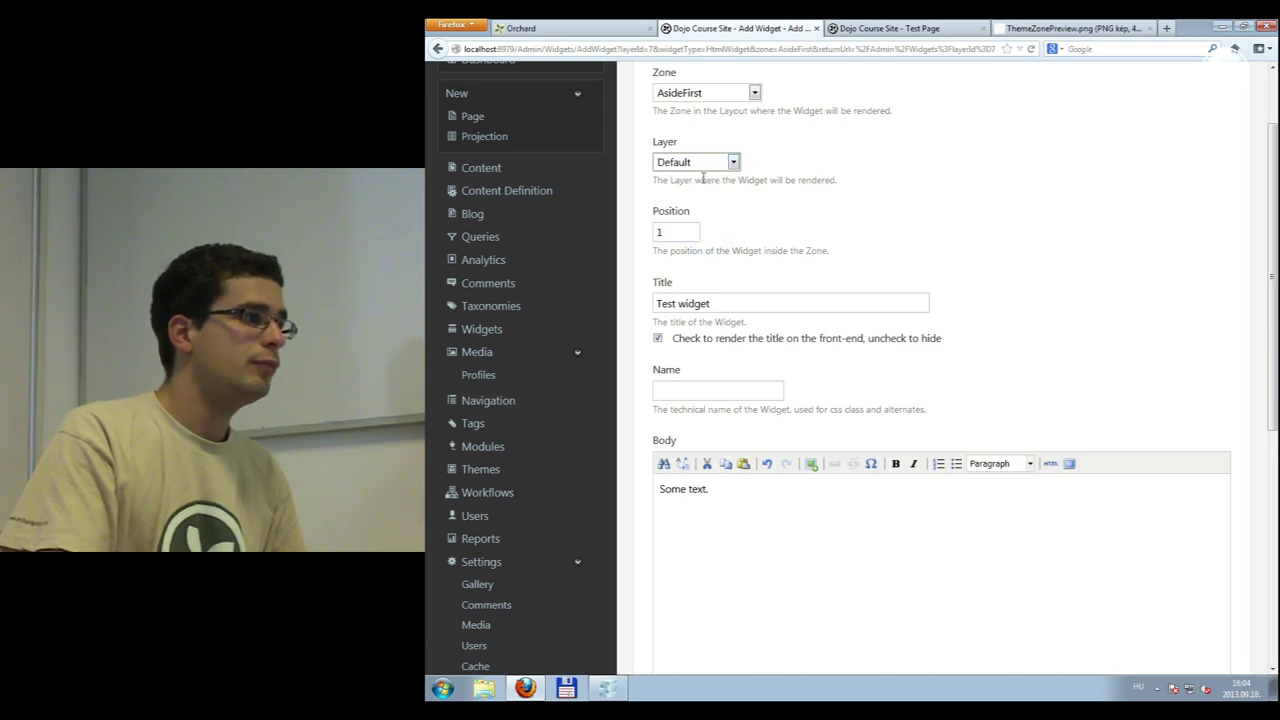
{"action": "scroll", "coordinate": [703, 178], "scroll_direction": "down", "scroll_amount": 2}
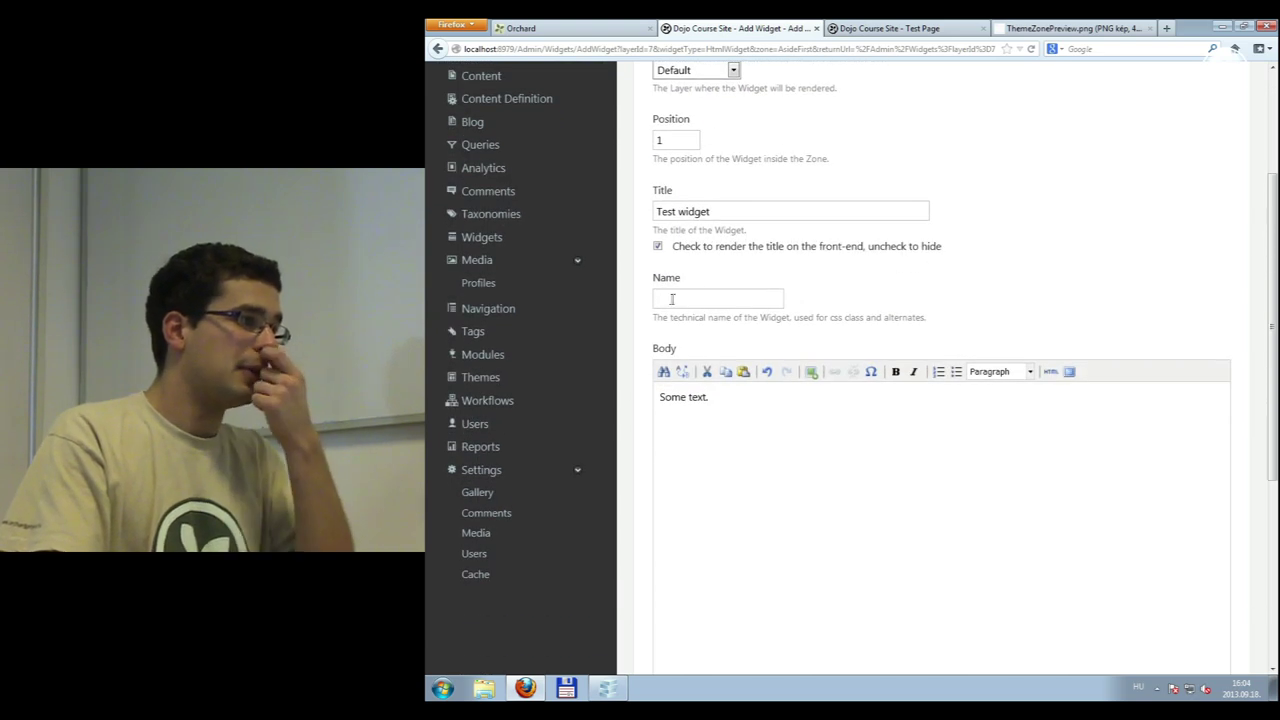
{"action": "left_click", "coordinate": [673, 299]}
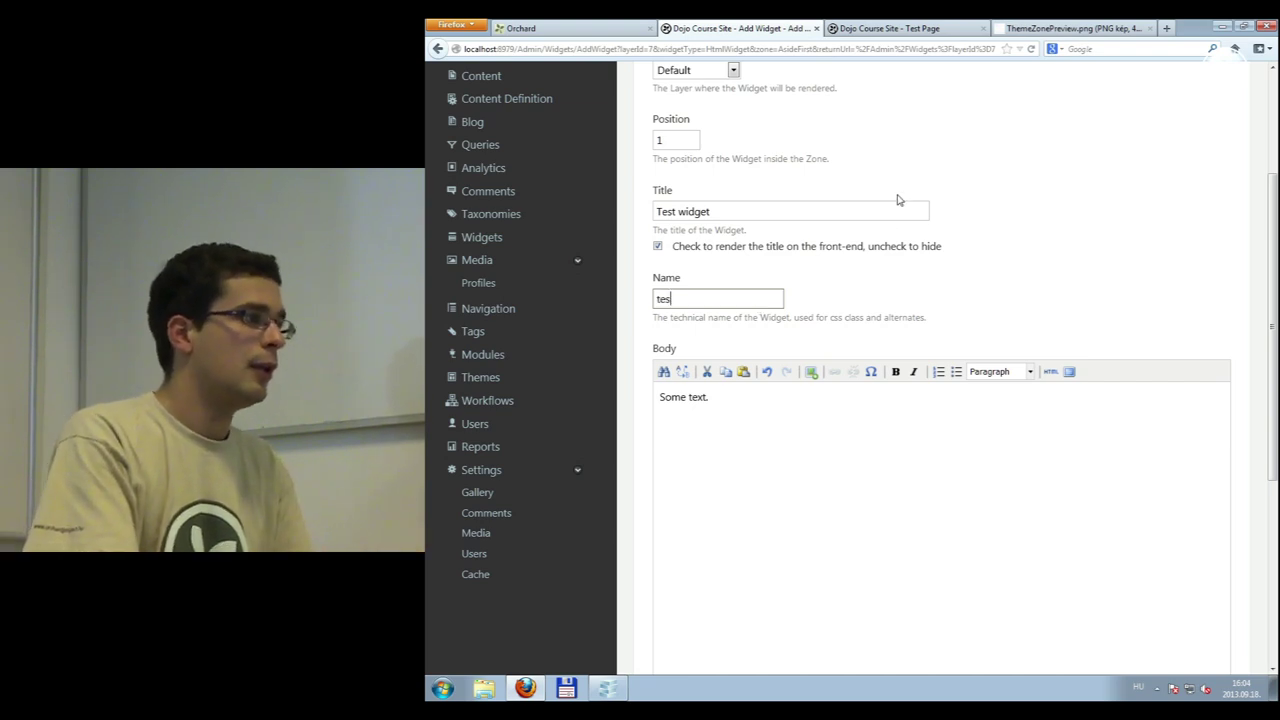
{"action": "type", "text": "test-widget"}
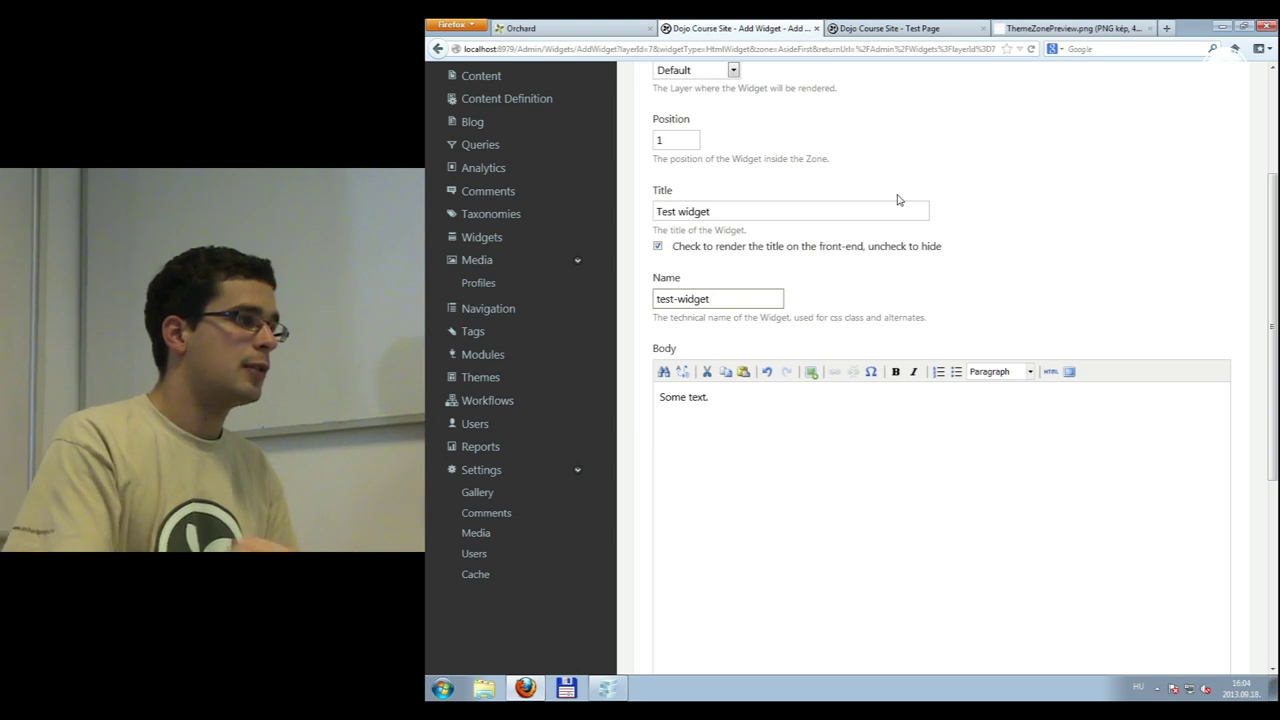
{"action": "scroll", "coordinate": [897, 200], "scroll_direction": "down", "scroll_amount": 5}
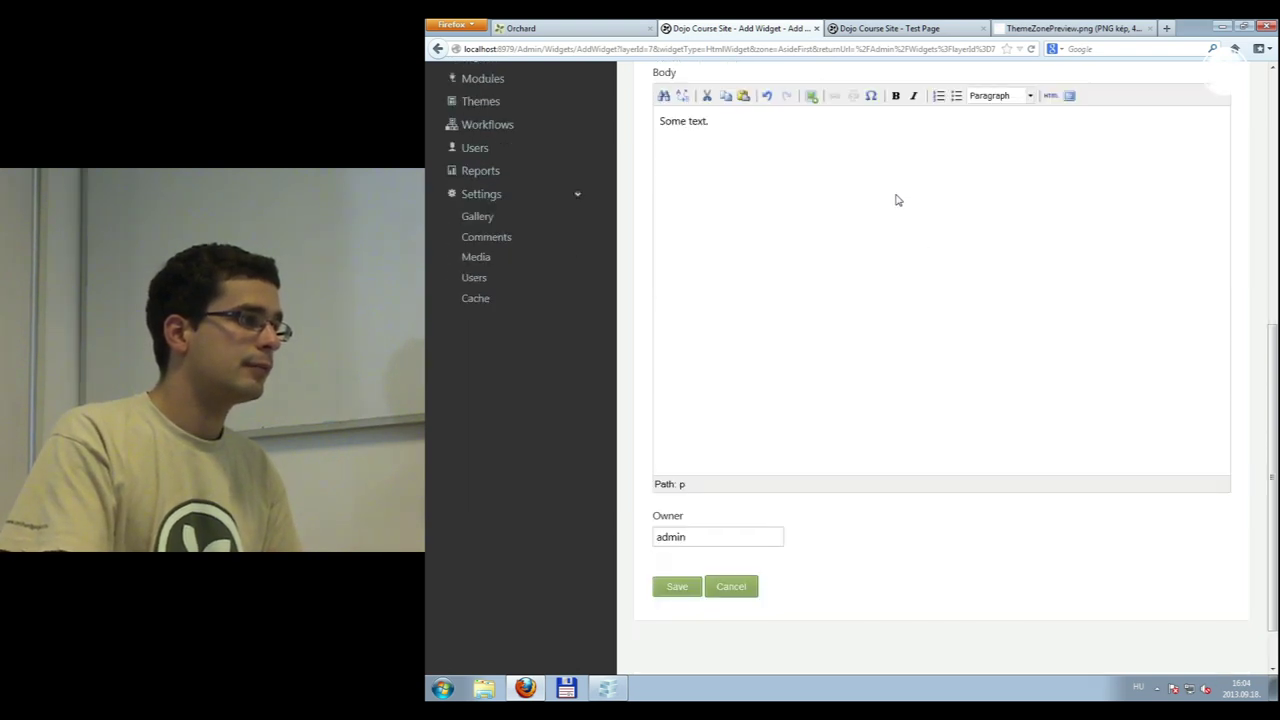
{"action": "left_click", "coordinate": [675, 587]}
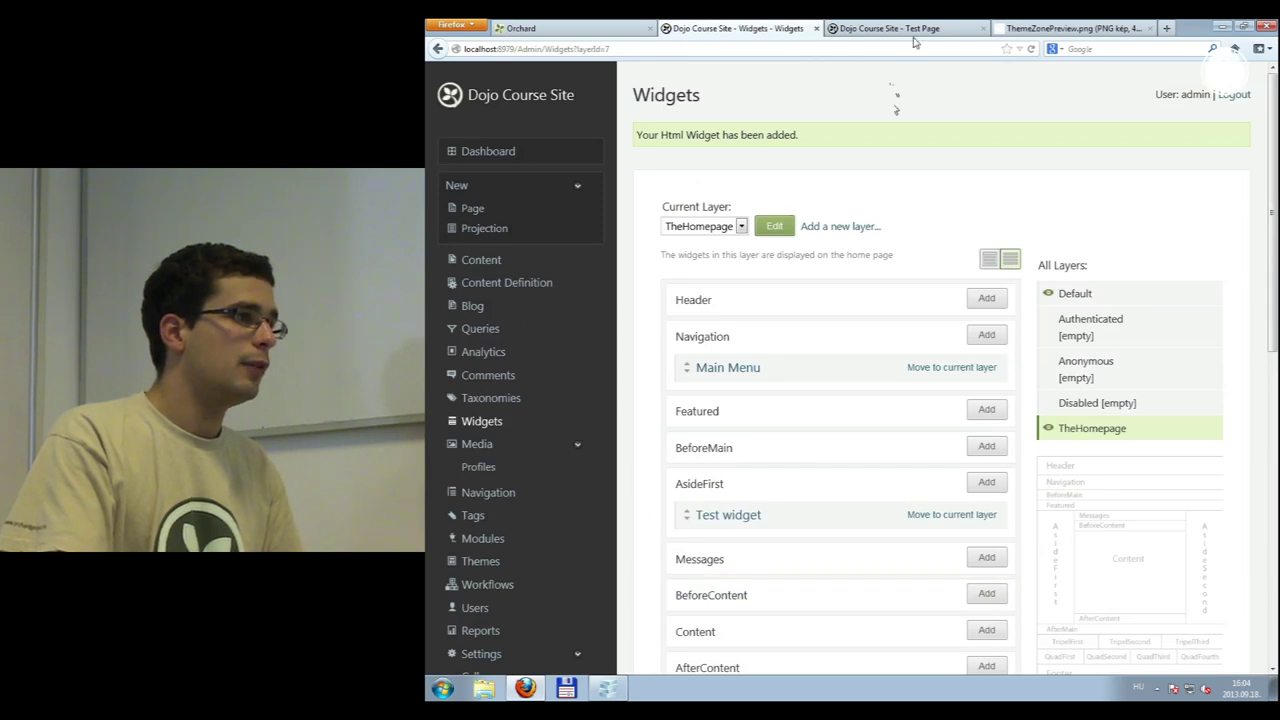
- Reload the front-end Test Page so the new Test widget text appears
{"action": "left_click", "coordinate": [925, 30]}
{"action": "left_click", "coordinate": [906, 103]}
{"action": "key", "text": "F5"}
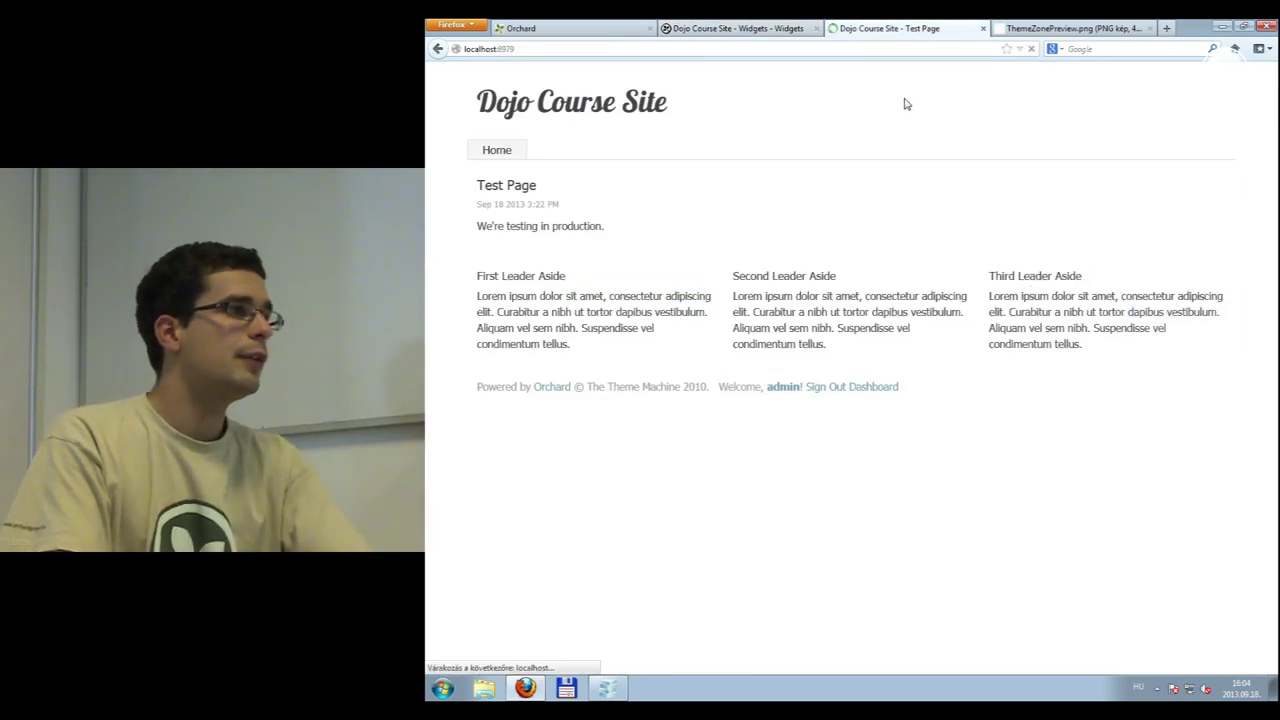
{"action": "mouse_move", "coordinate": [555, 210]}
{"action": "left_mouse_down"}
{"action": "mouse_move", "coordinate": [466, 194]}
{"action": "mouse_move", "coordinate": [476, 180]}
{"action": "mouse_move", "coordinate": [541, 197]}
{"action": "left_mouse_up"}
{"action": "left_click", "coordinate": [541, 197]}
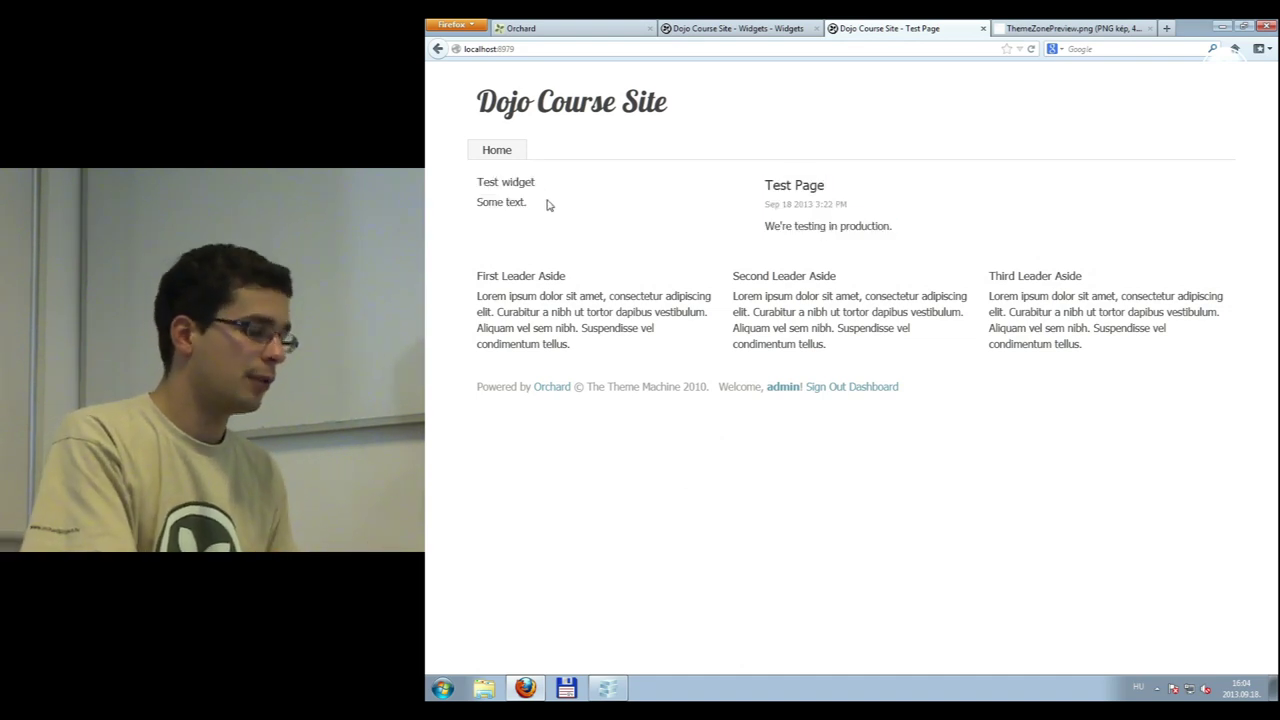
- Open the page source full screen and inspect the Orchard generator meta tag
{"action": "key", "text": "ctrl+u"}
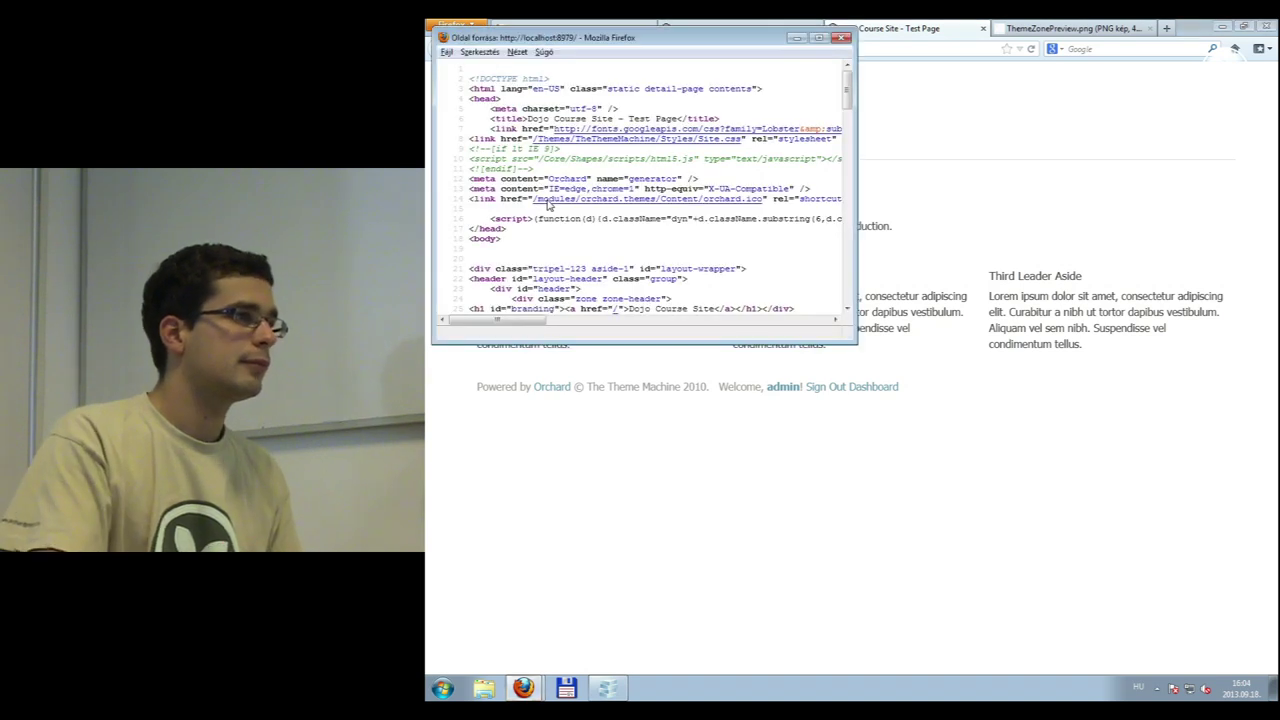
{"action": "left_click", "coordinate": [817, 38]}
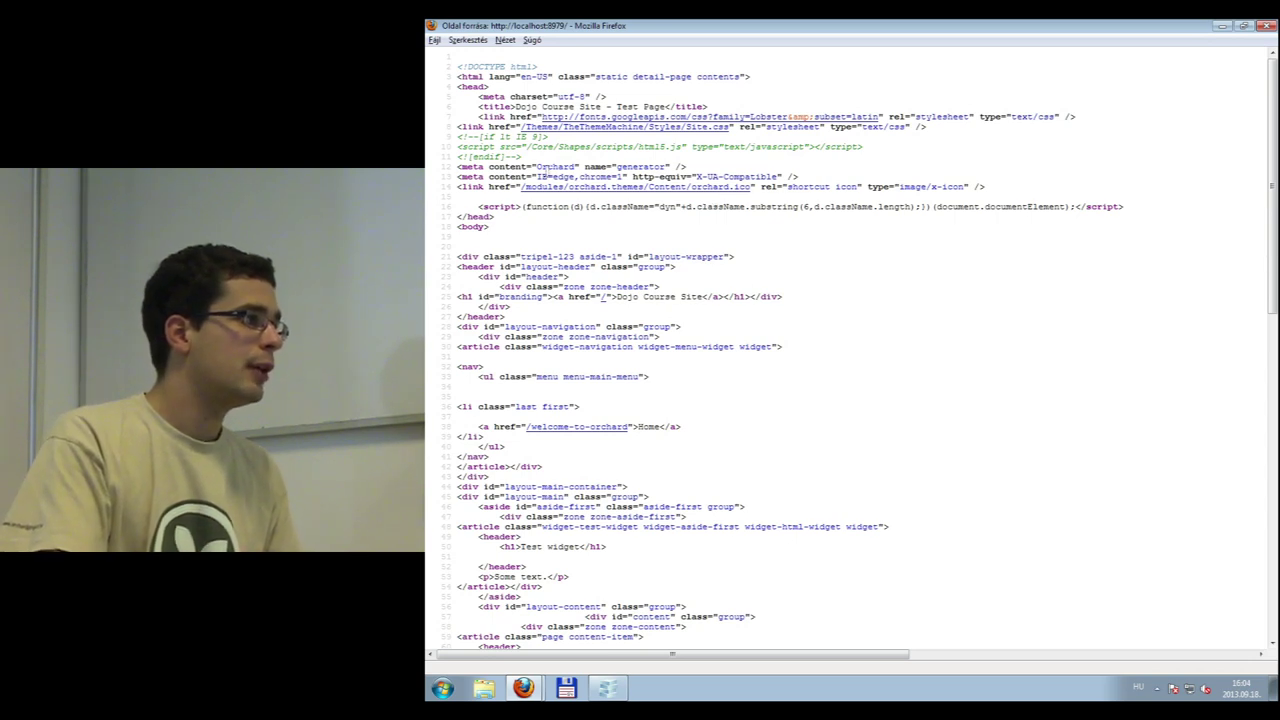
{"action": "left_click_drag", "start_coordinate": [462, 167], "coordinate": [696, 175]}
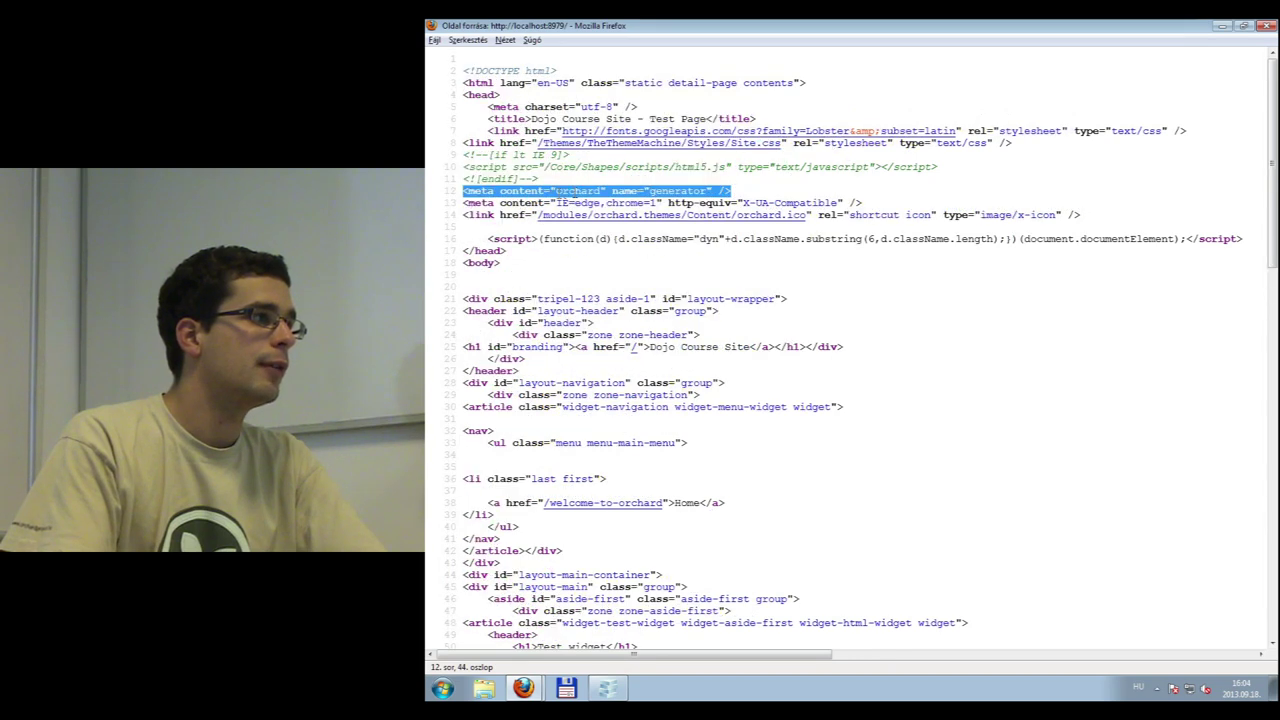
{"action": "double_click", "coordinate": [578, 190]}
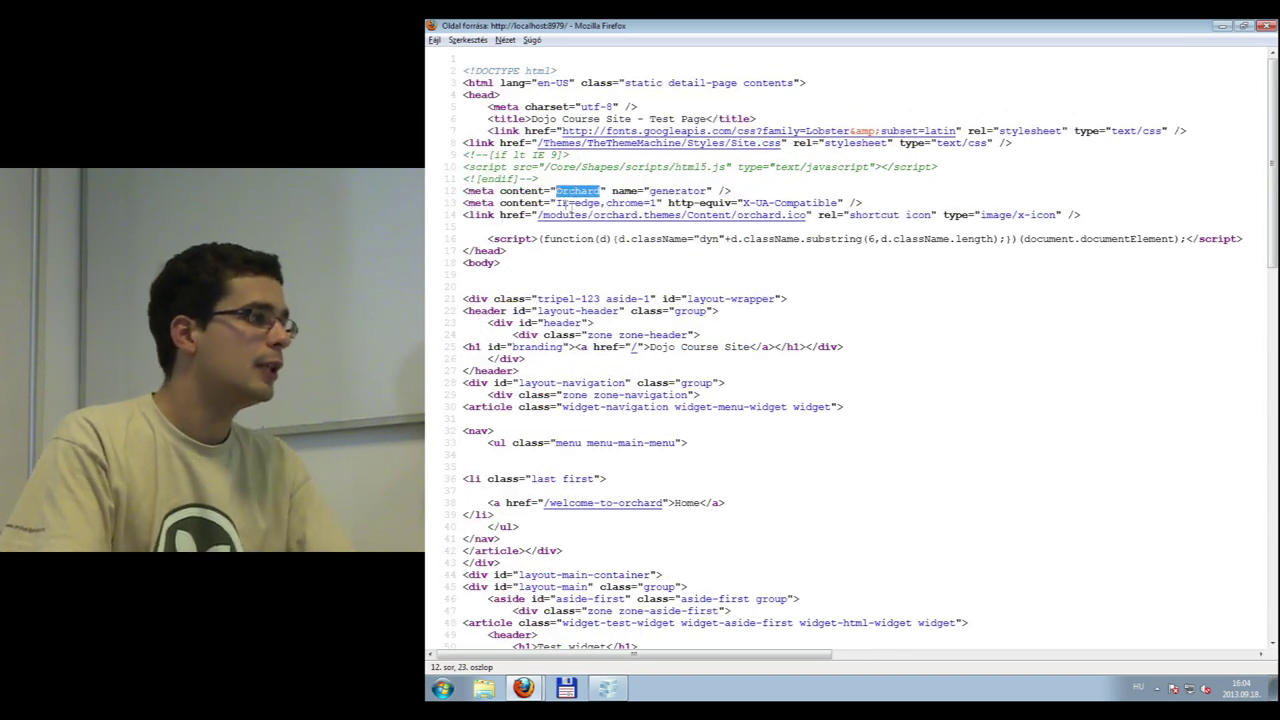
{"action": "left_click", "coordinate": [636, 264]}
- Search the source for 'test-wi' and examine the aside-first markup and widget-test-widget class
{"action": "key", "text": "ctrl+f"}
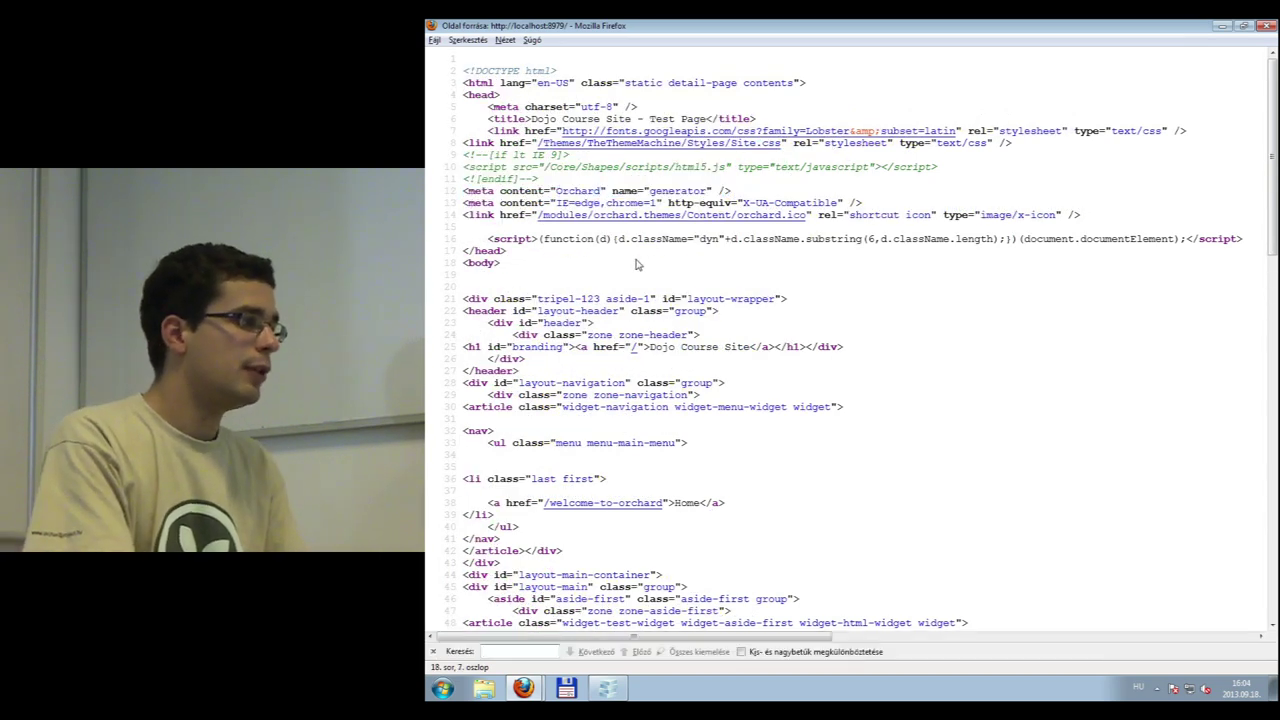
{"action": "type", "text": "test-wi"}
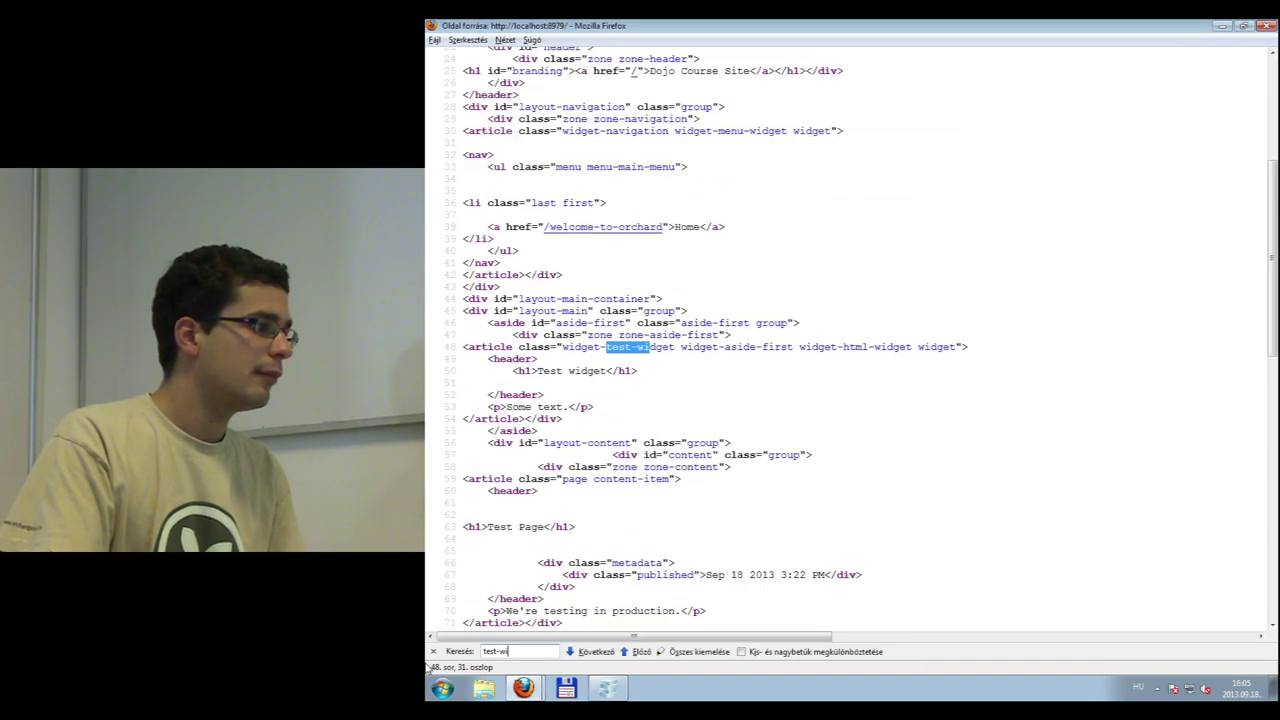
{"action": "left_click", "coordinate": [433, 651]}
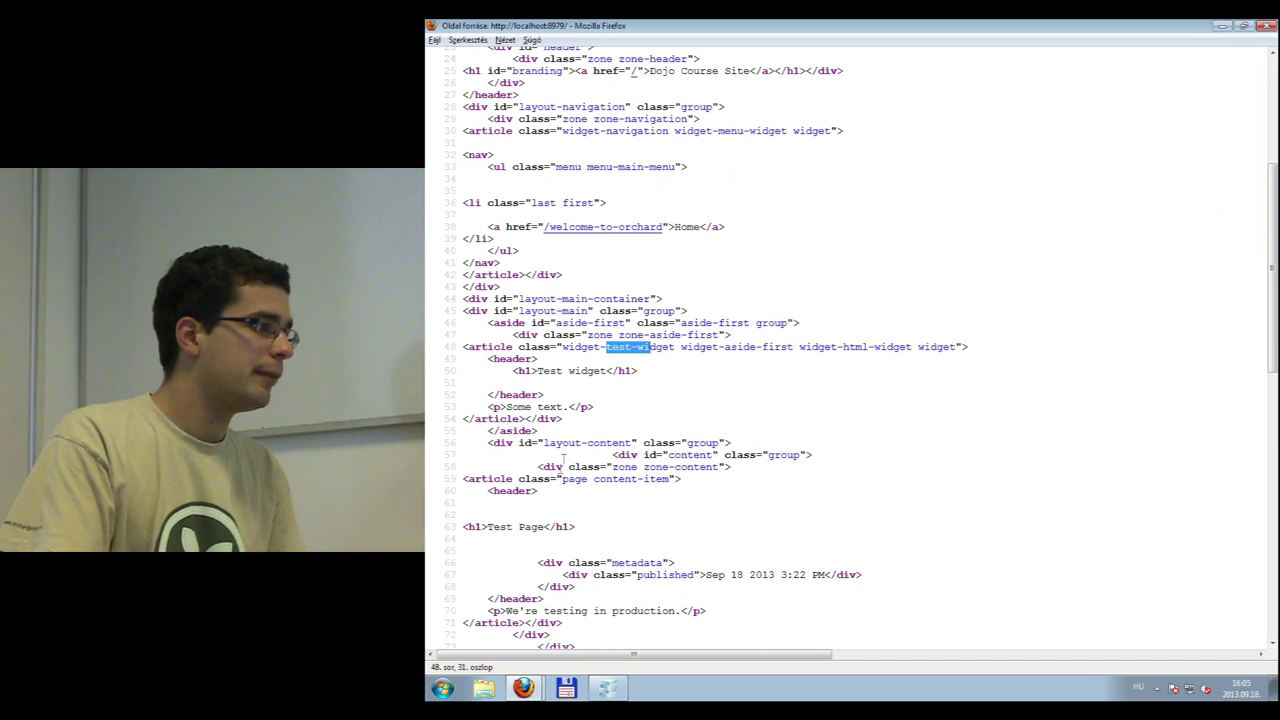
{"action": "left_click_drag", "start_coordinate": [558, 438], "coordinate": [474, 322]}
{"action": "left_click", "coordinate": [562, 419]}
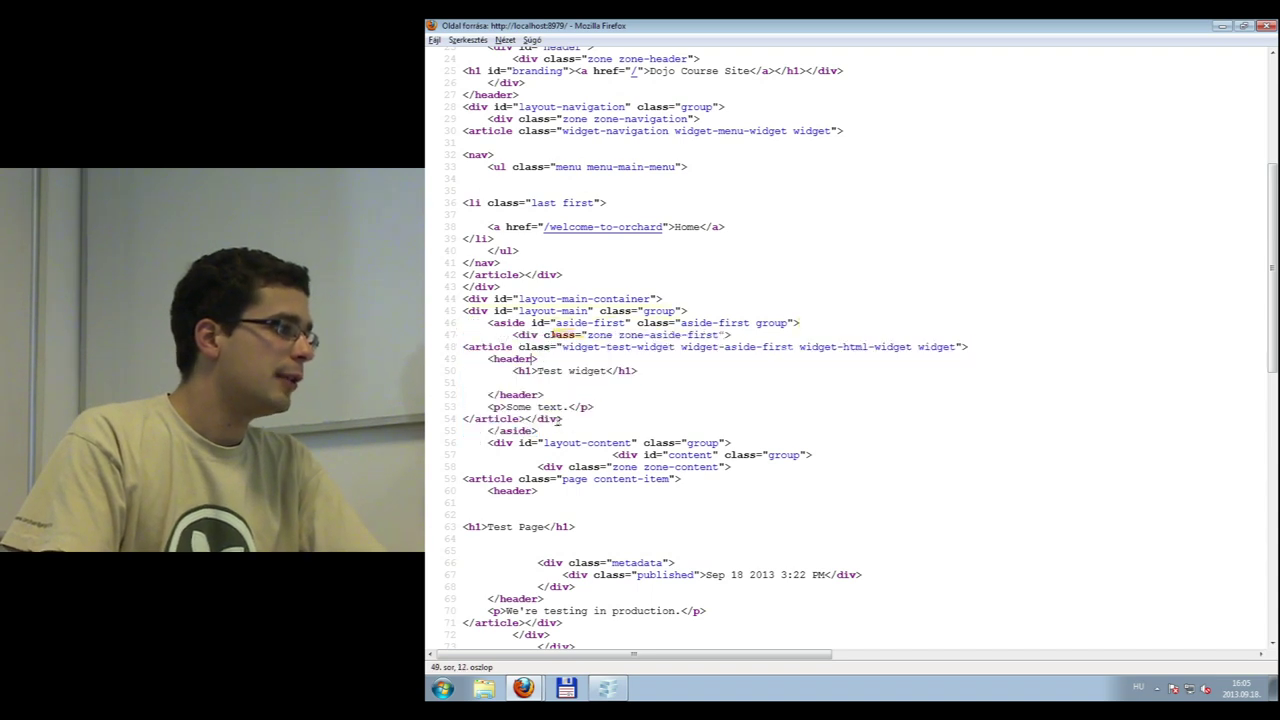
{"action": "left_click_drag", "start_coordinate": [526, 420], "coordinate": [474, 347]}
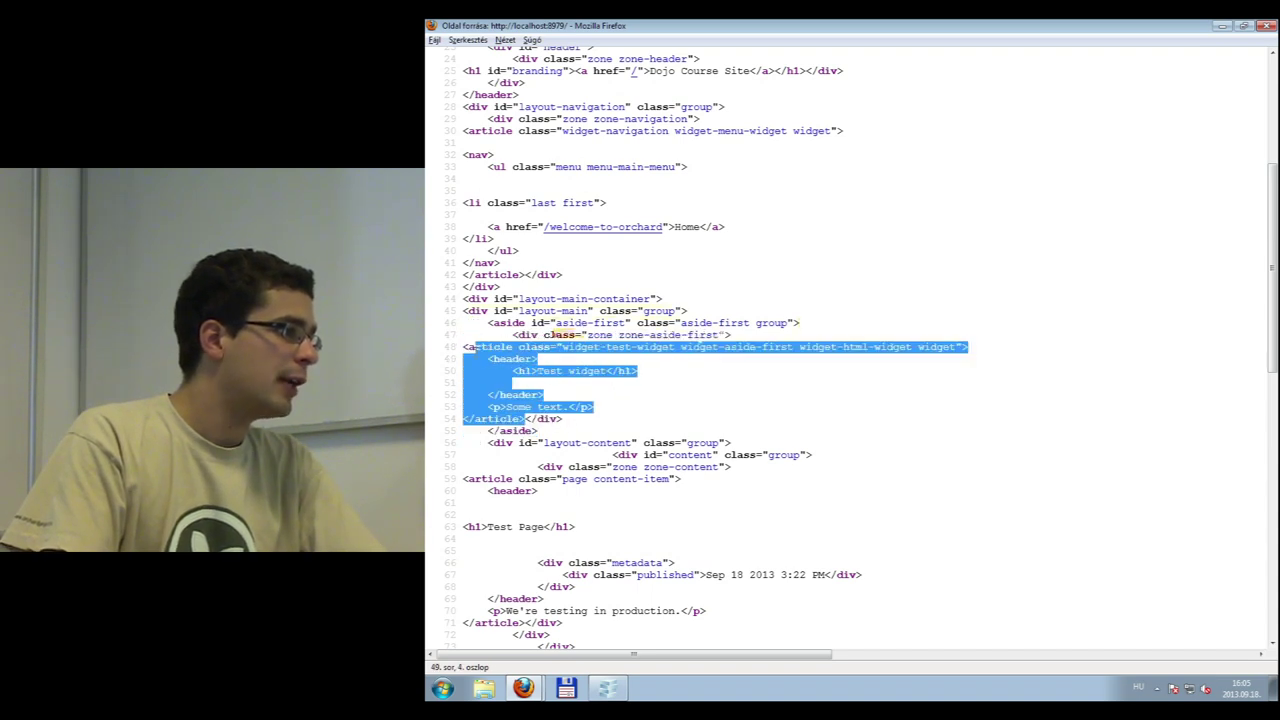
{"action": "left_click", "coordinate": [557, 370]}
{"action": "left_click_drag", "start_coordinate": [562, 347], "coordinate": [672, 347]}
{"action": "left_click", "coordinate": [674, 347]}
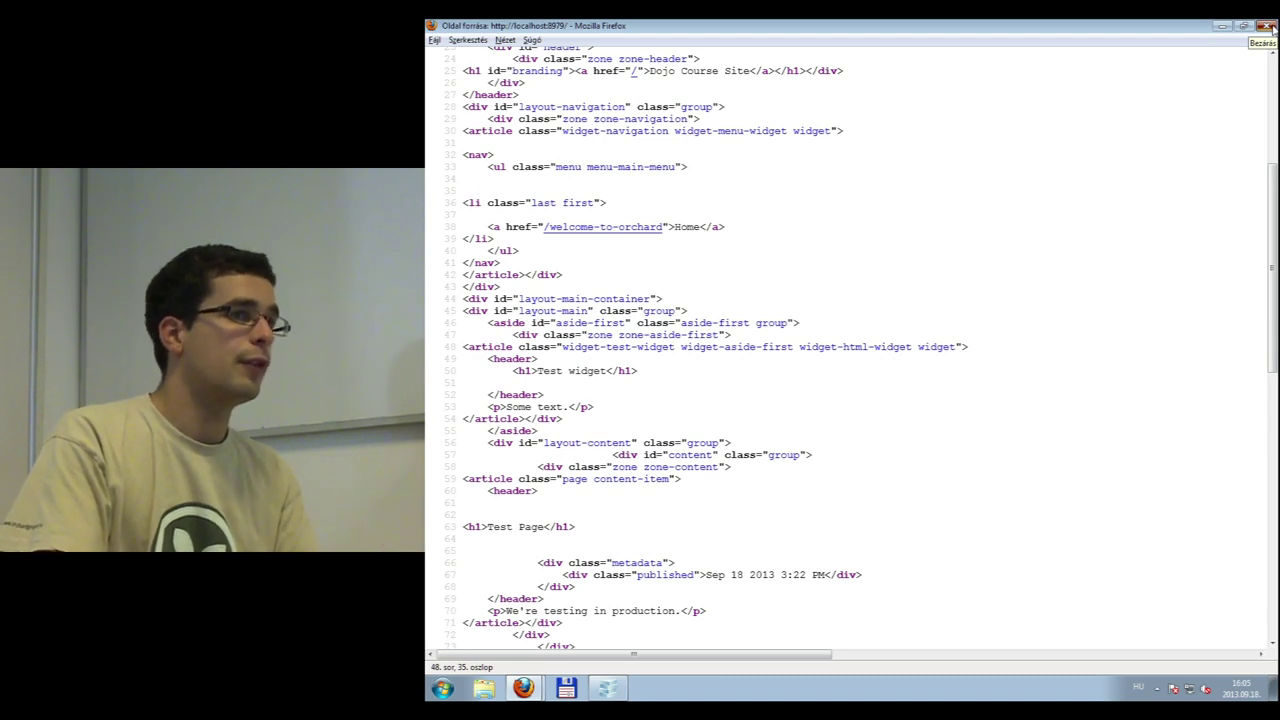
- Close the page source and go from the Widgets admin page to Content Definition
{"action": "left_click", "coordinate": [1266, 27]}
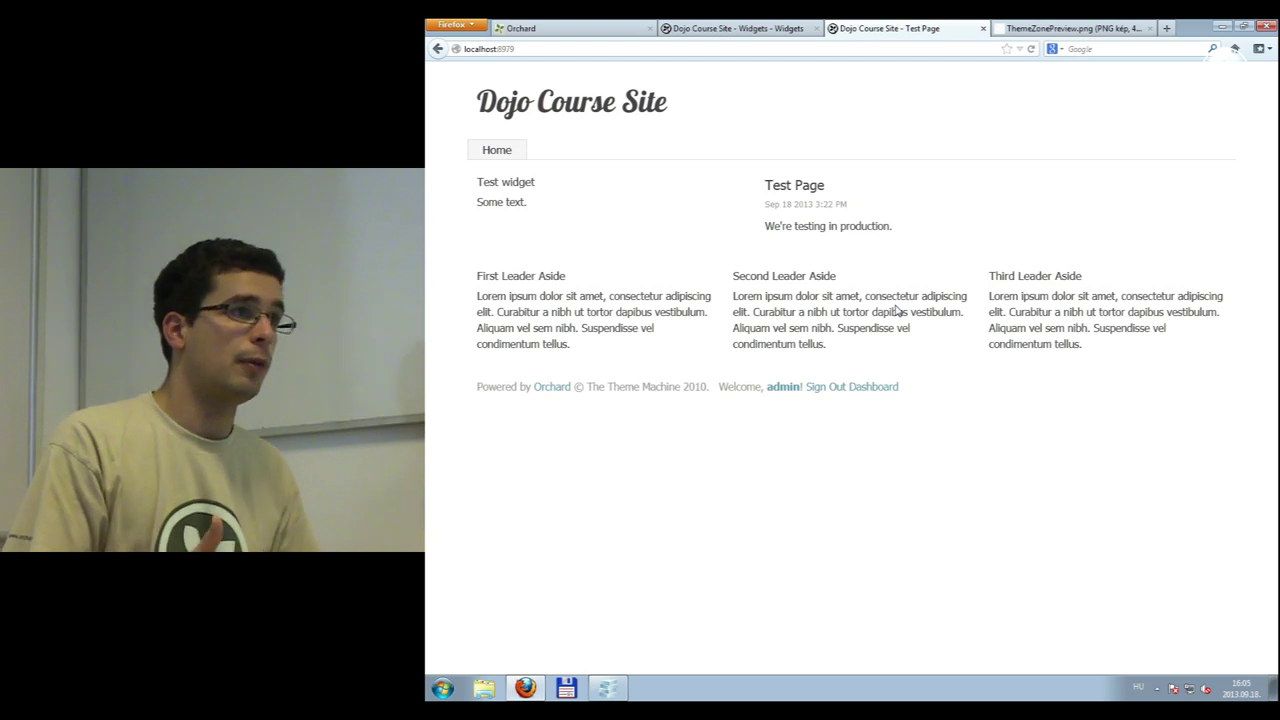
{"action": "left_click", "coordinate": [760, 29]}
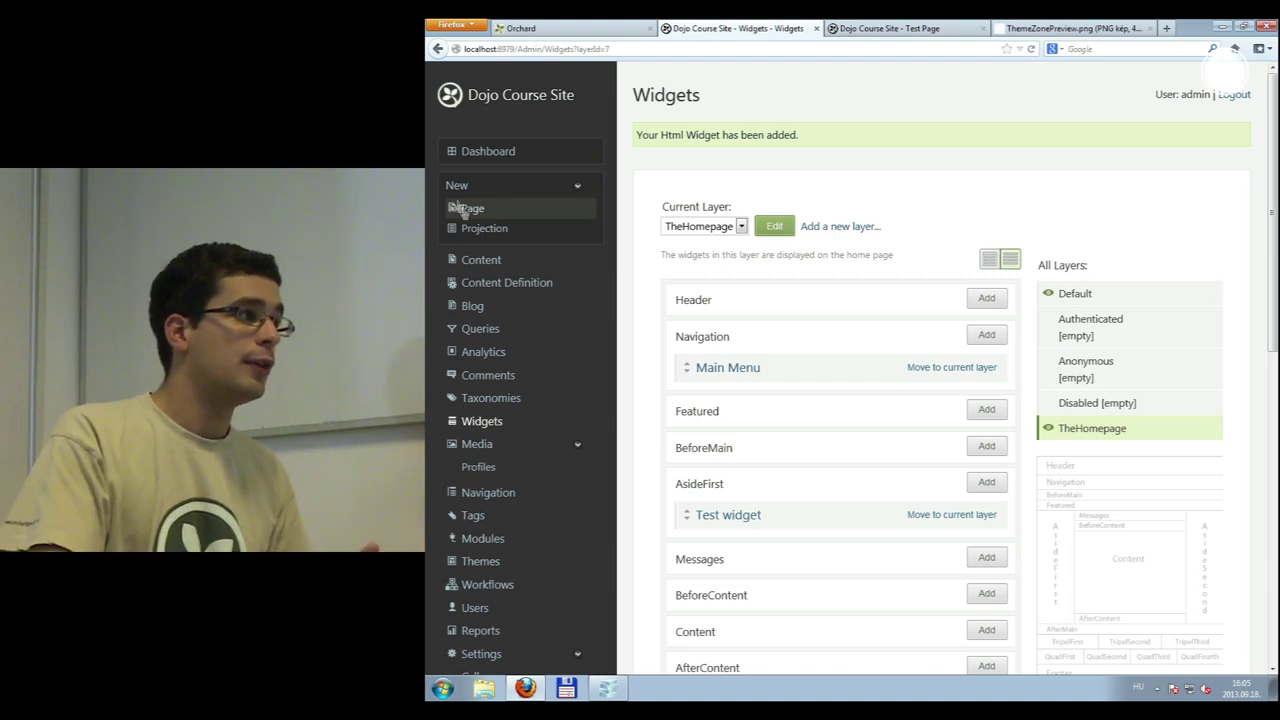
{"action": "left_click", "coordinate": [506, 284]}
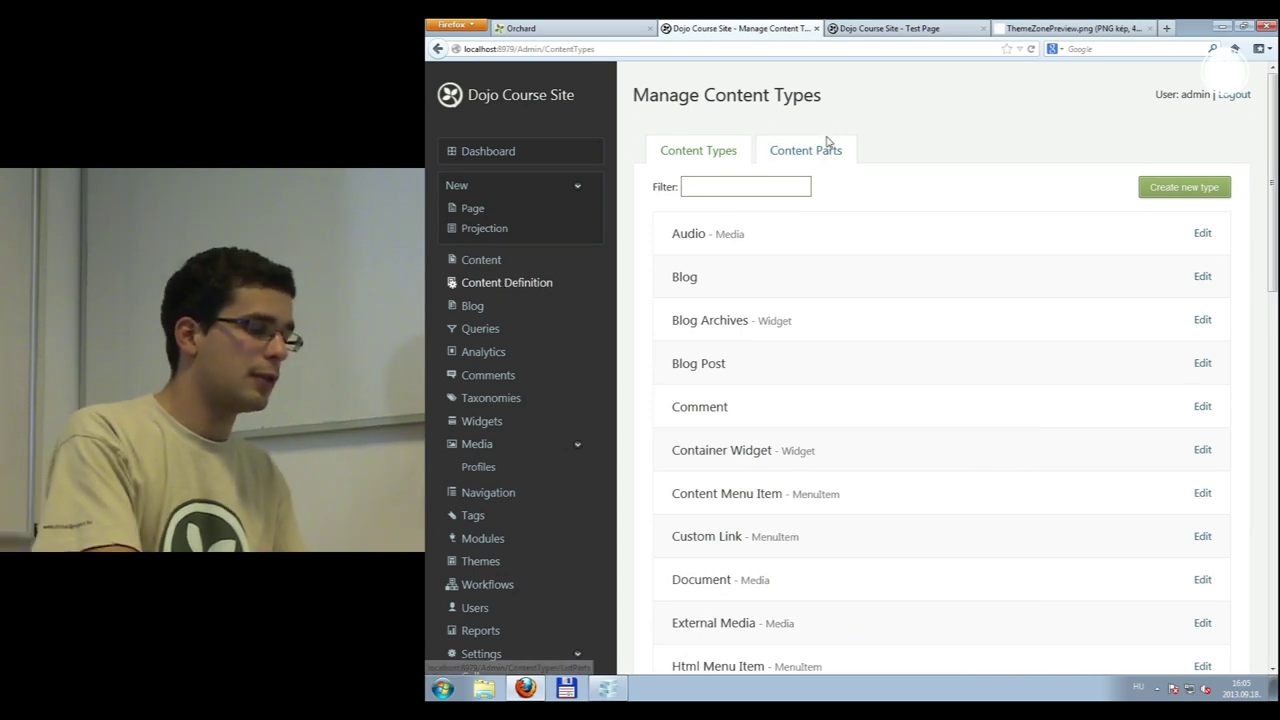
{"action": "type", "text": "html"}
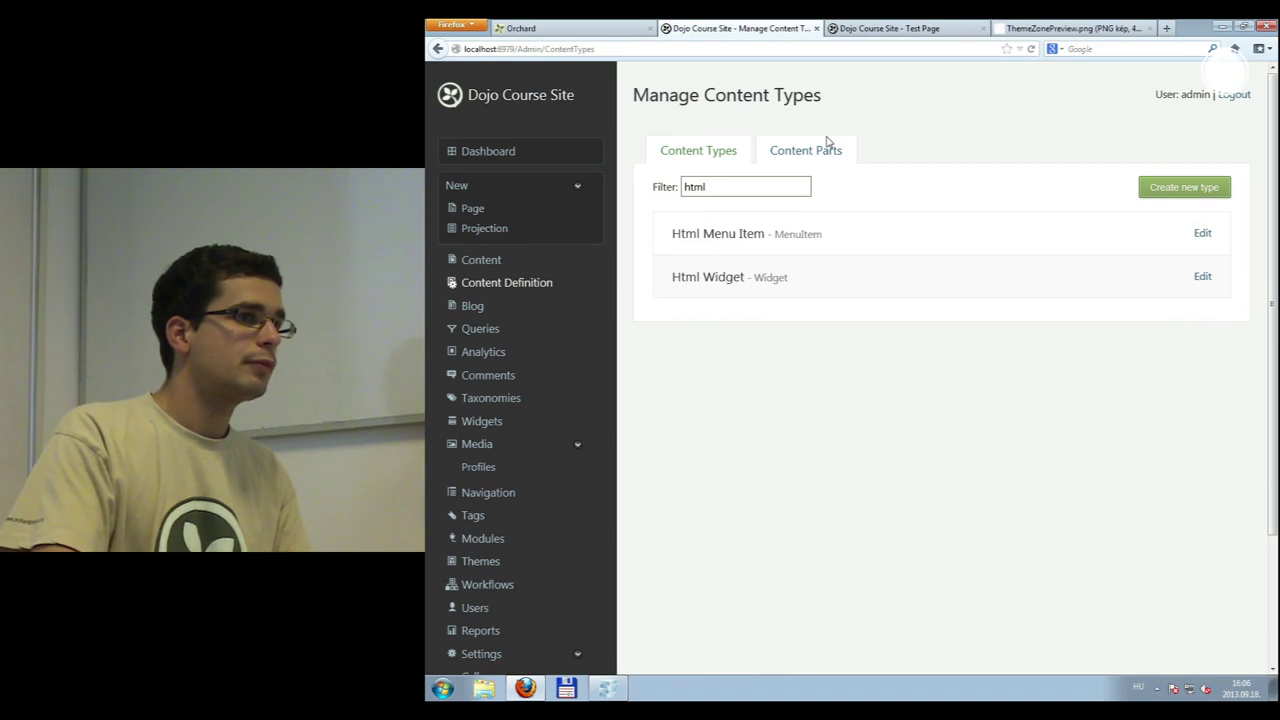
{"action": "left_click", "coordinate": [1204, 280]}
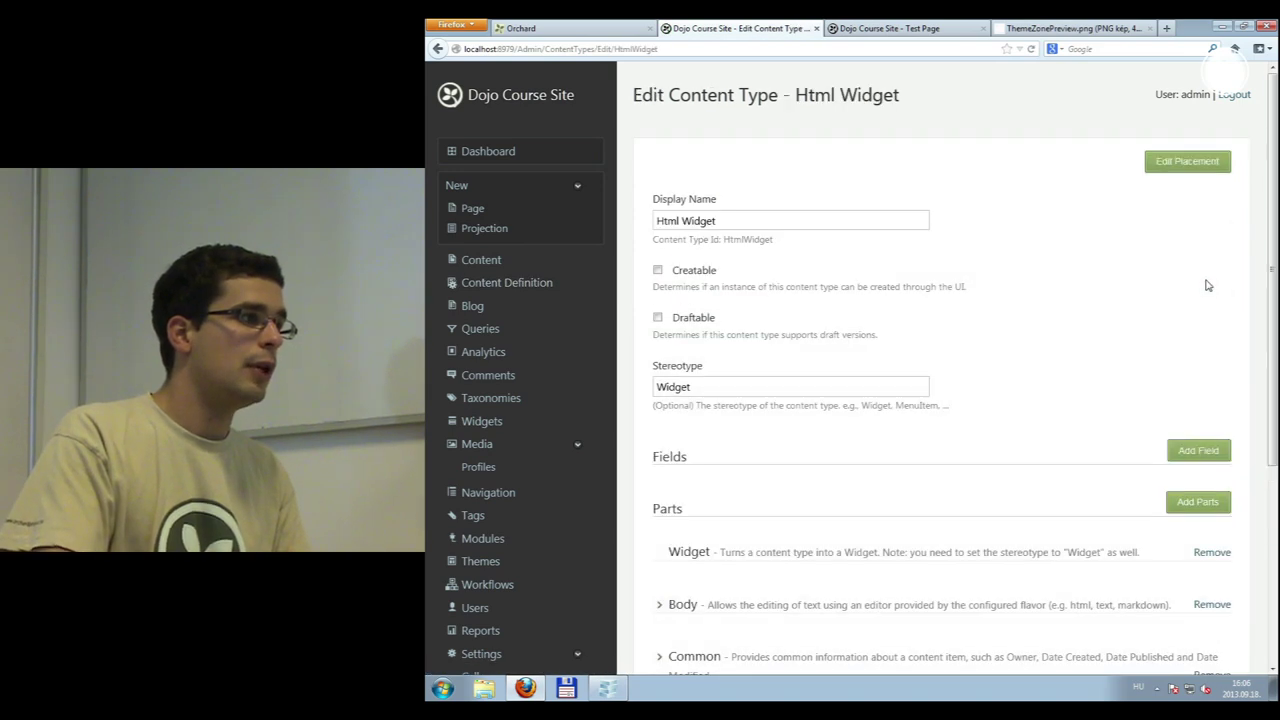
{"action": "double_click", "coordinate": [659, 368]}
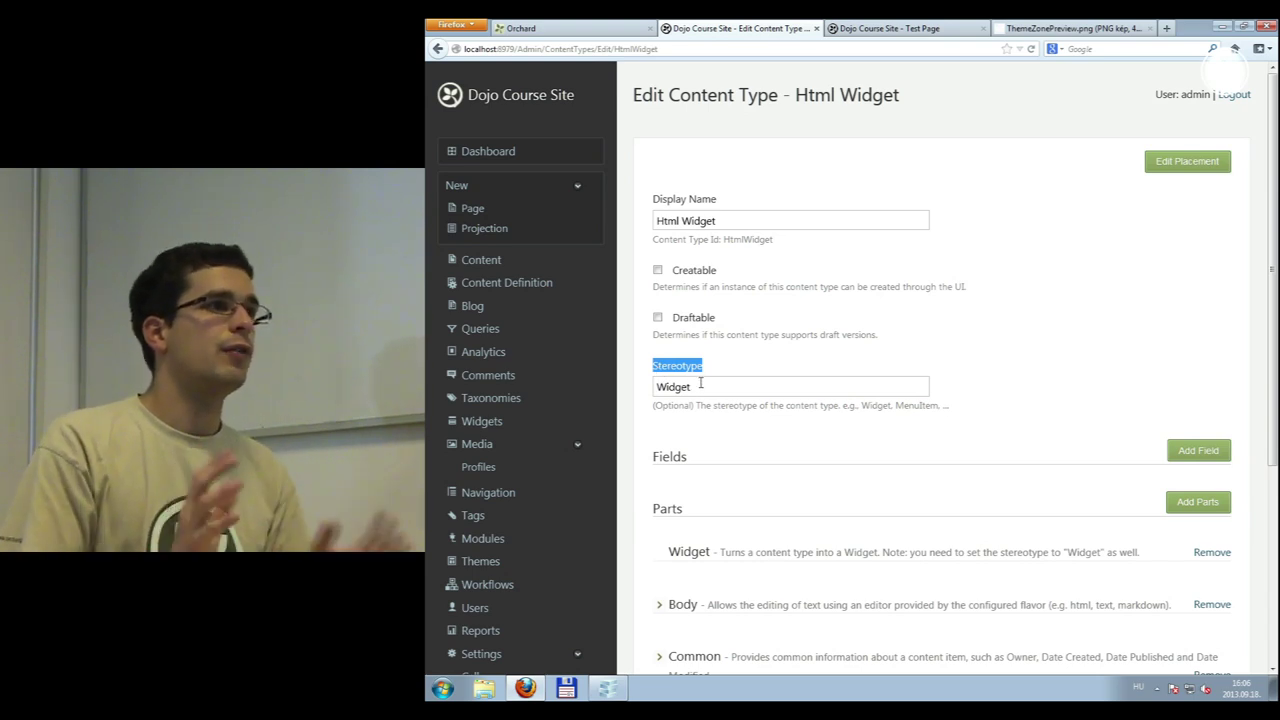
{"action": "double_click", "coordinate": [700, 384]}
{"action": "key", "text": "Home"}
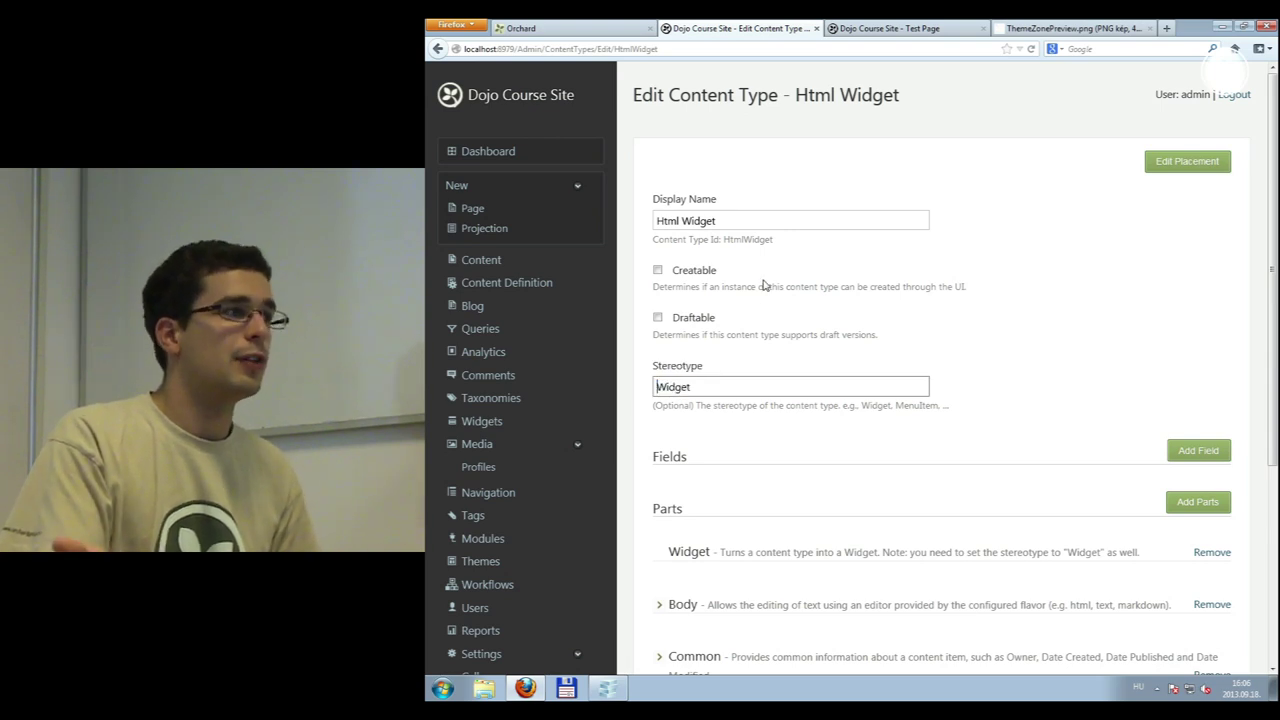
{"action": "double_click", "coordinate": [672, 386]}
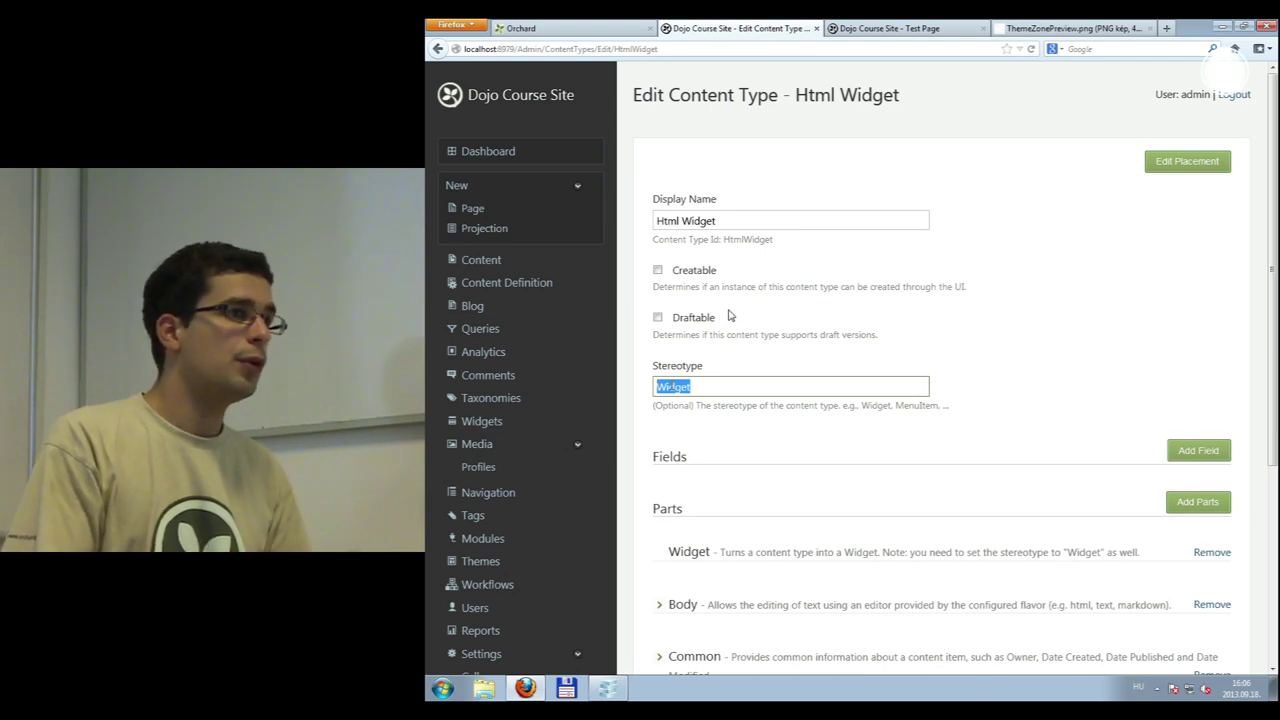
{"action": "left_click", "coordinate": [541, 286]}
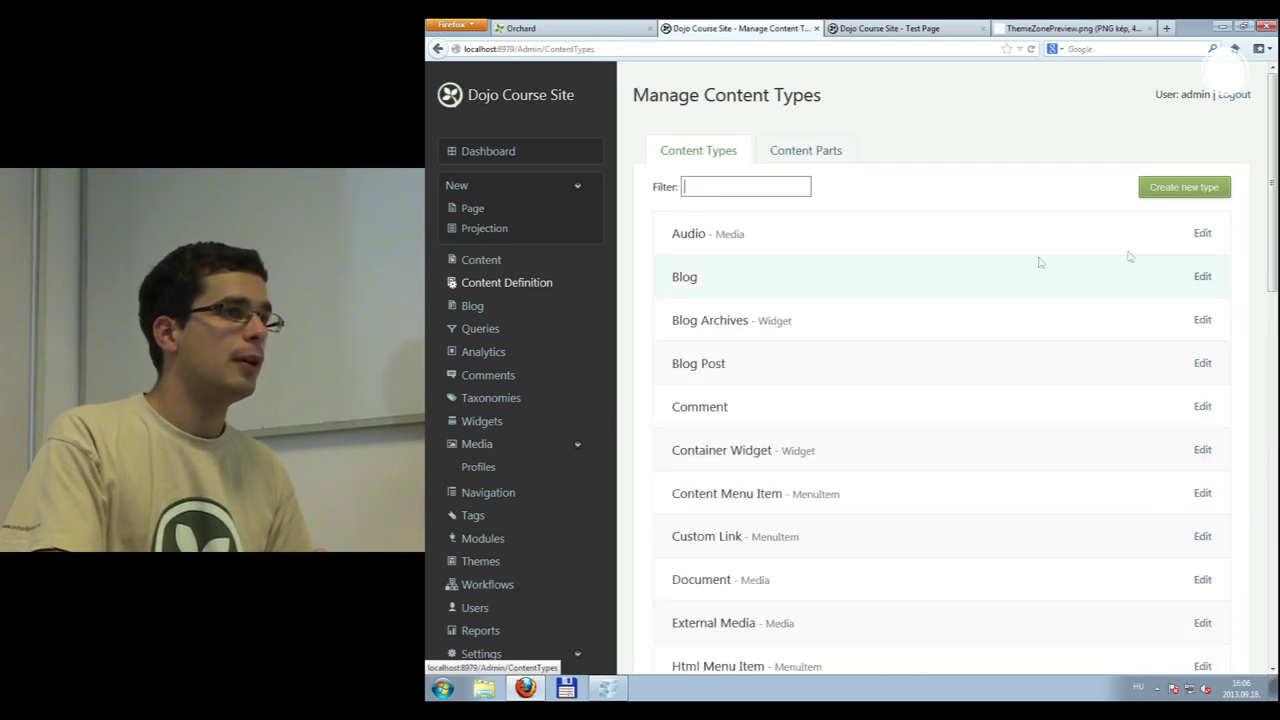
- Glance at the empty New Content Type form, then return to the Widgets management page
{"action": "left_click", "coordinate": [1213, 204]}
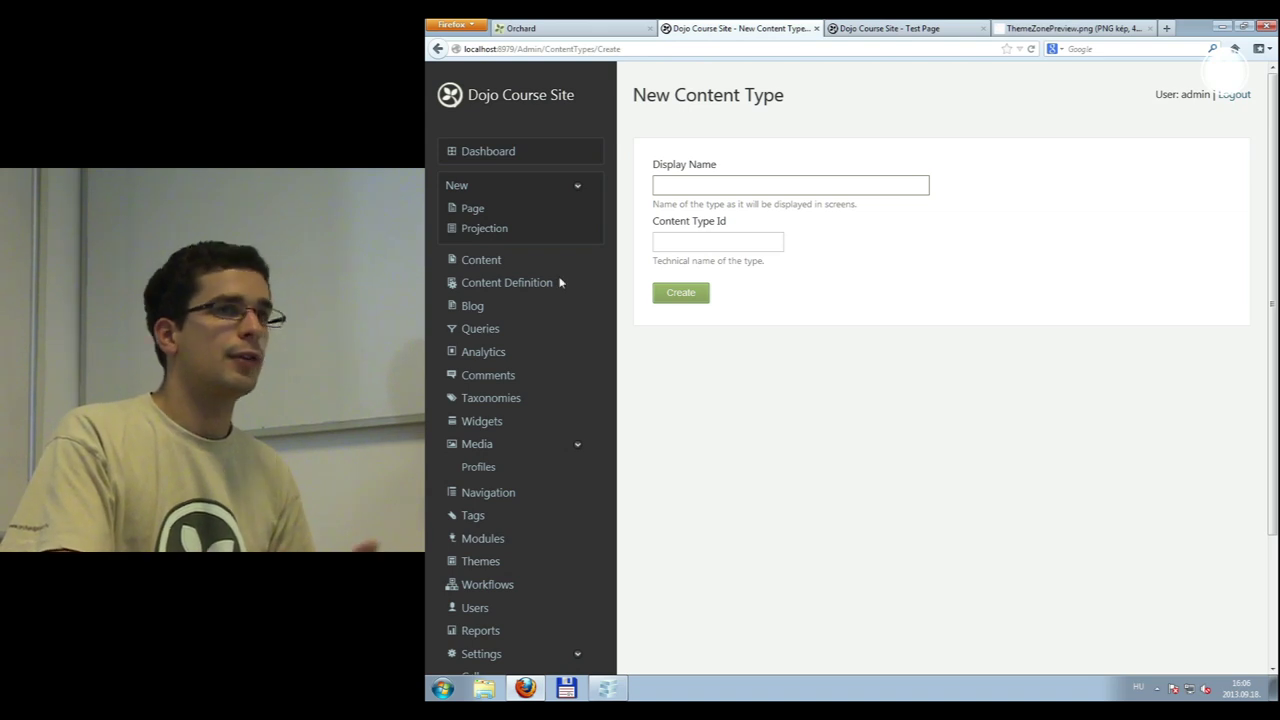
{"action": "scroll", "coordinate": [757, 260], "scroll_direction": "down", "scroll_amount": 2}
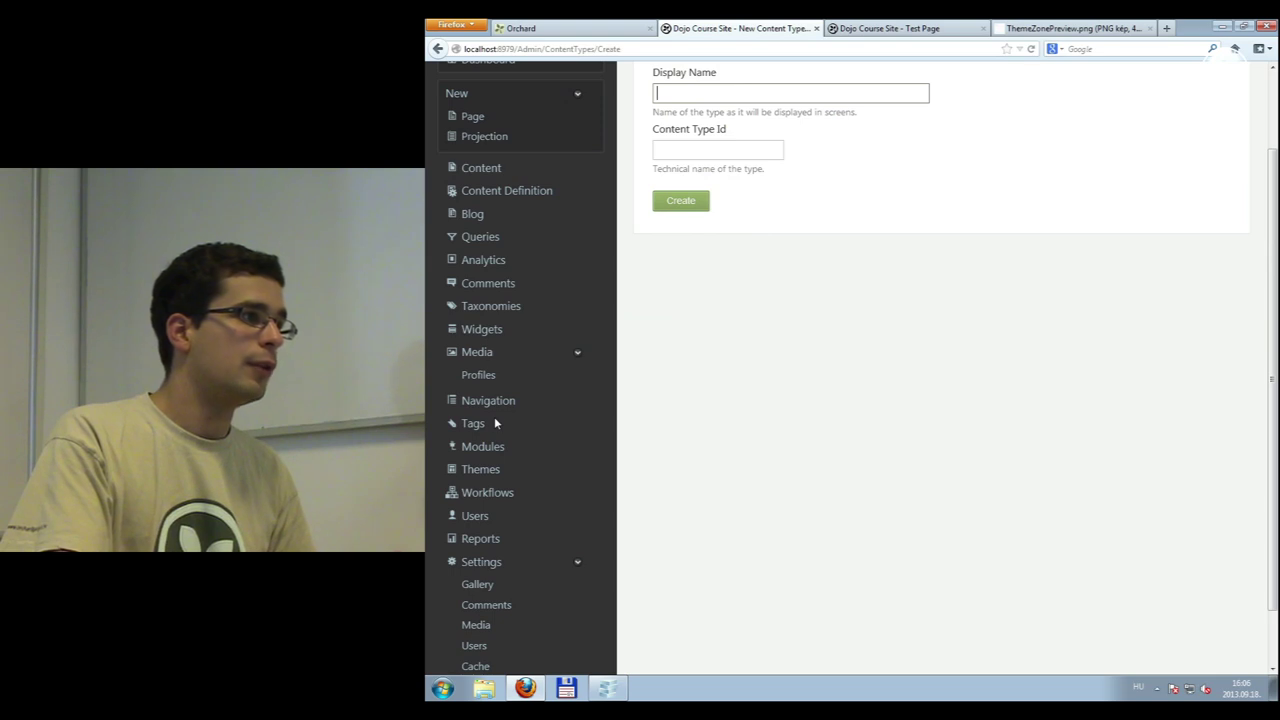
{"action": "left_click", "coordinate": [482, 329]}
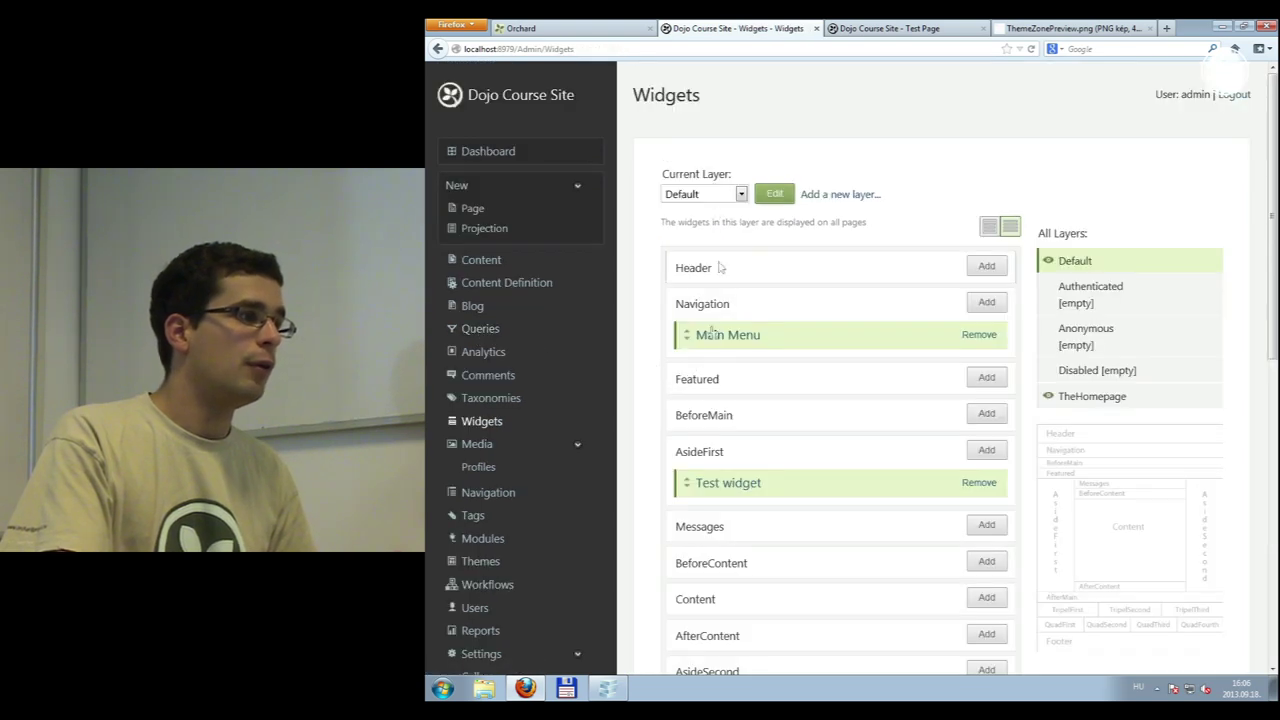